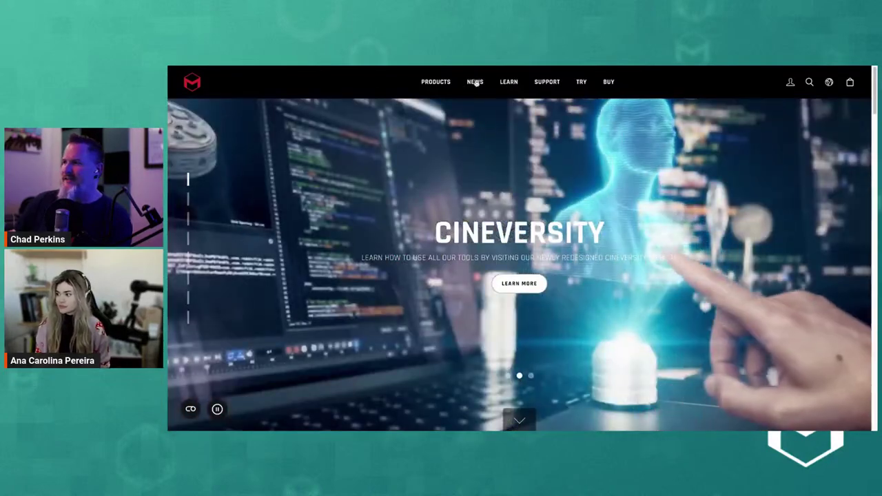
Step: Open the Events page of the Maxon website and browse the event listings
mouse_move(475, 83)
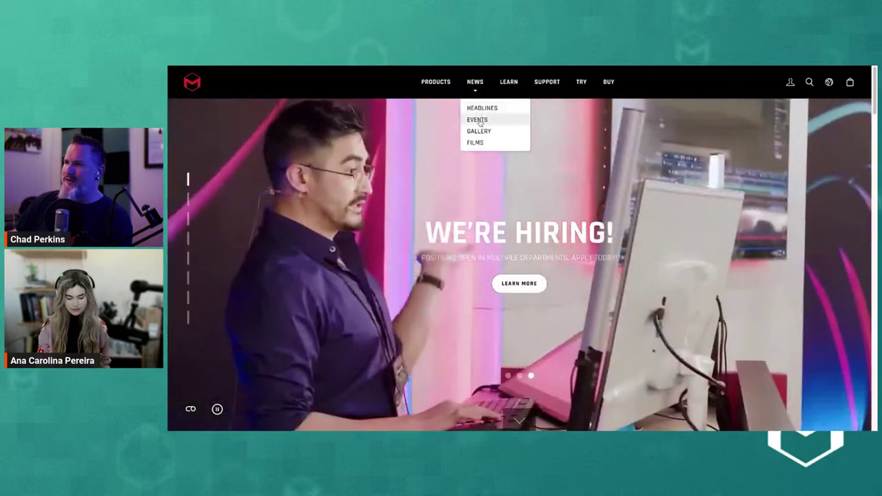
click(480, 121)
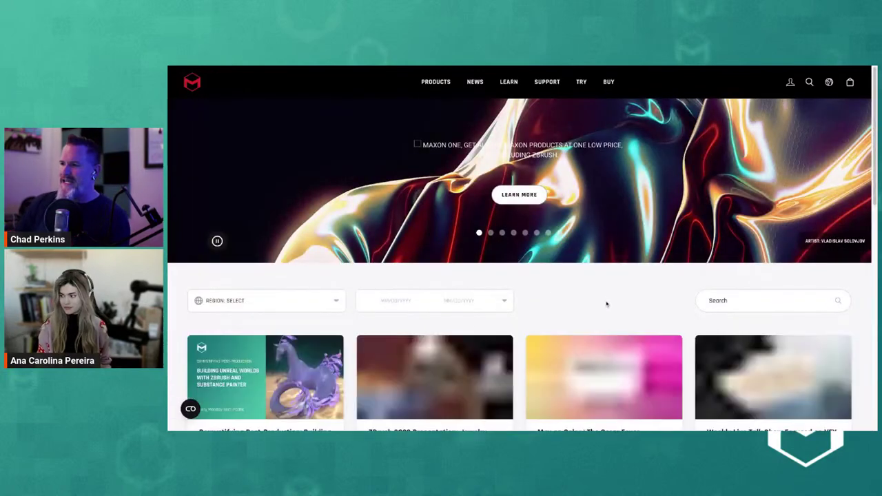
scroll(608, 301, down, 3)
scroll(607, 301, down, 1)
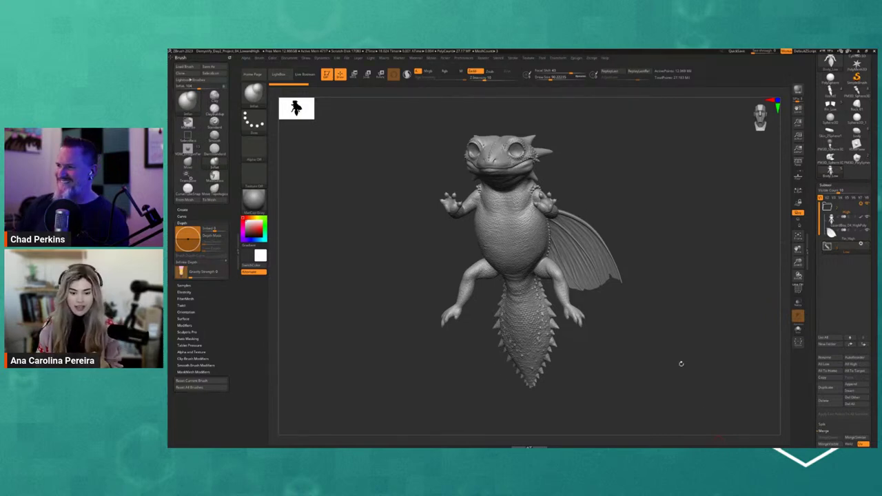
Step: Compare the high-poly dragon sculpt with its low-poly version in the Unreal Engine viewport
drag(681, 363, 680, 363)
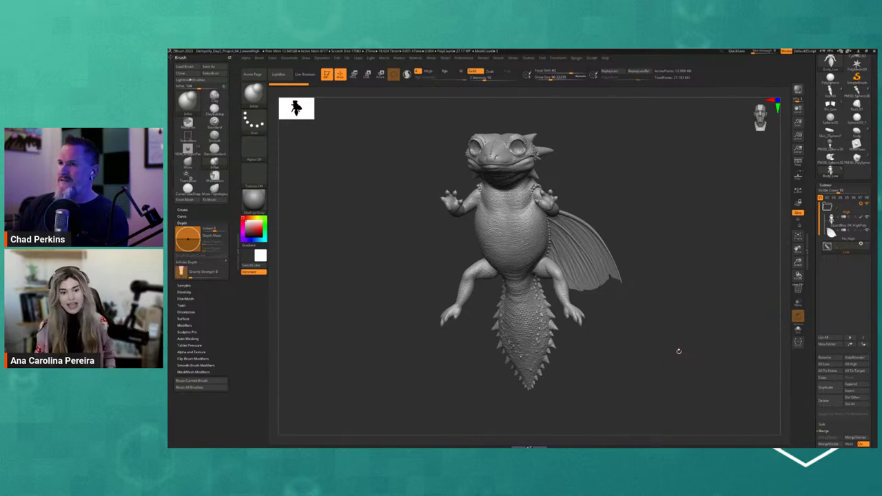
drag(677, 351, 724, 349)
mouse_move(677, 249)
mouse_down()
mouse_move(664, 250)
mouse_move(680, 250)
mouse_up()
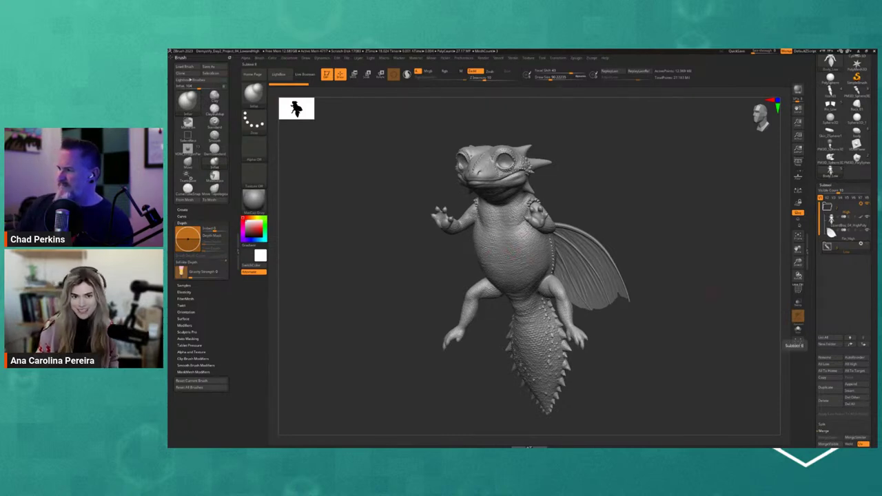
key(alt+Tab)
alt+drag(585, 190, 569, 211)
scroll(563, 182, up, 6)
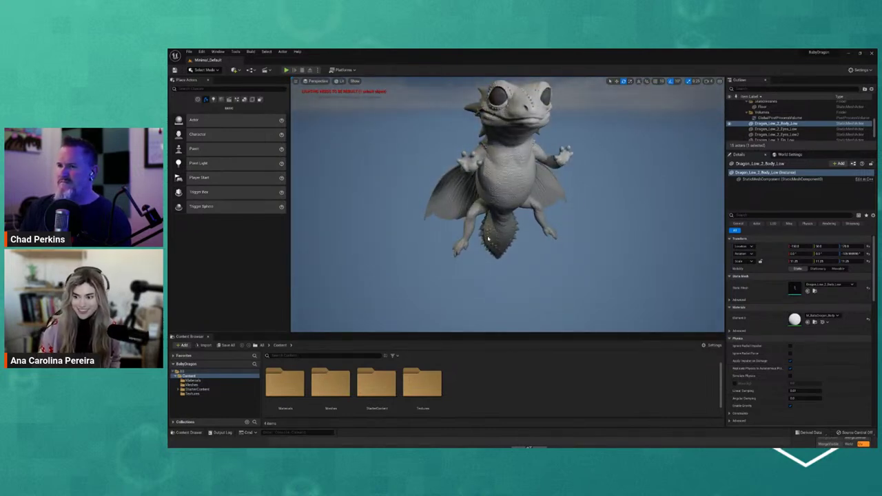
alt+drag(488, 238, 514, 234)
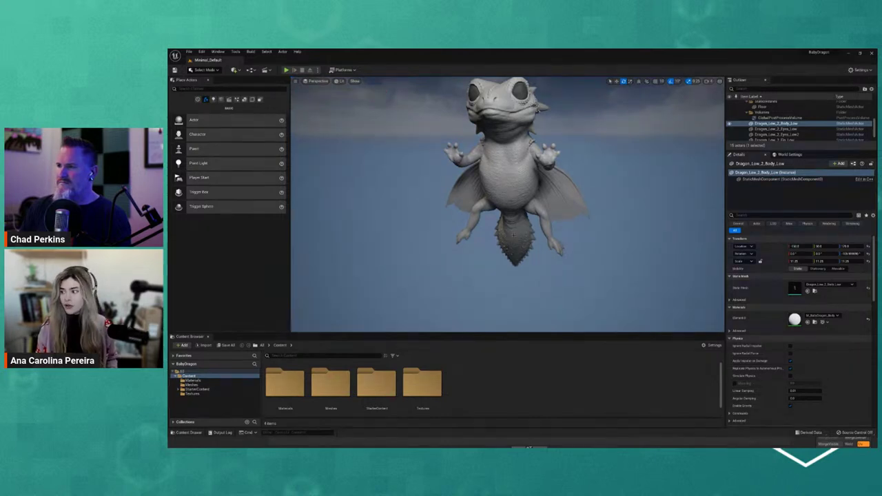
Step: Switch back to ZBrush and inspect the full dragon sculpt from the front and back
key(alt+Tab)
mouse_move(652, 246)
mouse_down()
mouse_move(699, 244)
mouse_move(672, 233)
mouse_up()
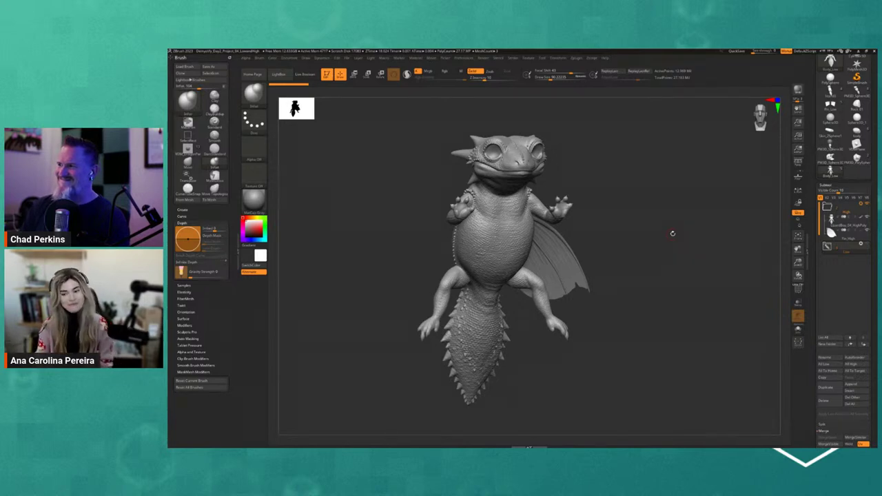
mouse_move(673, 233)
mouse_down()
mouse_move(644, 231)
mouse_move(689, 237)
mouse_move(680, 242)
mouse_up()
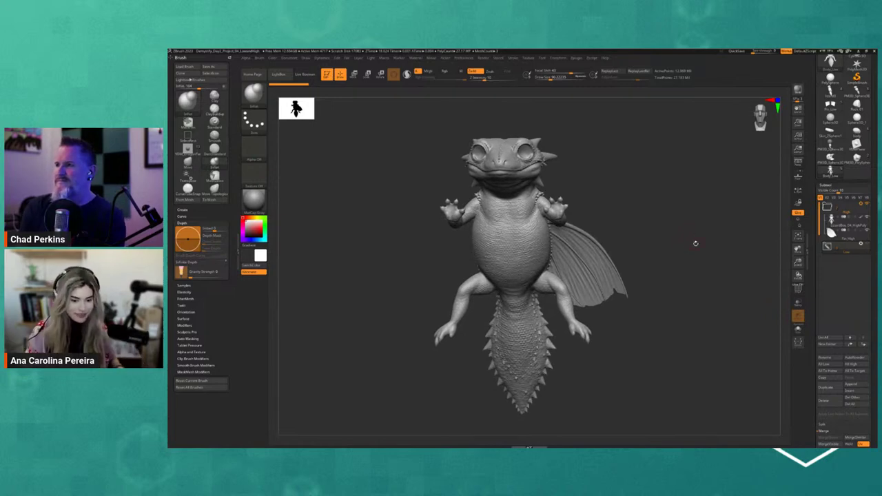
drag(586, 215, 592, 214)
drag(710, 207, 650, 216)
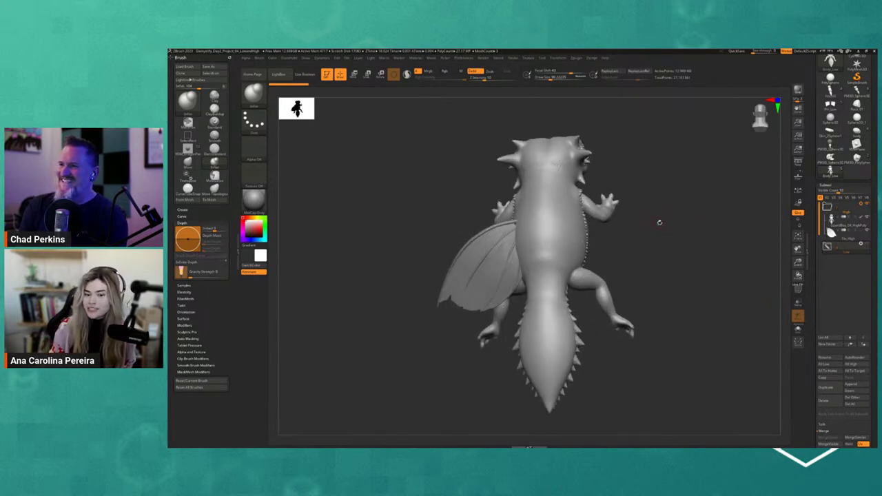
drag(660, 223, 713, 222)
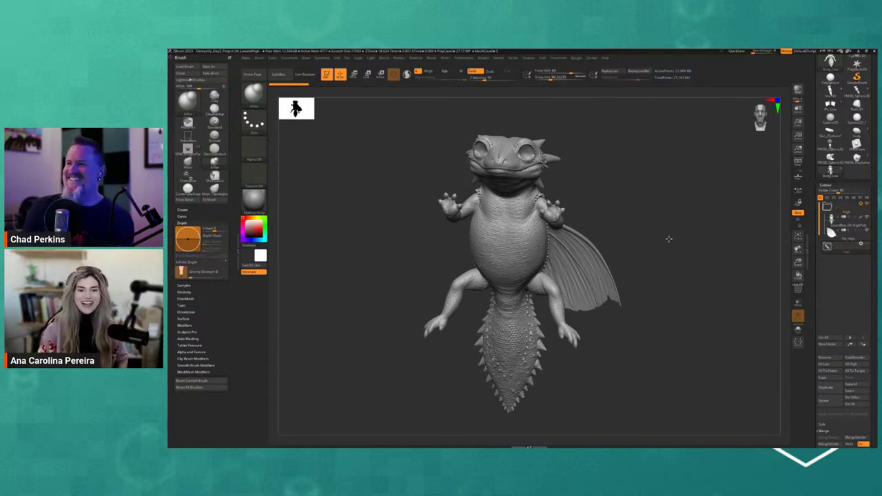
mouse_move(669, 239)
mouse_down()
mouse_move(662, 253)
mouse_move(671, 239)
mouse_move(679, 247)
mouse_up()
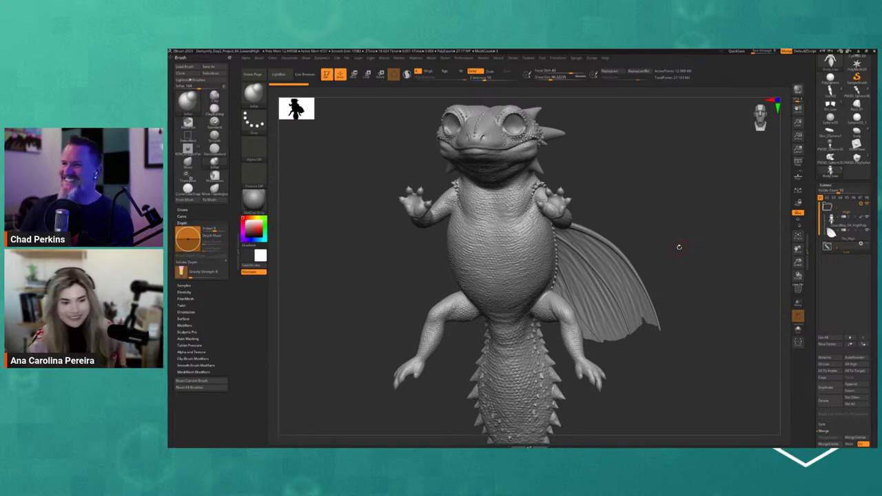
Step: Examine close up the sculpted scales and details on the dragon's belly, wing, tail, hands and face
alt+drag(585, 167, 593, 196)
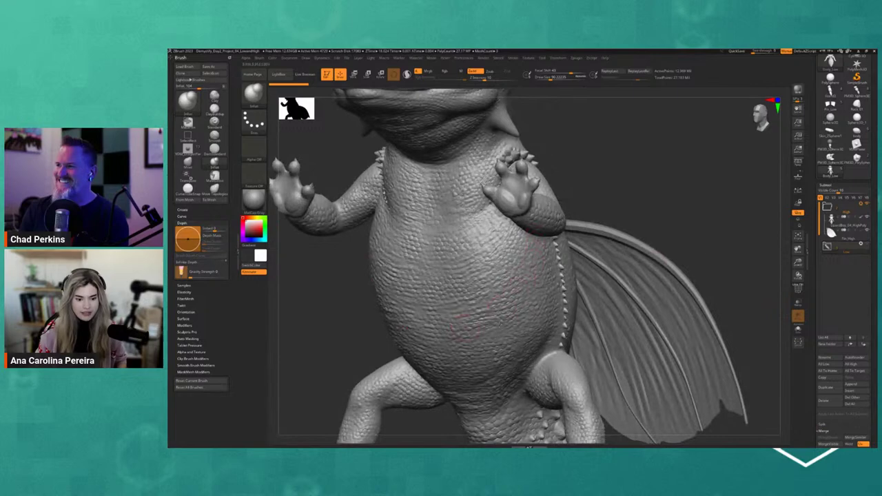
alt+drag(717, 229, 701, 135)
drag(661, 416, 670, 222)
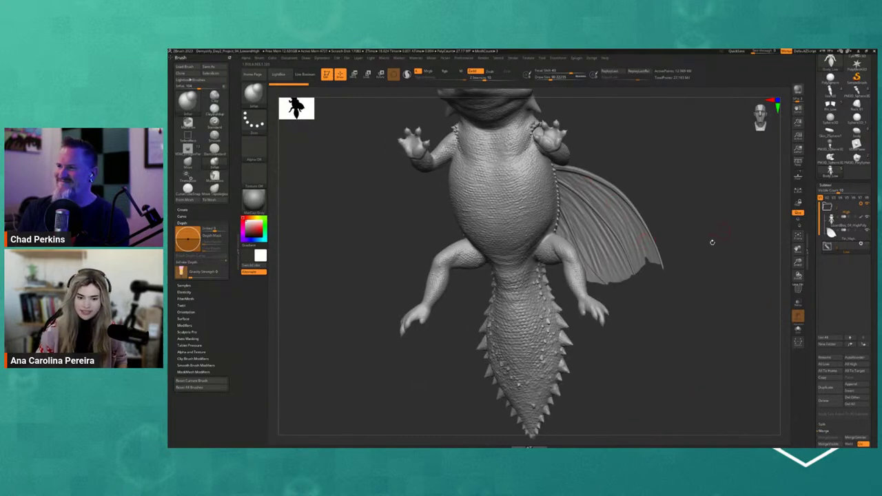
drag(712, 242, 676, 286)
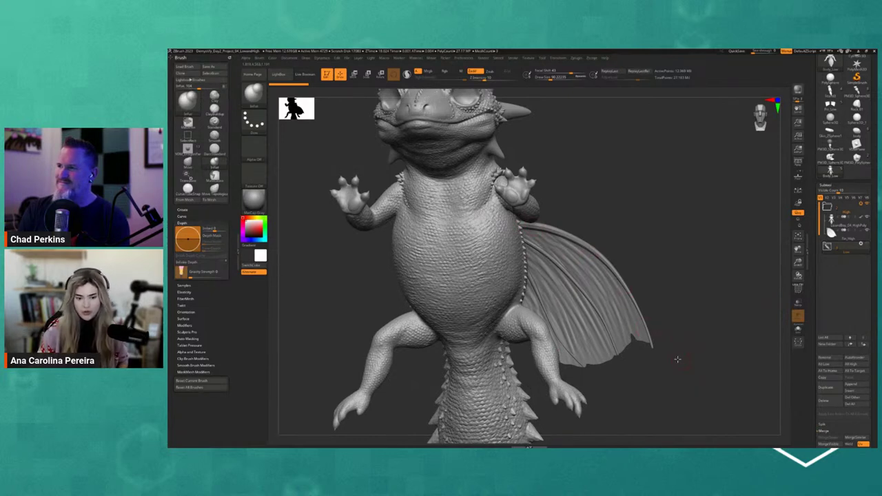
mouse_move(680, 359)
mouse_down()
mouse_move(666, 357)
mouse_move(703, 370)
mouse_move(689, 371)
mouse_up()
mouse_move(613, 271)
mouse_down()
mouse_move(569, 252)
mouse_move(636, 280)
mouse_move(627, 280)
mouse_move(640, 252)
mouse_move(473, 245)
mouse_move(642, 306)
mouse_move(710, 246)
mouse_move(691, 312)
mouse_up()
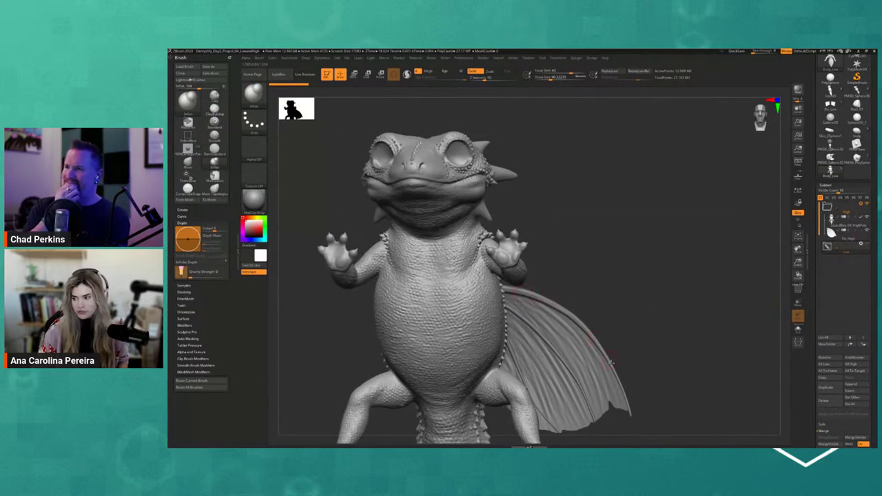
alt+drag(650, 338, 652, 311)
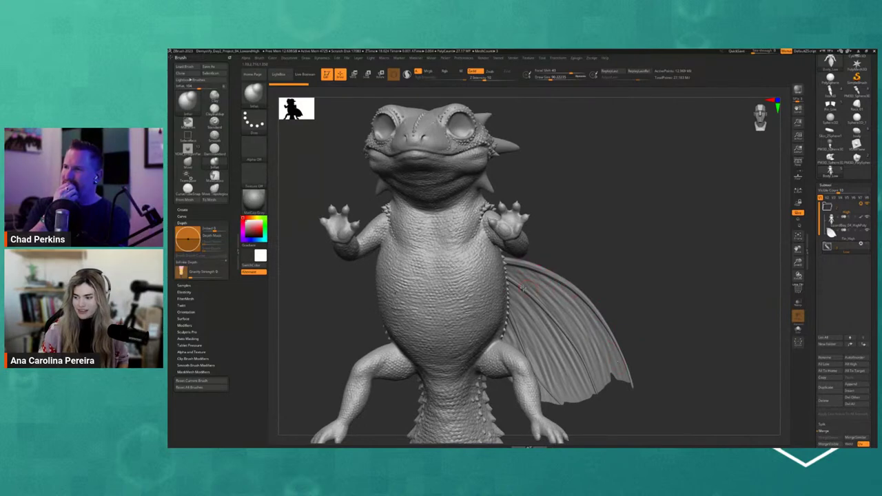
alt+drag(561, 229, 576, 303)
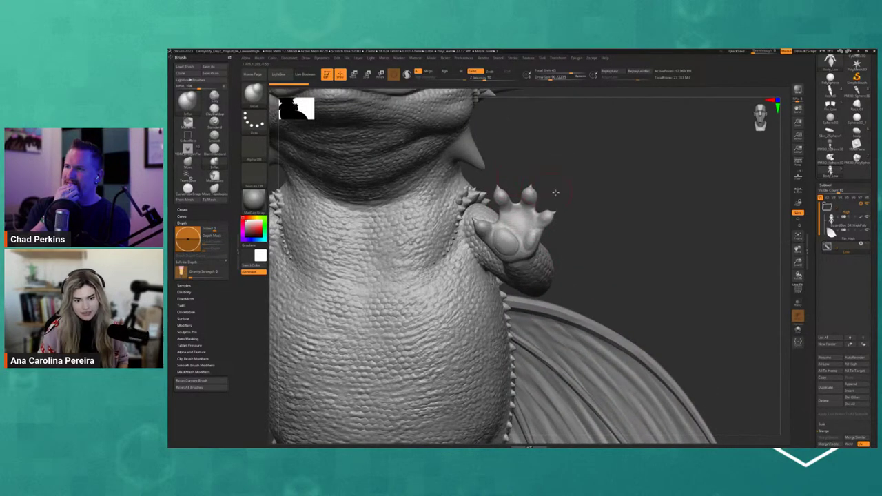
drag(557, 193, 725, 271)
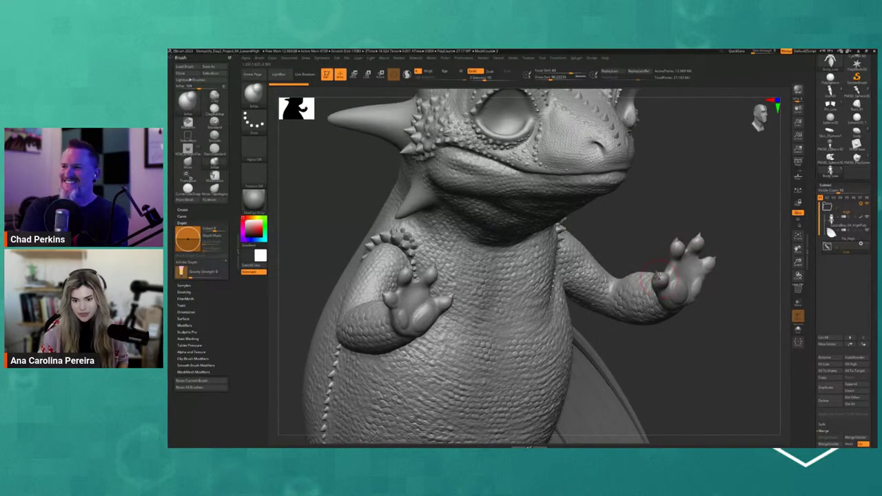
key(space)
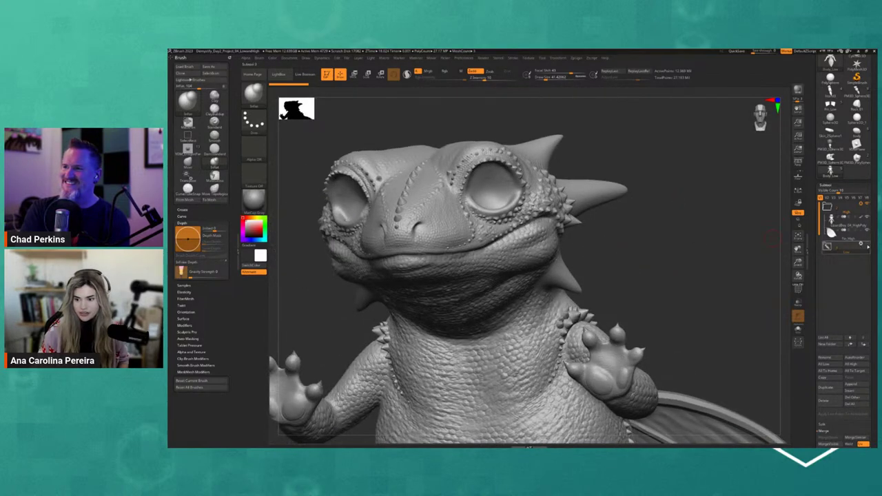
Step: Toggle the visibility of the Low subtool folder
click(867, 246)
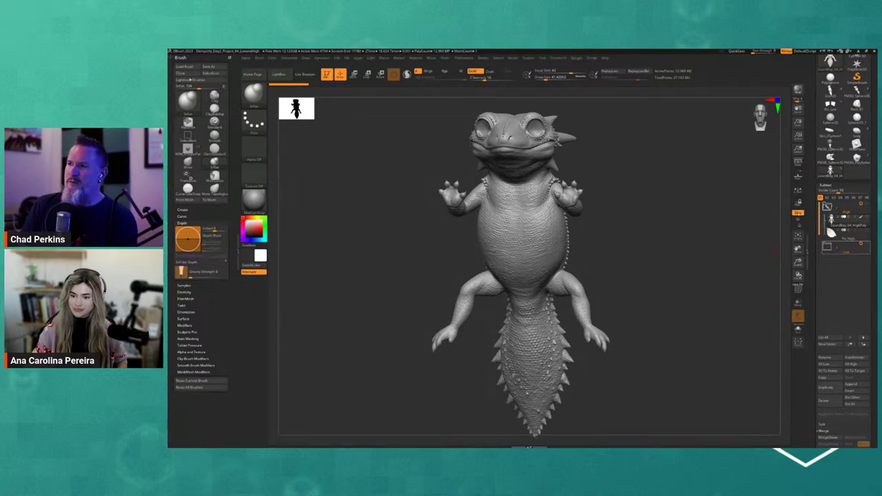
shift+drag(703, 227, 701, 230)
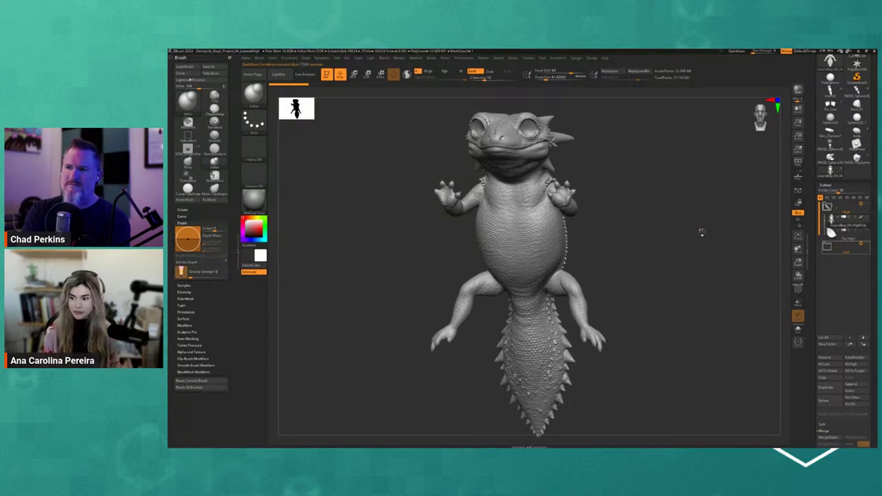
Step: Step the dragon body down one subdivision level and back up to compare the surface detail
key(shift+d)
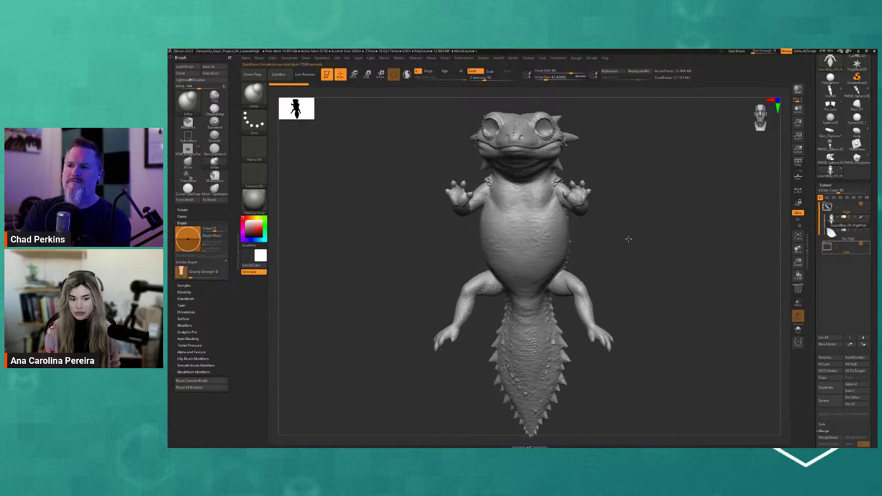
key(d)
drag(631, 248, 640, 256)
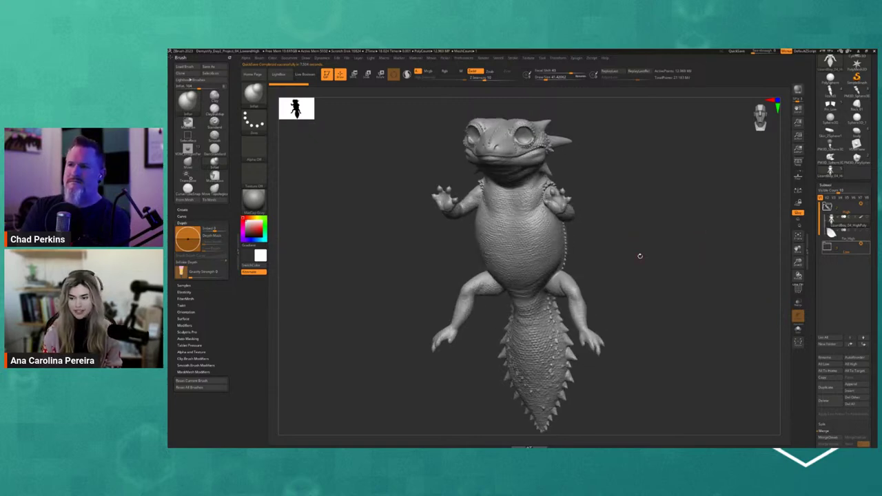
mouse_move(648, 259)
mouse_down()
mouse_move(655, 253)
mouse_move(683, 269)
mouse_move(674, 276)
mouse_up()
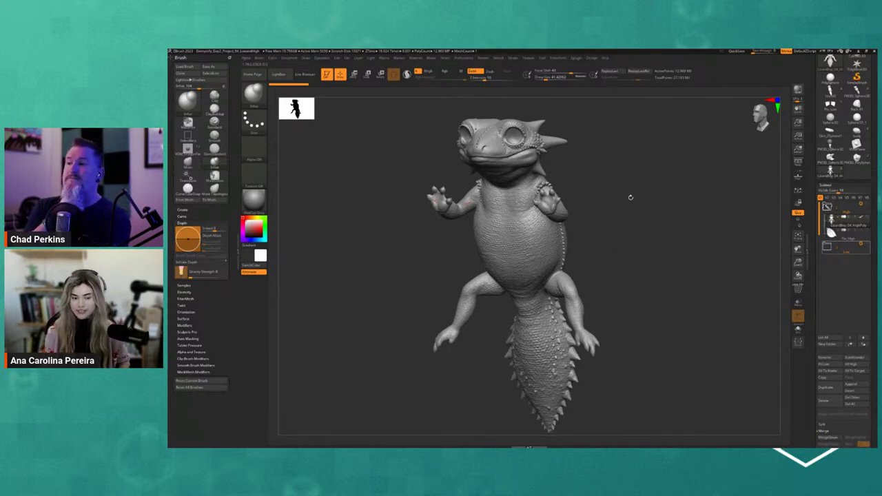
shift+drag(631, 197, 636, 198)
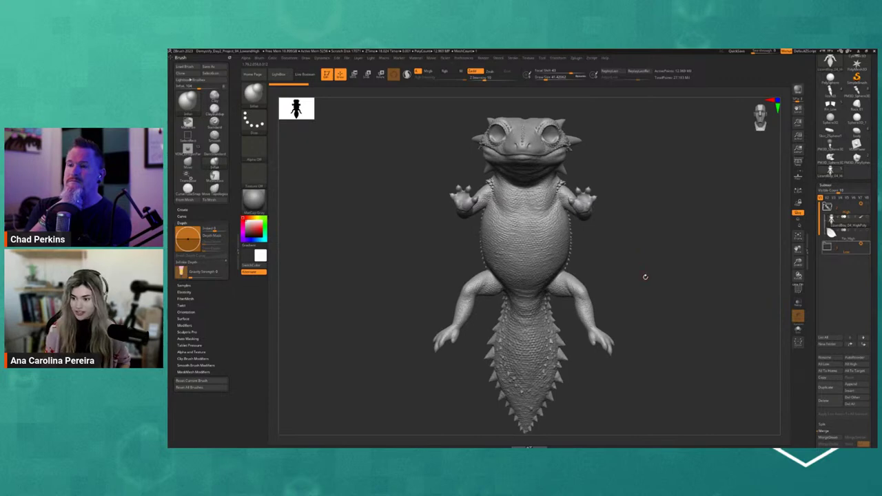
drag(645, 278, 563, 271)
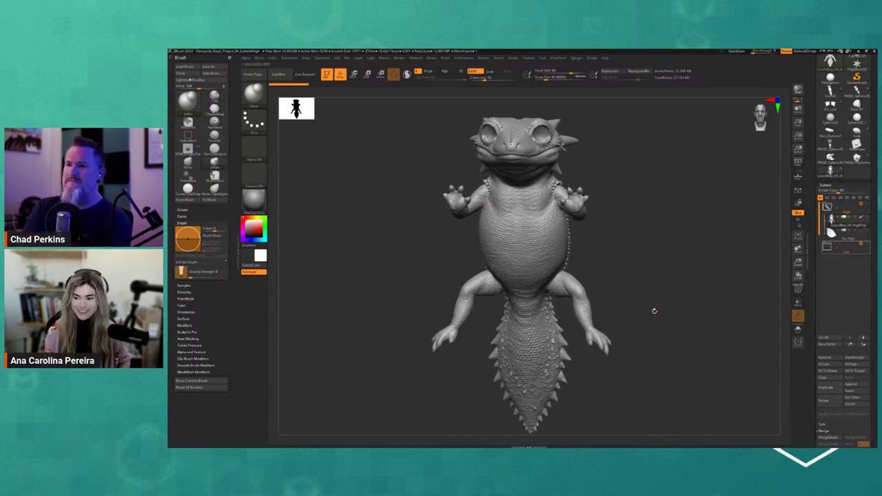
mouse_move(654, 311)
mouse_down()
mouse_move(644, 319)
mouse_move(652, 301)
mouse_up()
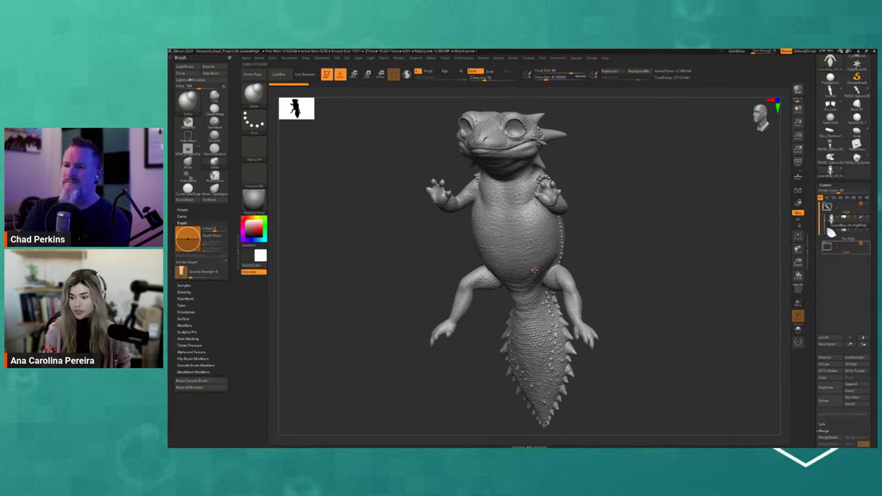
mouse_move(631, 276)
mouse_down()
mouse_move(612, 269)
mouse_move(627, 262)
mouse_move(617, 268)
mouse_up()
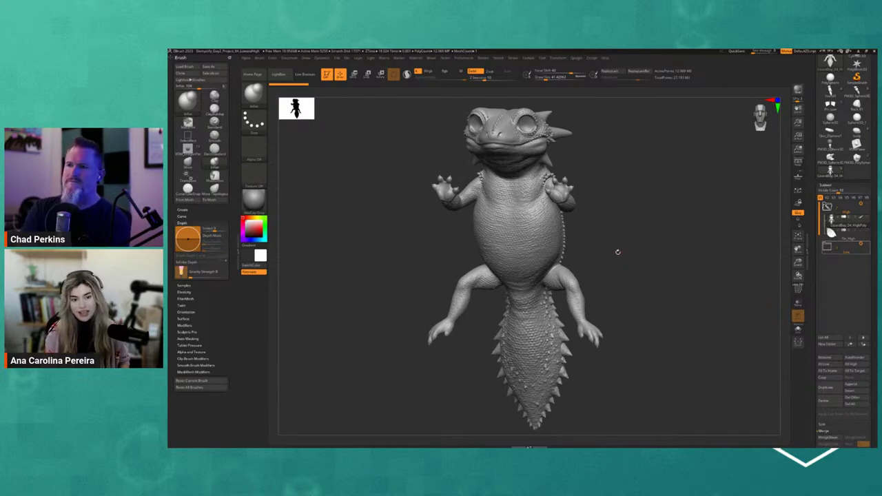
drag(616, 250, 635, 260)
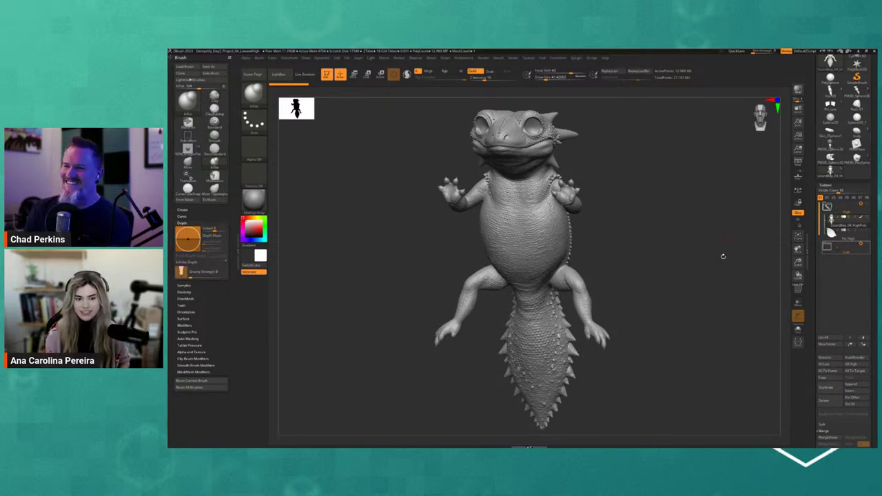
mouse_move(723, 257)
mouse_down()
mouse_move(735, 267)
mouse_move(725, 269)
mouse_up()
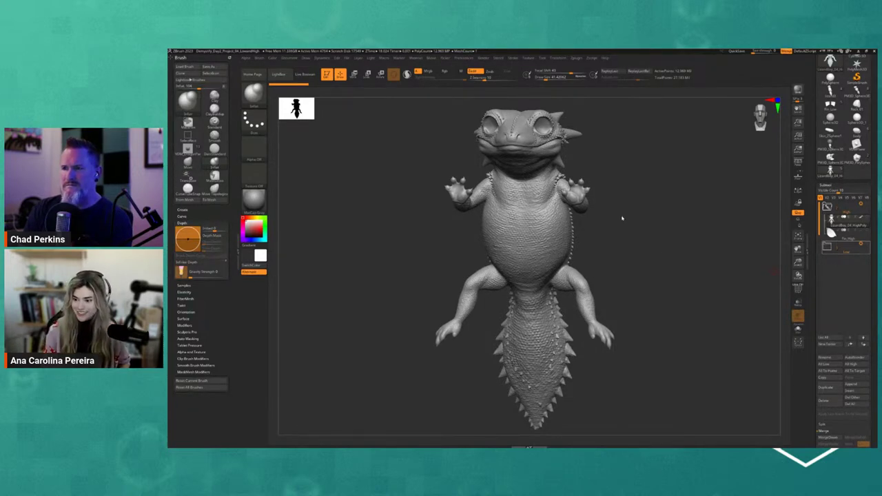
drag(642, 219, 675, 252)
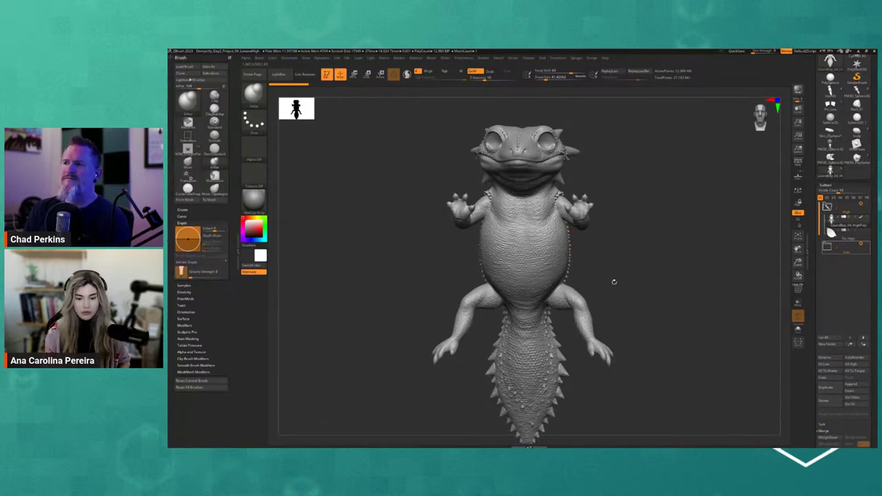
drag(614, 282, 611, 255)
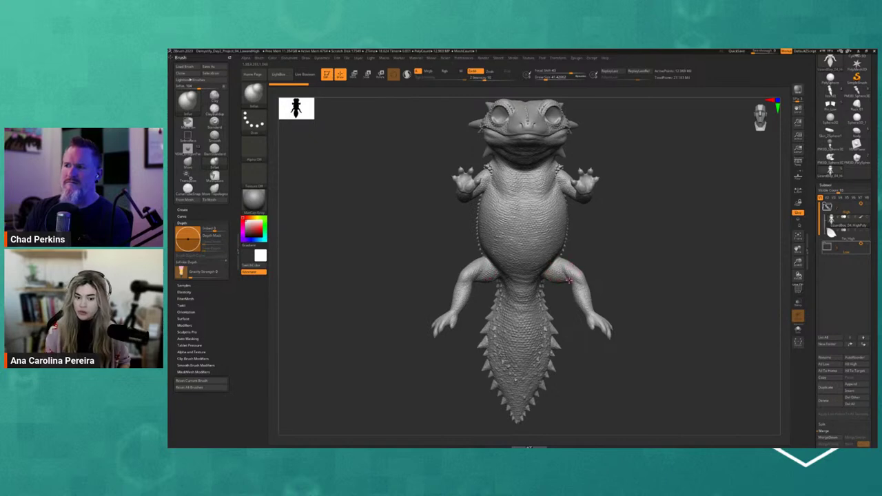
mouse_move(679, 271)
mouse_down()
mouse_move(668, 275)
mouse_move(679, 282)
mouse_up()
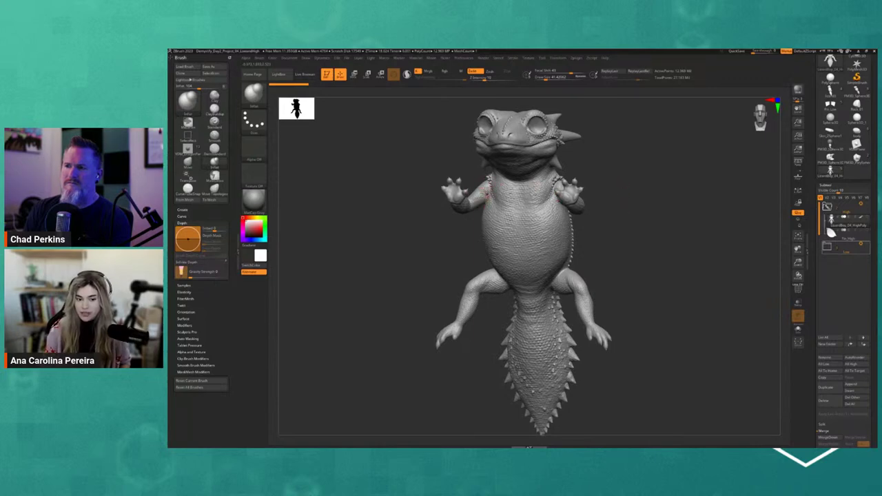
drag(606, 184, 568, 185)
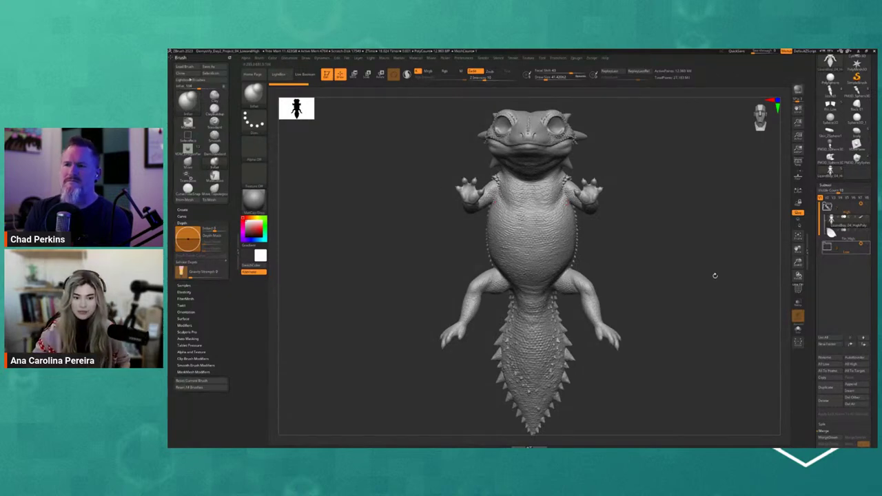
drag(714, 276, 717, 280)
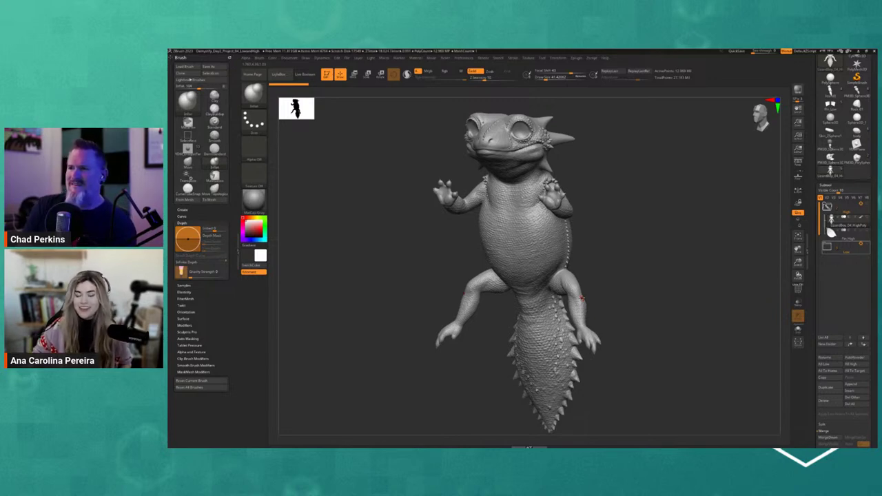
drag(655, 261, 660, 256)
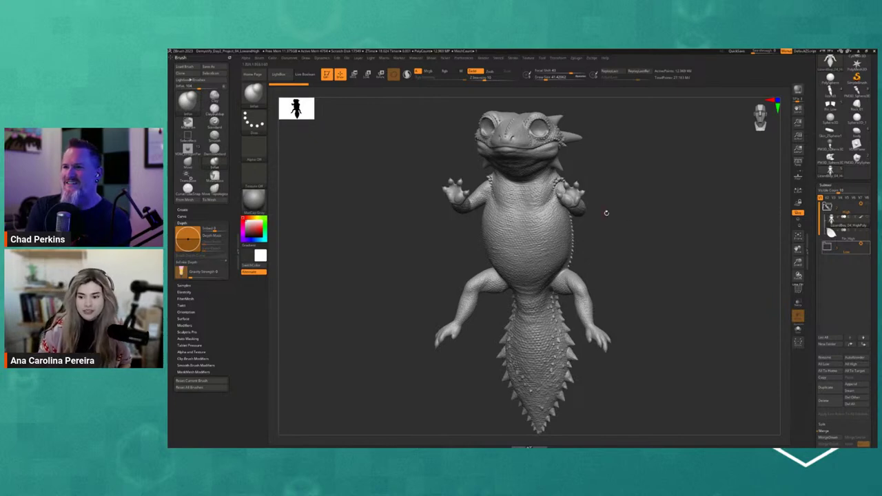
drag(675, 285, 674, 292)
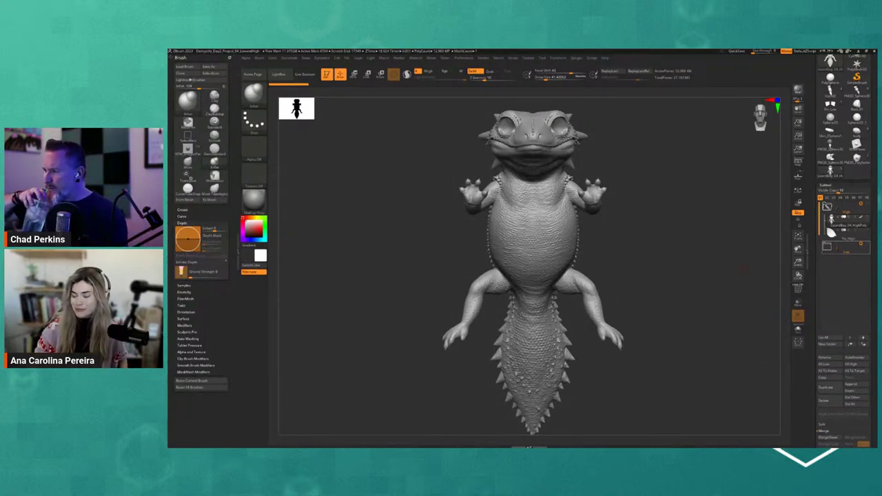
drag(673, 286, 695, 243)
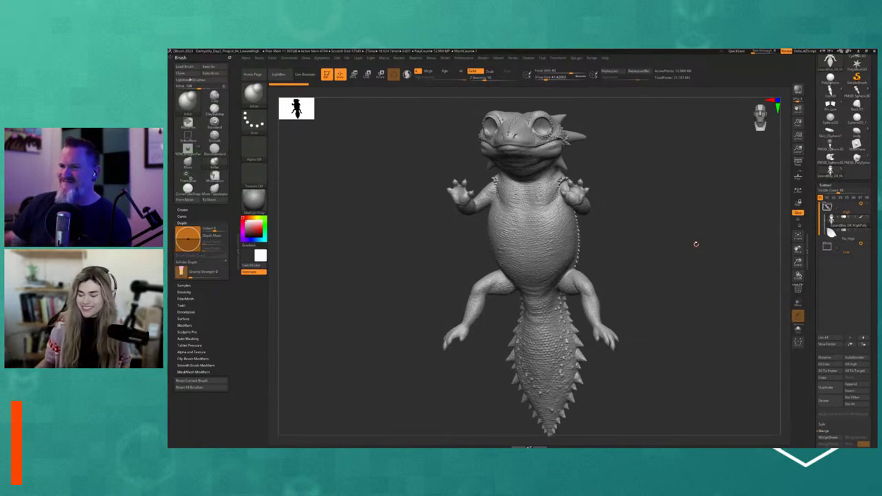
drag(666, 235, 655, 238)
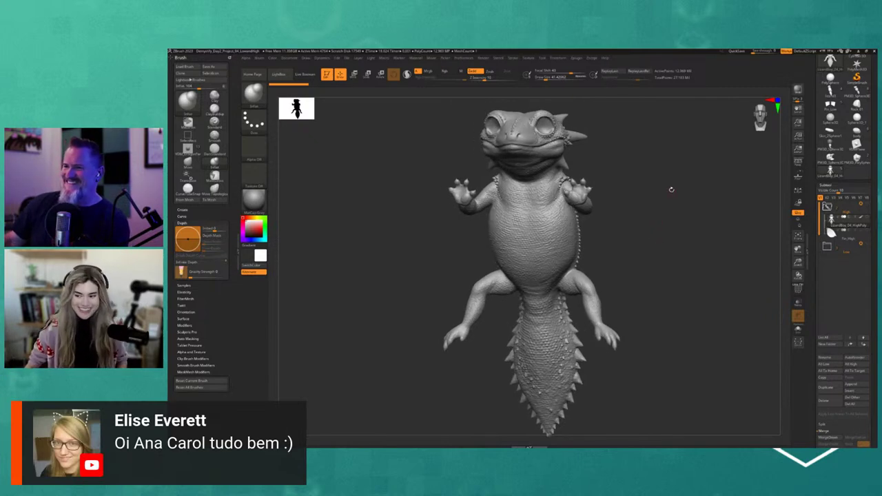
drag(656, 165, 655, 186)
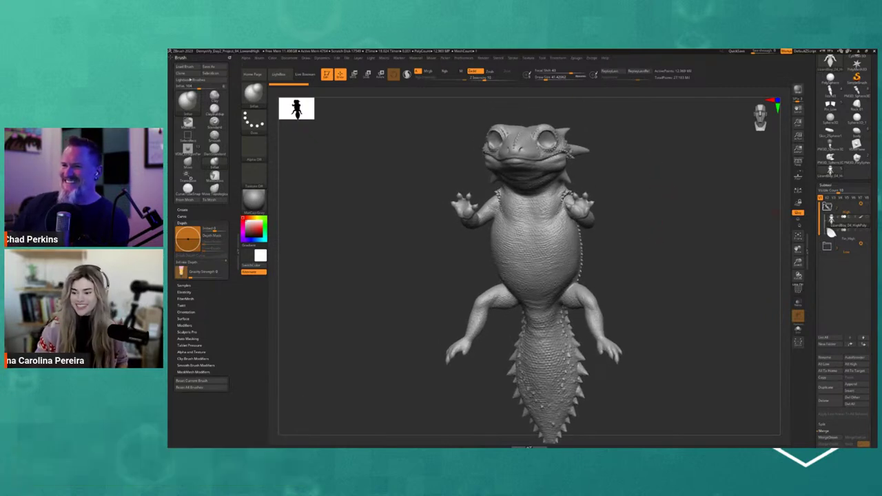
mouse_move(645, 264)
mouse_down()
mouse_move(644, 255)
mouse_move(634, 268)
mouse_up()
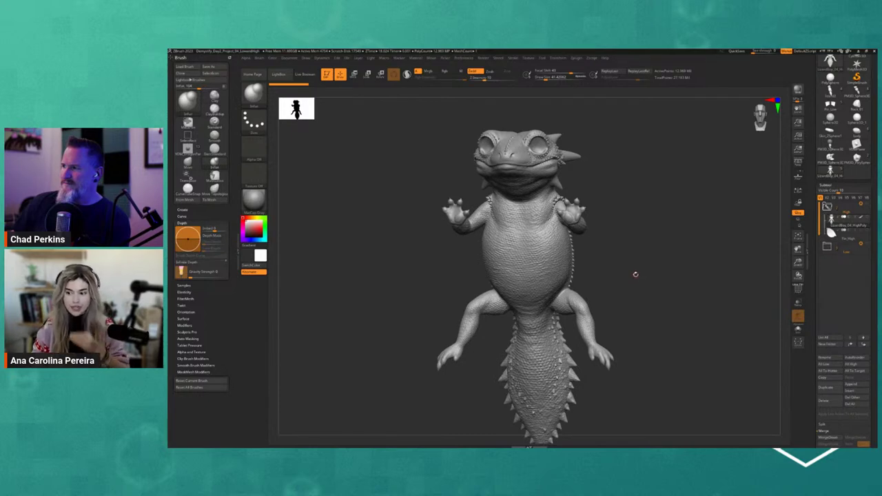
shift+drag(647, 288, 640, 289)
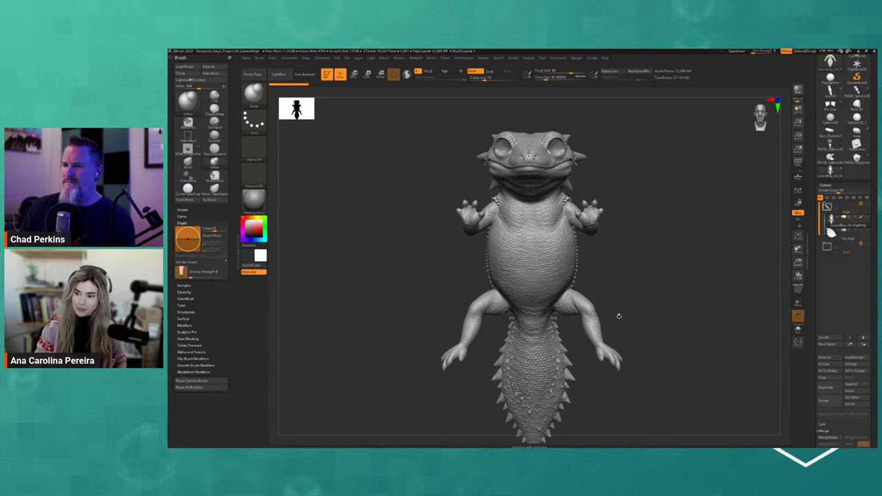
drag(660, 319, 655, 319)
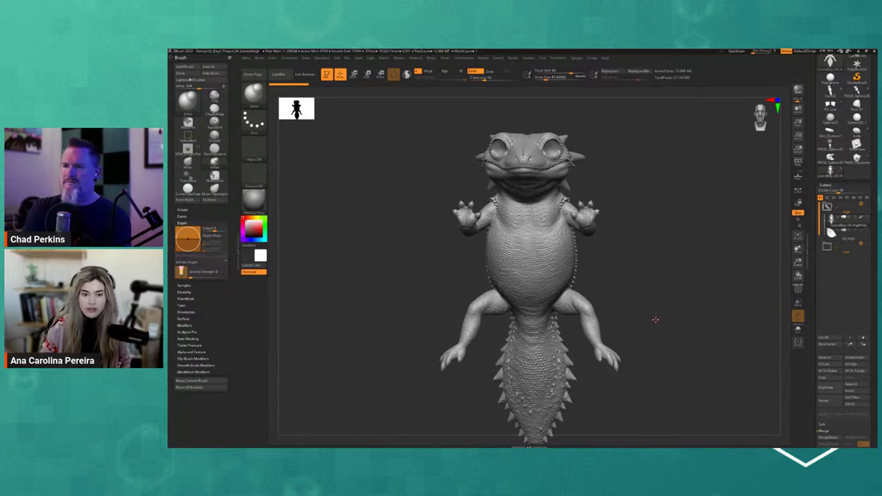
drag(656, 320, 682, 227)
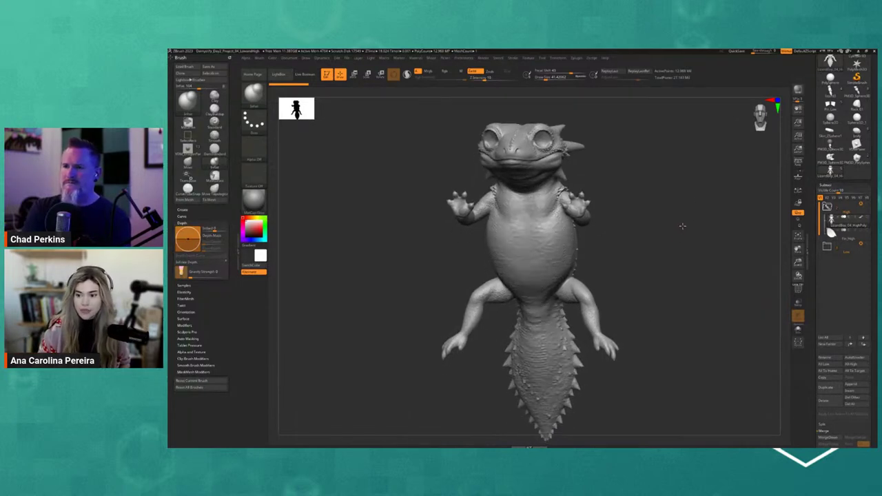
Step: Display the body subtool's sculpt layers and review the layer list
mouse_move(833, 225)
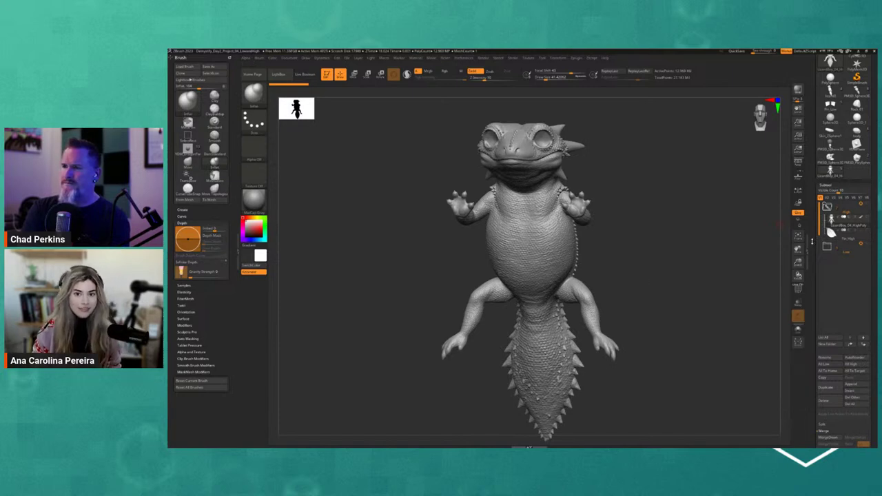
scroll(812, 242, down, 3)
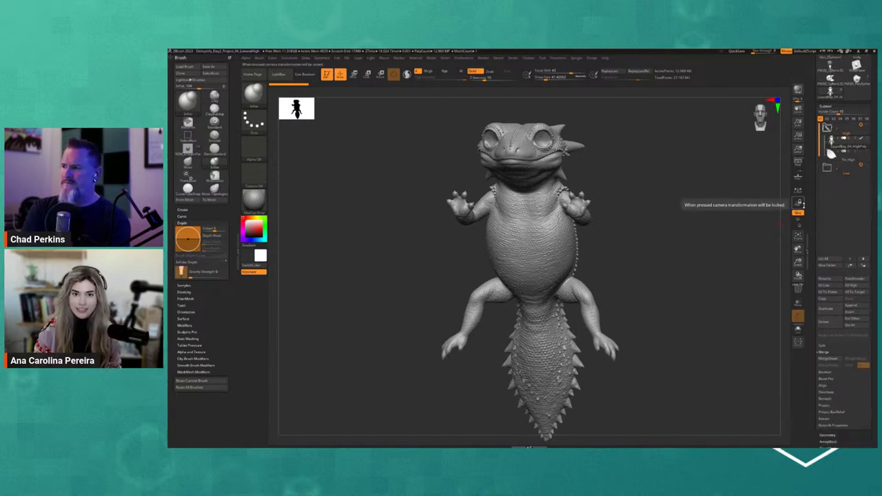
scroll(812, 204, down, 1)
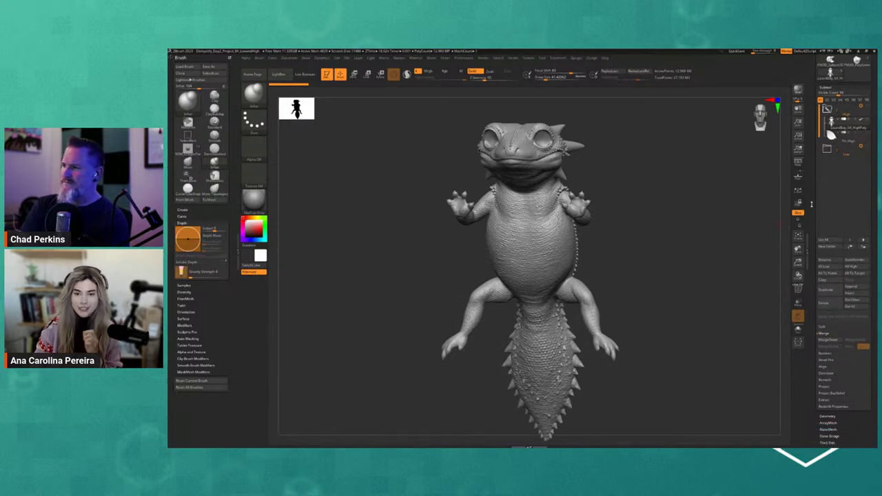
scroll(812, 356, down, 6)
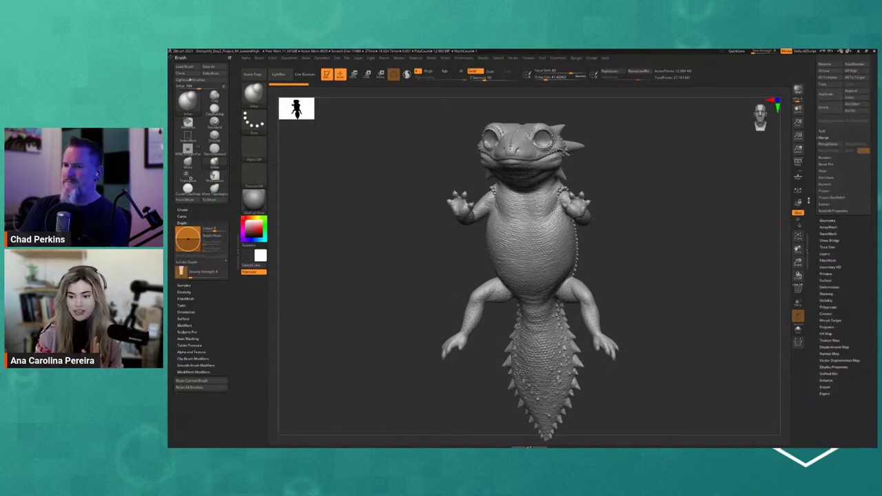
click(824, 255)
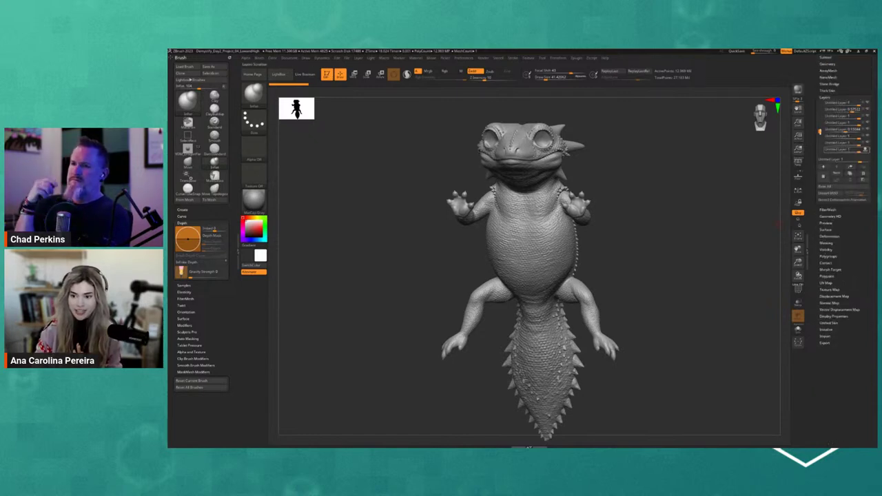
drag(818, 113, 815, 274)
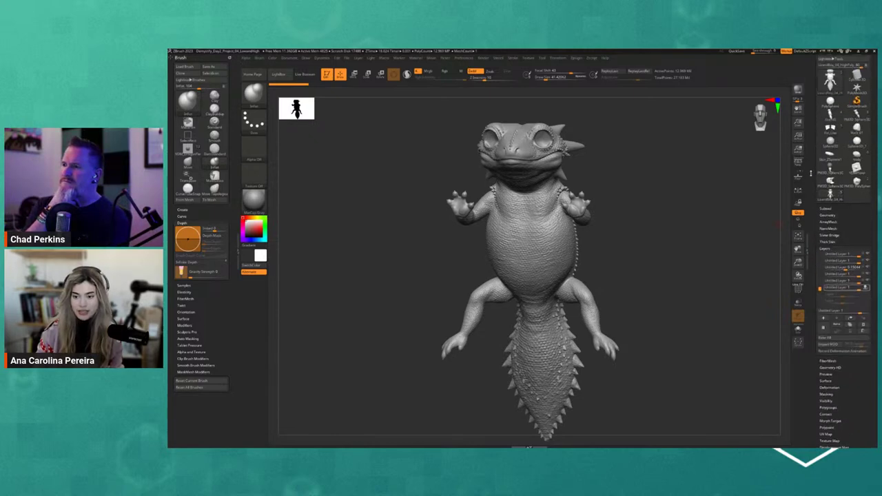
Step: Duplicate the high-poly dragon body subtool and rename the copy Body_Low
click(832, 215)
click(829, 208)
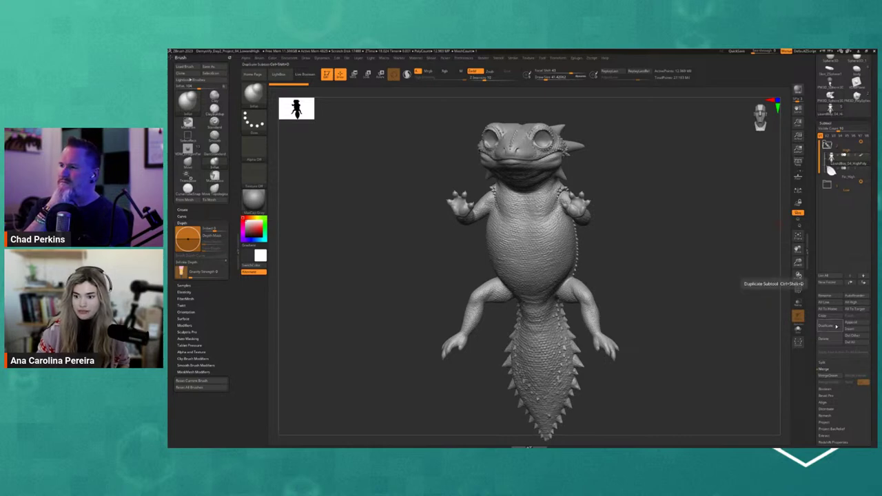
click(836, 326)
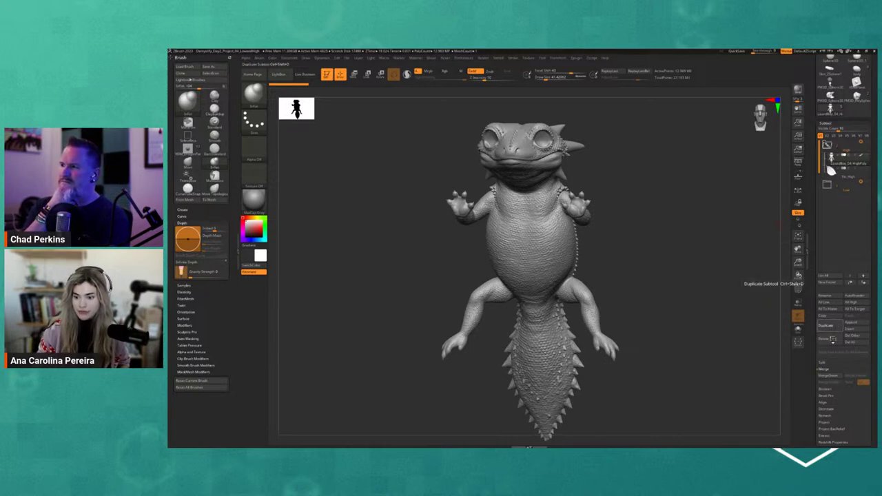
click(801, 316)
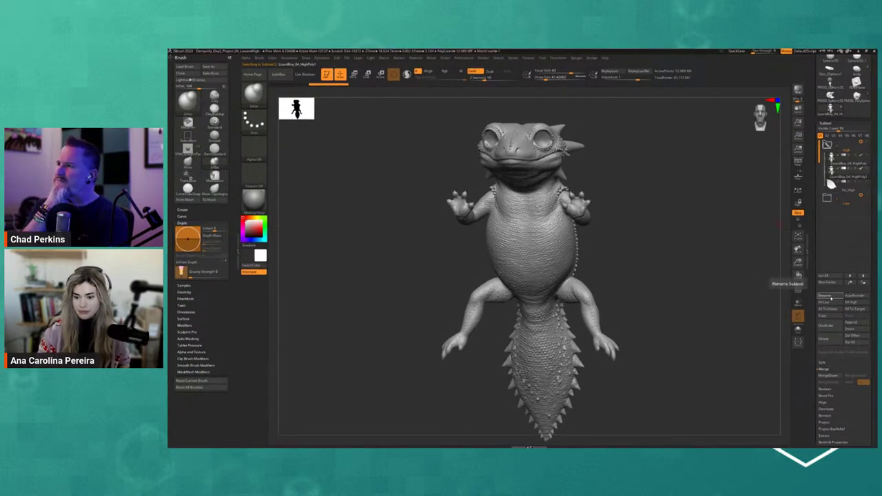
click(830, 295)
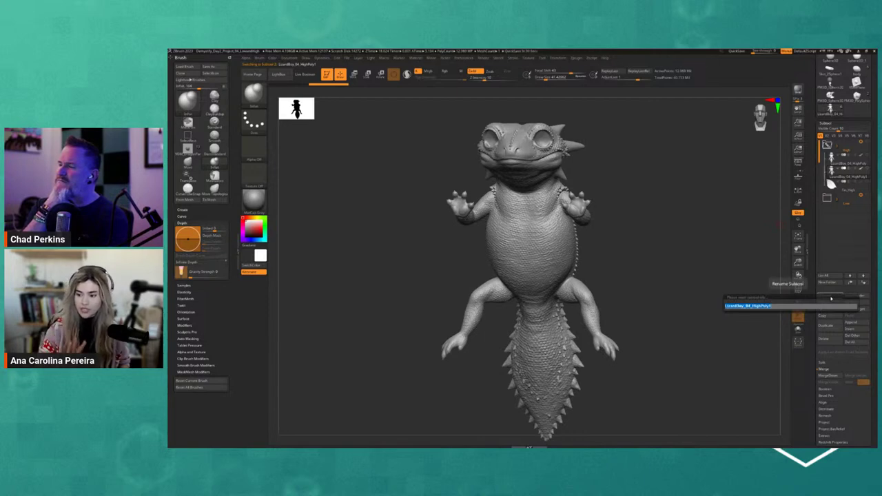
text(Body_Low)
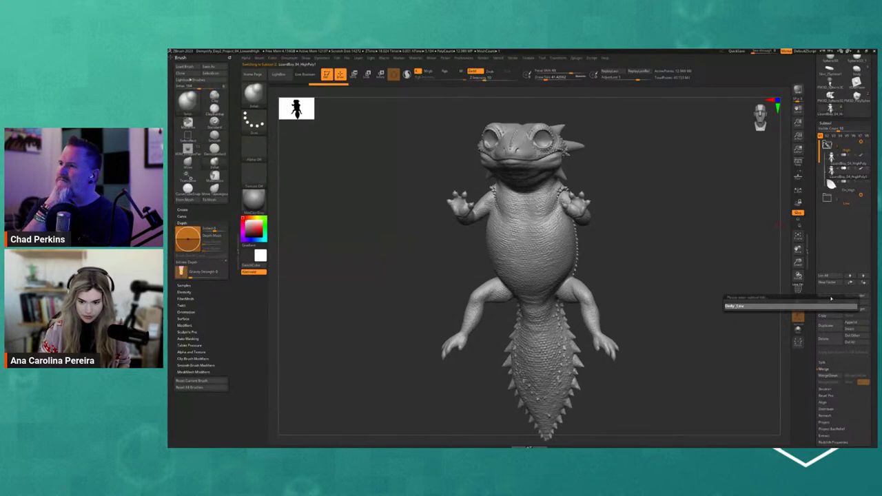
key(Return)
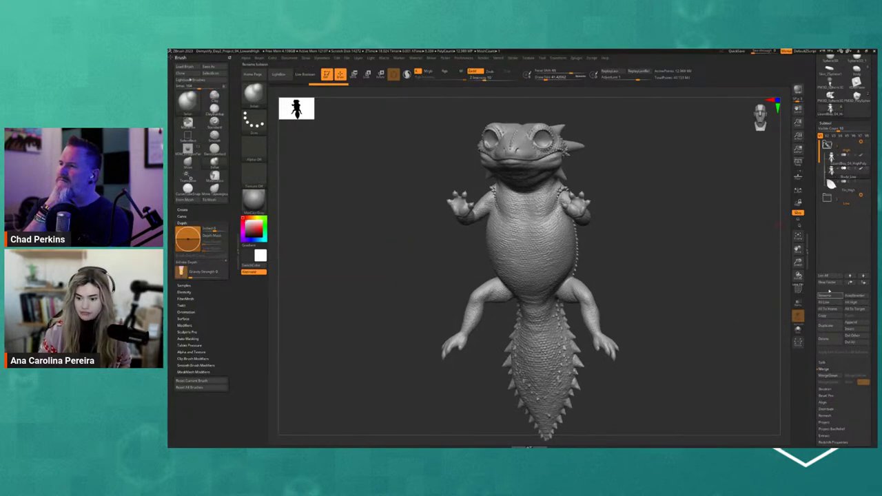
Step: Rename the original dragon body subtool as Body_High
click(828, 158)
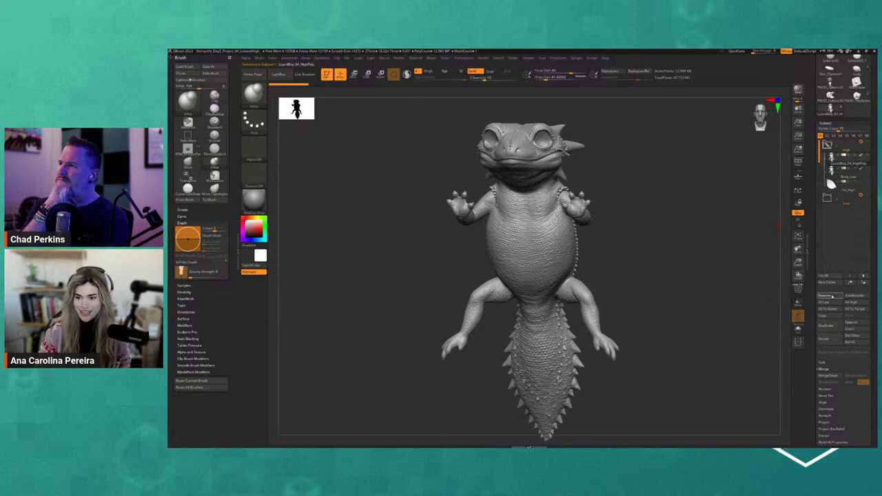
click(832, 296)
key(BackSpace)
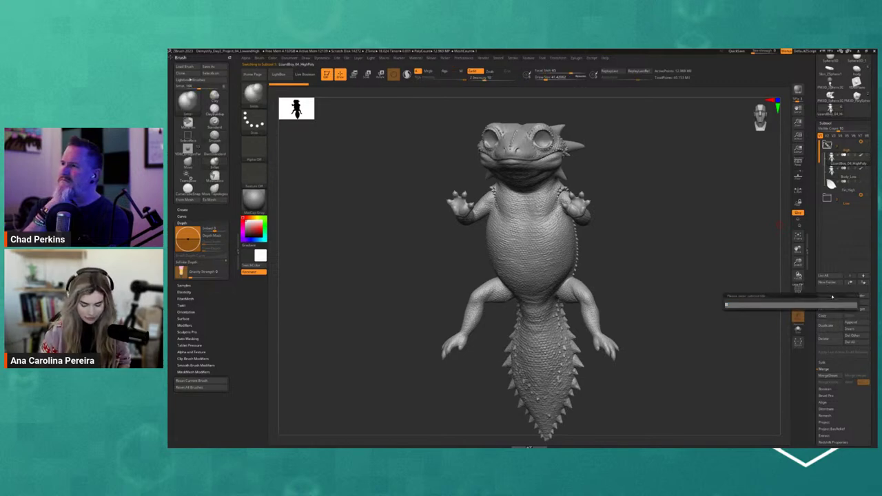
text(Body_High)
key(Return)
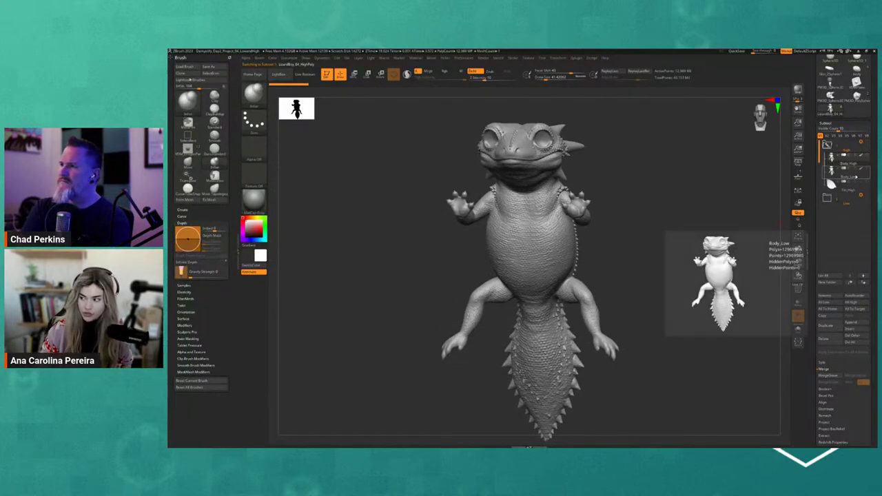
Step: ZRemesh the Body_Low subtool with a target polygon count of about 21.2
mouse_move(845, 164)
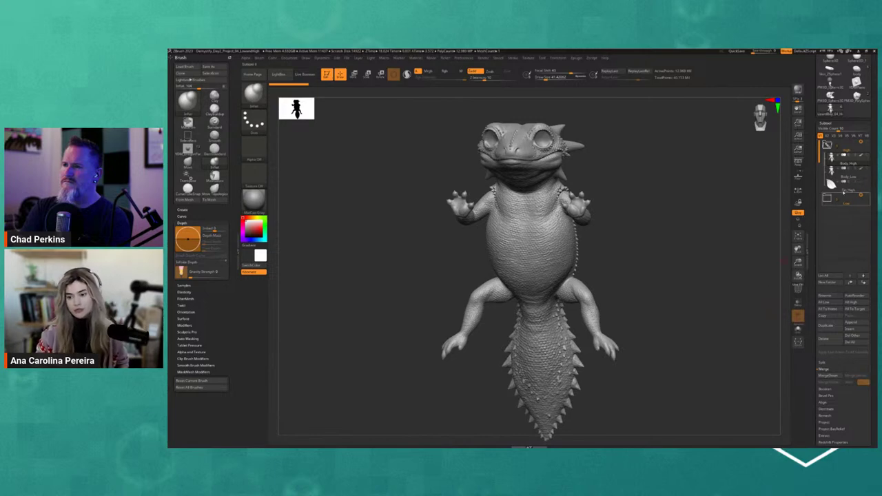
click(837, 177)
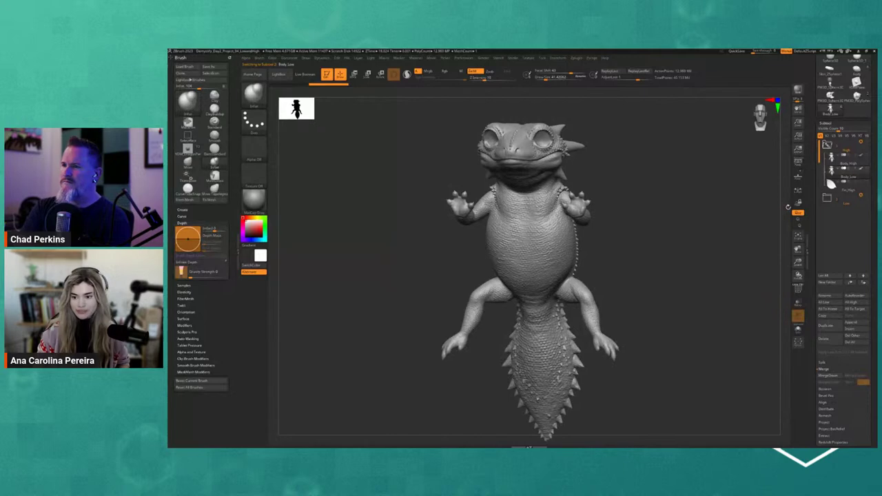
scroll(824, 386, down, 3)
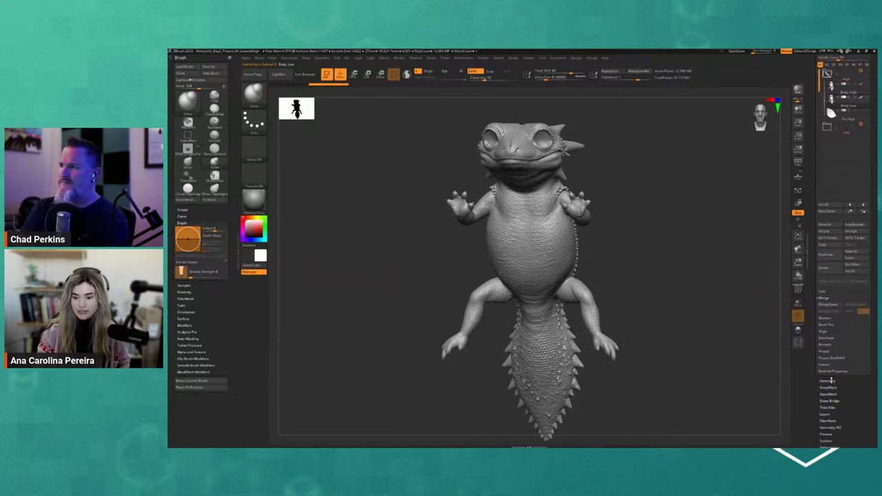
shift+drag(702, 350, 712, 349)
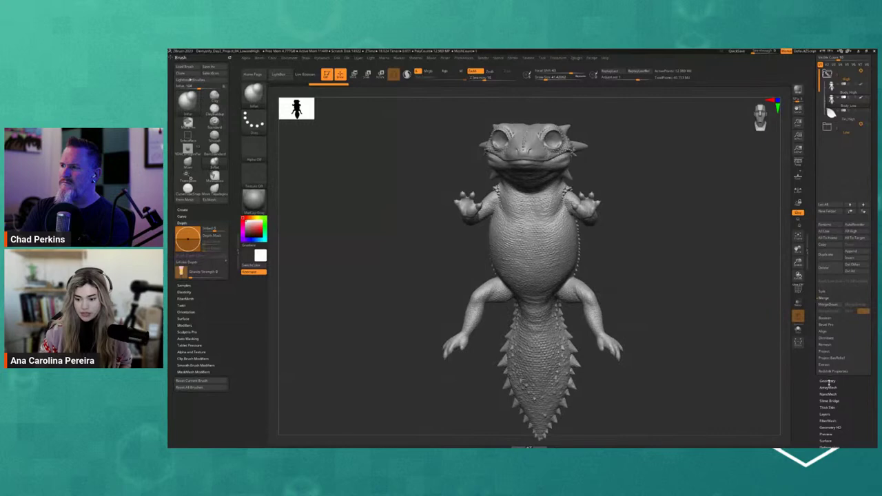
click(828, 381)
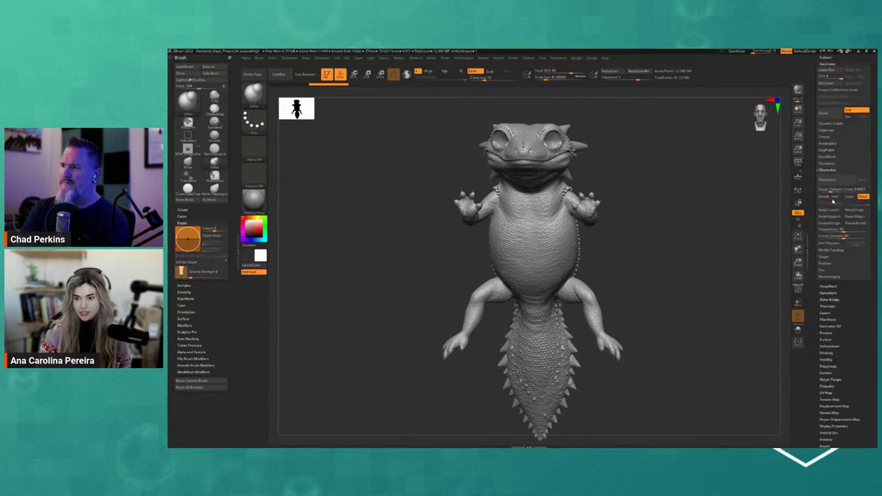
drag(831, 191, 843, 189)
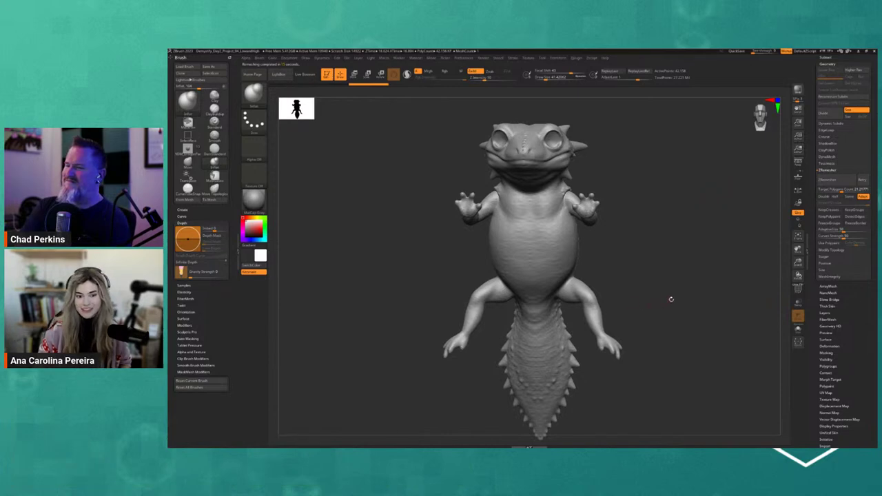
Step: Check the remeshed body's shape and make the Body_High and wing subtools visible alongside Body_Low
drag(670, 299, 859, 286)
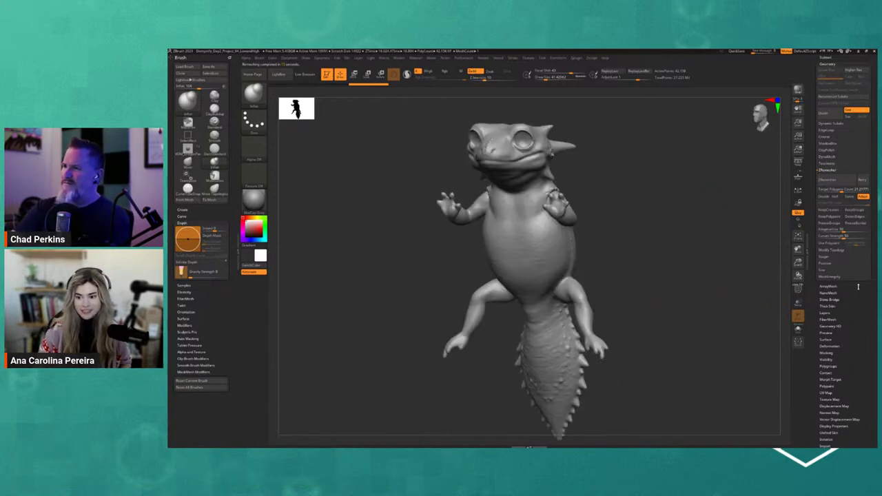
shift+drag(646, 216, 652, 216)
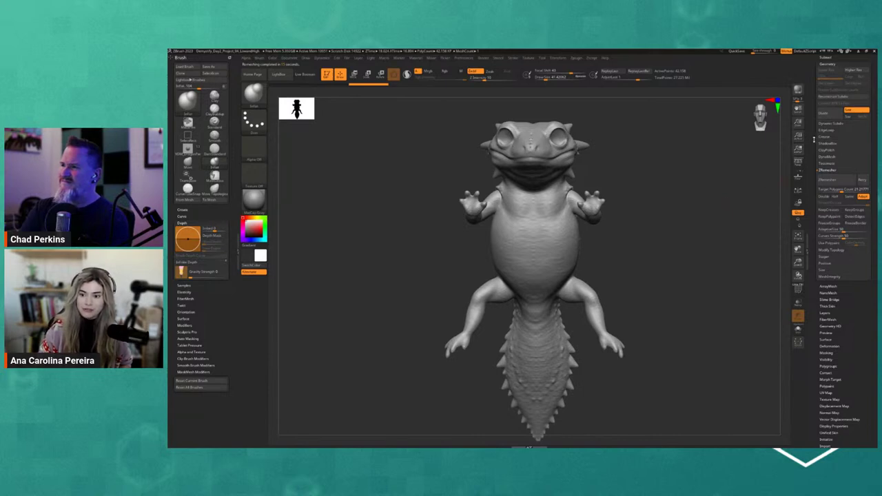
drag(815, 140, 815, 293)
click(830, 209)
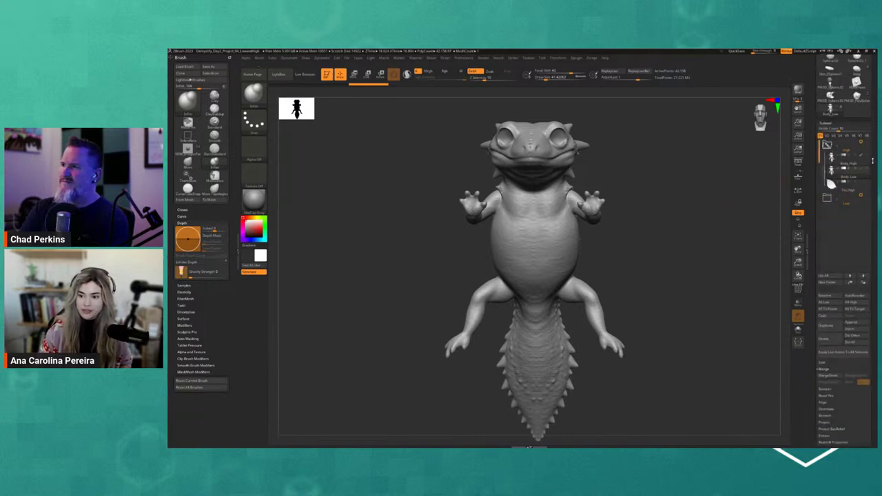
click(866, 171)
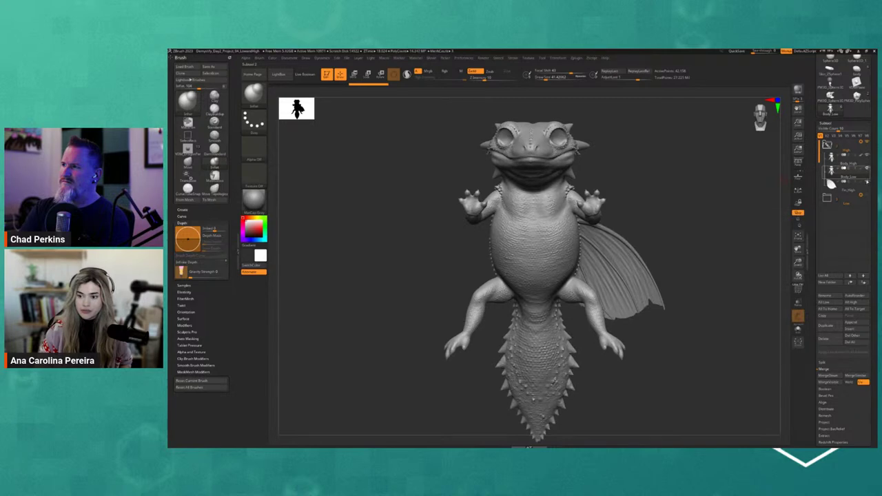
Step: Hide the wing subtool so only the high and low bodies show, and open the Project settings of Body_Low
click(867, 181)
drag(683, 210, 642, 215)
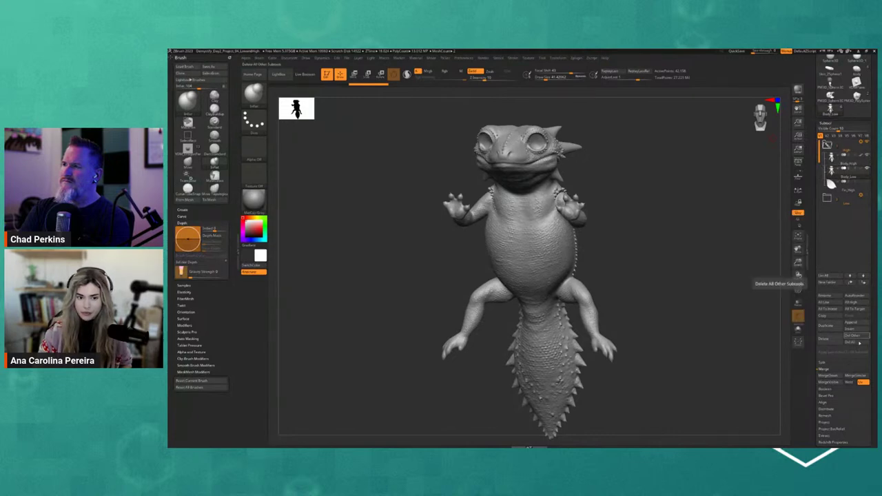
click(808, 384)
drag(812, 373, 807, 348)
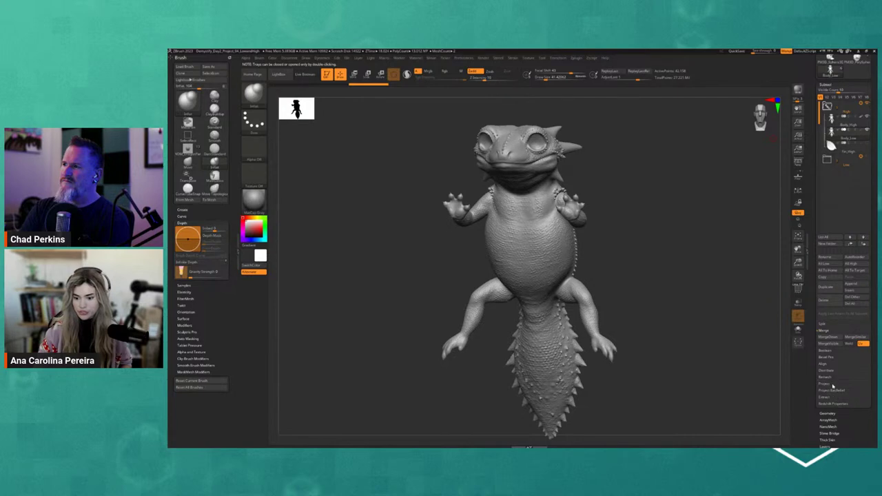
click(832, 384)
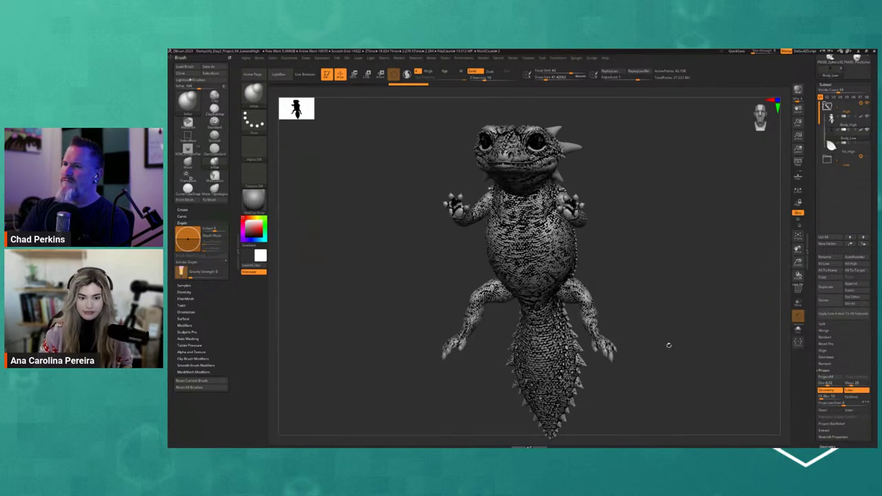
Step: Hide Body_High and examine the head, hands and torso of the Body_Low mesh up close
drag(670, 338, 680, 331)
click(867, 116)
mouse_move(759, 181)
mouse_down()
mouse_move(717, 181)
mouse_move(744, 173)
mouse_move(716, 177)
mouse_move(726, 154)
mouse_move(721, 312)
mouse_move(729, 311)
mouse_move(719, 306)
mouse_up()
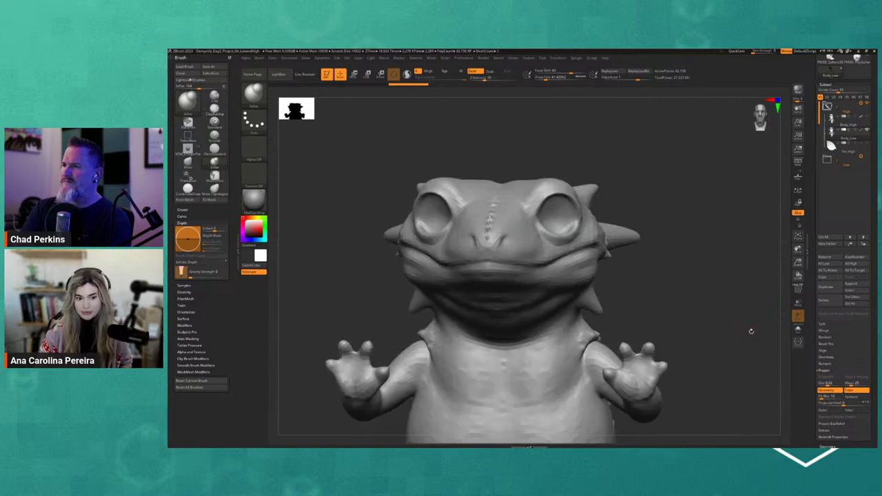
alt+drag(751, 331, 710, 198)
click(869, 131)
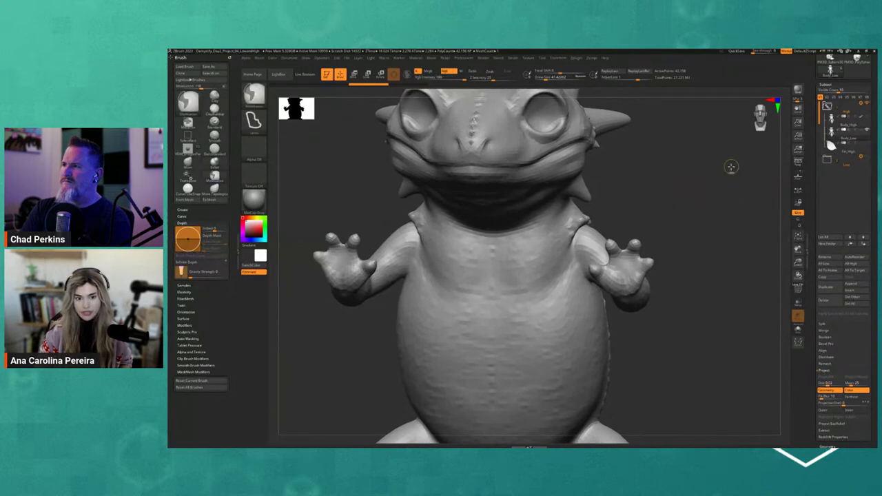
Step: Undo the remesh of the Body_Low subtool and dismiss the undo history note
key(ctrl+z)
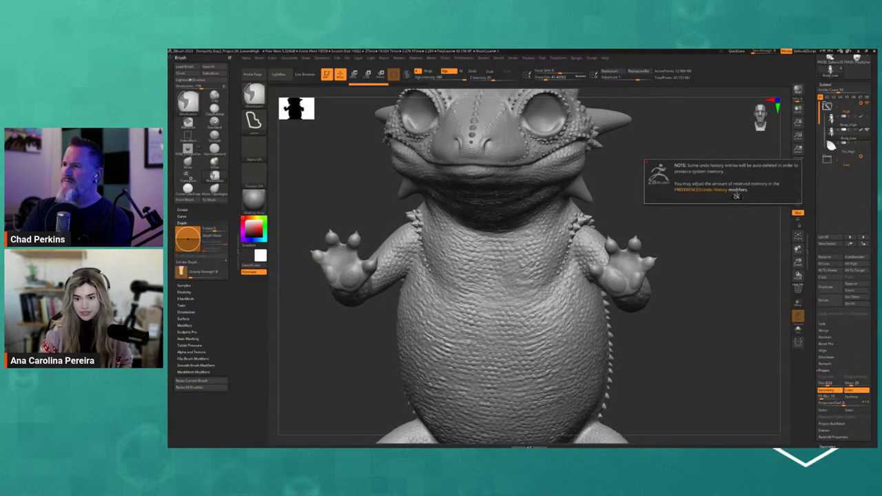
click(736, 197)
key(ctrl)
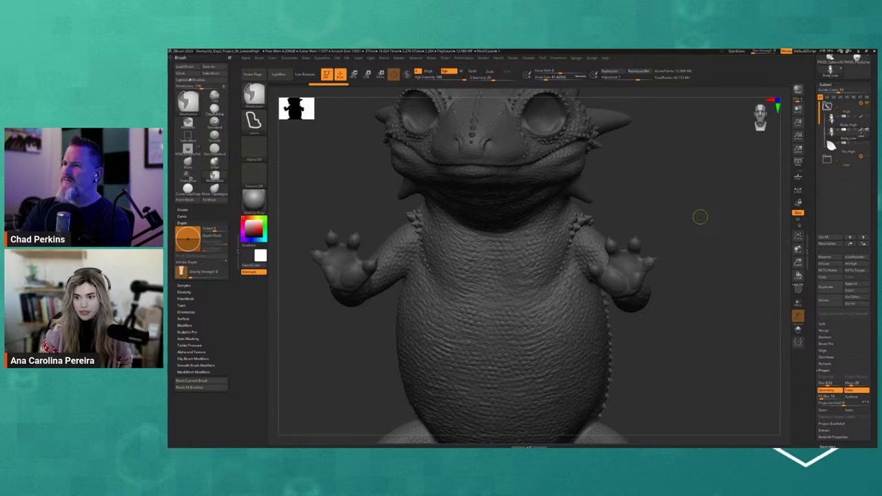
Step: Select the Body_High subtool and bake all of its sculpting layers into the mesh
click(864, 129)
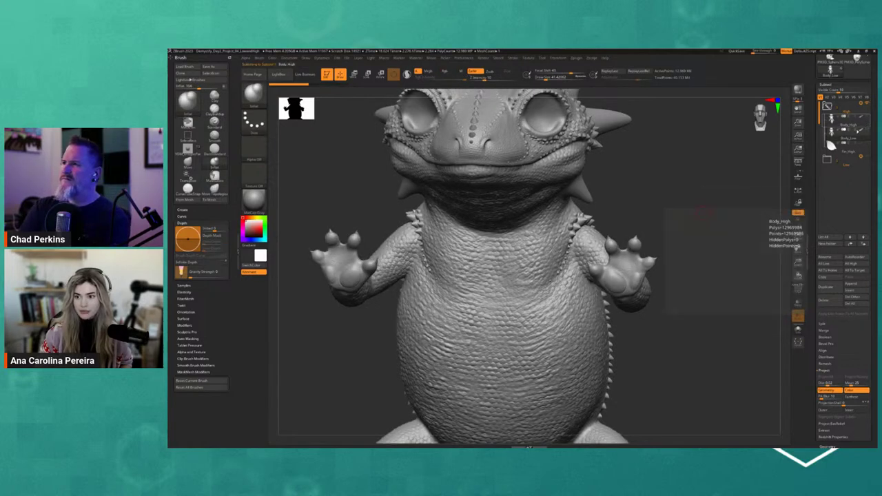
scroll(836, 301, down, 5)
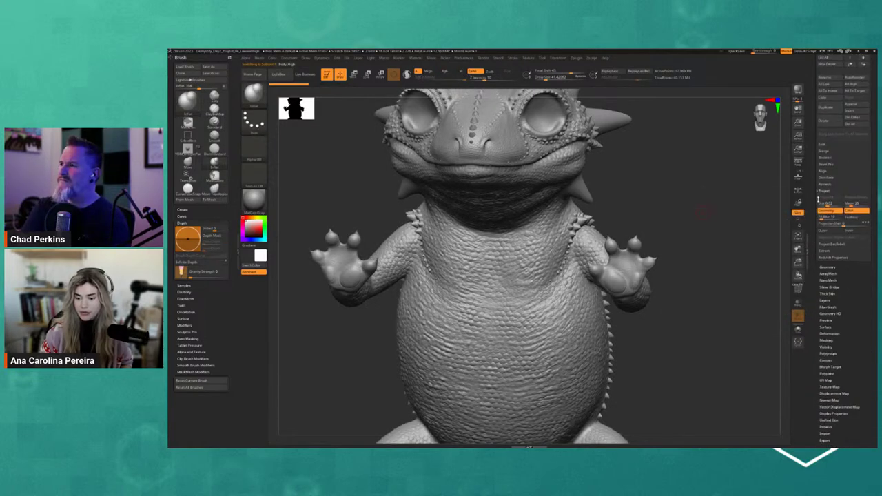
click(827, 301)
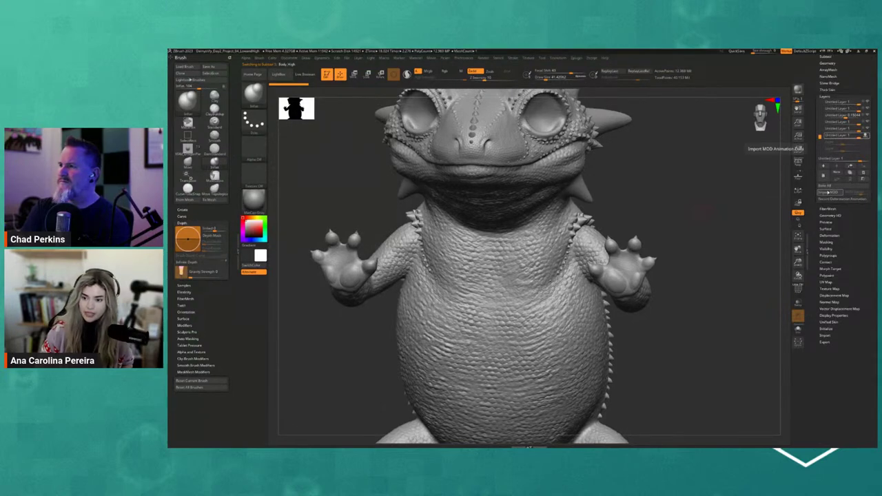
scroll(828, 193, up, 3)
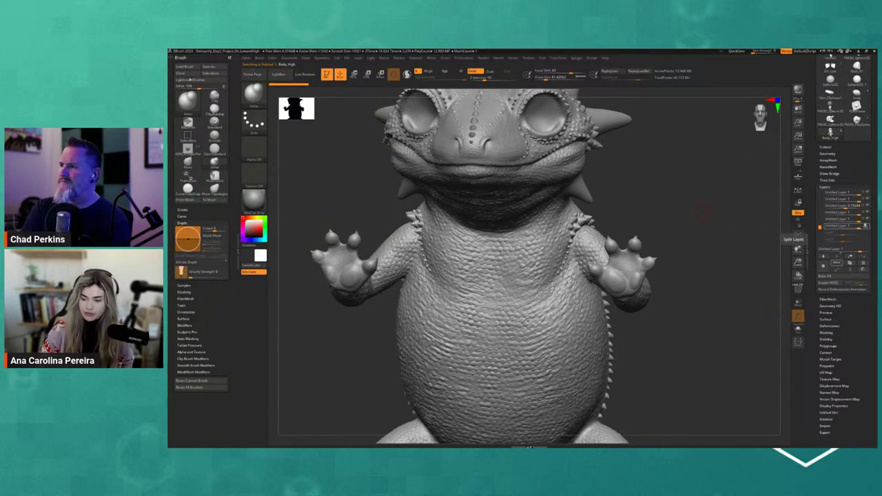
click(866, 227)
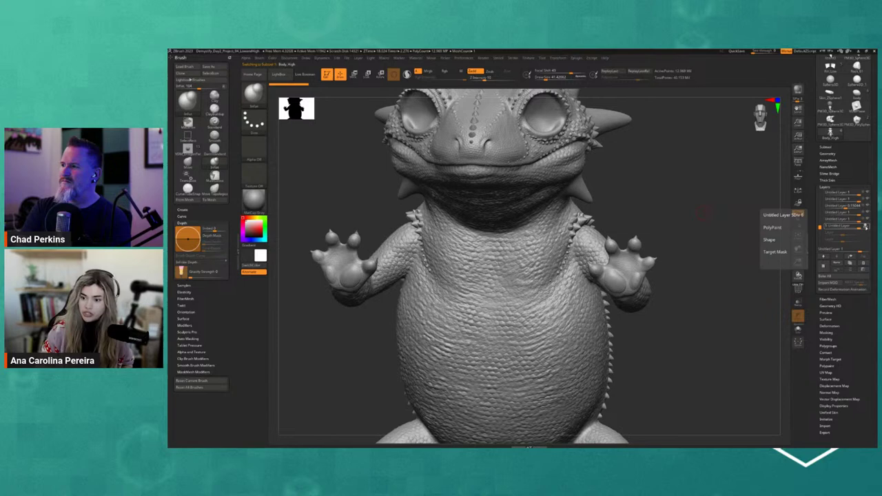
click(857, 250)
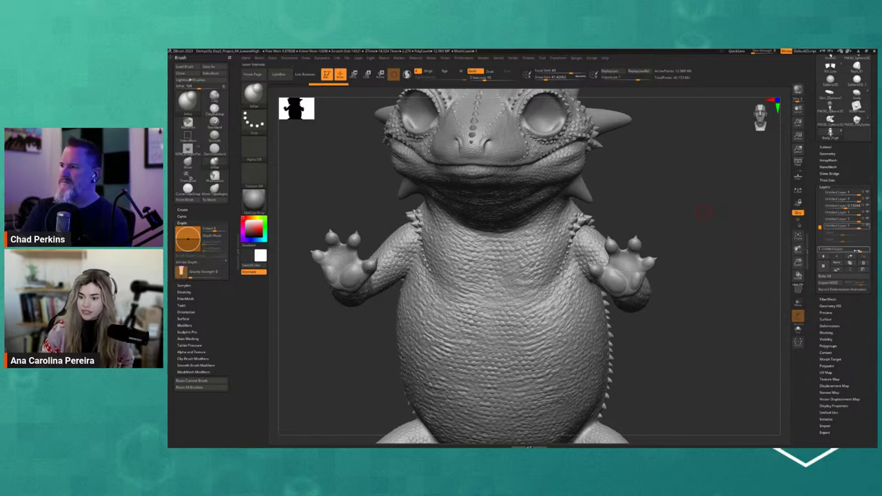
click(825, 276)
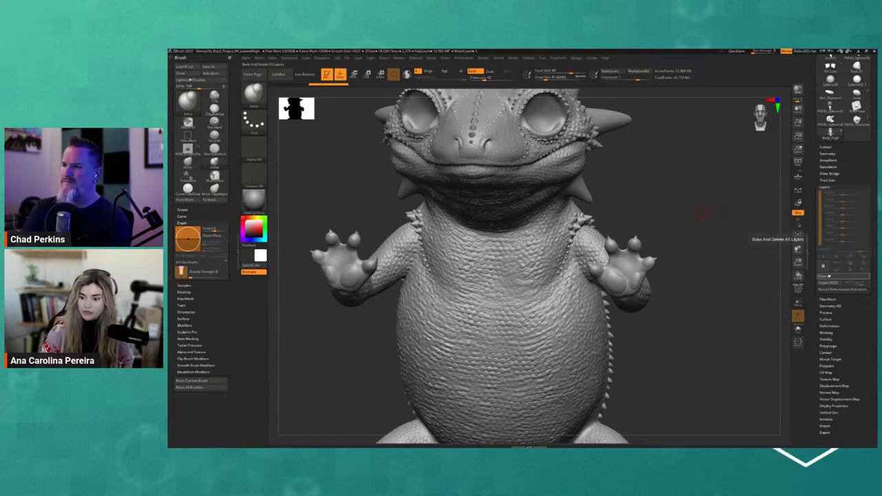
Step: Select the Body_Low subtool and ZRemesh it again with a target polygon count of about 21.2
click(827, 148)
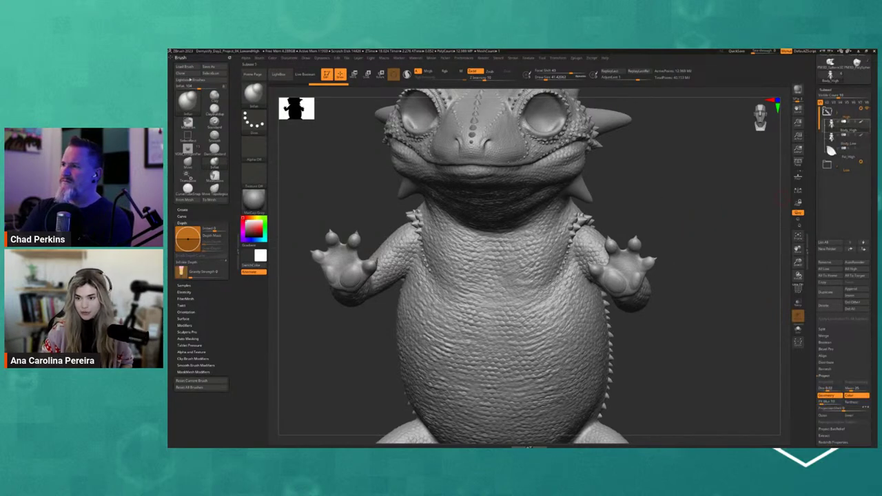
click(847, 138)
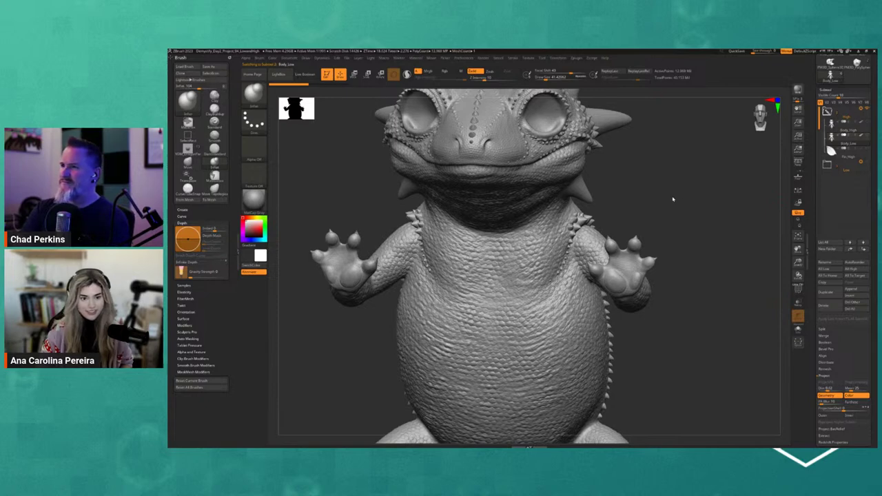
key(ctrl)
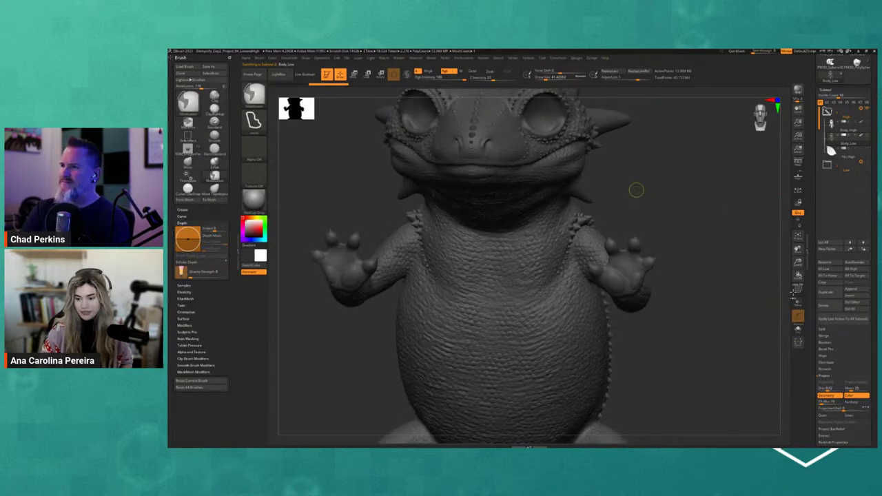
ctrl+drag(793, 293, 811, 248)
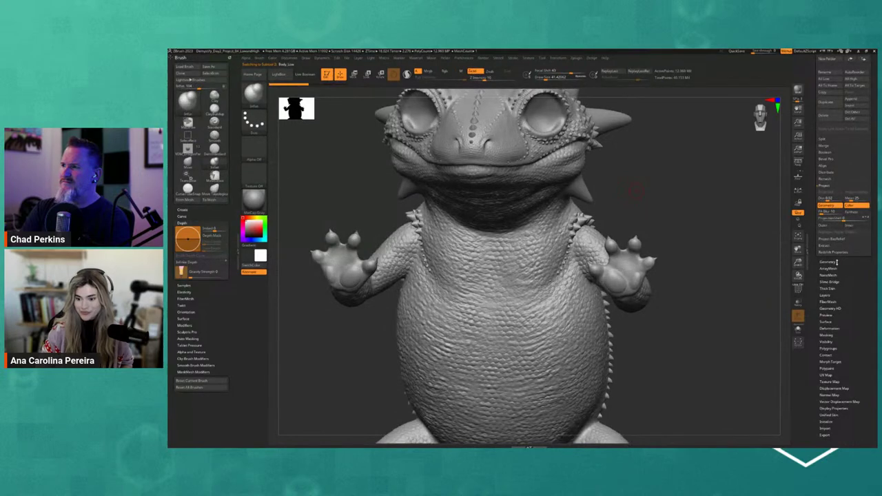
click(836, 262)
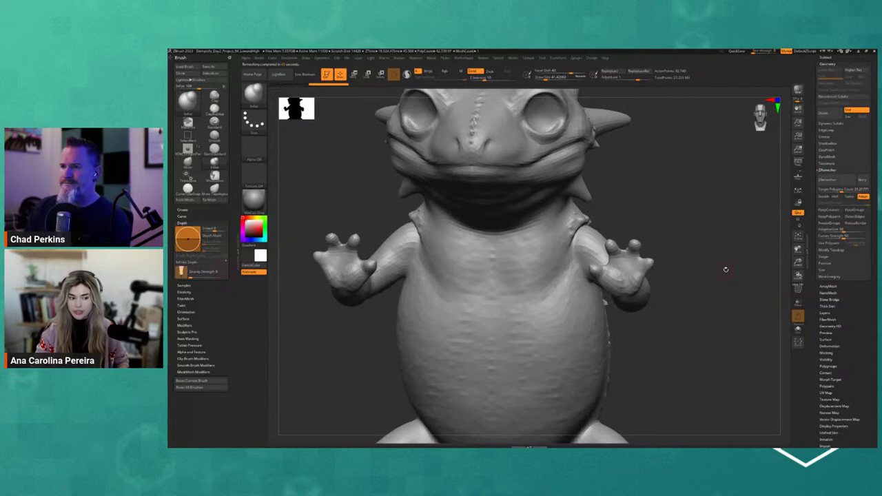
Step: Examine the remeshed Body_Low from the head down to the limbs and tail
key(f)
ctrl+right_drag(739, 262, 715, 275)
alt+drag(714, 275, 719, 284)
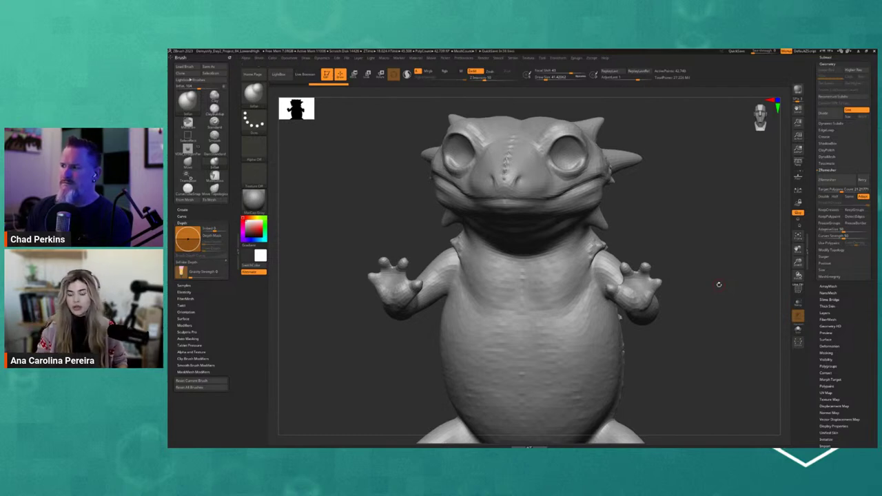
drag(687, 241, 666, 225)
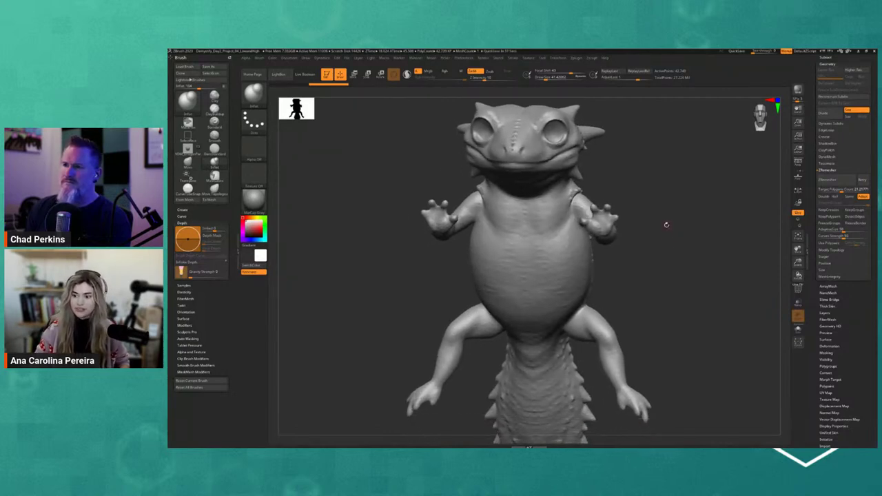
mouse_move(662, 296)
mouse_down()
mouse_move(666, 307)
mouse_move(680, 306)
mouse_move(666, 282)
mouse_move(604, 256)
mouse_move(655, 221)
mouse_move(662, 243)
mouse_up()
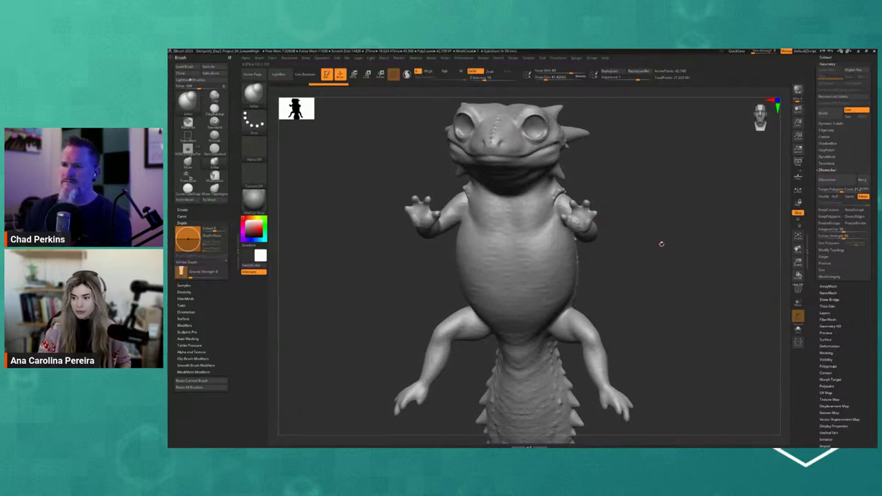
mouse_move(662, 244)
mouse_down()
mouse_move(650, 266)
mouse_move(652, 259)
mouse_up()
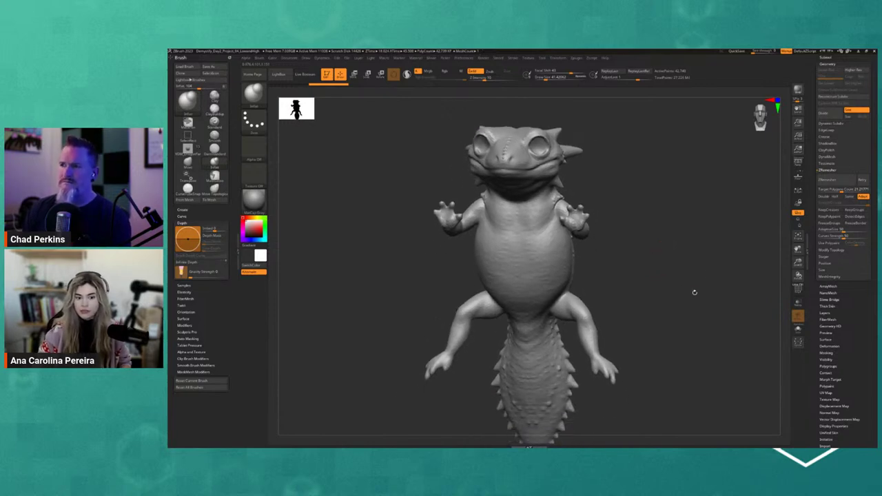
alt+drag(673, 228, 676, 241)
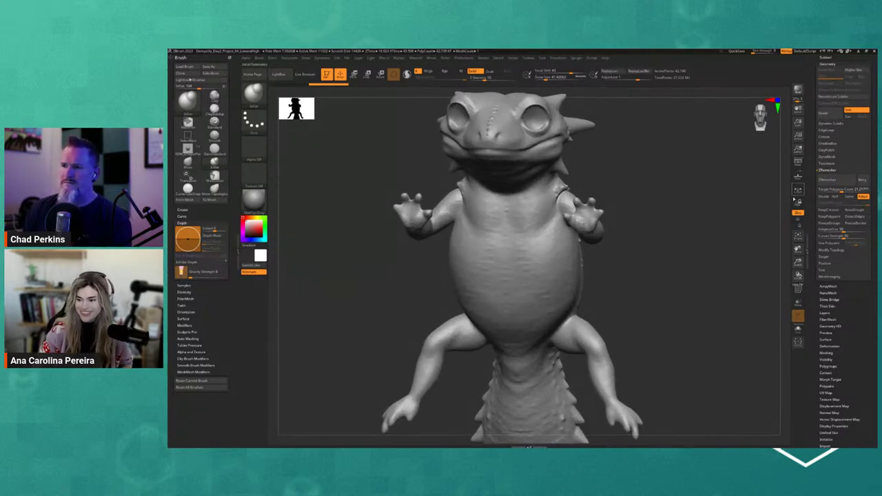
Step: Return to the subtool list and make Body_High visible together with Body_Low
drag(811, 201, 812, 207)
scroll(811, 205, up, 4)
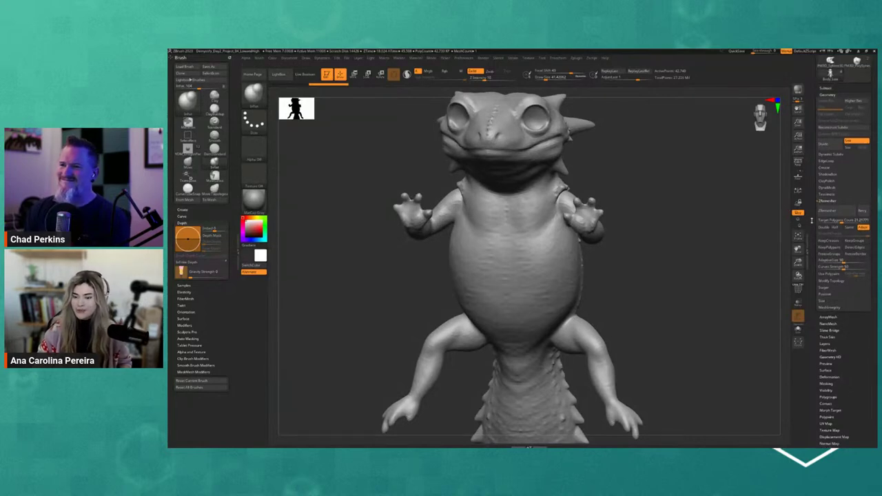
click(825, 89)
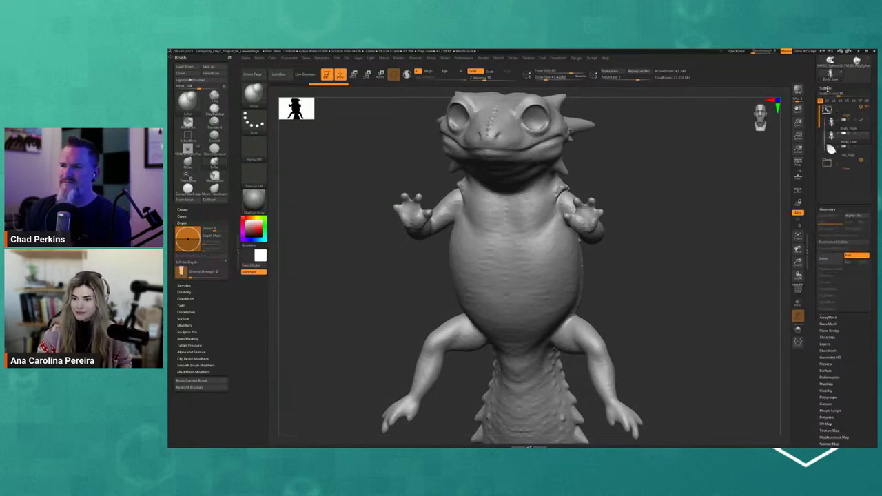
click(867, 122)
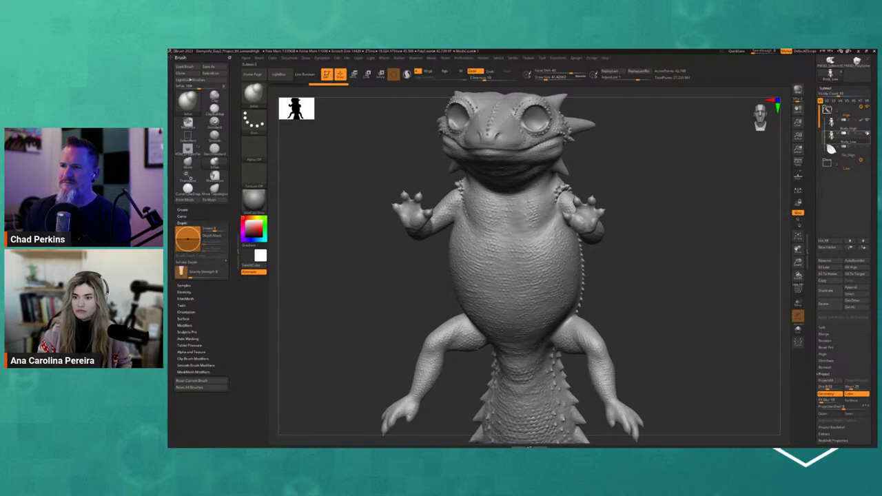
drag(728, 187, 742, 244)
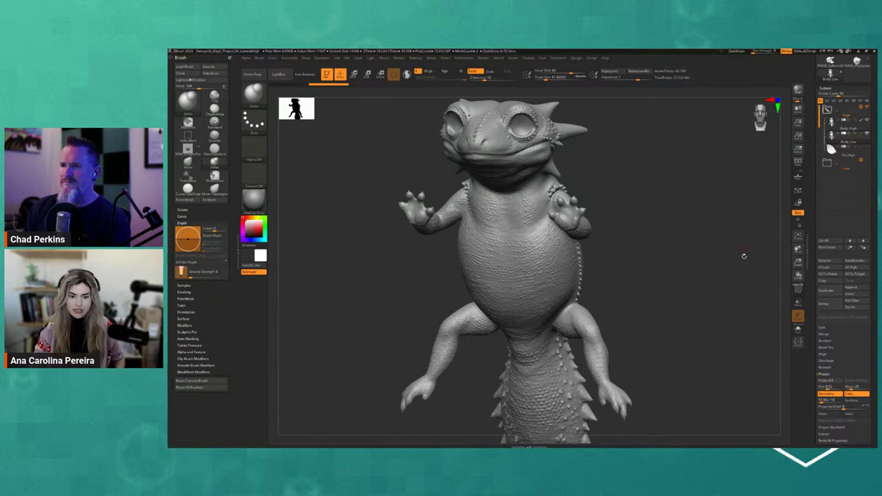
shift+drag(683, 255, 672, 262)
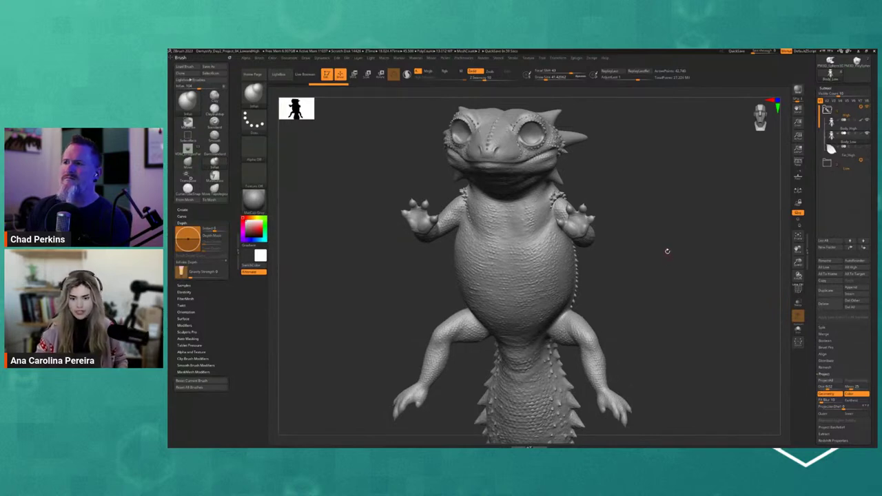
drag(670, 250, 690, 245)
key(space)
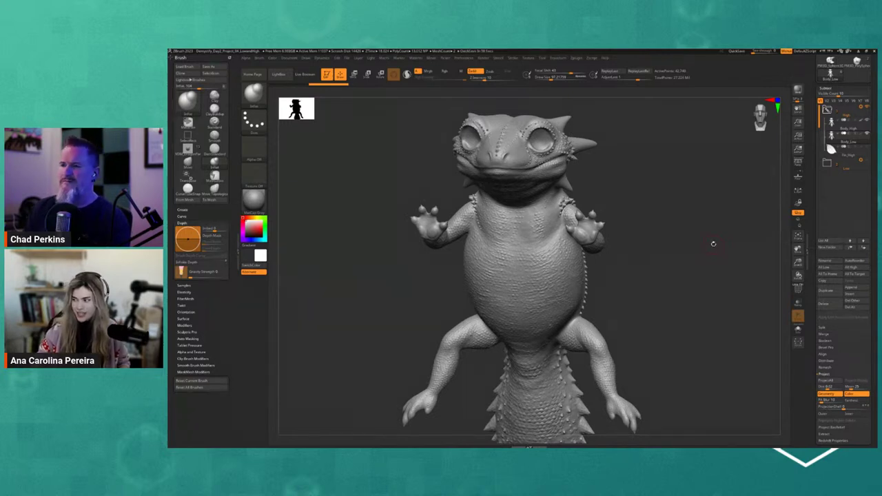
drag(709, 251, 711, 256)
key(space)
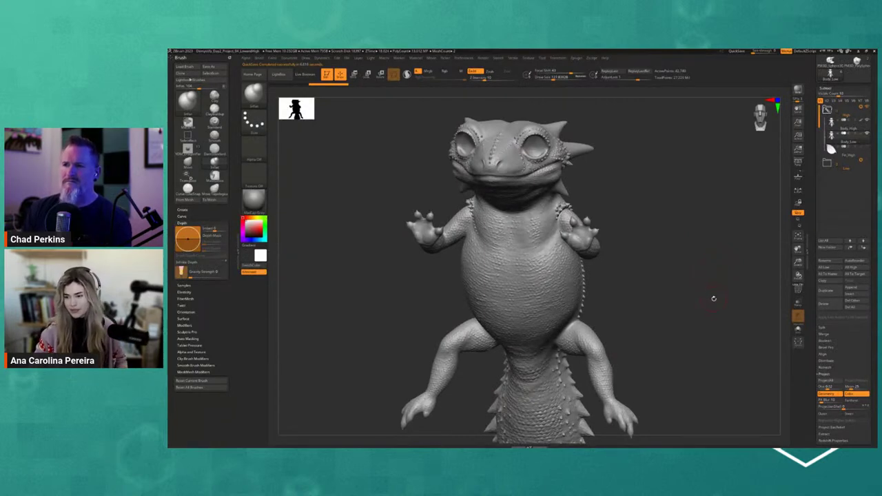
mouse_move(714, 298)
mouse_down()
mouse_move(711, 318)
mouse_move(713, 309)
mouse_up()
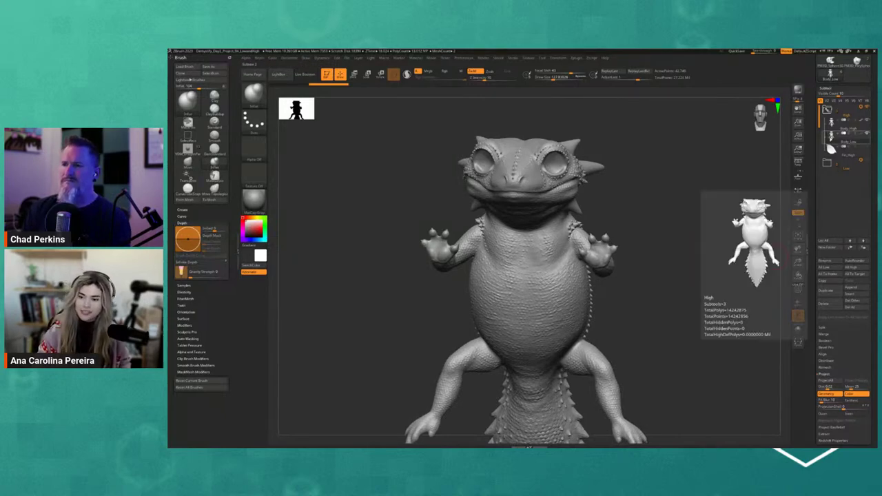
drag(776, 159, 762, 164)
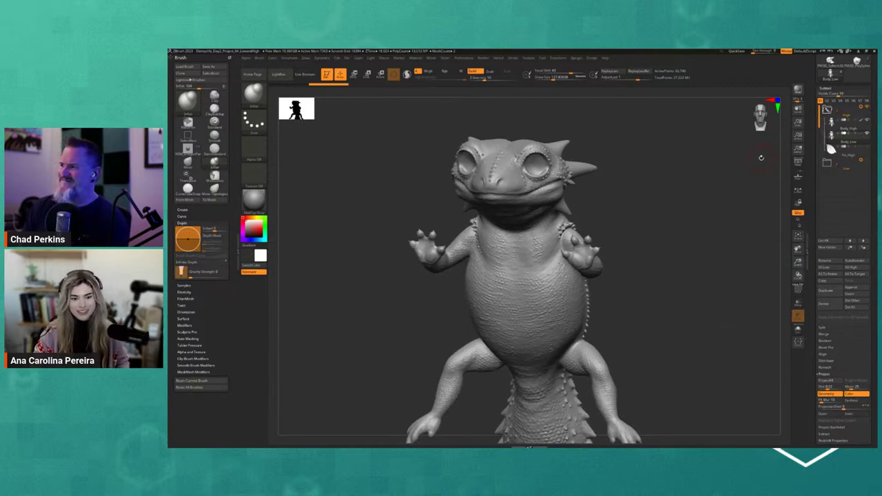
drag(760, 157, 709, 164)
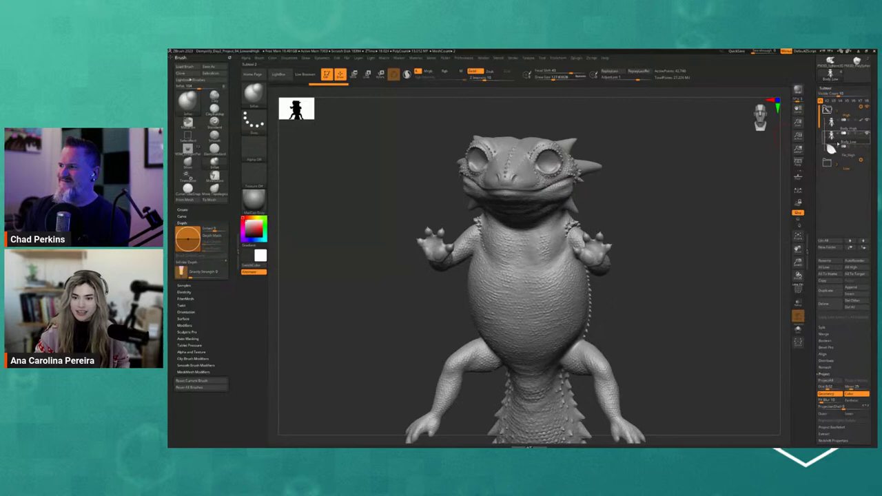
mouse_move(854, 135)
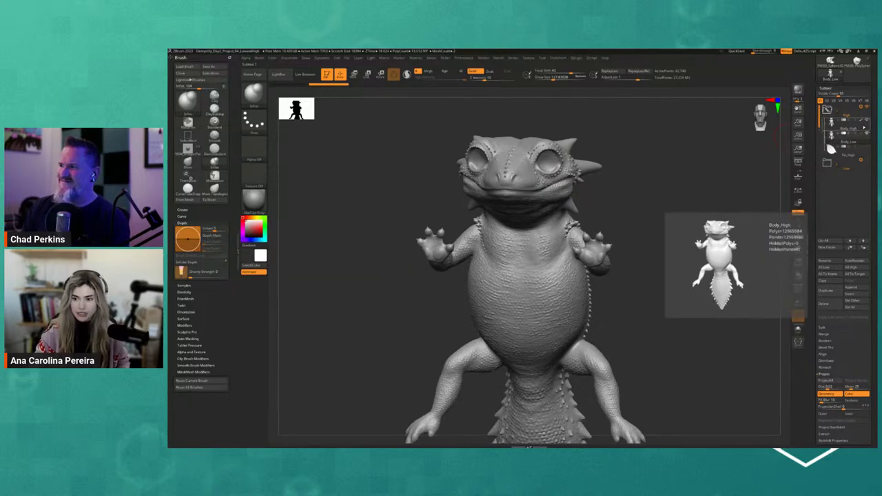
Step: Hide the Body_High subtool and examine Body_Low on its own from several angles
mouse_move(833, 145)
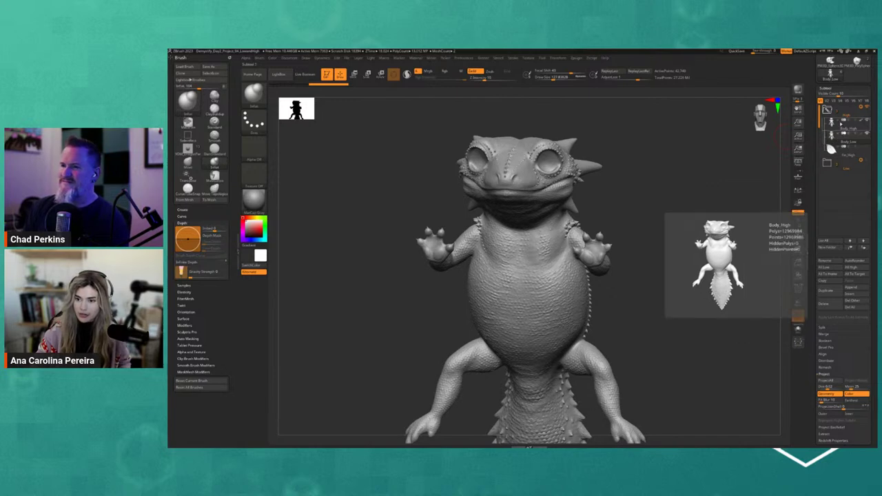
alt+drag(700, 285, 705, 252)
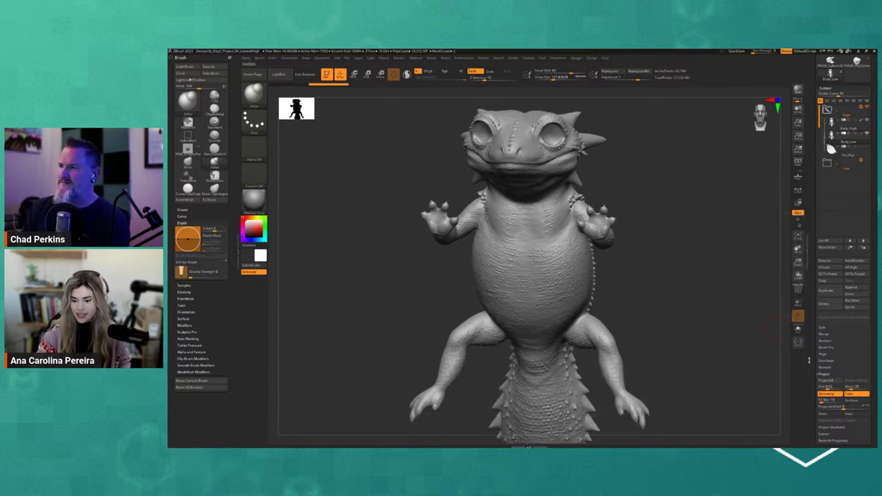
scroll(809, 360, down, 2)
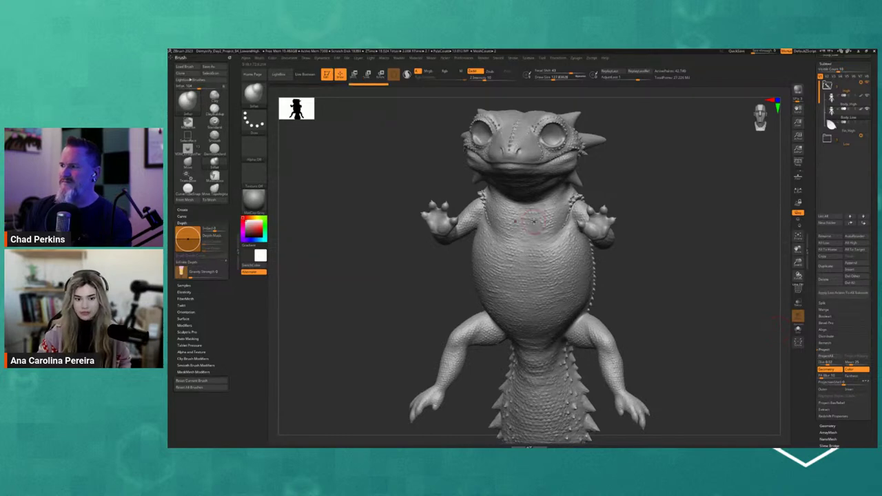
click(867, 96)
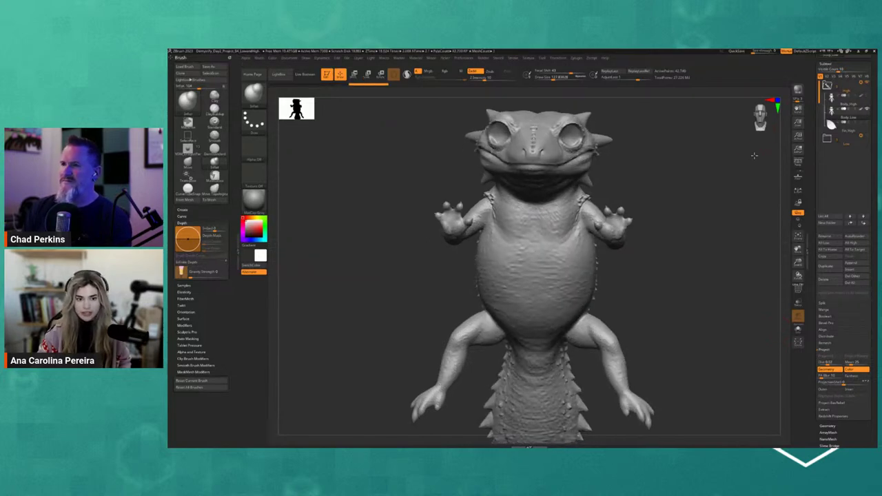
drag(453, 298, 476, 246)
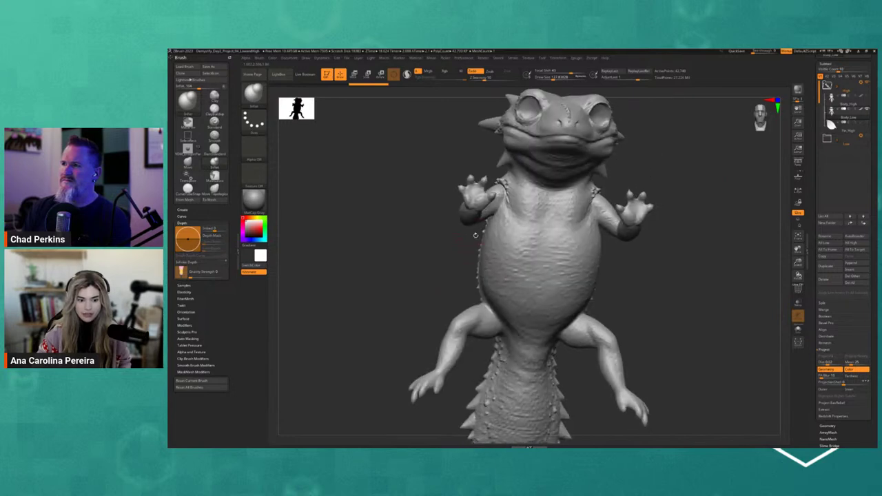
drag(626, 295, 659, 299)
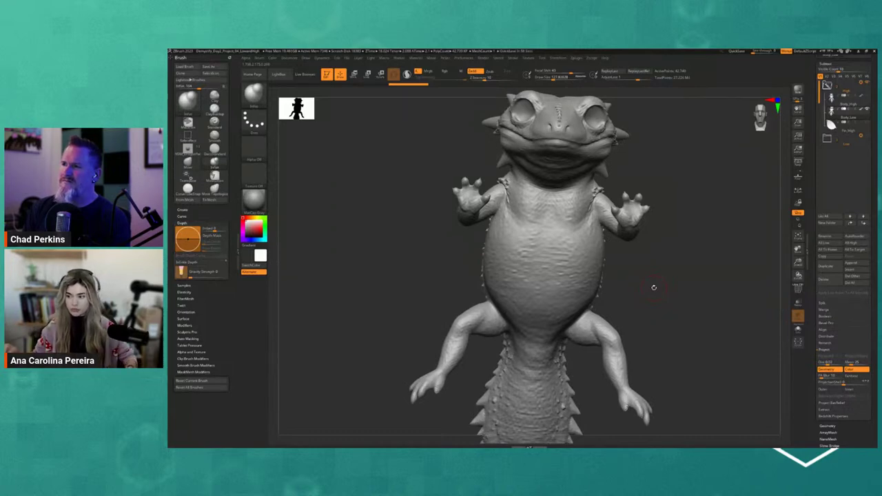
mouse_move(654, 287)
mouse_down()
mouse_move(675, 304)
mouse_move(658, 302)
mouse_up()
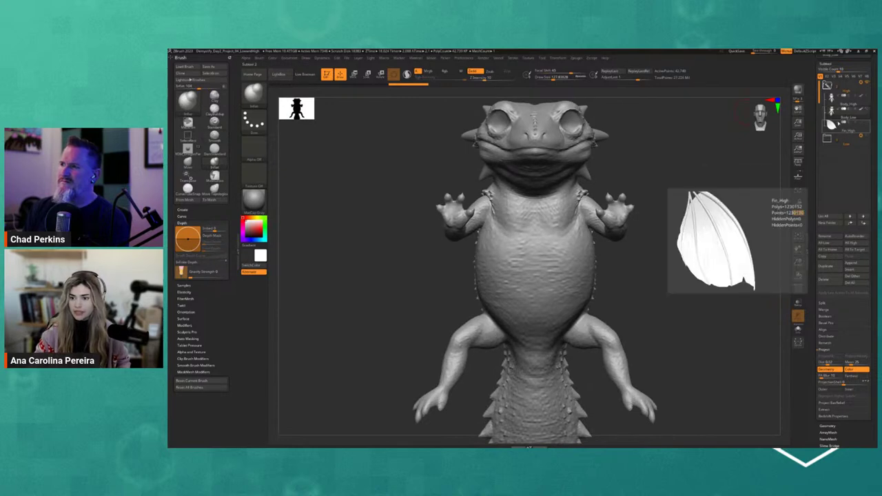
Step: Select the Fin_High subtool and make Body_High visible together with it to view the wing on the body
click(833, 125)
drag(752, 177, 779, 158)
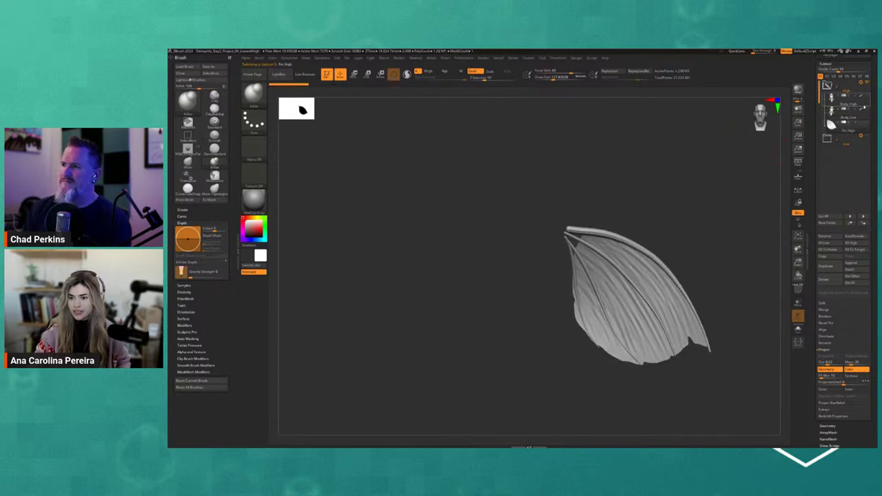
click(869, 98)
drag(708, 194, 655, 209)
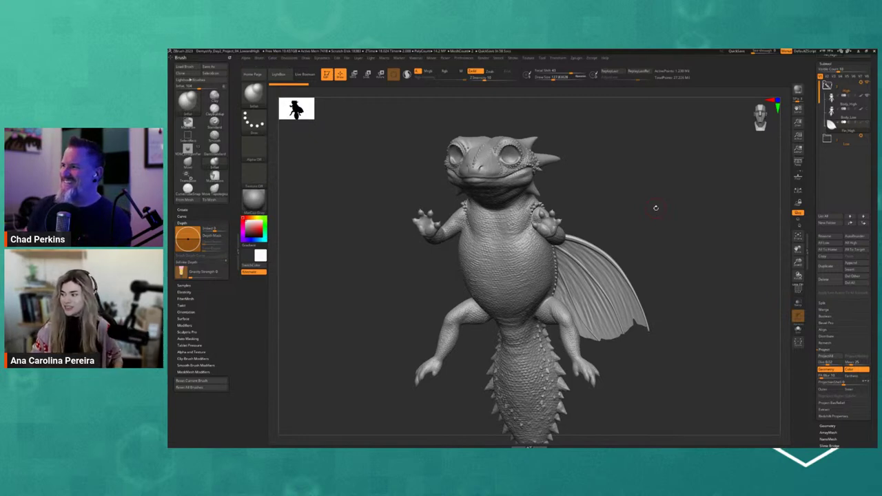
alt+drag(673, 244, 678, 268)
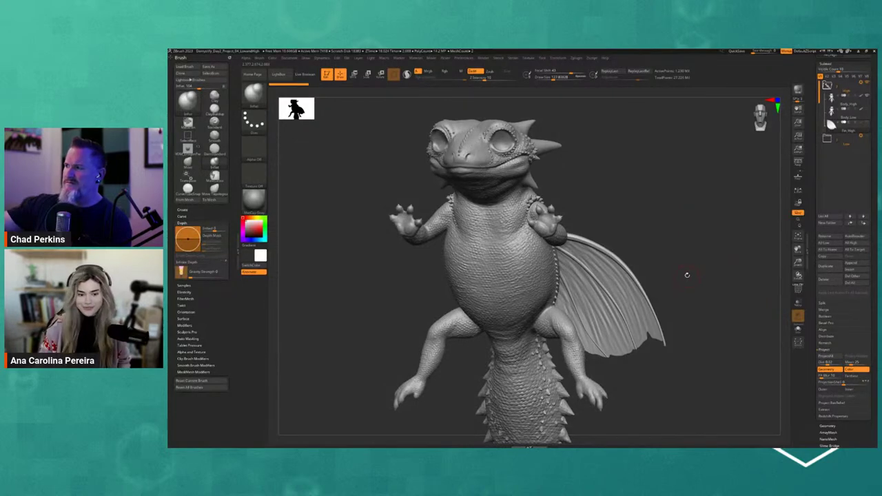
alt+drag(691, 278, 691, 266)
key(d)
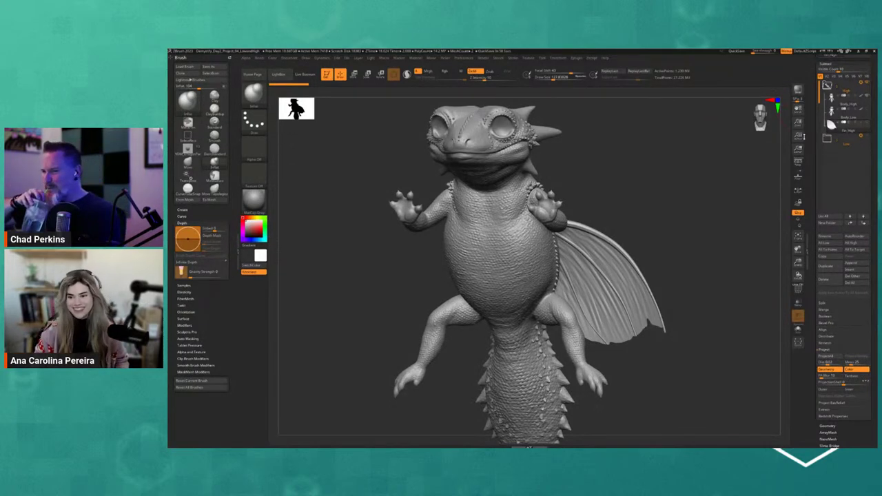
alt+drag(697, 181, 709, 185)
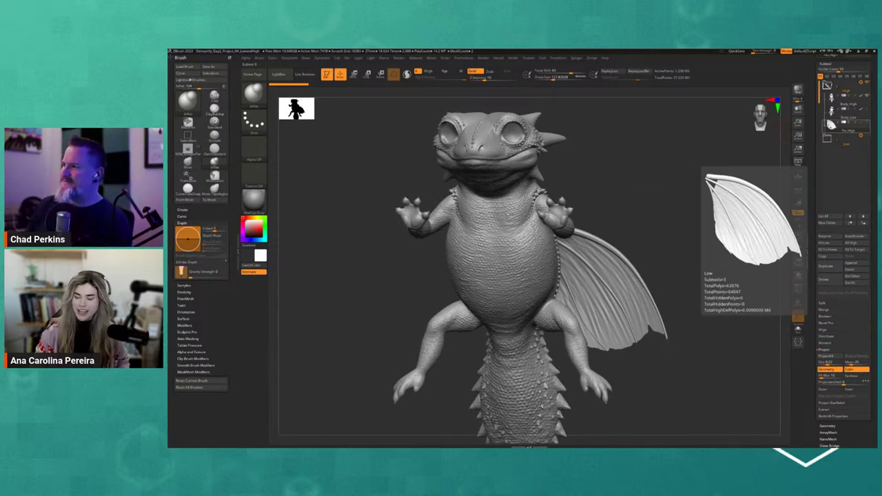
Step: Expand the Low subtool folder and select the Fin_Low subtool inside it
click(828, 138)
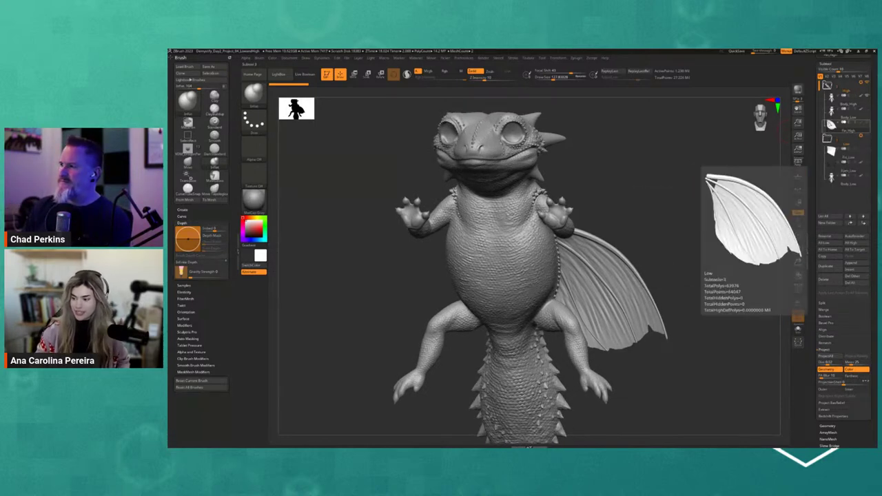
drag(725, 164, 719, 167)
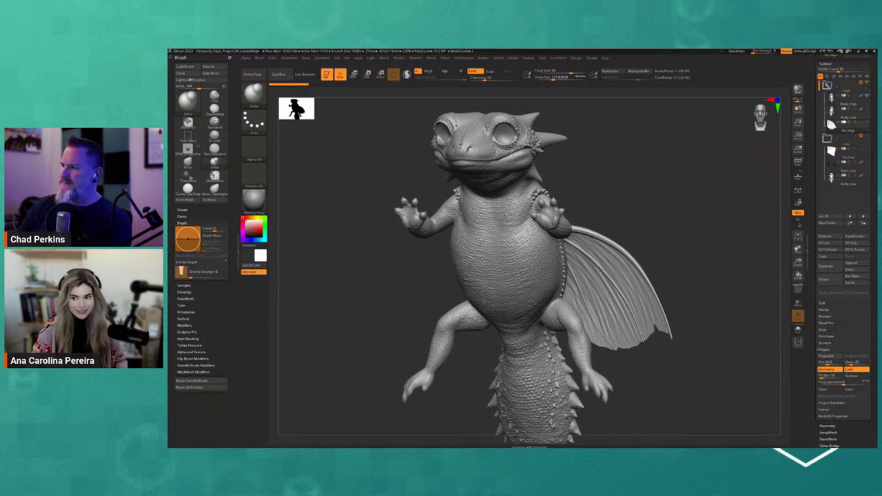
drag(730, 231, 698, 235)
drag(694, 298, 743, 297)
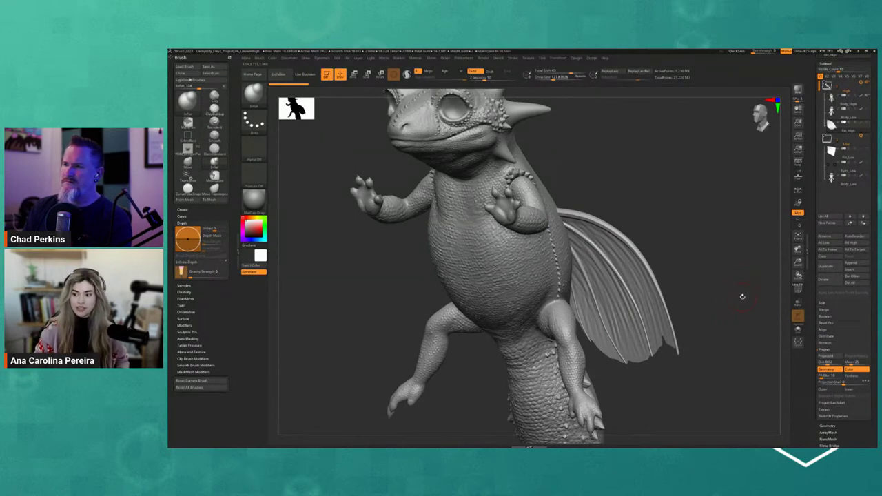
click(833, 153)
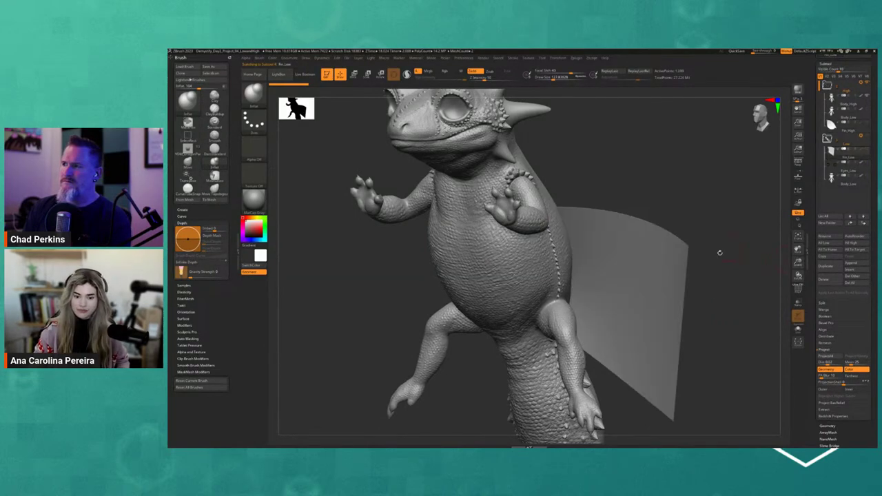
drag(720, 253, 738, 238)
alt+drag(704, 321, 682, 299)
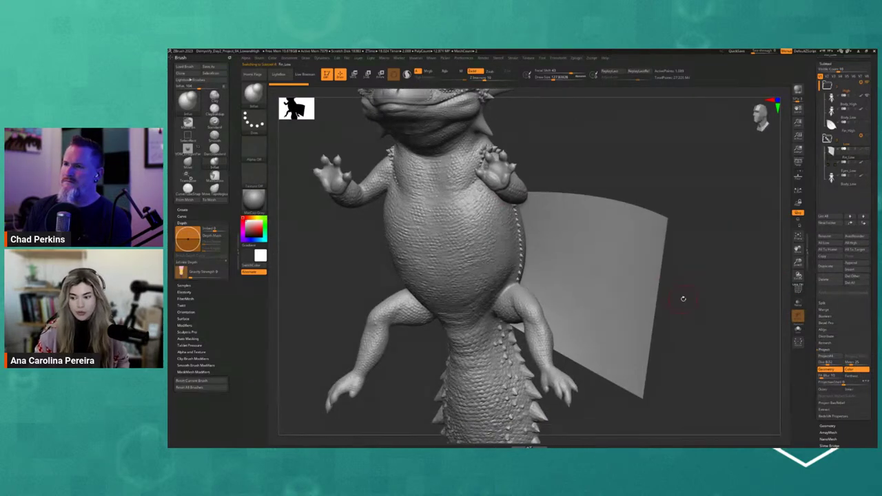
Step: Turn on PolyFrame and make Fin_High visible to compare the sculpted wing with the Fin_Low plane
click(798, 289)
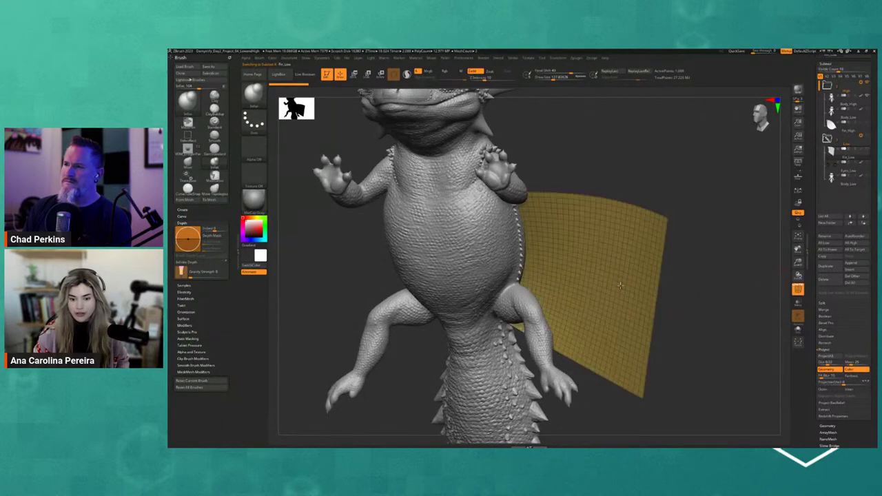
drag(670, 294, 675, 292)
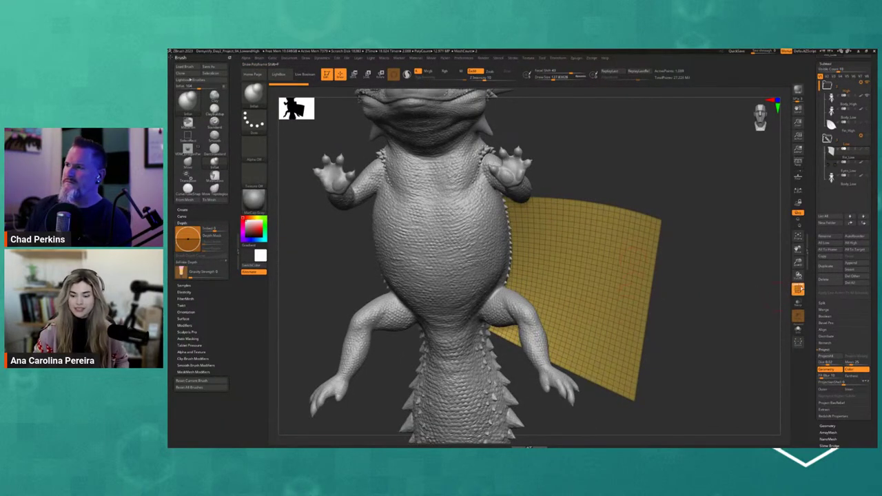
click(868, 124)
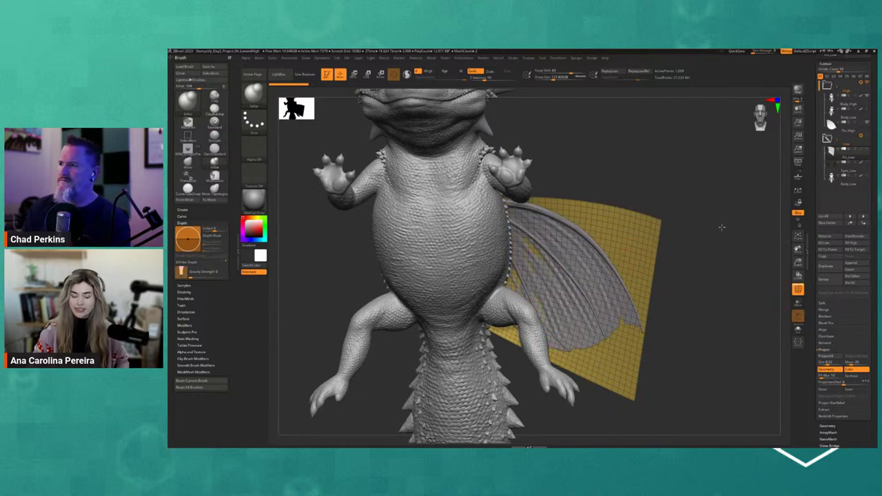
drag(721, 227, 668, 234)
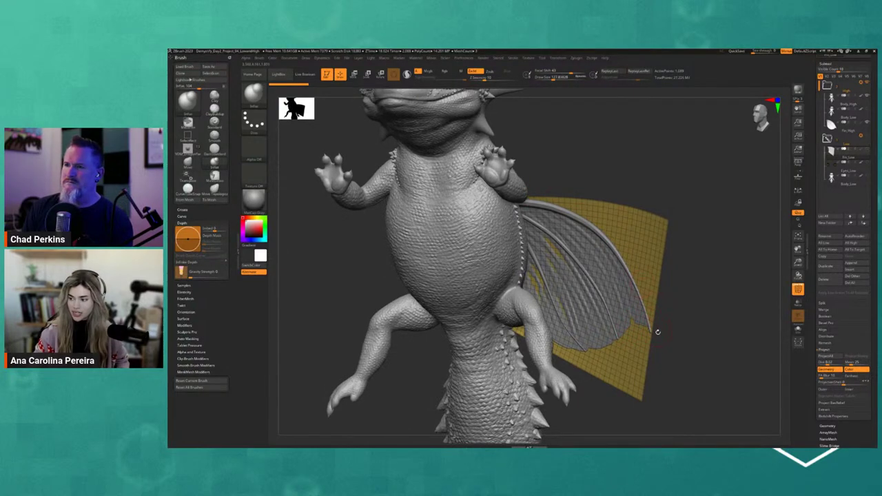
drag(724, 297, 729, 296)
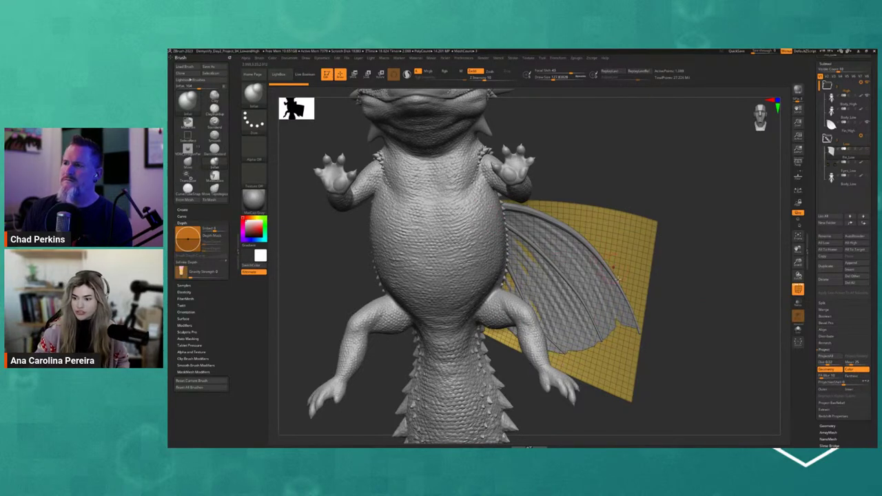
drag(671, 311, 654, 301)
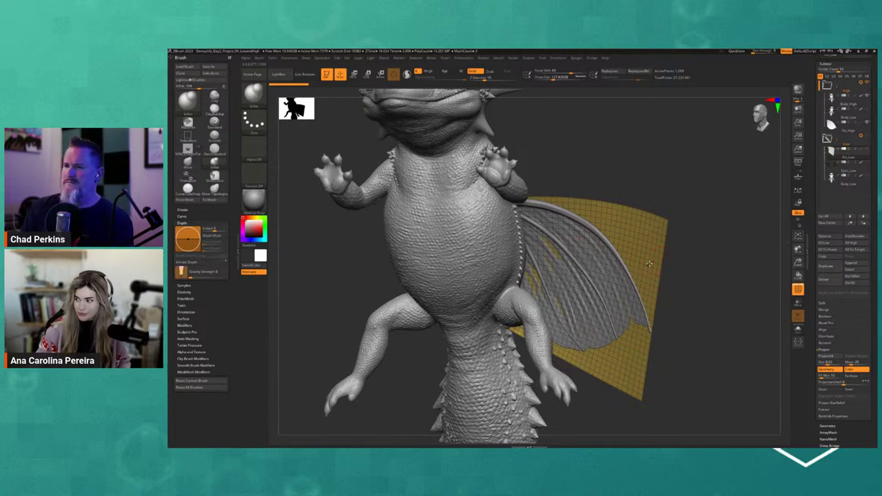
drag(743, 333, 719, 314)
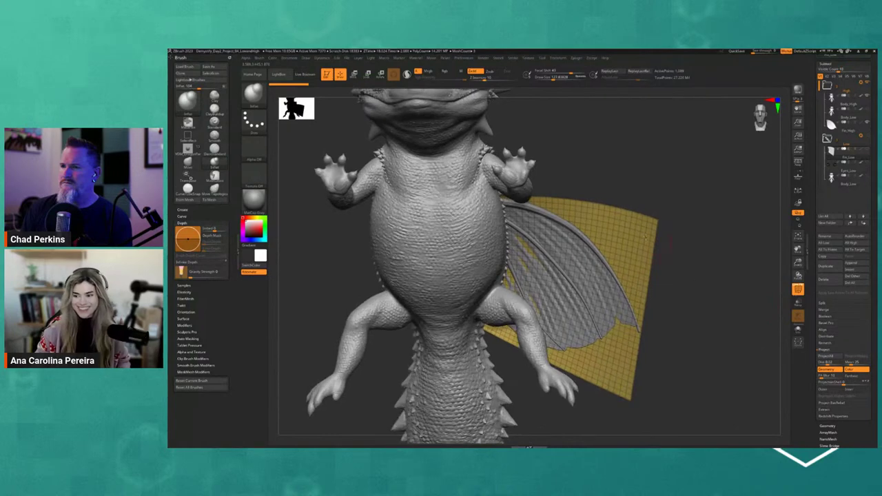
drag(697, 195, 678, 196)
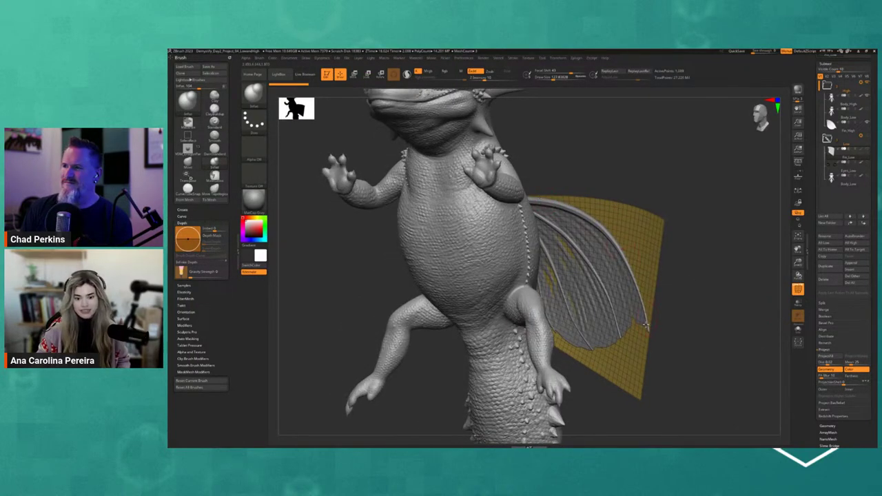
drag(700, 264, 662, 238)
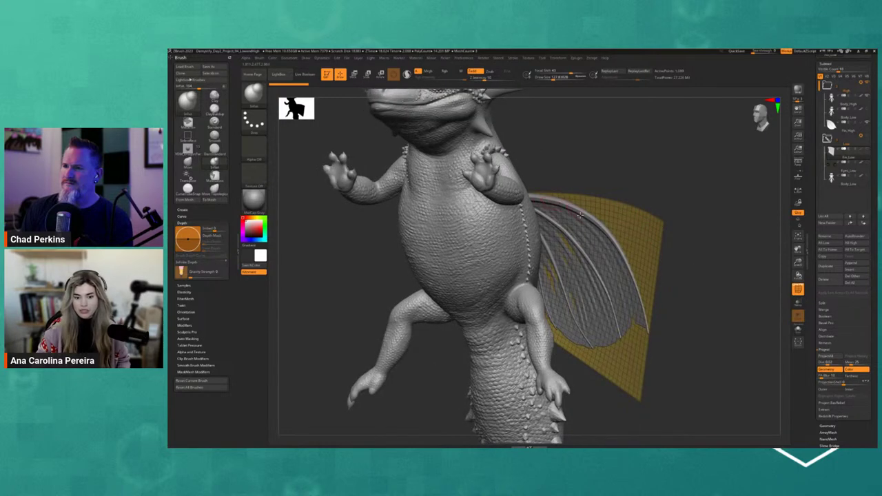
Step: Switch to Unreal Editor, view the dragon up close and select the Dragon_Low_2_Fin_Low wing mesh
key(alt+Tab)
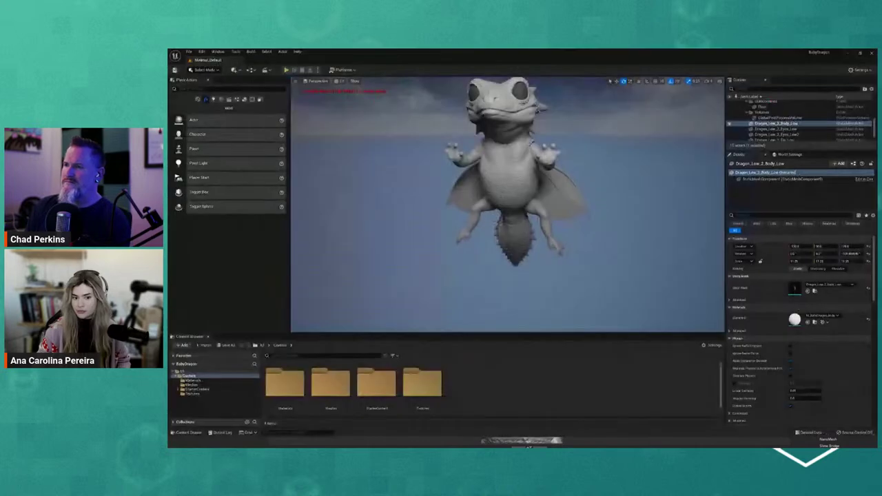
alt+drag(576, 218, 592, 209)
click(593, 206)
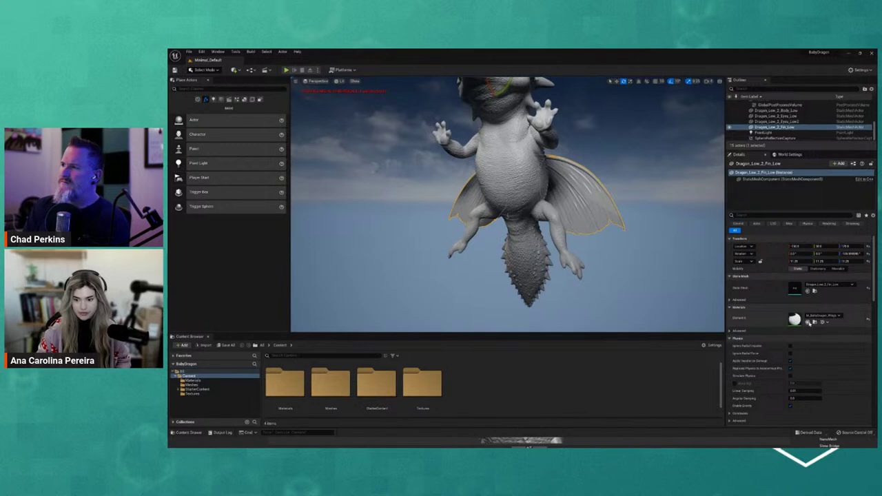
Step: Locate the wing material in the project, try M_BabyDragon_Body on the wings and undo that assignment
click(815, 322)
drag(286, 382, 581, 218)
alt+drag(604, 314, 630, 290)
key(ctrl+z)
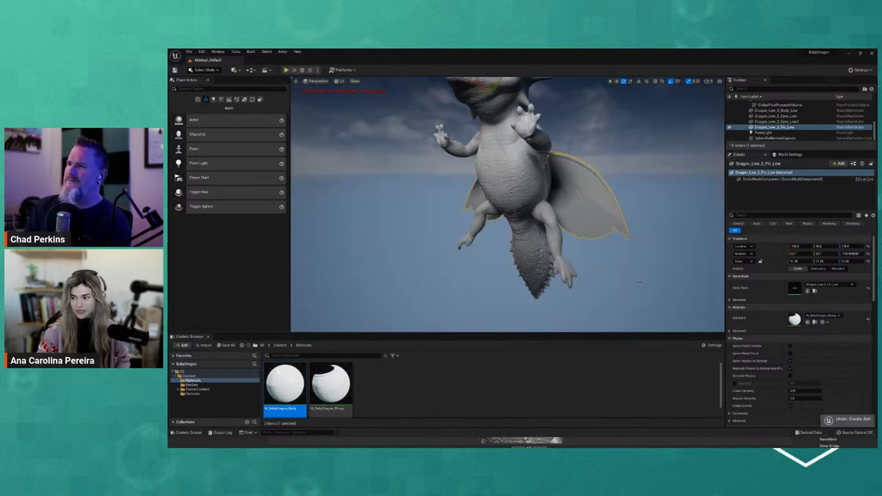
Step: Return to ZBrush and examine from several angles how Fin_High fits against the Fin_Low plane
click(851, 54)
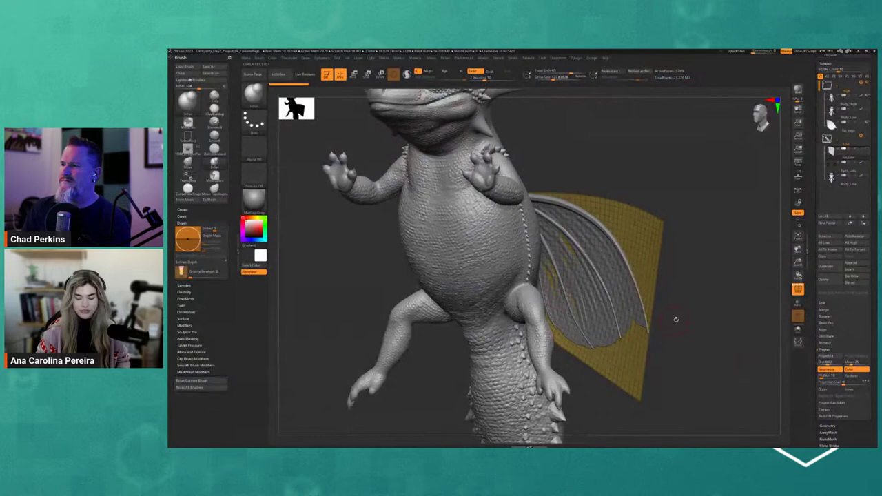
drag(676, 319, 690, 315)
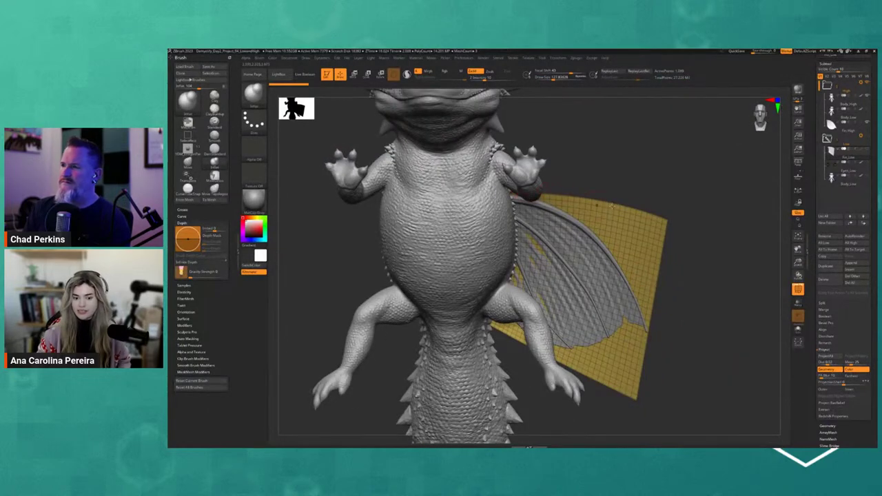
drag(657, 390, 572, 215)
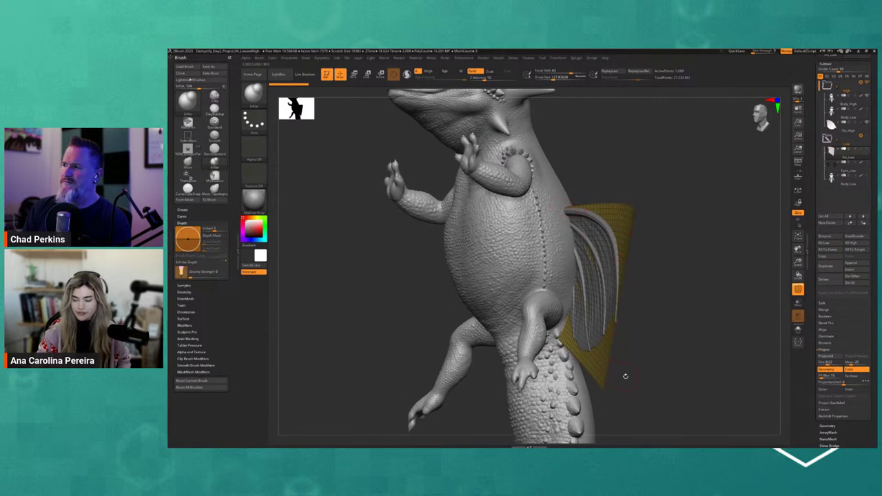
drag(625, 376, 660, 361)
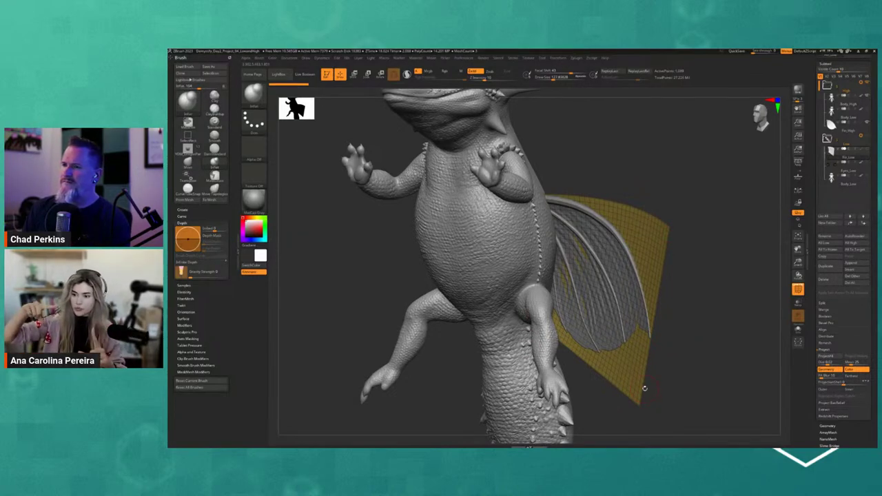
drag(668, 370, 670, 390)
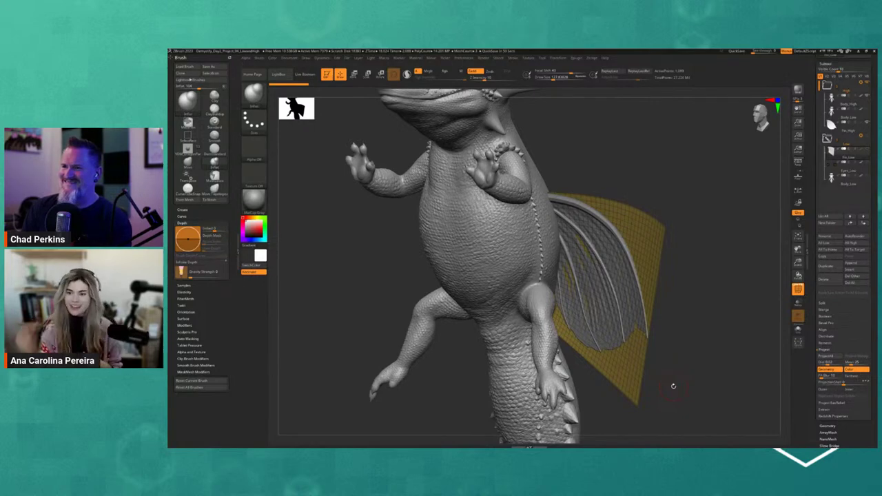
drag(698, 319, 701, 323)
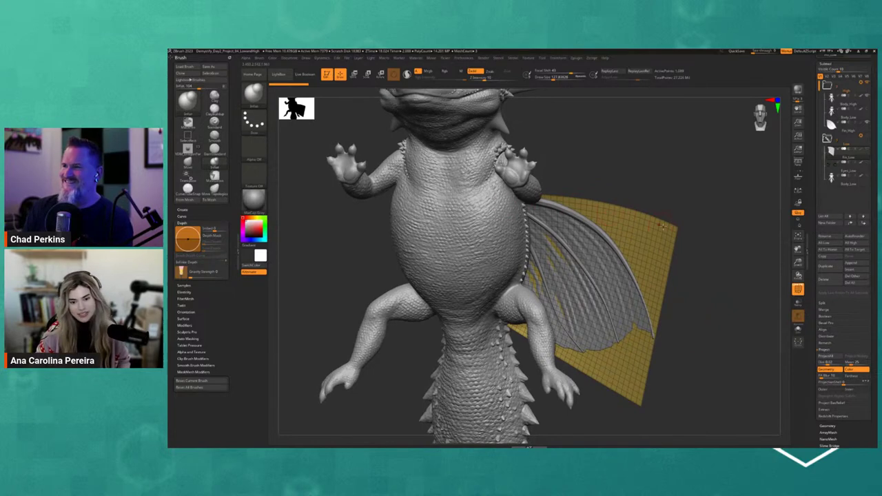
drag(653, 383, 673, 388)
drag(669, 326, 687, 325)
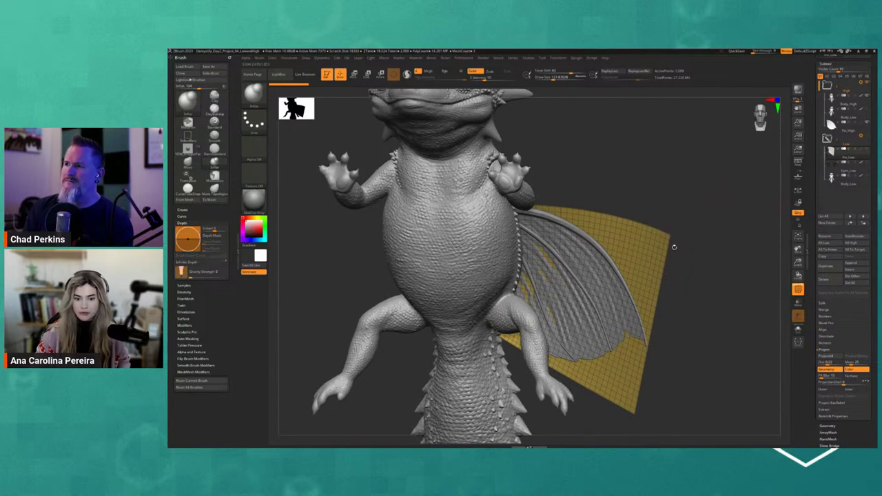
alt+drag(673, 247, 669, 244)
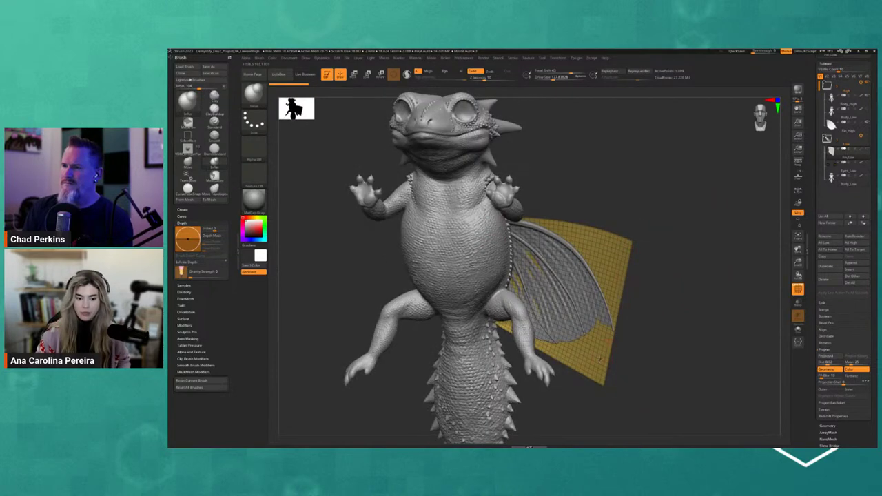
mouse_move(624, 331)
mouse_down()
mouse_move(606, 339)
mouse_move(621, 339)
mouse_up()
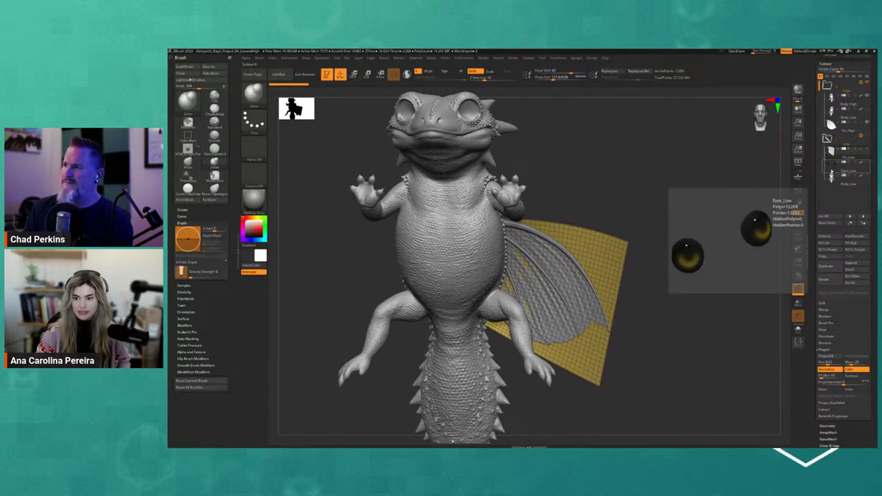
Step: Delete the extra Body_Low subtool from the Low folder and move the other Body_Low there from the High folder
click(832, 172)
mouse_move(663, 203)
mouse_down()
mouse_move(679, 230)
mouse_move(679, 216)
mouse_move(670, 218)
mouse_up()
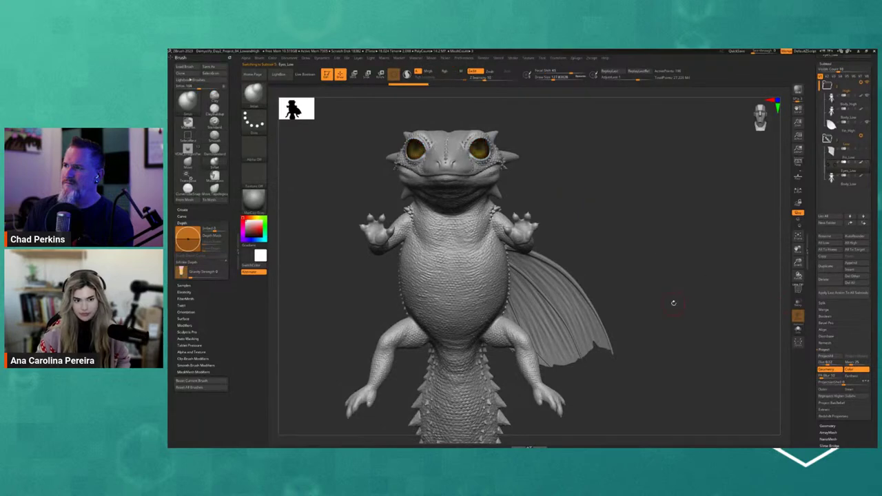
drag(674, 303, 674, 303)
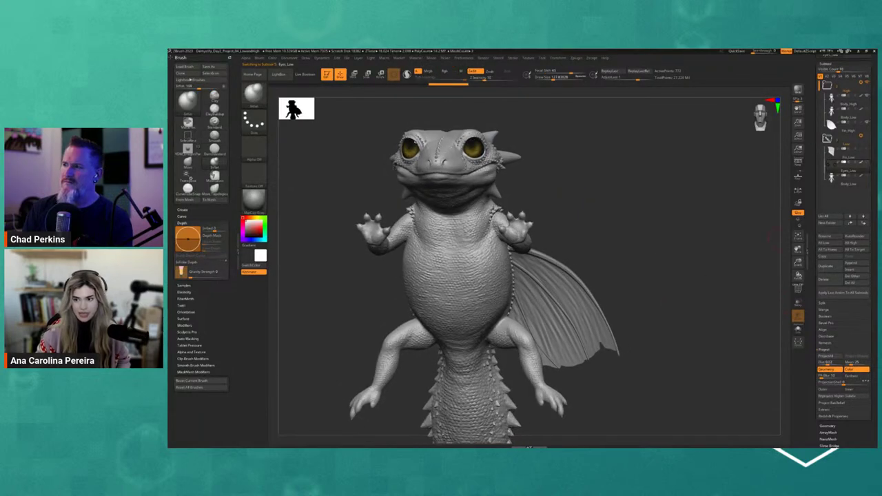
click(849, 180)
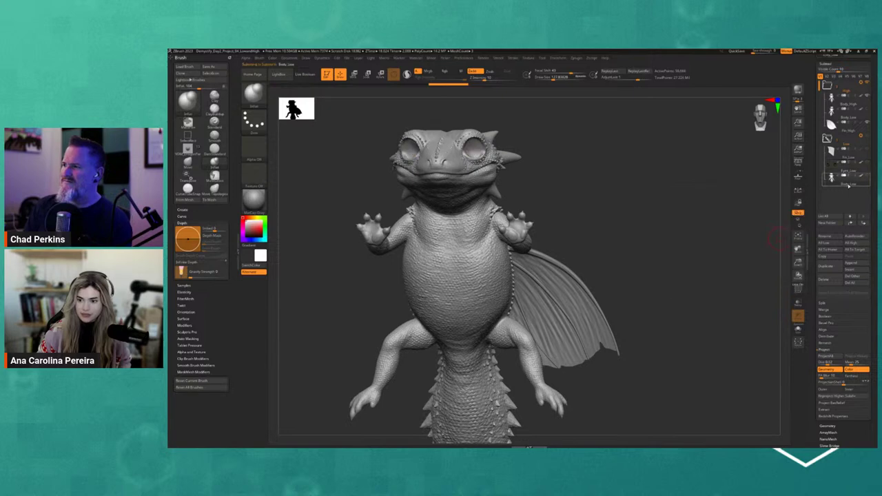
key(ctrl+z)
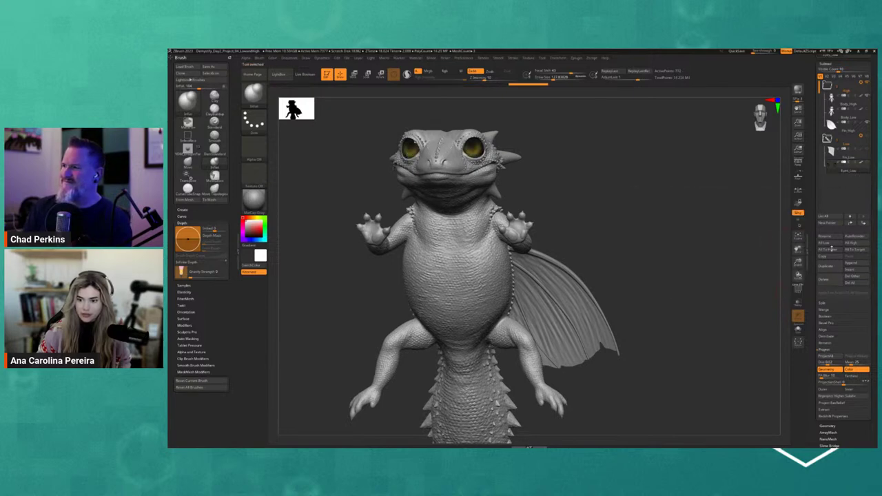
click(850, 139)
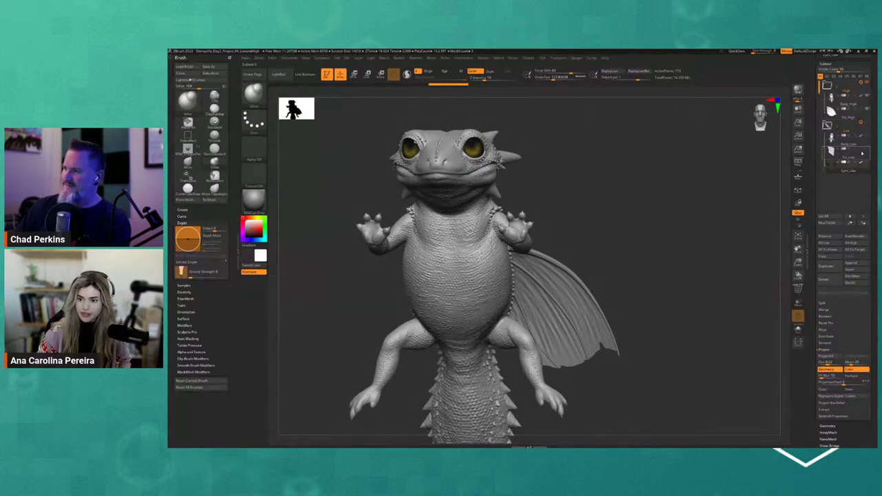
Step: Hide the High folder and make the Low folder's Body_Low, Fin_Low and Eyes_Low subtools visible
drag(573, 214, 651, 226)
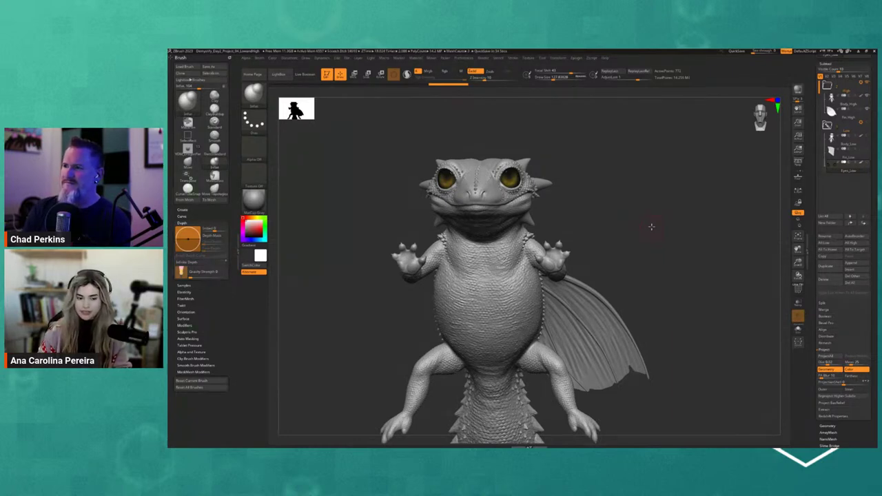
mouse_move(599, 230)
mouse_down()
mouse_move(584, 230)
mouse_move(593, 213)
mouse_up()
drag(666, 243, 651, 244)
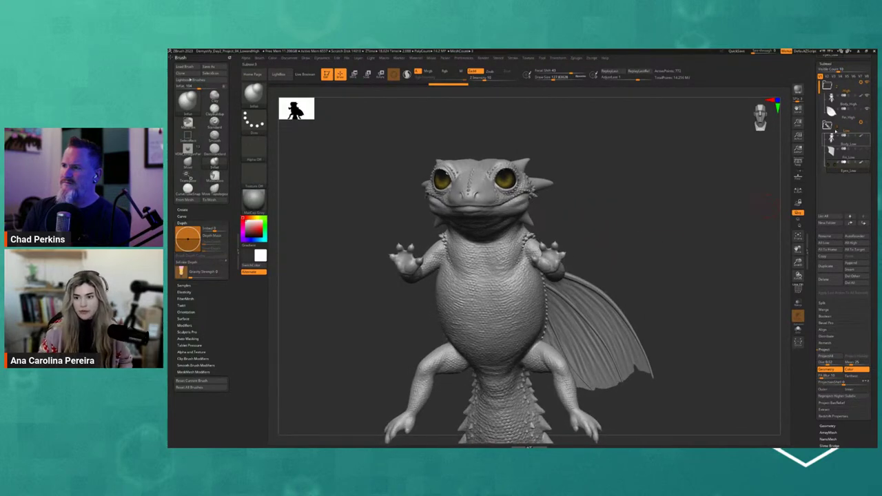
click(867, 83)
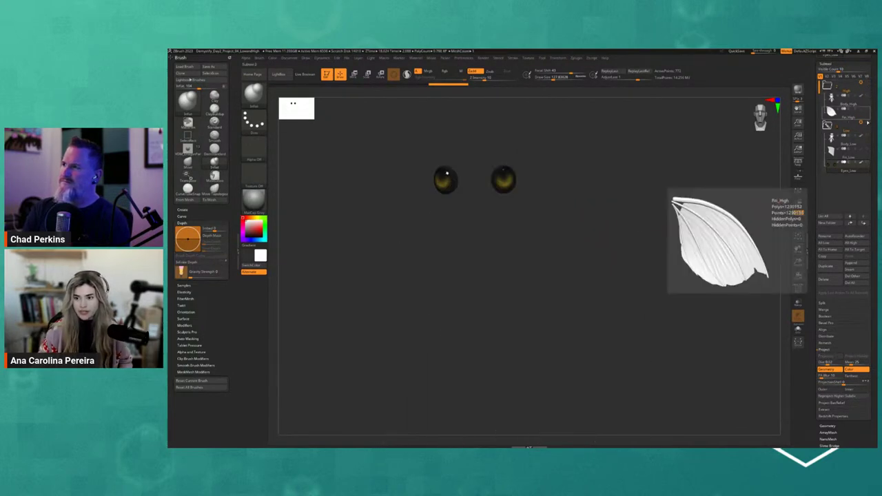
click(867, 122)
click(847, 148)
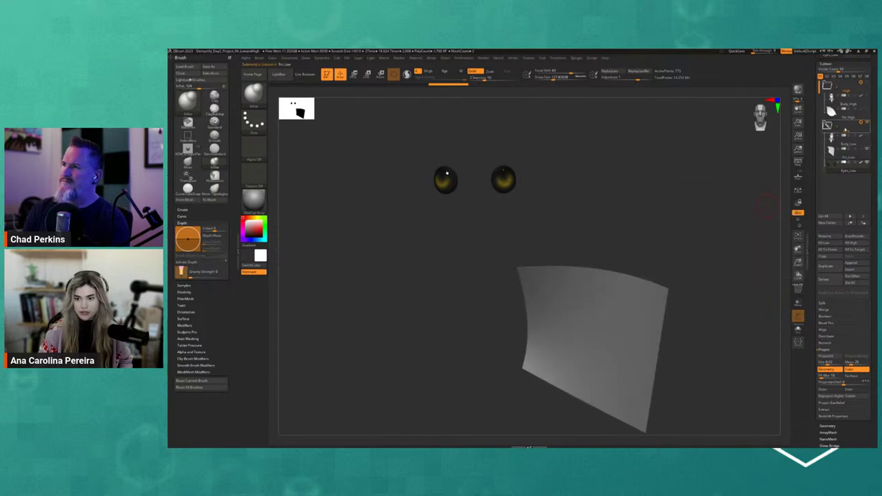
click(867, 136)
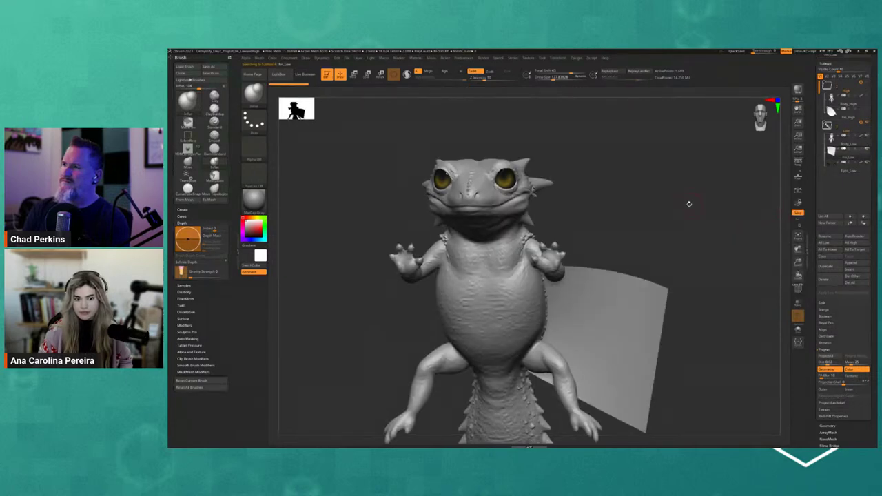
mouse_move(689, 200)
mouse_down()
mouse_move(682, 155)
mouse_move(696, 193)
mouse_move(683, 181)
mouse_up()
mouse_move(834, 148)
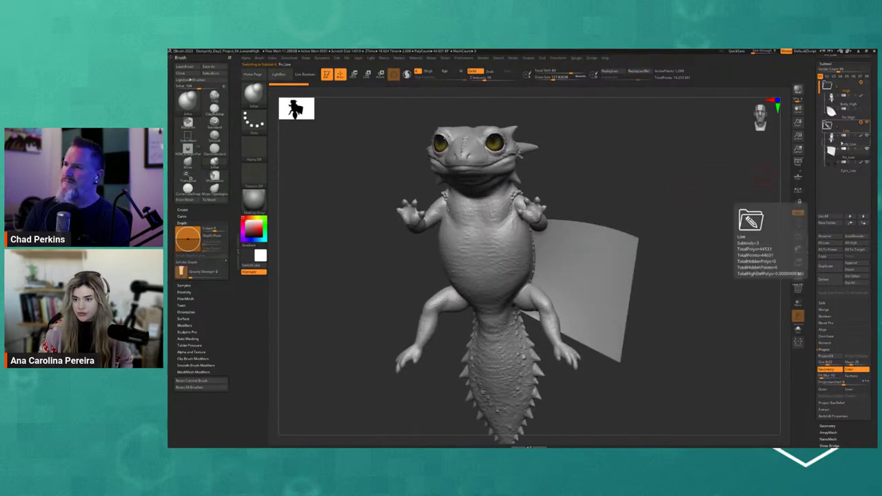
mouse_move(741, 201)
mouse_down()
mouse_move(751, 193)
mouse_move(726, 214)
mouse_move(735, 212)
mouse_up()
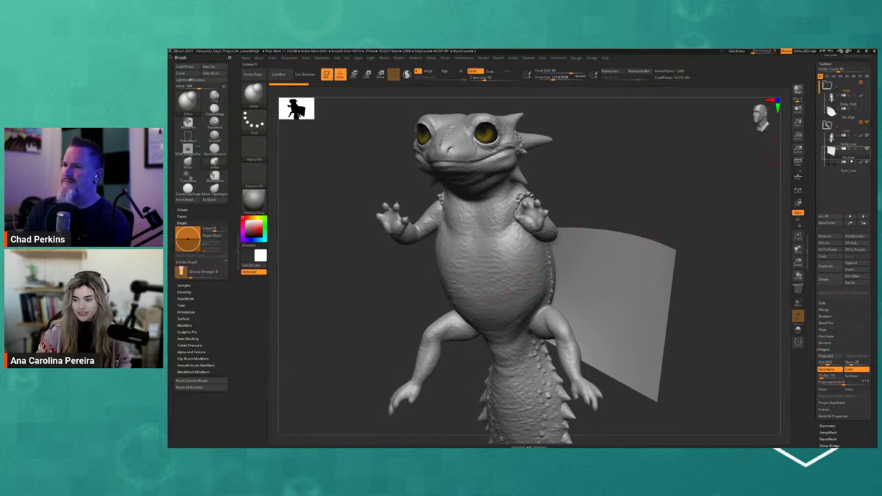
drag(691, 171, 668, 175)
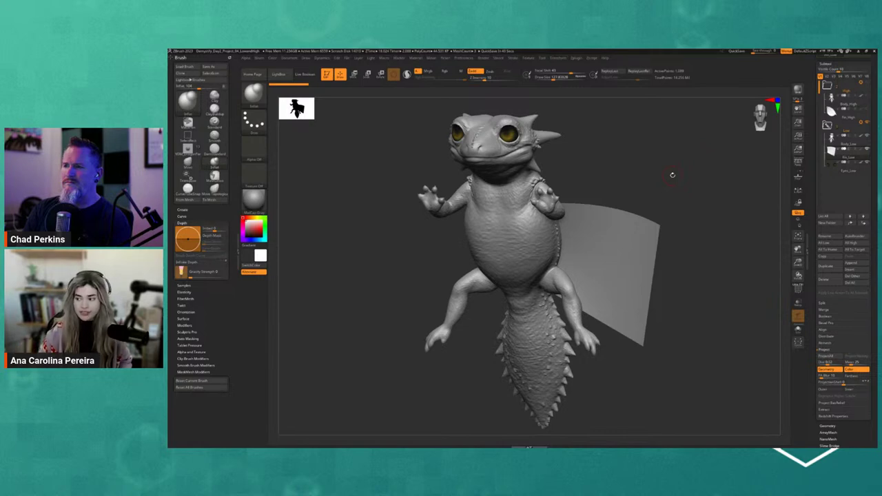
shift+drag(673, 175, 648, 181)
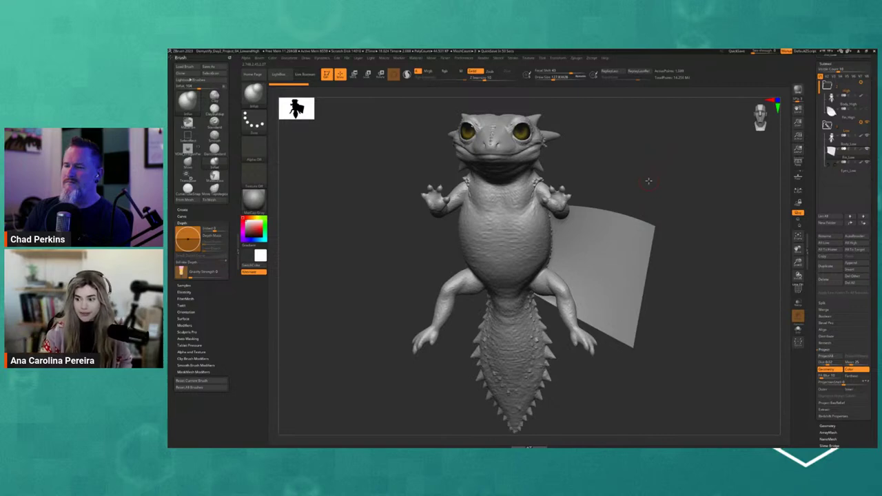
drag(651, 187, 665, 202)
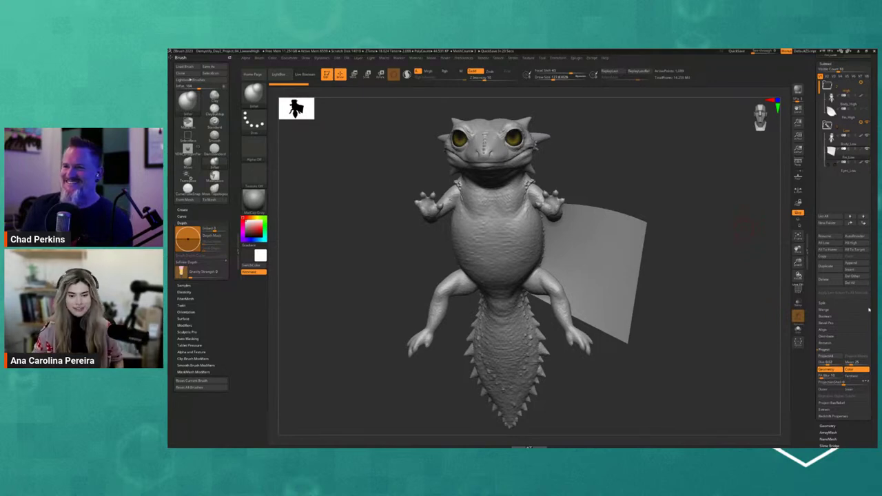
drag(709, 290, 703, 298)
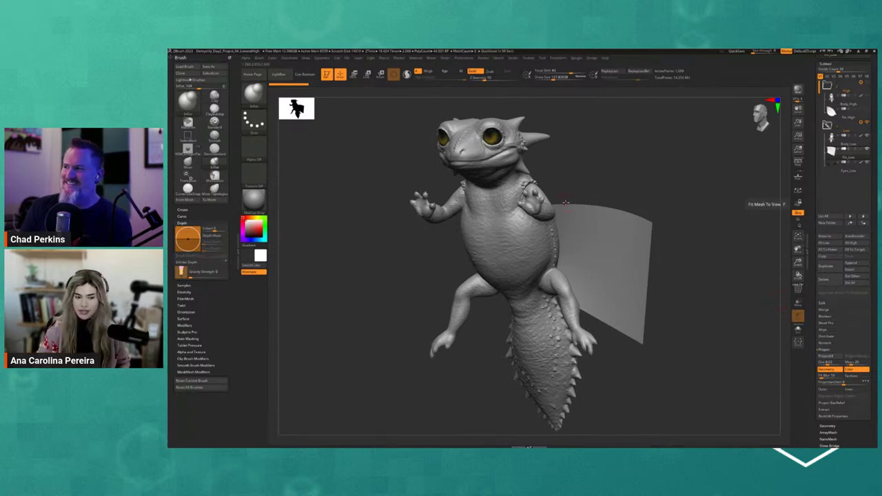
drag(597, 165, 557, 176)
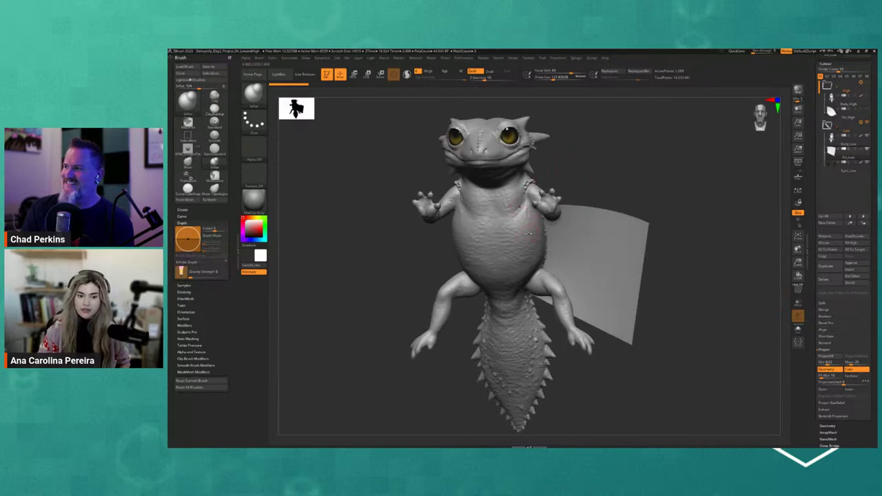
Step: Select Body_Low and unwrap its UVs with UV Master, with Symmetry turned off
alt+click(529, 231)
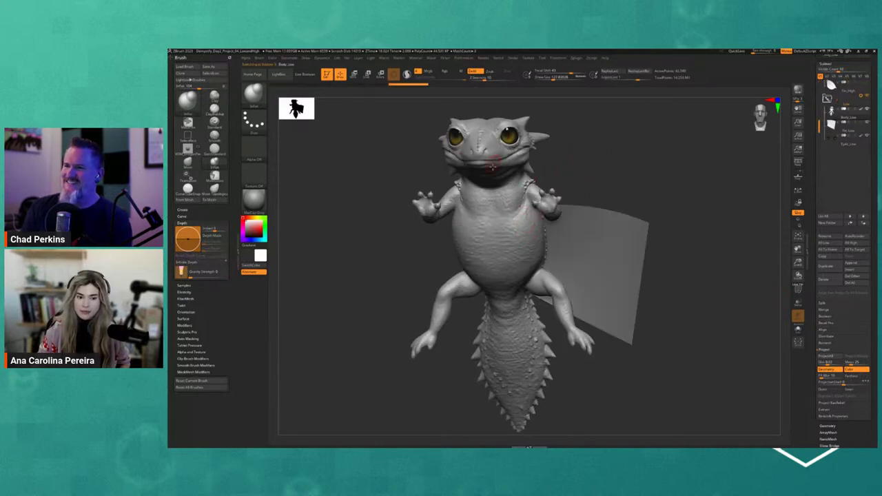
drag(669, 173, 669, 225)
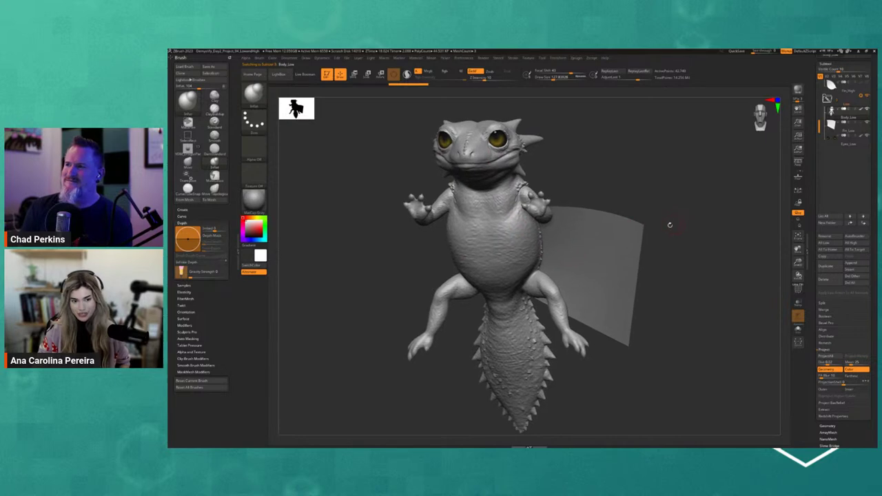
alt+click(607, 238)
alt+click(529, 241)
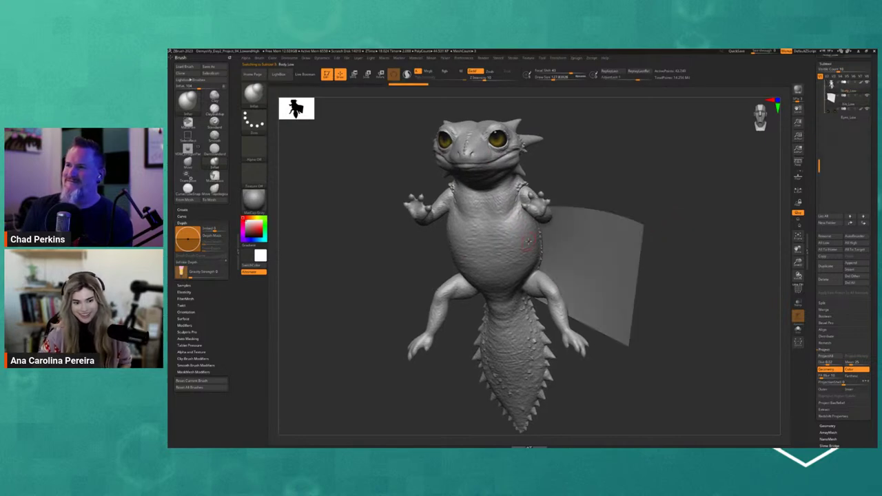
drag(819, 166, 819, 88)
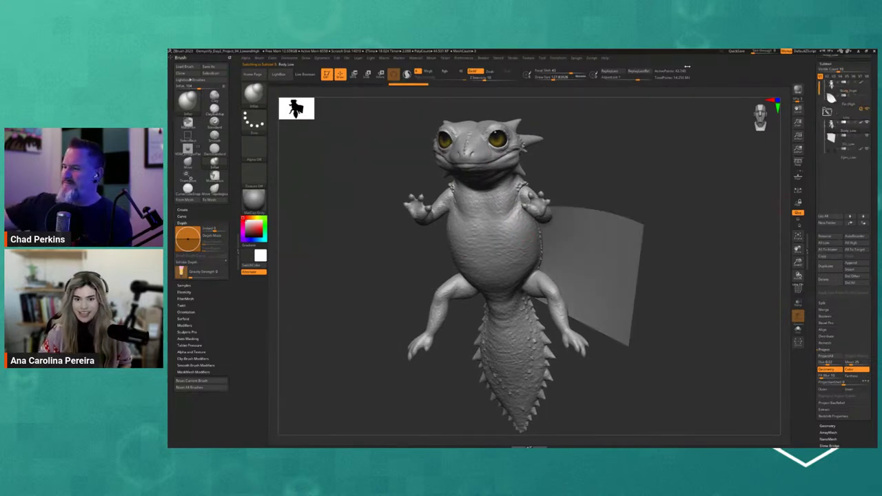
click(581, 59)
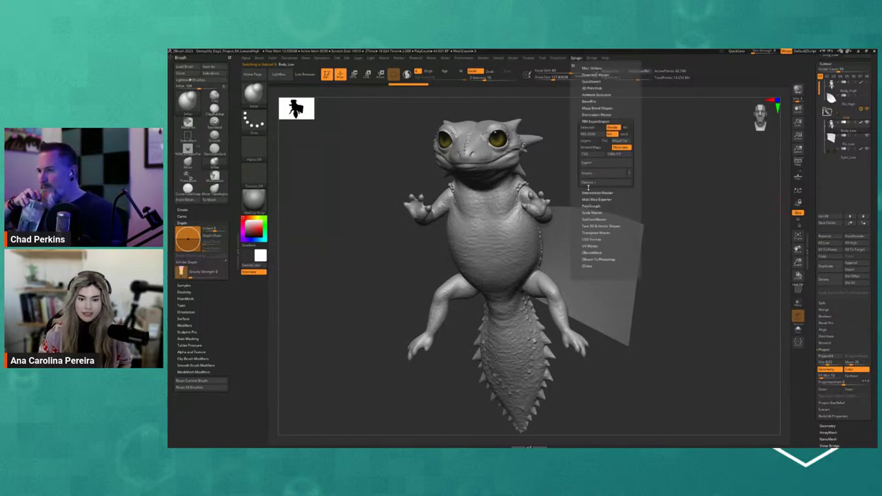
click(590, 124)
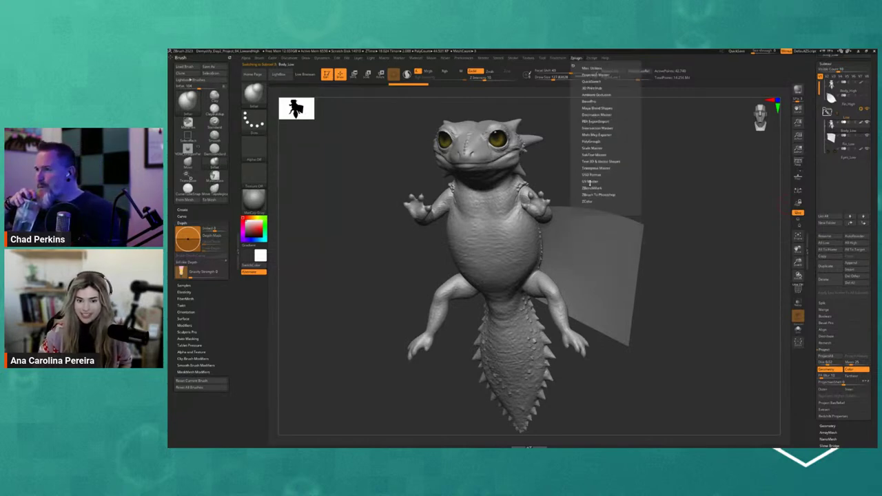
click(592, 180)
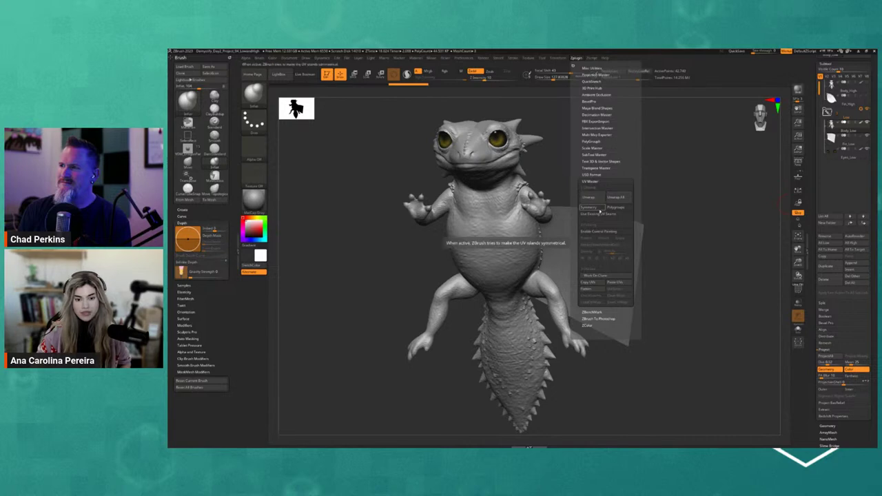
click(589, 208)
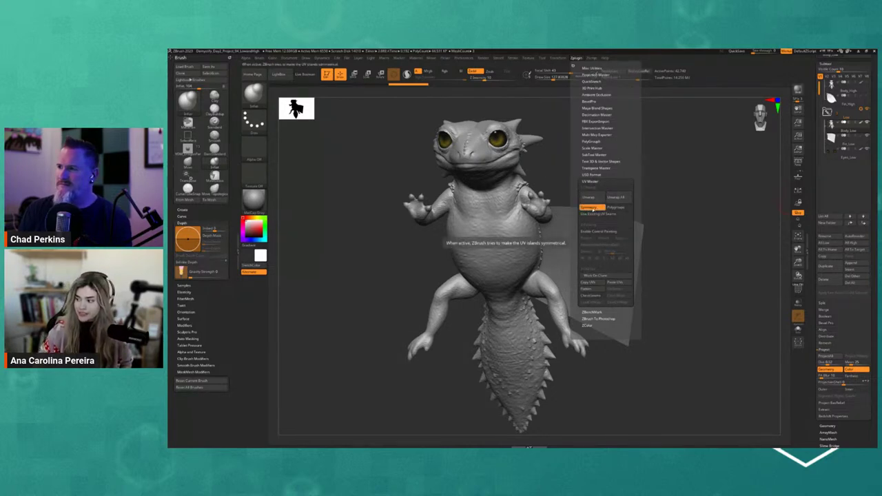
click(589, 207)
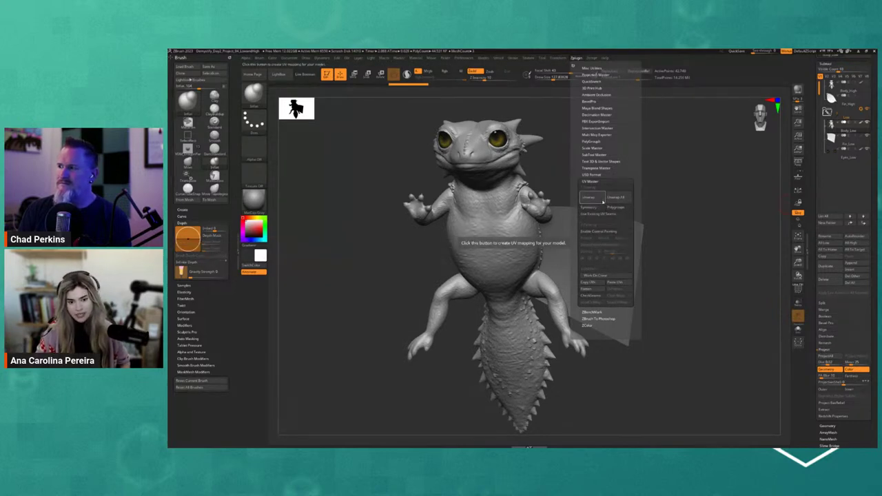
click(603, 200)
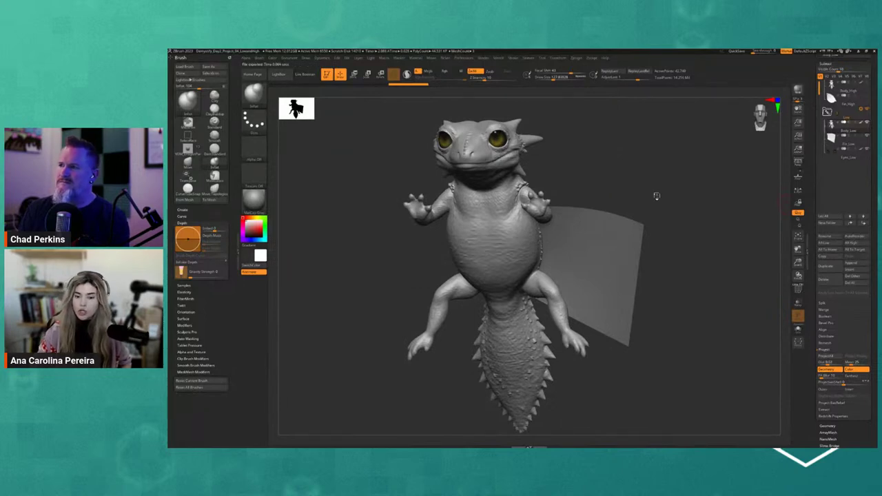
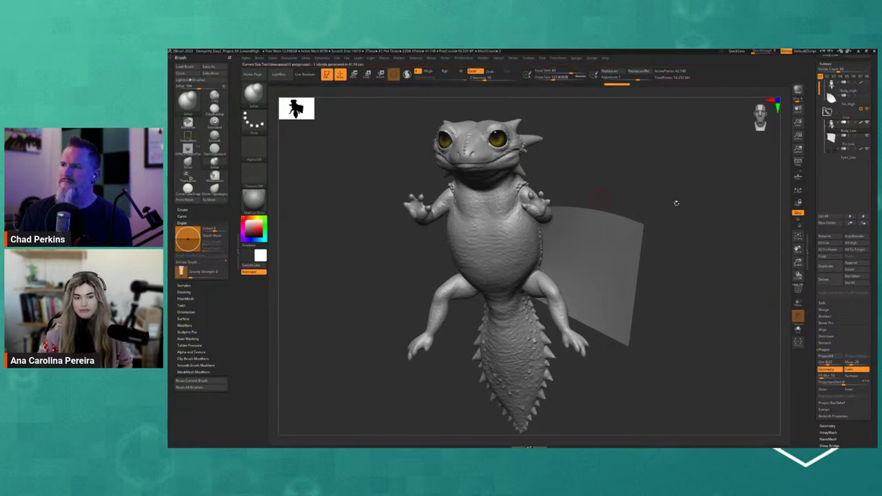
Step: Select the Eyes_Low subtool and unwrap its UVs with UV Master
right_drag(570, 190, 631, 197)
drag(631, 197, 631, 189)
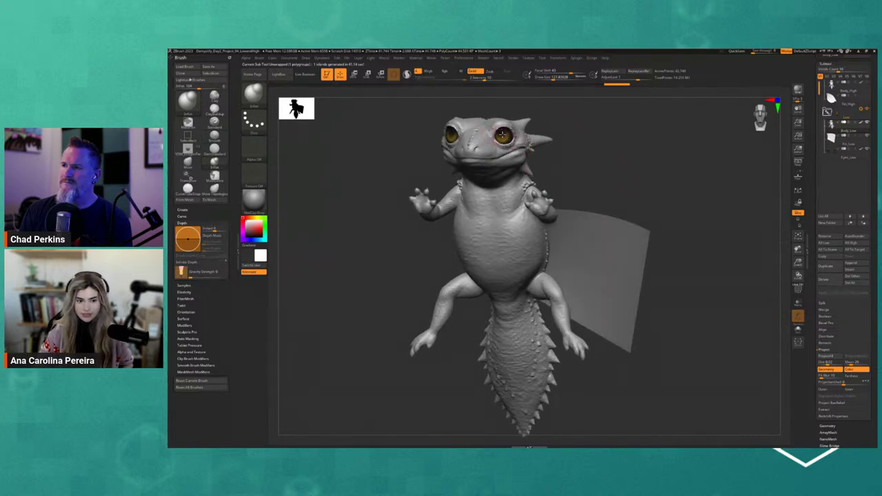
alt+click(497, 137)
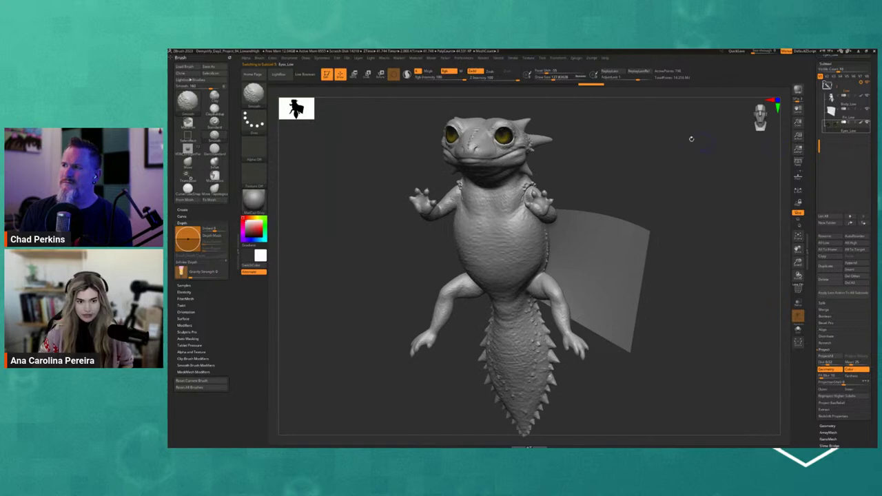
click(575, 58)
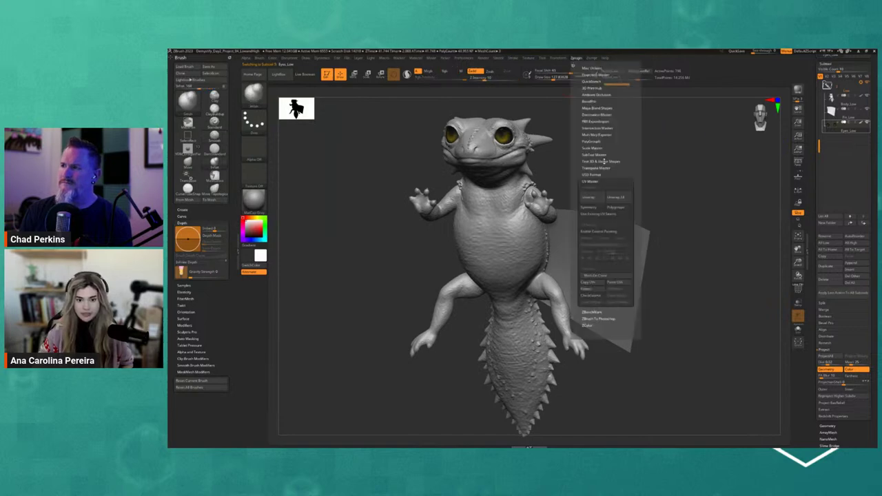
click(600, 198)
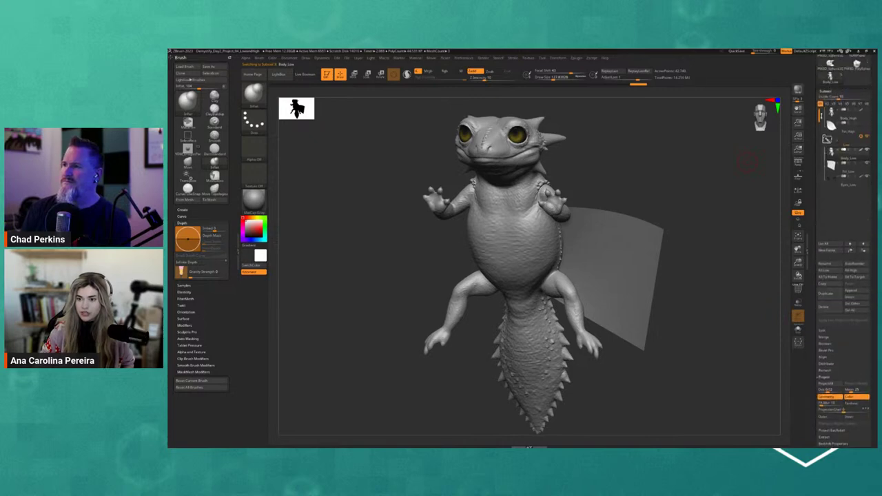
Step: Flatten the Body_Low mesh into its UV layout with Morph UV
drag(813, 366, 813, 199)
scroll(816, 273, down, 3)
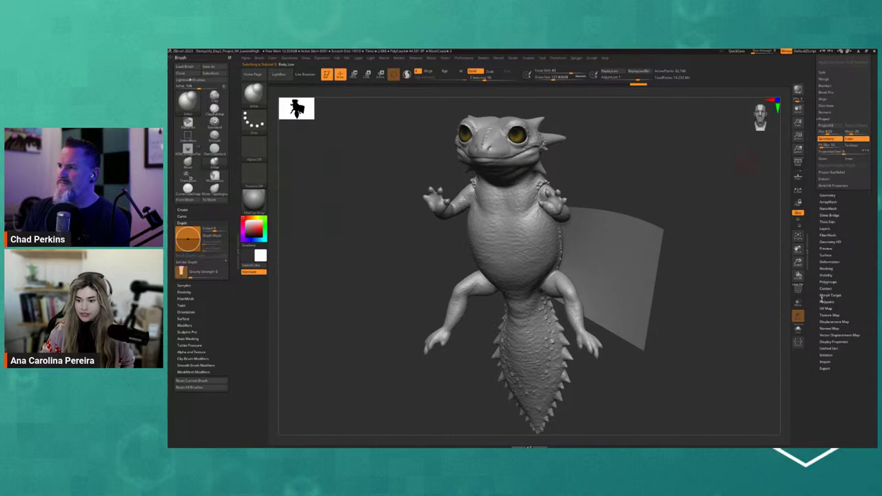
click(826, 308)
click(829, 184)
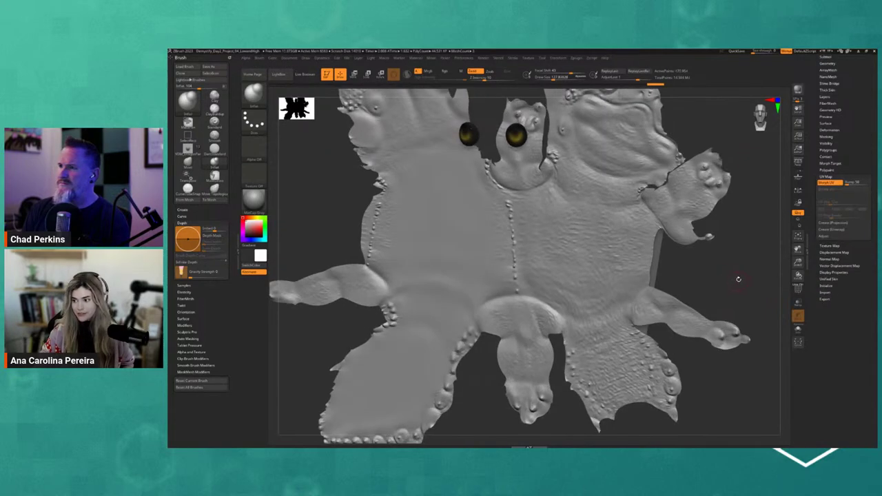
ctrl+right_drag(739, 279, 729, 254)
drag(728, 255, 687, 254)
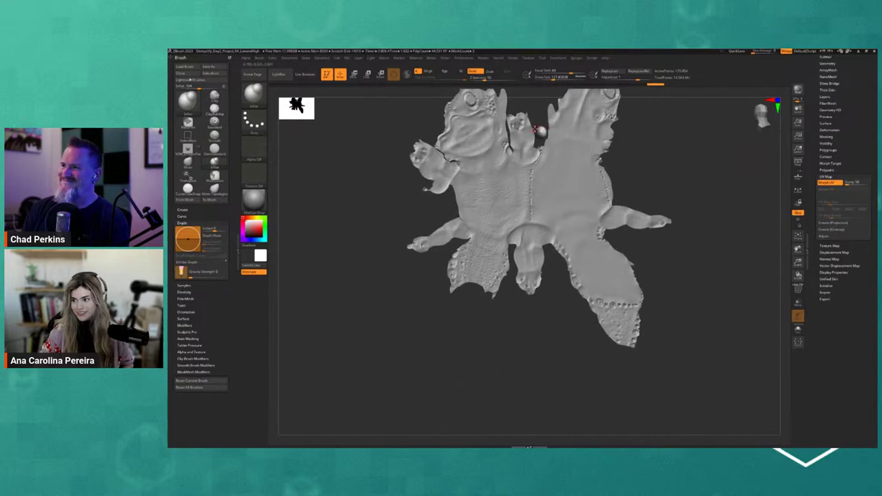
Step: Examine the flattened head, limb and tail UVs of Body_Low and return the mesh to its 3D shape
alt+right_drag(399, 90, 394, 267)
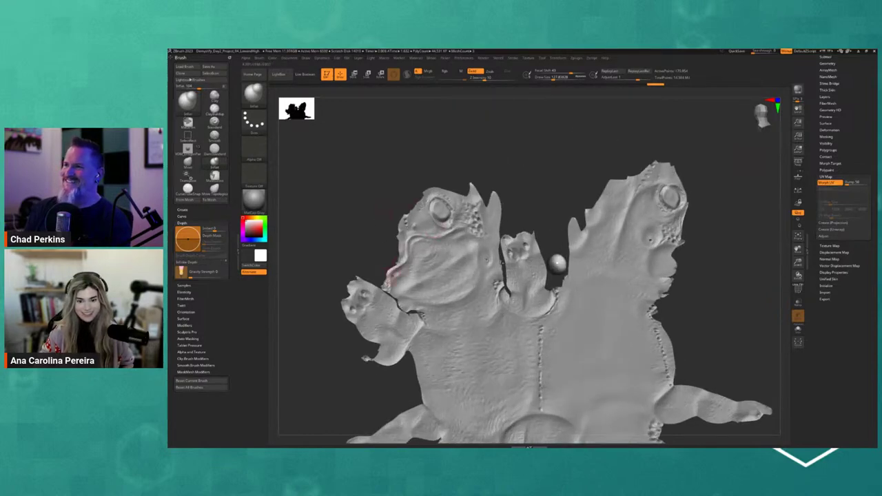
drag(783, 246, 657, 200)
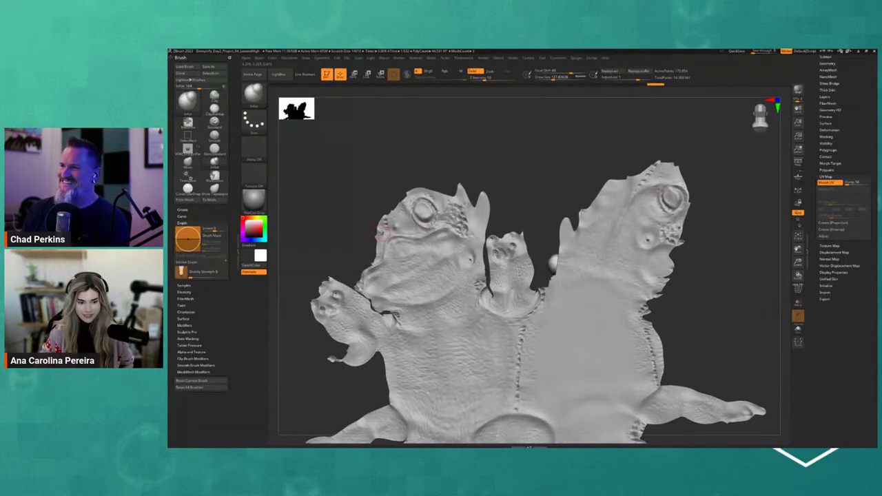
drag(700, 287, 710, 289)
ctrl+right_drag(709, 290, 699, 248)
drag(699, 249, 849, 187)
drag(704, 244, 601, 278)
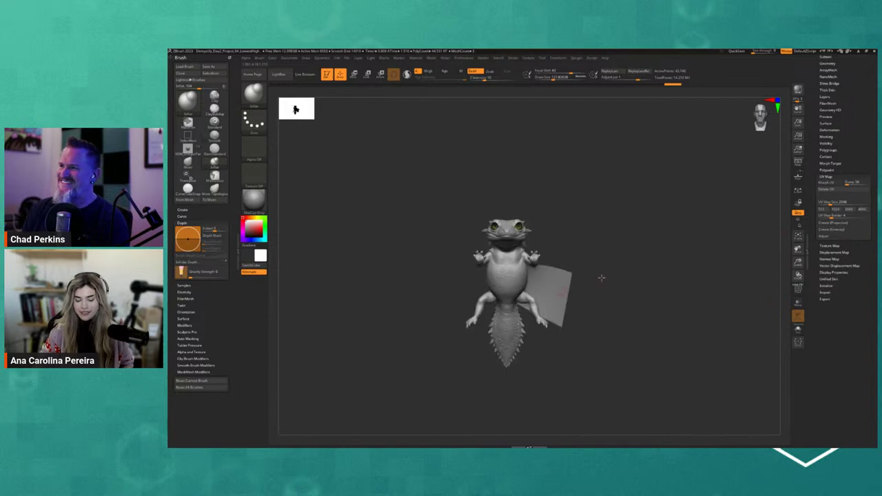
ctrl+right_drag(600, 278, 638, 301)
alt+drag(639, 302, 656, 261)
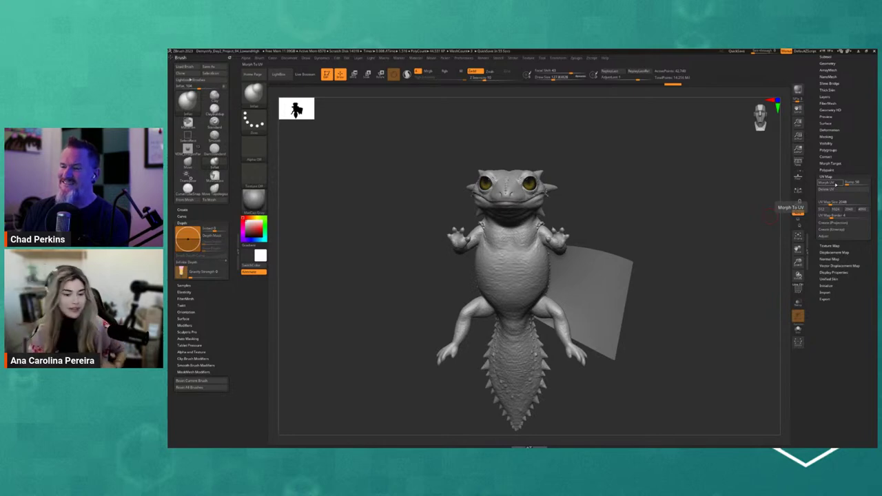
mouse_move(606, 237)
mouse_down()
mouse_move(696, 267)
mouse_move(702, 249)
mouse_move(590, 221)
mouse_move(672, 154)
mouse_move(689, 165)
mouse_move(671, 151)
mouse_move(674, 162)
mouse_up()
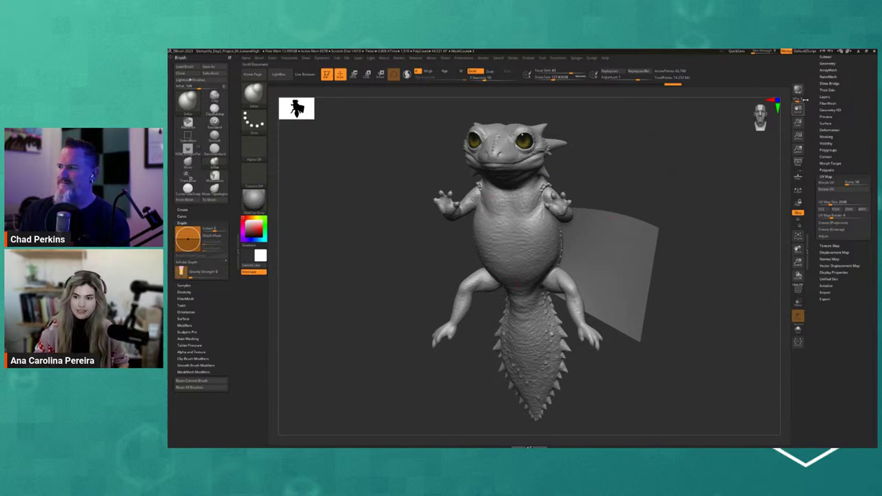
Step: Open the Subtool list and bring the High and Low folders into view
drag(818, 64, 819, 124)
click(825, 120)
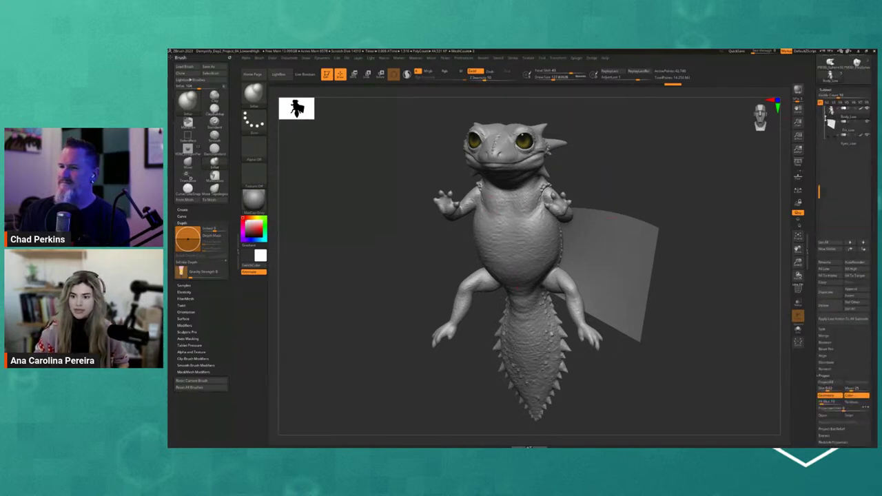
drag(819, 173, 818, 111)
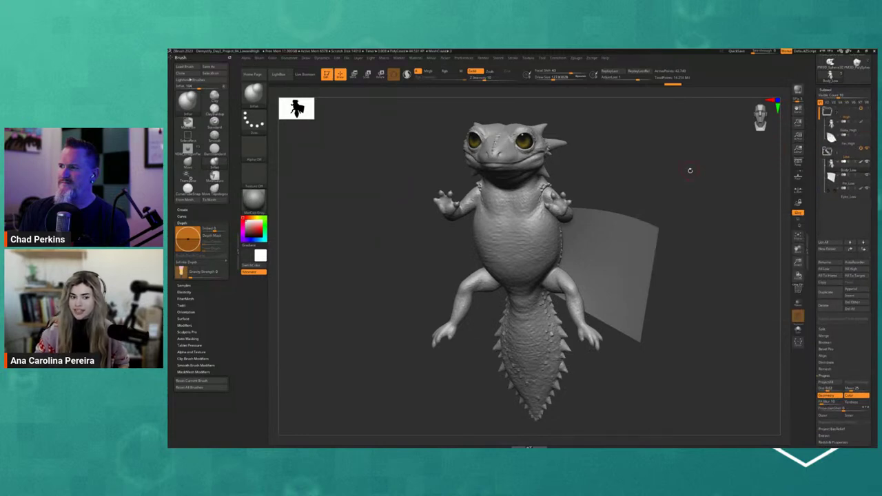
mouse_move(689, 170)
mouse_down()
mouse_move(697, 170)
mouse_move(689, 179)
mouse_up()
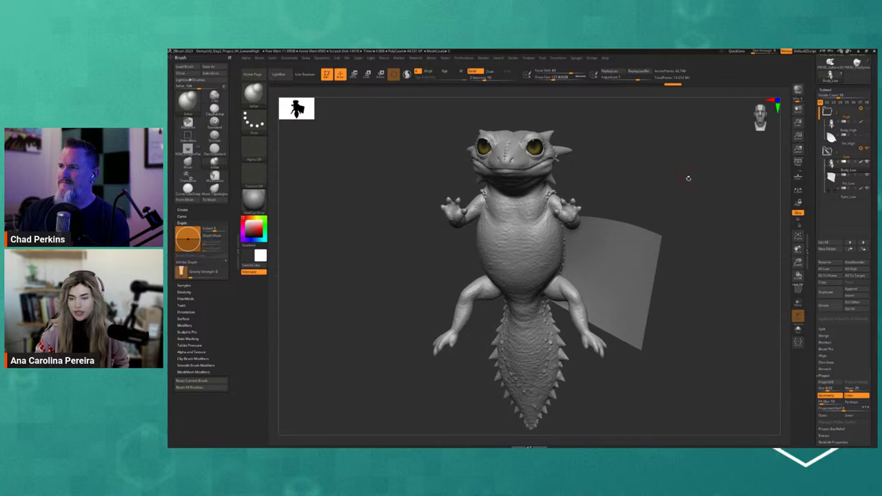
drag(811, 135, 809, 173)
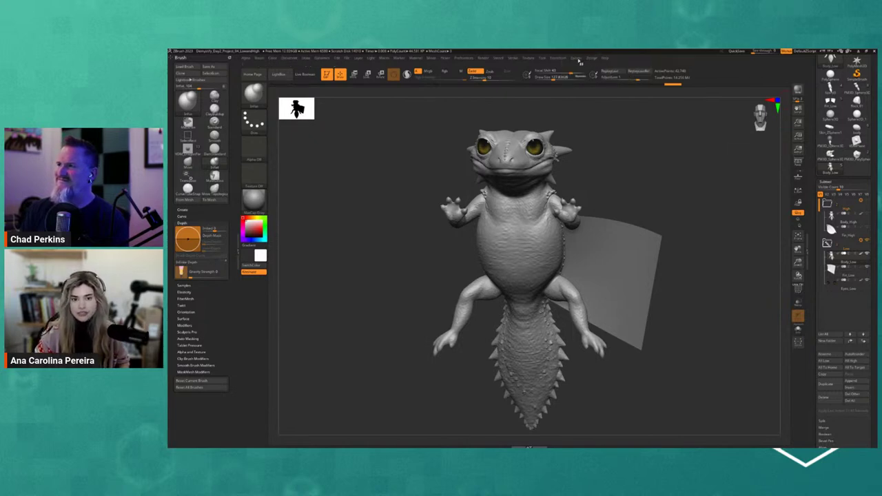
Step: Set the FBX ExportImport plugin to export only the visible subtools
click(578, 58)
click(597, 180)
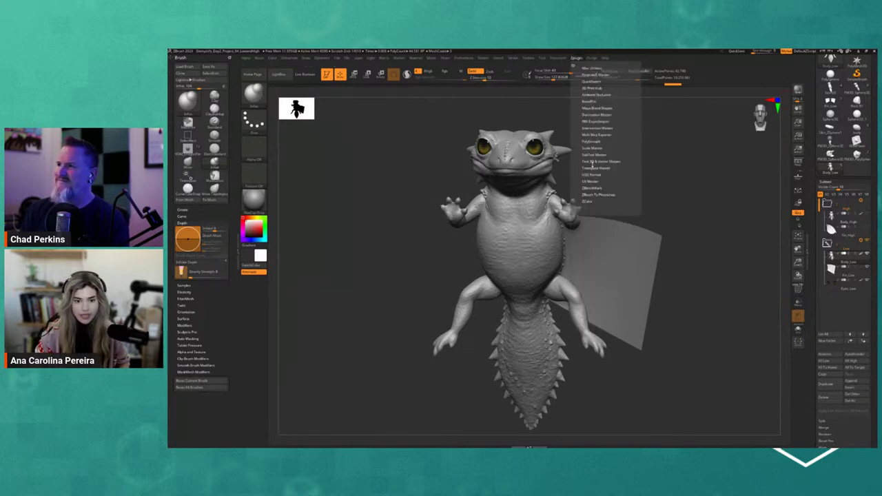
click(598, 122)
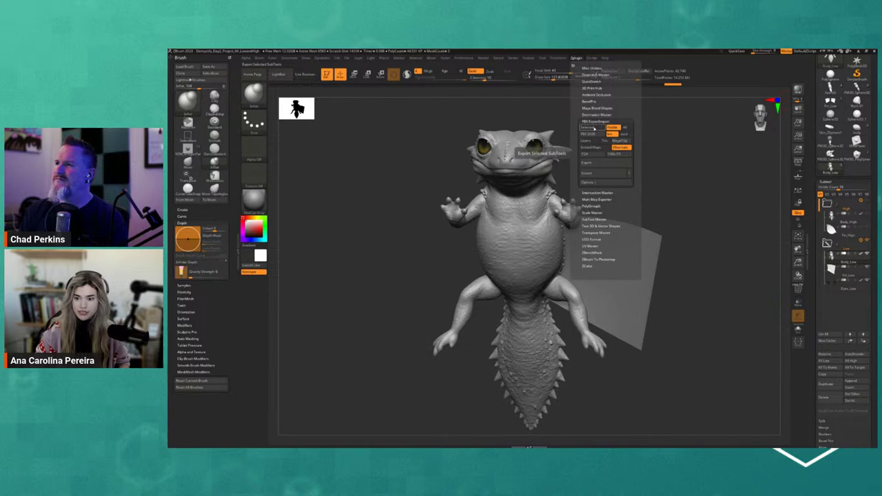
click(592, 128)
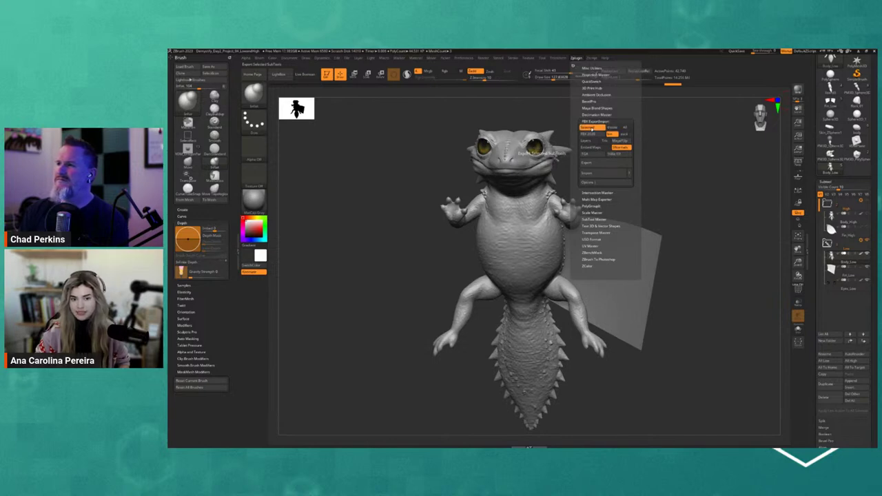
click(613, 128)
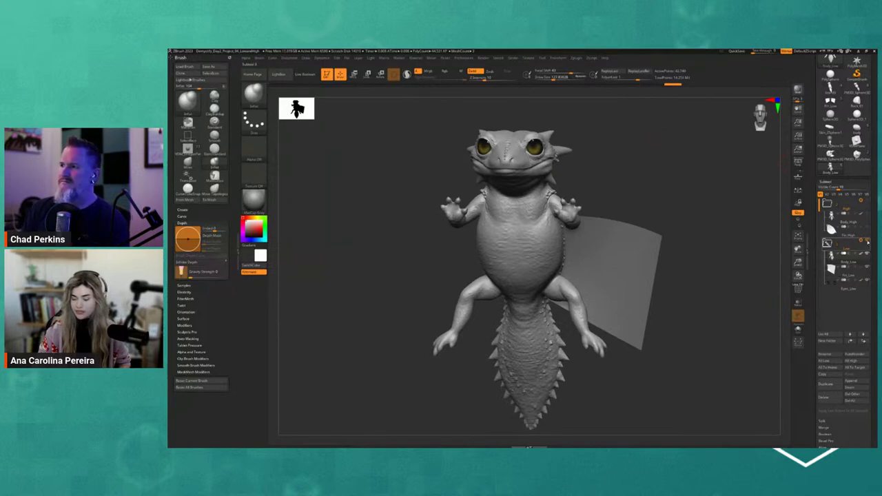
mouse_move(862, 216)
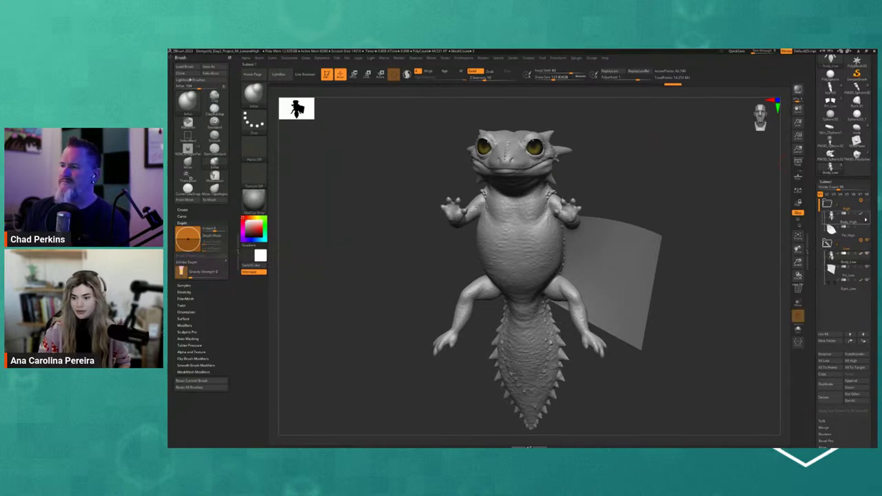
click(577, 58)
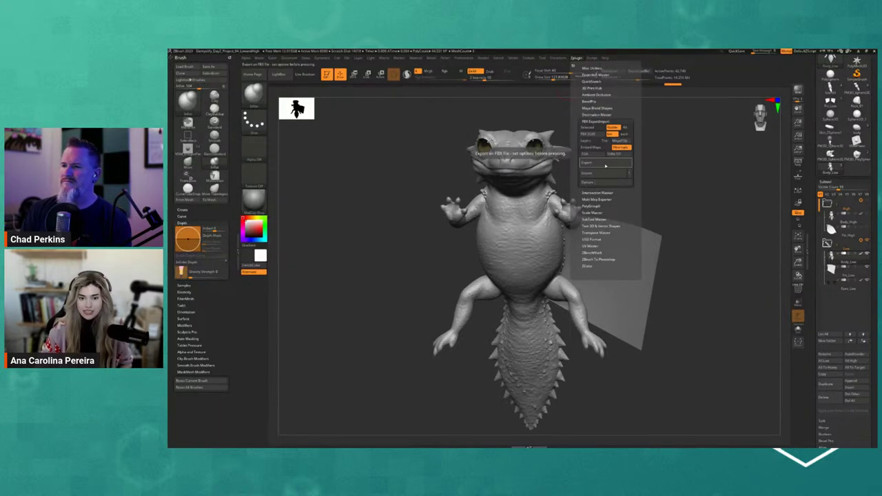
drag(653, 173, 646, 173)
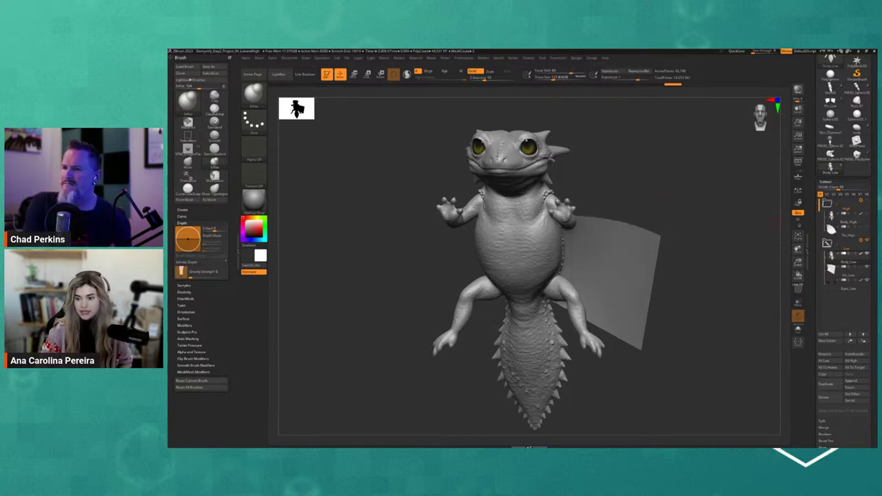
Step: Hide the Low folder and show the High folder as the visible set for FBX export
click(868, 241)
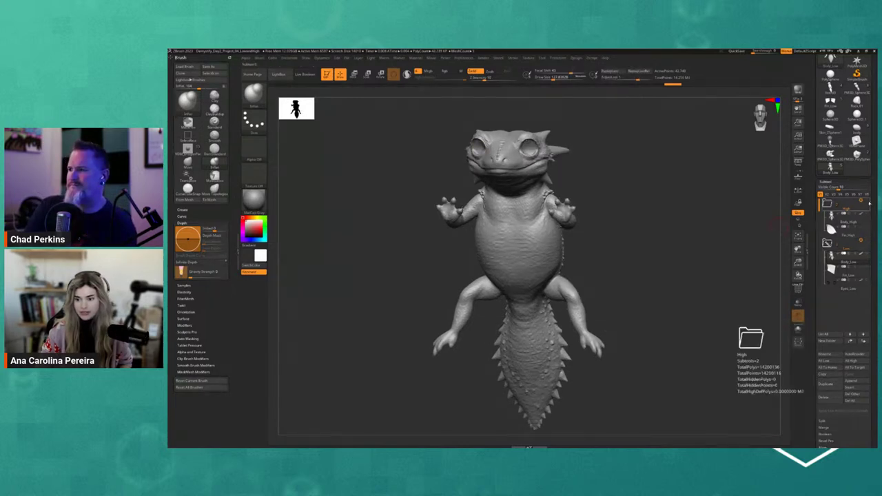
click(867, 201)
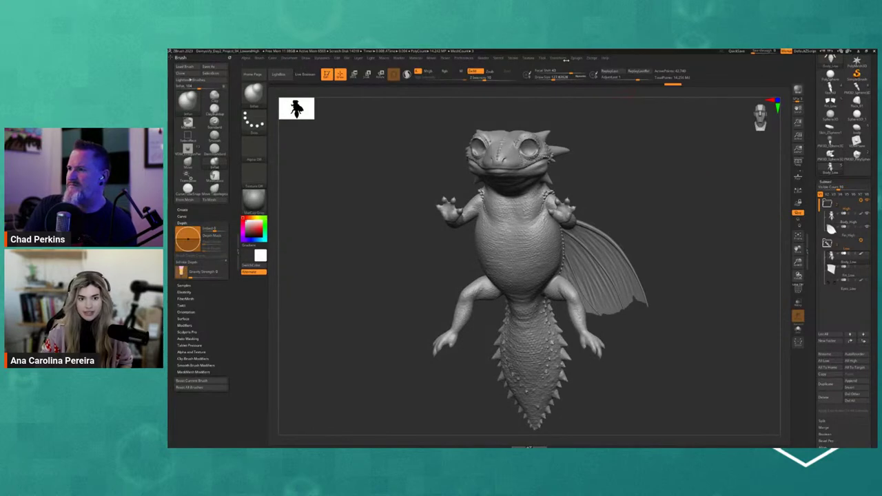
click(575, 59)
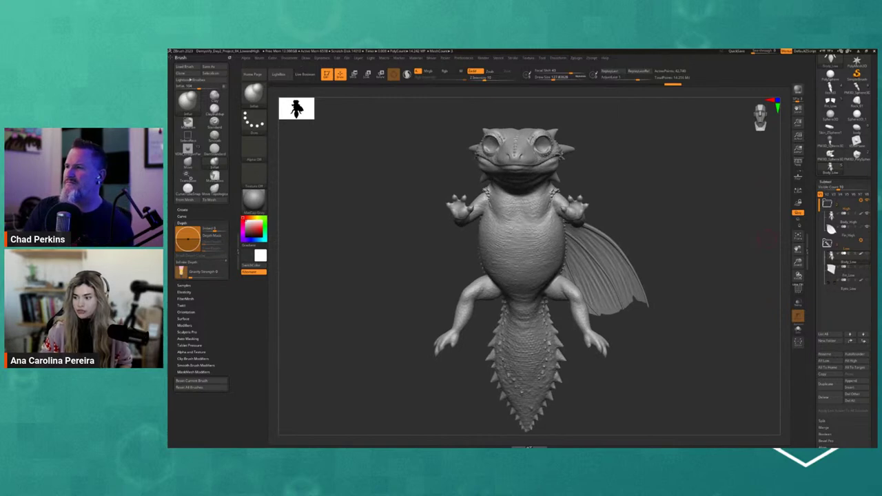
Step: Switch to File Explorer and compare the Dragon_High and Dragon_Low FBX files in the Baking folder, including their sizes
key(super+e)
drag(650, 133, 879, 141)
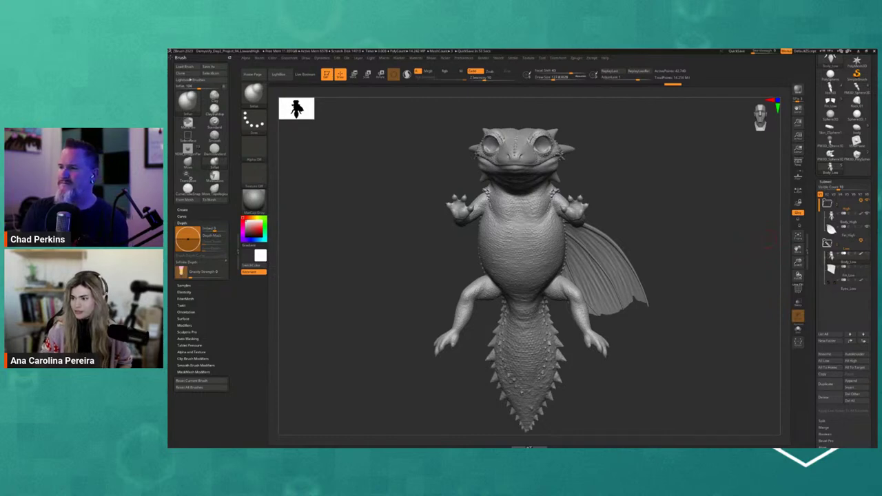
drag(879, 155, 508, 140)
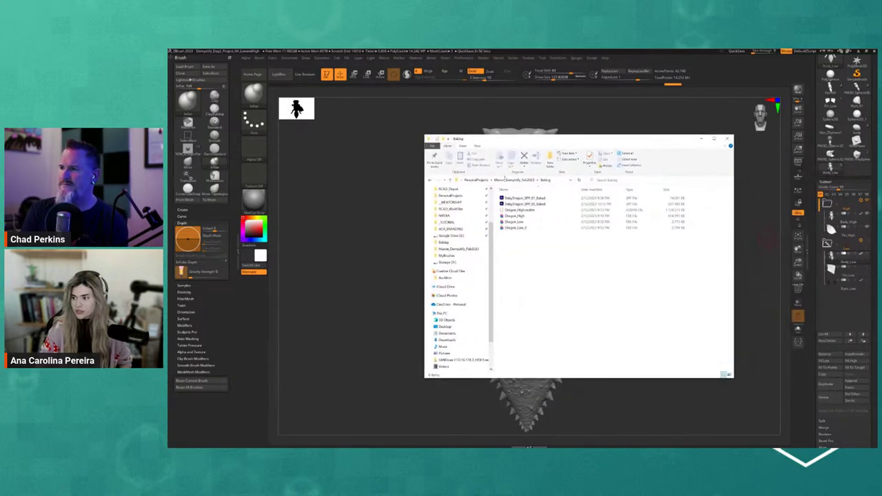
click(517, 223)
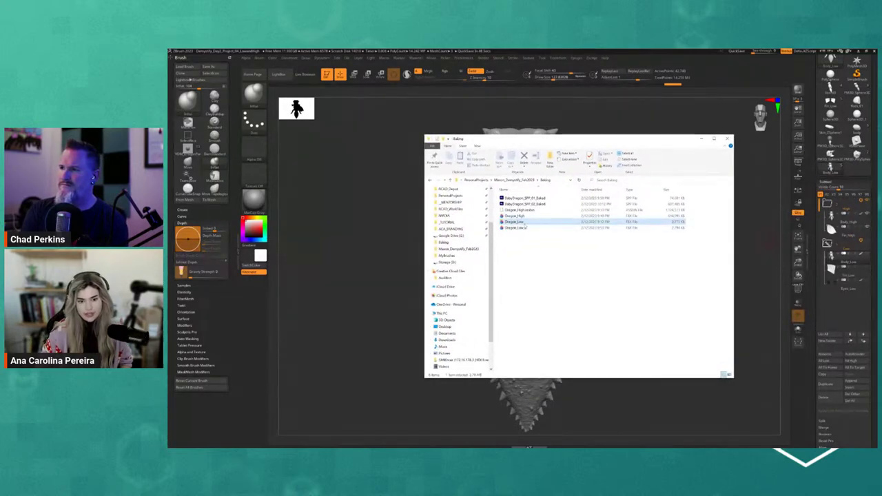
click(522, 216)
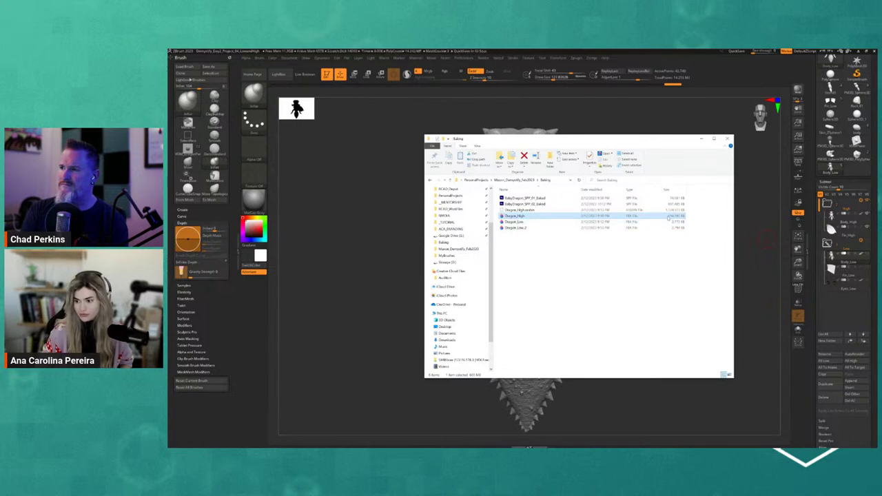
click(665, 222)
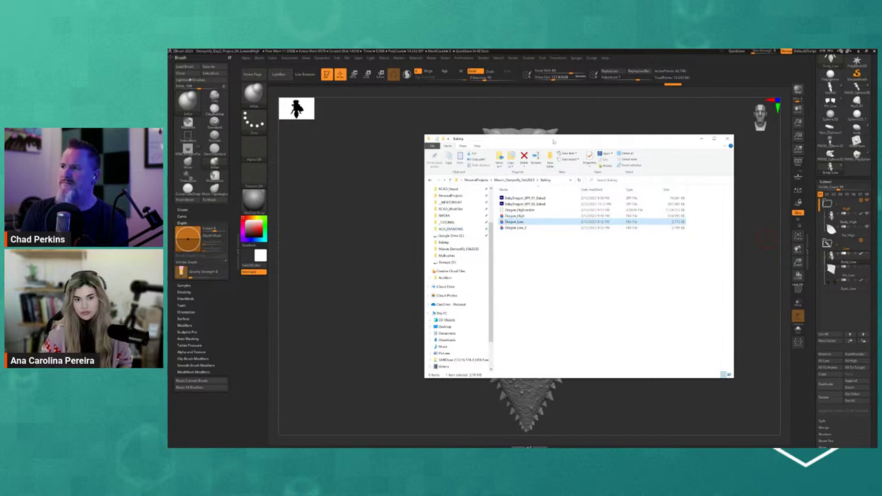
drag(553, 141, 521, 138)
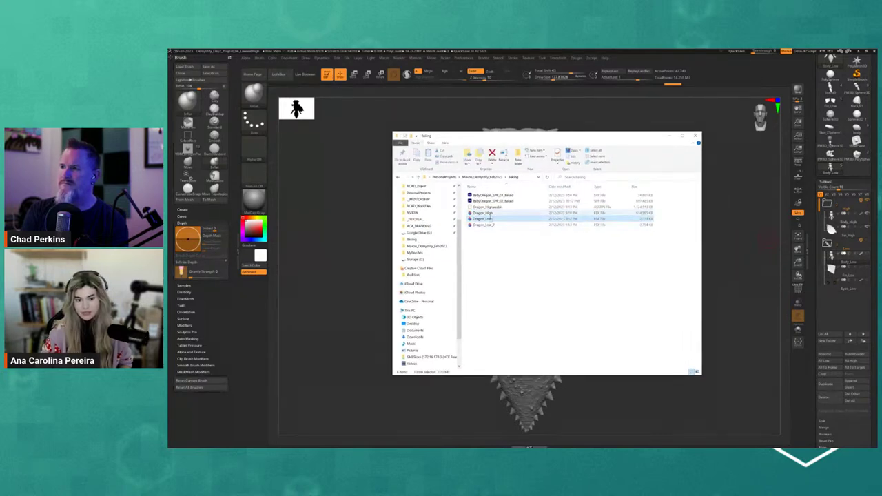
ctrl+click(490, 213)
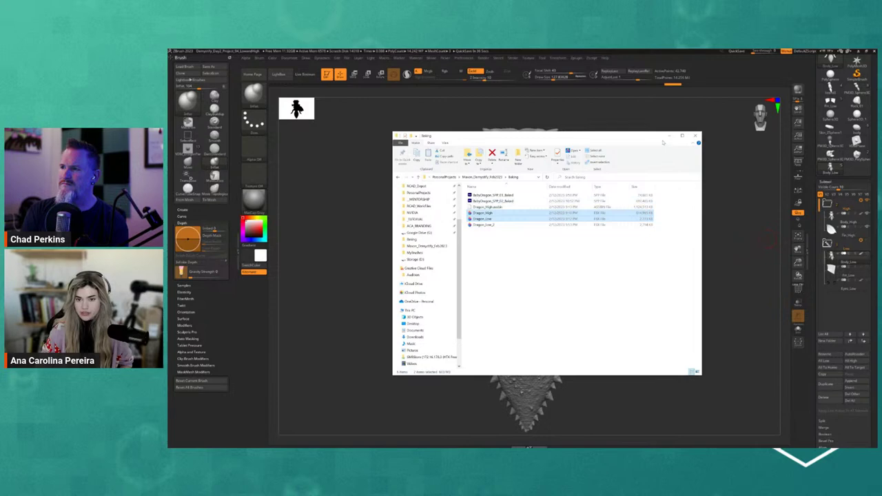
click(673, 136)
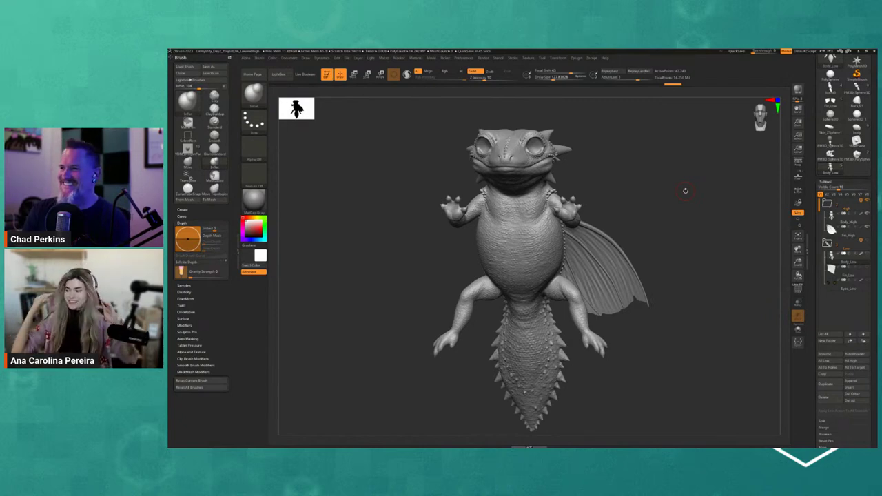
Step: Minimize ZBrush, switch to Adobe Substance 3D Painter and widen its 3D viewport relative to the 2D view
mouse_move(594, 200)
mouse_down()
mouse_move(621, 219)
mouse_move(636, 213)
mouse_up()
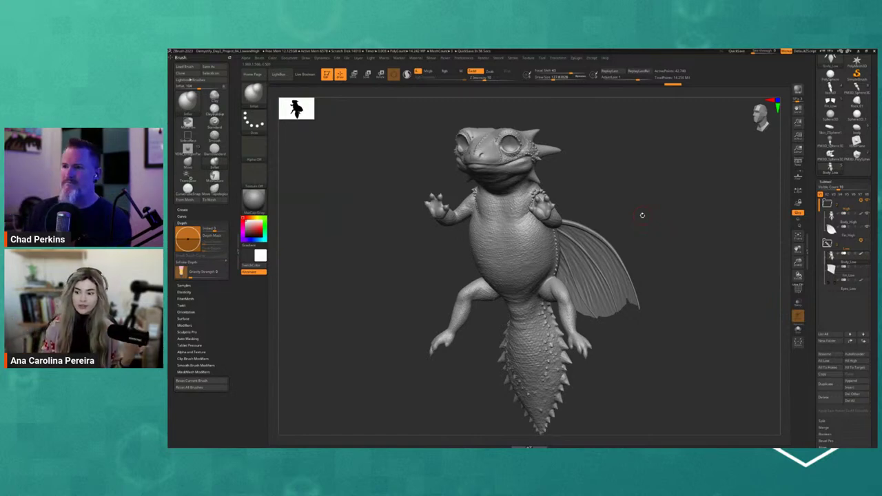
mouse_move(643, 215)
mouse_down()
mouse_move(615, 188)
mouse_move(599, 191)
mouse_move(660, 191)
mouse_up()
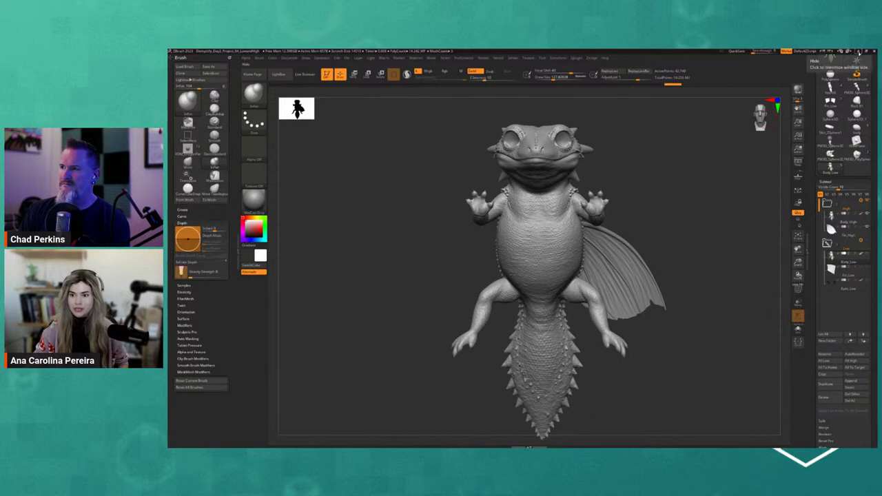
click(859, 52)
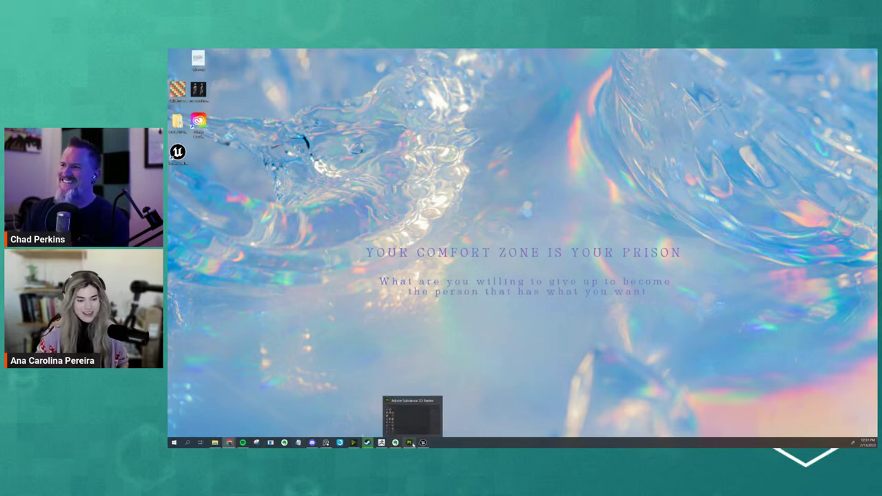
click(411, 443)
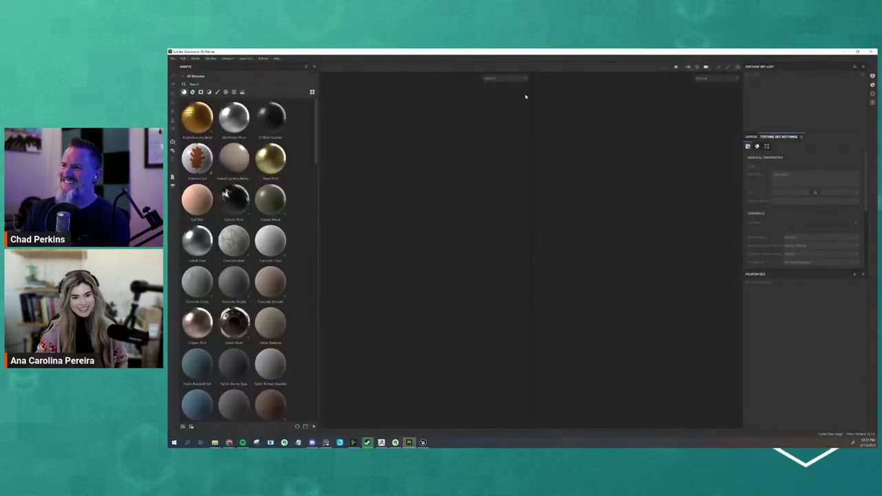
drag(530, 99, 637, 118)
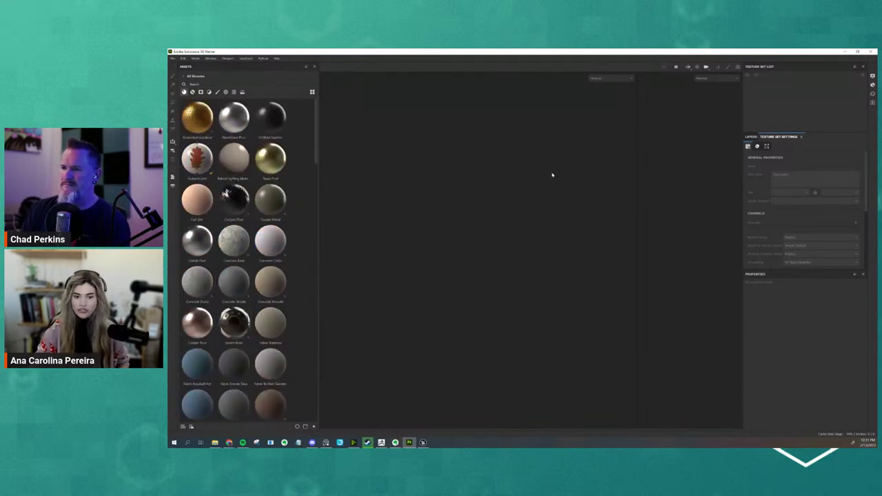
Step: Start a new project and choose the Dragon_Low_2 FBX from the Baking folder as its mesh
drag(636, 258, 607, 263)
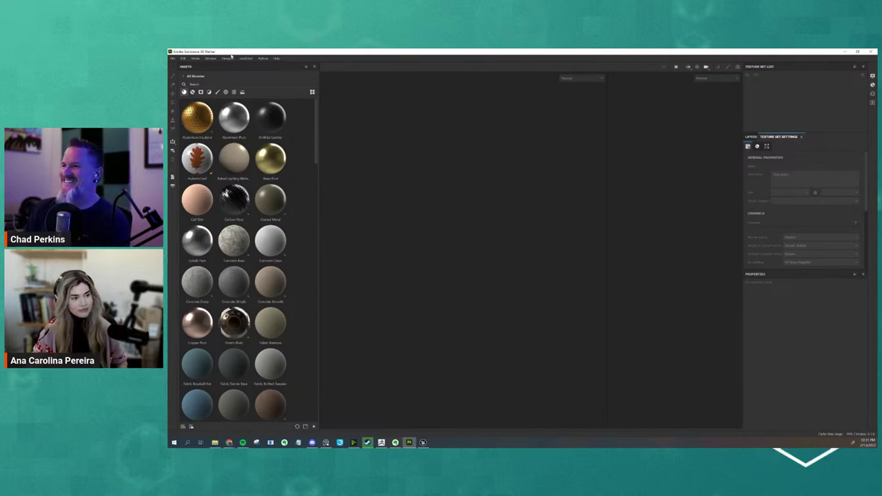
click(172, 59)
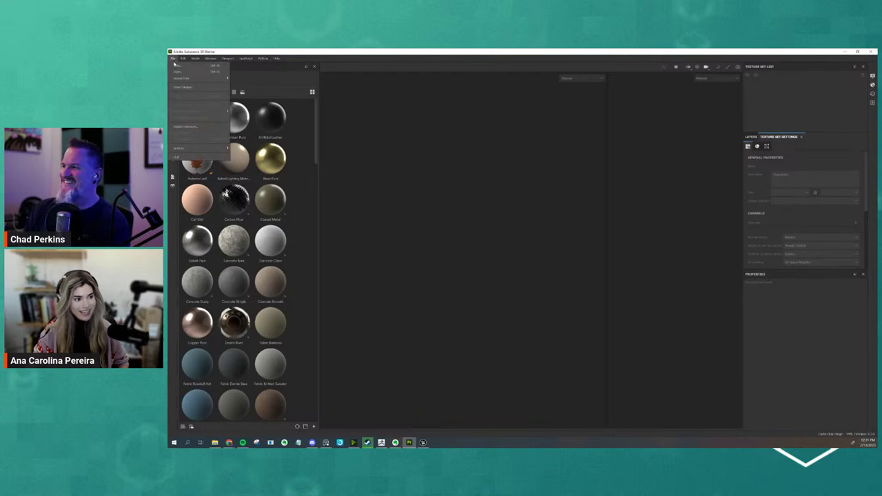
click(177, 66)
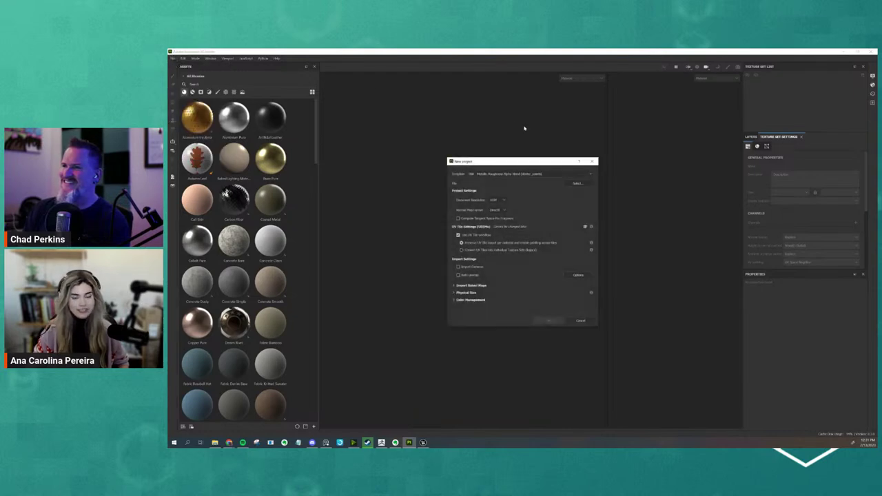
drag(518, 157, 511, 154)
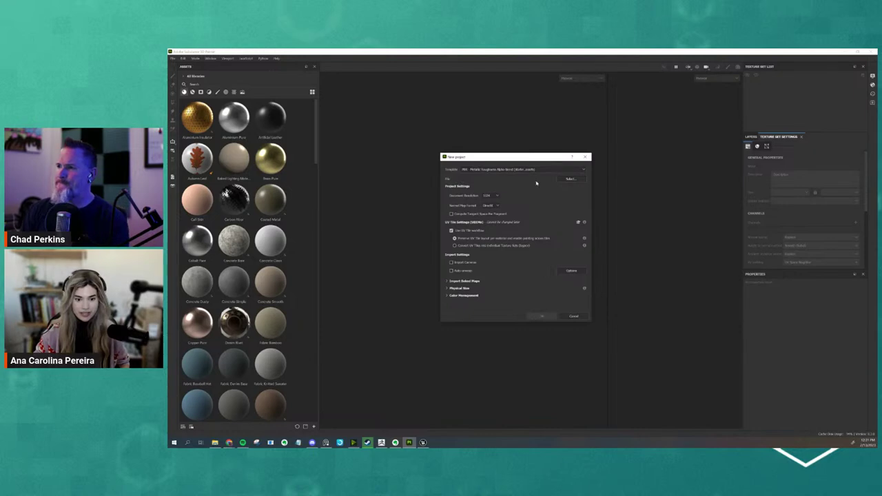
click(571, 180)
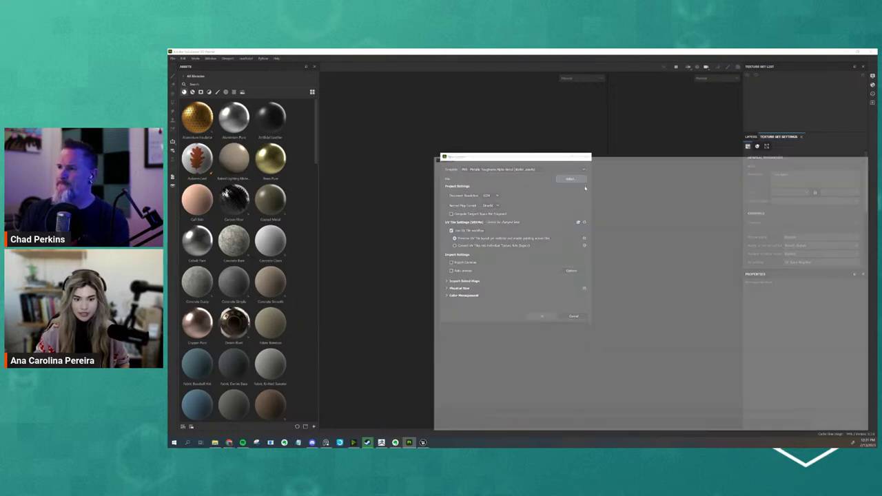
drag(614, 157, 519, 137)
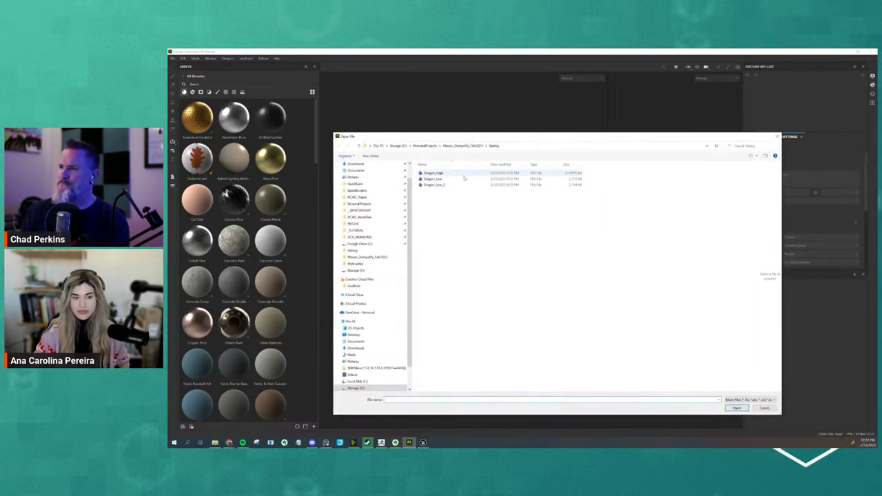
click(427, 186)
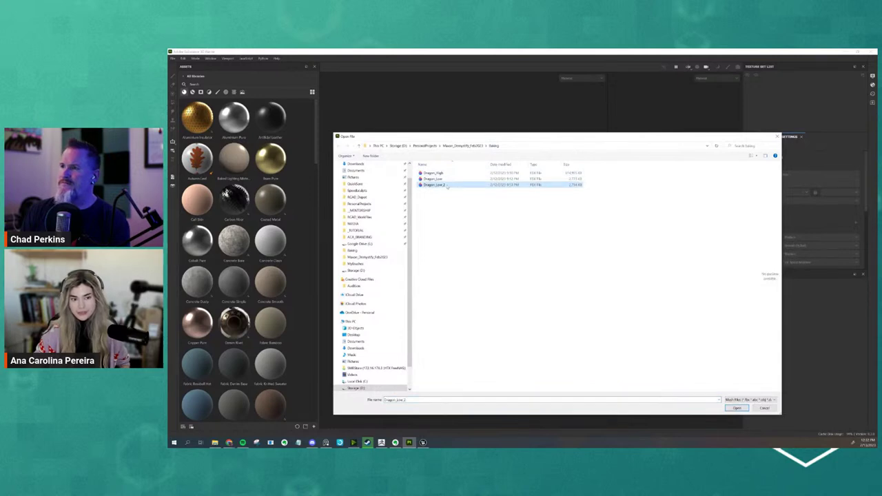
click(737, 408)
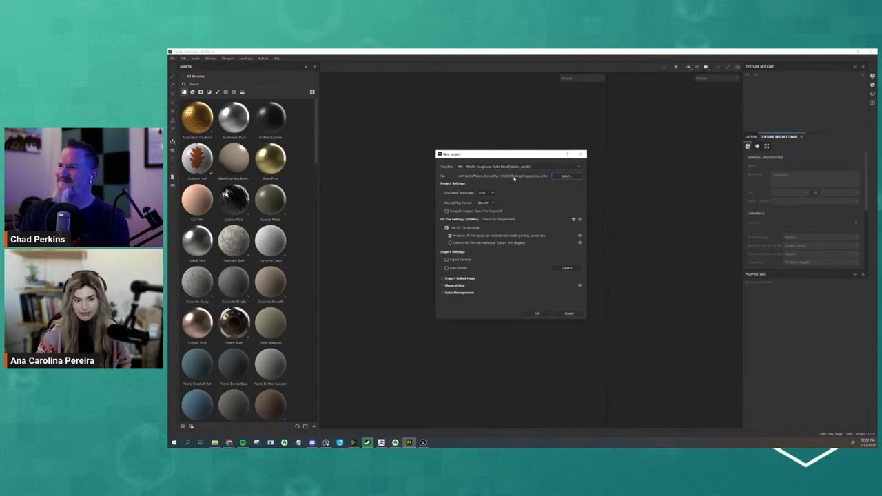
Step: Try the 2048 and 512 document resolutions, set the resolution to 1024, and create the project
click(486, 193)
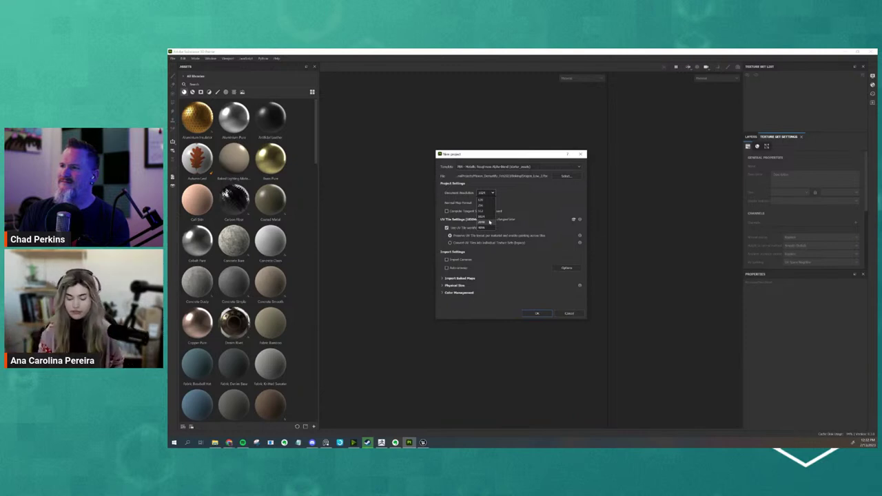
click(489, 222)
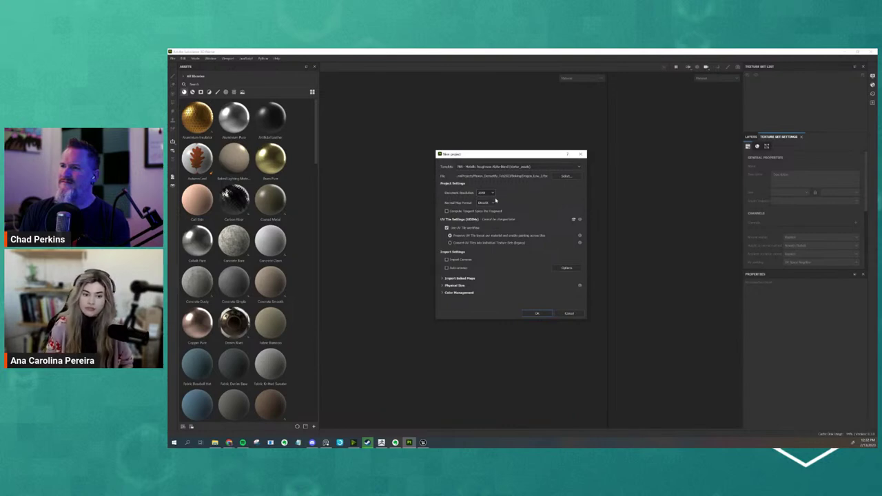
click(487, 193)
click(497, 222)
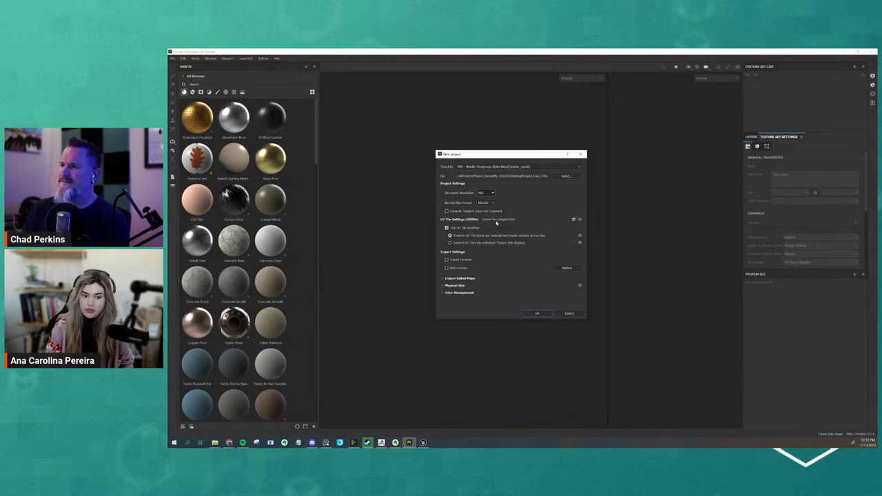
click(487, 192)
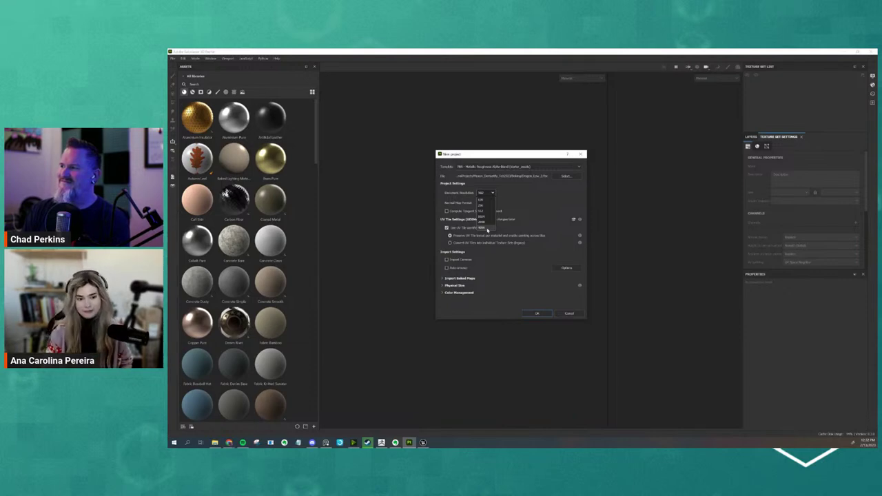
click(485, 221)
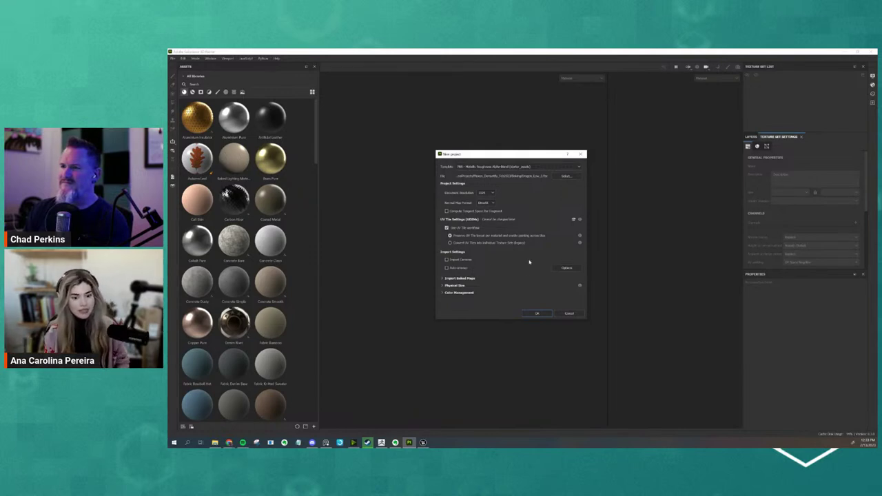
click(536, 314)
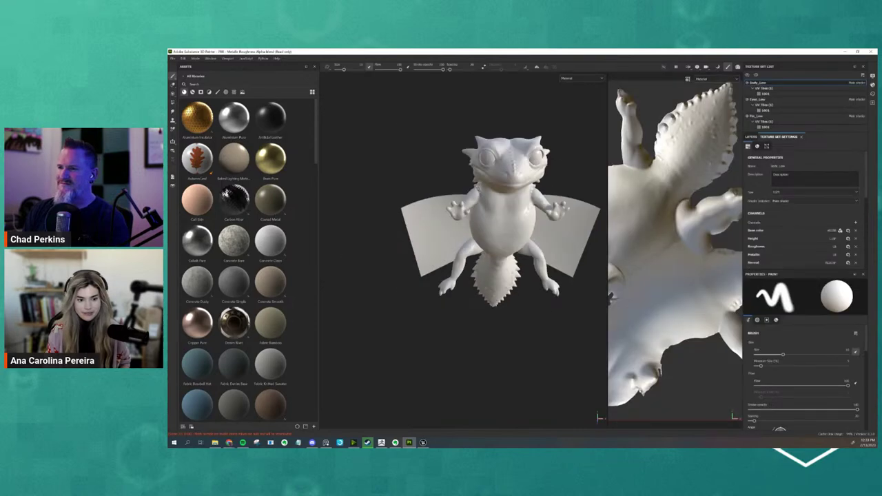
Step: Inspect the imported low-poly dragon from several angles and frame the whole model in the 3D viewport
alt+drag(529, 277, 500, 300)
scroll(510, 283, up, 3)
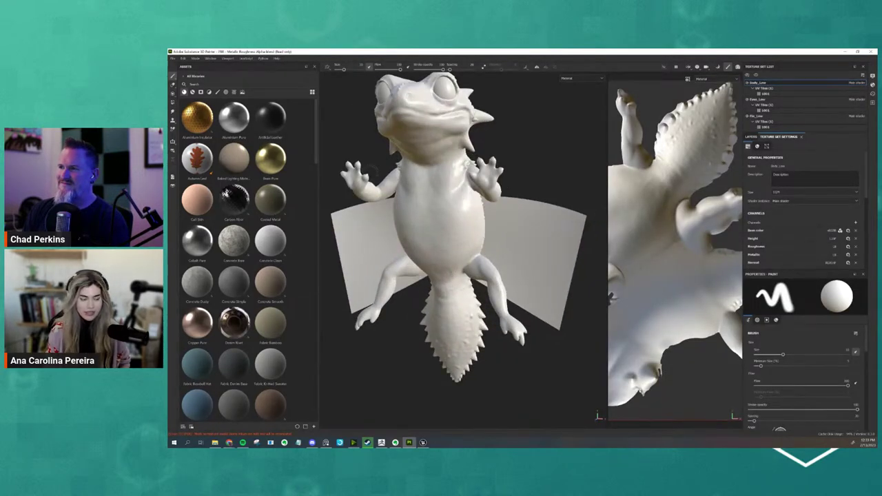
scroll(432, 234, down, 2)
alt+middle_drag(400, 207, 396, 227)
alt+drag(396, 227, 430, 254)
alt+middle_drag(430, 254, 441, 259)
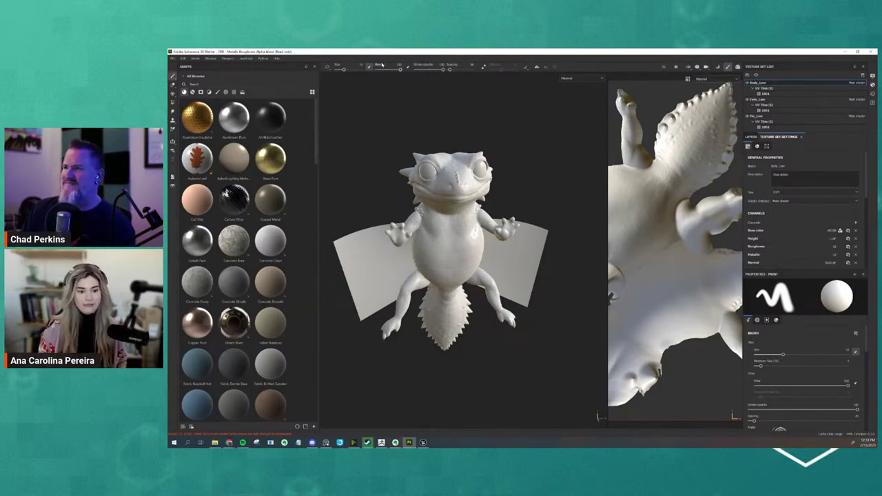
Step: Widen the 2D view and frame the body's UV layout beside the 3D dragon for comparison
drag(607, 112, 527, 112)
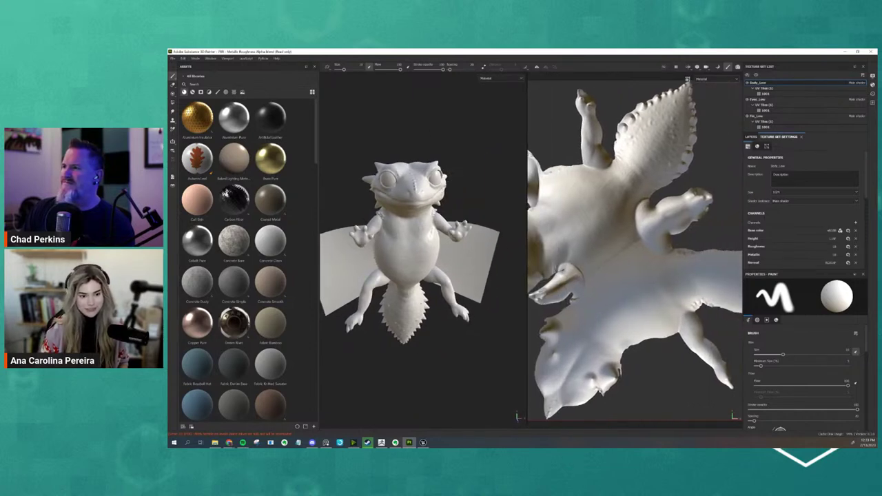
scroll(632, 256, down, 2)
scroll(628, 255, down, 2)
scroll(628, 256, up, 1)
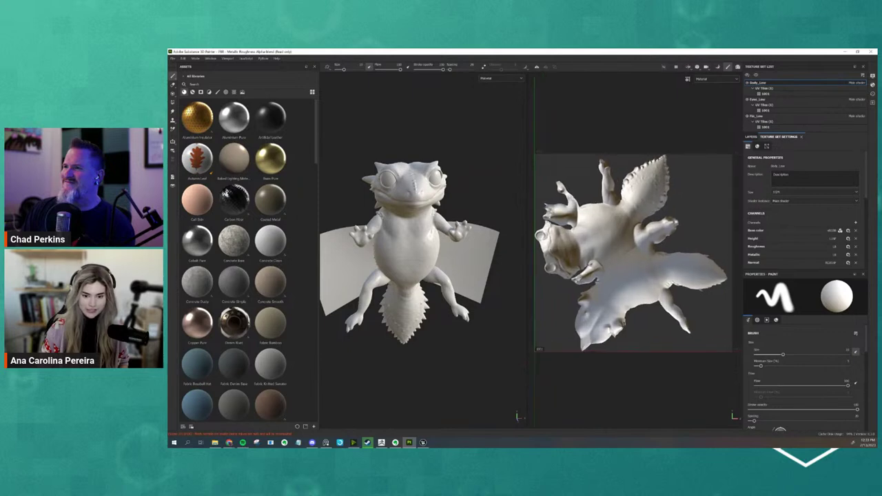
scroll(632, 267, up, 3)
scroll(632, 267, down, 1)
alt+middle_drag(633, 267, 662, 262)
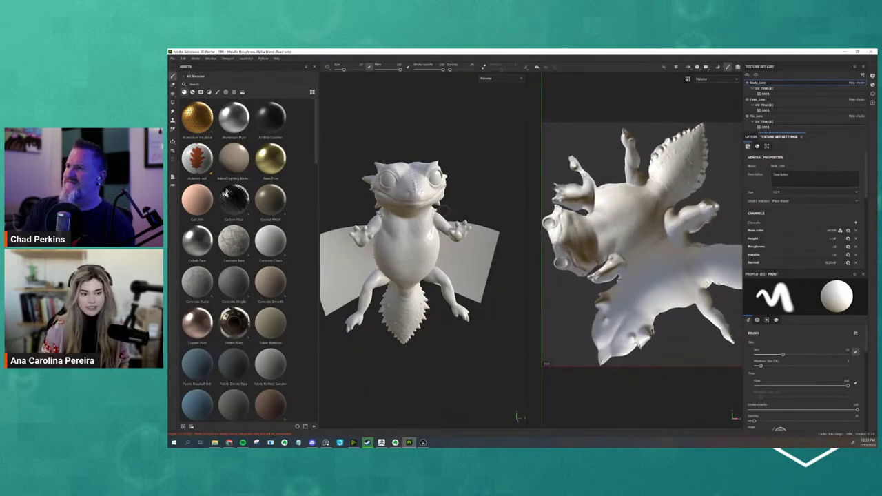
mouse_move(474, 204)
alt+mouse_down()
mouse_move(595, 202)
mouse_move(476, 207)
alt+mouse_up()
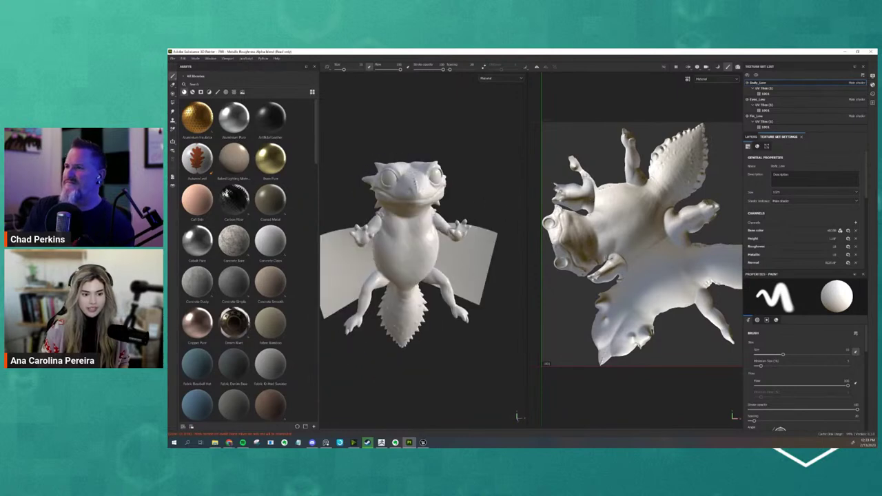
Step: Paint test strokes across the dragon's body in the 2D view and undo them
mouse_move(415, 173)
mouse_down()
mouse_move(427, 202)
mouse_move(390, 256)
mouse_up()
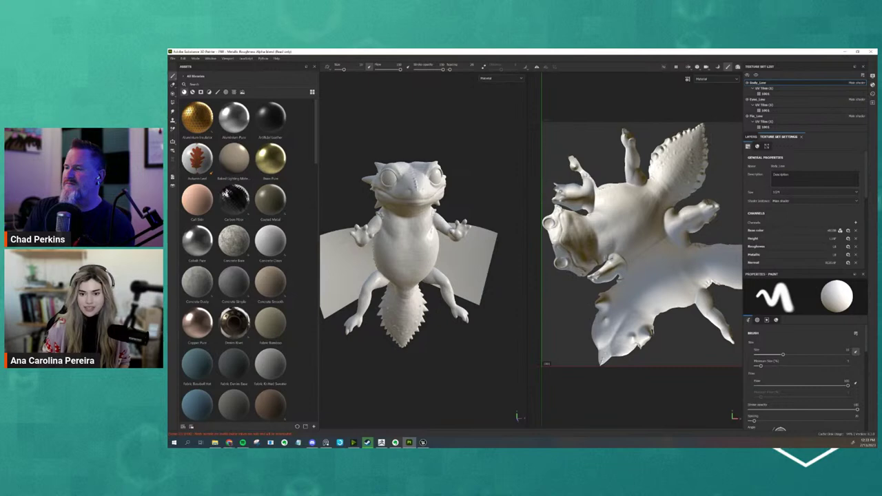
mouse_move(691, 147)
mouse_down()
mouse_move(643, 206)
mouse_move(636, 244)
mouse_move(664, 258)
mouse_move(725, 265)
mouse_move(582, 186)
mouse_up()
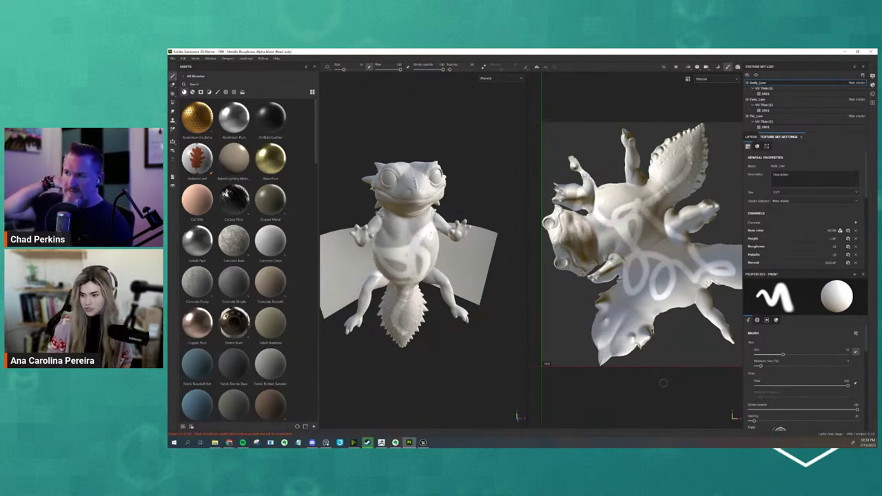
key(ctrl+z)
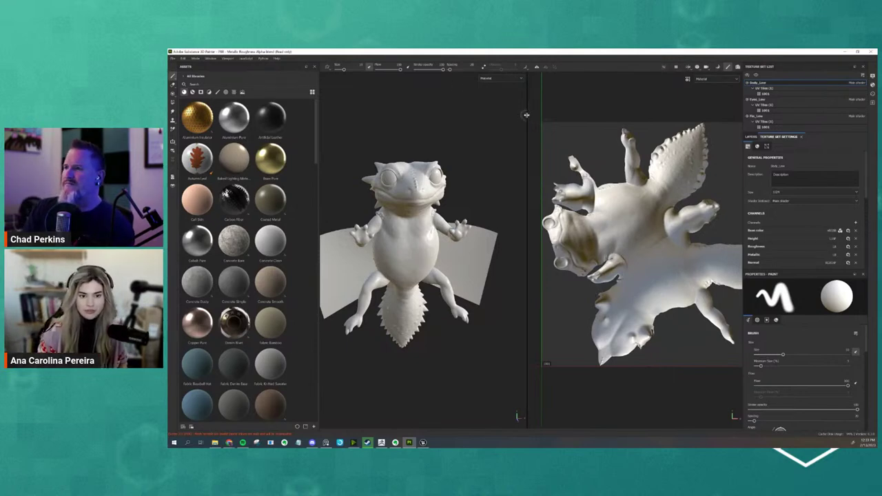
Step: Widen the 3D viewport and browse the materials, brushes and textures in the asset library
drag(541, 142, 686, 145)
alt+drag(613, 192, 531, 184)
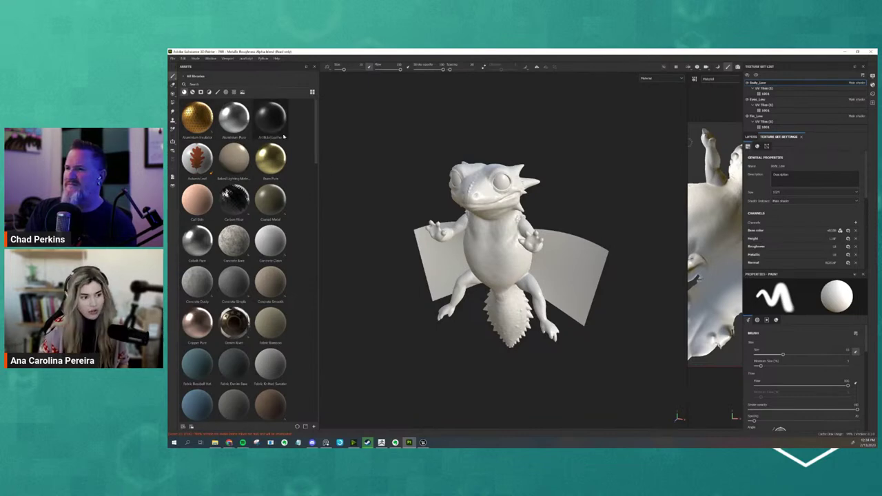
scroll(197, 255, down, 10)
scroll(235, 262, up, 10)
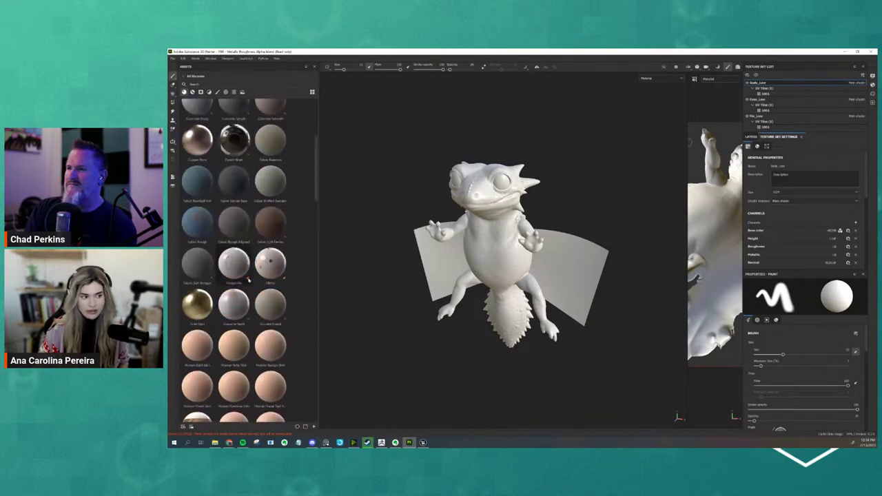
click(218, 92)
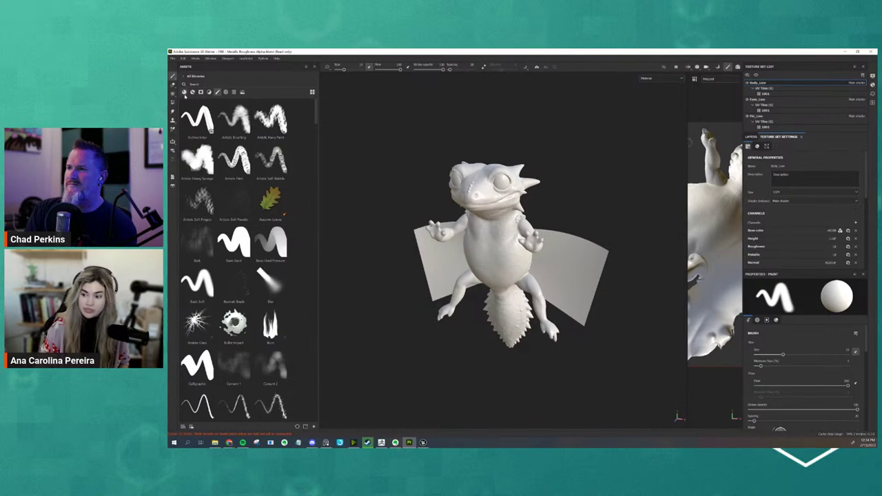
mouse_move(270, 159)
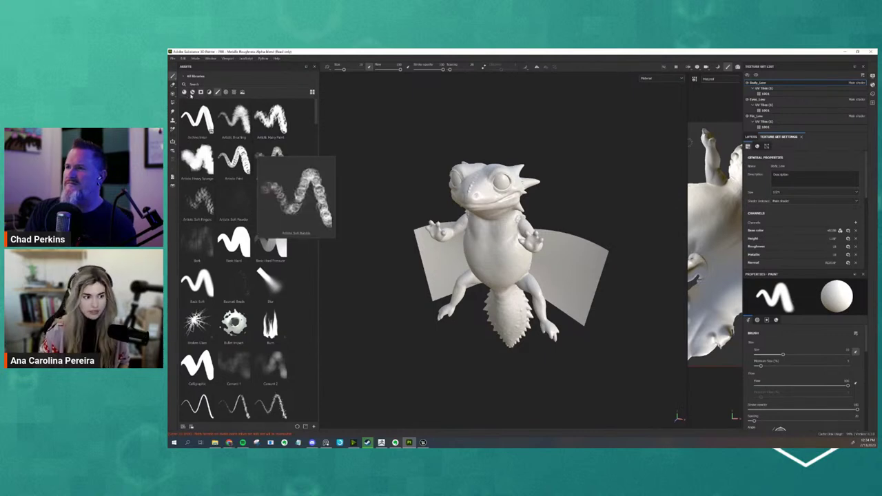
click(234, 93)
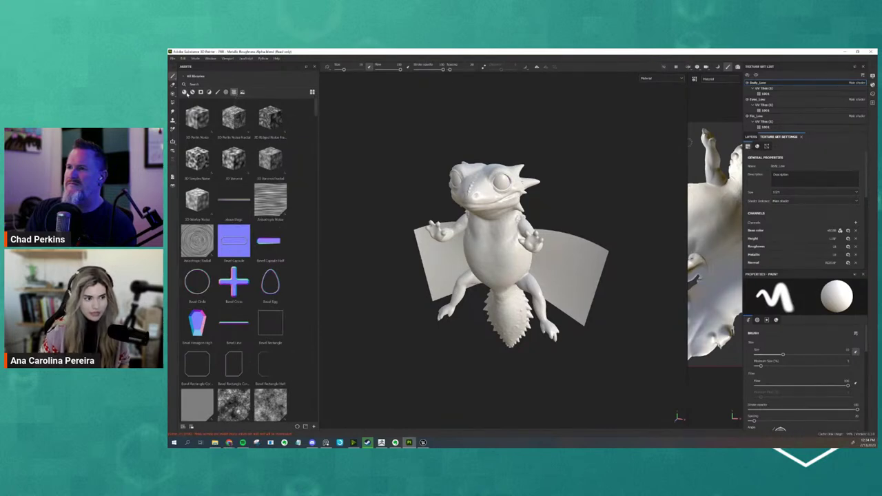
click(184, 92)
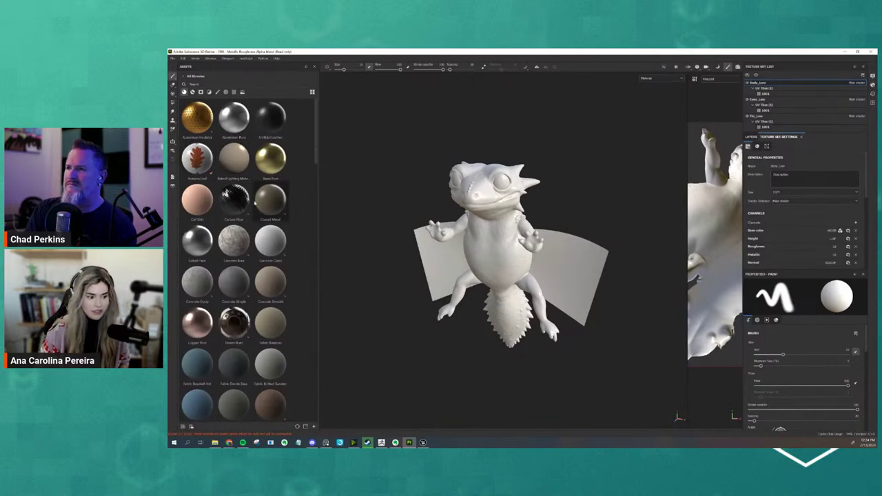
Step: Apply the Brass Pure material to the dragon's body as a test and undo it
drag(269, 162, 443, 180)
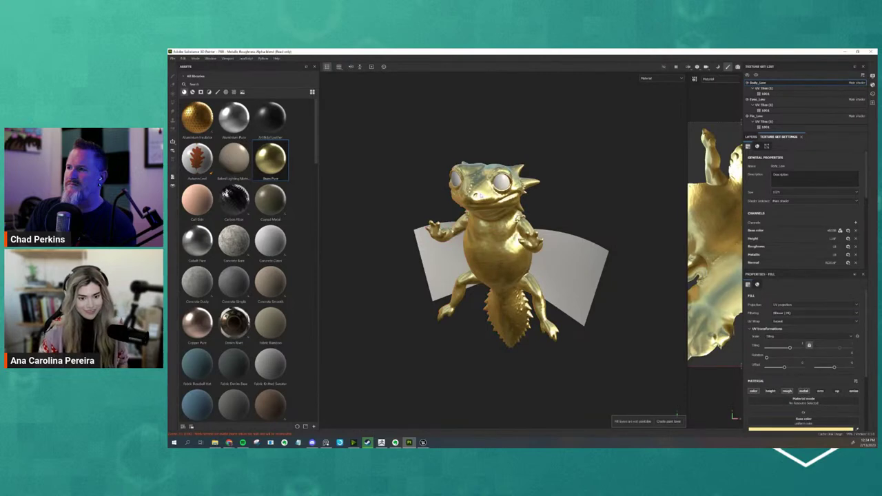
mouse_move(524, 331)
alt+mouse_down()
mouse_move(514, 338)
mouse_move(571, 351)
mouse_move(533, 345)
alt+mouse_up()
key(ctrl+z)
Step: Try the Rust Fine material on the dragon's body and undo it
scroll(281, 226, down, 6)
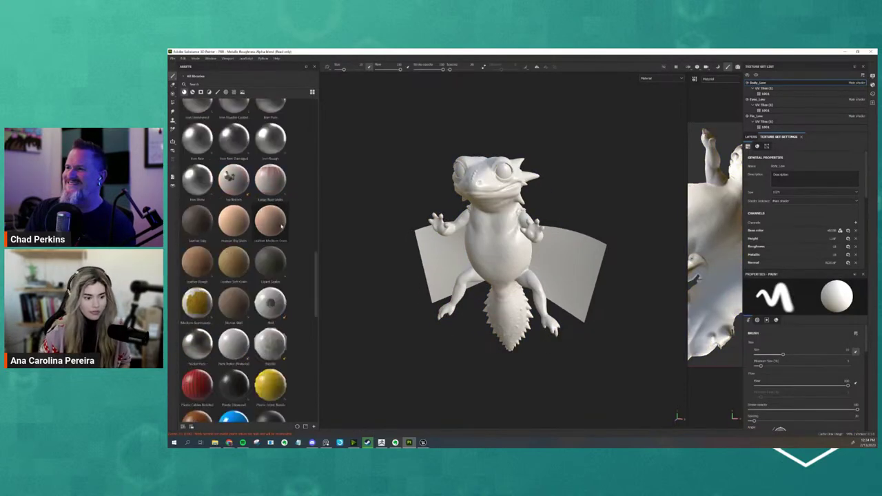
scroll(281, 219, down, 8)
drag(270, 157, 471, 201)
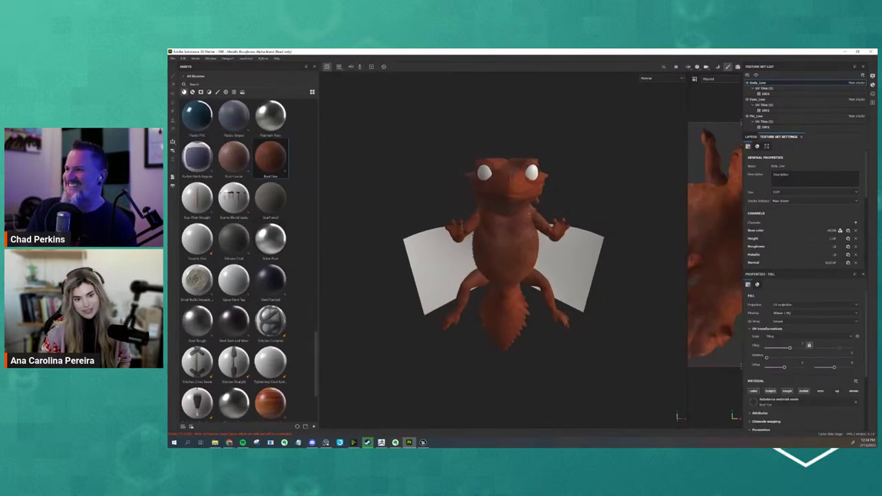
key(ctrl+z)
Step: Try a steel smart material on the dragon's body and undo it
click(193, 92)
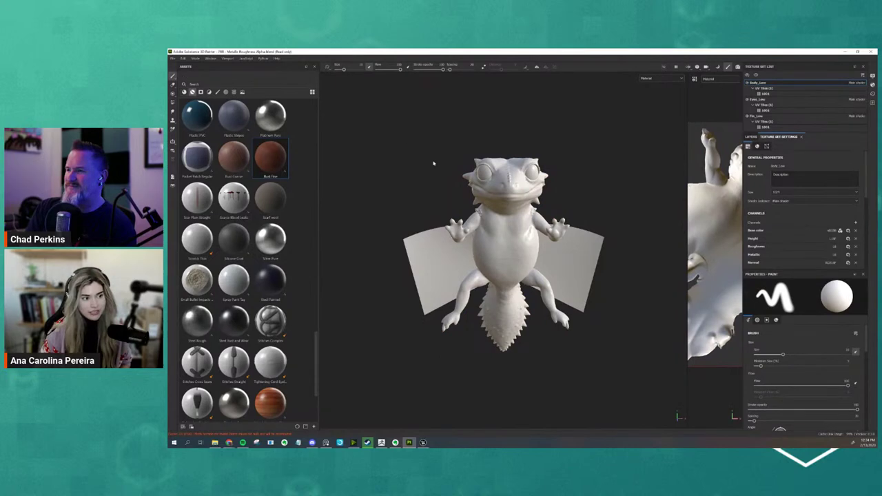
alt+drag(503, 255, 475, 259)
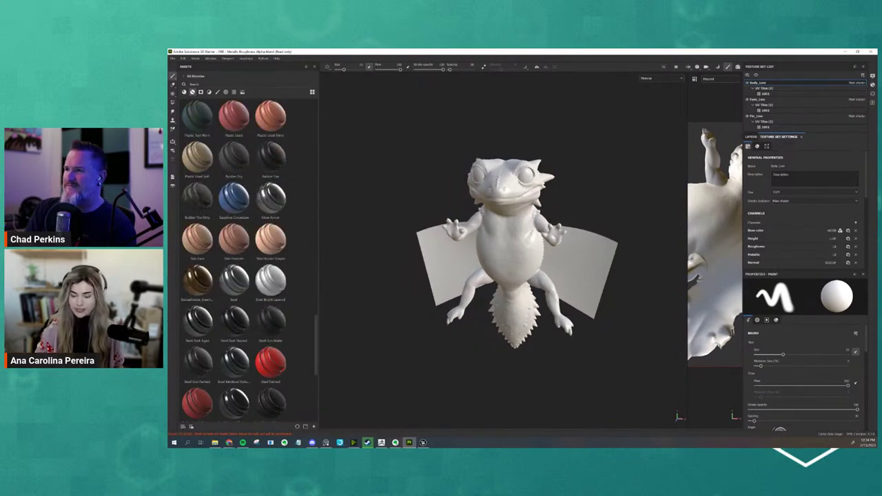
scroll(277, 195, down, 3)
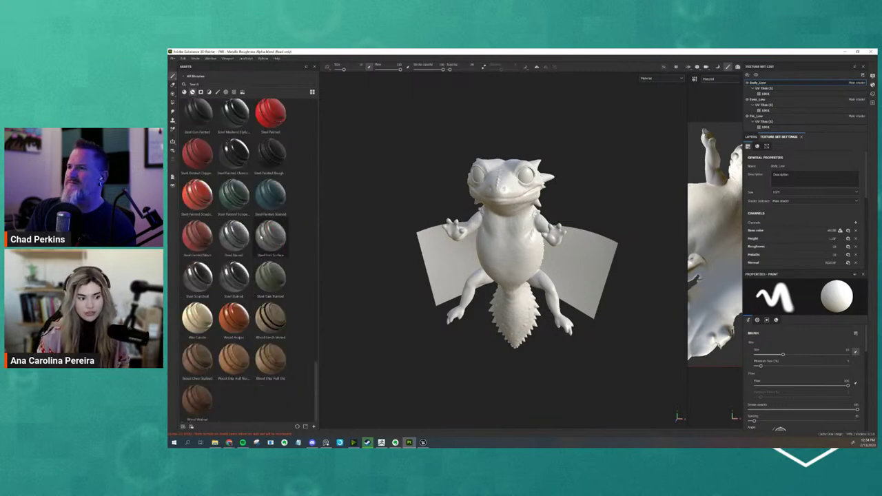
mouse_move(271, 239)
mouse_down()
mouse_move(462, 215)
mouse_move(491, 201)
mouse_up()
alt+drag(611, 205, 569, 194)
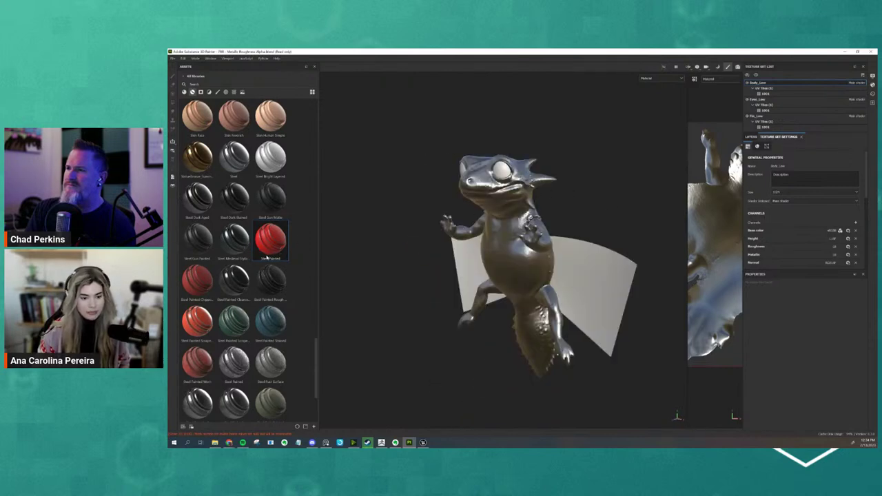
alt+drag(407, 290, 433, 285)
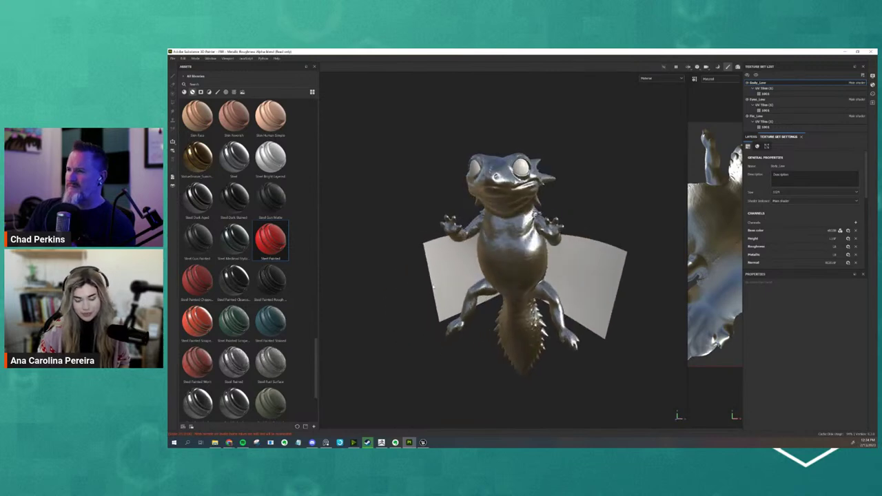
key(ctrl+z)
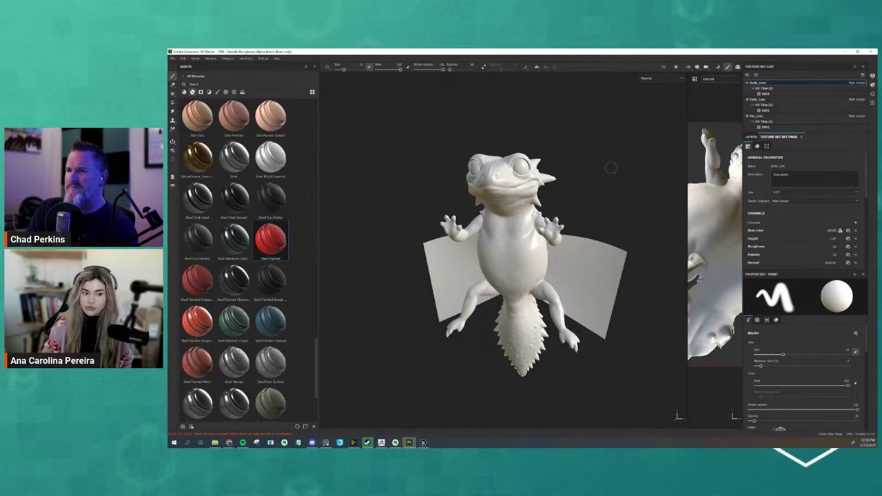
alt+drag(566, 215, 529, 254)
alt+drag(411, 228, 588, 223)
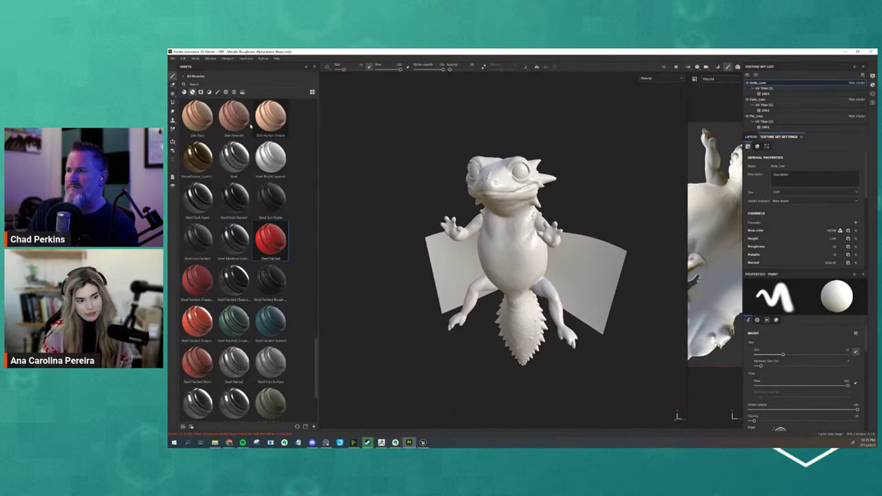
mouse_move(205, 389)
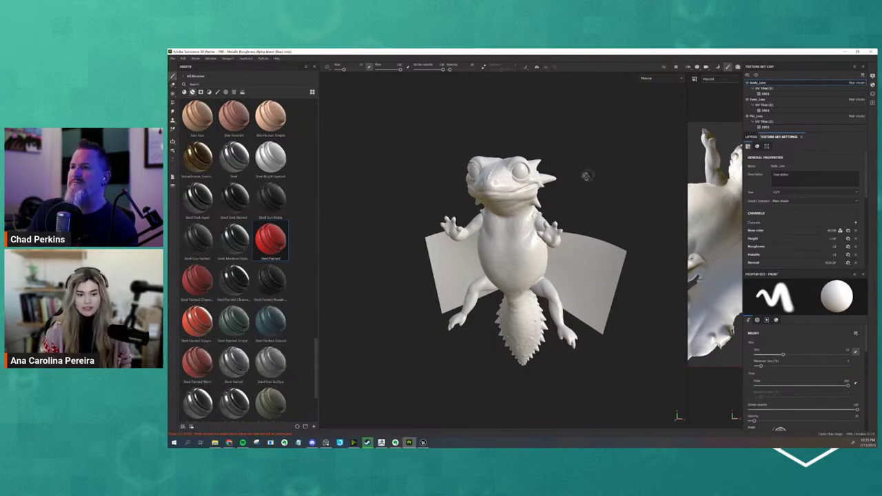
alt+drag(585, 176, 635, 205)
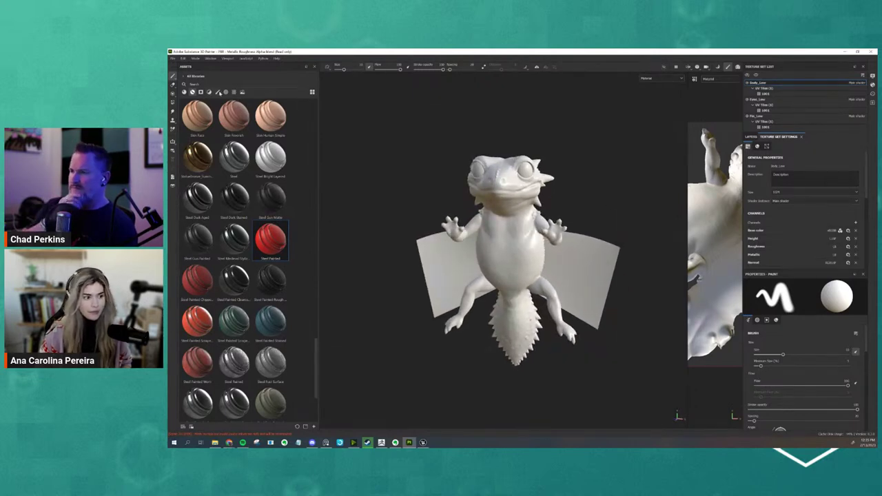
alt+middle_drag(597, 168, 586, 172)
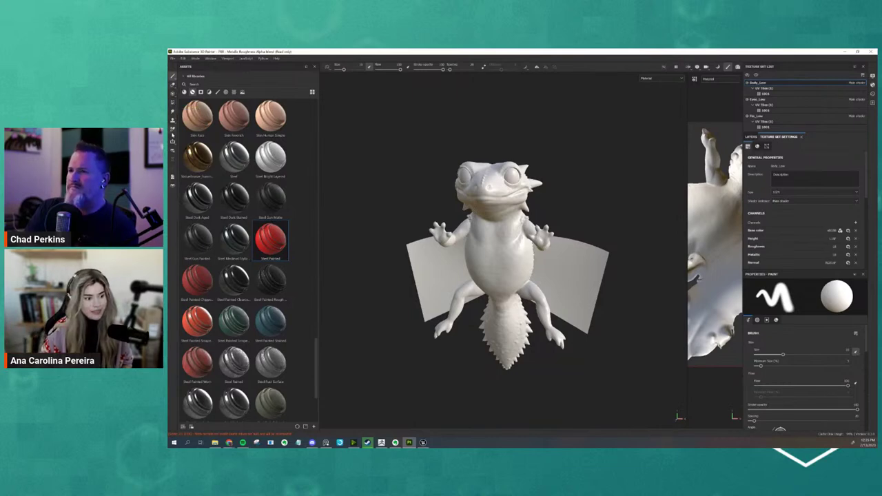
alt+drag(526, 129, 536, 144)
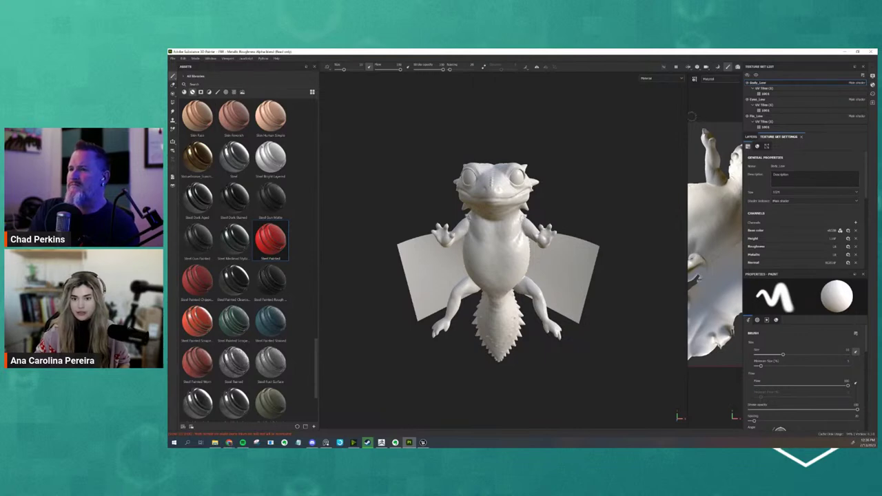
Step: Enlarge the 2D view and examine the UV layouts of the eyes, wings and body texture sets
drag(686, 116, 610, 115)
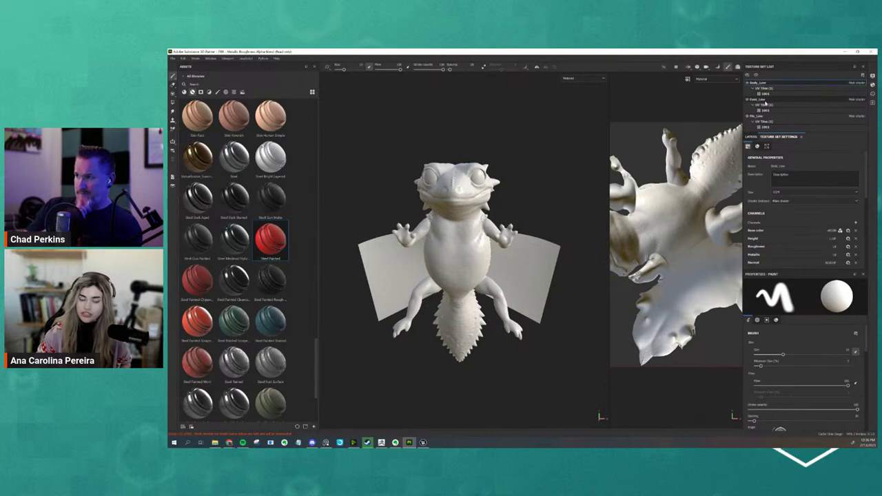
mouse_move(536, 207)
alt+mouse_down()
mouse_move(528, 204)
mouse_move(537, 202)
alt+mouse_up()
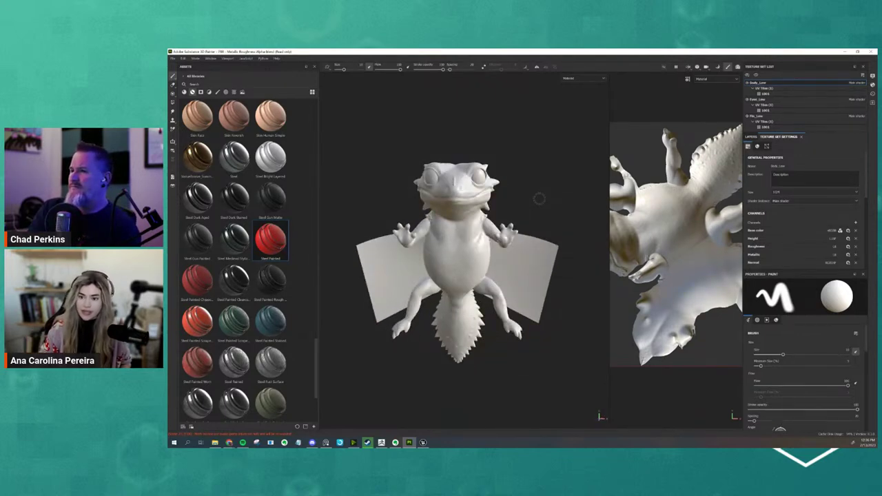
click(761, 100)
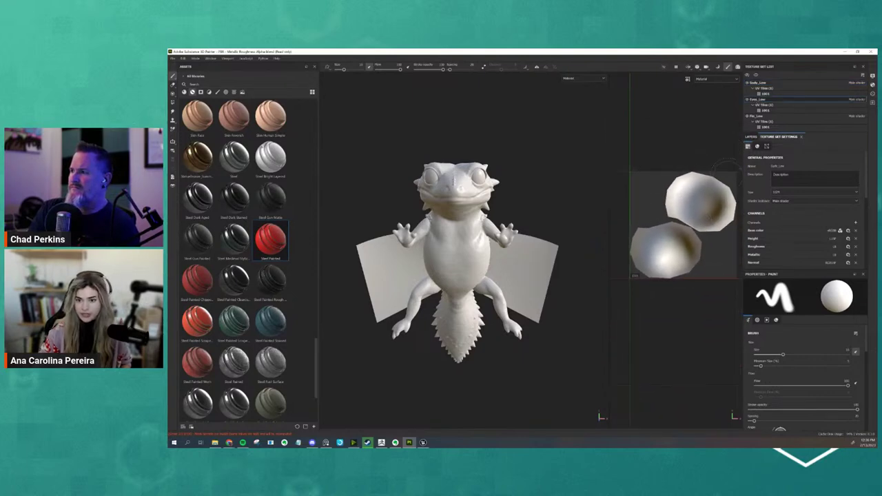
click(773, 117)
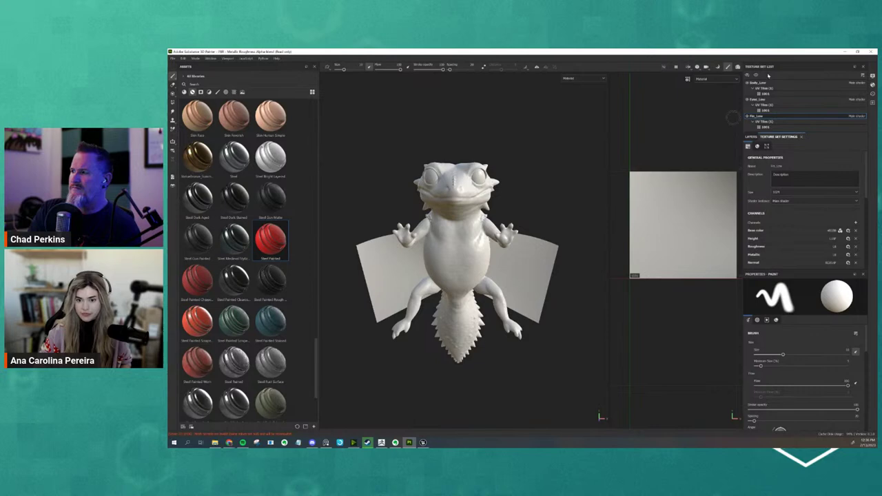
click(762, 83)
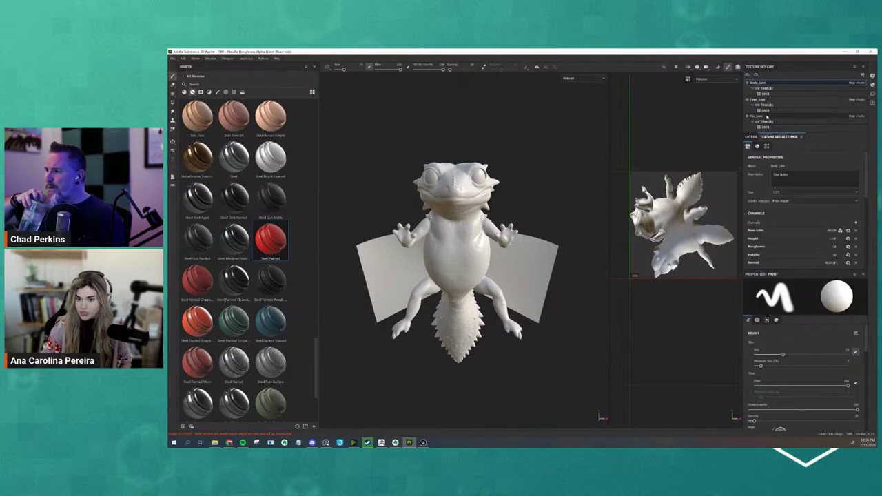
Step: Add a fill layer to the Body_Low texture set and make its base color bright red
click(751, 137)
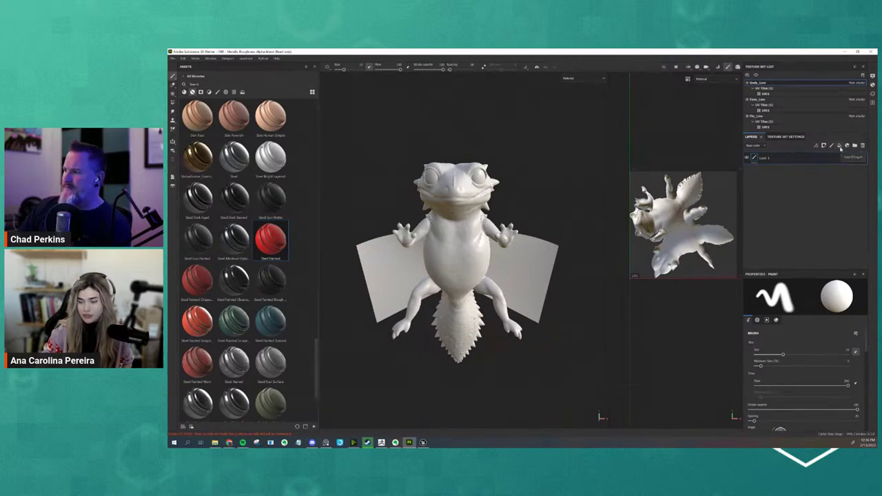
click(840, 147)
scroll(803, 355, down, 1)
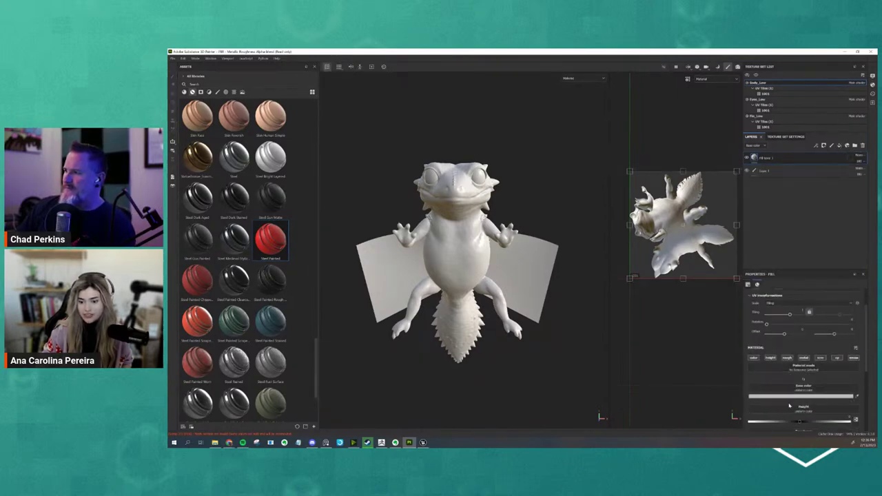
click(771, 397)
click(848, 357)
click(578, 381)
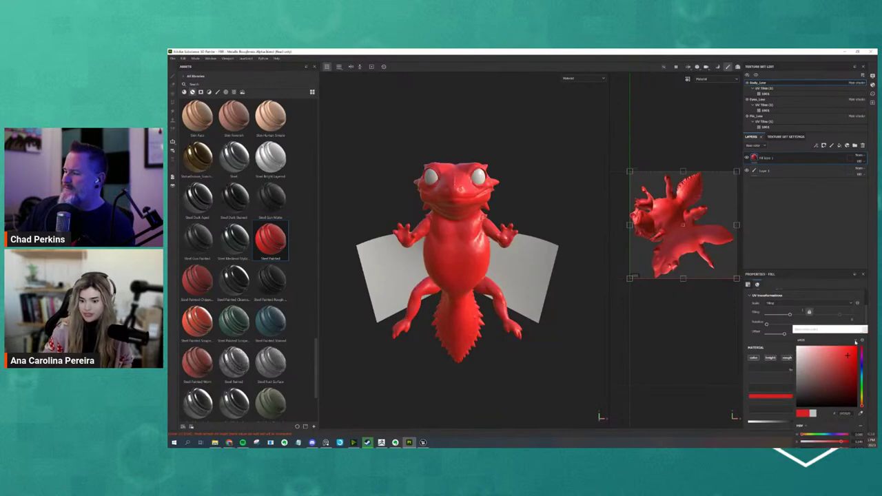
drag(849, 331, 823, 321)
click(841, 321)
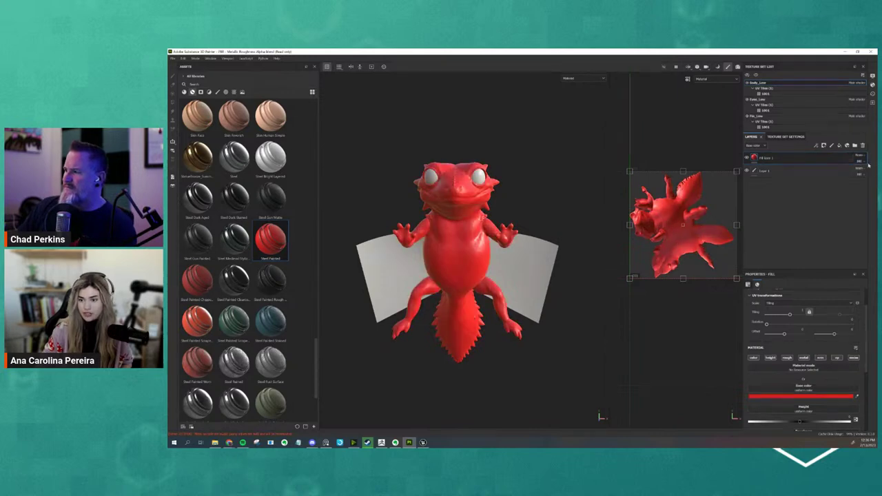
Step: Set the red fill layer's blending mode to Multiply at full opacity
click(863, 158)
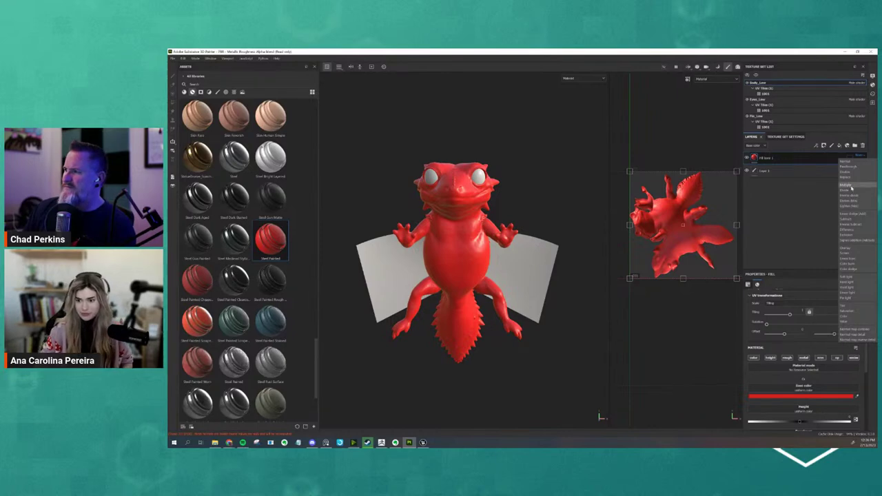
click(850, 186)
click(864, 162)
mouse_move(871, 172)
mouse_down()
mouse_move(856, 173)
mouse_move(874, 172)
mouse_up()
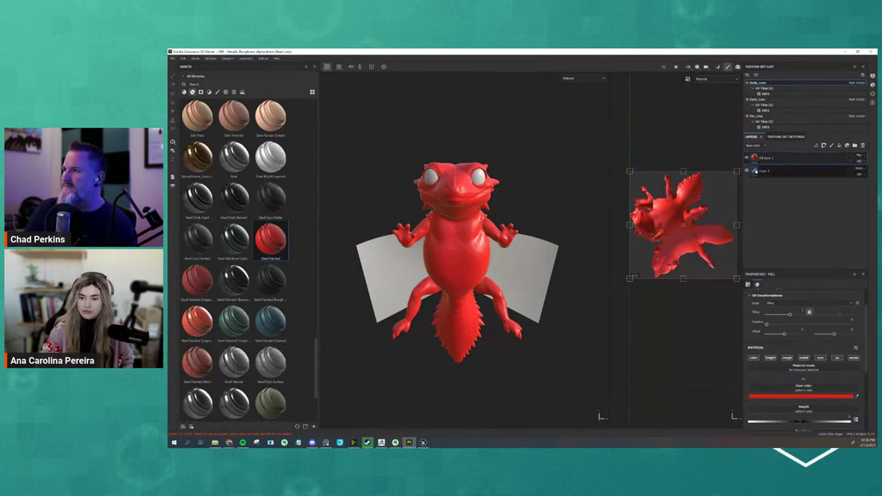
alt+drag(570, 158, 531, 190)
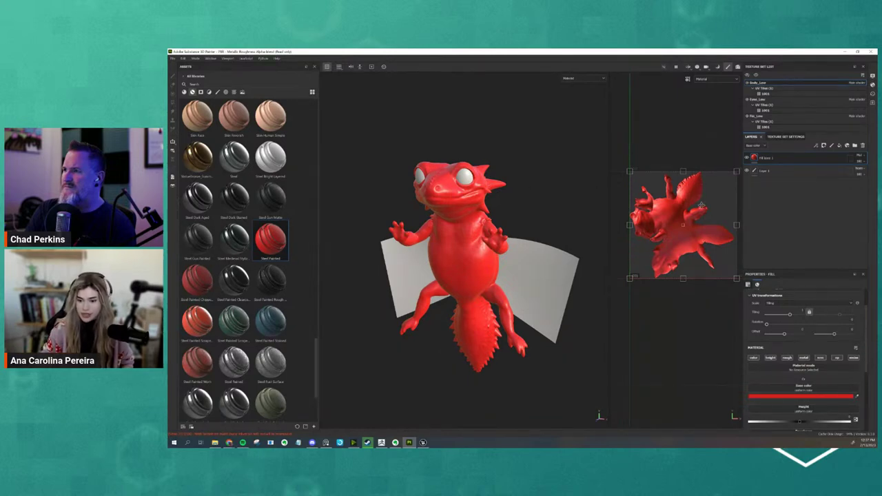
Step: Set the red fill layer's roughness to about 0.5 and its metallic value to about 0.93
scroll(805, 380, up, 2)
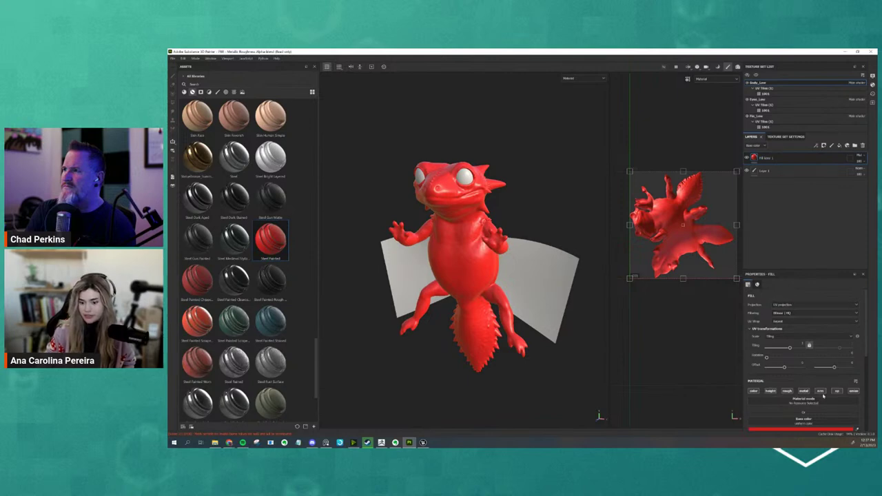
scroll(823, 396, down, 3)
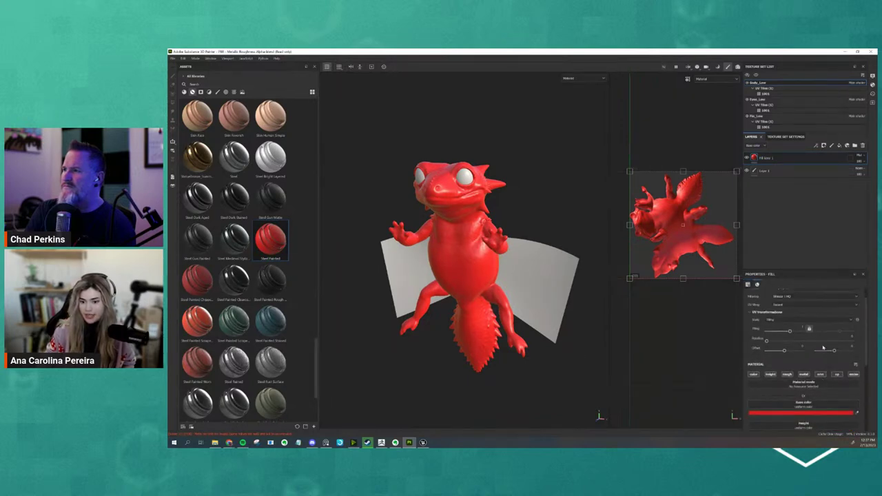
scroll(870, 339, down, 2)
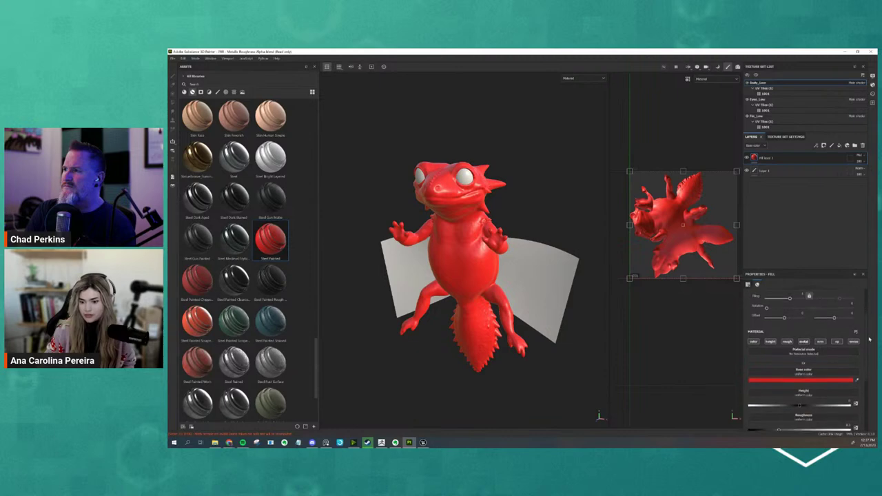
scroll(870, 339, down, 2)
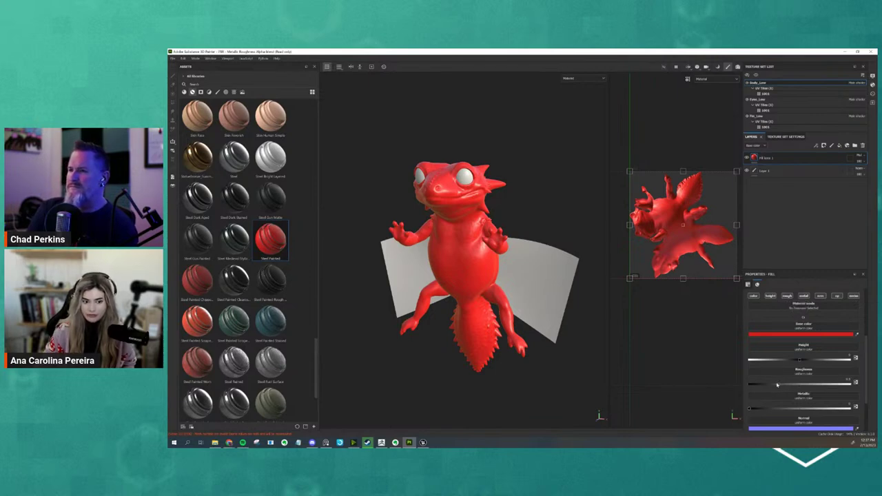
drag(779, 384, 744, 386)
drag(835, 388, 845, 412)
scroll(824, 394, down, 2)
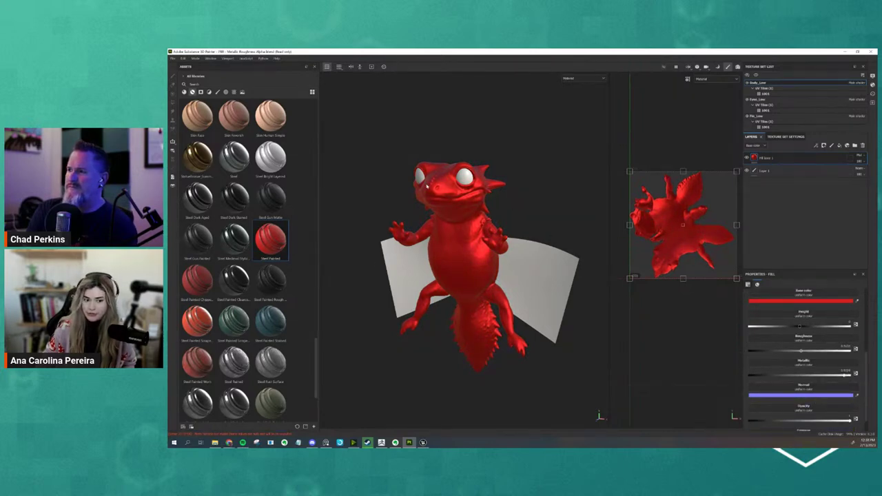
Step: Assign the Grid Crossed texture from the texture library to the red fill layer's Normal channel
click(234, 91)
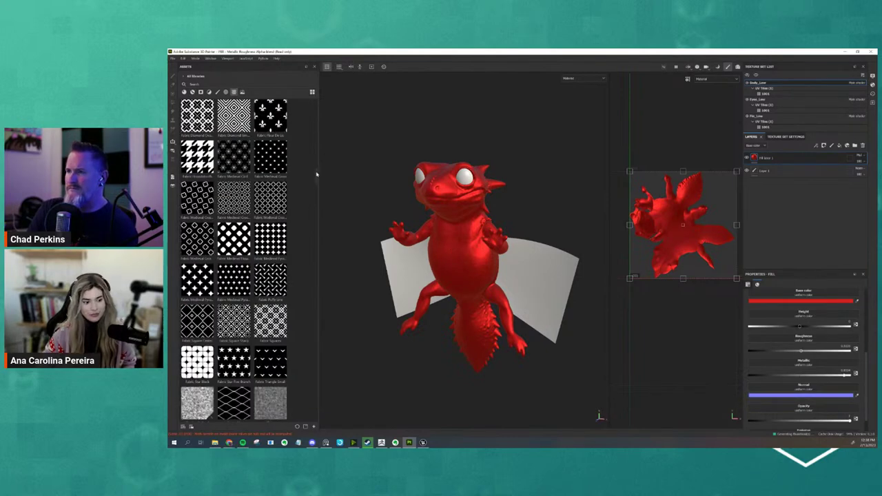
drag(317, 176, 319, 207)
scroll(260, 148, down, 5)
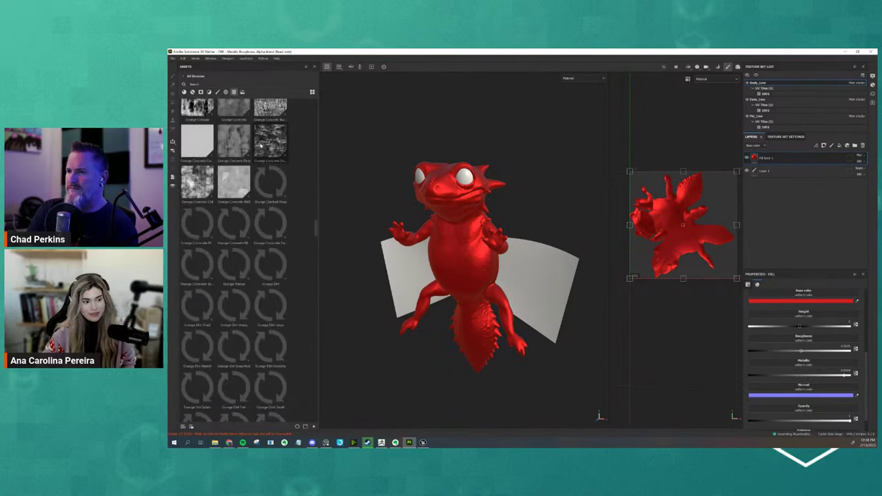
drag(233, 145, 825, 390)
alt+drag(464, 374, 586, 352)
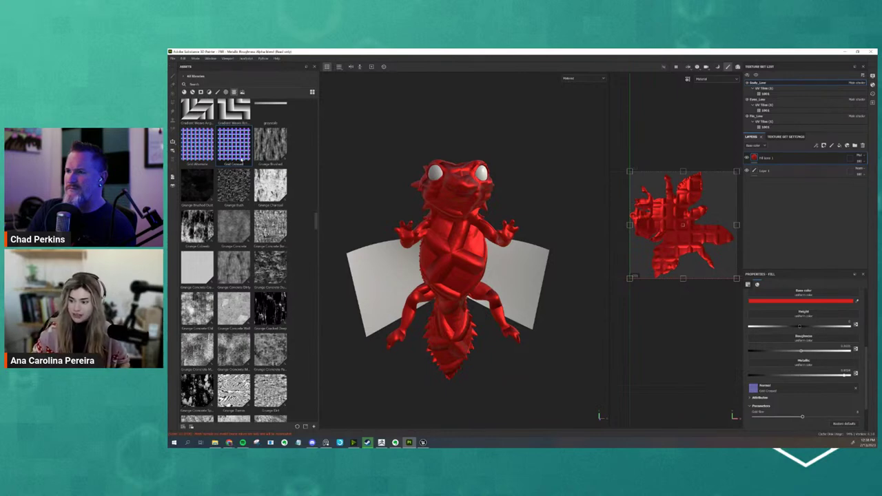
alt+drag(403, 221, 475, 252)
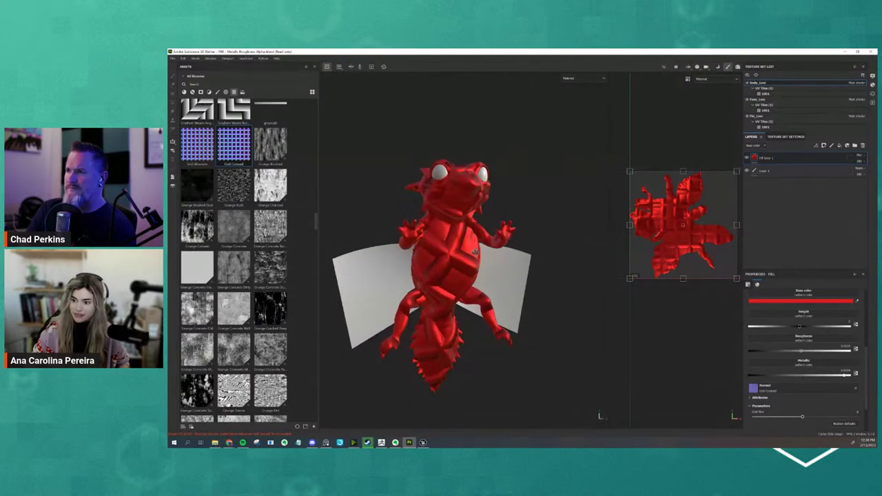
Step: Remove the Grid Crossed texture from the fill layer's Normal channel and assign it again to compare the surface
click(858, 389)
alt+drag(522, 358, 495, 338)
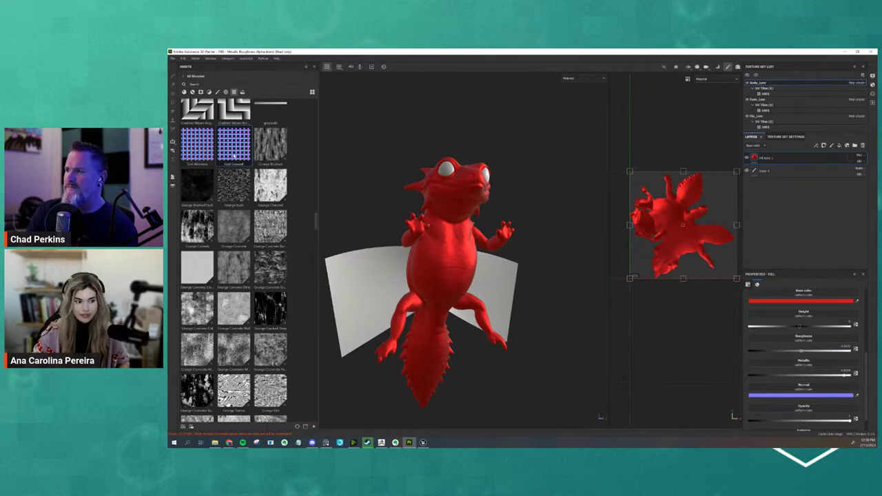
drag(234, 145, 800, 389)
alt+drag(519, 276, 504, 300)
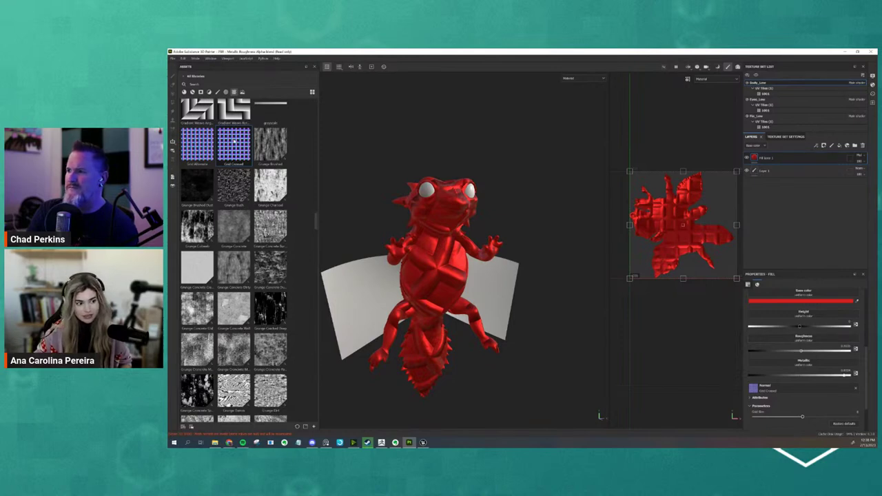
alt+drag(536, 245, 478, 341)
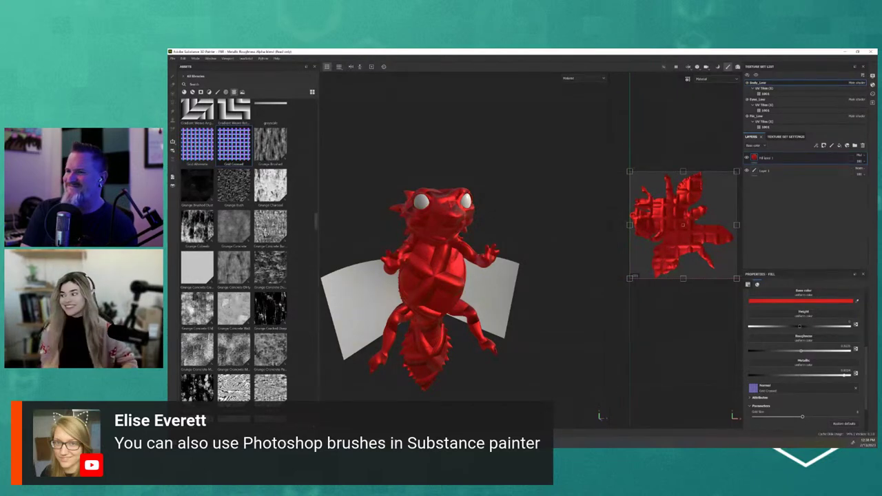
Step: Try a bright red Emissive color on the fill layer, and reset it to black
alt+drag(503, 305, 470, 310)
scroll(807, 378, down, 3)
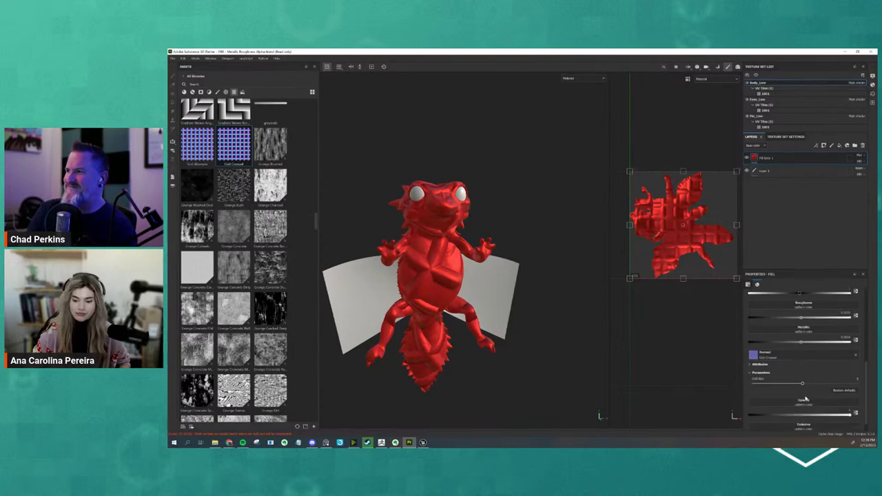
drag(812, 401, 876, 399)
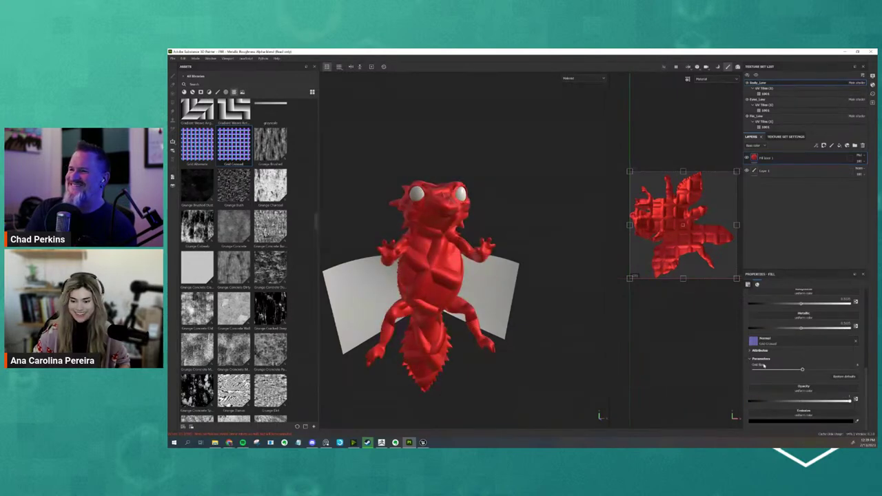
click(797, 421)
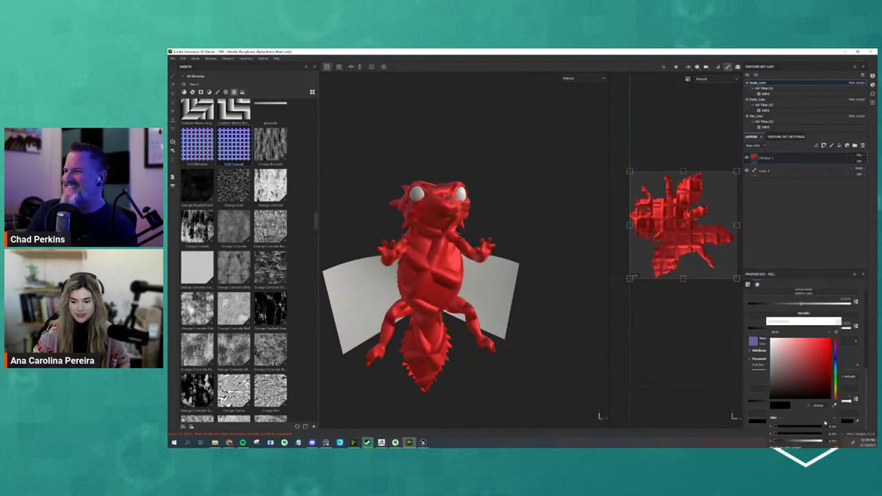
click(808, 335)
drag(808, 336, 836, 325)
drag(836, 357, 838, 326)
click(838, 323)
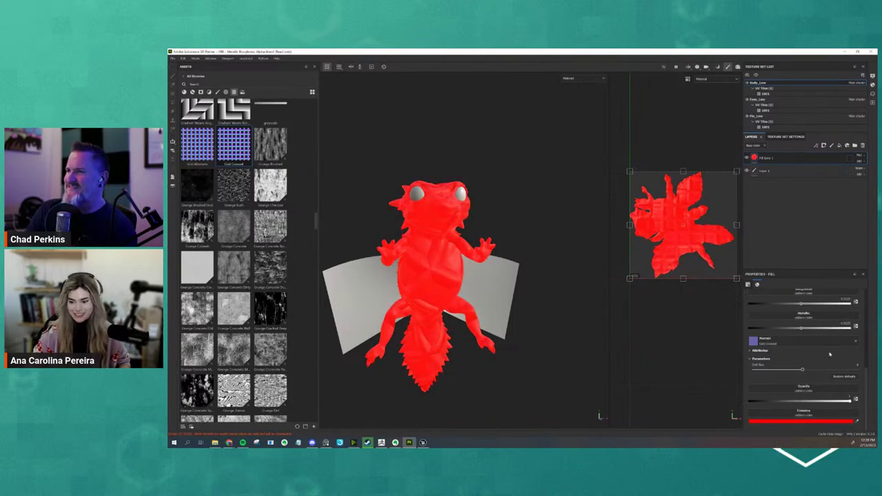
click(803, 422)
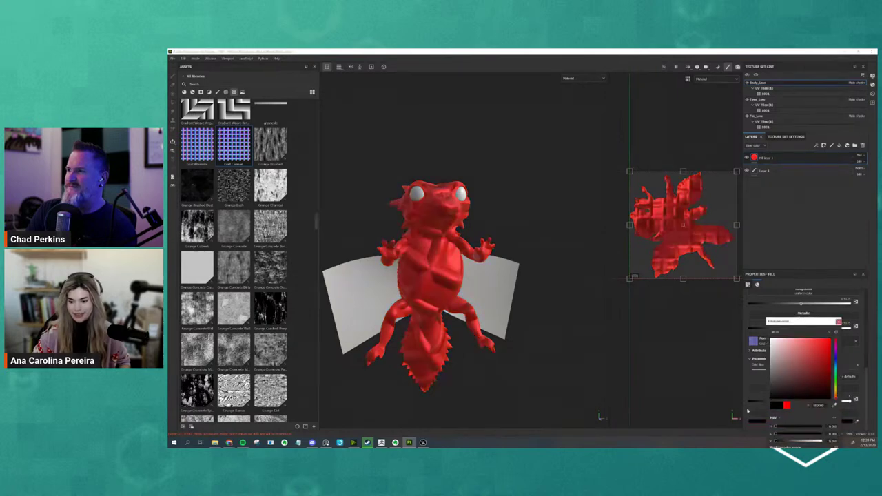
click(839, 322)
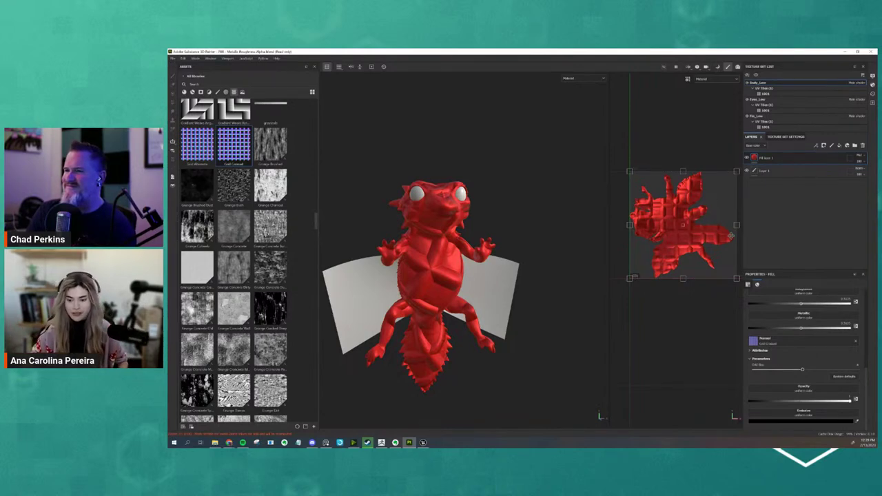
Step: Disable the fill layer's height, roughness, metallic, normal, opacity and emissive channels so that only the color channel stays active
scroll(803, 373, up, 5)
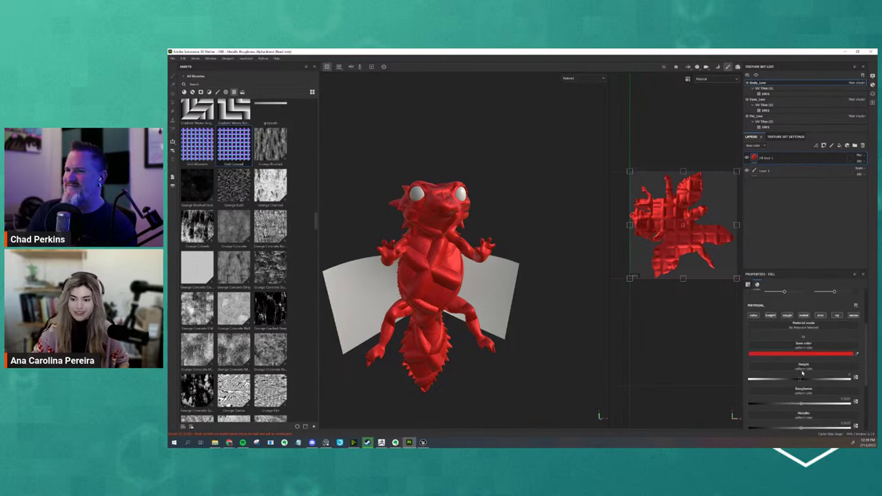
click(770, 316)
click(788, 315)
click(804, 315)
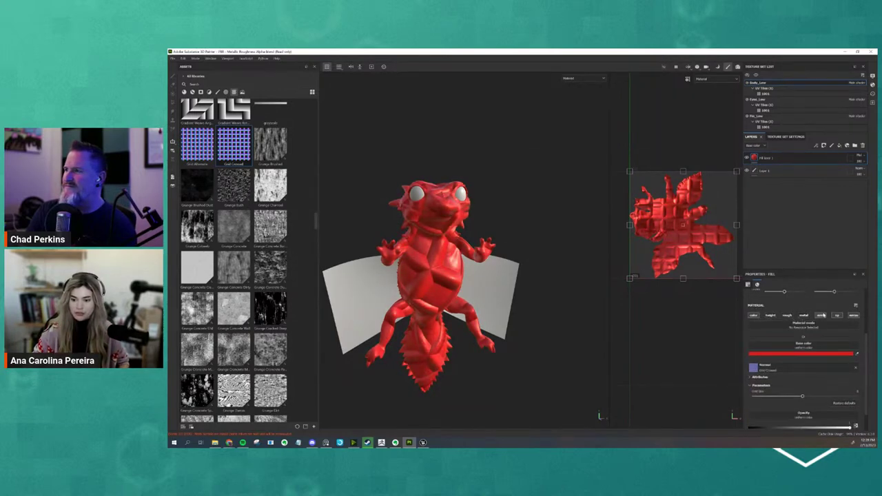
click(820, 316)
click(837, 316)
click(853, 316)
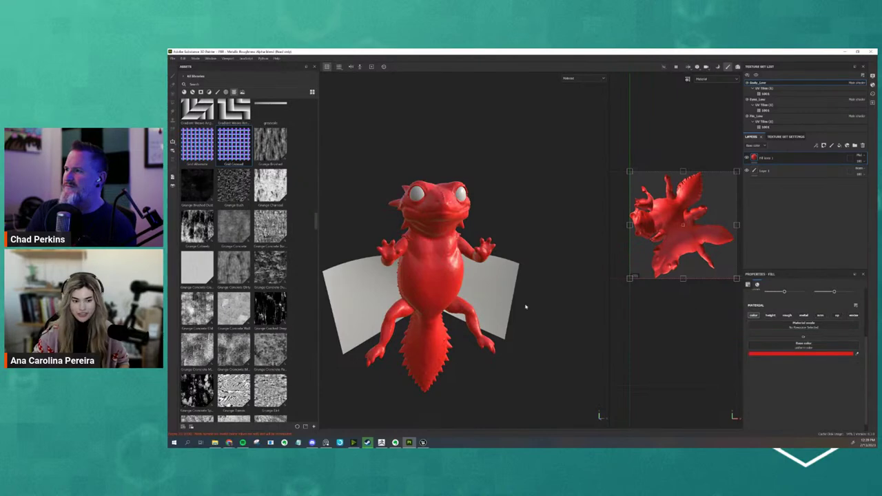
Step: Change the fill layer's base color to a dark red and view the dragon from several angles
alt+drag(559, 367, 482, 375)
click(799, 354)
click(789, 368)
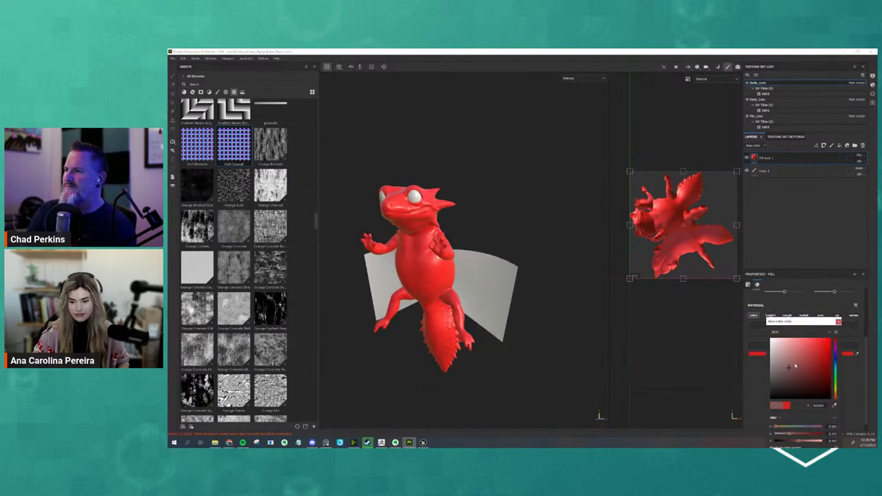
drag(795, 366, 830, 374)
alt+drag(516, 381, 586, 383)
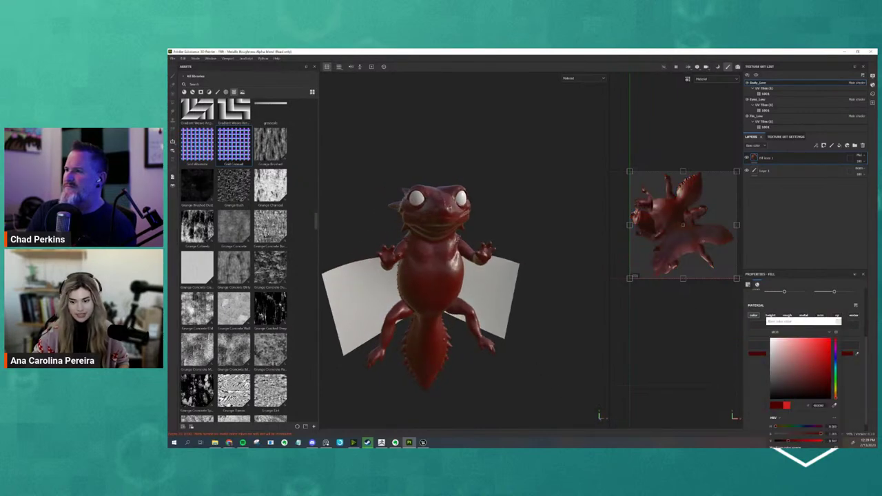
click(838, 321)
alt+drag(506, 335, 447, 273)
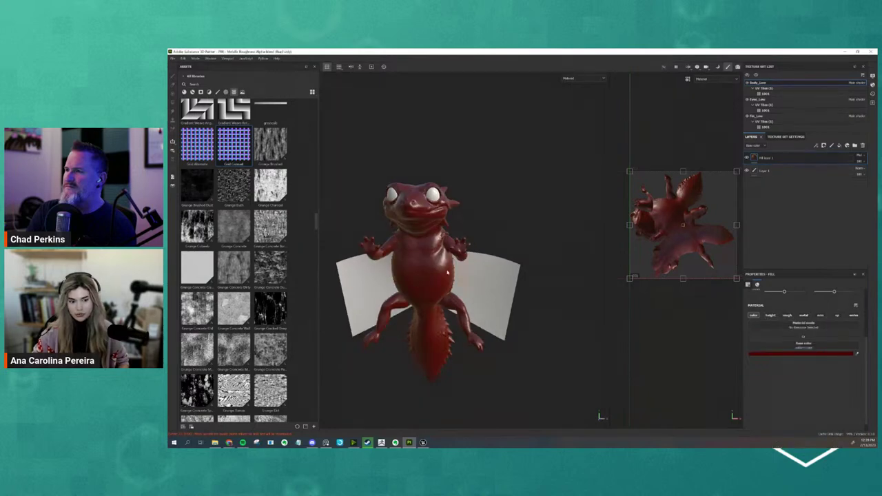
alt+drag(513, 301, 491, 308)
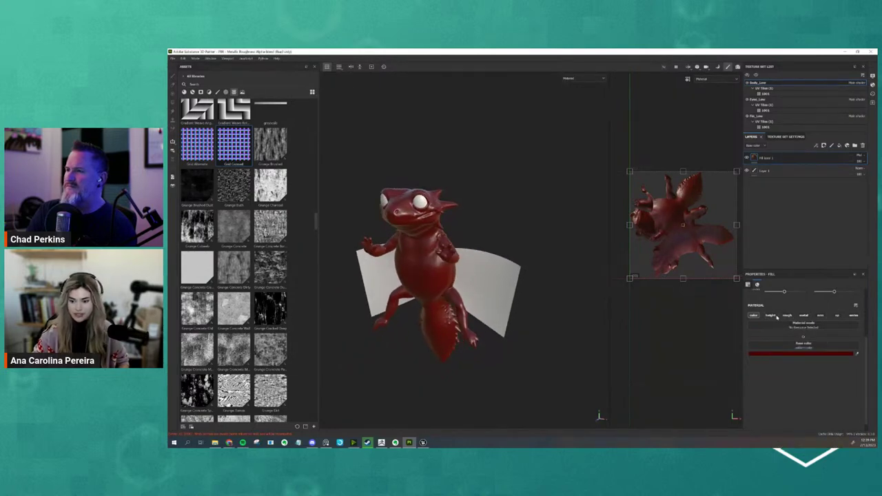
Step: Re-enable all of the fill layer's disabled material channels alongside the color channel
click(771, 315)
click(787, 315)
click(804, 315)
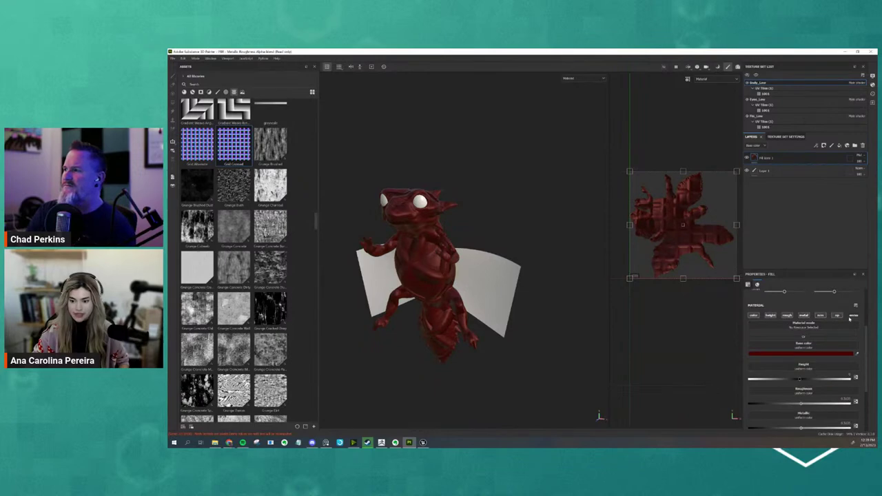
Step: Increase the fill layer's UV tiling for a scale-like pattern and rotate the pattern to about 57 degrees
scroll(825, 328, up, 3)
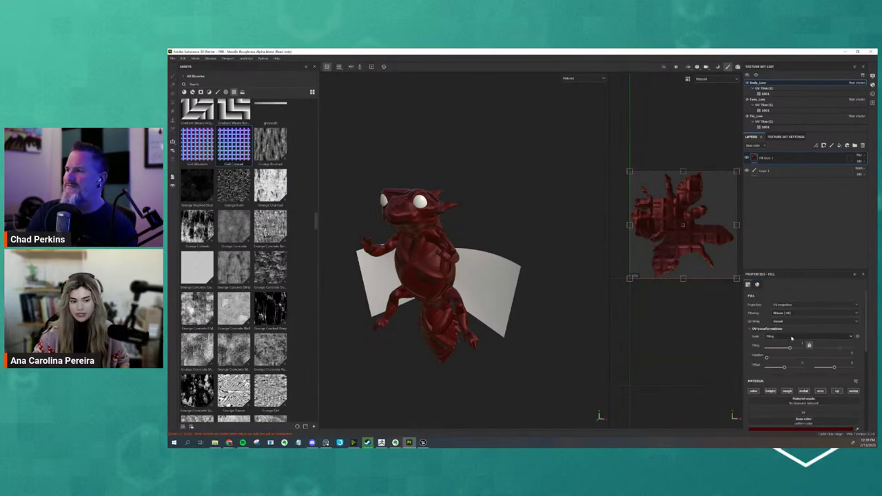
alt+drag(530, 341, 591, 343)
drag(790, 348, 797, 348)
alt+drag(508, 354, 657, 345)
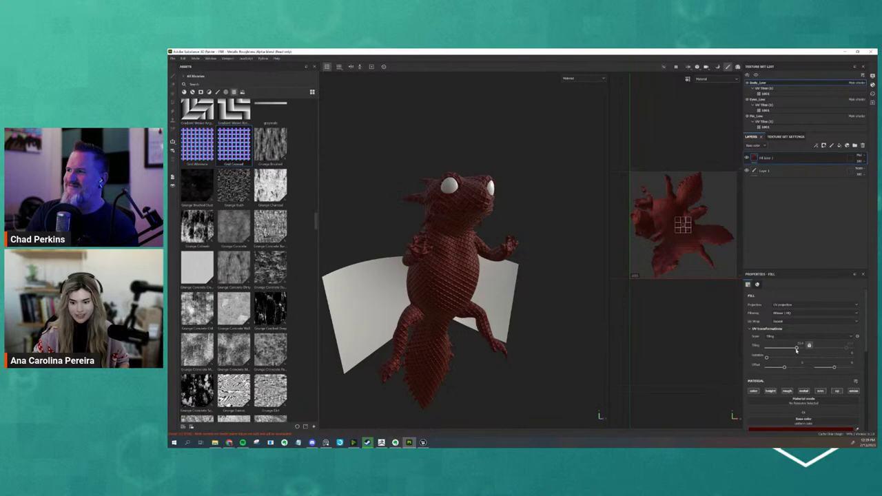
mouse_move(797, 349)
mouse_down()
mouse_move(781, 358)
mouse_move(836, 355)
mouse_move(781, 352)
mouse_up()
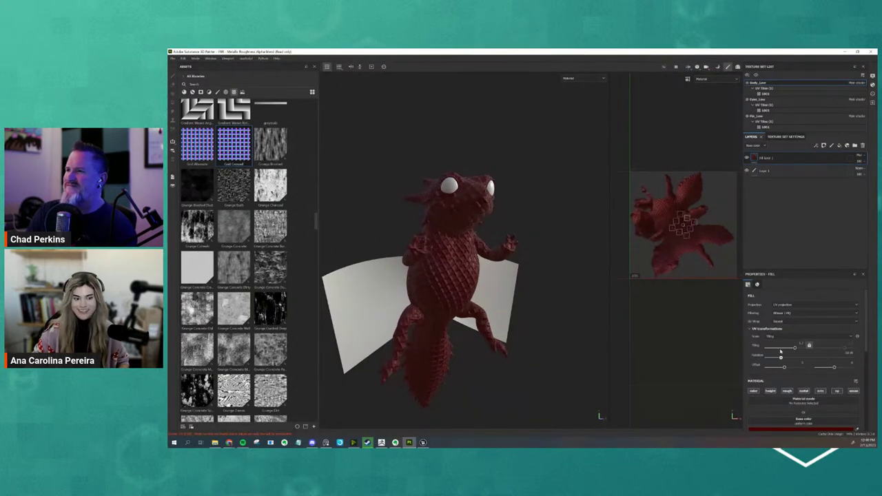
alt+drag(545, 295, 552, 316)
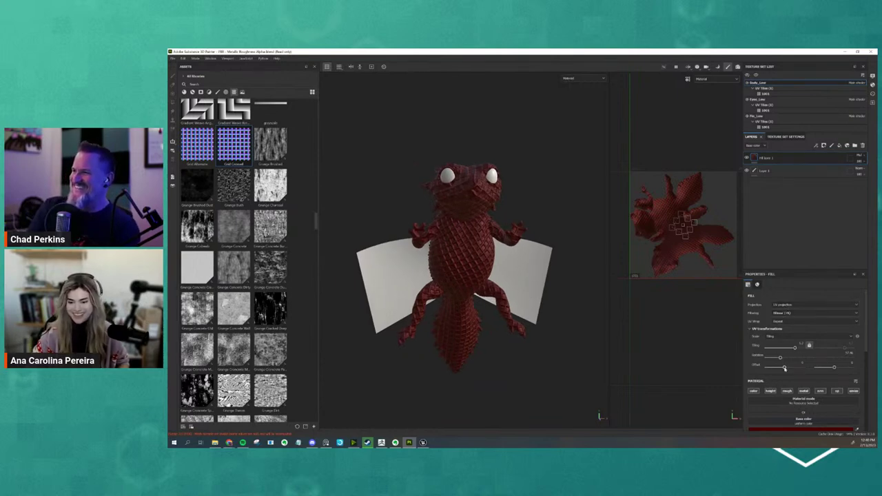
Step: Try shifting the fill pattern's horizontal UV offset, and undo the shift
drag(784, 368, 788, 367)
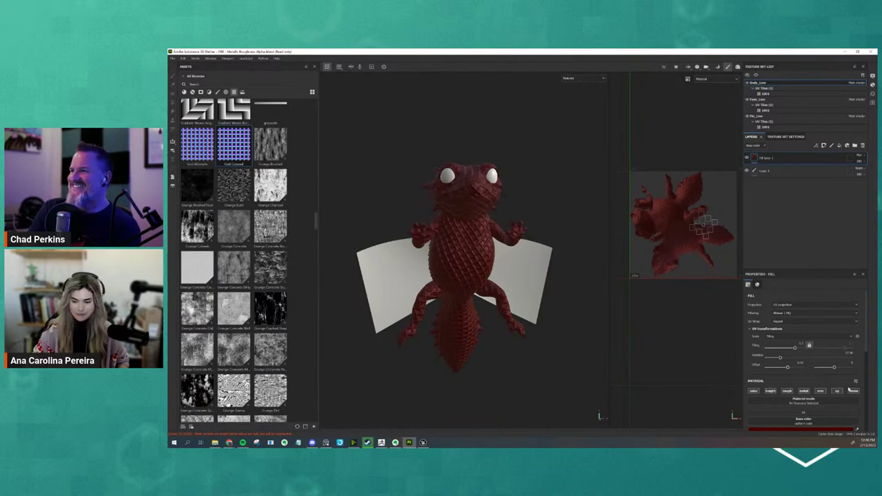
key(ctrl+z)
scroll(820, 386, down, 1)
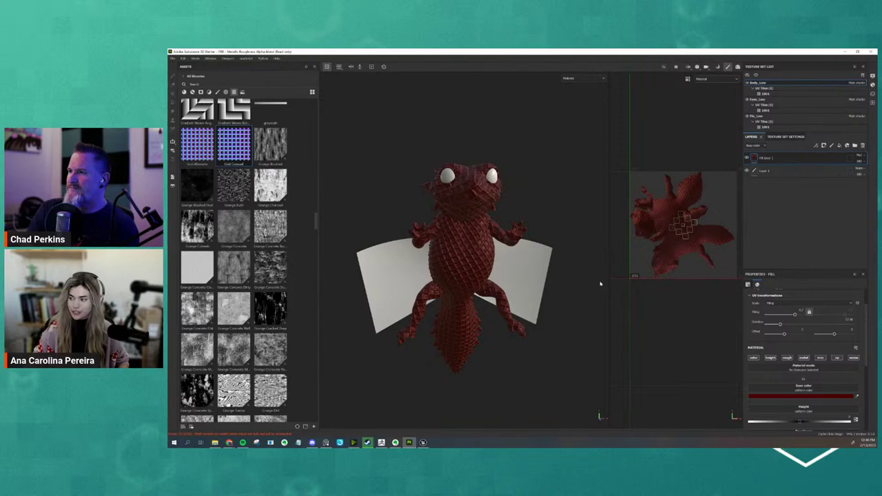
Step: Delete the dark red fill layer from the body's layer stack, keeping only the base paint layer
alt+drag(508, 129, 524, 148)
click(863, 146)
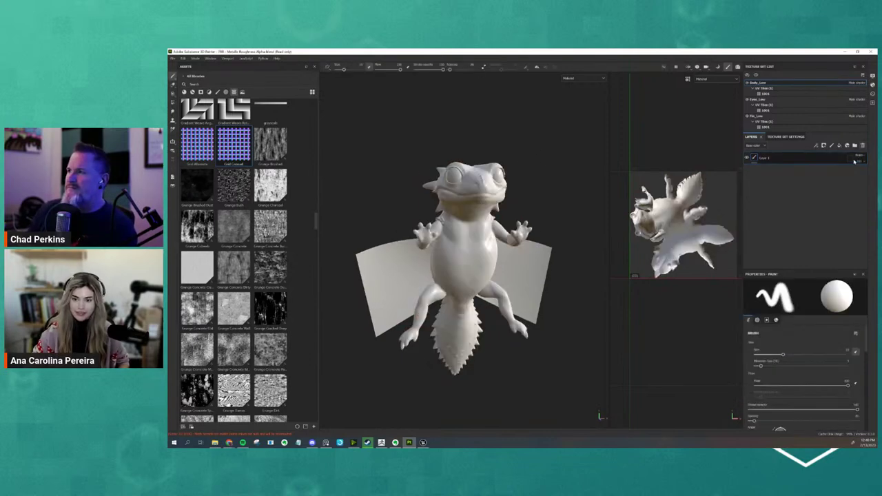
mouse_move(527, 202)
alt+mouse_down()
mouse_move(506, 202)
mouse_move(505, 168)
mouse_move(513, 203)
alt+mouse_up()
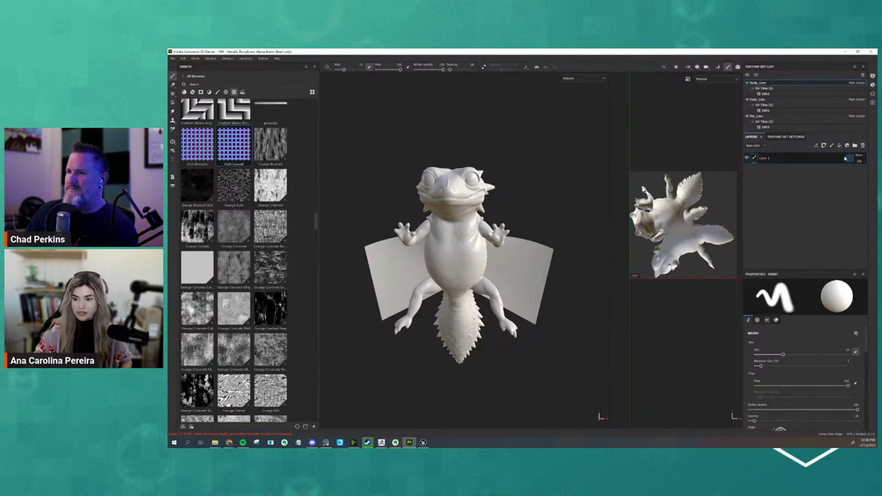
Step: Examine the Body_Low texture set's channels, mixing options and list of mesh map slots in the texture set settings
click(786, 137)
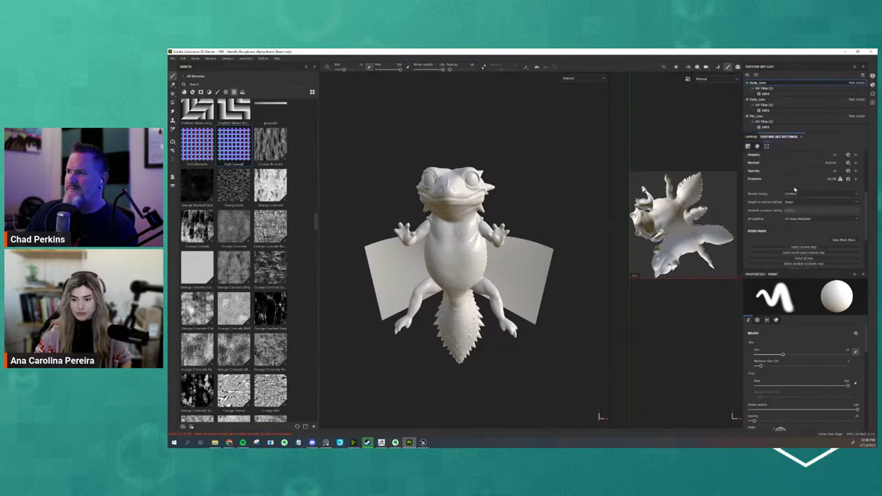
click(759, 137)
click(789, 136)
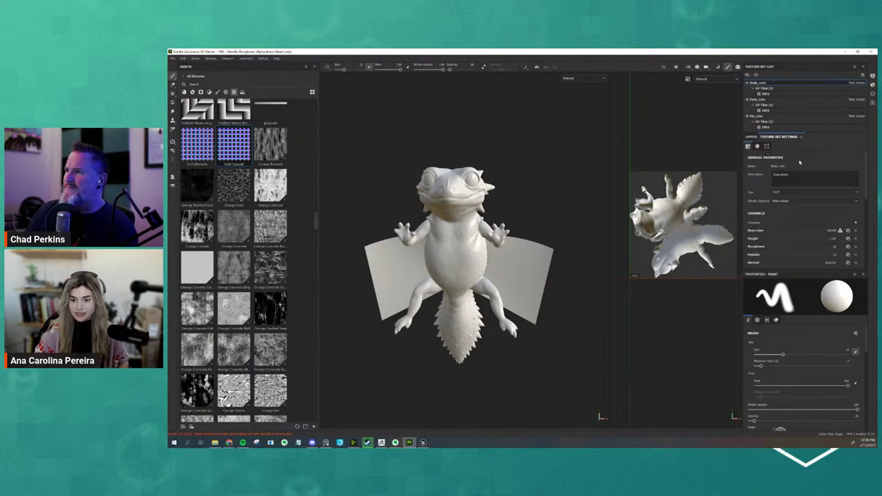
scroll(800, 162, down, 2)
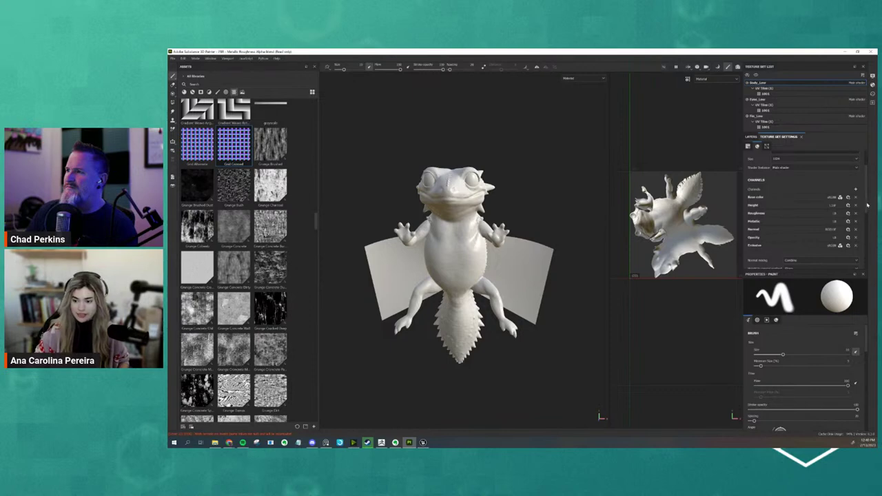
mouse_move(868, 205)
mouse_down()
mouse_move(868, 195)
mouse_move(874, 209)
mouse_up()
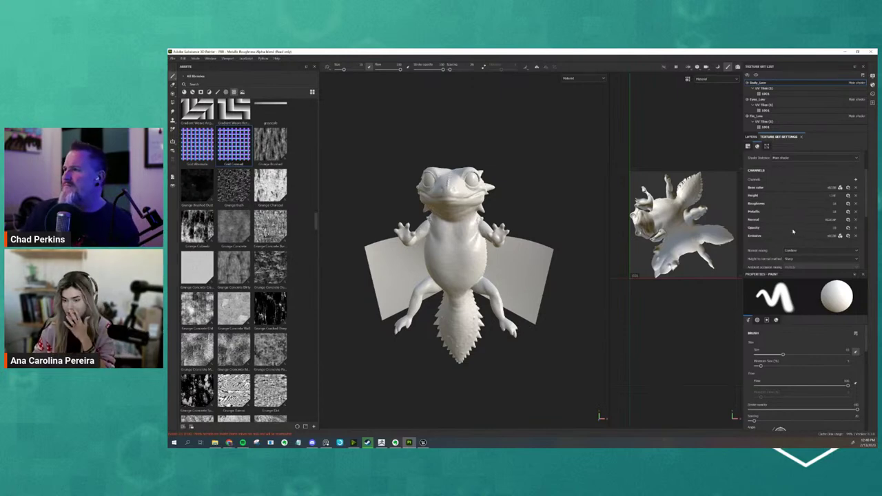
scroll(848, 210, down, 1)
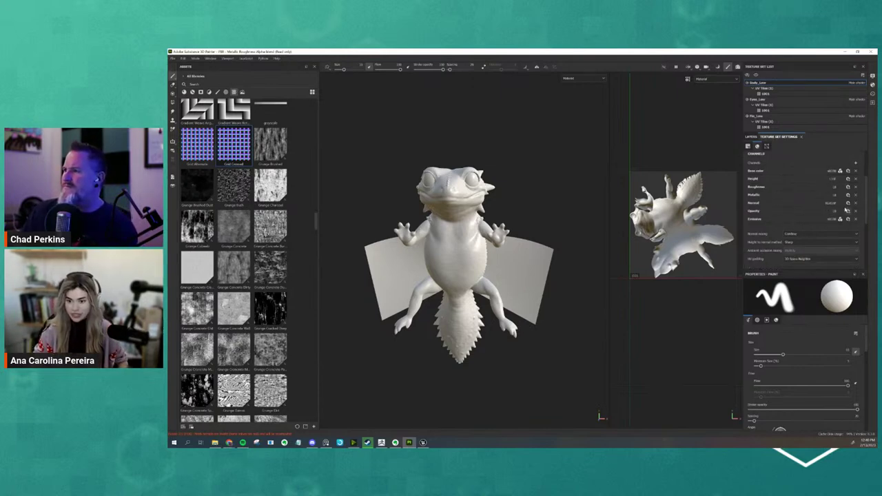
scroll(846, 210, down, 5)
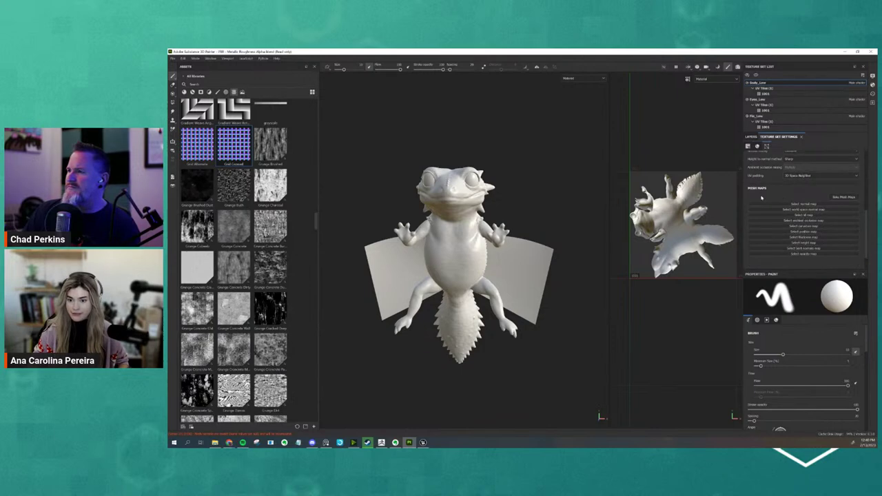
scroll(761, 198, down, 1)
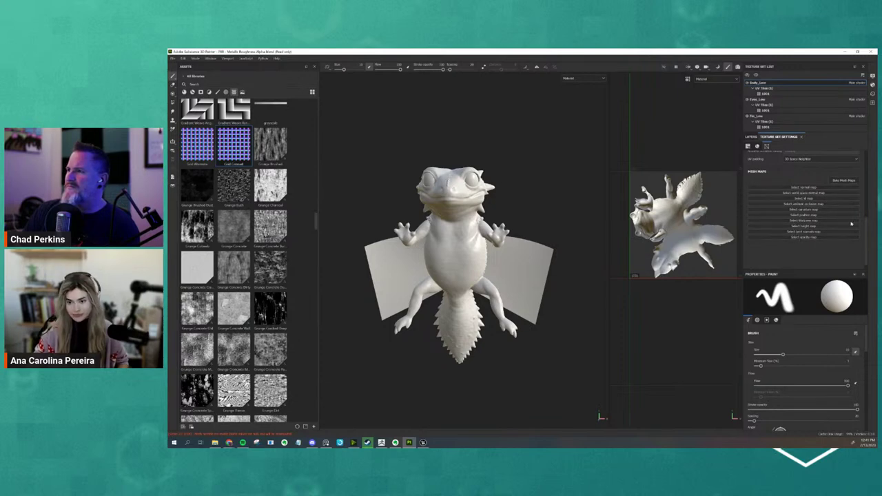
Step: Open the mesh map baking mode for the Body_Low texture set and frame the whole dragon
click(855, 183)
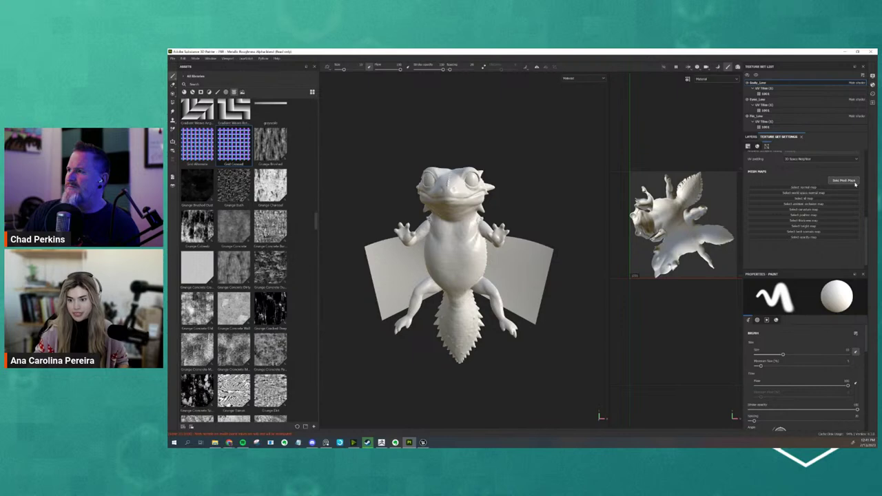
alt+drag(788, 254, 735, 270)
scroll(673, 254, up, 3)
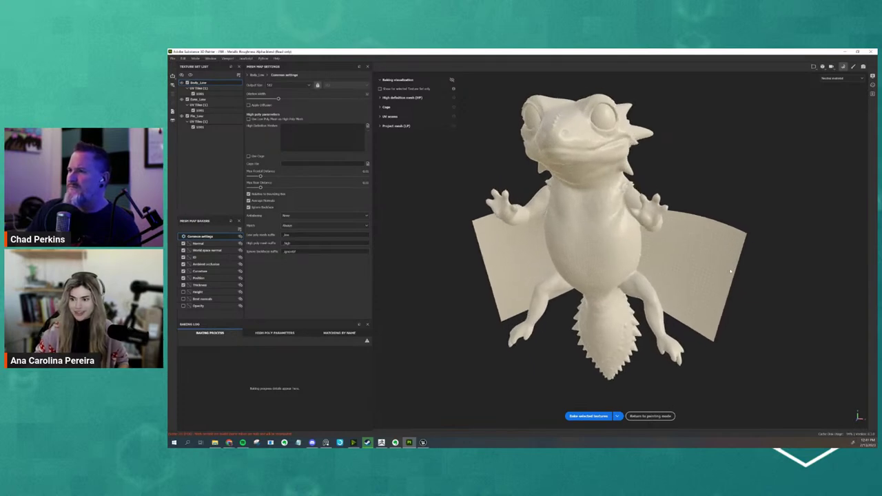
alt+drag(731, 272, 678, 259)
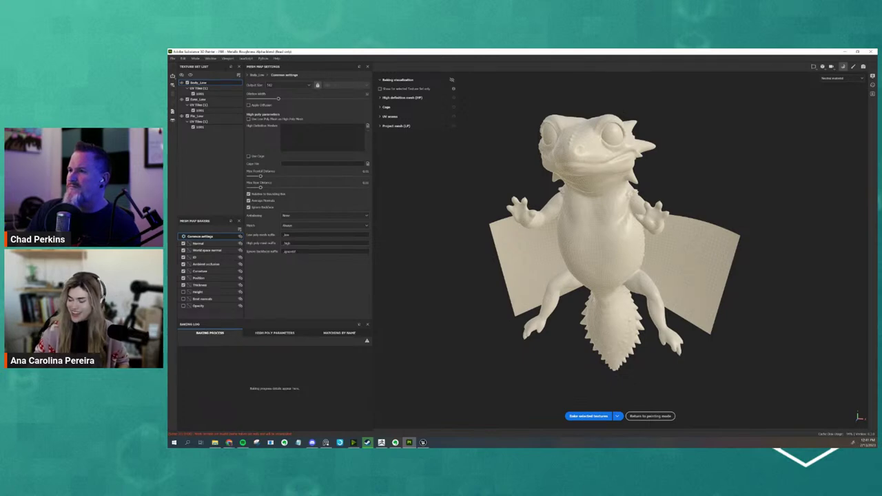
alt+drag(570, 239, 687, 180)
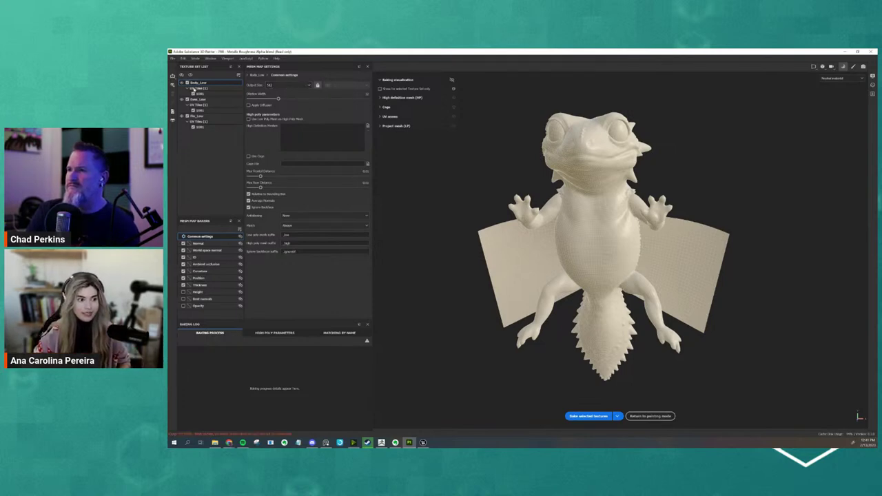
Step: Hide the texture set of the dragon's flat wing planes and select the eyes' texture set in the baking list
click(183, 117)
alt+drag(512, 184, 498, 187)
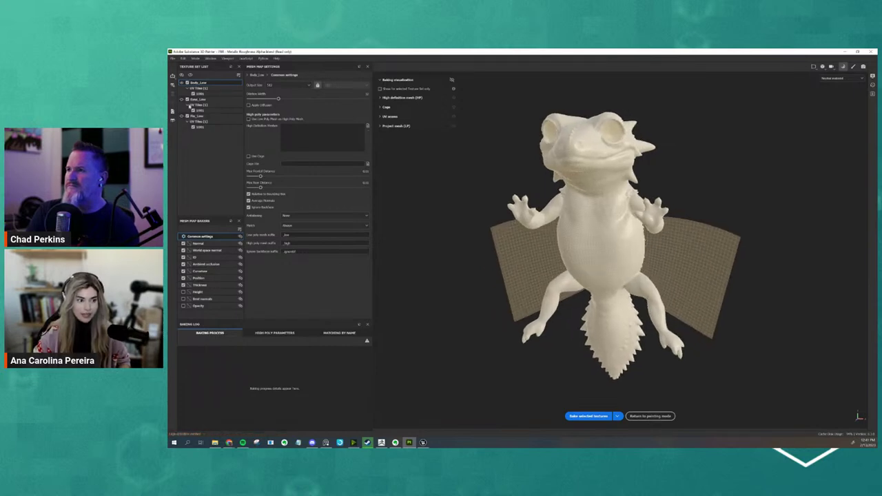
click(194, 101)
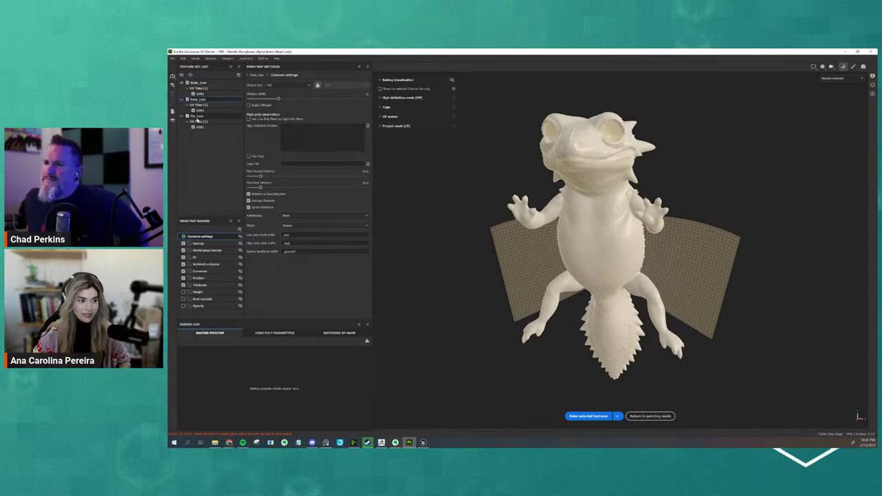
Step: Select the Body_Low texture set and load the Dragon_High file as its high definition mesh for baking
click(197, 117)
click(200, 82)
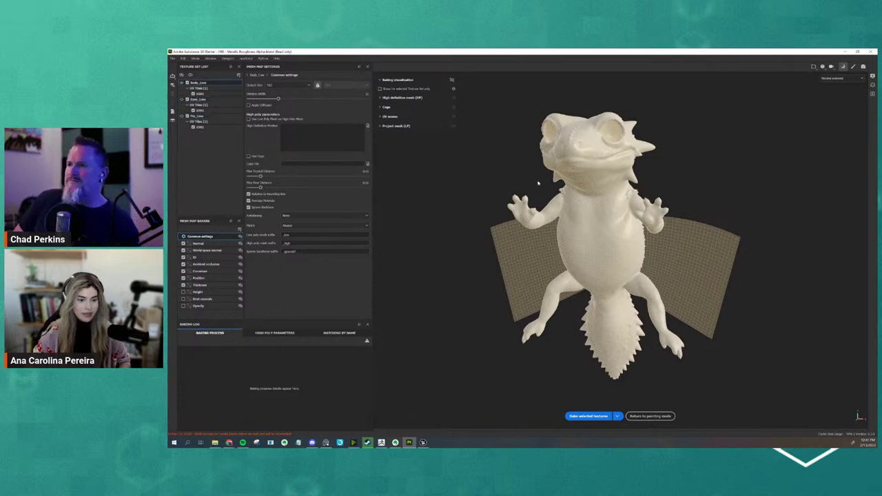
alt+drag(515, 197, 459, 165)
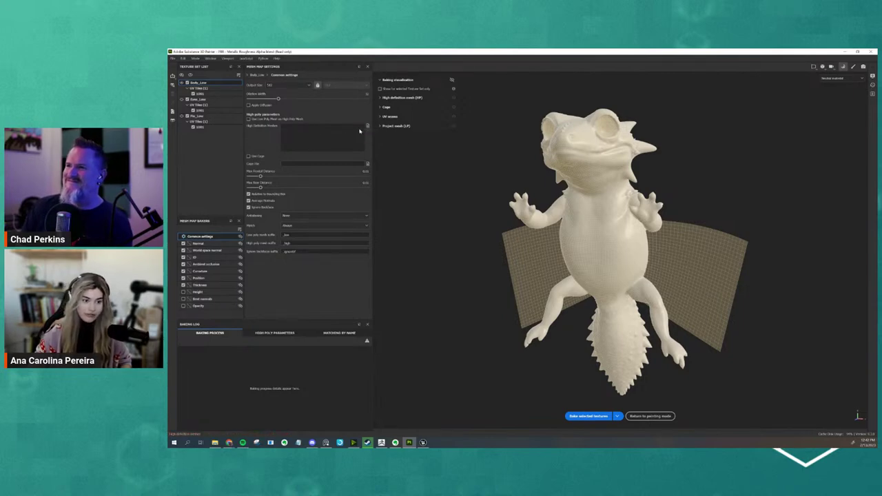
click(369, 127)
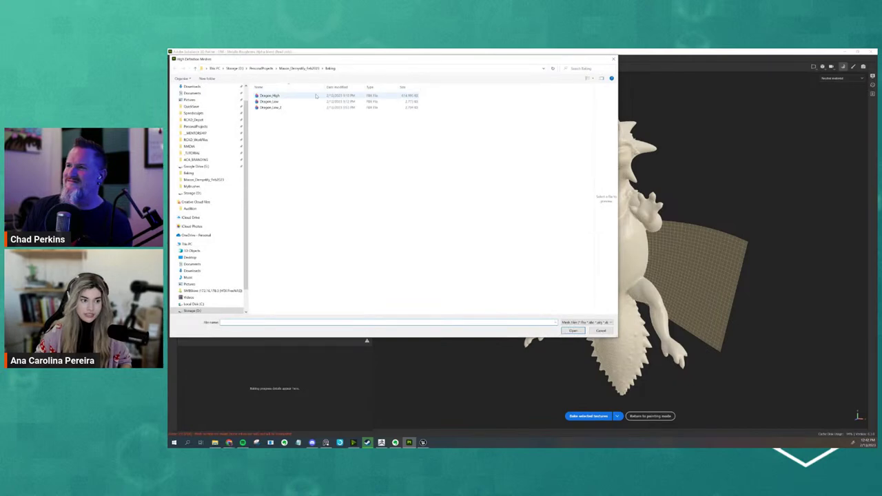
click(315, 96)
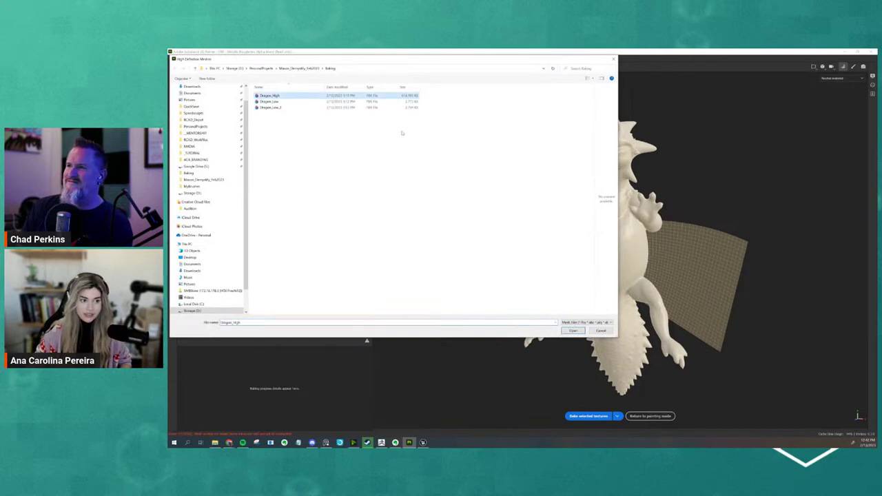
click(573, 331)
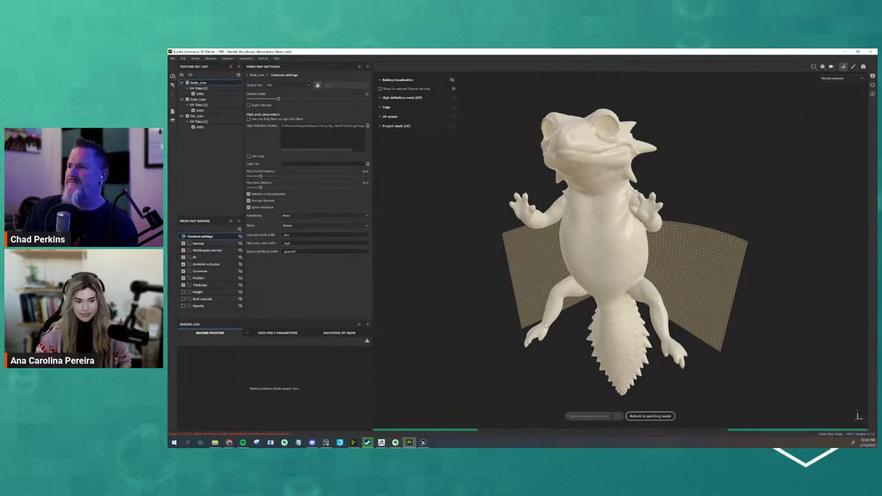
scroll(545, 325, down, 2)
scroll(597, 325, up, 3)
scroll(621, 326, down, 2)
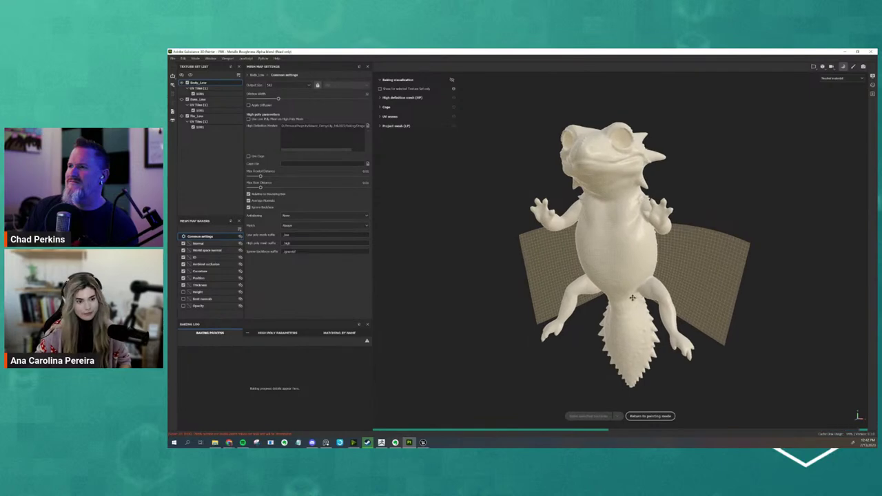
alt+drag(631, 301, 622, 311)
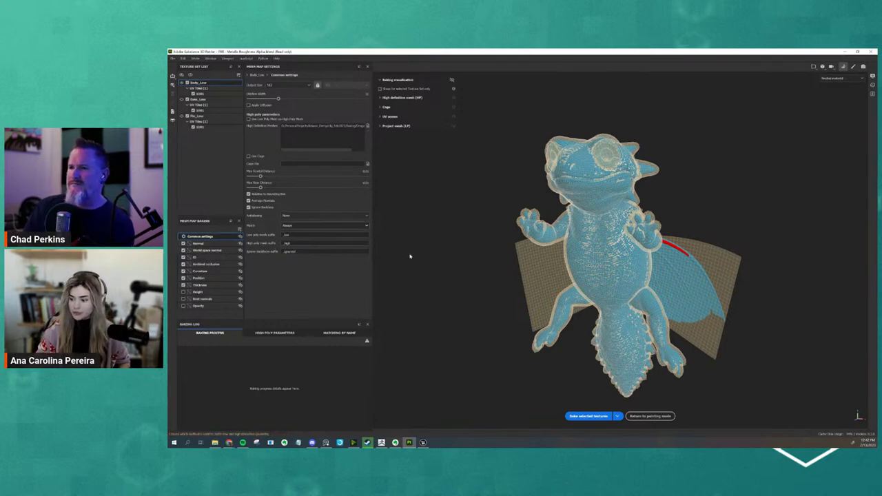
Step: Check the subtool names in ZBrush, then set the baking suffixes to _Low for the low poly and _High for the high poly mesh
key(alt+Tab)
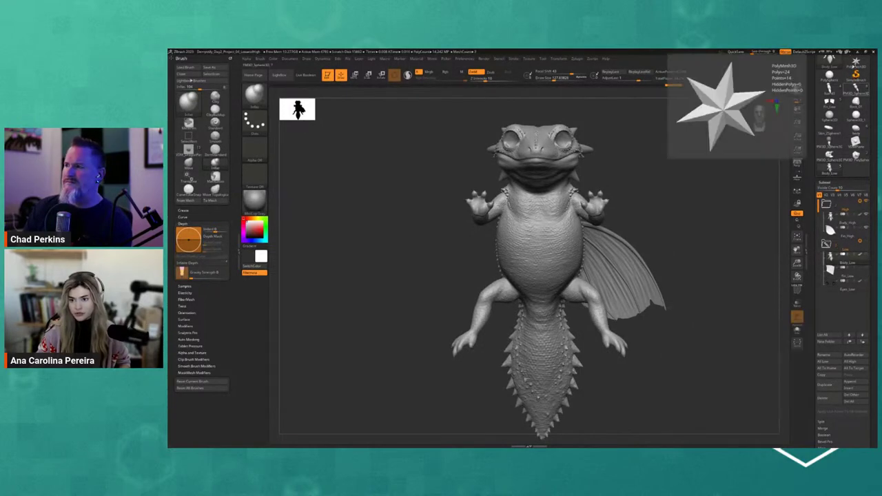
key(alt+Tab)
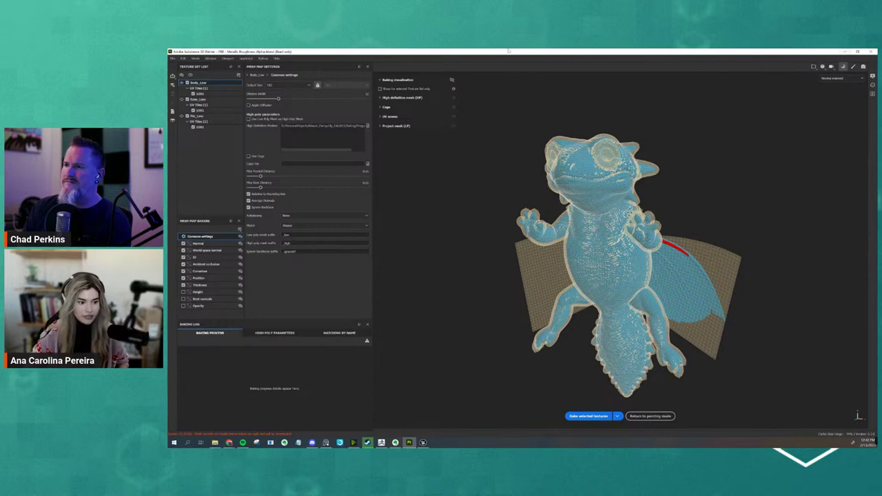
double_click(286, 235)
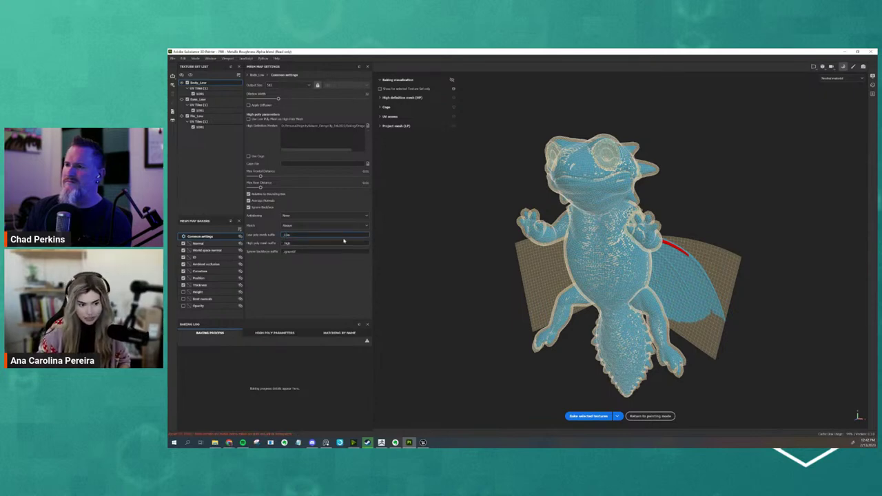
double_click(287, 243)
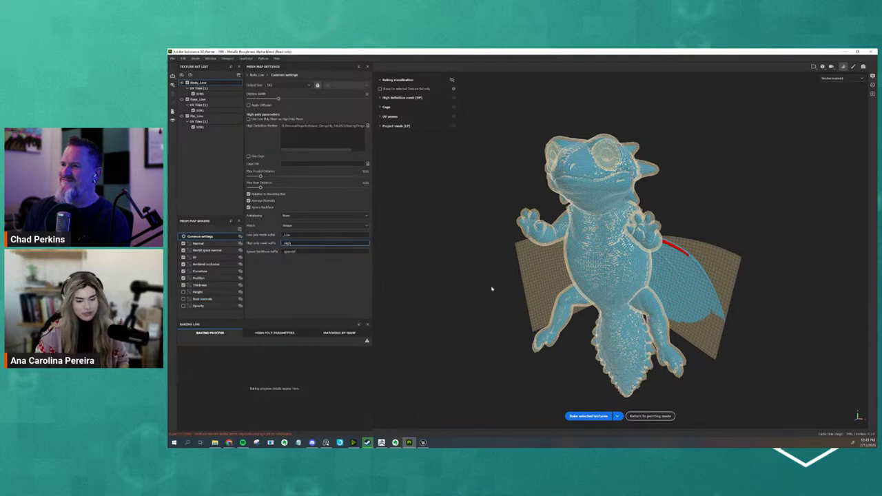
Step: Limit the bake to the Body_Low texture set and bake its mesh maps from the high-poly dragon
alt+drag(491, 287, 473, 286)
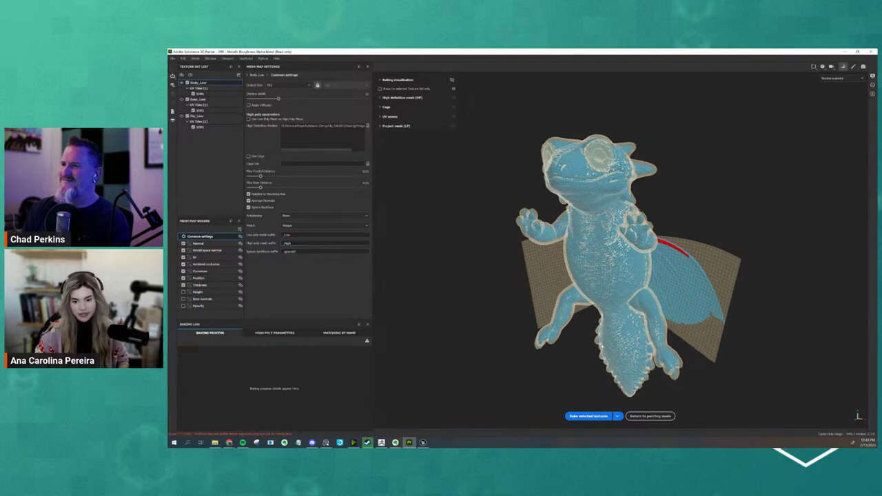
click(617, 417)
click(603, 431)
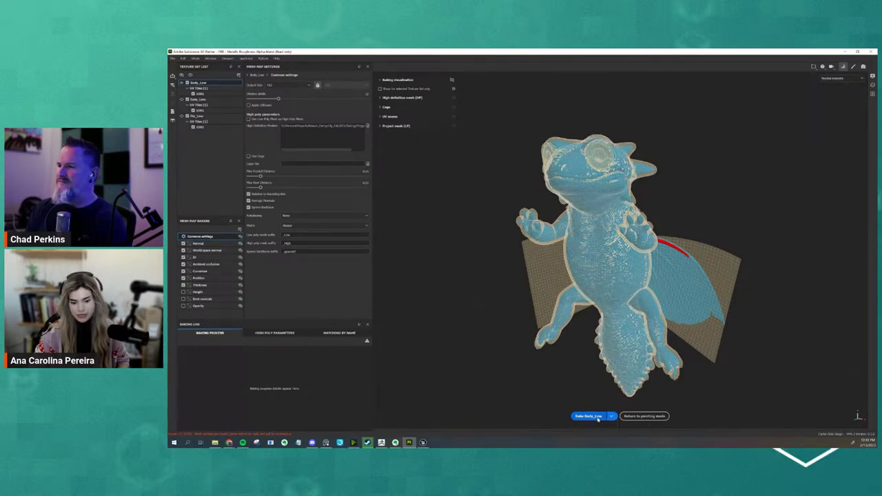
click(600, 417)
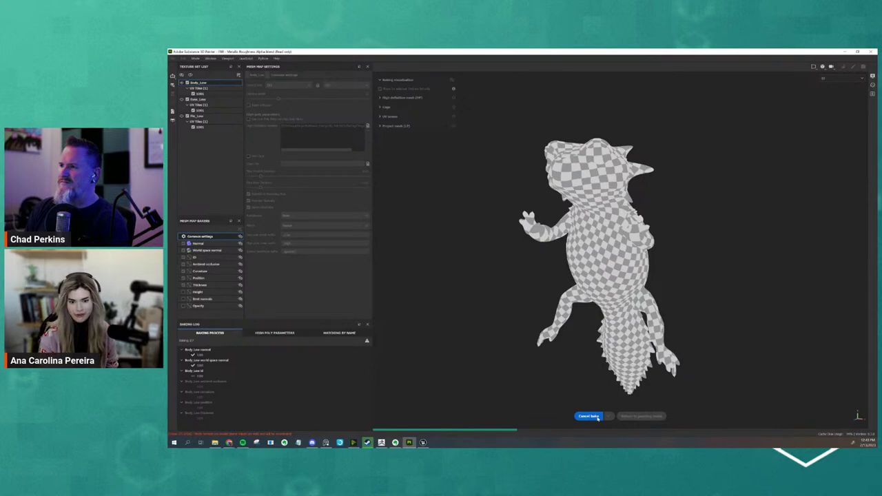
scroll(614, 210, up, 3)
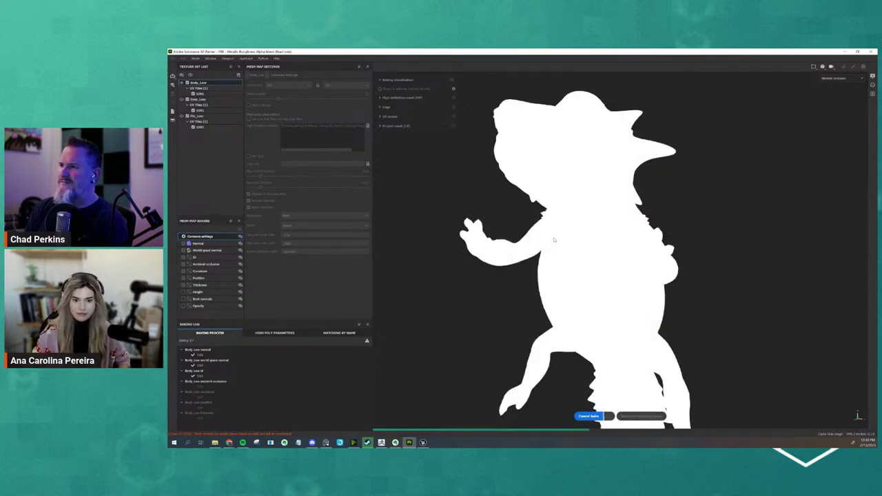
scroll(555, 240, up, 1)
scroll(555, 239, down, 1)
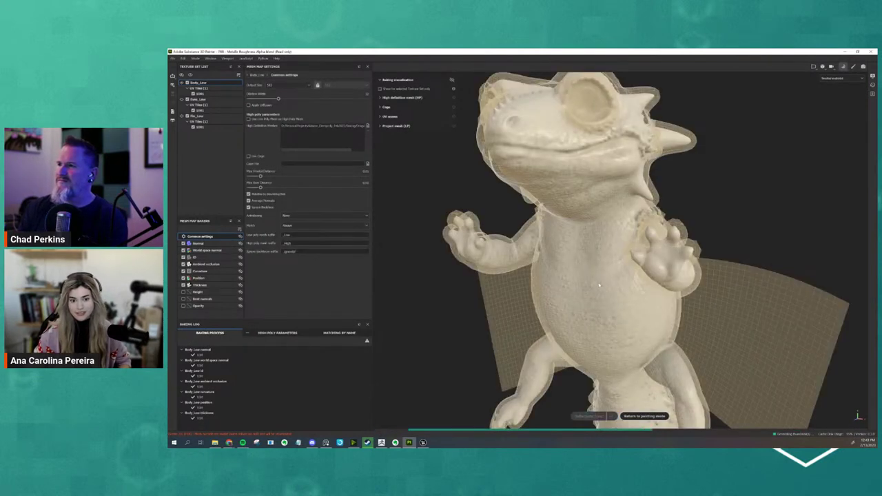
scroll(696, 271, down, 2)
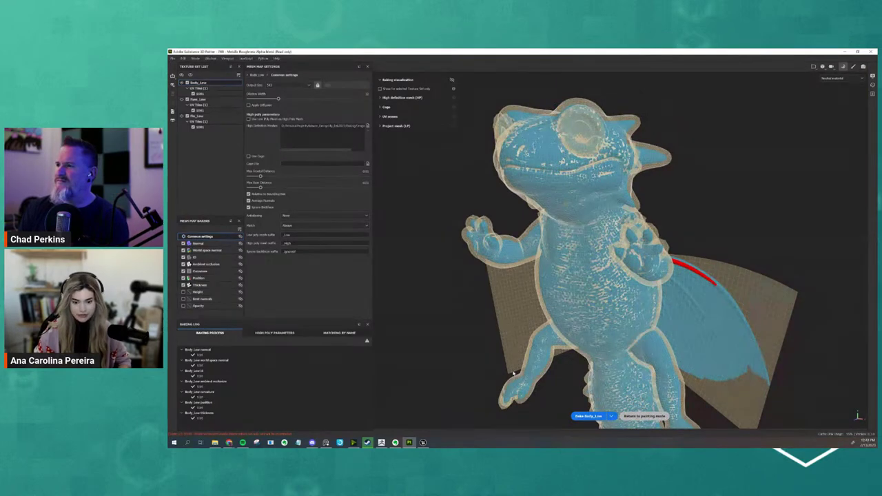
Step: Return to painting mode and inspect the baked scale detail on the dragon's body, legs and tail
click(644, 416)
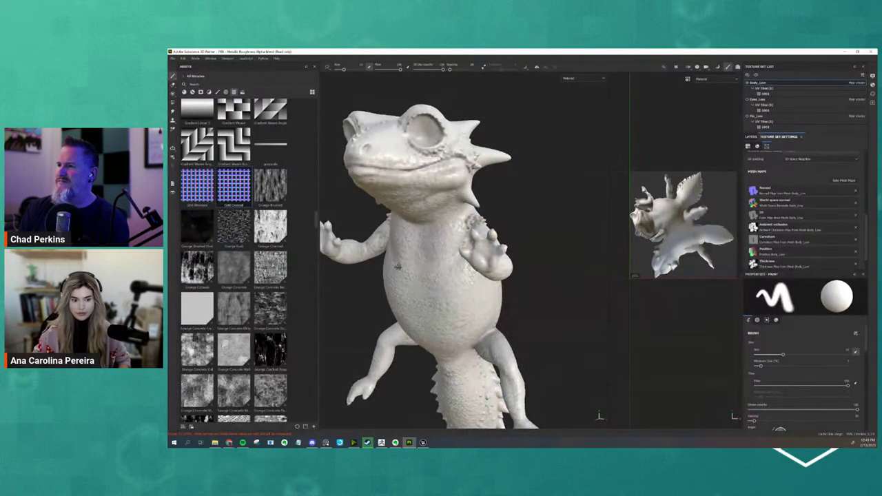
alt+drag(398, 266, 601, 416)
scroll(509, 381, up, 3)
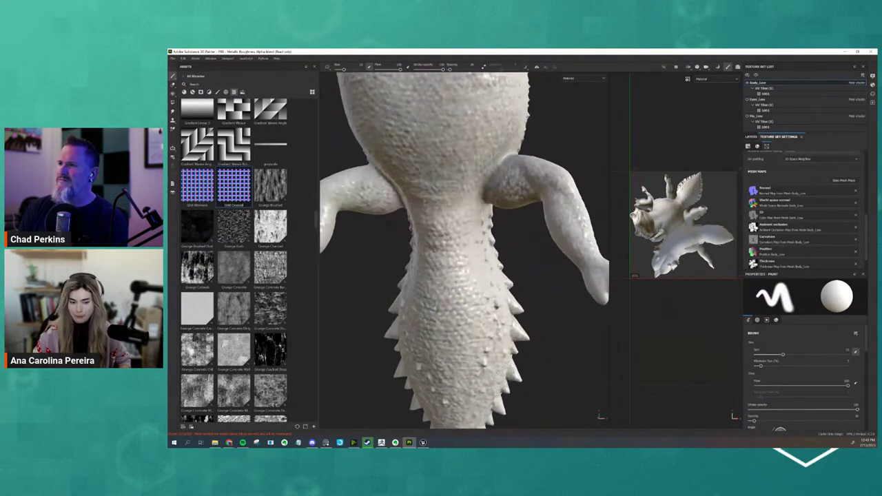
mouse_move(508, 380)
alt+mouse_down()
mouse_move(431, 383)
mouse_move(439, 392)
mouse_move(526, 395)
mouse_move(499, 372)
mouse_move(400, 389)
mouse_move(497, 386)
alt+mouse_up()
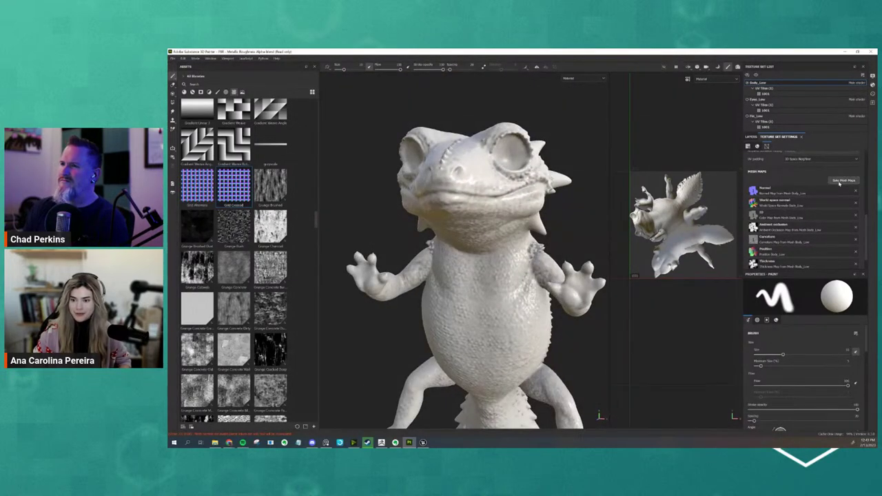
Step: Reopen mesh map baking, set the output size to 2048 and bake the Body_Low maps again
click(844, 180)
click(284, 85)
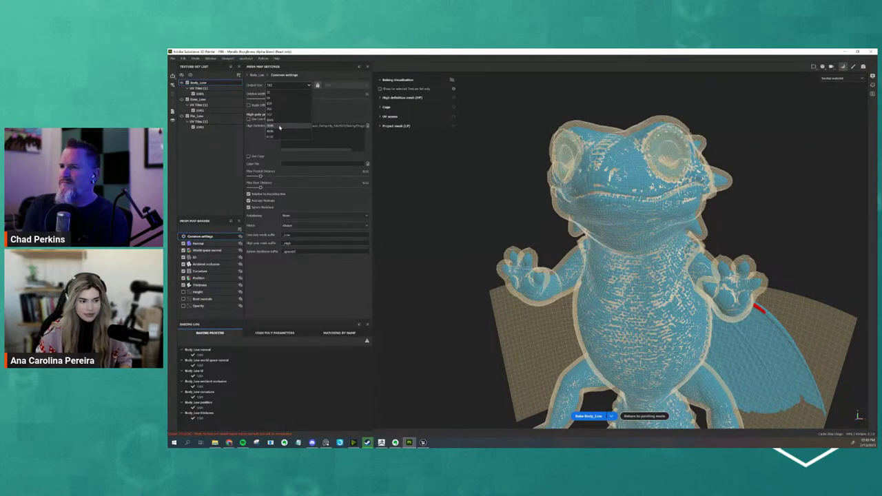
click(279, 128)
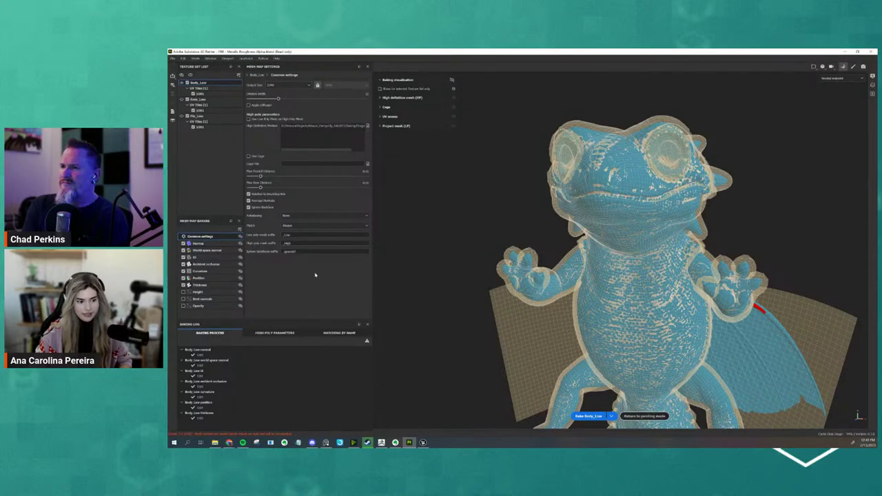
click(585, 417)
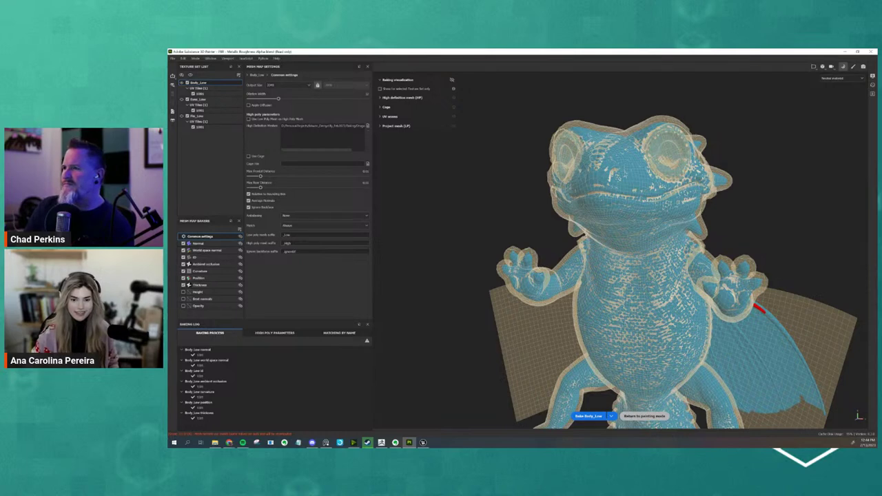
Step: Go back to painting mode and inspect the rebaked detail along the dragon's side and back
click(645, 416)
mouse_move(536, 366)
alt+mouse_down()
mouse_move(419, 361)
mouse_move(475, 262)
mouse_move(476, 235)
alt+mouse_up()
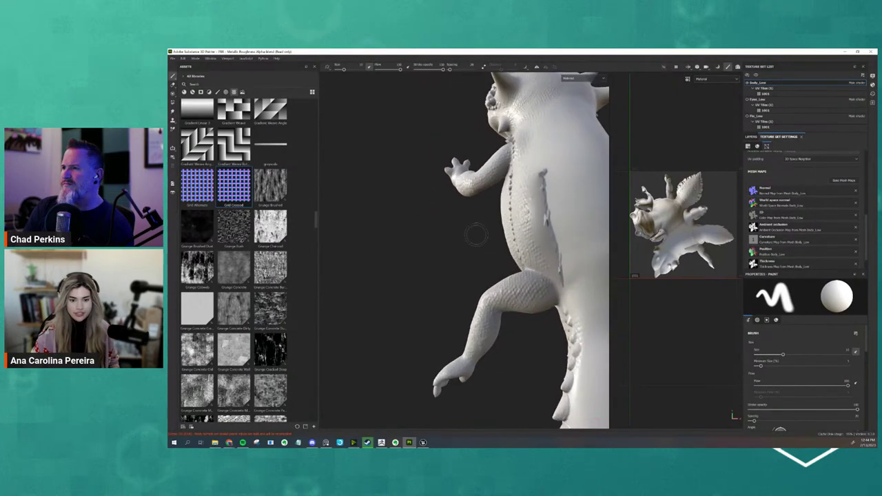
Step: Examine the baked surface detail on the creature's head, chest and the scales around its shoulder
mouse_move(483, 295)
alt+mouse_down()
mouse_move(441, 301)
mouse_move(515, 251)
mouse_move(598, 270)
mouse_move(522, 279)
mouse_move(534, 297)
mouse_move(526, 305)
mouse_move(585, 312)
mouse_move(462, 260)
mouse_move(536, 282)
mouse_move(528, 296)
mouse_move(551, 298)
mouse_move(476, 290)
alt+mouse_up()
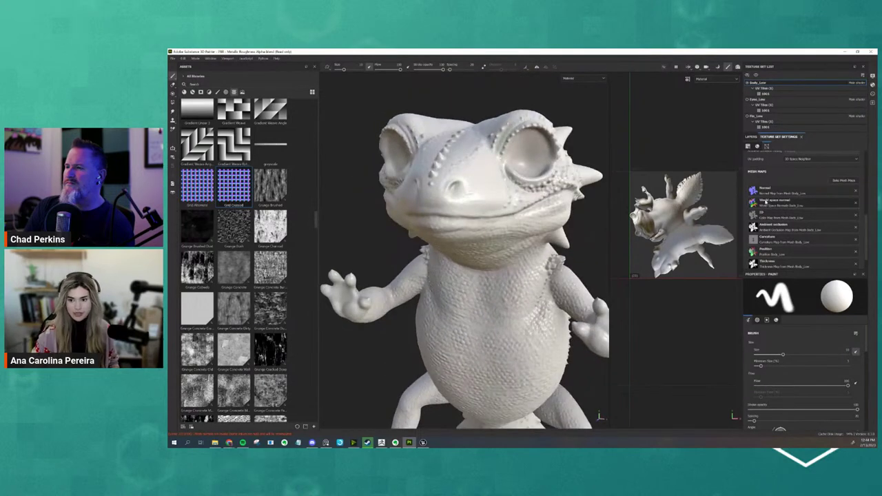
scroll(788, 227, up, 5)
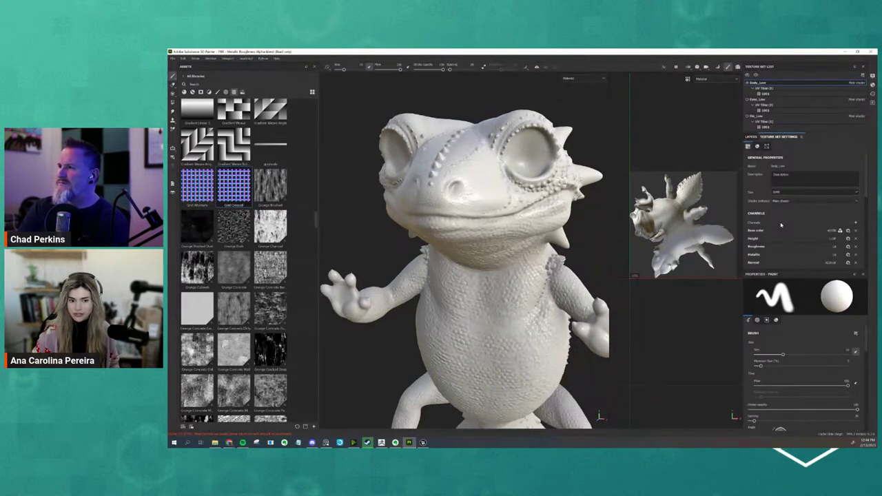
alt+drag(490, 282, 521, 287)
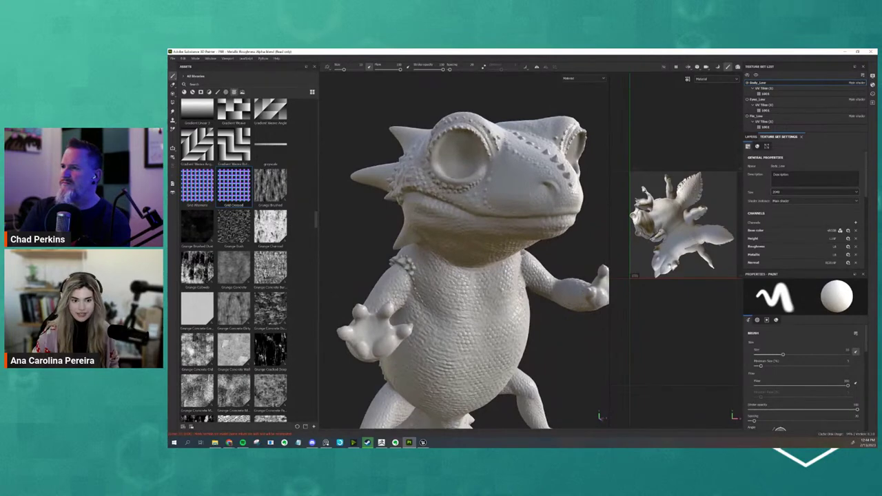
mouse_move(522, 288)
shift+right_down()
mouse_move(545, 286)
mouse_move(518, 284)
shift+right_up()
alt+drag(519, 284, 475, 281)
shift+right_drag(482, 280, 491, 261)
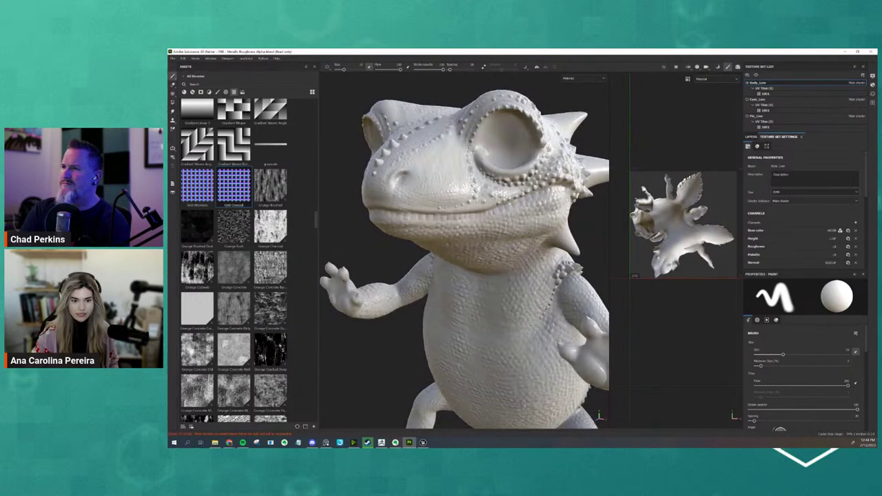
alt+drag(491, 261, 534, 265)
alt+middle_drag(535, 407, 537, 263)
alt+drag(538, 263, 436, 275)
alt+right_drag(483, 200, 500, 234)
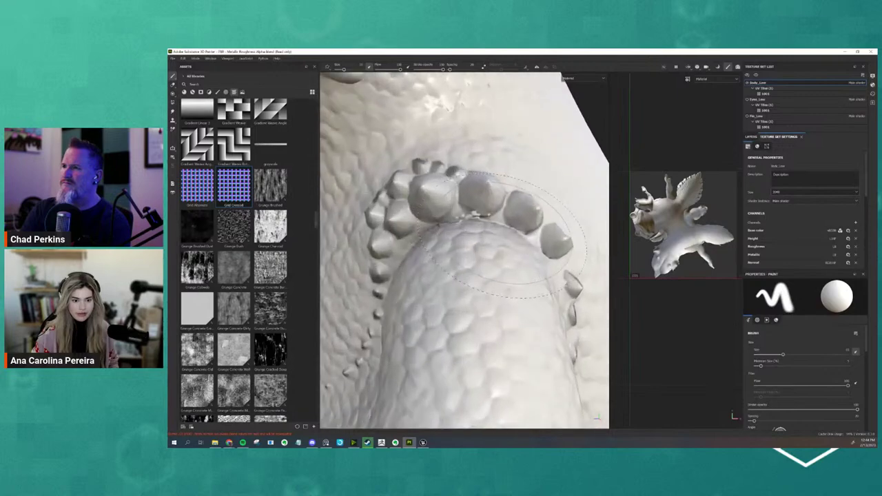
alt+drag(528, 181, 515, 209)
alt+right_drag(514, 209, 465, 280)
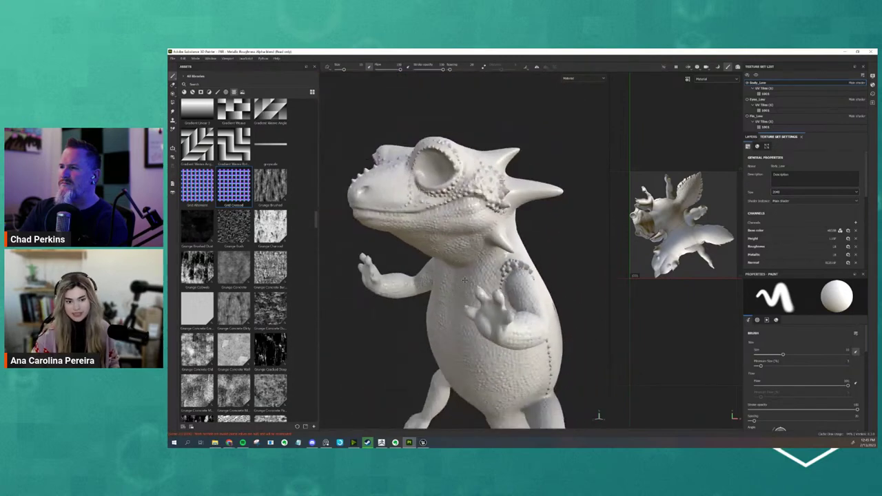
Step: Examine the baked scale detail on the creature's tail, hind leg, flank and underside for artifacts
alt+drag(465, 280, 511, 275)
alt+right_drag(510, 276, 551, 228)
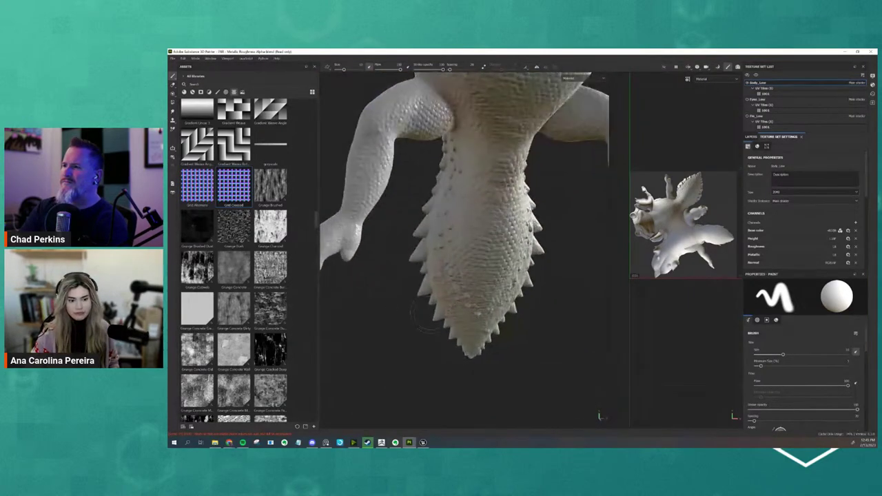
alt+middle_drag(488, 281, 414, 421)
alt+right_drag(413, 421, 469, 324)
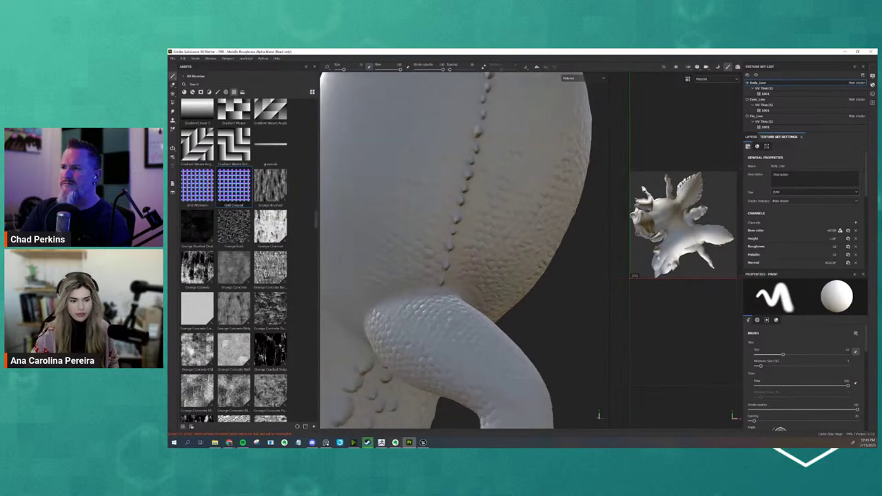
alt+drag(469, 324, 372, 295)
alt+drag(494, 243, 571, 217)
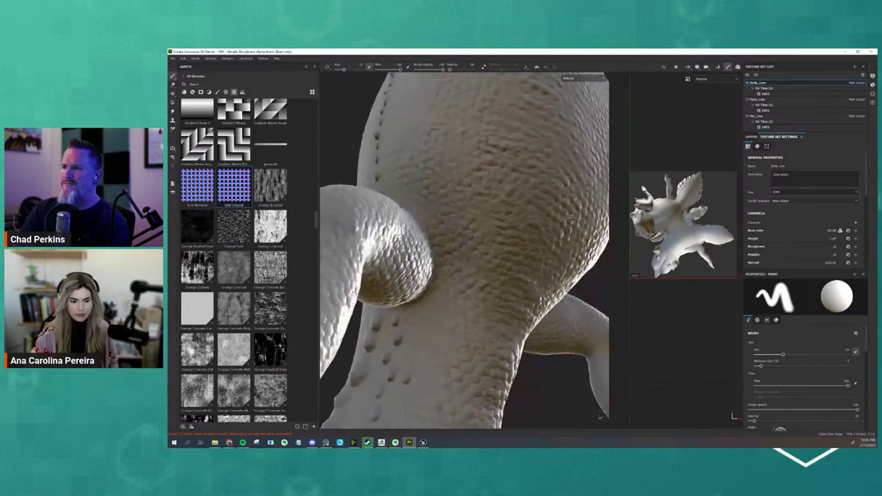
alt+drag(677, 209, 482, 303)
alt+middle_drag(358, 158, 431, 259)
alt+drag(431, 258, 413, 276)
alt+middle_drag(483, 290, 431, 209)
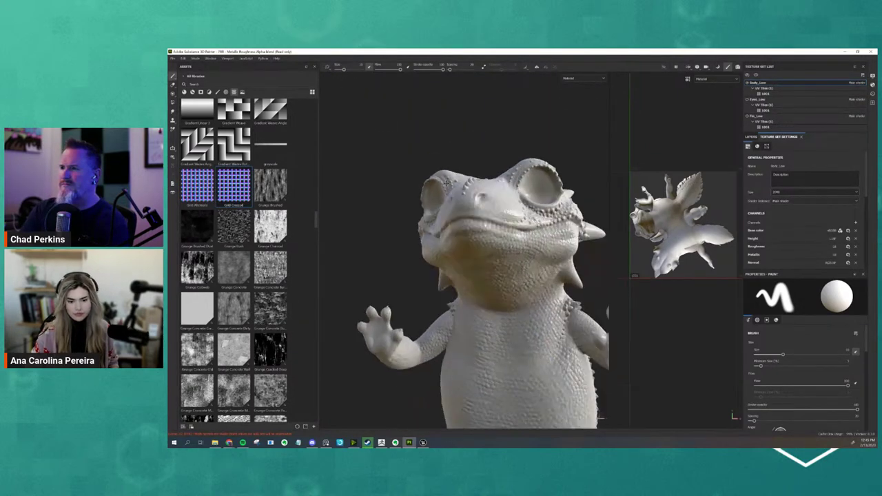
alt+drag(431, 210, 401, 173)
Step: Open mesh map baking for Body_Low and inspect the cage around the head, arm and shoulder bumps
scroll(839, 206, down, 5)
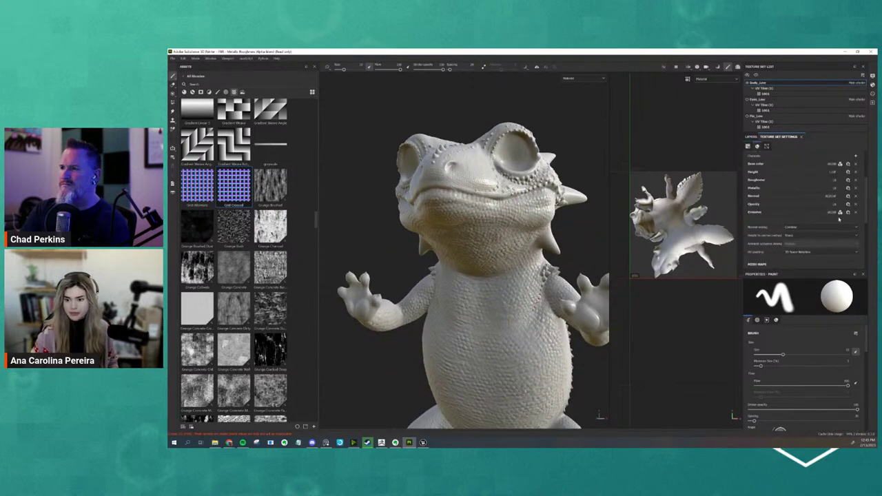
click(844, 190)
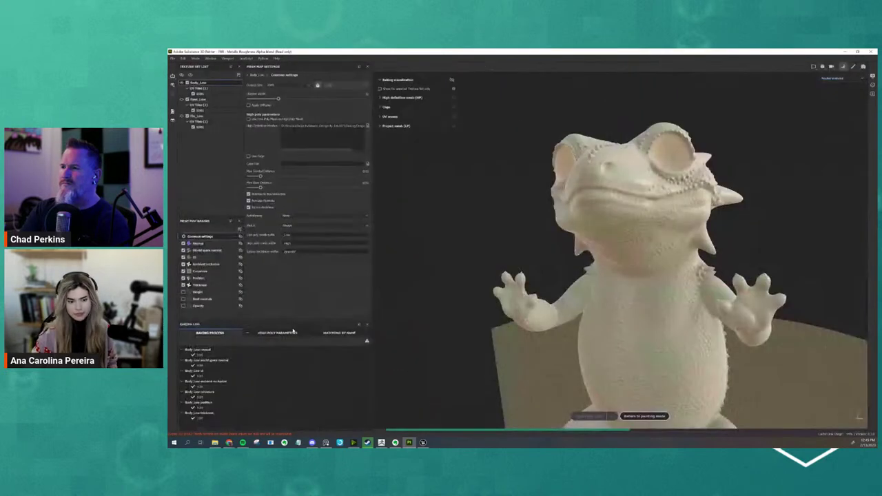
drag(367, 319, 344, 343)
alt+drag(451, 280, 437, 308)
alt+drag(748, 245, 664, 246)
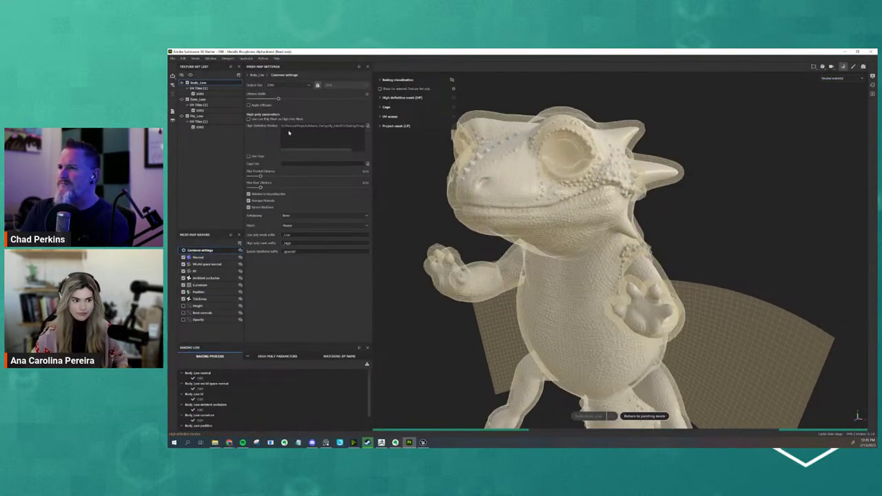
alt+drag(726, 187, 536, 138)
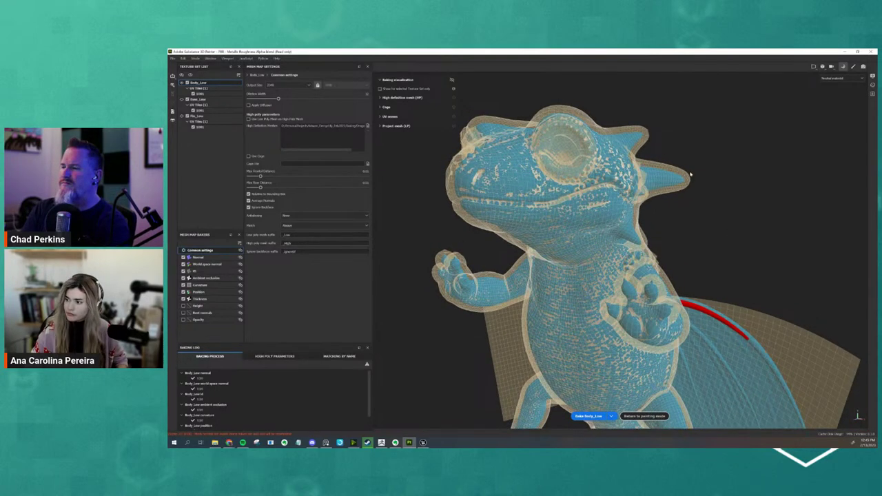
alt+drag(699, 248, 746, 255)
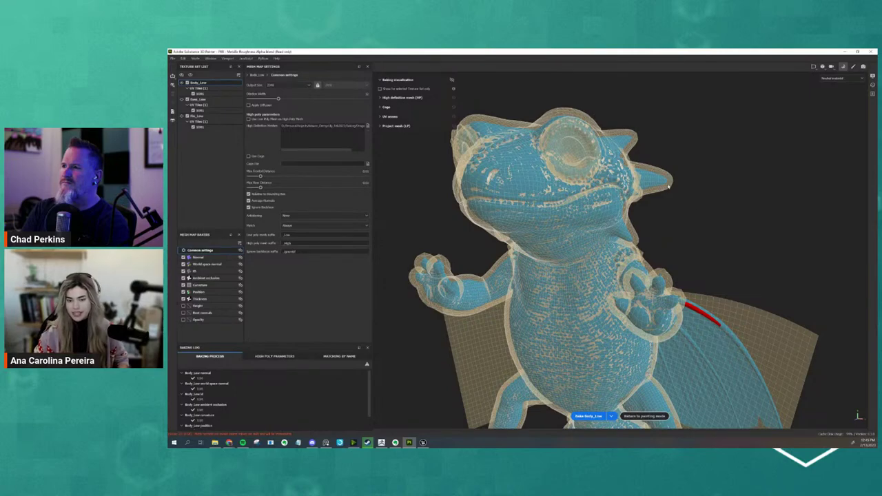
alt+drag(720, 214, 680, 276)
scroll(620, 221, up, 6)
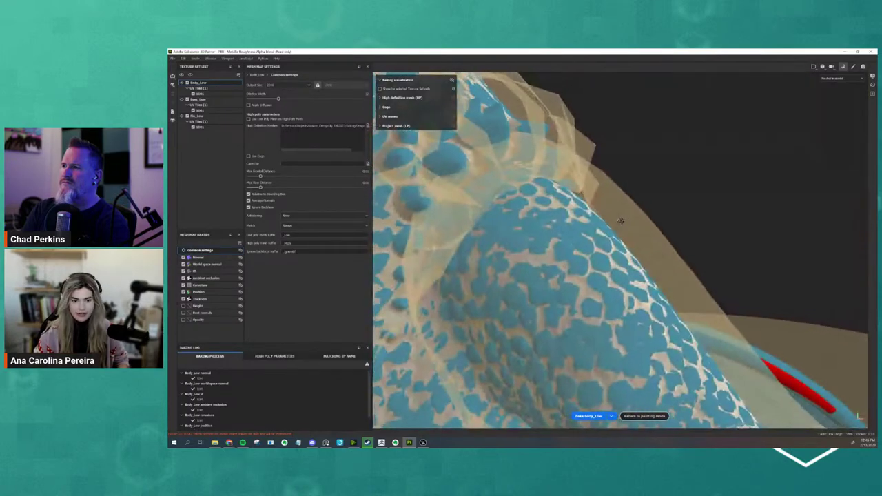
alt+drag(621, 222, 400, 213)
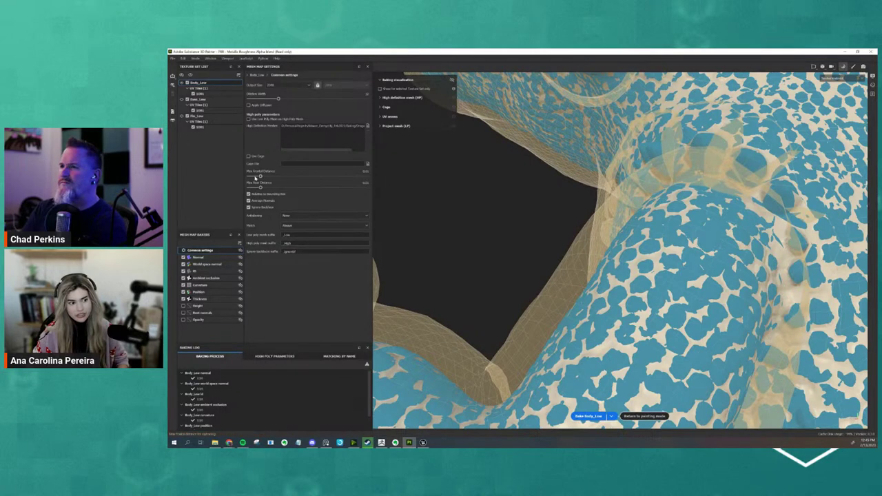
Step: Reduce the bake's max frontal and max rear distances so the cage fits tighter around the arm and shoulder
drag(261, 177, 257, 177)
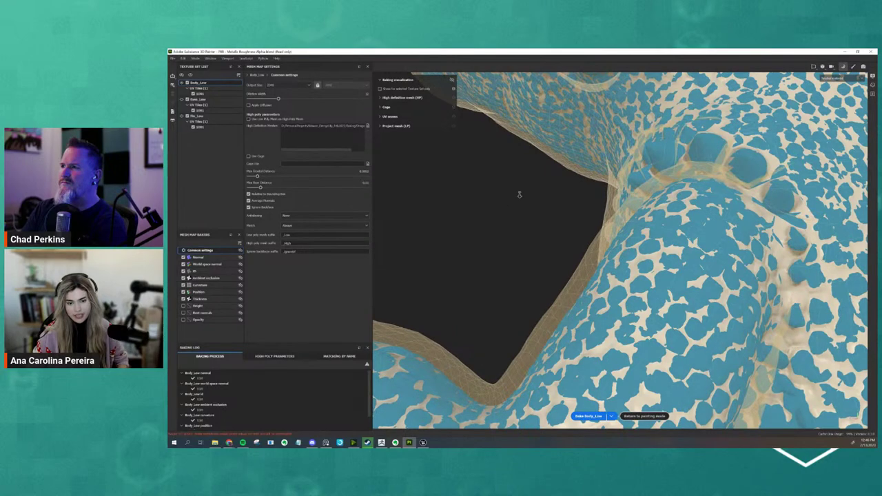
alt+right_drag(519, 194, 562, 216)
alt+drag(561, 216, 218, 226)
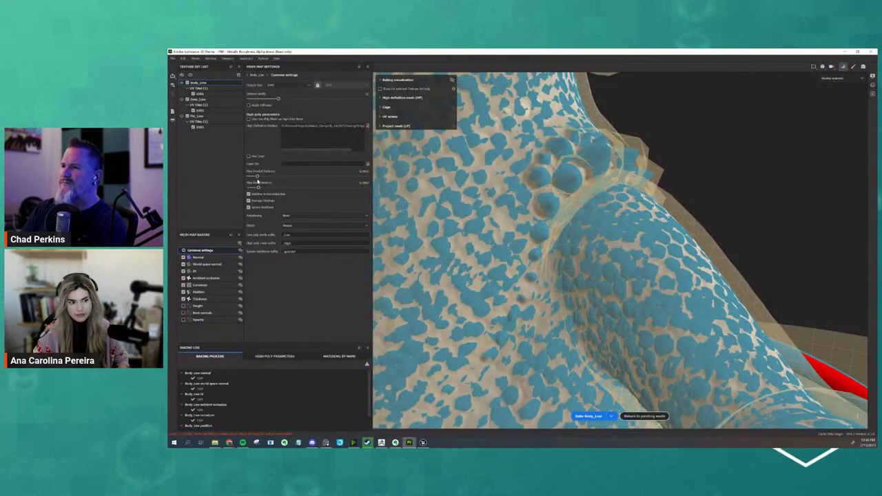
drag(258, 177, 257, 177)
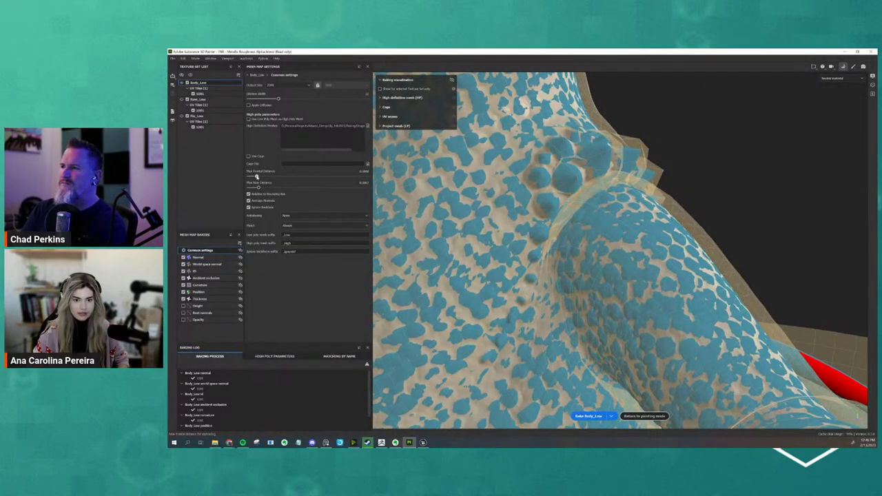
Step: Check the tightened cage around the whole body, bake the Body_Low mesh maps and return to painting mode
alt+right_drag(810, 207, 620, 227)
alt+drag(620, 227, 606, 234)
alt+right_drag(607, 235, 552, 248)
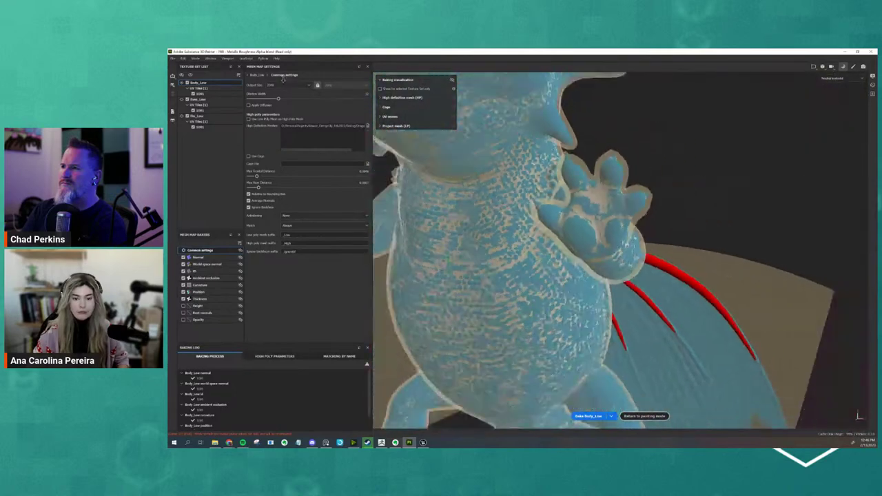
alt+drag(551, 248, 639, 272)
alt+drag(583, 236, 578, 424)
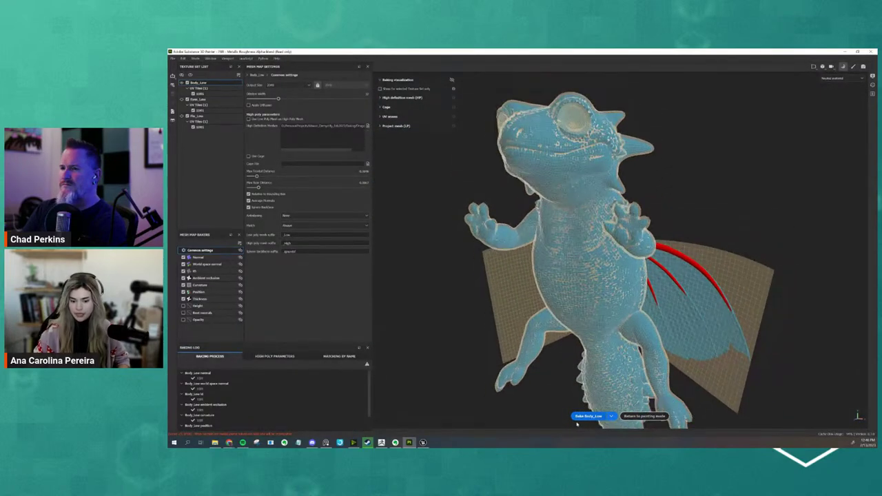
click(597, 417)
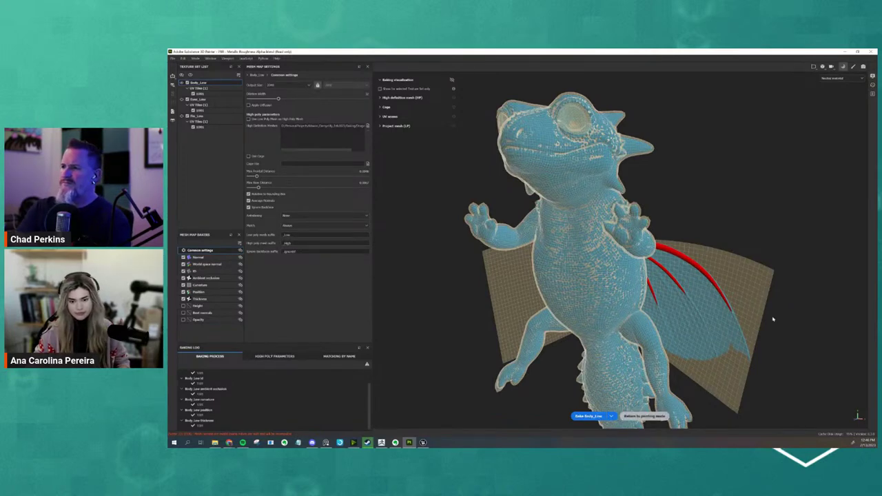
click(642, 417)
Step: Examine the rebaked body for detail and artifacts on the head, eye, belly, limbs and tail
alt+drag(569, 371, 597, 373)
alt+middle_drag(449, 352, 476, 326)
alt+drag(475, 327, 539, 345)
alt+right_drag(488, 303, 499, 376)
alt+drag(473, 375, 510, 366)
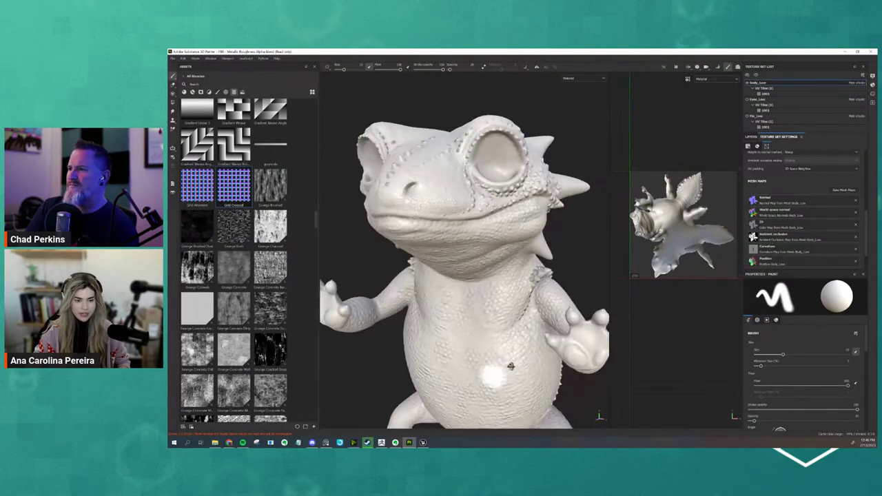
alt+right_drag(511, 366, 482, 300)
alt+middle_drag(482, 300, 466, 213)
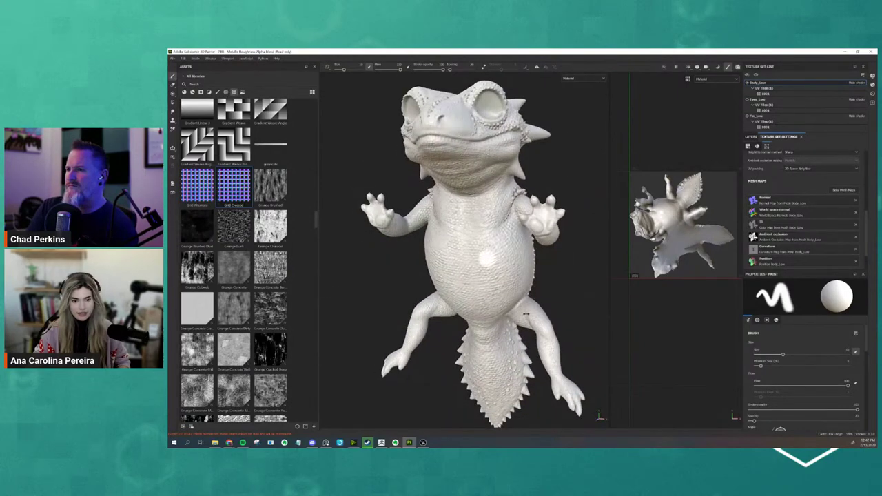
alt+drag(559, 303, 603, 299)
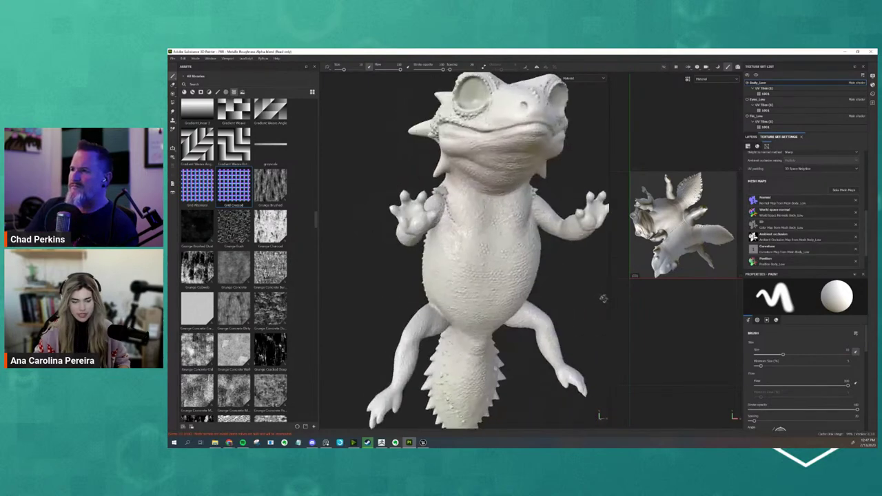
alt+middle_drag(603, 300, 613, 363)
scroll(497, 276, up, 2)
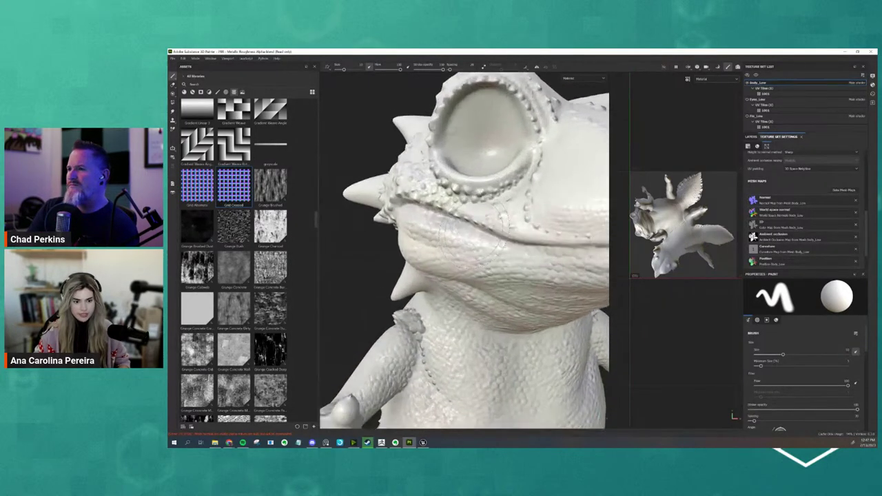
scroll(497, 276, down, 6)
alt+drag(511, 290, 422, 294)
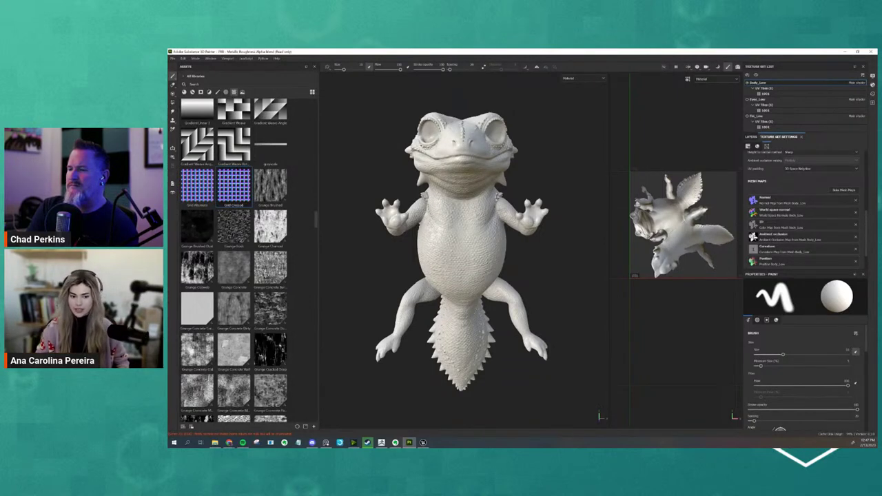
mouse_move(552, 148)
alt+mouse_down()
mouse_move(521, 147)
mouse_move(449, 210)
mouse_move(483, 169)
mouse_move(517, 146)
mouse_move(541, 146)
alt+mouse_up()
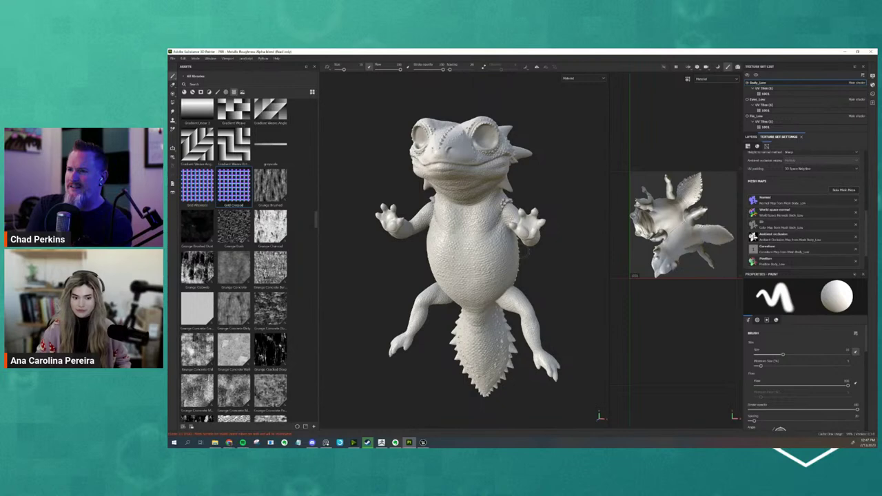
mouse_move(525, 253)
alt+mouse_down()
mouse_move(545, 254)
mouse_move(535, 253)
alt+mouse_up()
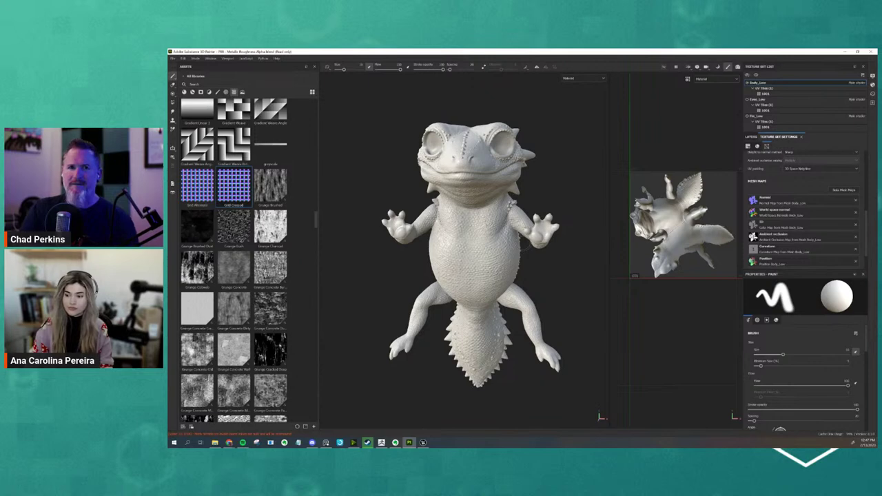
Step: Reopen mesh map baking, inspect the cage around the body and wings, and select the Fin_Low texture set
click(845, 191)
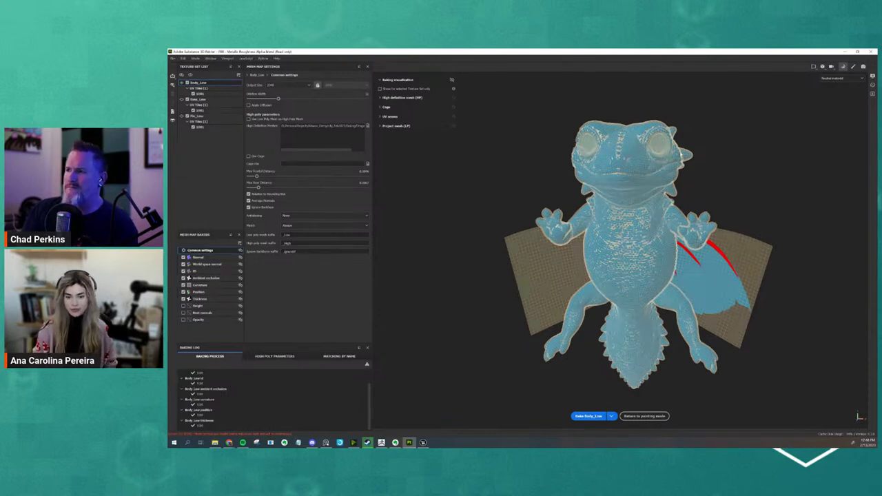
alt+drag(738, 189, 633, 226)
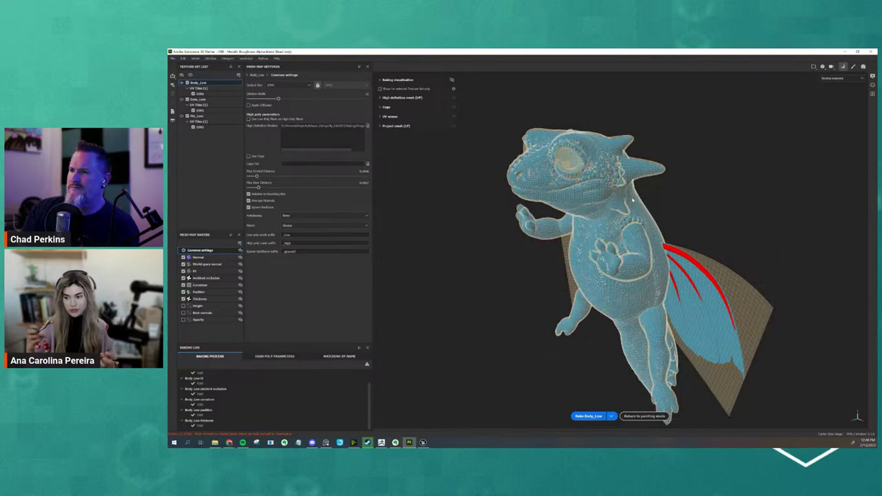
mouse_move(663, 183)
alt+mouse_down()
mouse_move(648, 218)
mouse_move(738, 209)
mouse_move(749, 197)
mouse_move(729, 213)
alt+mouse_up()
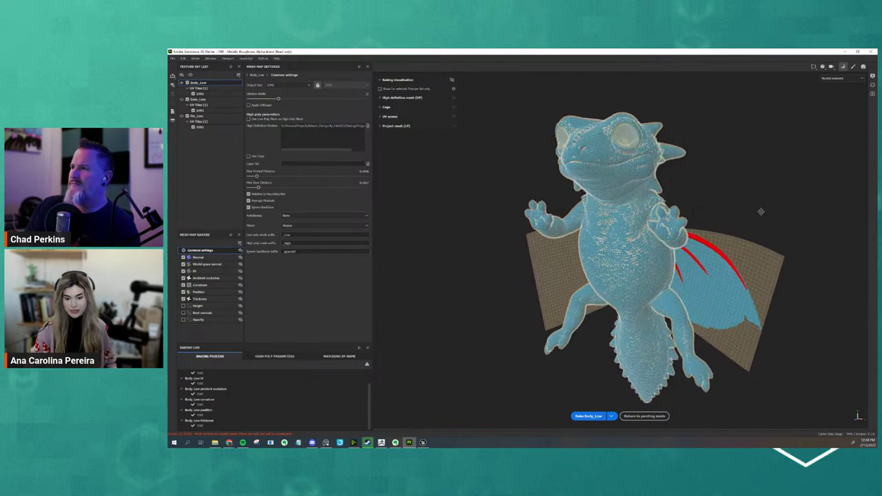
alt+middle_drag(761, 211, 691, 202)
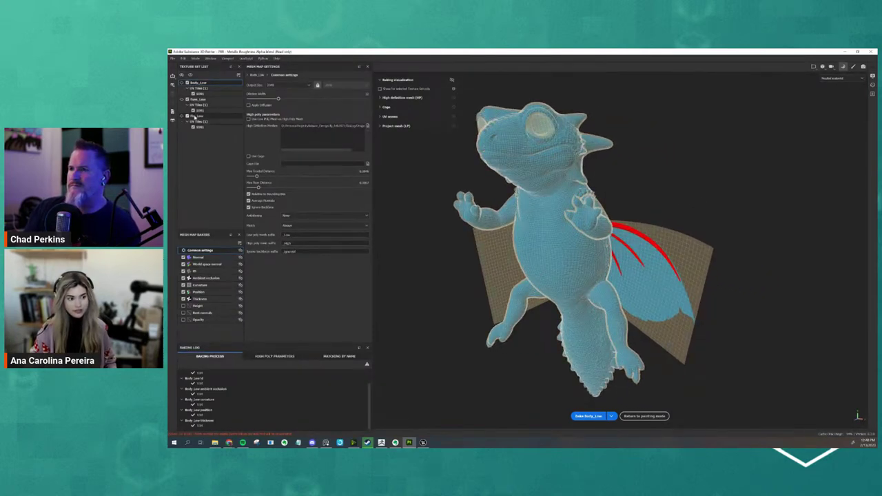
click(181, 117)
alt+drag(571, 160, 592, 218)
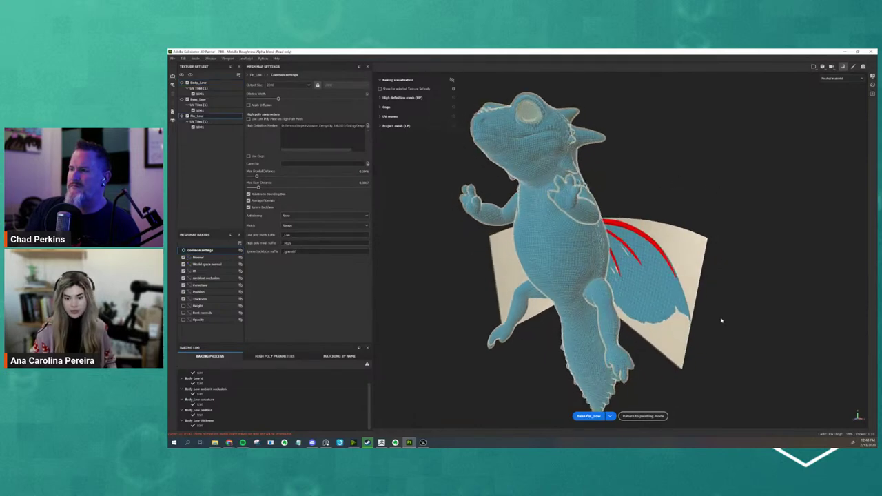
Step: Increase the max frontal distance for Fin_Low until the cage encloses the high-poly fin's ridges and outer edge
alt+drag(722, 320, 662, 286)
scroll(612, 250, up, 3)
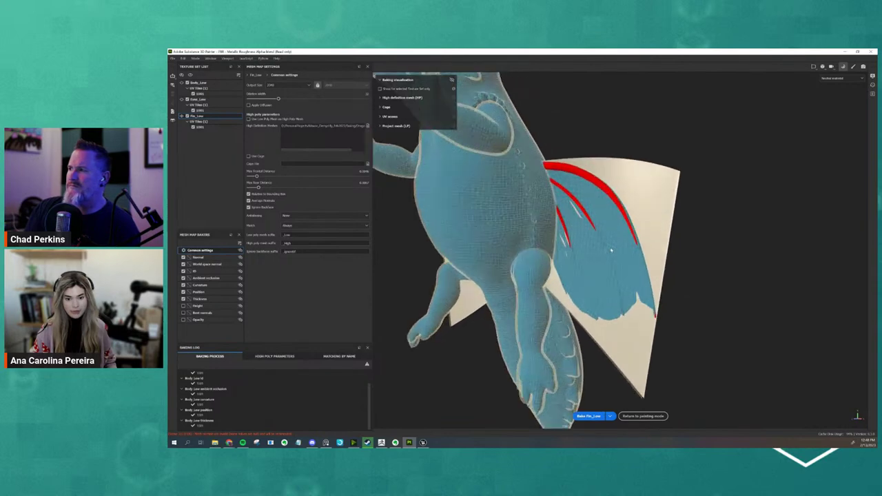
scroll(610, 251, up, 4)
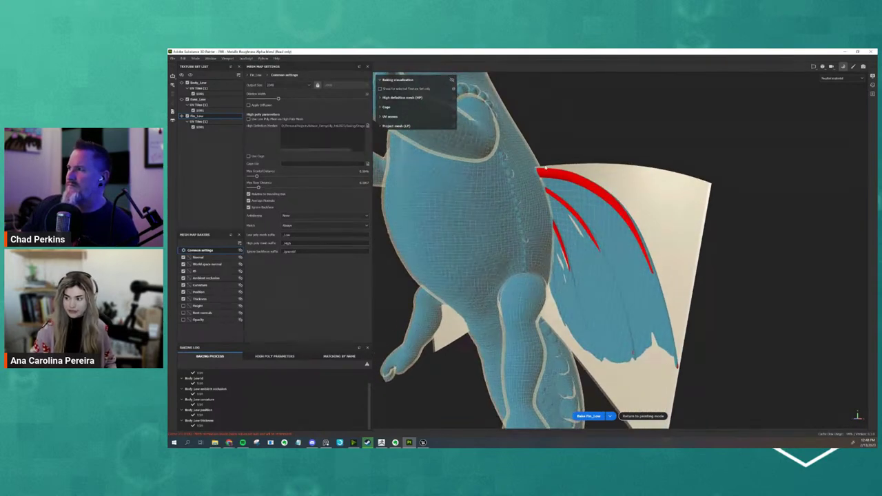
drag(256, 177, 264, 177)
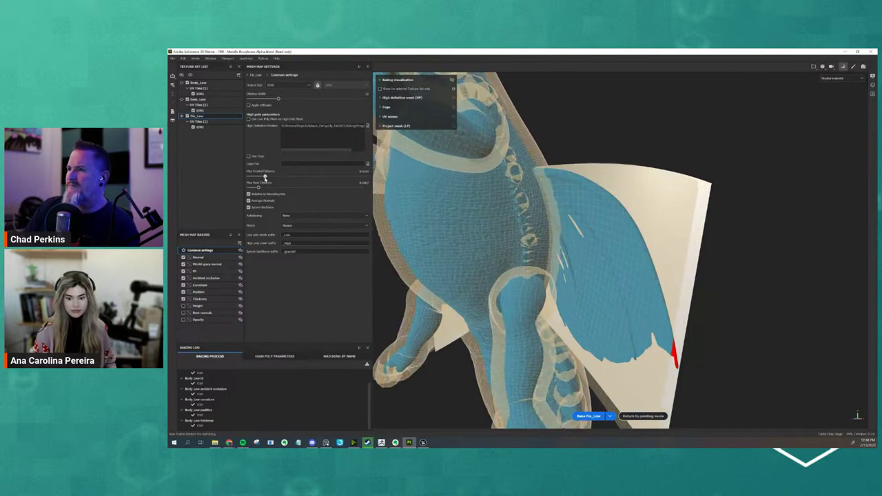
scroll(634, 248, up, 5)
alt+drag(658, 253, 762, 321)
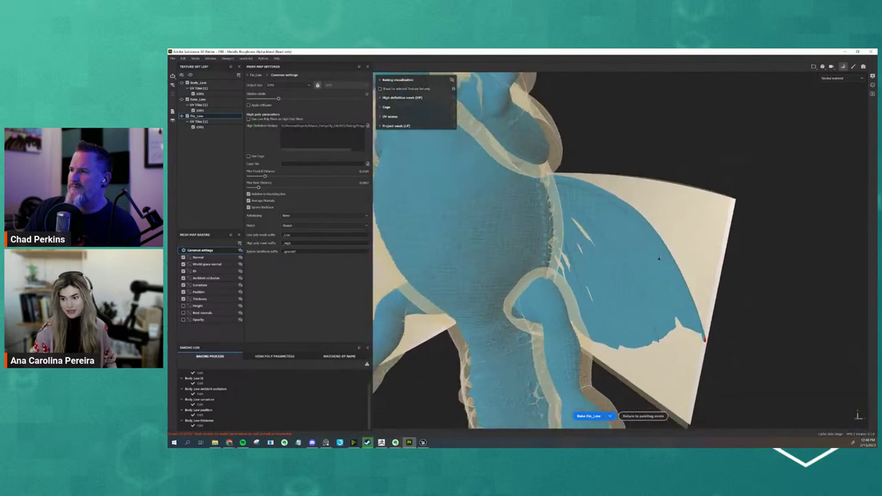
scroll(659, 258, down, 2)
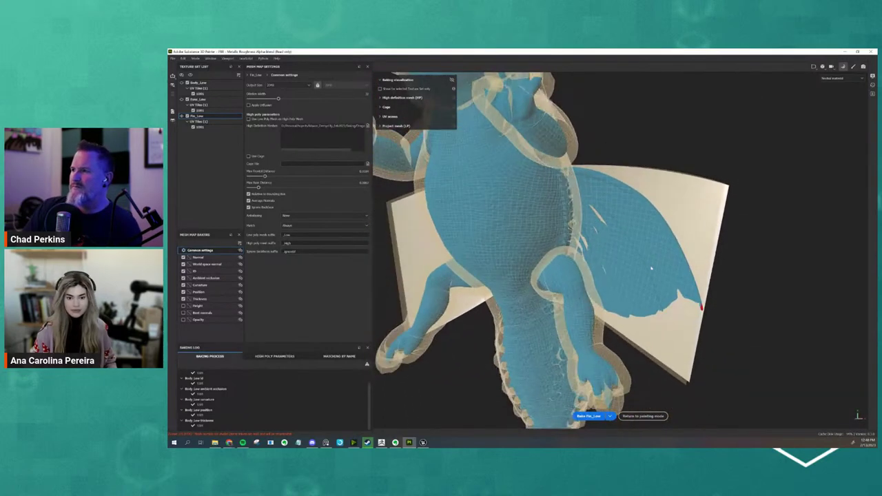
alt+drag(652, 269, 680, 276)
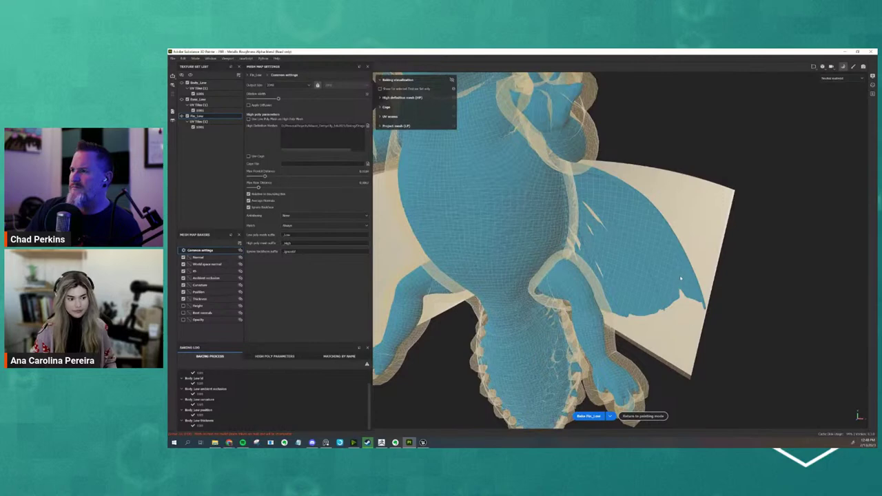
Step: Enable the Opacity map for Fin_Low, check the cage around the fin and bake its mesh maps
click(183, 305)
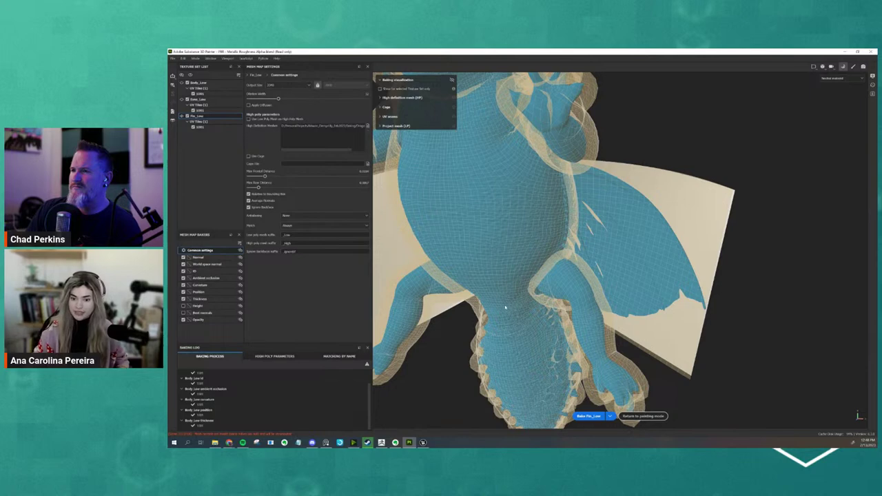
alt+drag(600, 296, 626, 288)
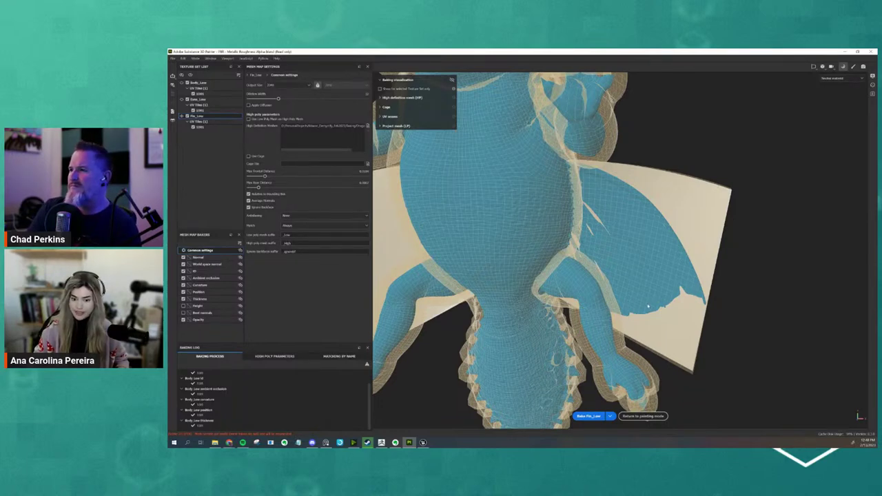
alt+drag(592, 270, 728, 321)
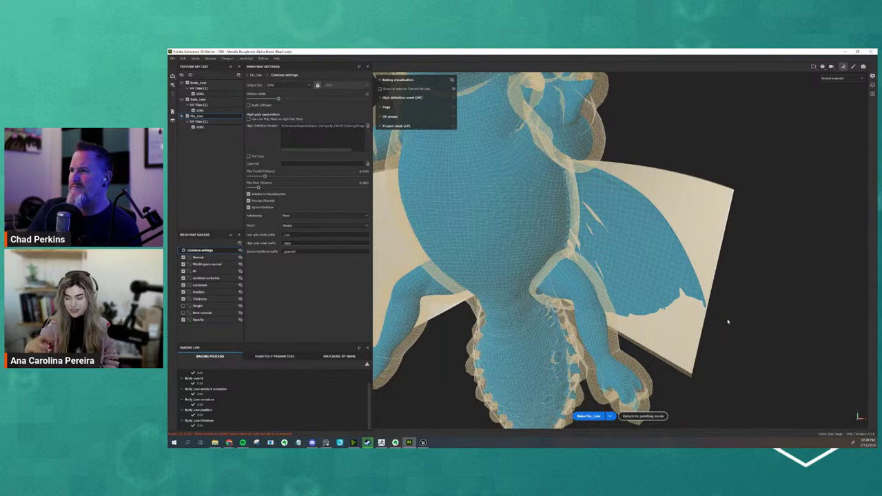
alt+drag(796, 341, 765, 337)
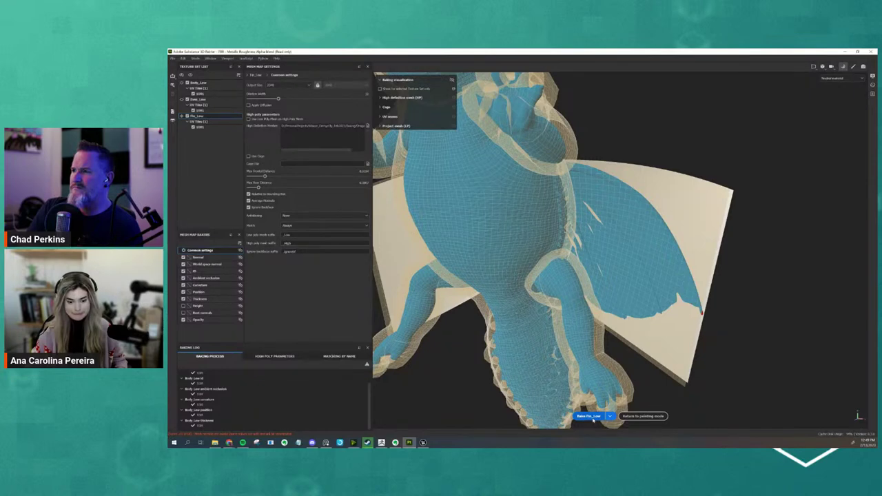
click(590, 417)
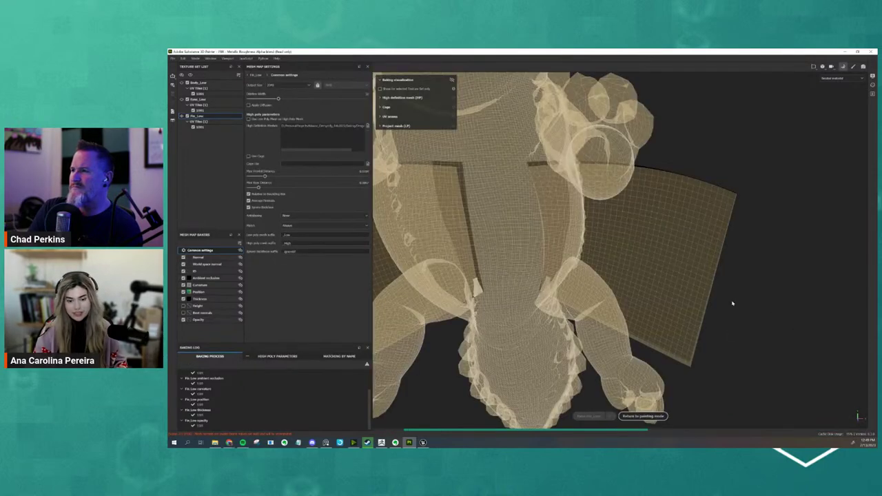
Step: Return to painting mode and examine both baked fin planes for high-poly detail and transparency
mouse_move(674, 289)
alt+mouse_down()
mouse_move(546, 284)
mouse_move(621, 269)
alt+mouse_up()
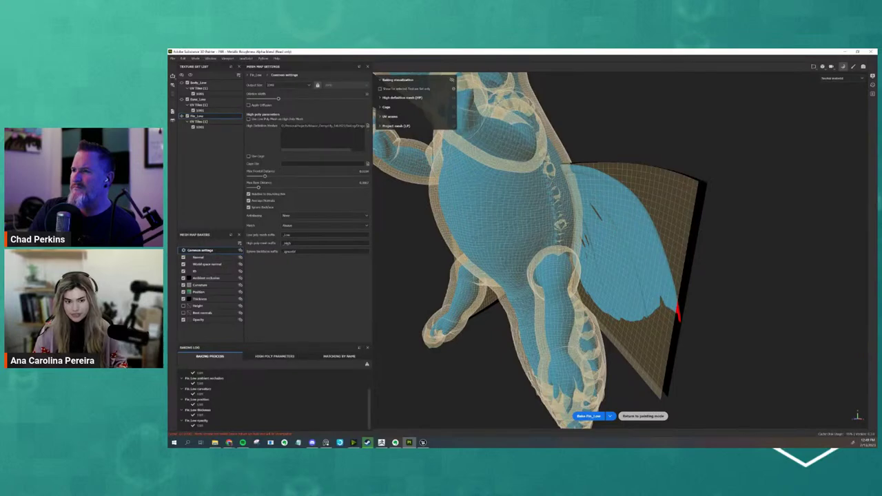
click(644, 416)
alt+drag(572, 301, 655, 297)
scroll(314, 320, up, 6)
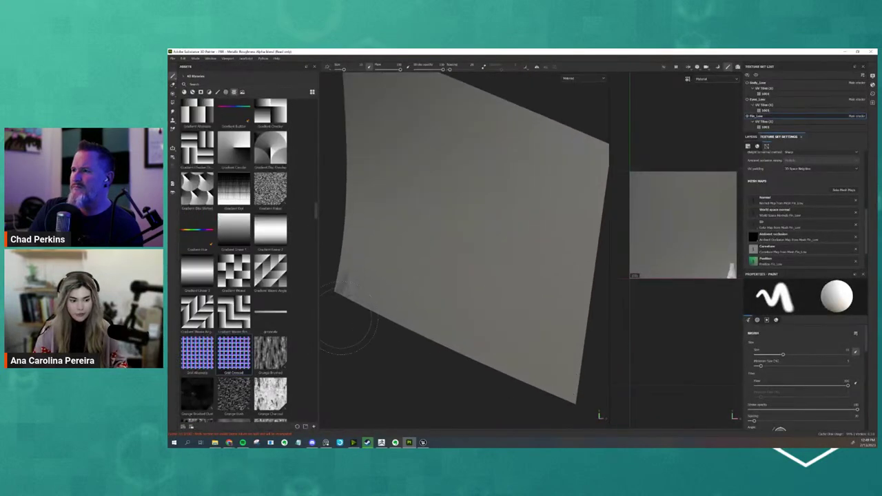
scroll(475, 317, down, 3)
scroll(476, 317, up, 3)
scroll(510, 326, down, 4)
alt+middle_drag(555, 315, 524, 301)
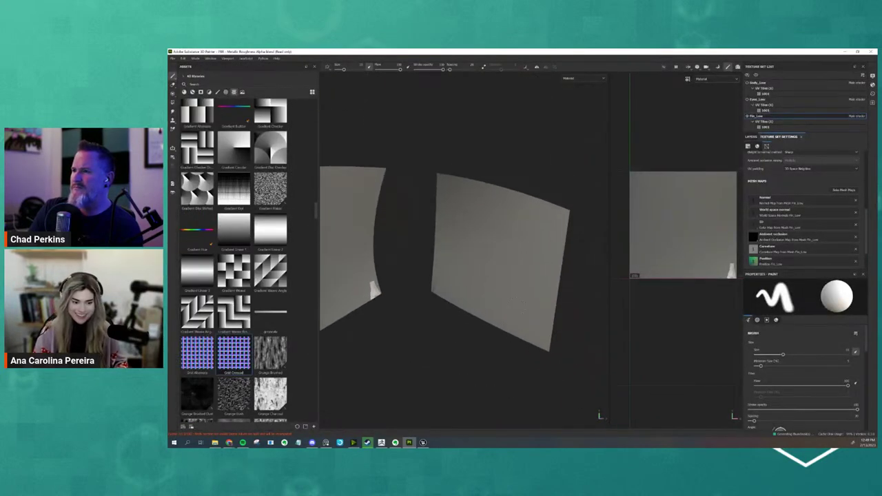
alt+drag(483, 310, 507, 324)
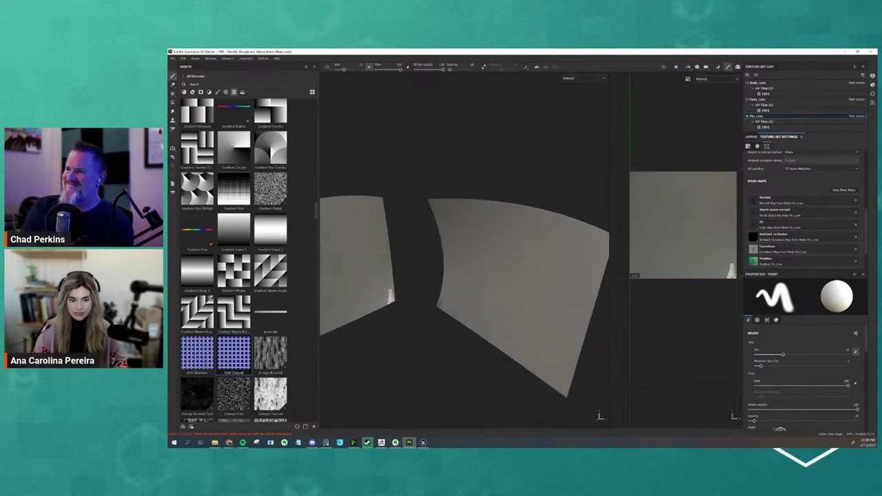
Step: Reopen mesh map baking, reduce Fin_Low's max frontal distance to tighten the cage, and rebake its mesh maps
click(853, 194)
alt+drag(575, 226, 546, 214)
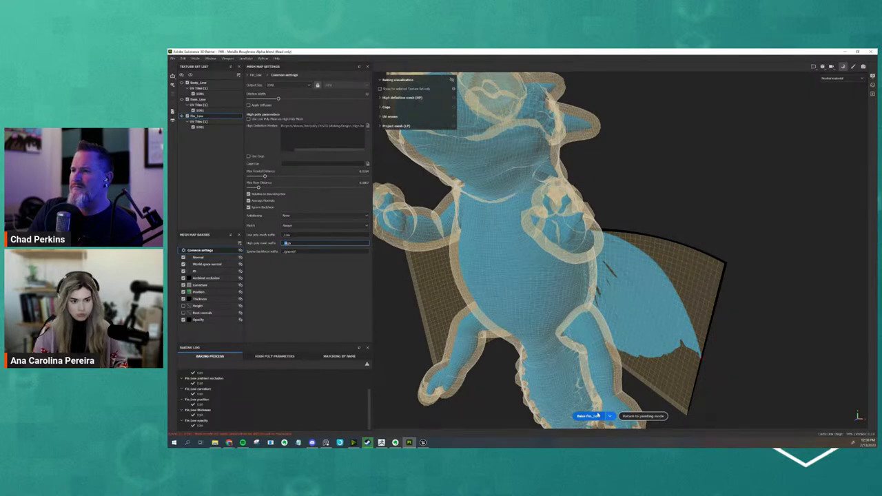
mouse_move(728, 334)
alt+mouse_down()
mouse_move(607, 336)
mouse_move(717, 337)
alt+mouse_up()
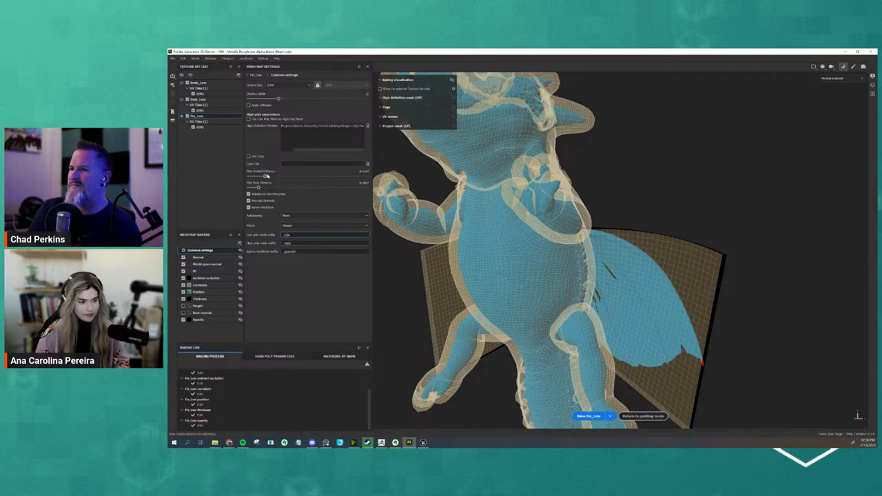
drag(264, 177, 260, 177)
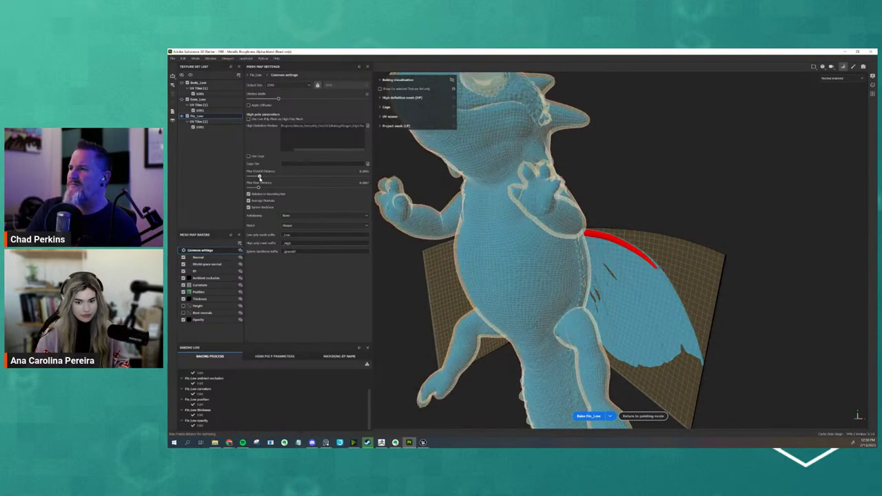
click(589, 417)
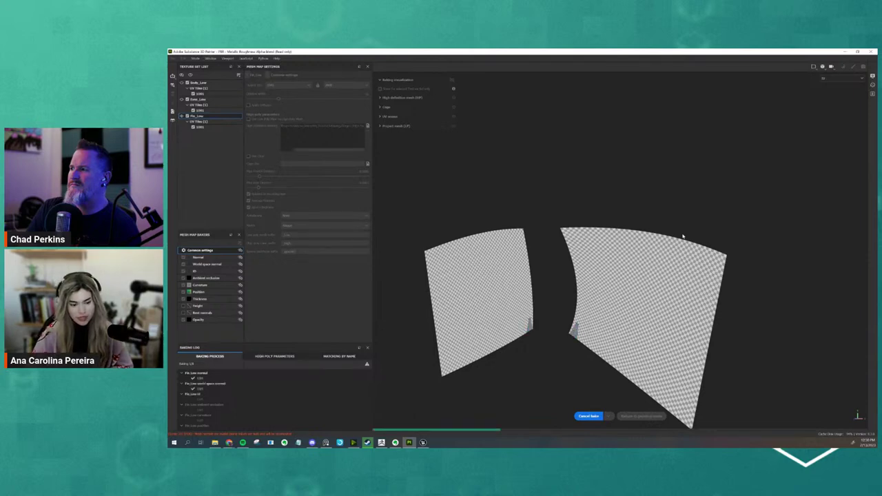
Step: Return to painting mode, widen the 3D view and examine the rebaked fin planes from several angles
mouse_move(383, 443)
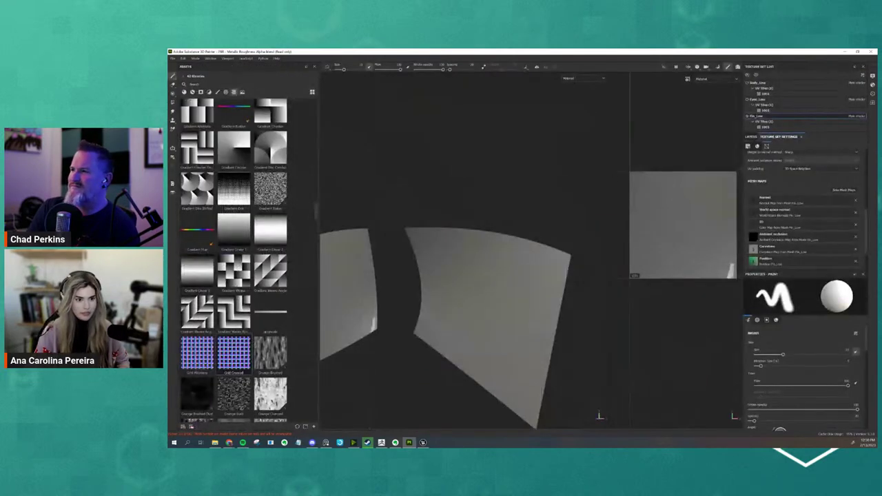
mouse_move(404, 144)
alt+mouse_down()
mouse_move(429, 147)
mouse_move(437, 166)
alt+mouse_up()
alt+drag(447, 243, 483, 243)
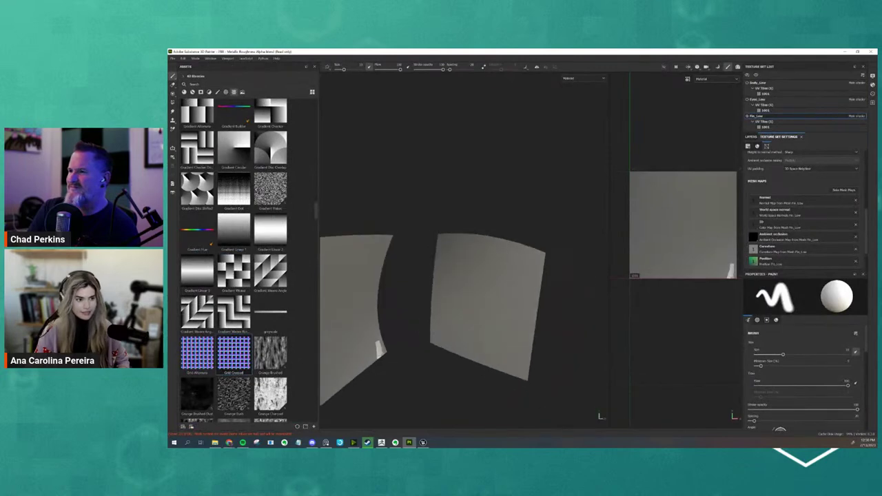
alt+drag(479, 276, 445, 295)
alt+middle_drag(415, 294, 597, 221)
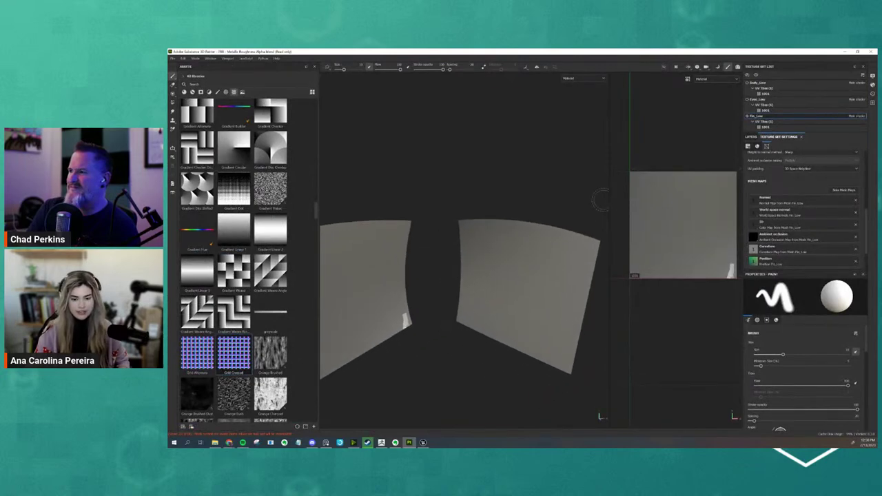
drag(610, 196, 687, 199)
alt+drag(524, 262, 493, 266)
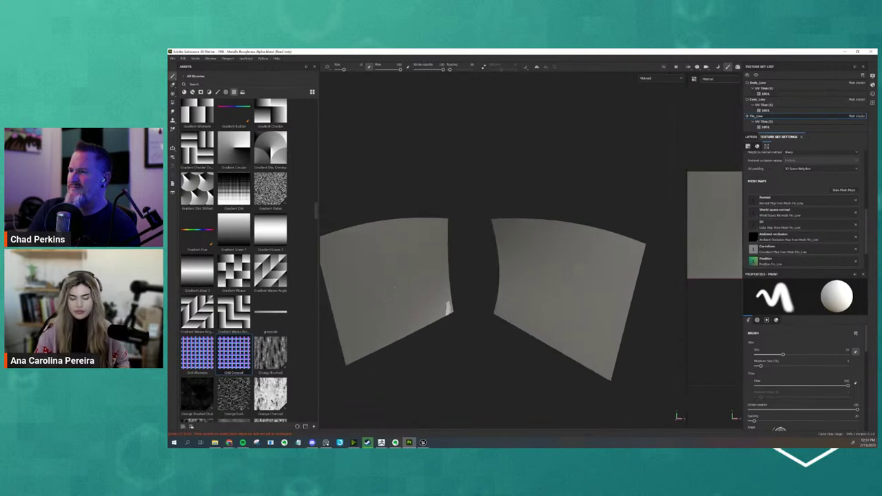
alt+drag(445, 293, 420, 287)
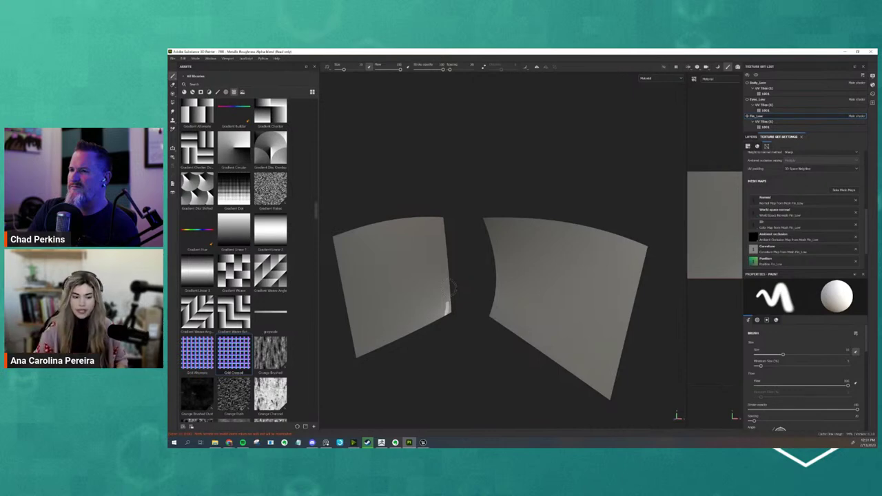
Step: Open the most recent baked dragon project, discard the current project's changes, and inspect the baked body and fin
click(173, 58)
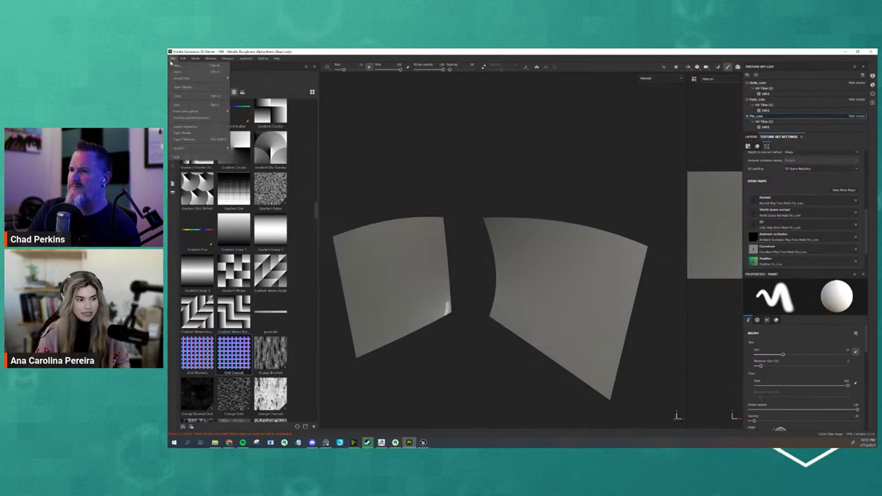
mouse_move(185, 78)
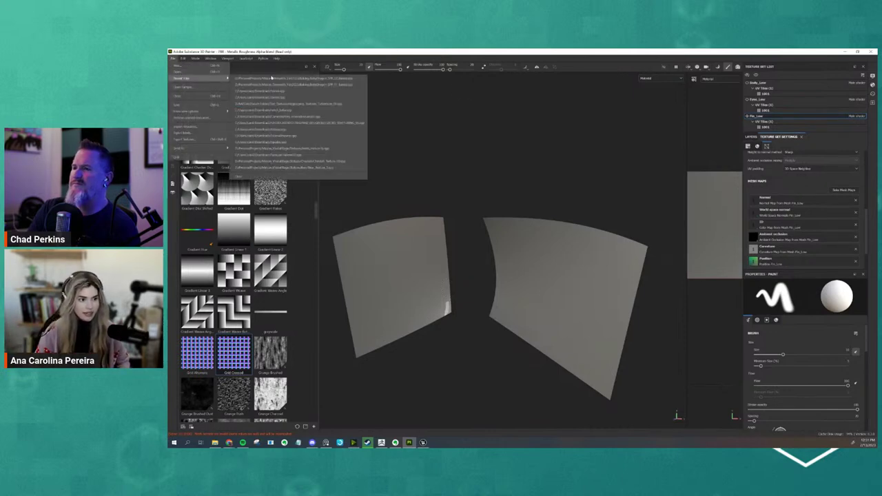
click(355, 79)
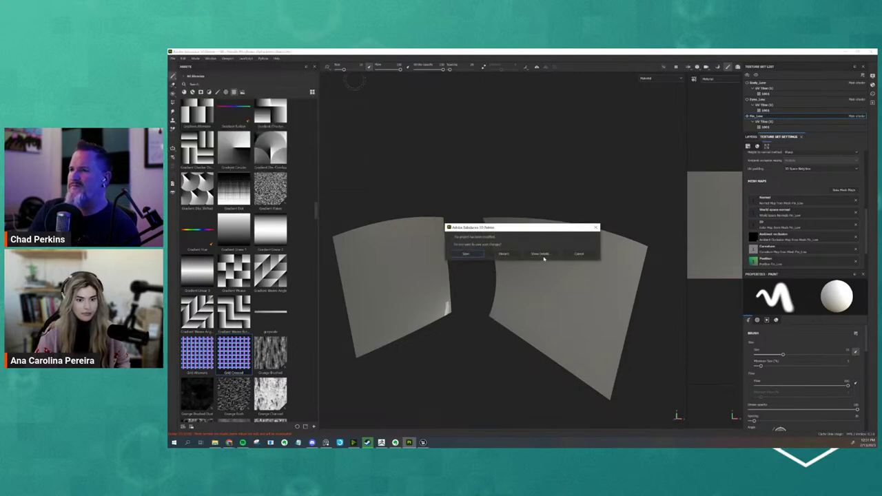
click(519, 256)
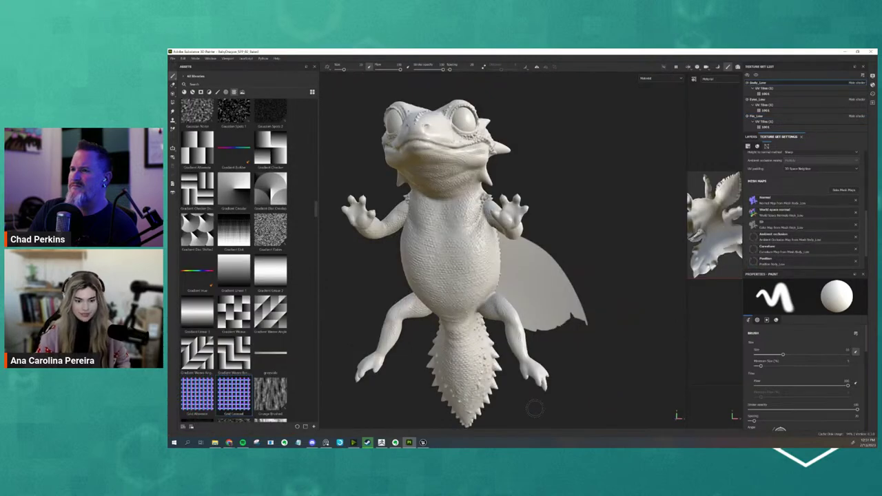
alt+drag(598, 232, 591, 264)
scroll(557, 201, up, 3)
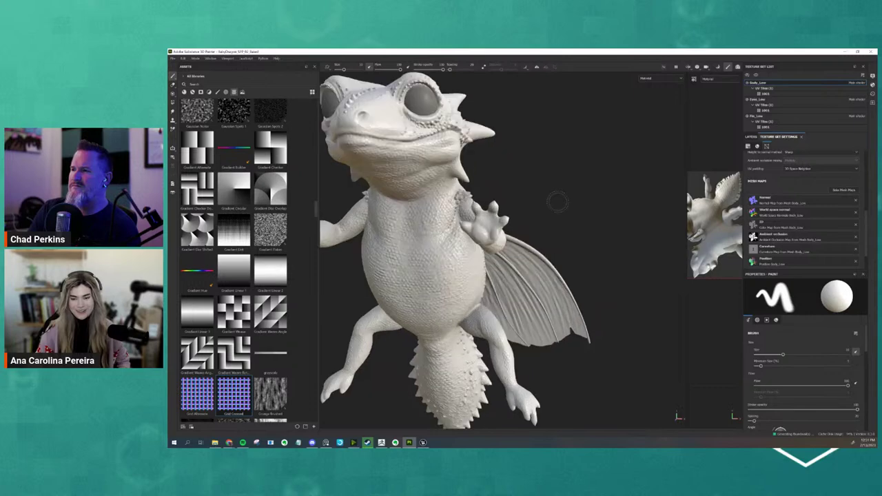
scroll(548, 203, down, 1)
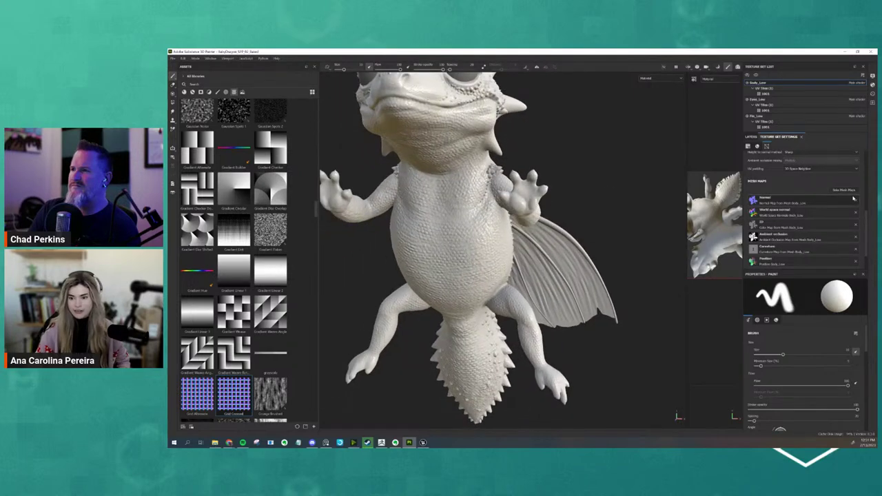
Step: Check the fin's cage and the high-poly mesh suffix in mesh map baking, and start baking the selected textures
click(847, 191)
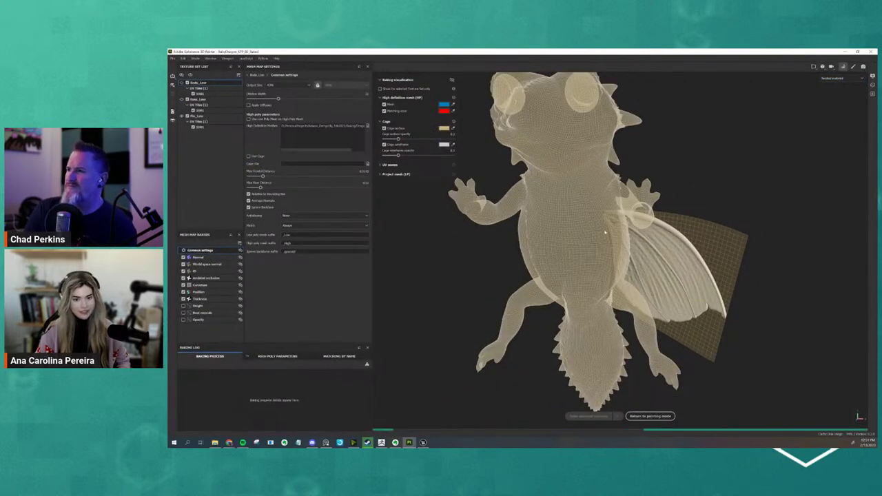
alt+middle_drag(683, 290, 594, 268)
scroll(594, 268, up, 4)
mouse_move(594, 268)
alt+mouse_down()
mouse_move(579, 269)
mouse_move(607, 252)
mouse_move(589, 265)
alt+mouse_up()
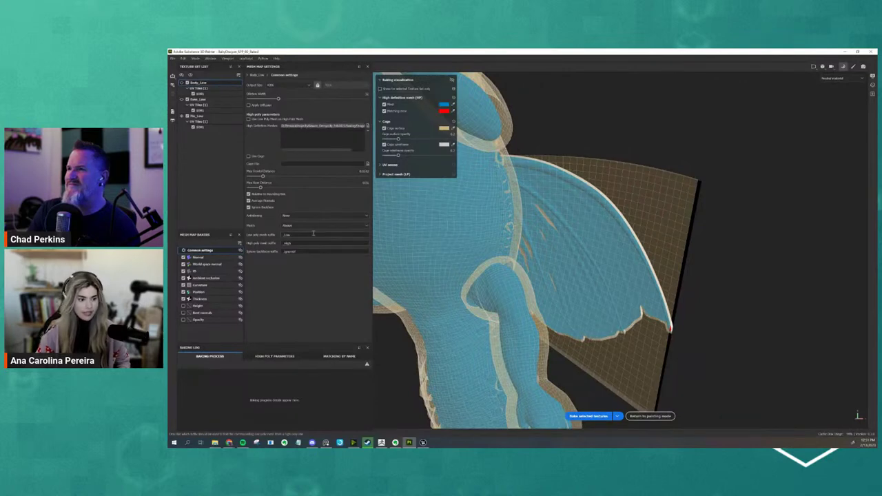
click(291, 242)
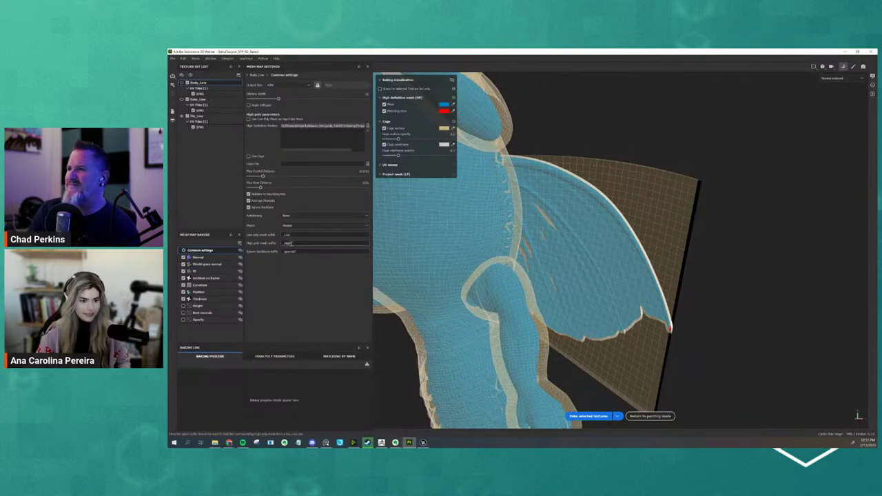
click(587, 417)
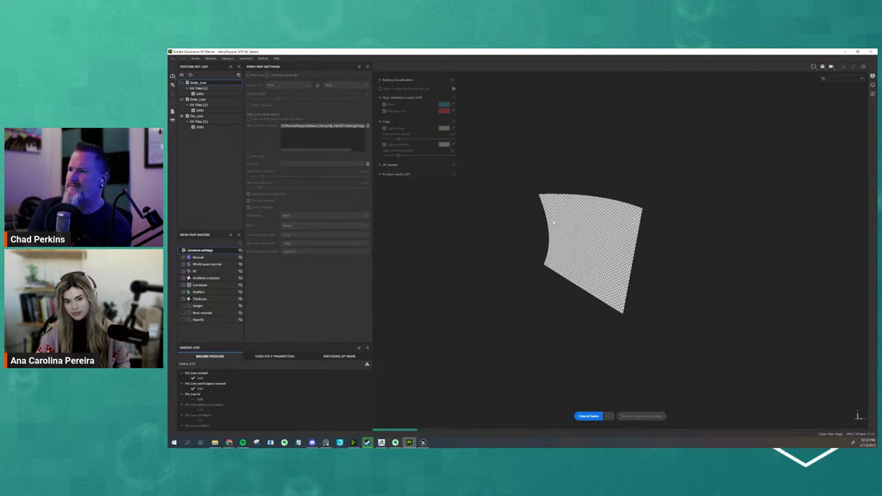
mouse_move(550, 200)
alt+mouse_down()
mouse_move(528, 209)
mouse_move(556, 207)
alt+mouse_up()
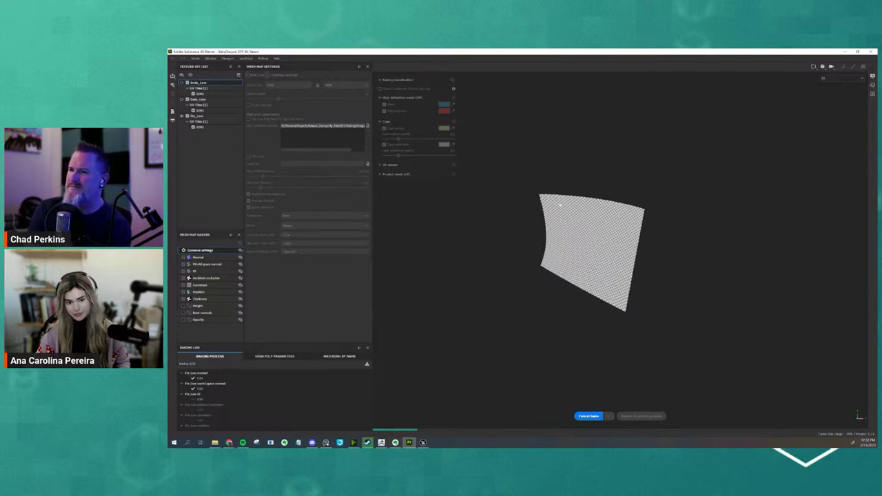
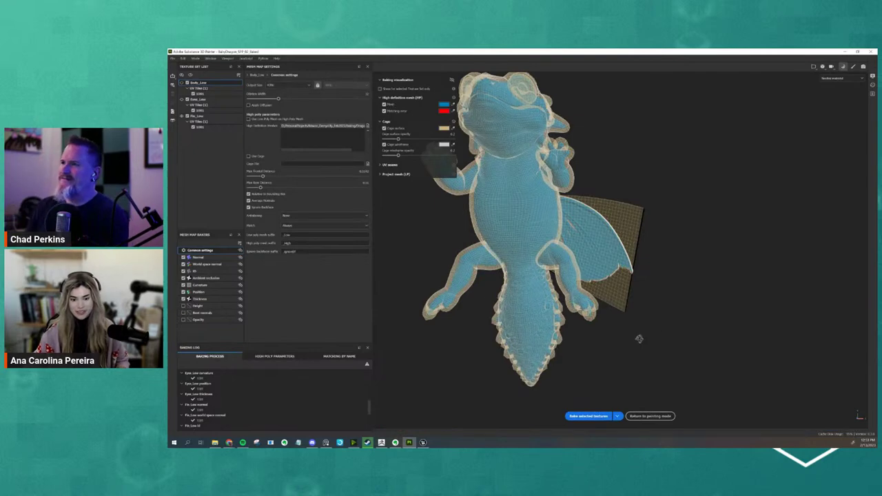
Step: Return to painting mode and inspect the isolated, freshly baked fin up close
alt+drag(639, 338, 620, 394)
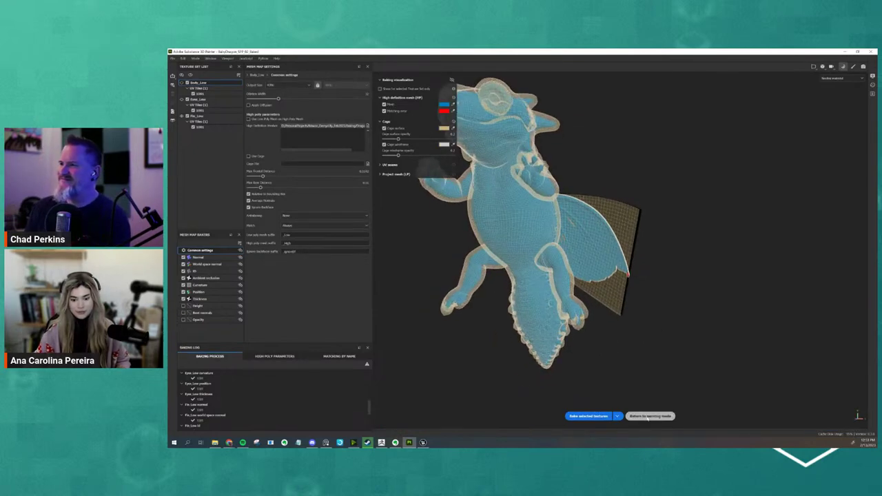
click(650, 416)
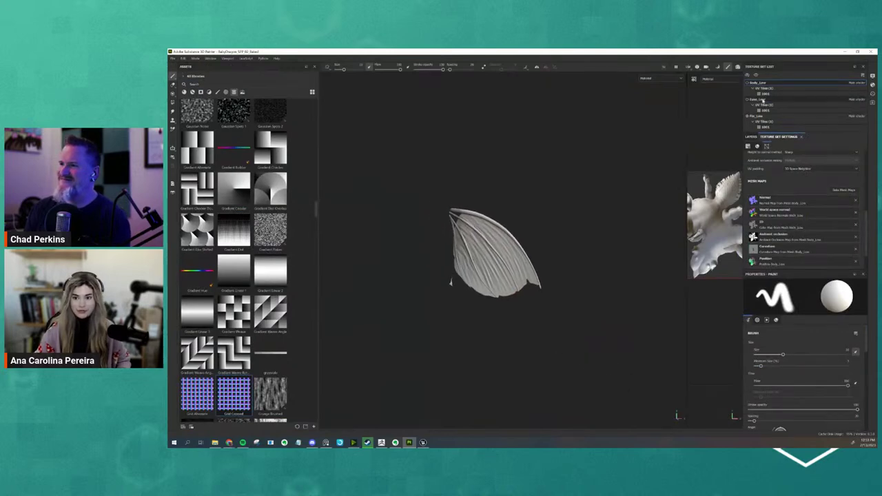
mouse_move(626, 191)
alt+mouse_down()
mouse_move(386, 203)
mouse_move(628, 183)
alt+mouse_up()
scroll(512, 297, up, 3)
mouse_move(512, 297)
alt+mouse_down()
mouse_move(491, 322)
mouse_move(526, 301)
mouse_move(543, 326)
alt+mouse_up()
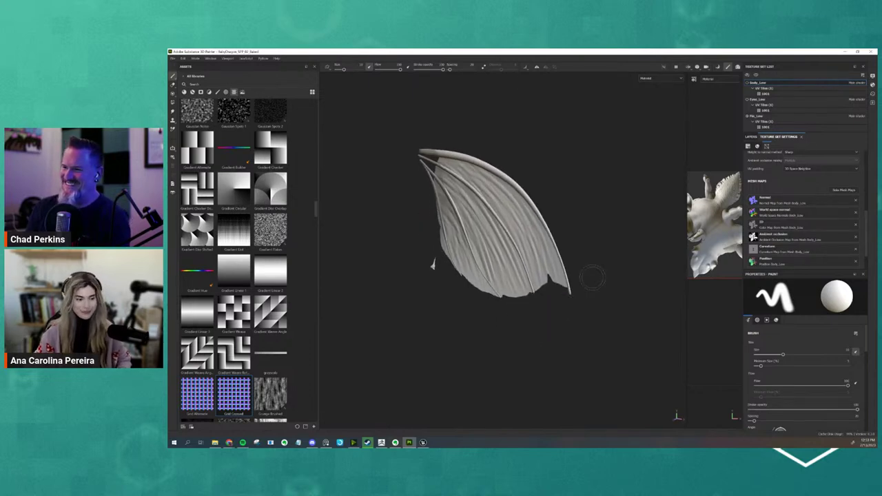
alt+drag(649, 234, 659, 242)
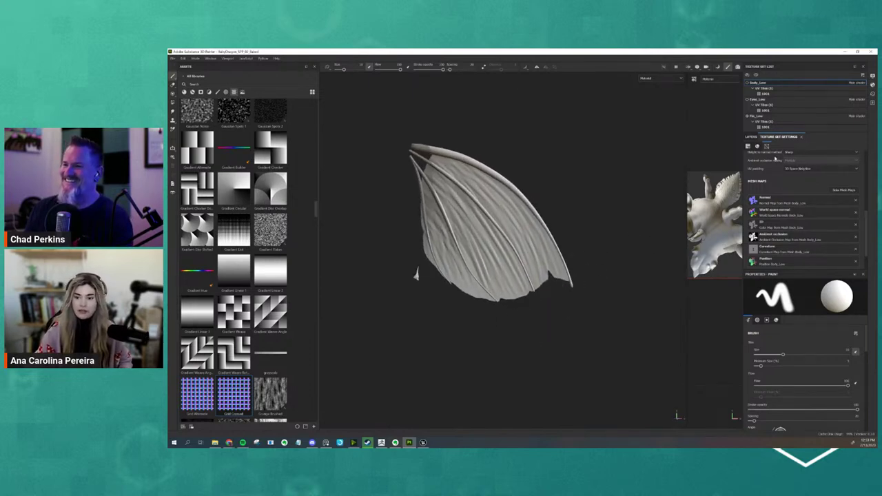
Step: Delete the existing layer from the Body_Low texture set and make the body visible alongside the fin
click(751, 137)
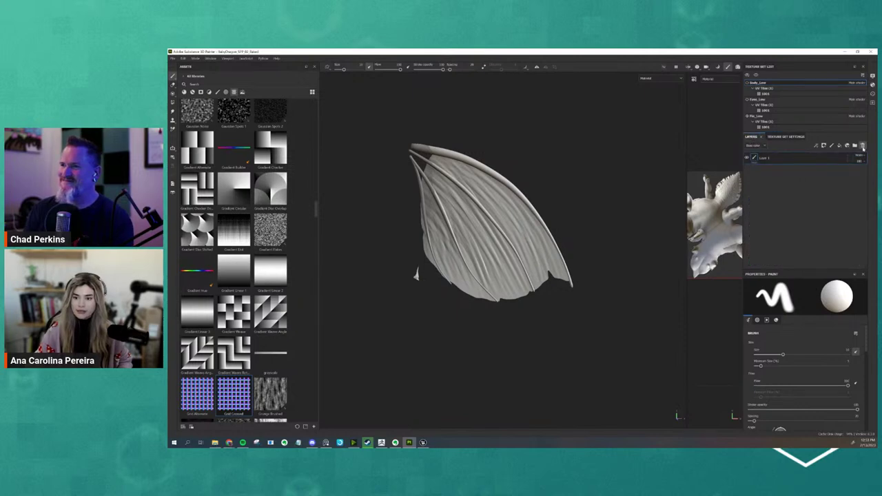
mouse_move(557, 193)
alt+mouse_down()
mouse_move(565, 203)
mouse_move(552, 198)
alt+mouse_up()
click(748, 83)
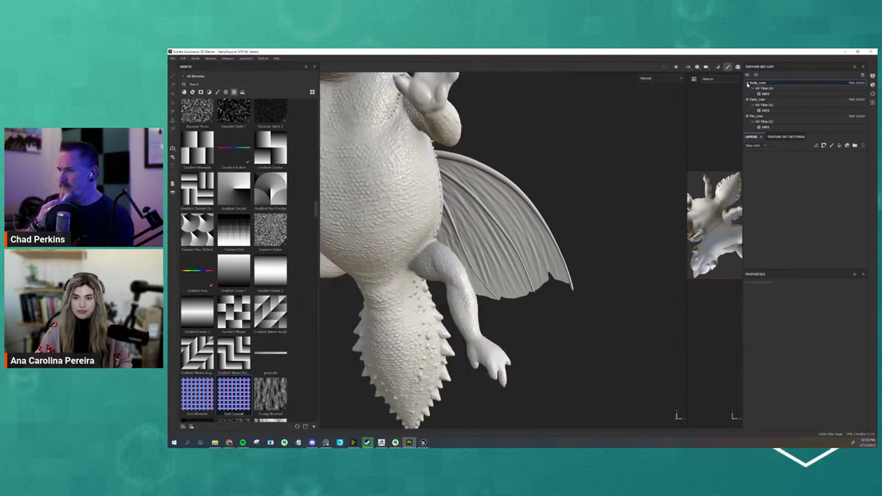
Step: Examine the baked body and fin together, viewing the whole creature from several angles
alt+middle_drag(555, 201, 566, 225)
alt+drag(565, 224, 535, 237)
scroll(535, 237, down, 3)
alt+middle_drag(536, 237, 568, 271)
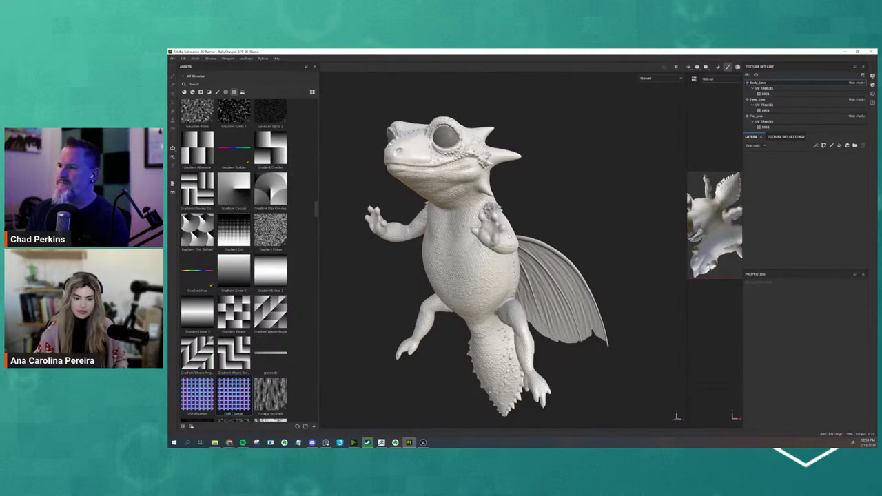
alt+drag(568, 271, 425, 258)
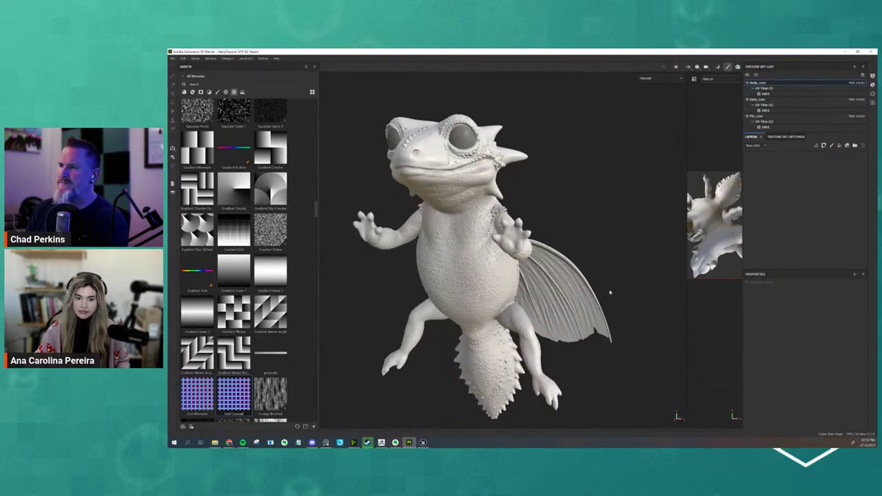
alt+drag(586, 340, 586, 293)
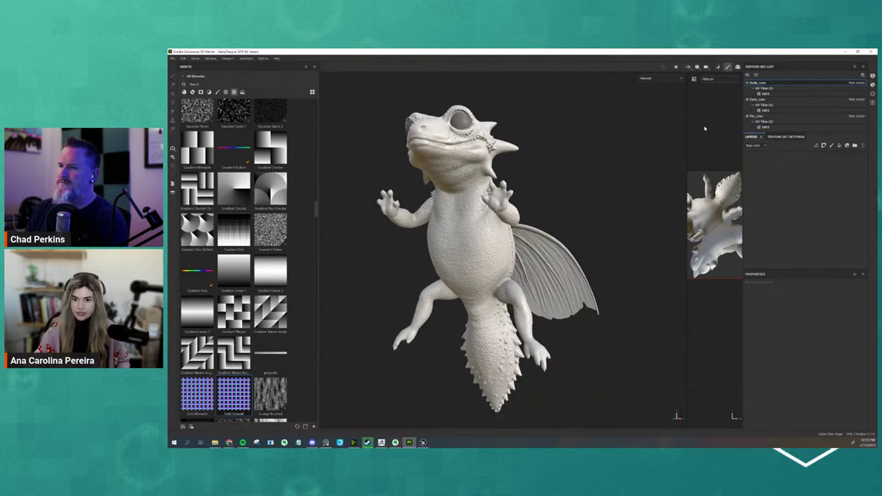
Step: Delete both layers of the fin's texture set and inspect the fin plane without its opacity mask
click(772, 116)
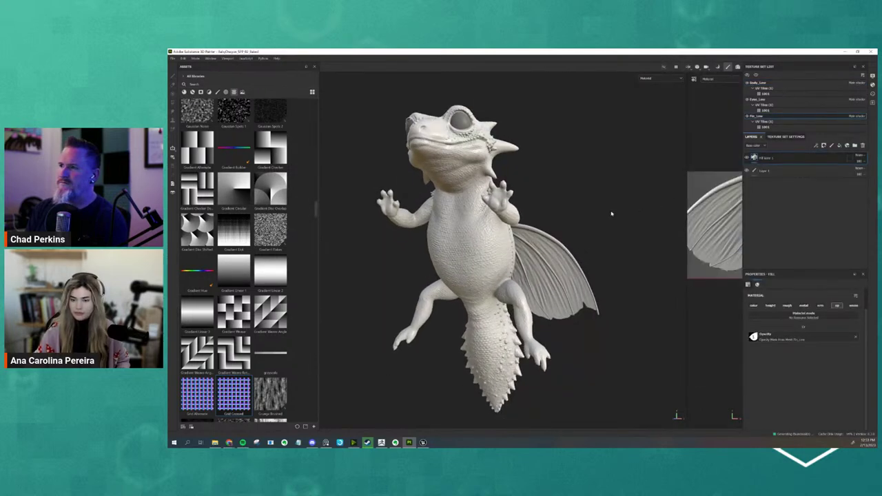
click(864, 146)
click(864, 146)
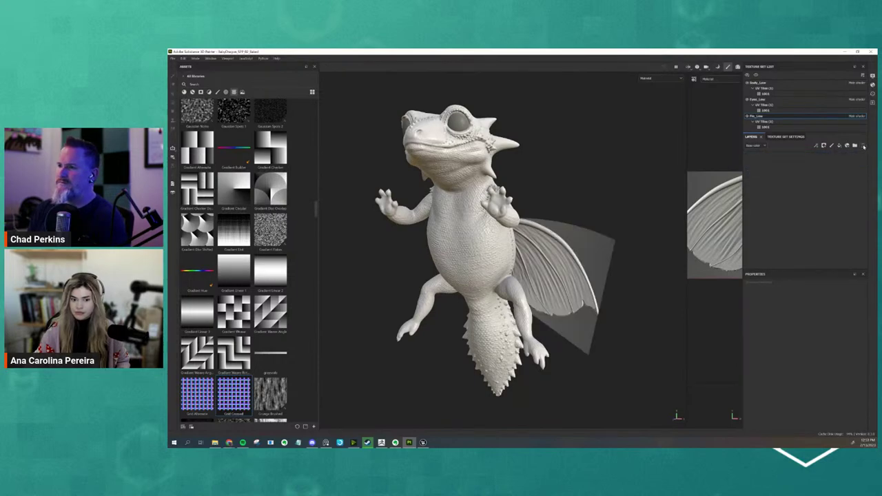
alt+right_drag(579, 305, 640, 345)
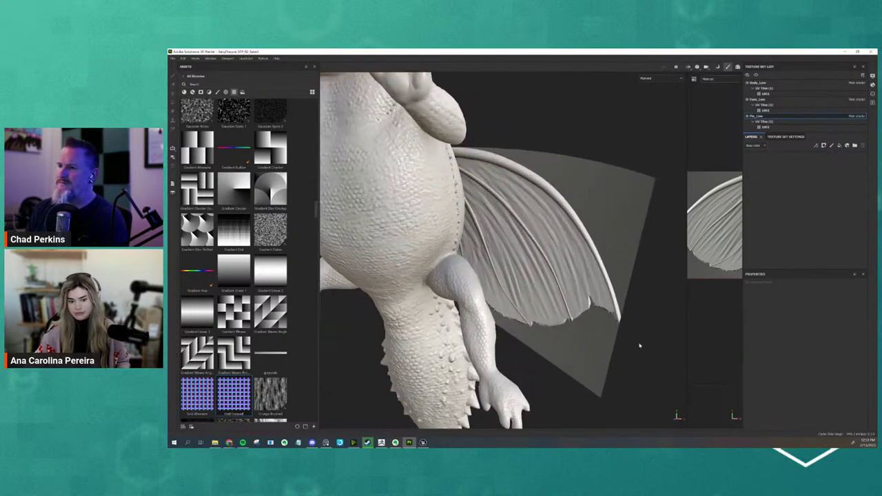
alt+drag(640, 346, 605, 264)
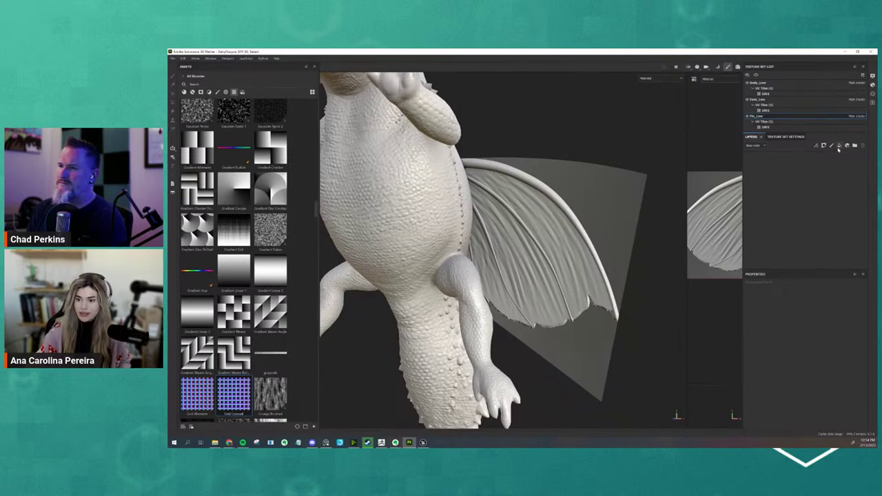
Step: Add a fill layer to the fin's texture set with only the opacity channel enabled
click(840, 145)
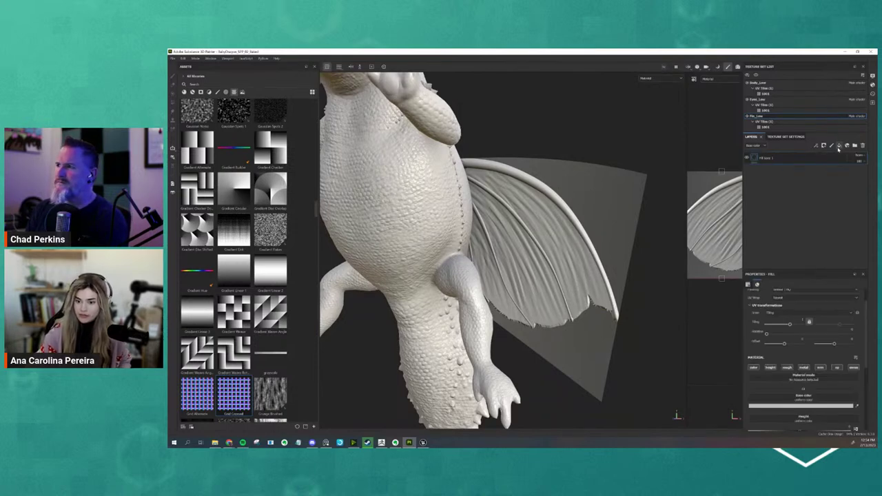
click(754, 368)
click(771, 368)
click(787, 367)
click(804, 367)
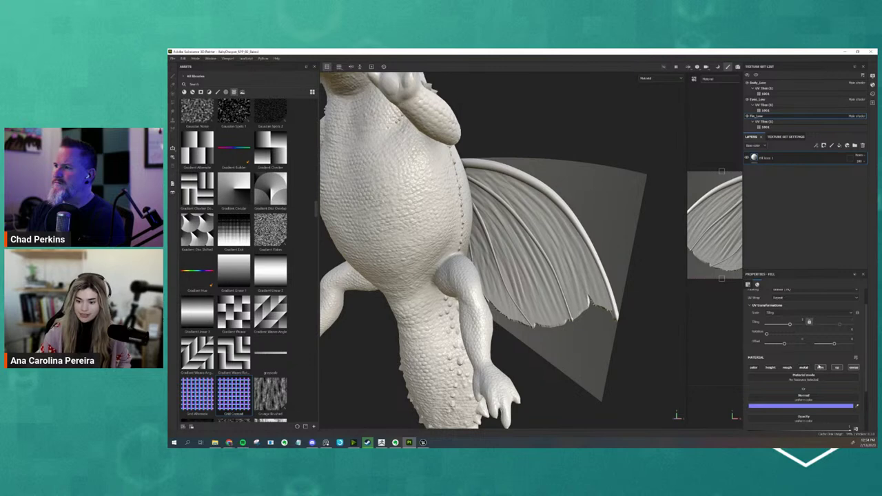
click(821, 367)
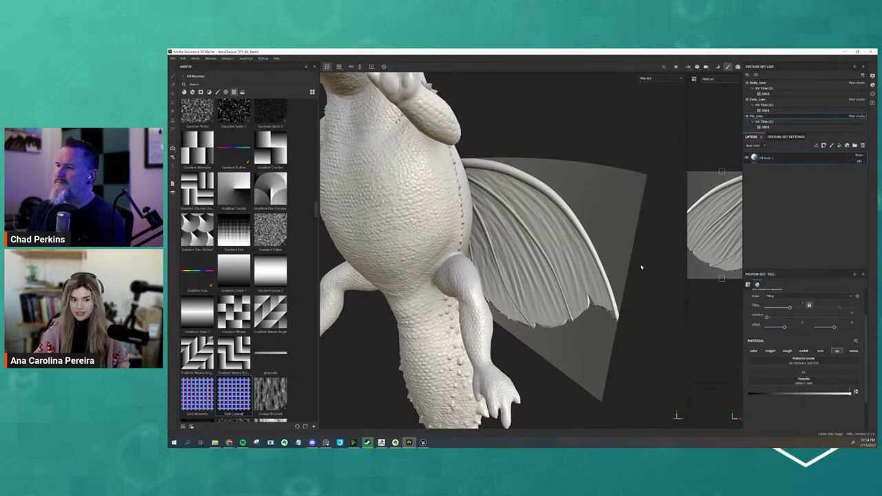
Step: Search the resources for opacity, assign the fin's baked opacity map to the fill layer, and check the cut-out fin
click(827, 383)
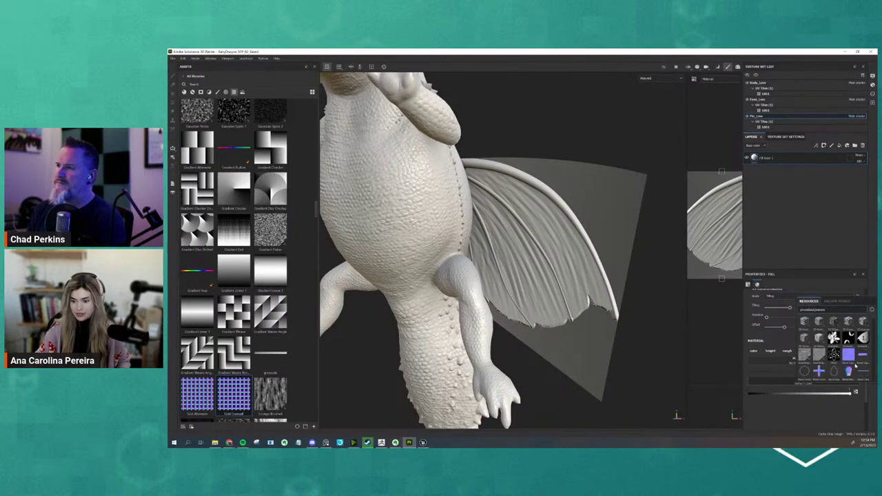
mouse_move(857, 364)
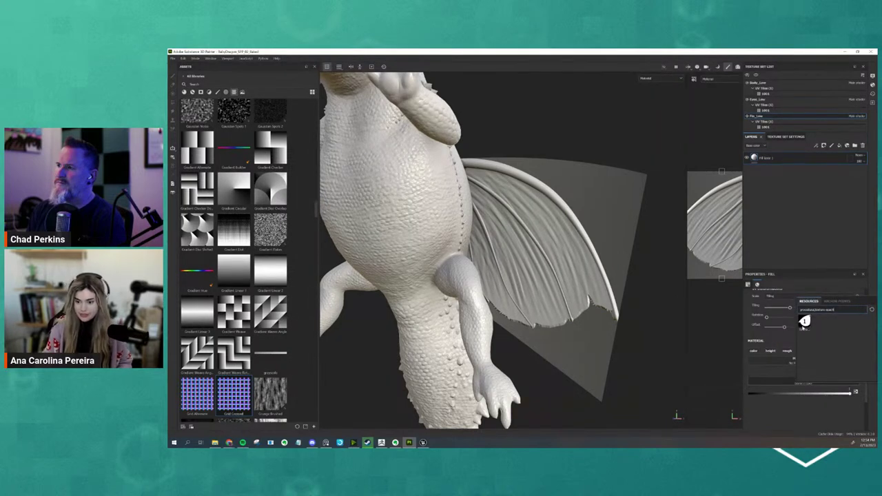
click(804, 326)
scroll(624, 292, down, 3)
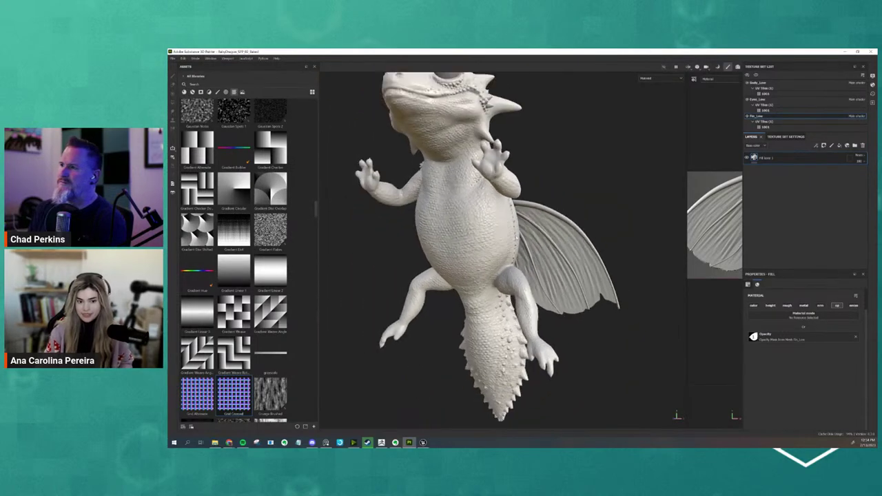
alt+drag(516, 237, 683, 276)
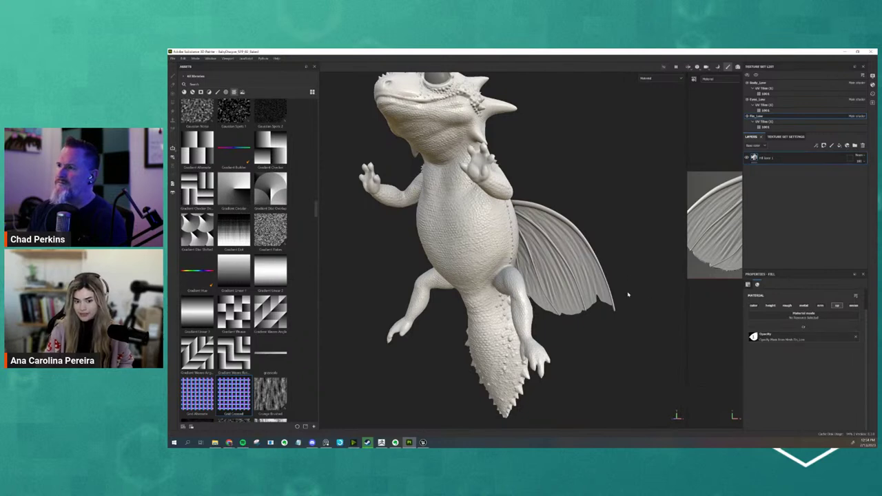
mouse_move(628, 303)
alt+mouse_down()
mouse_move(517, 252)
mouse_move(638, 307)
alt+mouse_up()
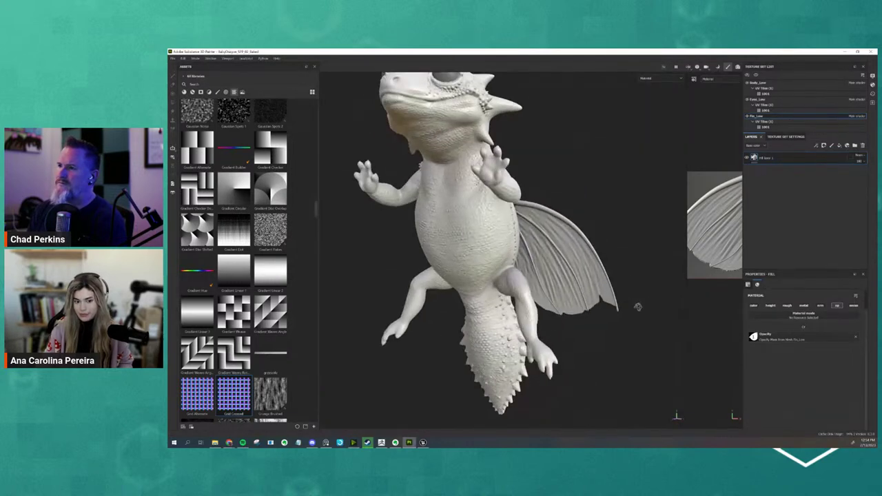
Step: Examine the baked eye and the surrounding eyelid detail on the creature's head
alt+drag(545, 244, 615, 176)
scroll(470, 245, up, 3)
scroll(476, 314, up, 5)
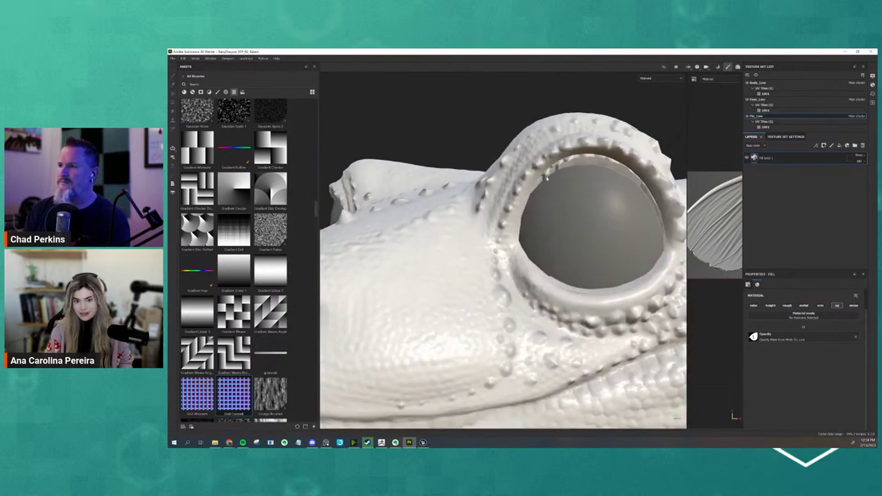
alt+middle_drag(601, 138, 537, 154)
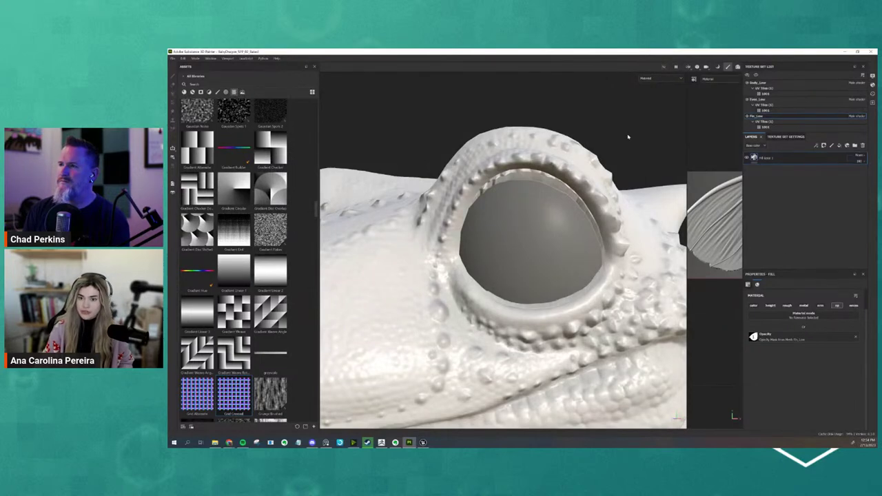
scroll(627, 137, down, 3)
scroll(627, 138, up, 1)
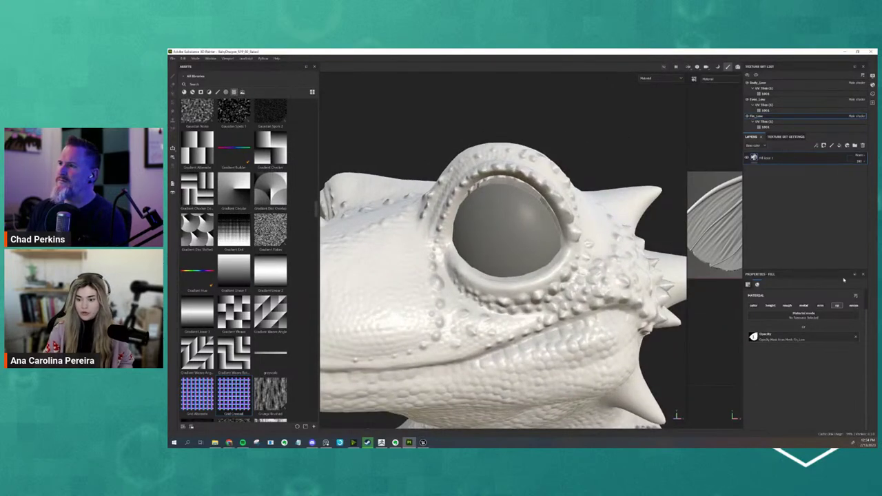
Step: Open mesh map baking for the Eyes_Low texture set and inspect the cage around the eye
click(781, 136)
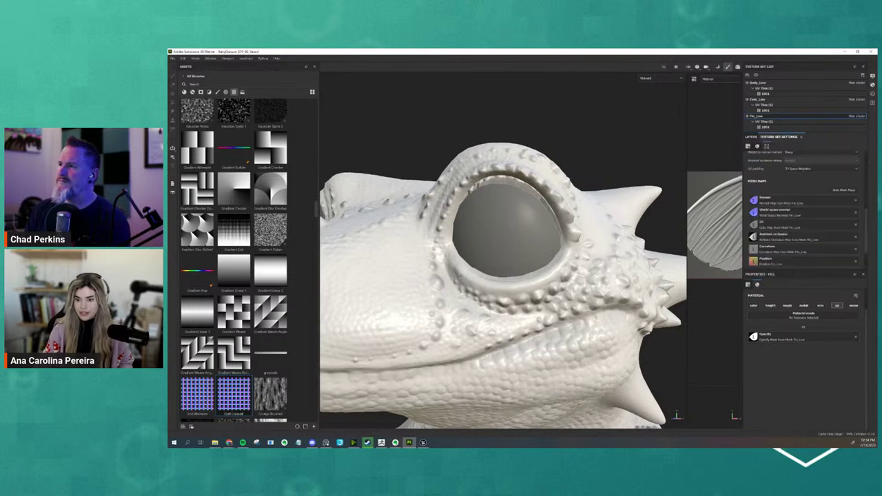
click(845, 190)
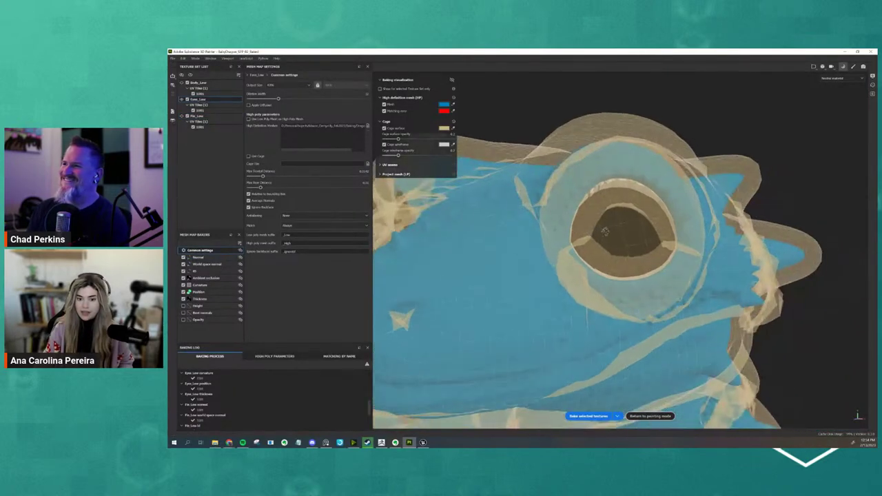
alt+drag(605, 232, 607, 233)
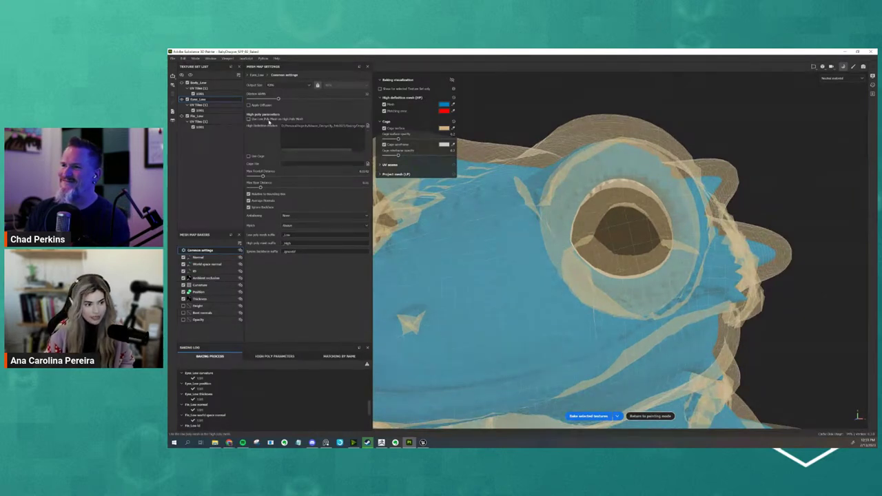
Step: Use the low-poly mesh as the high-poly mesh for Eyes_Low, lower its output size, and bake only Eyes_Low
click(248, 119)
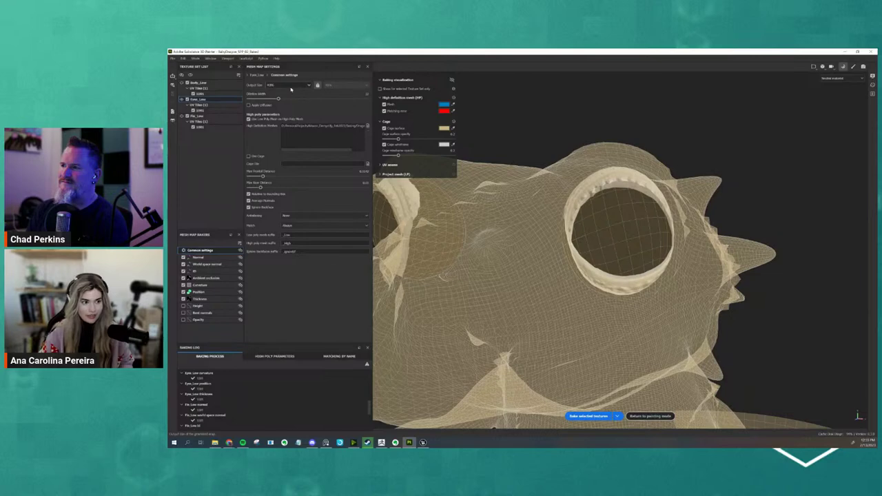
click(290, 85)
click(278, 113)
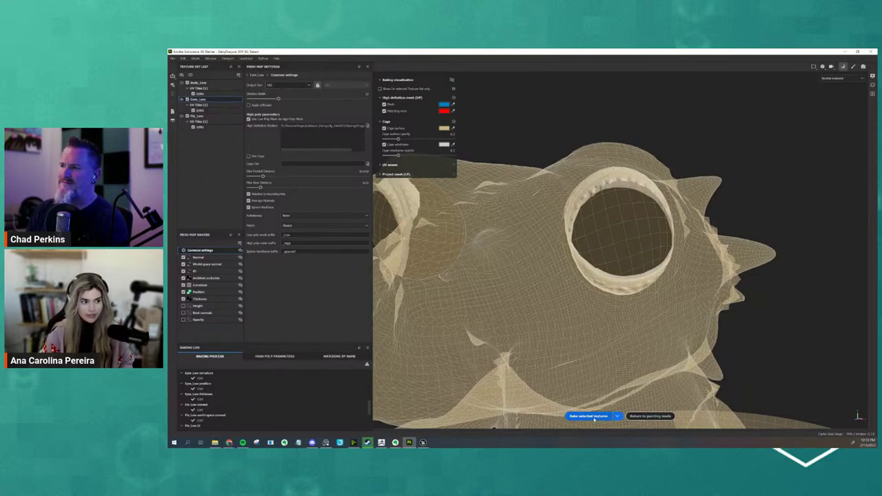
click(618, 417)
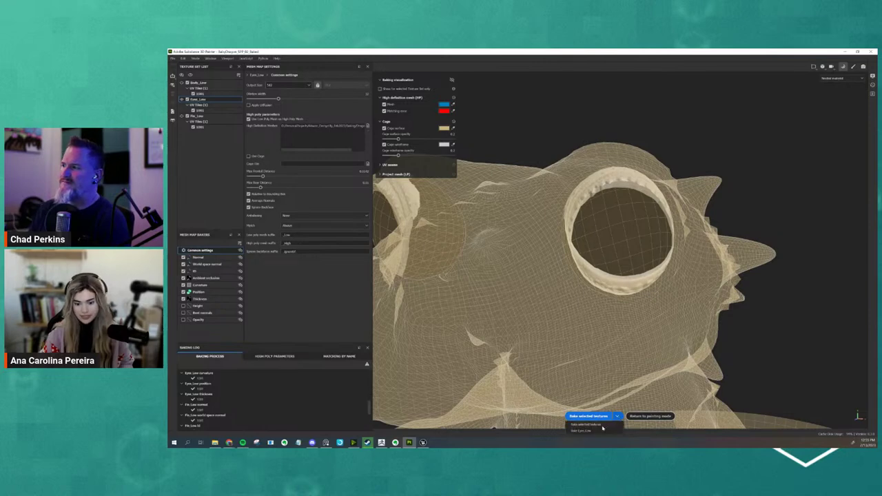
click(601, 431)
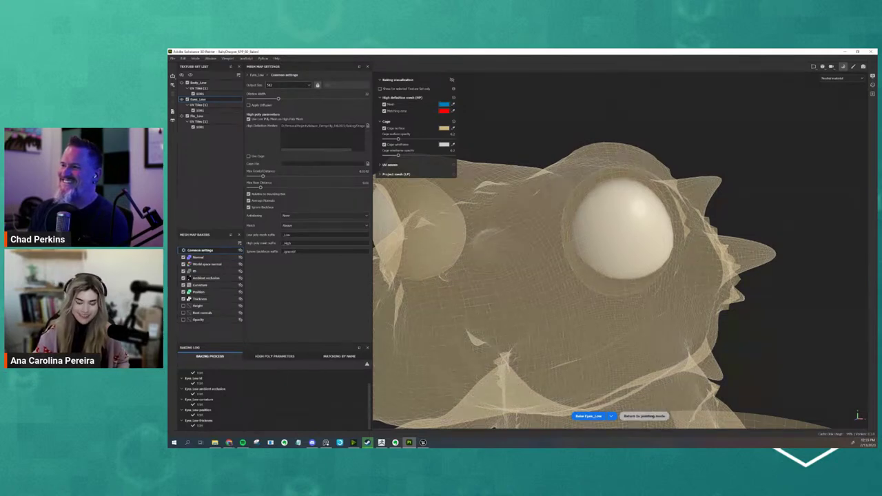
Step: Return to painting mode, make the body visible, and inspect the rebaked eyes on the creature
click(644, 416)
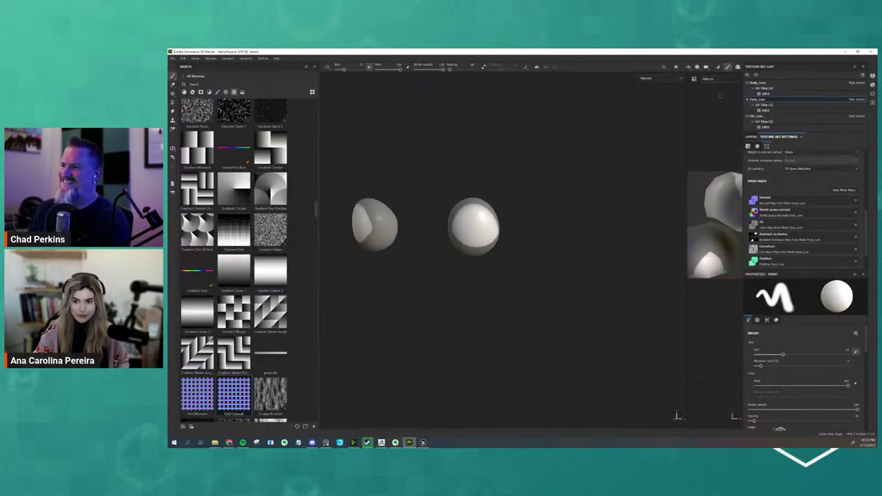
click(748, 83)
scroll(428, 134, down, 3)
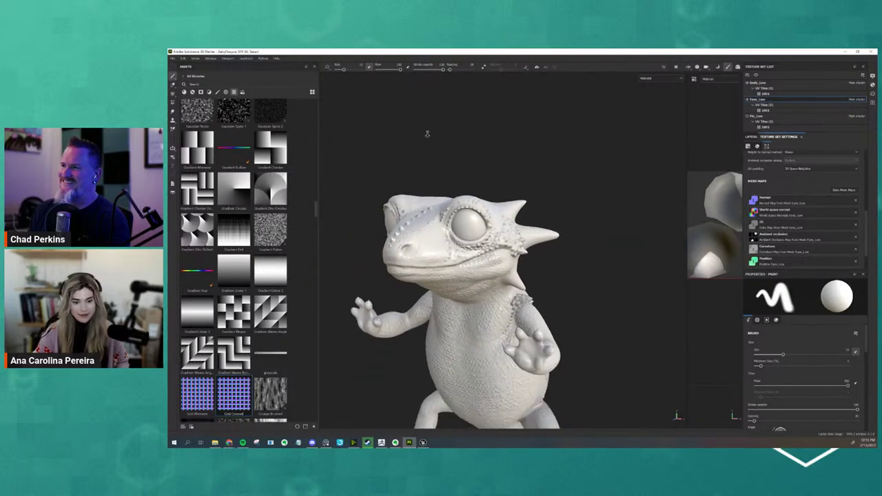
alt+middle_drag(567, 247, 557, 166)
alt+drag(584, 315, 566, 297)
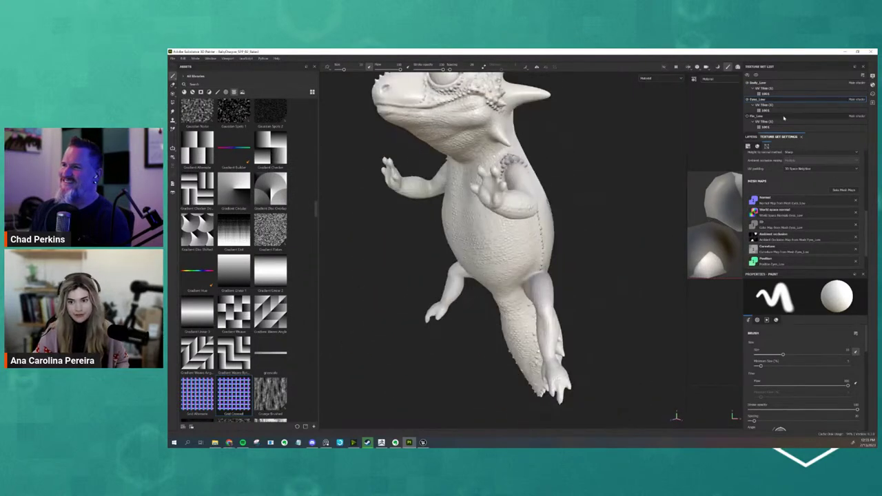
Step: Make the Fin_Low texture set visible on the creature and select the Body_Low texture set
click(746, 117)
alt+drag(624, 207, 473, 253)
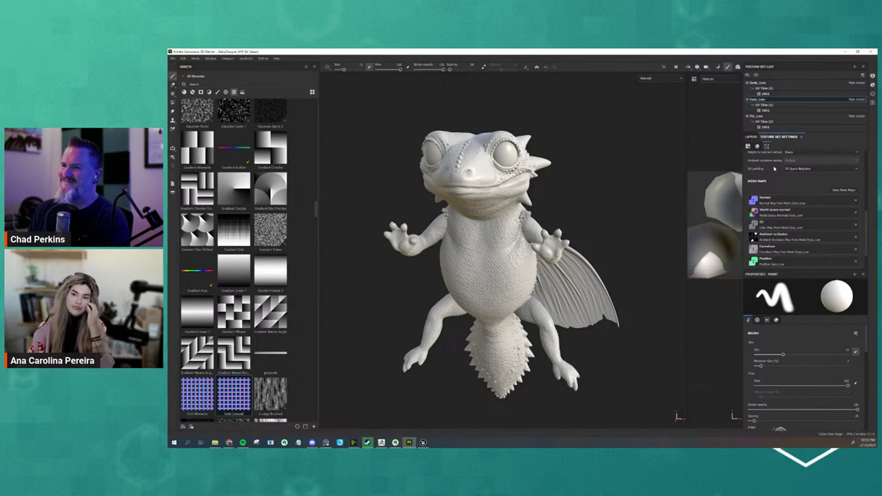
click(770, 84)
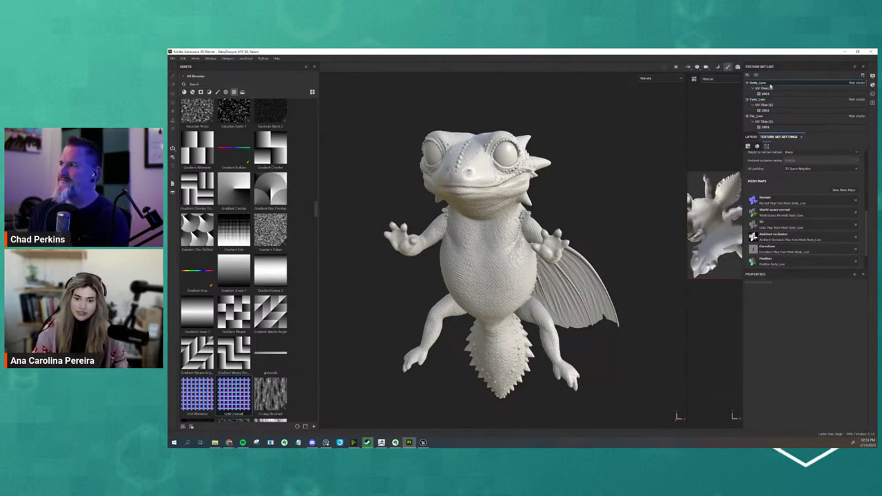
alt+drag(587, 184, 784, 54)
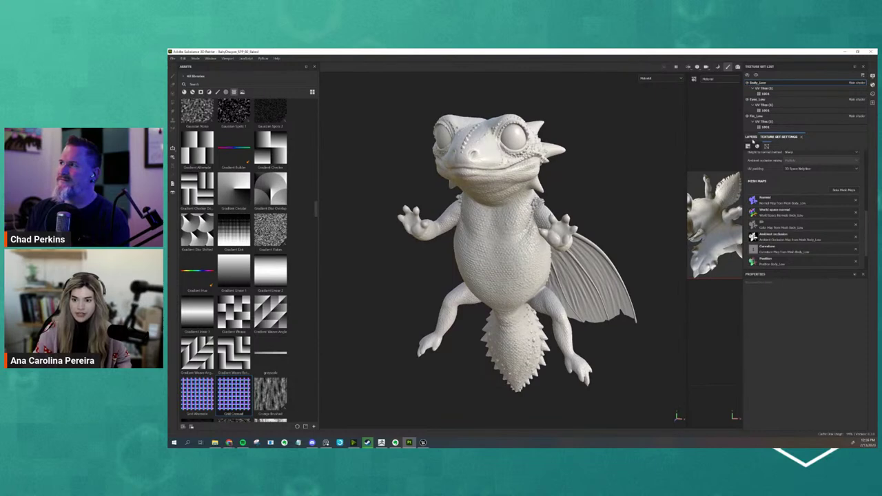
Step: Remove the texture filter from the asset library and add a fill layer to the Body_Low layer stack
click(753, 137)
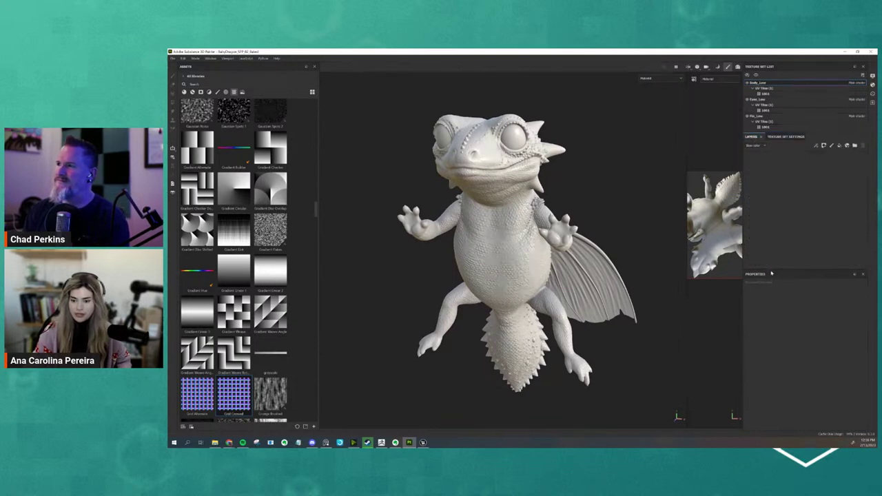
alt+drag(652, 185, 664, 185)
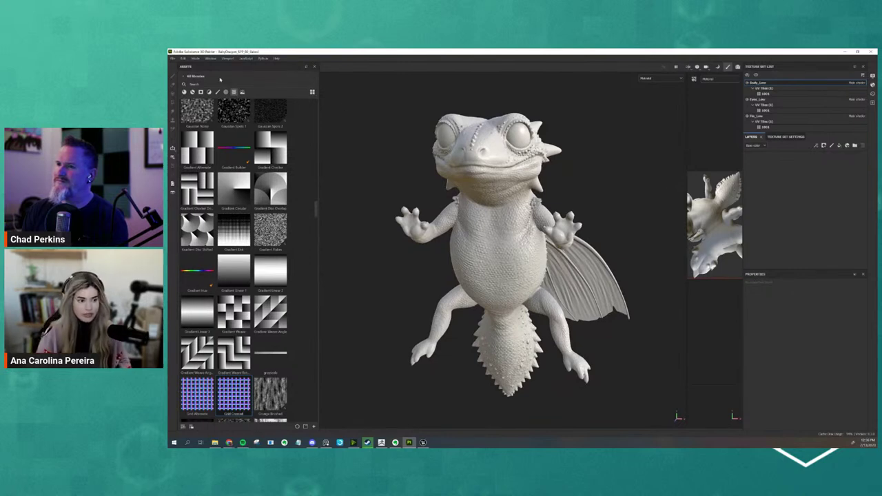
click(234, 92)
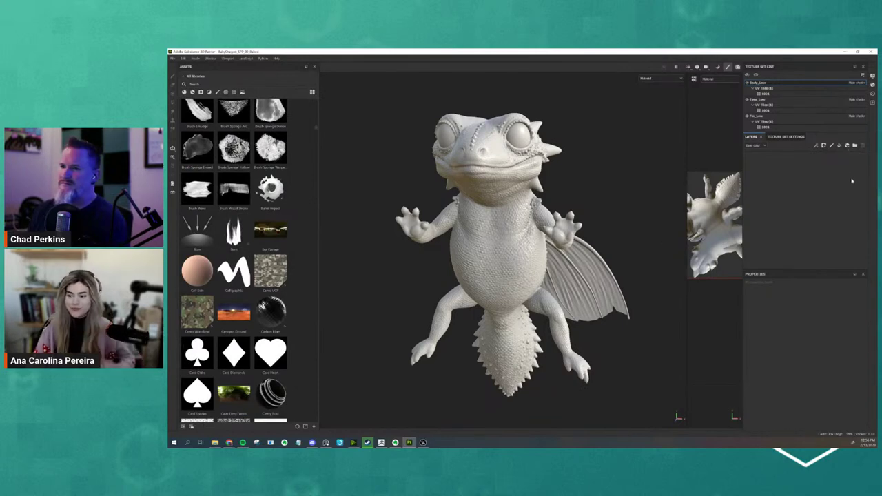
click(840, 146)
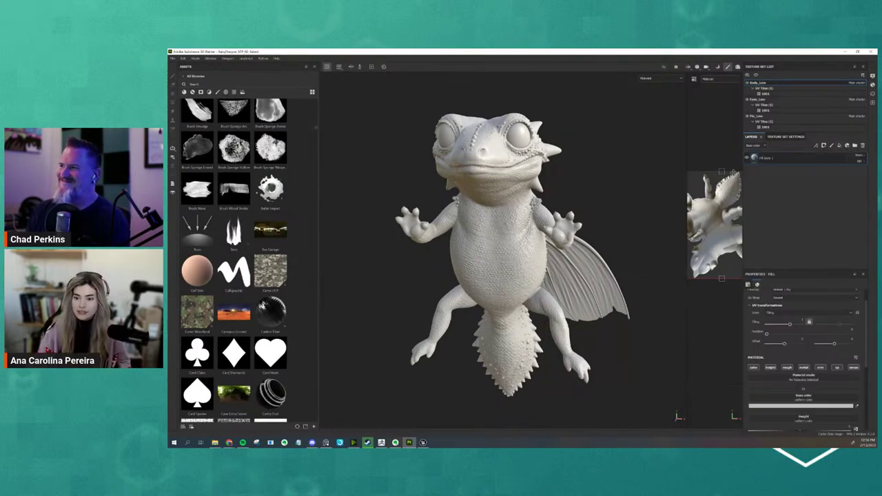
Step: Set the fill layer's base color to a dark reddish brown and check it on the body
click(799, 406)
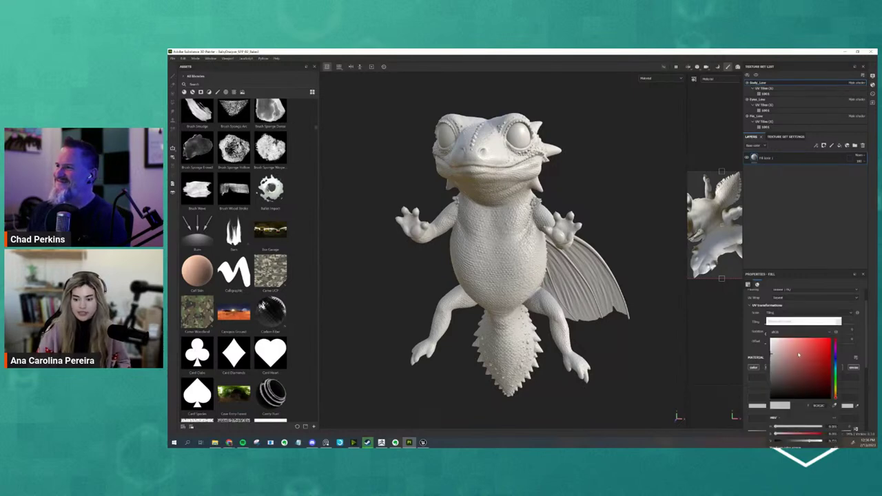
click(803, 357)
drag(810, 373, 788, 381)
click(816, 247)
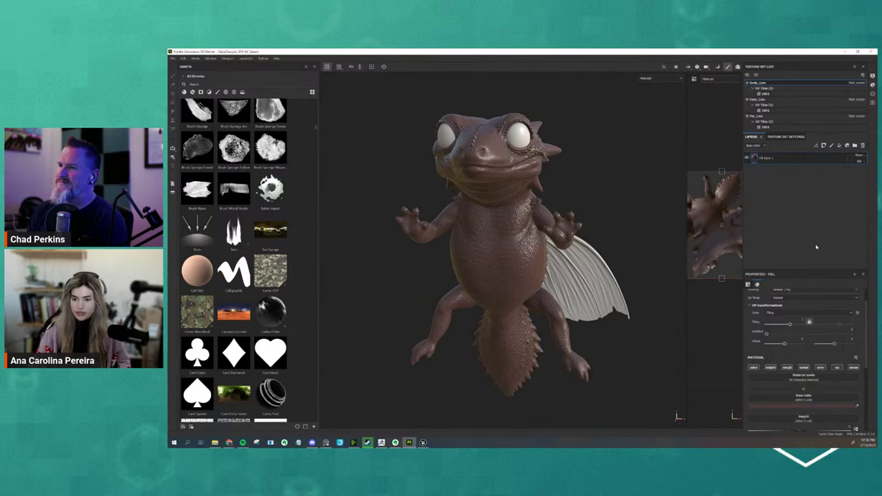
click(617, 201)
mouse_move(617, 201)
alt+mouse_down()
mouse_move(652, 213)
mouse_move(509, 197)
alt+mouse_up()
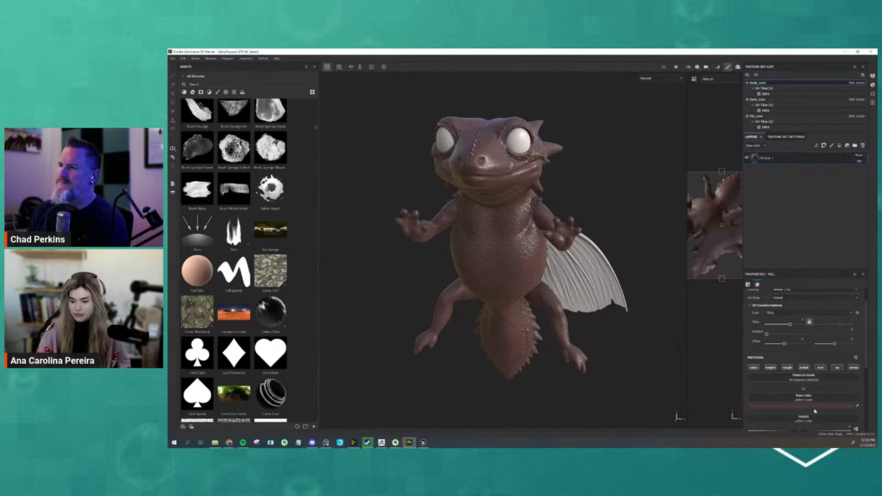
Step: Set the fill layer's base color to a saturated medium blue and check it on the body's scales
click(815, 406)
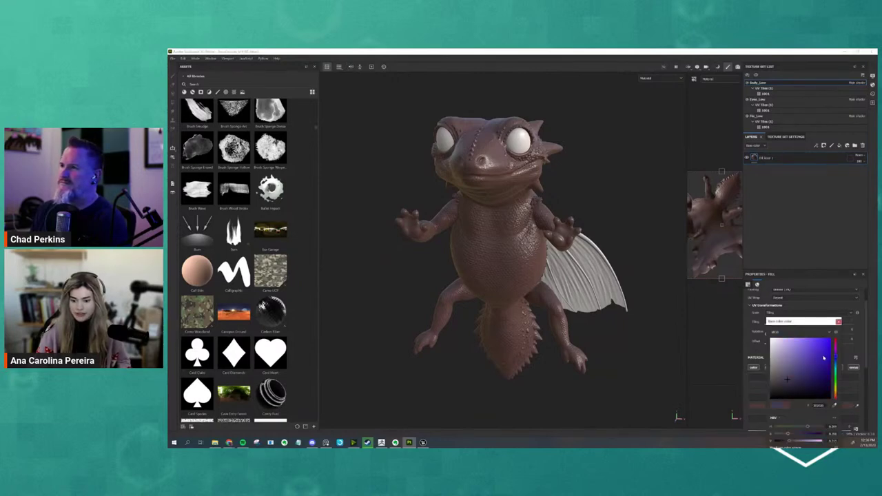
drag(824, 358, 836, 372)
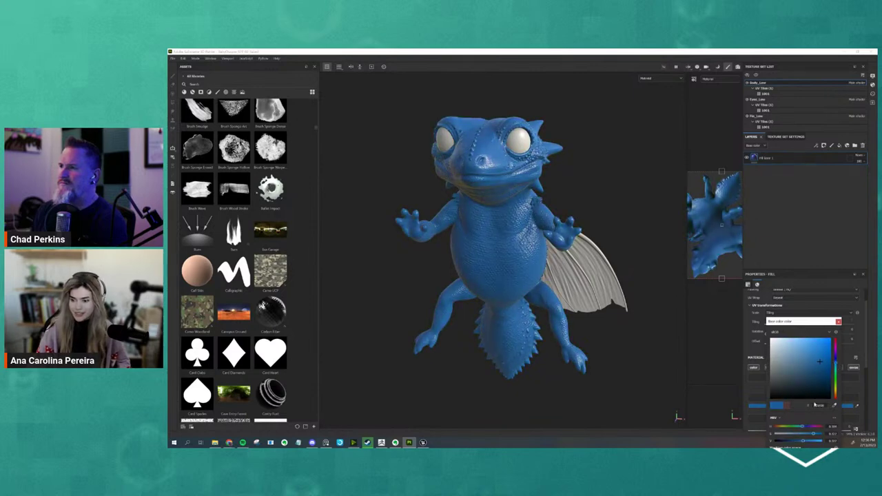
drag(800, 321, 686, 200)
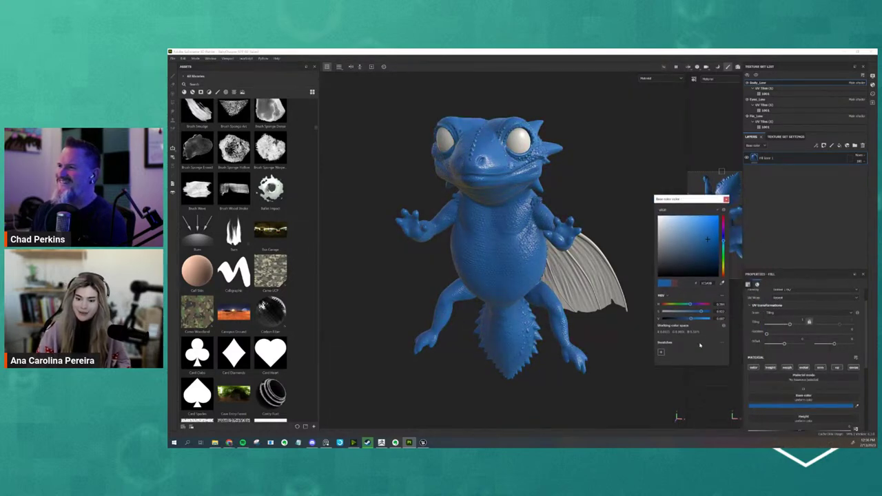
click(726, 199)
alt+drag(614, 182, 586, 218)
scroll(572, 218, up, 4)
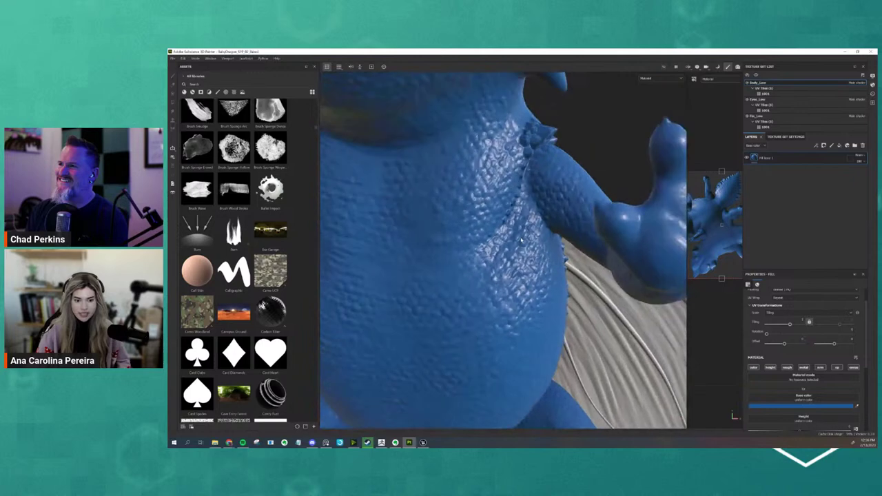
scroll(552, 261, down, 3)
alt+middle_drag(552, 260, 528, 300)
alt+drag(528, 301, 531, 315)
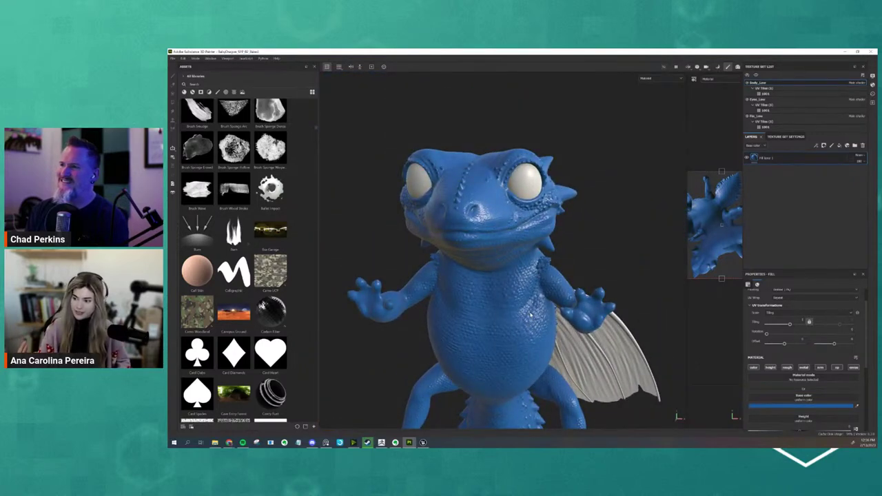
alt+drag(499, 214, 551, 222)
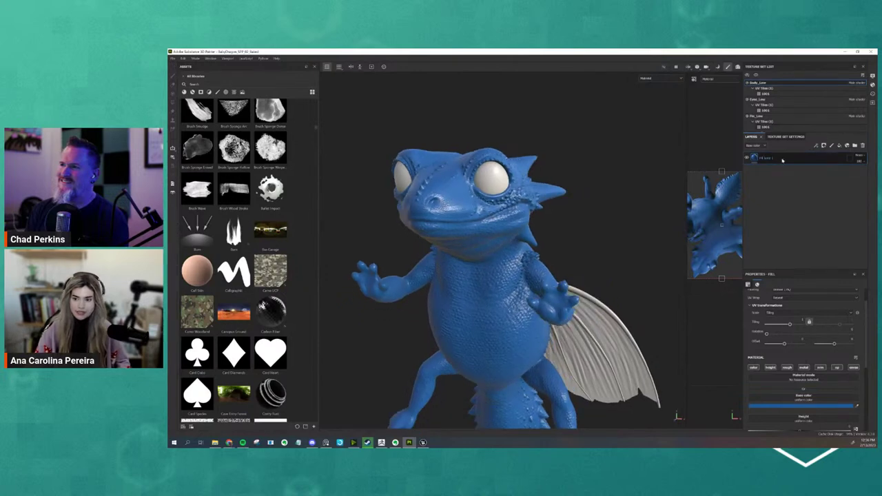
Step: Rename the blue fill layer as "Scales - In Between"
double_click(769, 159)
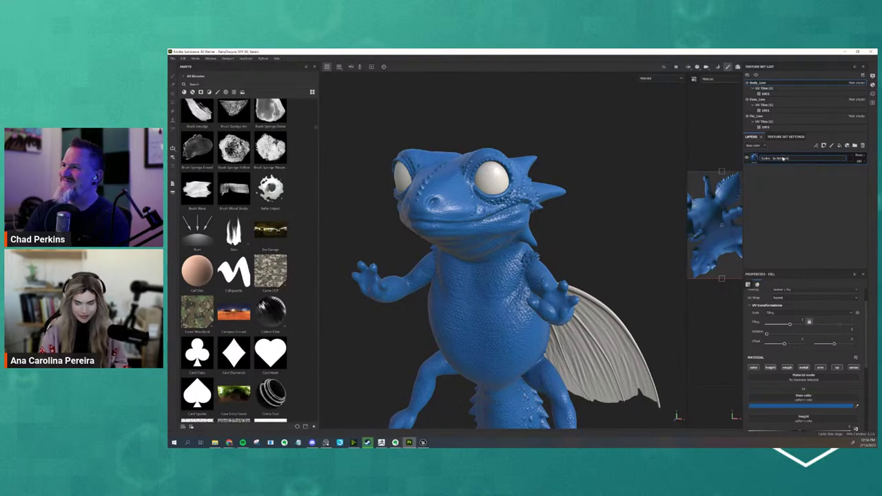
key(Return)
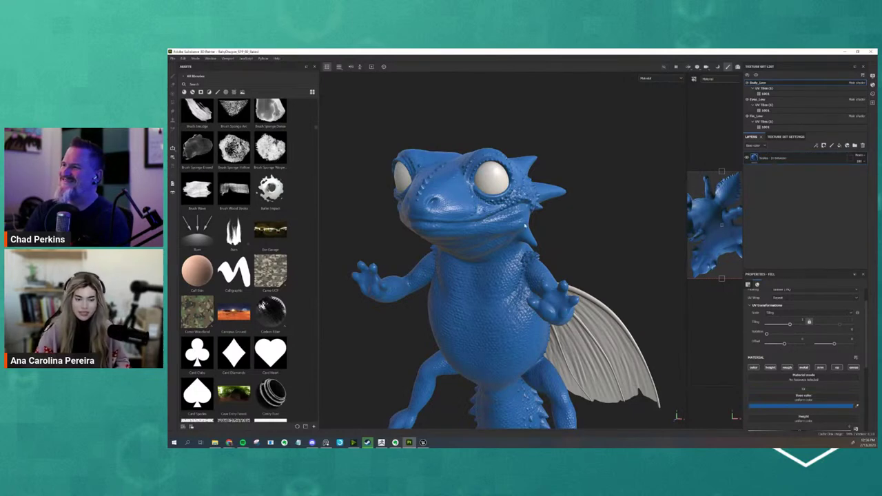
alt+drag(524, 226, 531, 186)
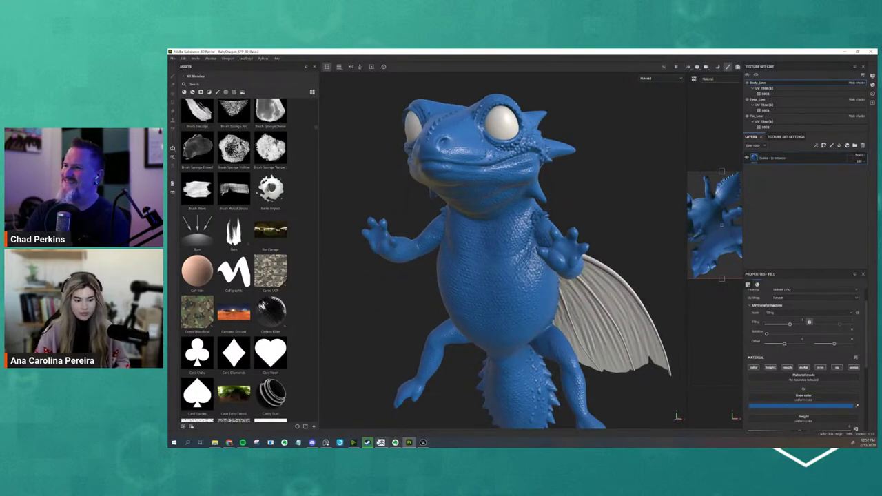
Step: Switch to the reference image board and enlarge the scaly horned dragon sculpture
click(326, 443)
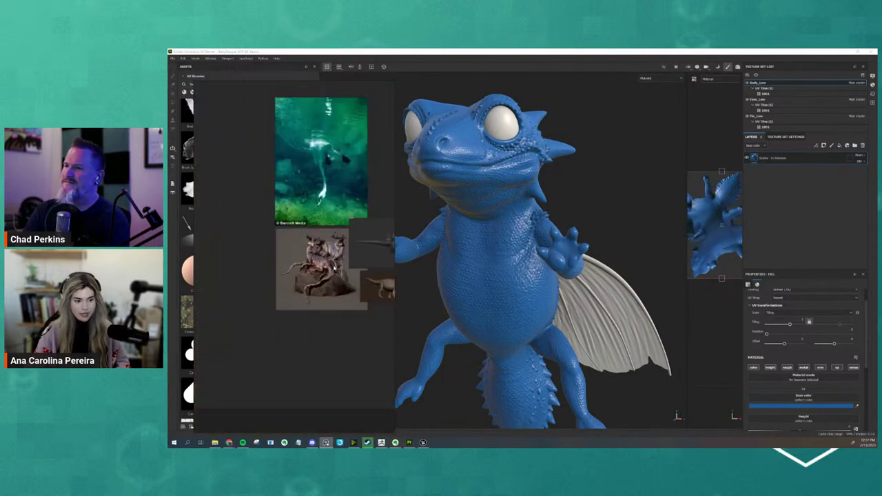
scroll(288, 296, down, 5)
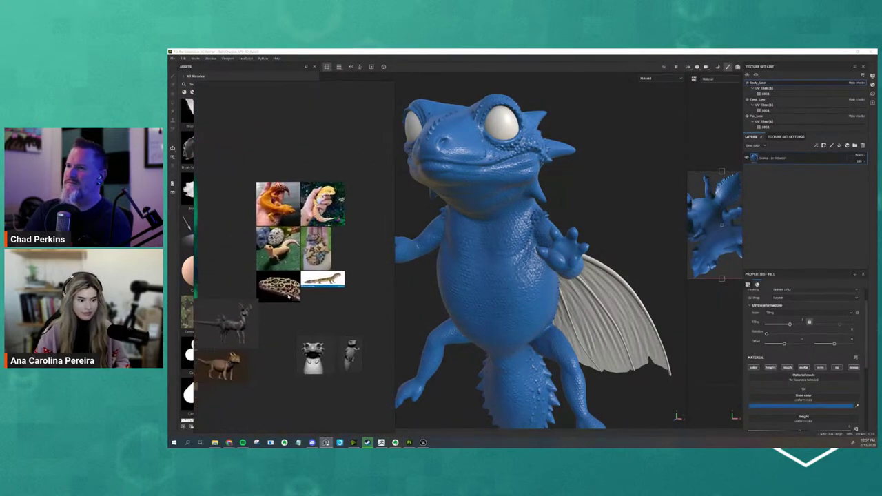
scroll(289, 296, up, 5)
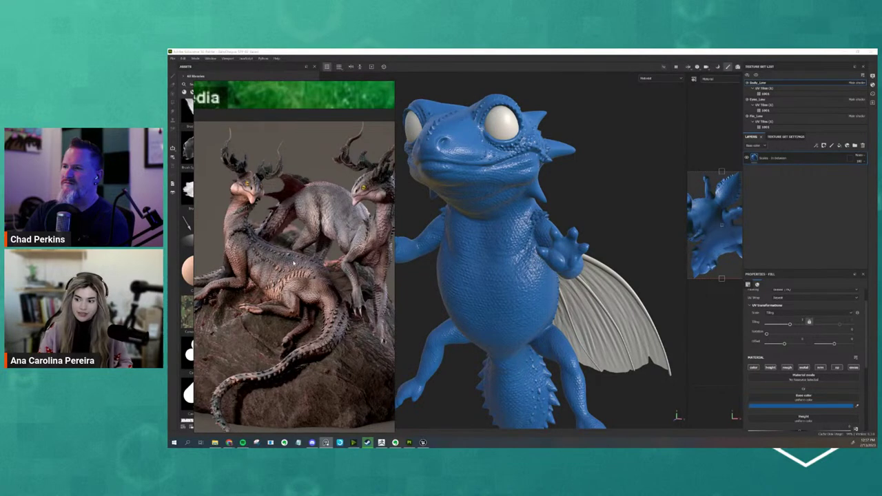
Step: Raise the roughness of the "Scales - In Between" layer to about 0.73 so the blue skin looks matte
click(617, 207)
mouse_move(634, 214)
alt+mouse_down()
mouse_move(627, 191)
mouse_move(617, 207)
mouse_move(633, 212)
alt+mouse_up()
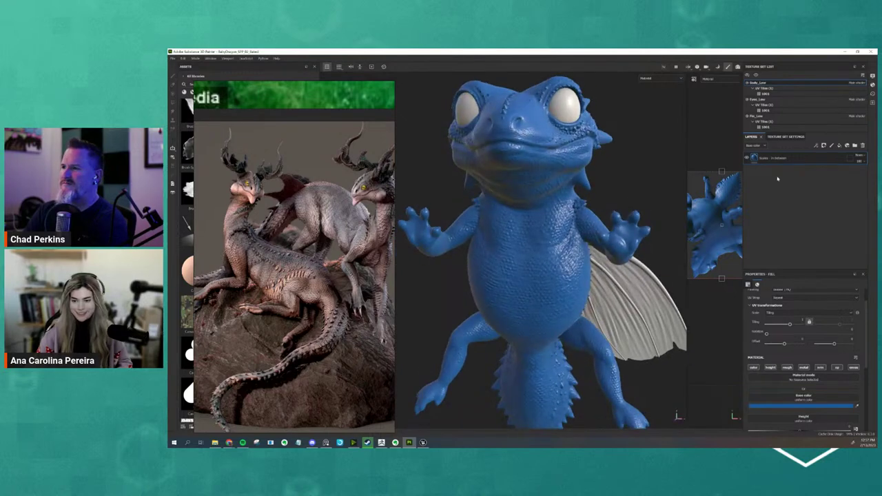
scroll(772, 345, down, 3)
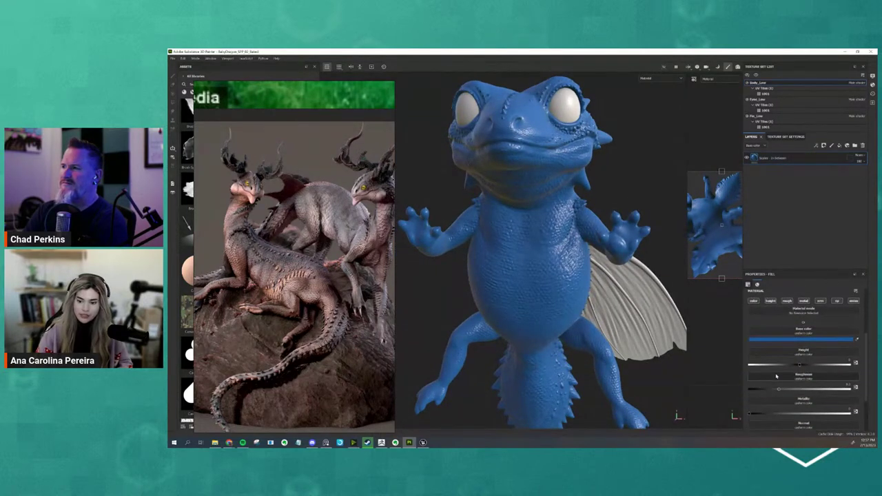
drag(803, 387, 812, 389)
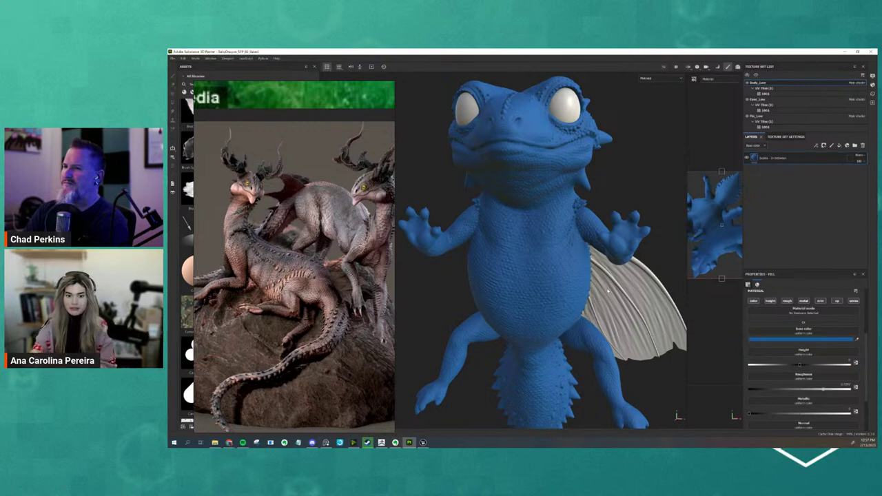
alt+drag(542, 203, 548, 227)
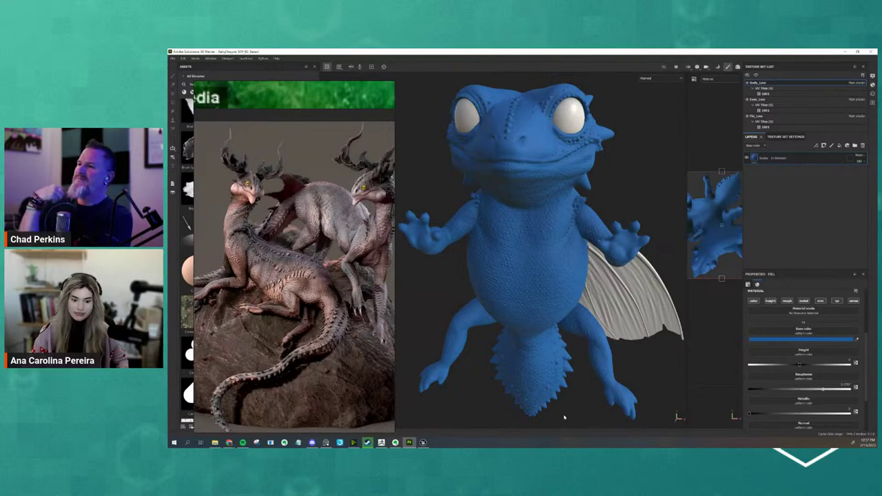
alt+drag(564, 418, 529, 393)
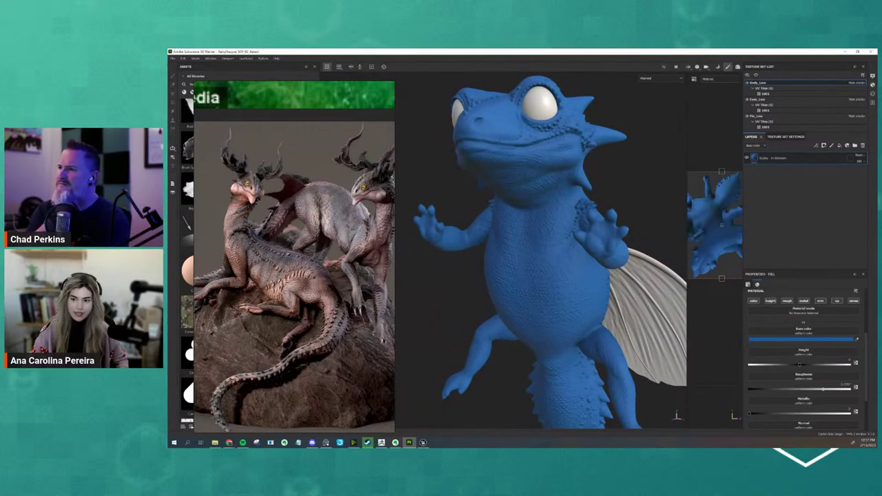
Step: Add a second fill layer above "Scales - In Between" and rename it as a numbered "Scales" layer
click(839, 146)
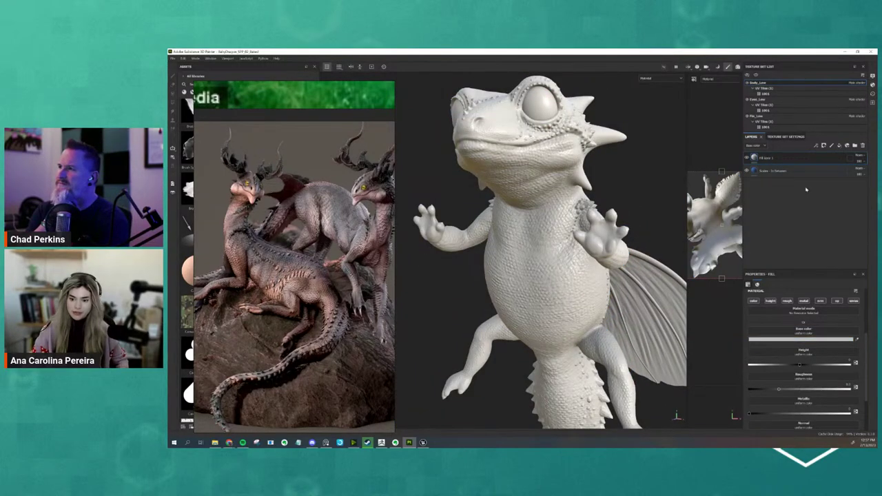
double_click(766, 159)
right_click(769, 158)
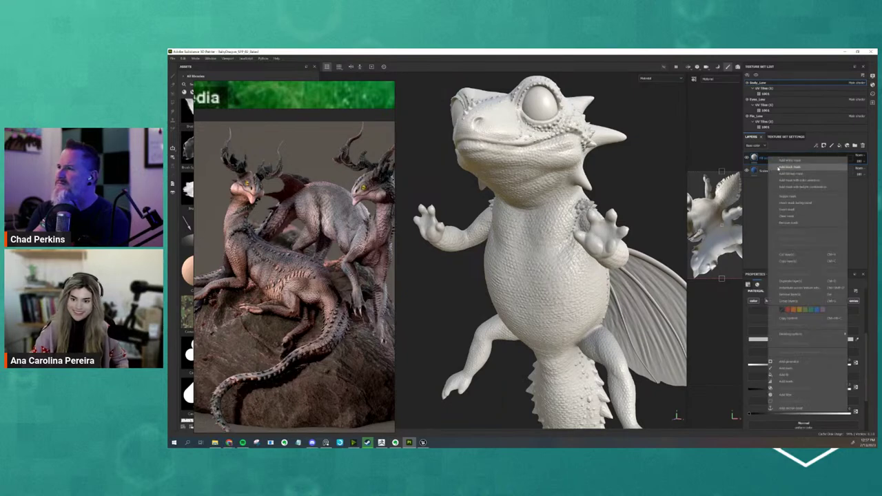
click(760, 159)
double_click(761, 160)
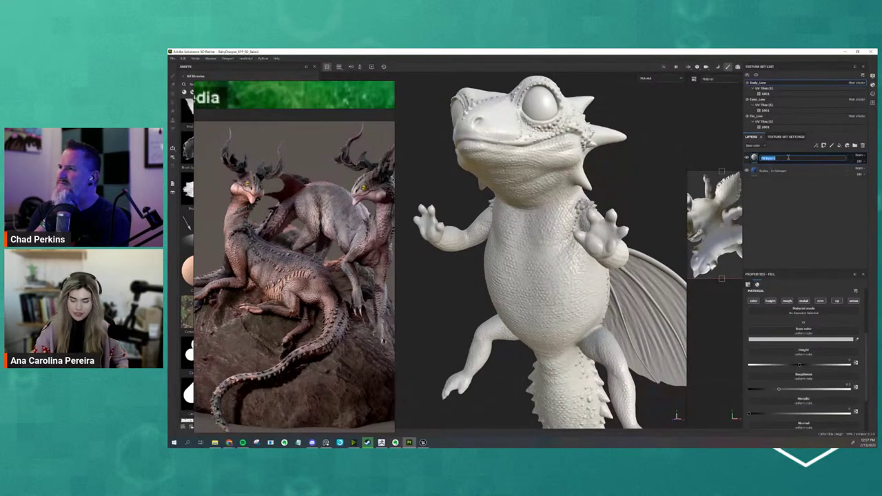
text(Scales - B)
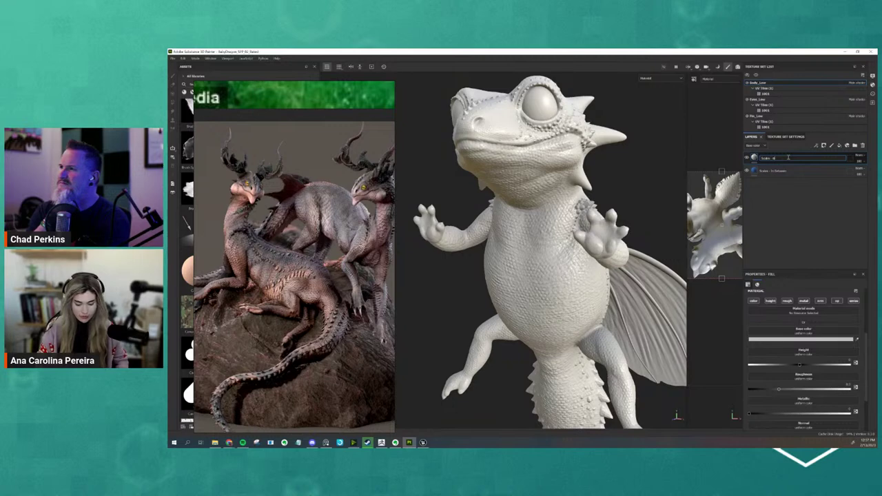
key(Return)
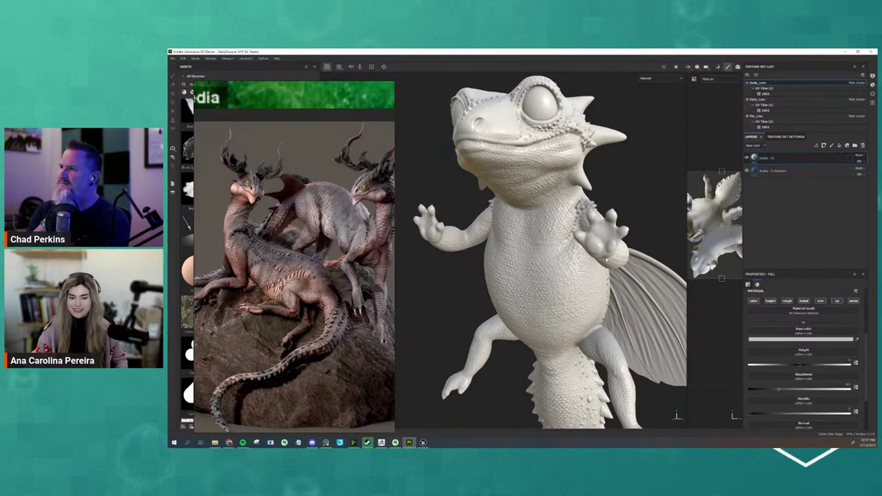
alt+drag(598, 244, 643, 263)
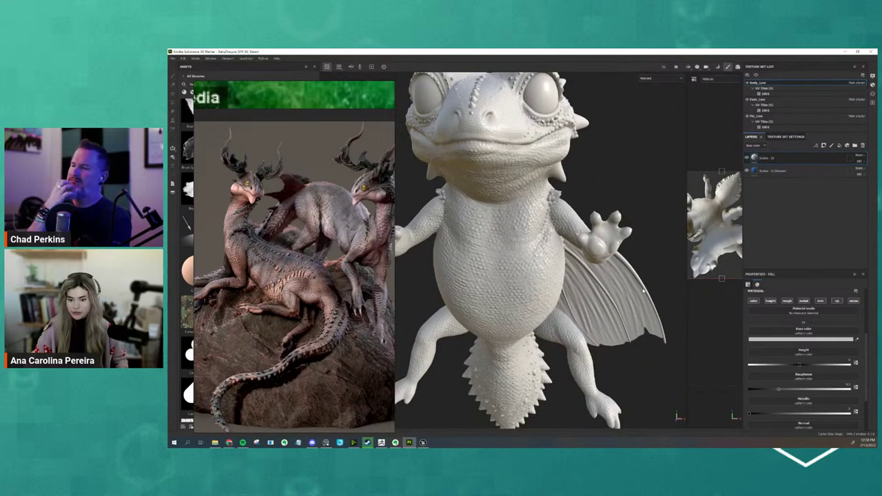
Step: Set the new scales layer's base color to a saturated yellowish green
click(826, 340)
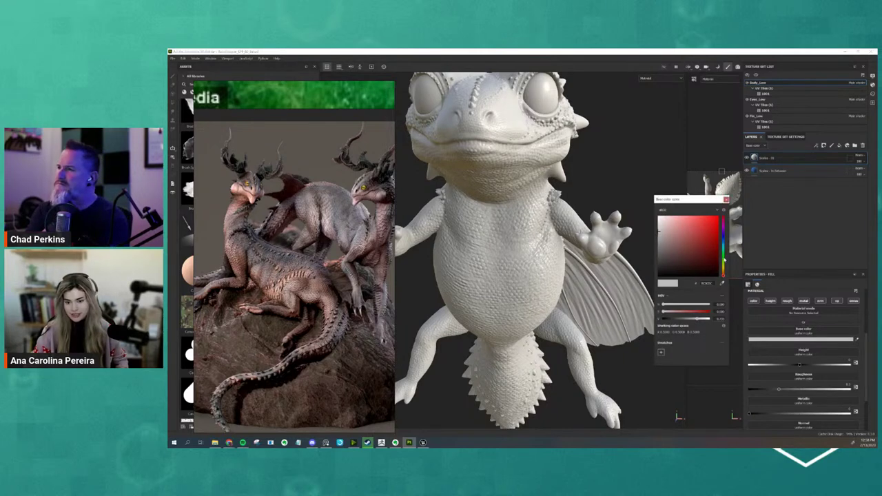
drag(723, 274, 723, 263)
mouse_move(697, 241)
mouse_down()
mouse_move(705, 235)
mouse_move(710, 248)
mouse_up()
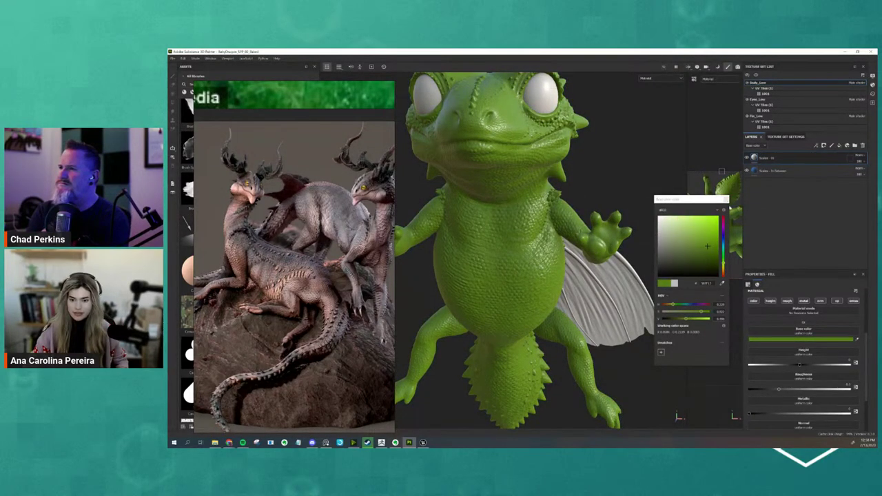
Step: Lower the roughness of the green scales layer to about 0.29 so the skin looks slightly glossier
alt+drag(596, 300, 589, 307)
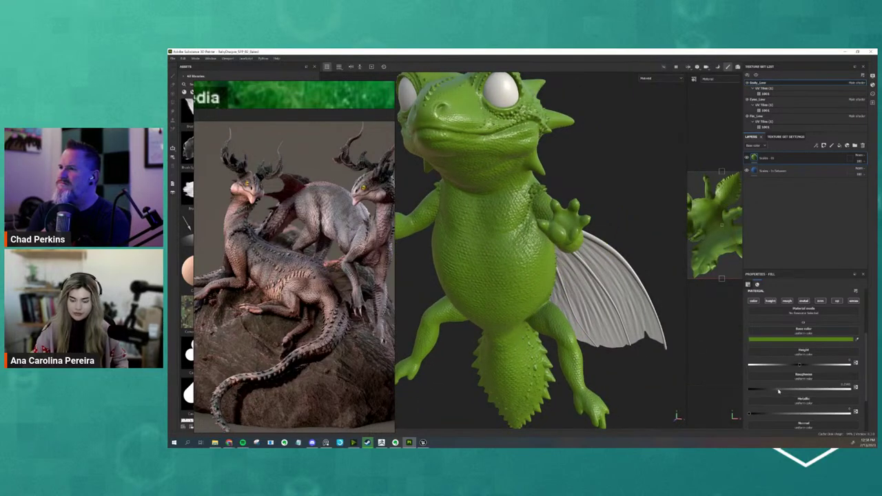
alt+drag(461, 294, 551, 266)
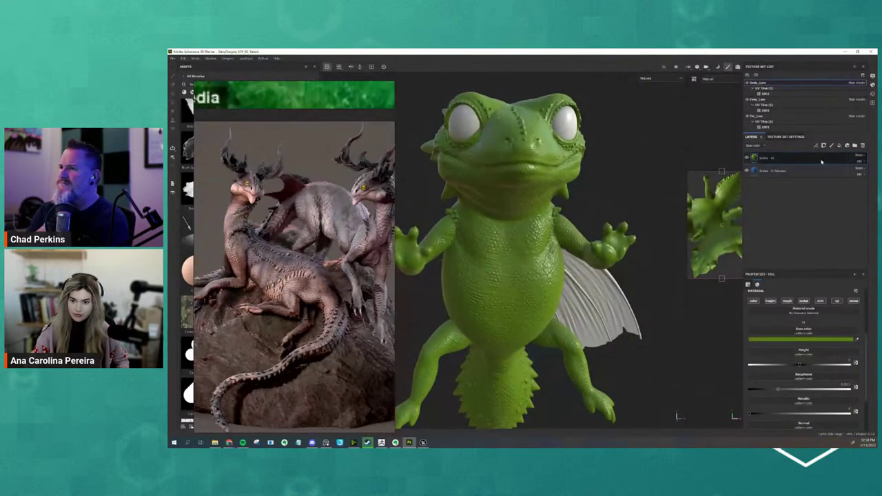
click(771, 171)
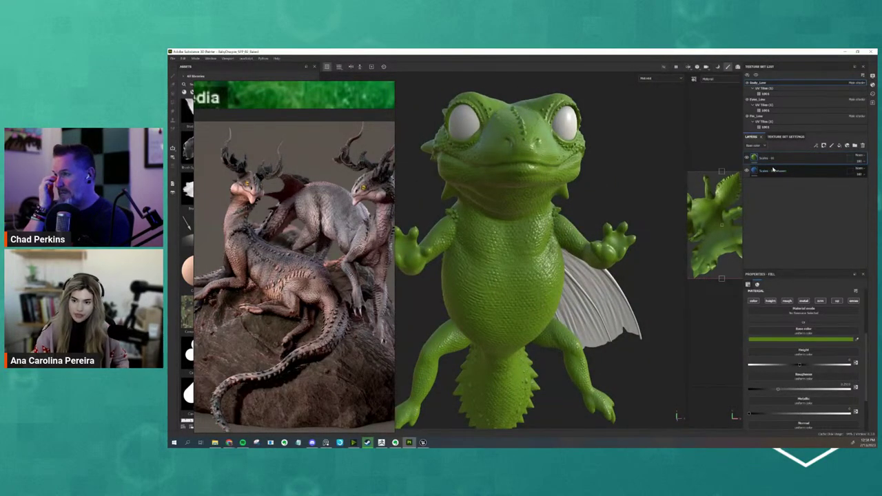
alt+drag(616, 182, 572, 179)
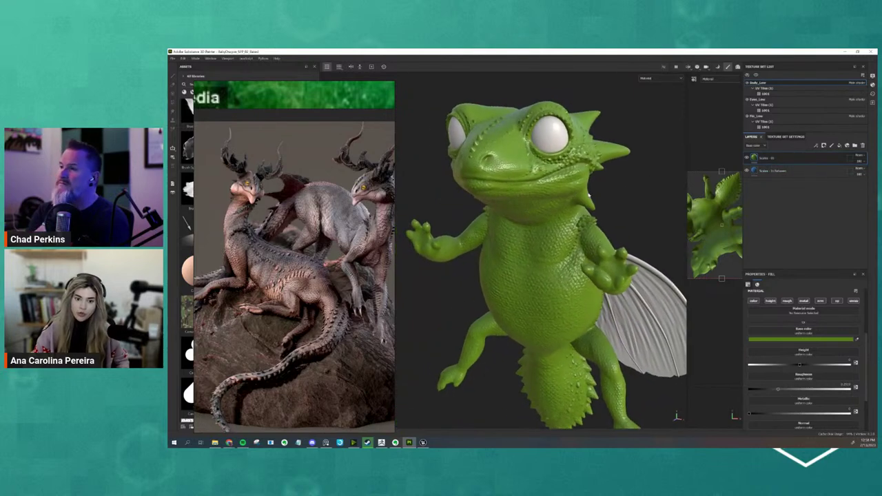
Step: Add a black mask to the green scales layer to hide its color on the whole body
click(759, 158)
right_click(787, 161)
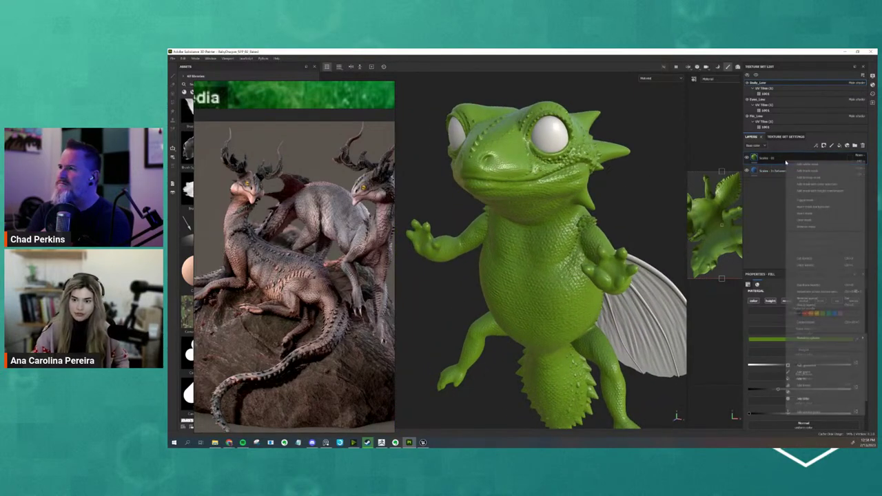
click(801, 172)
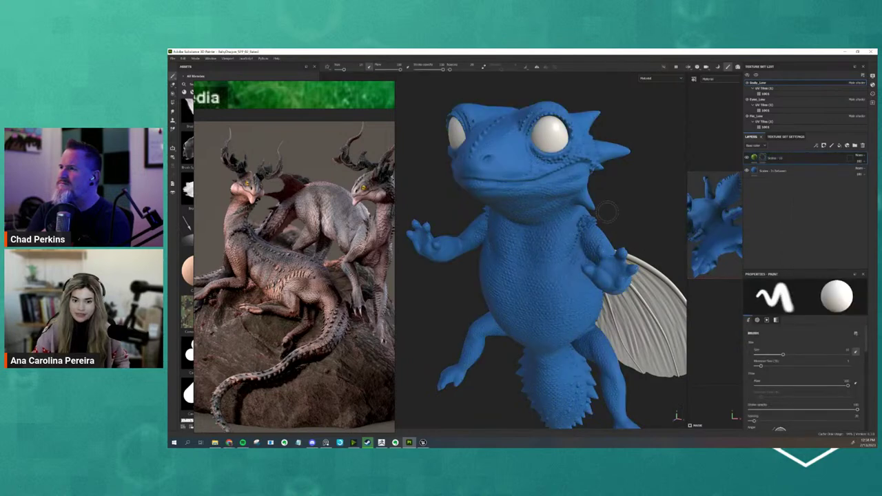
alt+drag(632, 214, 679, 212)
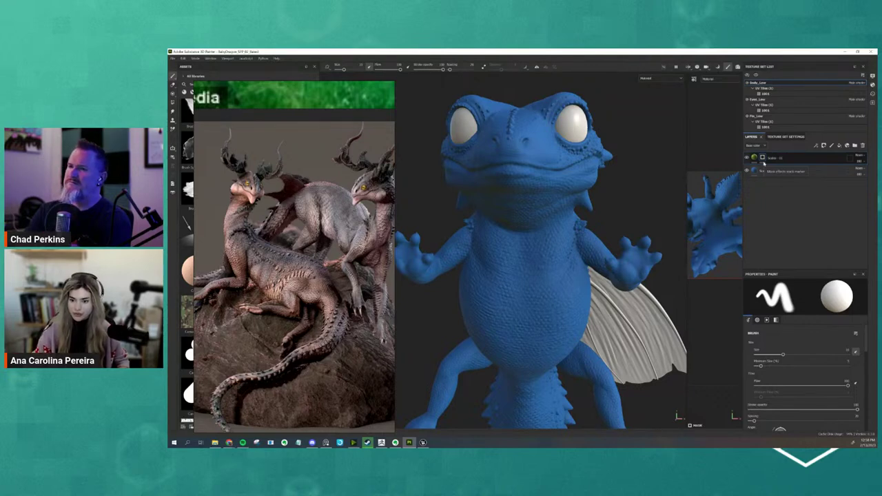
Step: Try painting white into the green layer's mask on the creature's chest to reveal the scales color
scroll(813, 362, down, 3)
scroll(810, 365, down, 5)
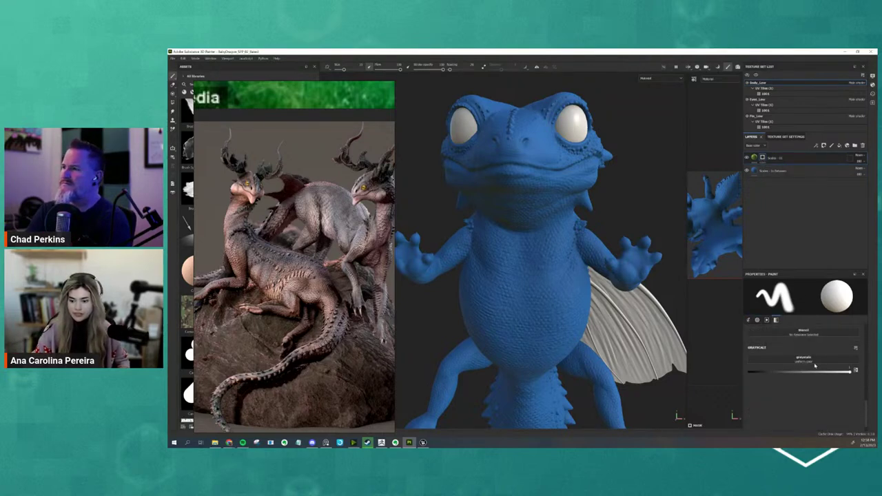
scroll(807, 371, up, 1)
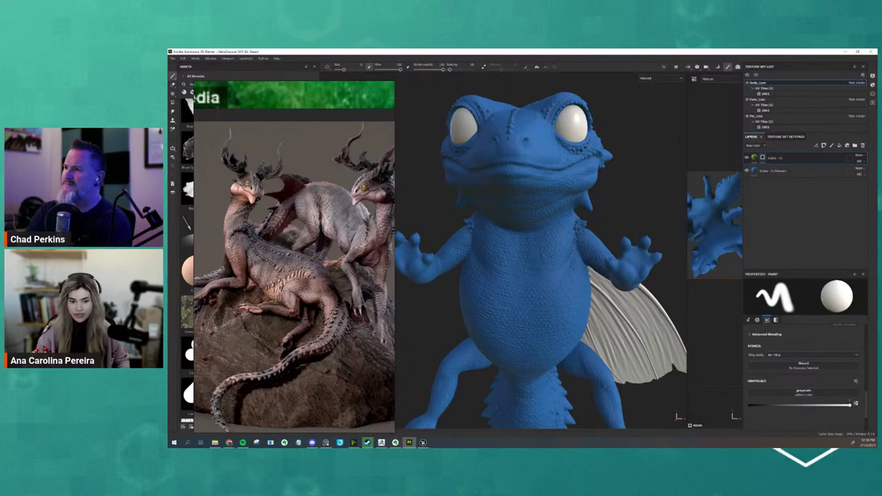
mouse_move(565, 234)
mouse_down()
mouse_move(558, 280)
mouse_move(555, 238)
mouse_move(575, 269)
mouse_move(572, 224)
mouse_up()
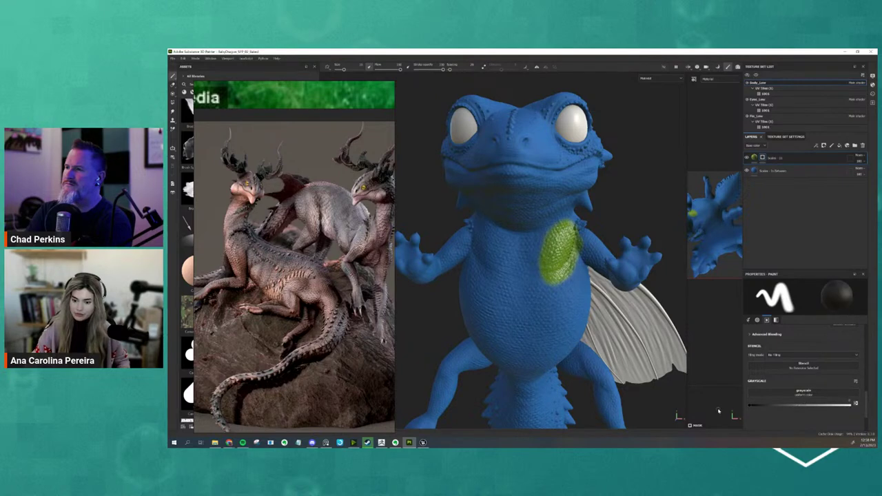
mouse_move(539, 225)
mouse_down()
mouse_move(552, 276)
mouse_move(555, 265)
mouse_move(567, 281)
mouse_move(560, 295)
mouse_move(553, 287)
mouse_up()
Step: Try a dark gray grayscale value of about 0.18 and paint a semi-transparent patch on the belly's mask
click(801, 407)
drag(802, 406, 767, 405)
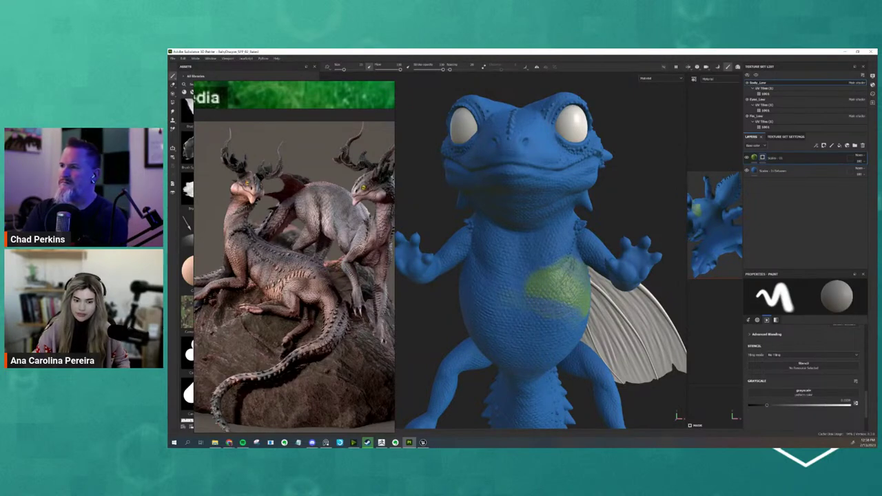
alt+drag(672, 280, 621, 283)
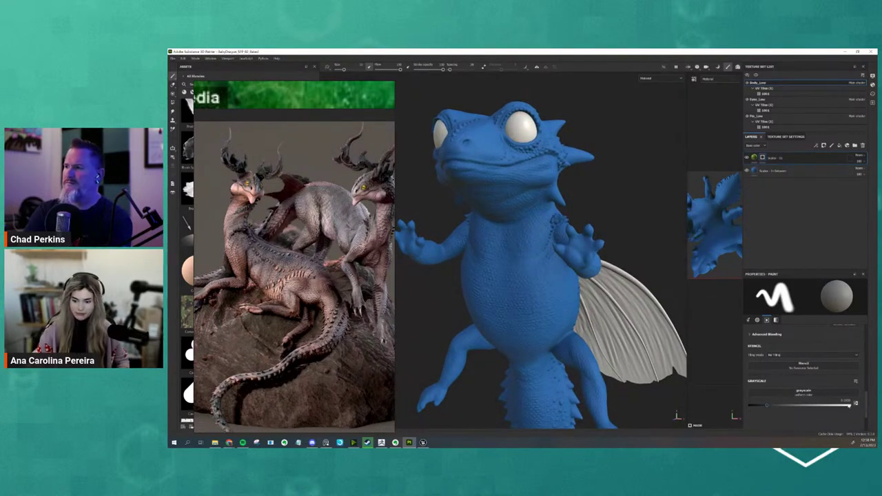
Step: Try thin white brush strokes across the belly in the mask and undo them
click(856, 404)
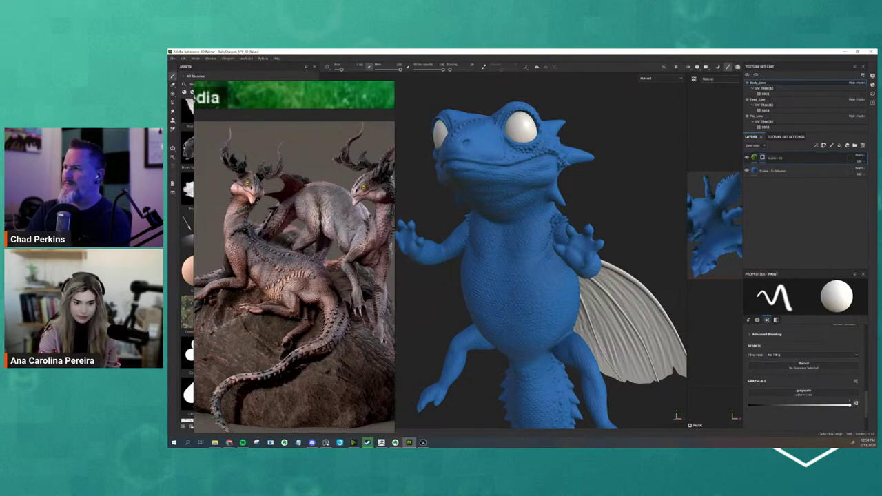
drag(567, 277, 513, 312)
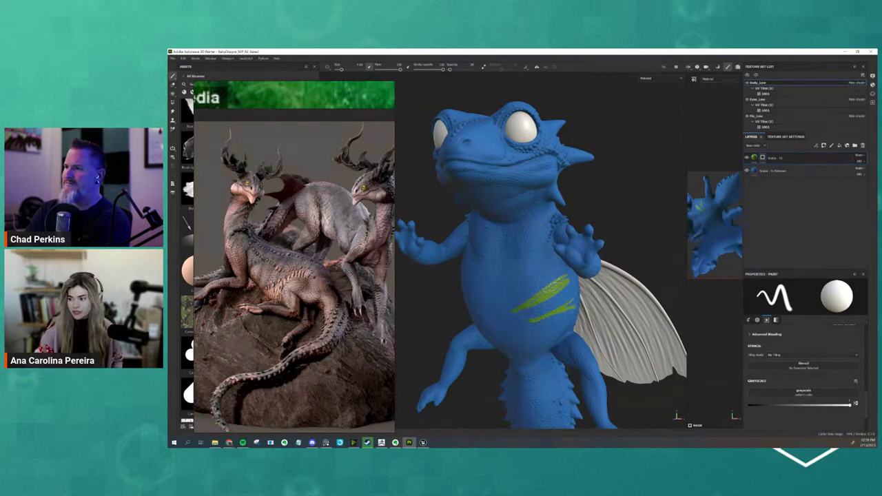
key(ctrl+z)
key(ctrl+z)
alt+drag(479, 286, 498, 310)
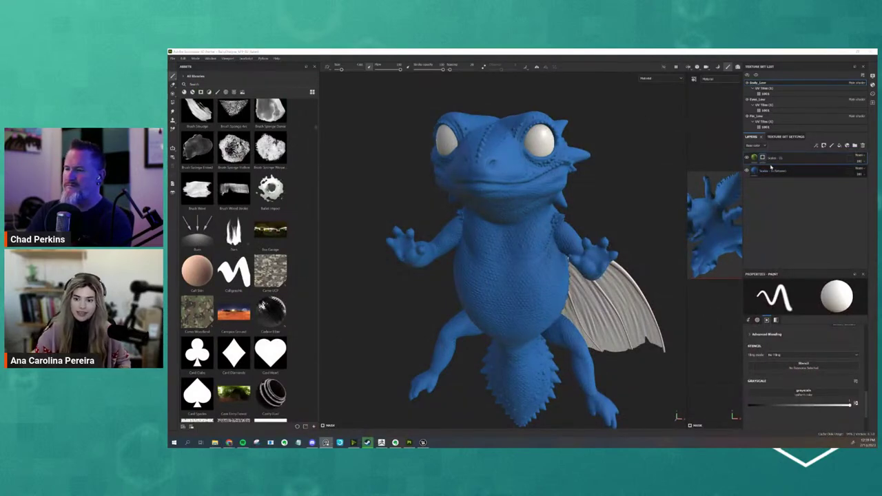
Step: Add a bitmap mask to the green scales layer using the ambient occlusion map from the Eyes_Low mesh
alt+drag(595, 193, 573, 184)
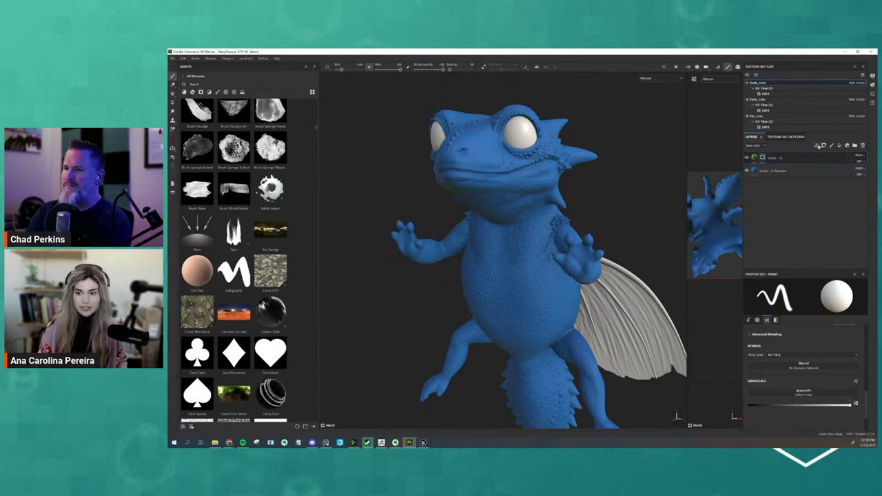
click(818, 146)
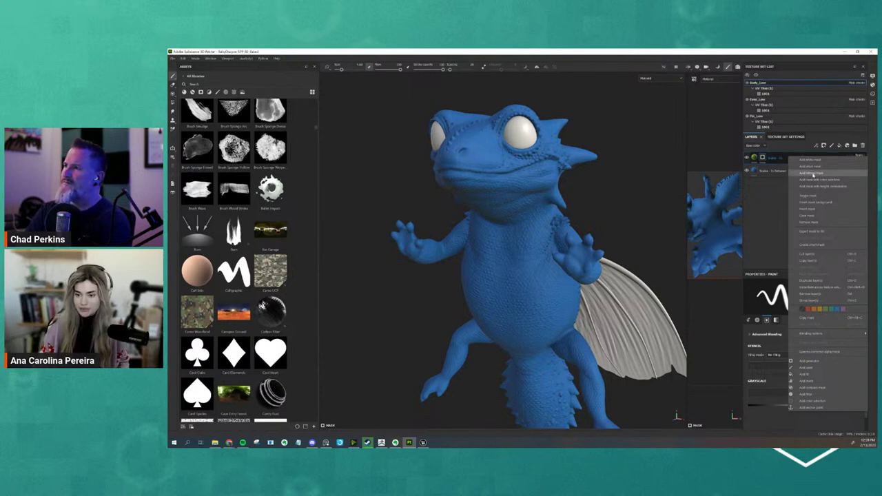
click(813, 174)
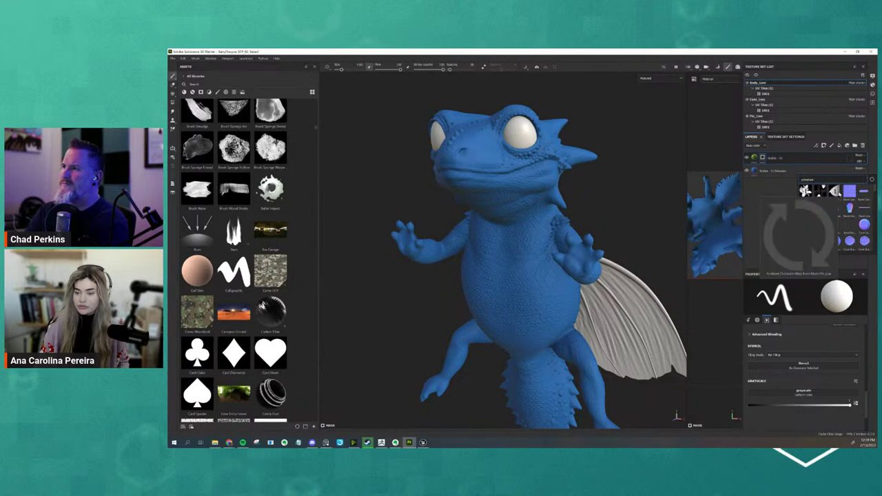
mouse_move(835, 191)
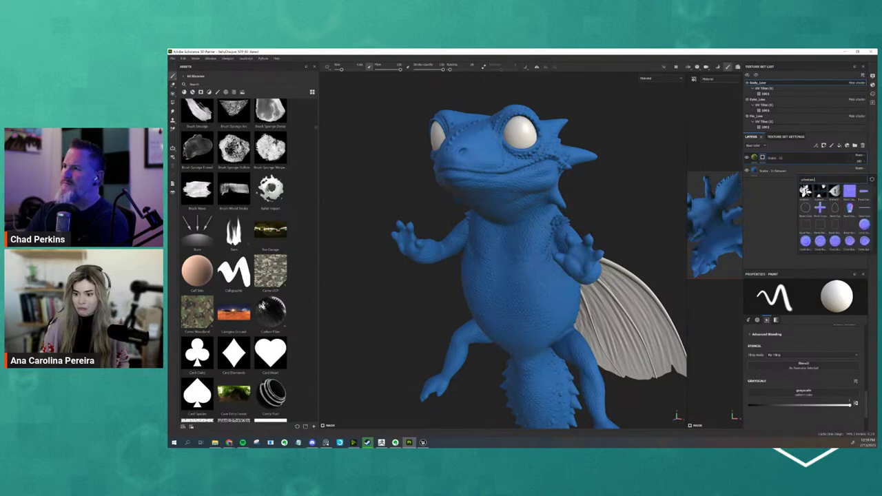
click(820, 193)
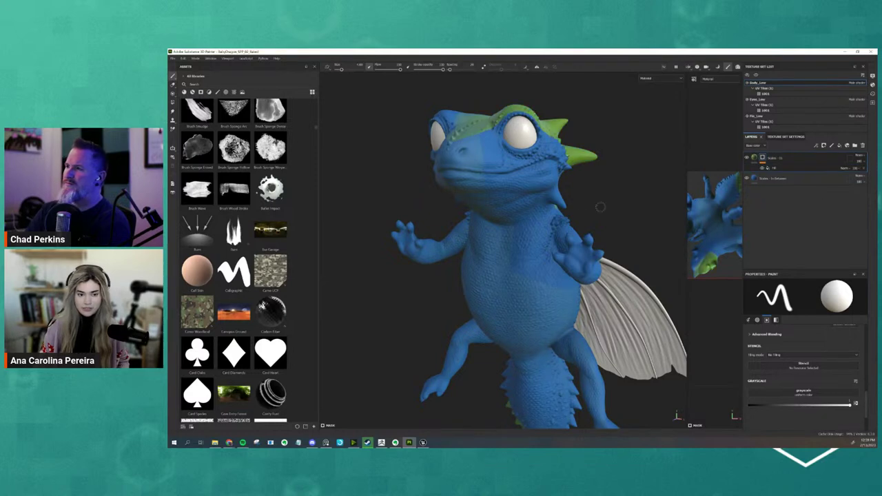
alt+drag(601, 205, 612, 246)
Step: Filter the assets to textures and assign the Circles pattern to the mask fill's grayscale to see it on the body
scroll(271, 193, up, 10)
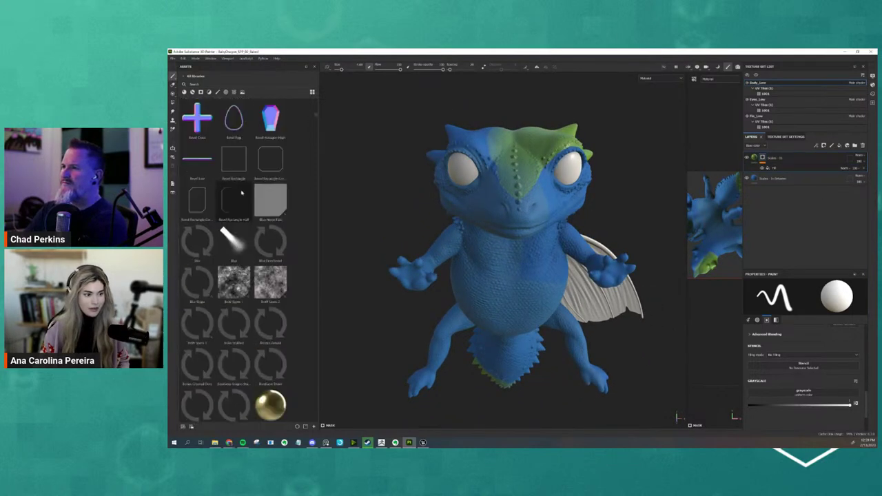
click(234, 91)
scroll(266, 227, down, 3)
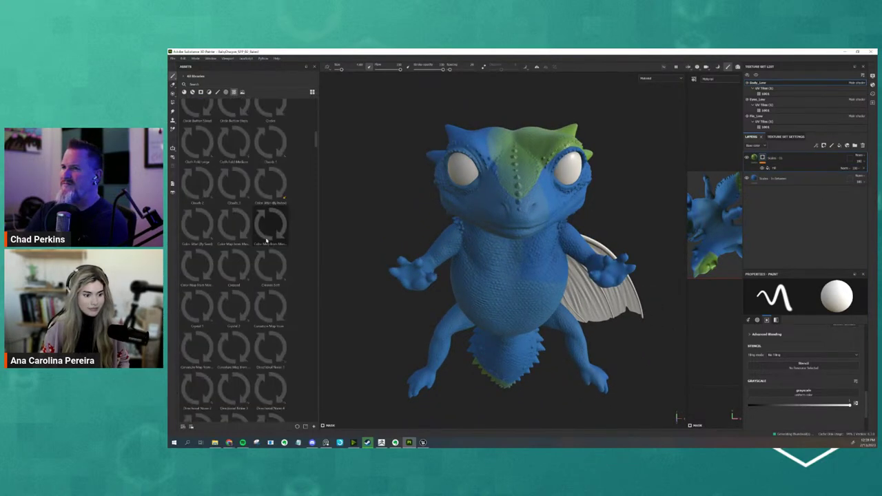
scroll(266, 239, down, 3)
drag(270, 227, 777, 161)
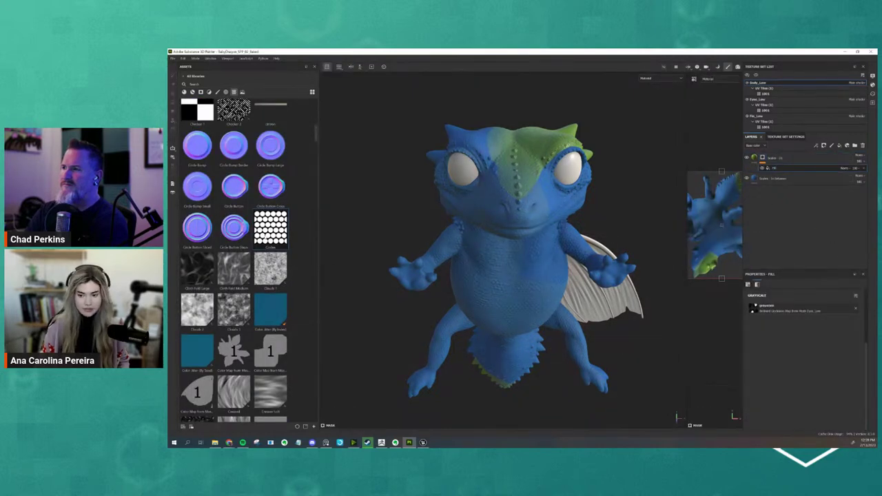
drag(265, 235, 766, 309)
alt+drag(591, 330, 558, 295)
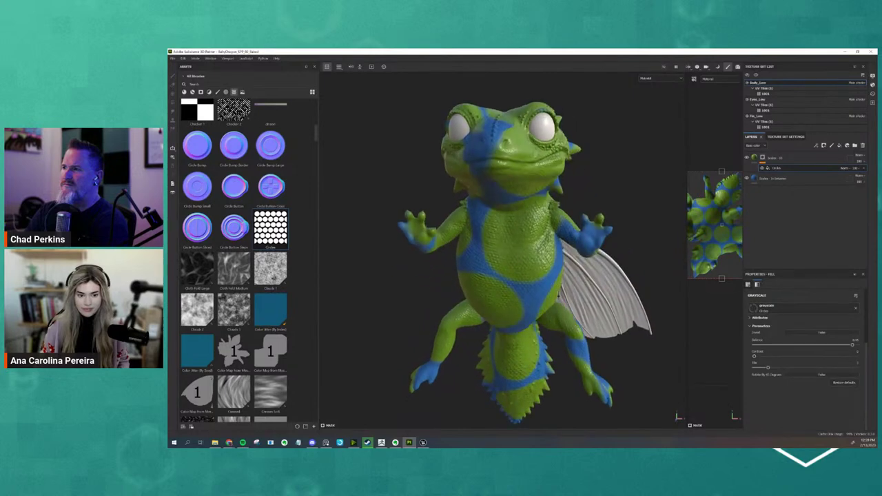
alt+right_drag(558, 295, 440, 256)
alt+drag(439, 255, 492, 264)
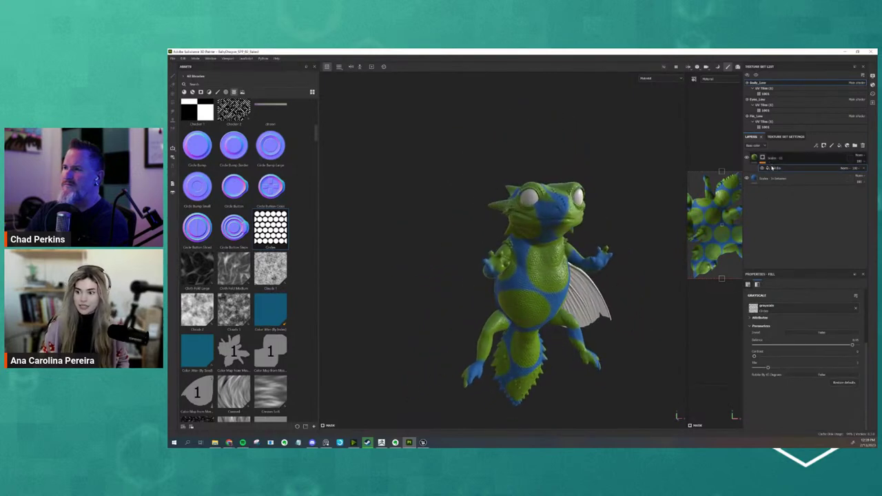
alt+drag(560, 259, 544, 283)
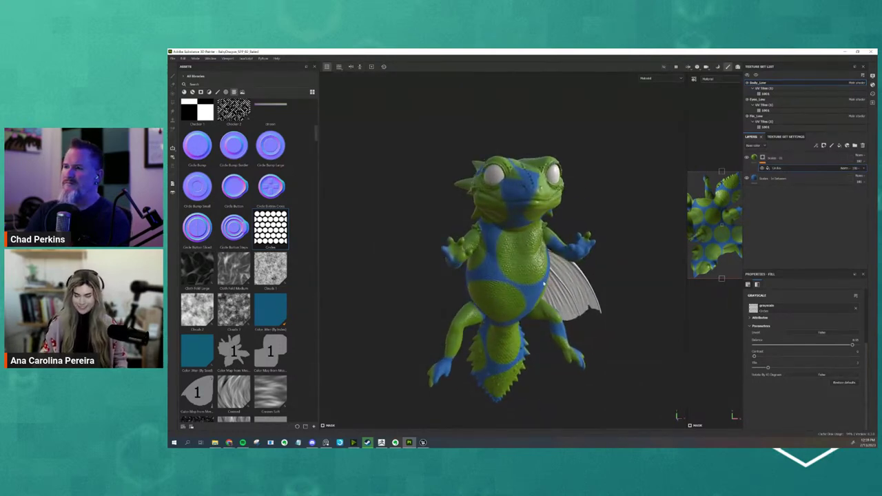
alt+drag(396, 240, 476, 297)
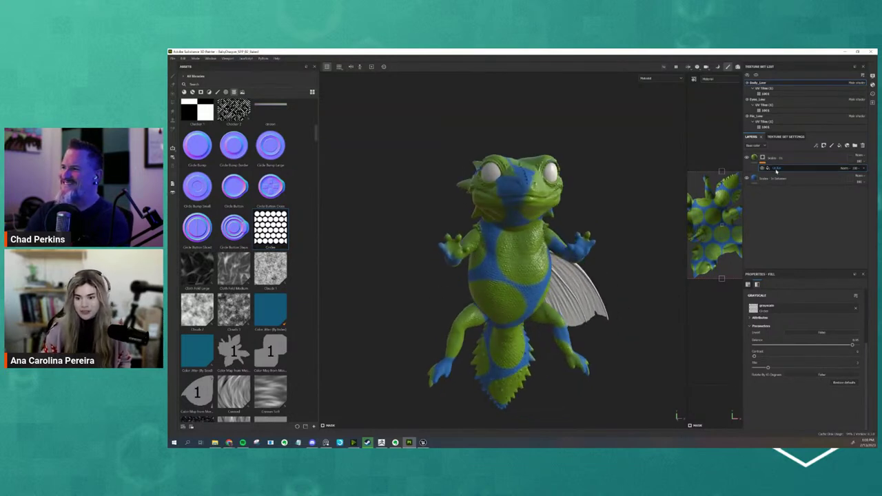
Step: Limit the asset library to the current project's textures to list the baked mesh maps
click(777, 311)
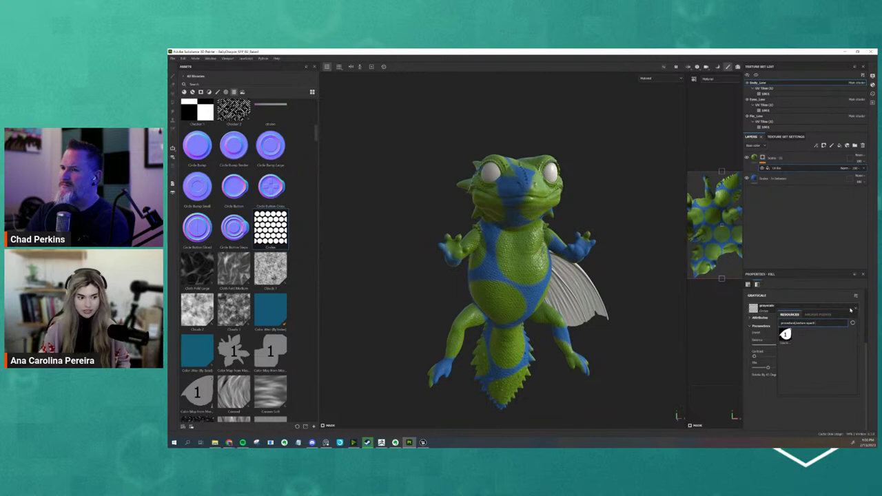
click(235, 92)
click(235, 92)
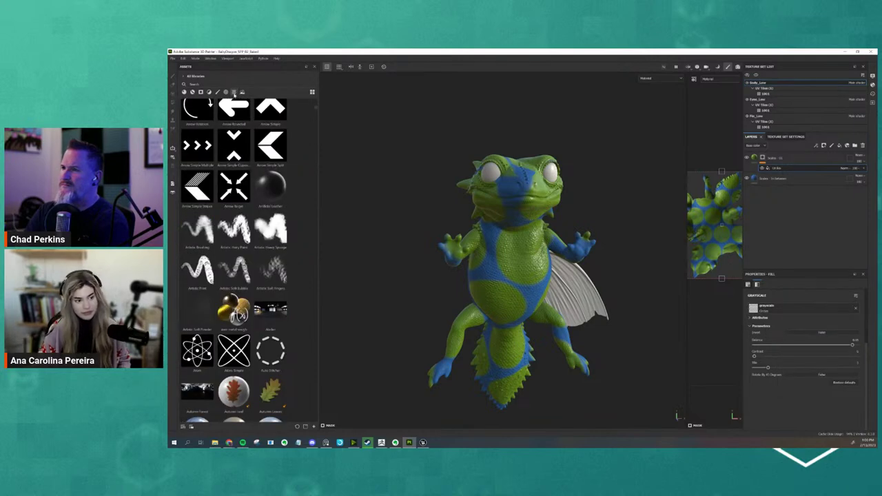
click(234, 92)
scroll(241, 166, up, 6)
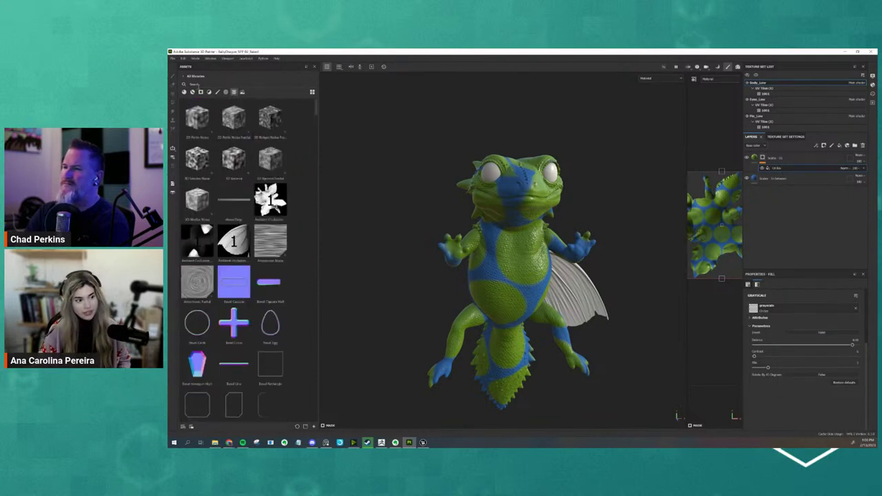
click(187, 76)
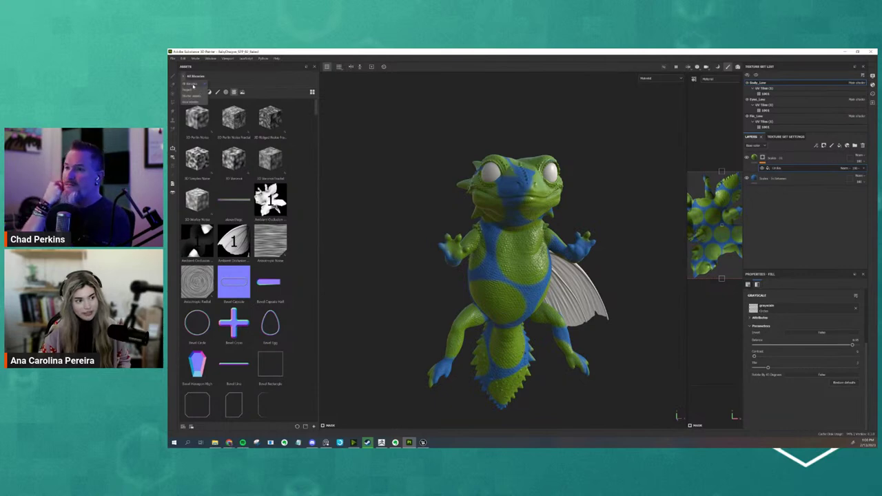
click(200, 90)
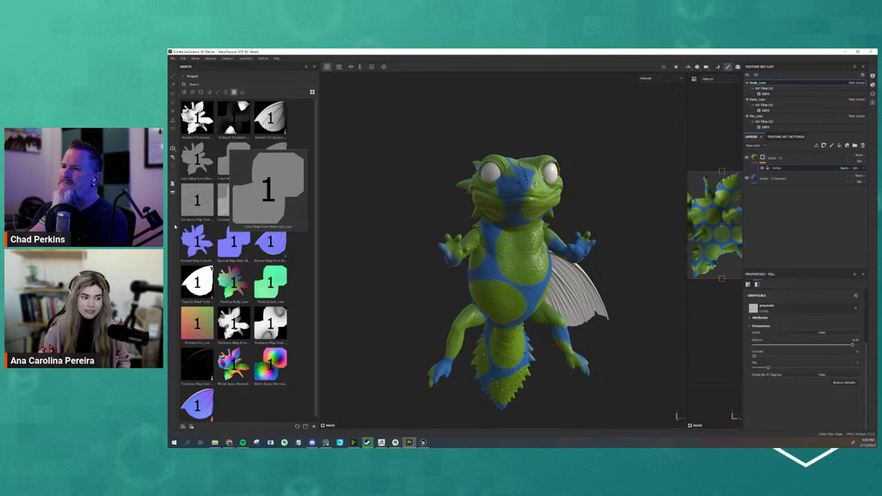
Step: Replace the circles in the mask fill's grayscale with the curvature map from the Body_Low mesh
mouse_move(195, 213)
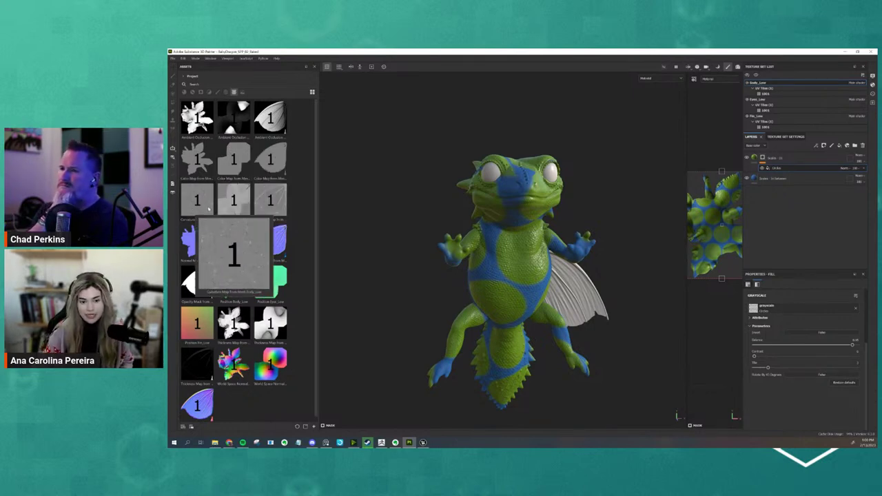
drag(197, 202, 511, 260)
drag(777, 310, 773, 312)
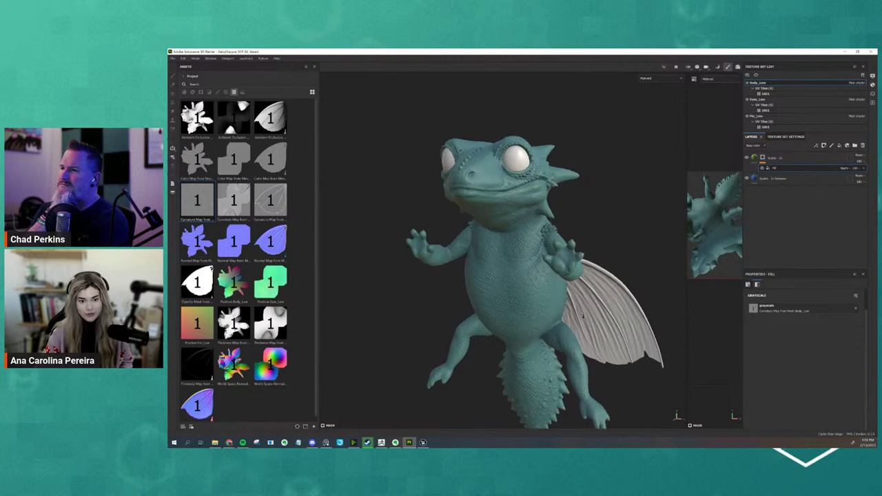
scroll(503, 222, up, 6)
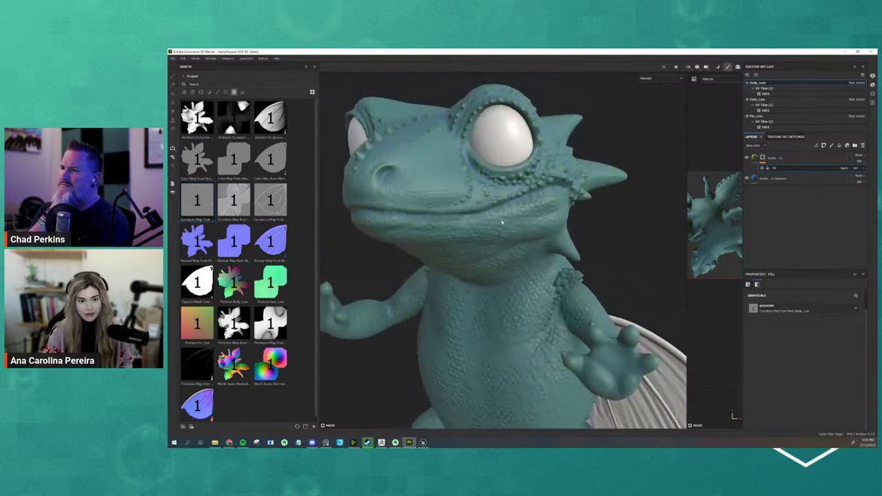
Step: Cycle through the creature's individual channels, including roughness, normal and height, and return to the full material display
alt+drag(503, 222, 565, 222)
alt+drag(502, 224, 531, 220)
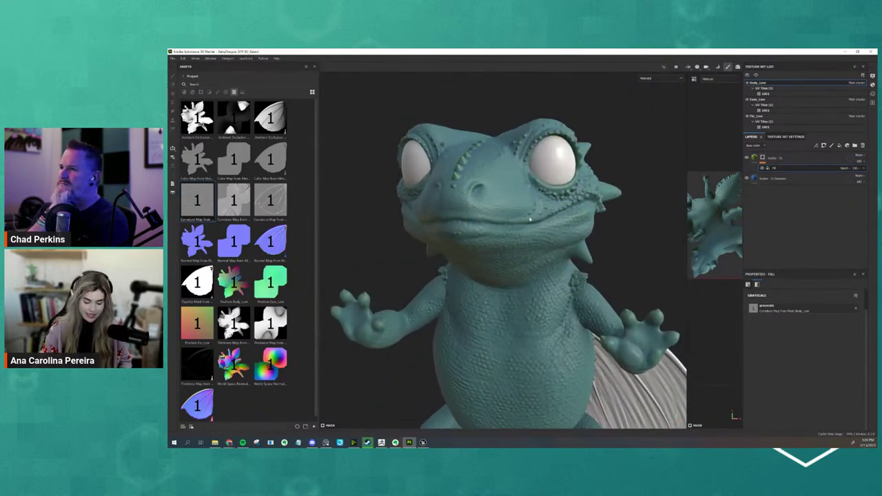
key(c)
alt+drag(584, 383, 532, 368)
key(c)
key(c)
key(c)
key(c)
key(c)
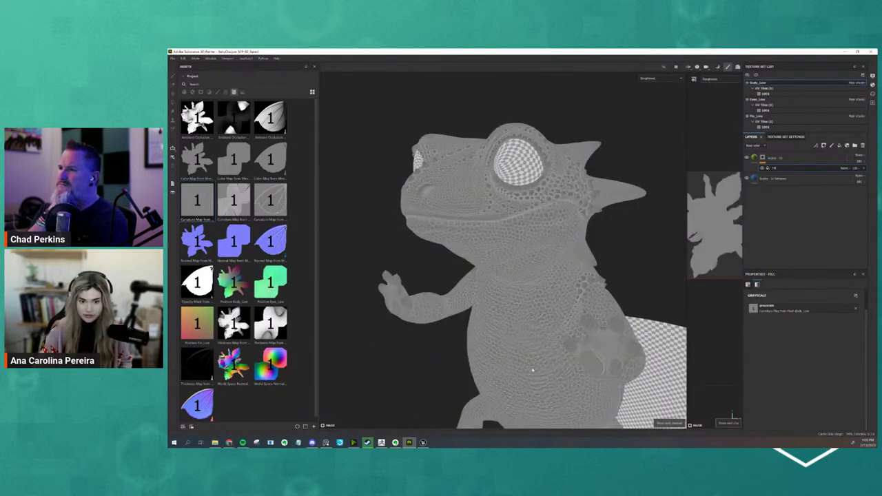
key(c)
key(c)
key(c)
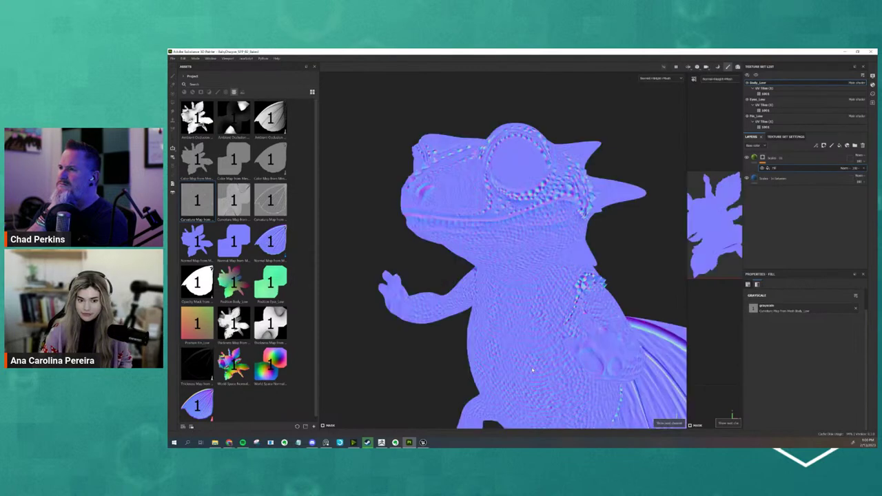
key(c)
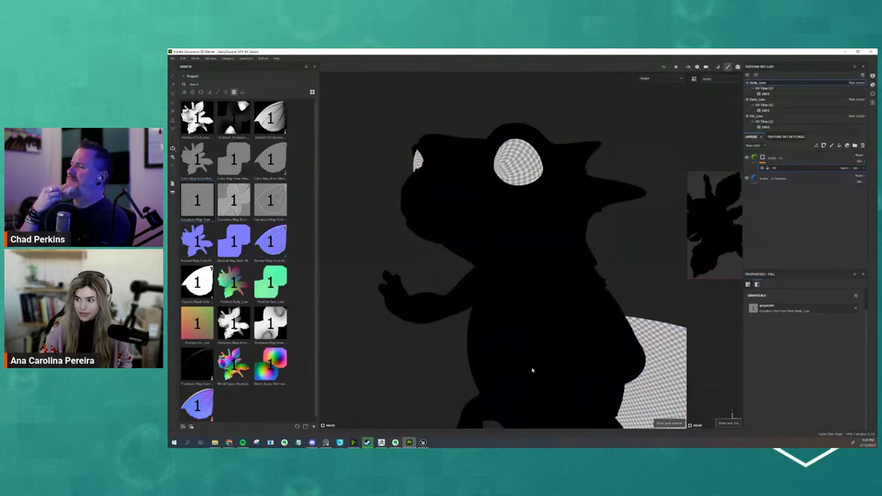
key(c)
click(669, 80)
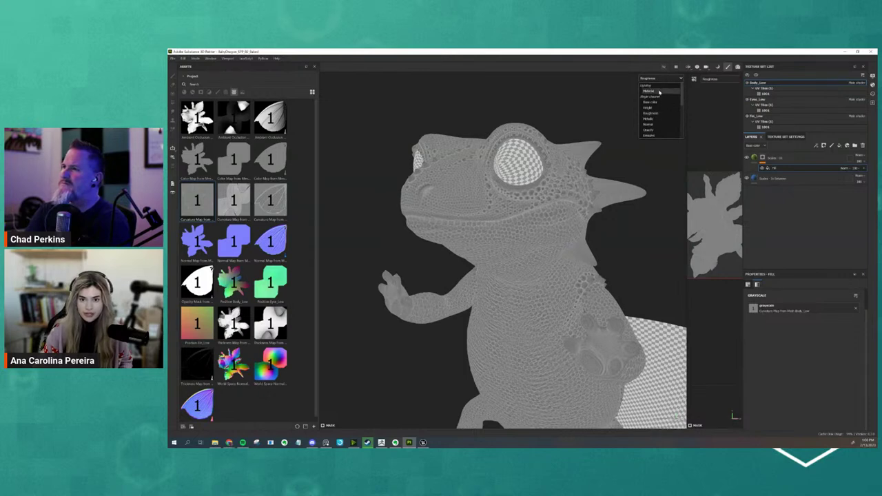
click(658, 91)
Step: Examine the shaded head and body at several distances to judge how the curvature mask separates the scales
alt+drag(459, 239, 493, 246)
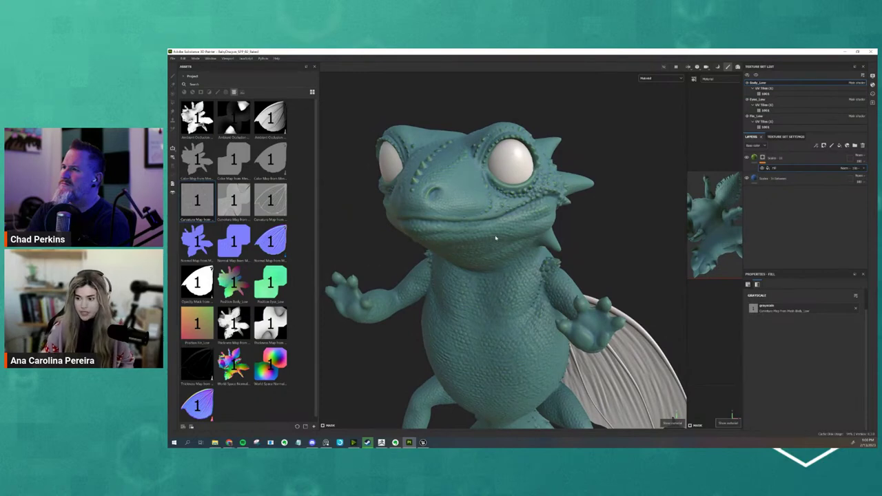
alt+right_drag(496, 238, 453, 317)
alt+middle_drag(453, 317, 459, 258)
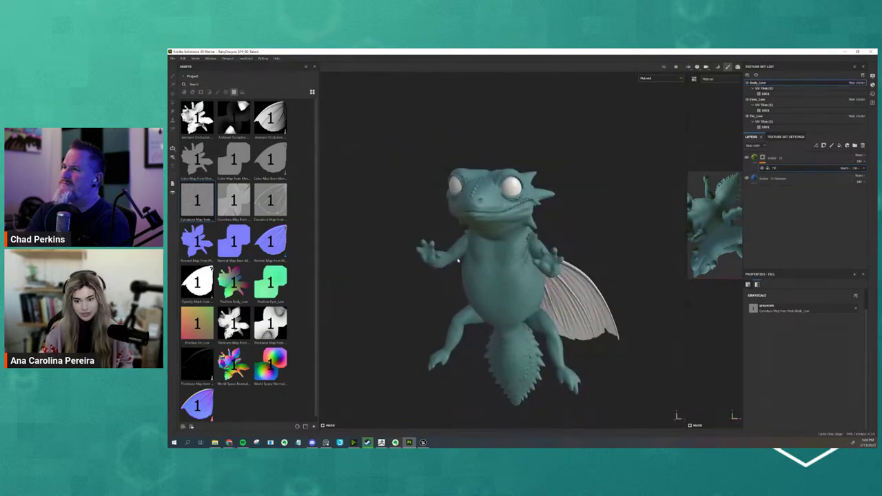
alt+right_drag(459, 258, 529, 361)
scroll(529, 361, up, 5)
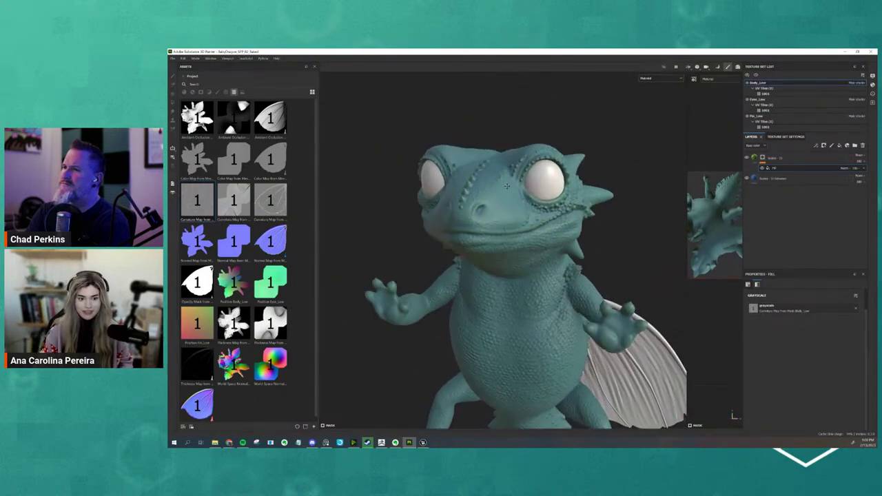
scroll(508, 188, up, 3)
alt+drag(508, 188, 502, 236)
scroll(503, 236, down, 5)
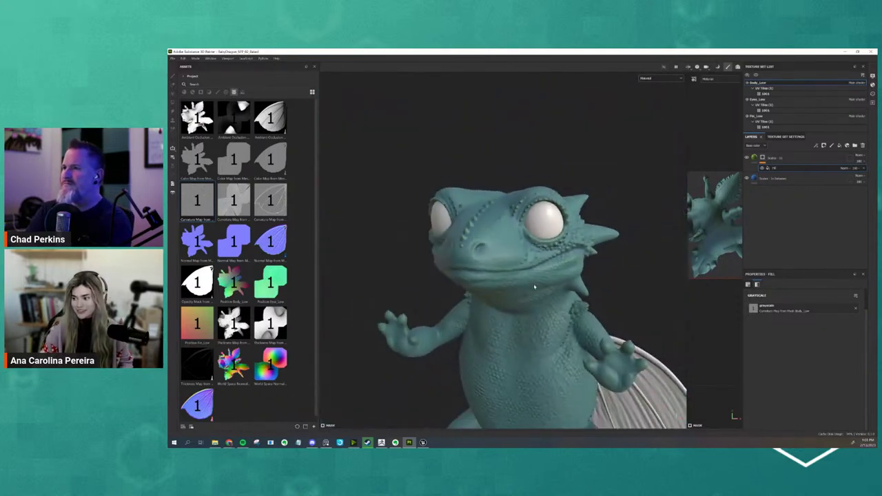
alt+middle_drag(533, 286, 520, 228)
alt+drag(520, 228, 524, 250)
scroll(524, 250, up, 4)
scroll(524, 250, down, 2)
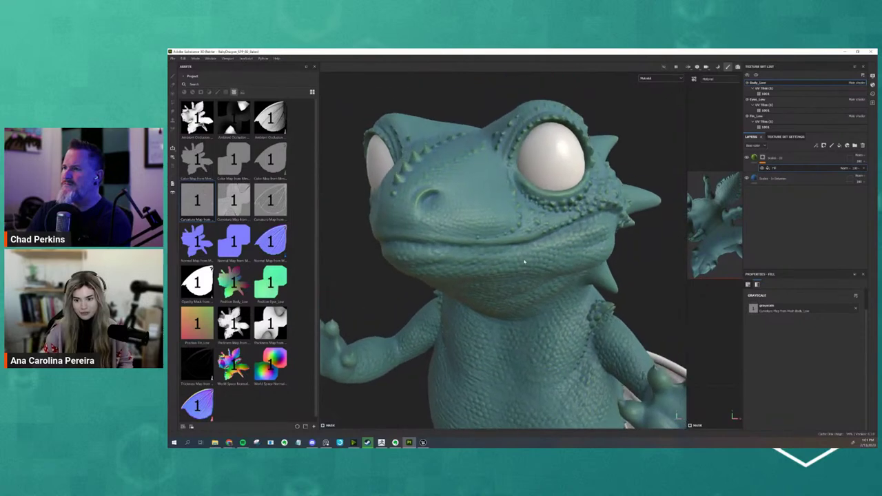
Step: Add a Levels effect to the green scales layer's mask and bring its black and white input points closer together for stronger contrast
right_click(784, 169)
click(814, 270)
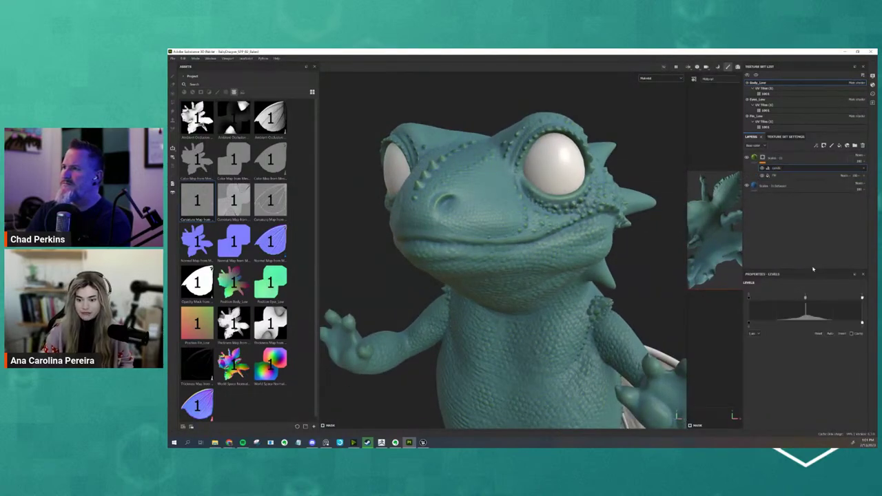
drag(750, 297, 758, 297)
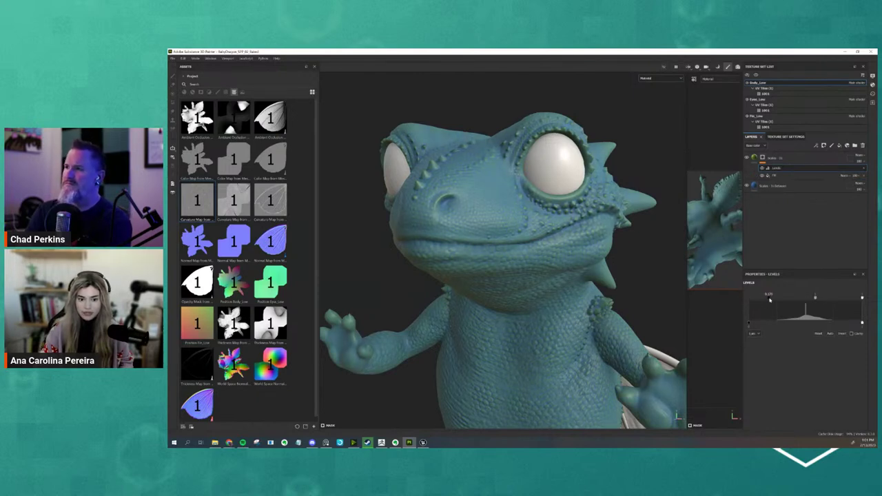
drag(858, 300, 837, 299)
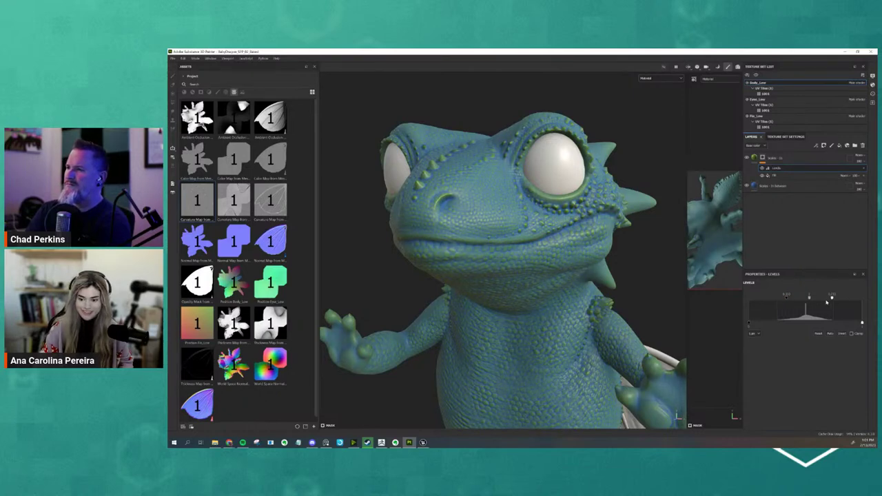
drag(825, 300, 811, 299)
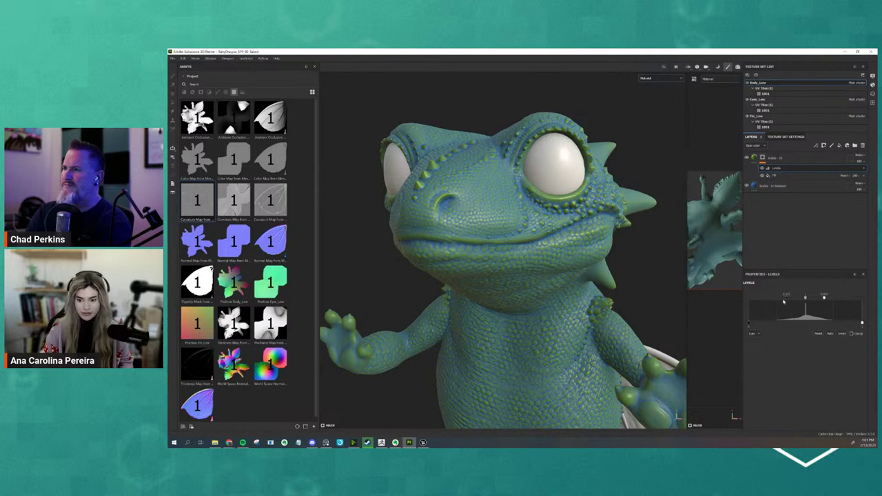
Step: Toggle the inversion of the mask's Levels on and off to compare both colour distributions
click(842, 333)
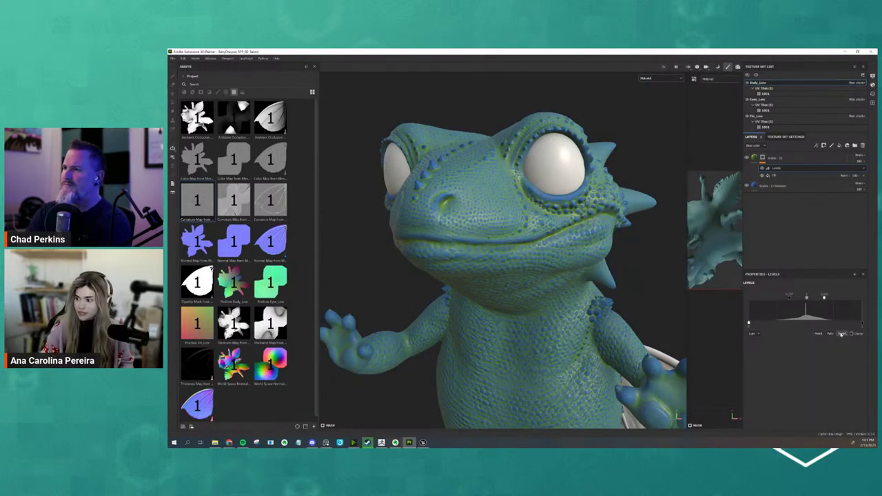
click(841, 333)
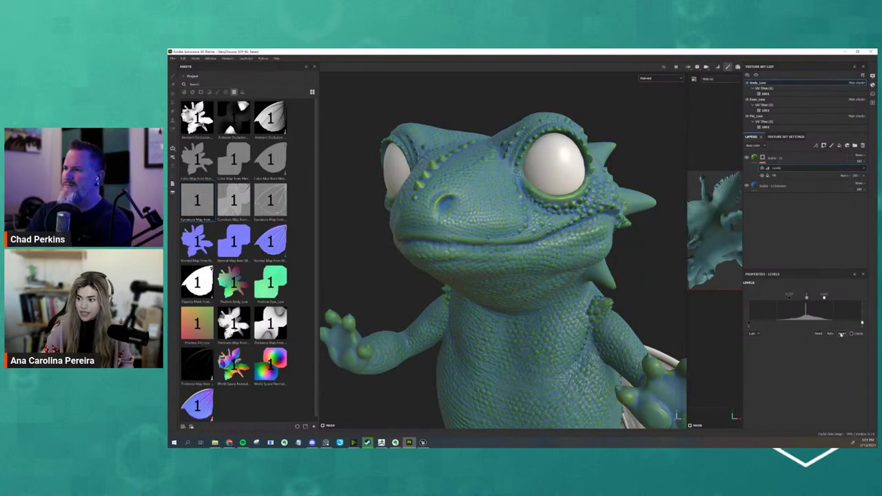
click(842, 334)
click(842, 334)
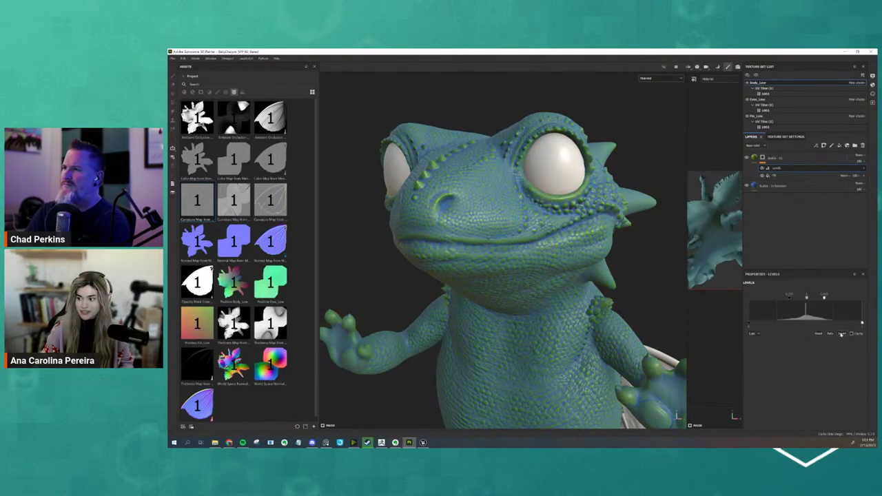
click(842, 333)
click(842, 333)
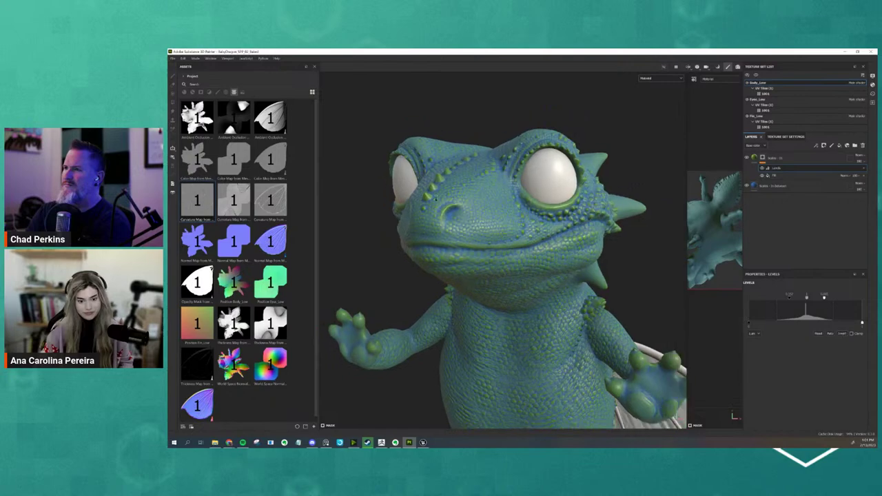
Step: Check the scales up close and raise the black input point of the mask's Levels slightly
scroll(586, 289, down, 5)
alt+middle_drag(524, 330, 492, 259)
alt+drag(493, 259, 482, 241)
scroll(537, 256, up, 4)
alt+drag(536, 256, 496, 277)
scroll(495, 277, down, 4)
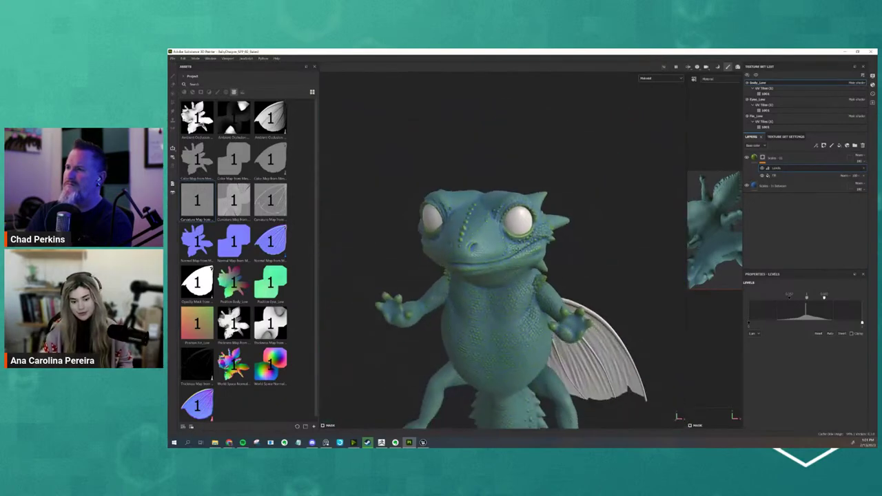
scroll(506, 343, up, 4)
alt+drag(506, 342, 519, 320)
scroll(515, 330, up, 2)
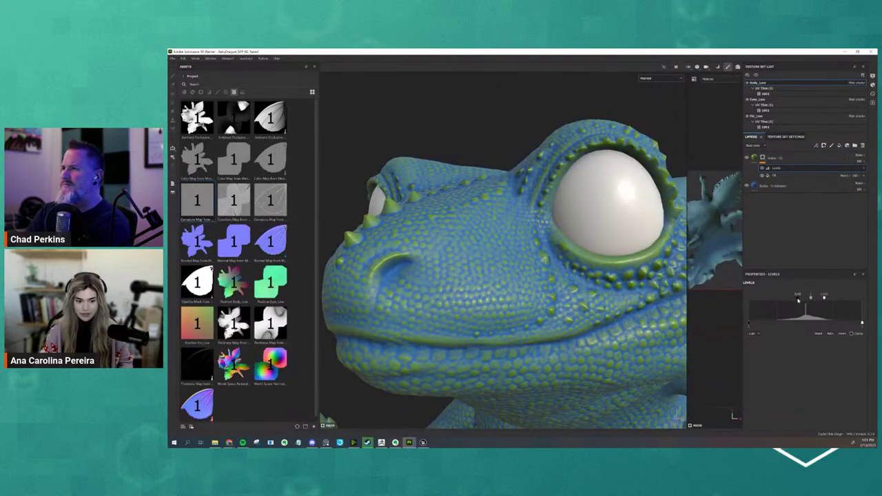
alt+right_drag(607, 365, 354, 161)
alt+middle_drag(524, 272, 504, 212)
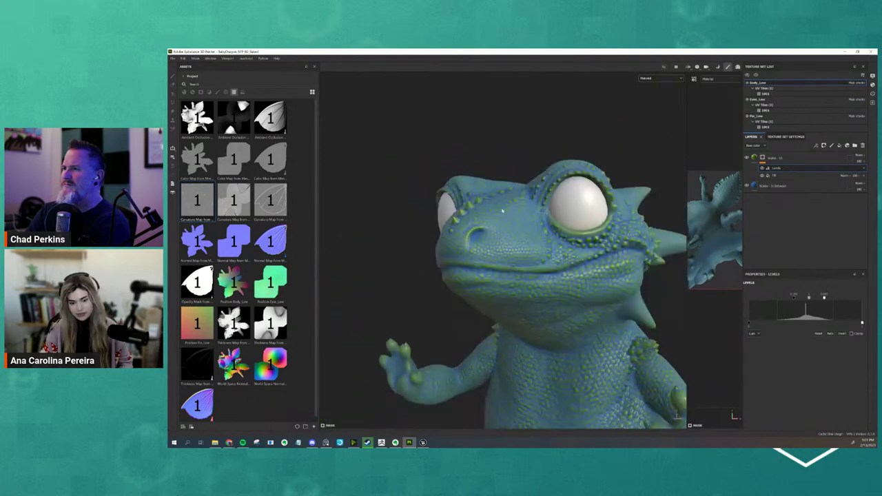
Step: Inspect the scale separation on the belly, limbs, tail and face from several angles
alt+right_drag(621, 372, 373, 165)
alt+drag(524, 289, 493, 259)
alt+middle_drag(492, 289, 426, 110)
alt+drag(426, 138, 448, 186)
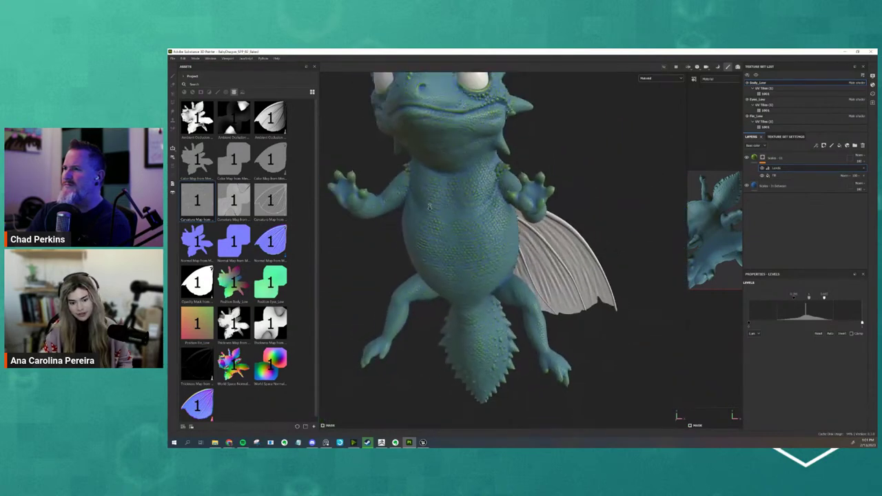
alt+middle_drag(448, 186, 466, 269)
alt+drag(466, 270, 437, 264)
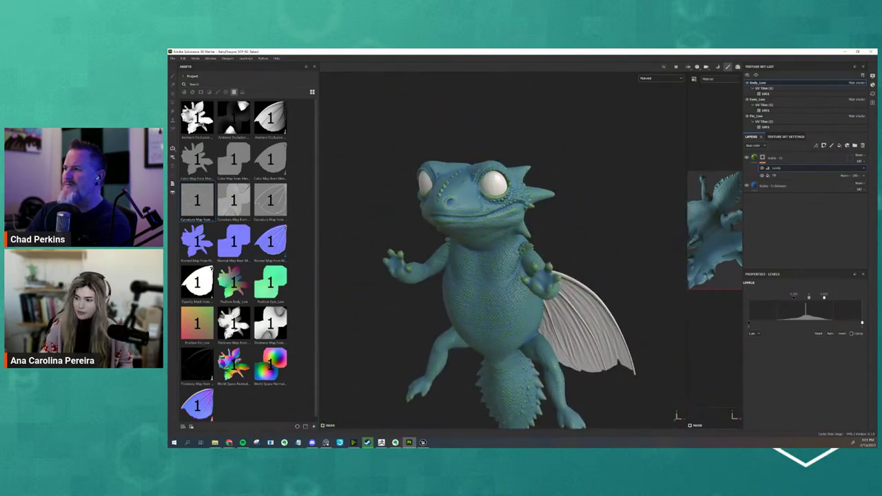
mouse_move(501, 445)
right_down()
mouse_move(502, 290)
mouse_move(285, 226)
mouse_move(303, 227)
mouse_move(304, 444)
right_up()
alt+drag(496, 282, 528, 172)
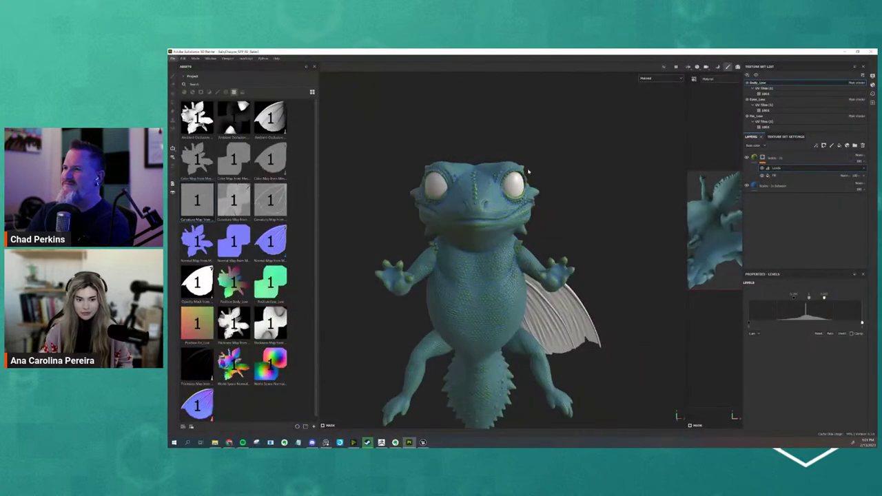
alt+right_drag(528, 172, 530, 219)
alt+drag(530, 219, 540, 227)
scroll(541, 228, up, 1)
Step: Change the base color of the fill layer between the scales from blue to a desaturated, slightly yellowish grey
click(772, 187)
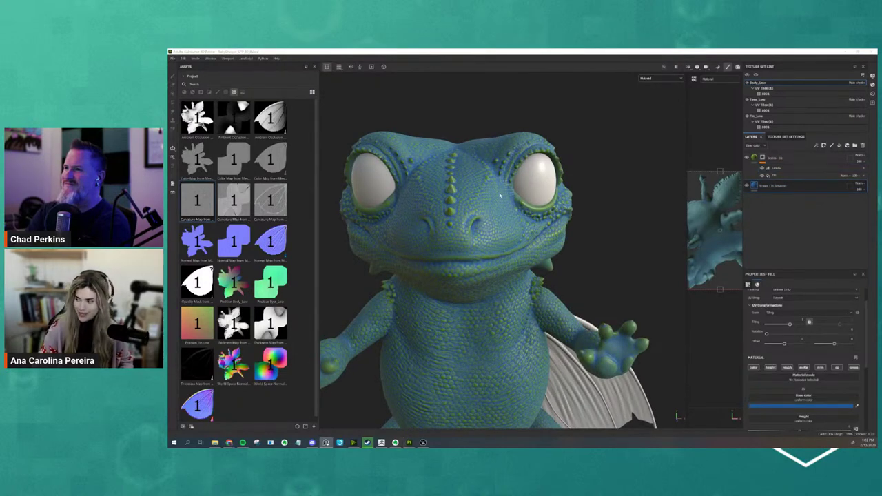
alt+drag(500, 196, 581, 109)
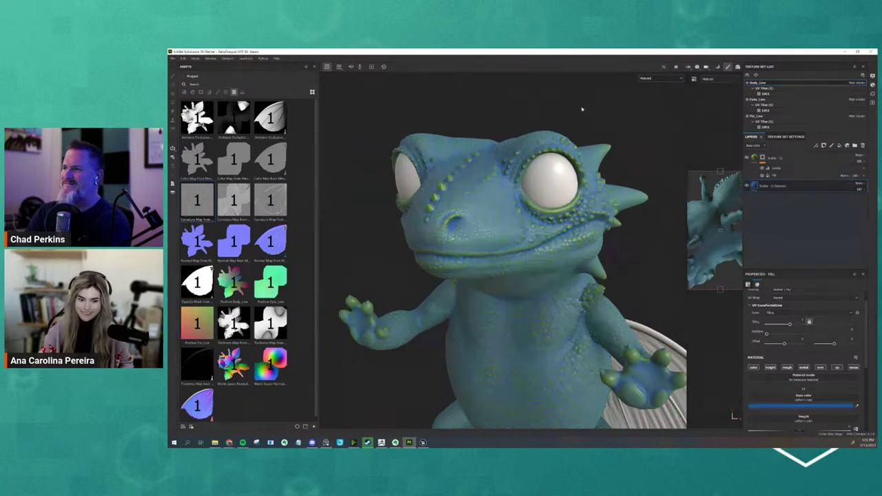
click(804, 406)
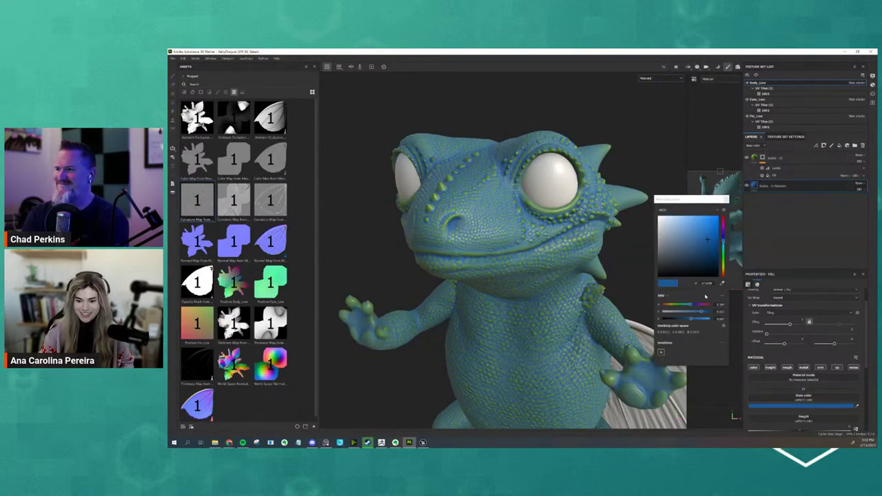
drag(698, 242, 665, 251)
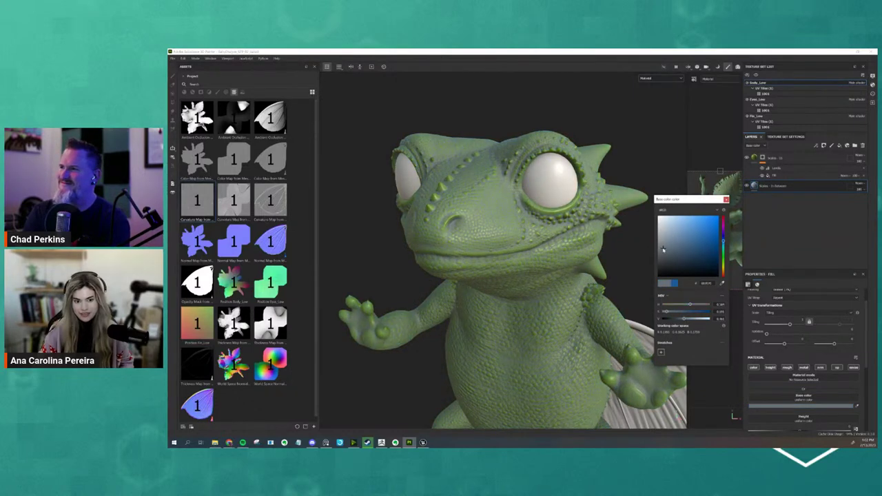
drag(722, 237, 725, 270)
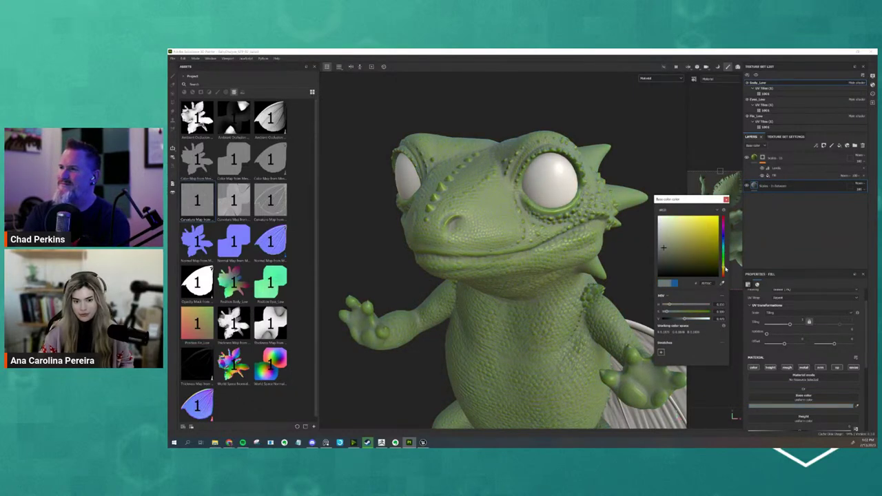
click(666, 255)
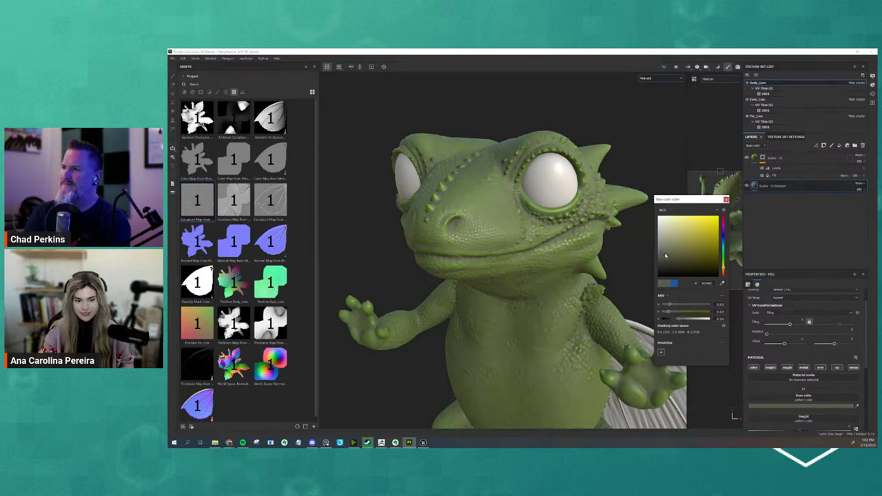
drag(664, 252, 662, 248)
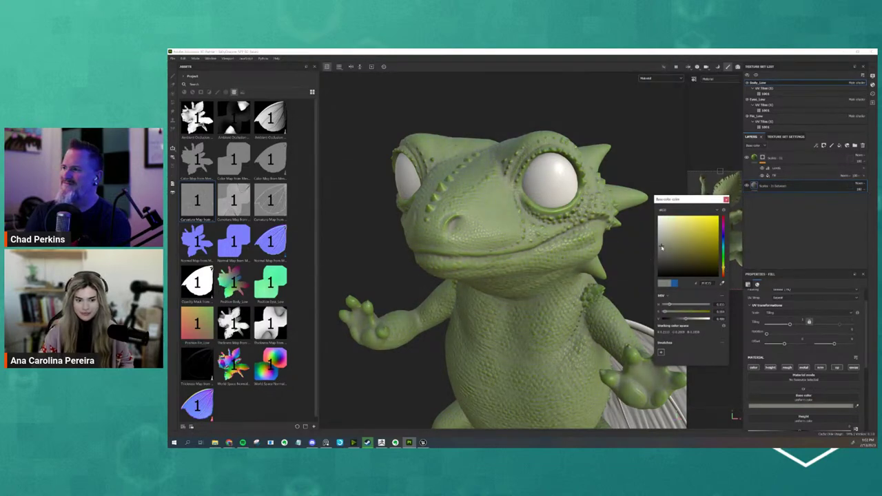
Step: Brighten the base color of the green scales layer to a lighter lime green and check it on the whole body
click(755, 158)
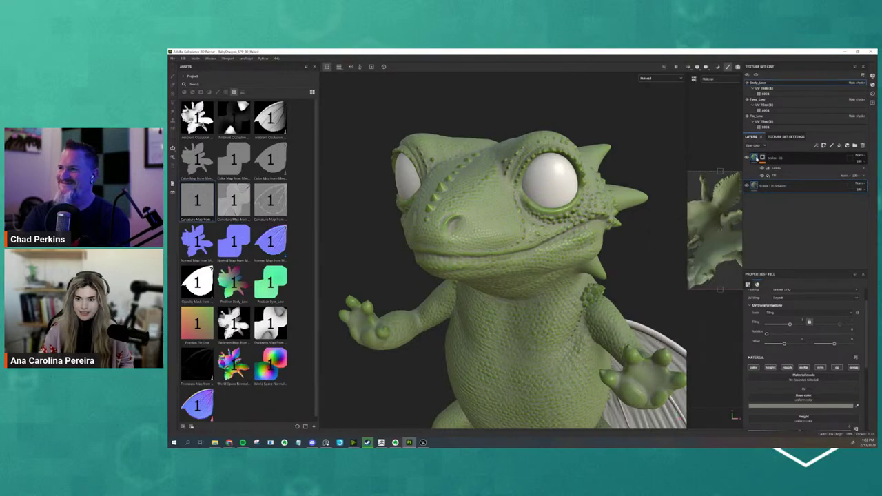
click(754, 158)
click(804, 406)
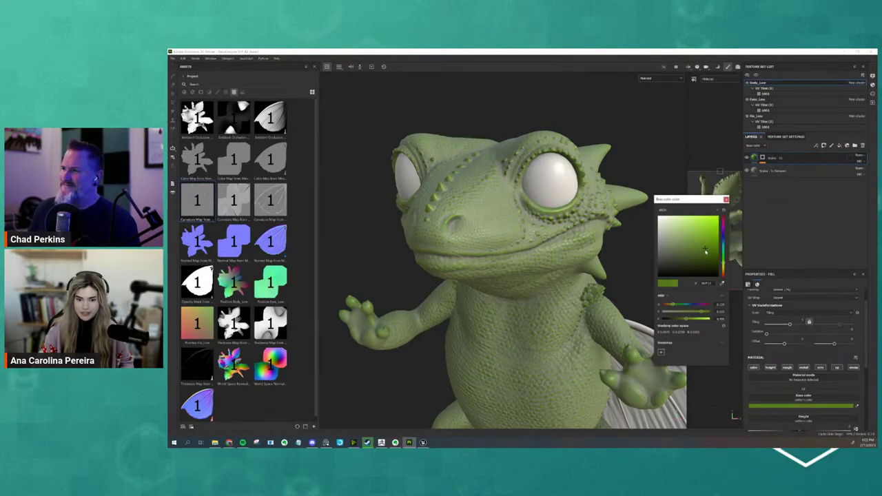
mouse_move(705, 251)
mouse_down()
mouse_move(700, 263)
mouse_move(713, 228)
mouse_move(704, 236)
mouse_up()
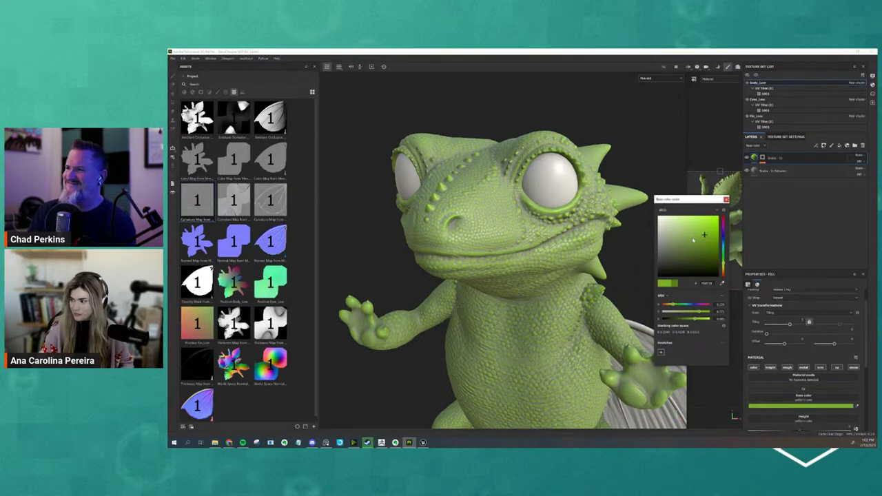
alt+drag(358, 166, 407, 159)
scroll(407, 160, down, 3)
alt+middle_drag(406, 160, 439, 175)
alt+drag(439, 175, 435, 249)
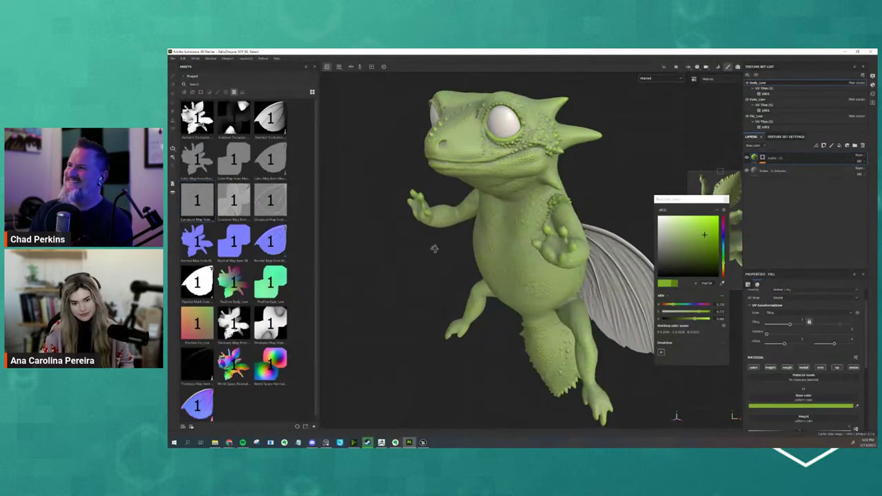
Step: Change the base color of the scales layer from lime to a bright, slightly bluish emerald green and check it on the body
click(705, 236)
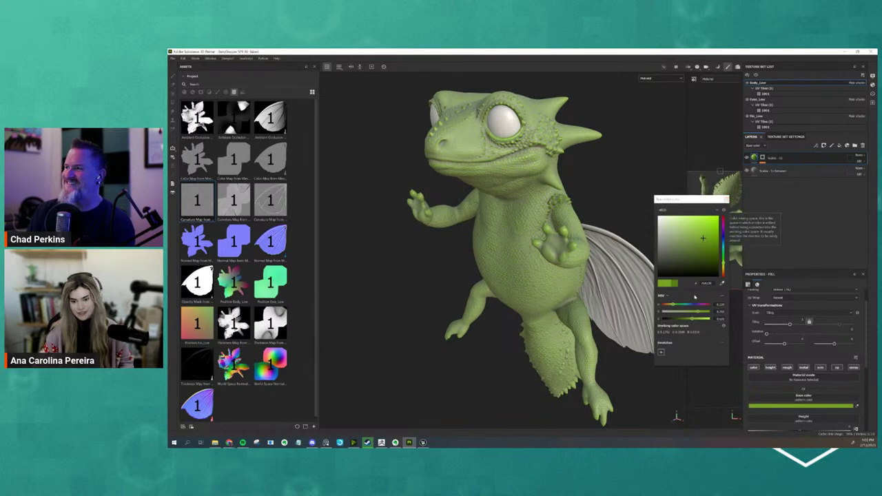
drag(724, 261, 722, 254)
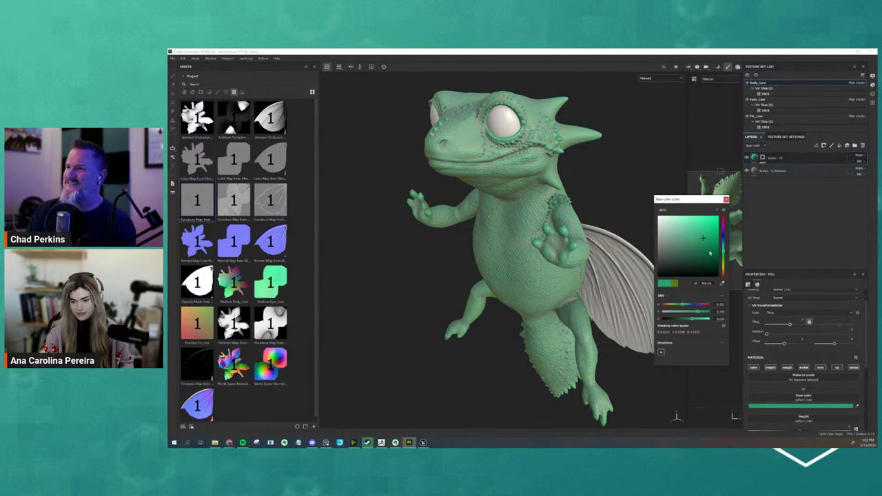
click(706, 247)
mouse_move(717, 244)
mouse_down()
mouse_move(717, 256)
mouse_move(712, 230)
mouse_up()
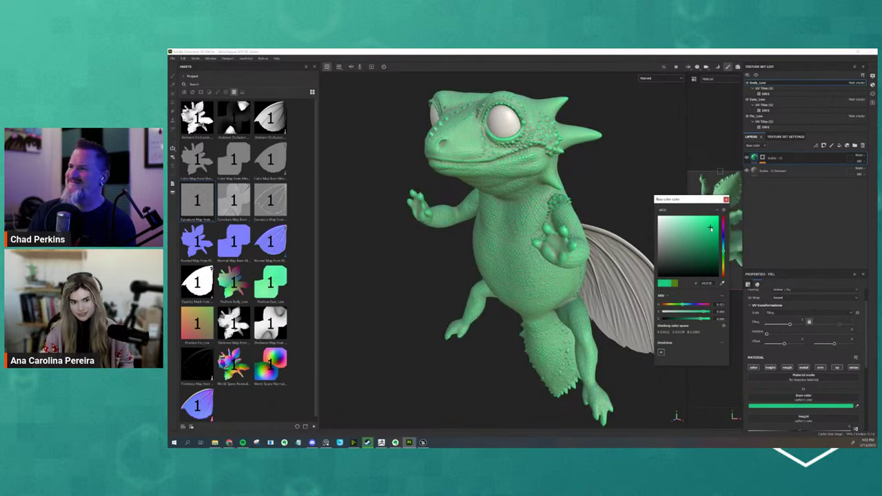
mouse_move(557, 264)
alt+mouse_down()
mouse_move(628, 264)
mouse_move(561, 279)
alt+mouse_up()
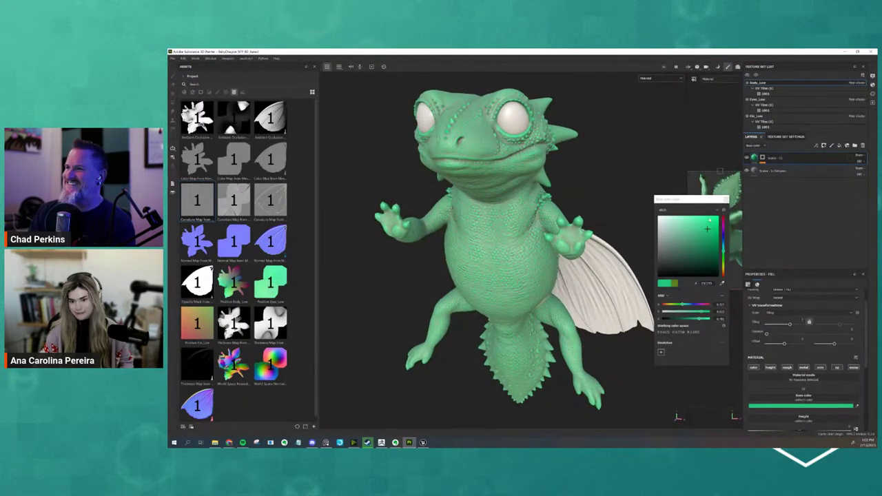
Step: Shift the base color of the layer between the scales to a muted olive yellow and check the contrast with the green scales
click(776, 171)
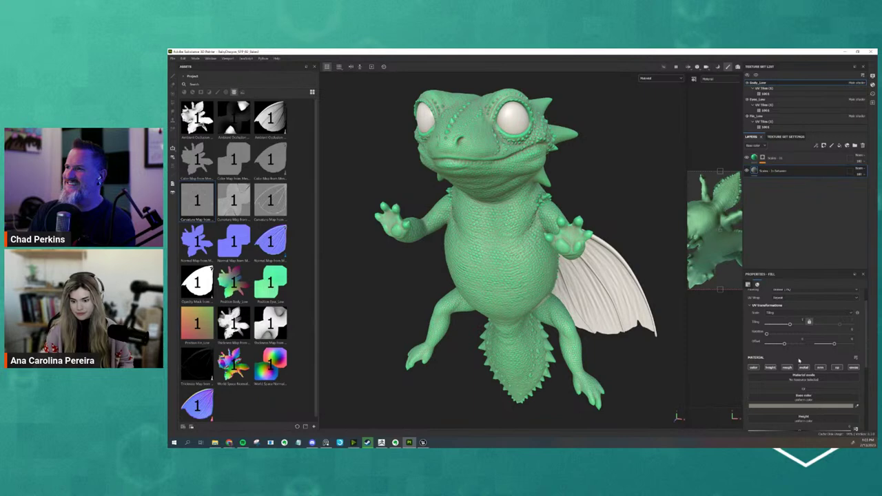
click(802, 407)
mouse_move(677, 256)
mouse_down()
mouse_move(671, 263)
mouse_move(663, 252)
mouse_move(696, 264)
mouse_move(698, 249)
mouse_move(681, 248)
mouse_up()
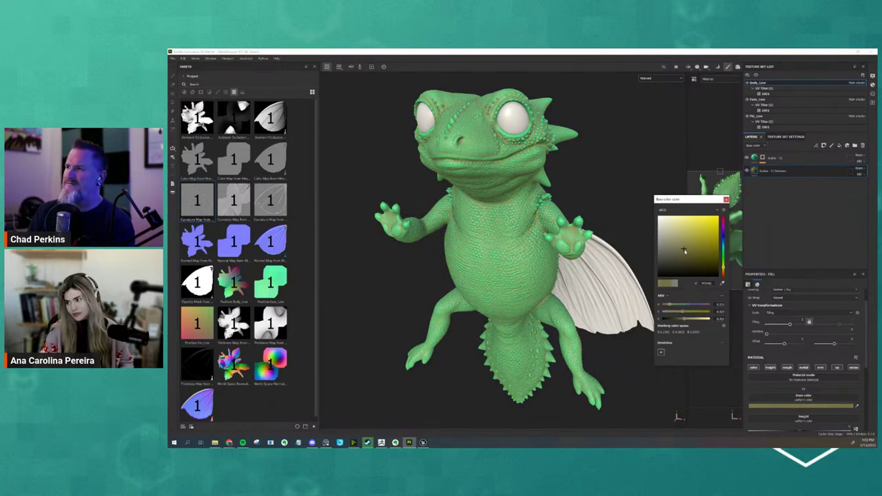
alt+drag(509, 322, 511, 293)
scroll(511, 293, up, 2)
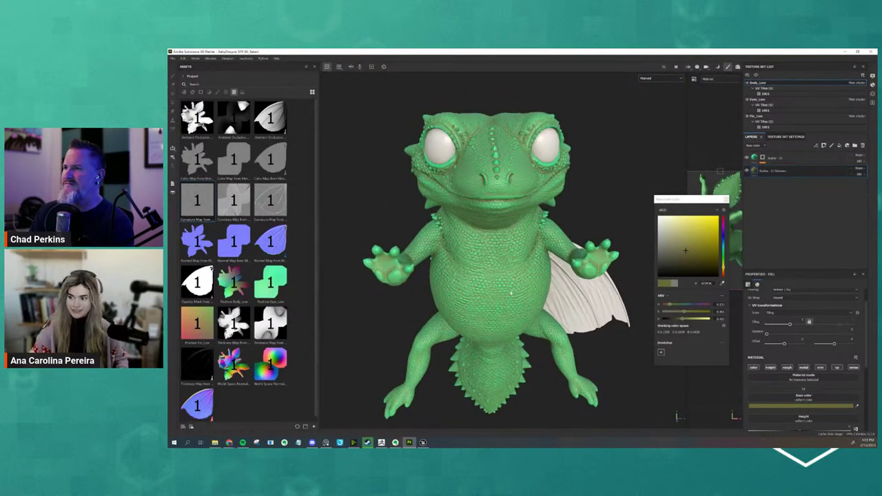
alt+drag(550, 296, 528, 293)
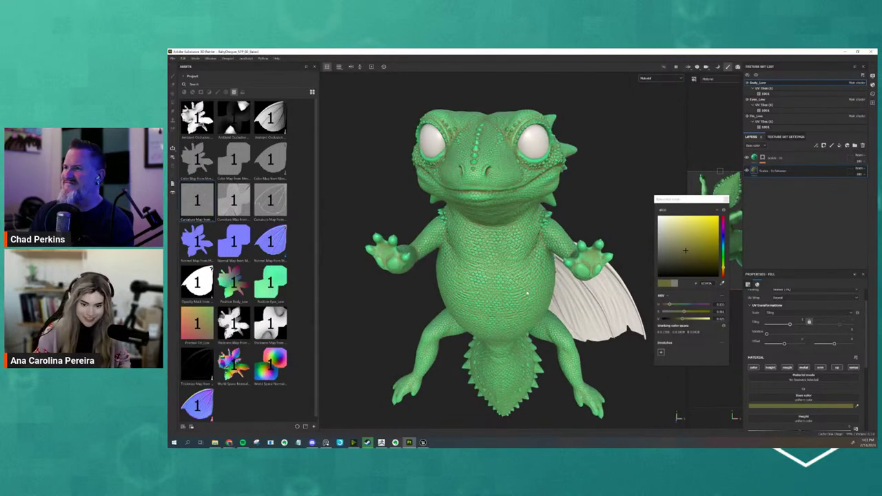
click(688, 252)
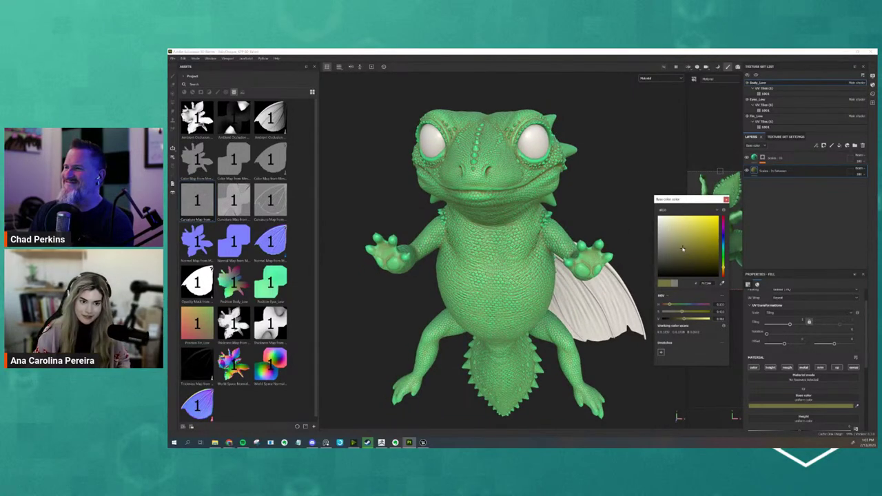
drag(685, 246, 579, 275)
click(725, 201)
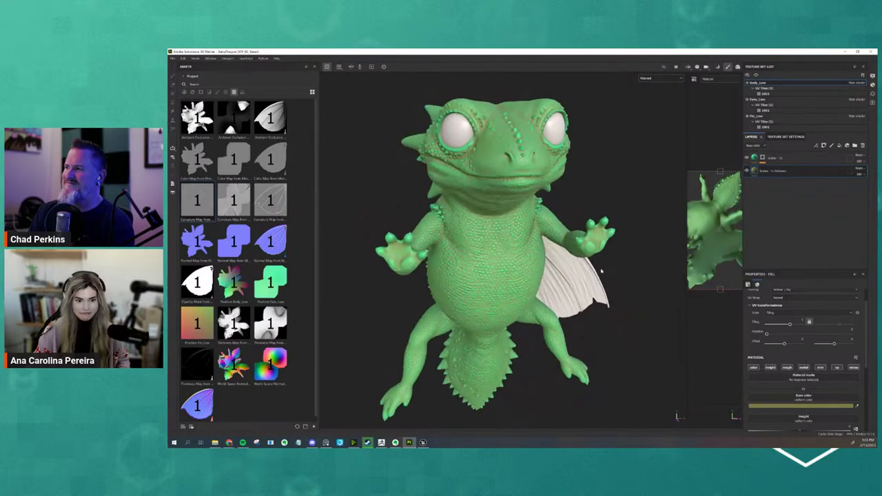
Step: Lower the roughness of the green scales layer and check the shine on the creature from several angles
alt+right_drag(579, 275, 513, 212)
alt+drag(513, 214, 495, 255)
alt+right_drag(495, 255, 572, 304)
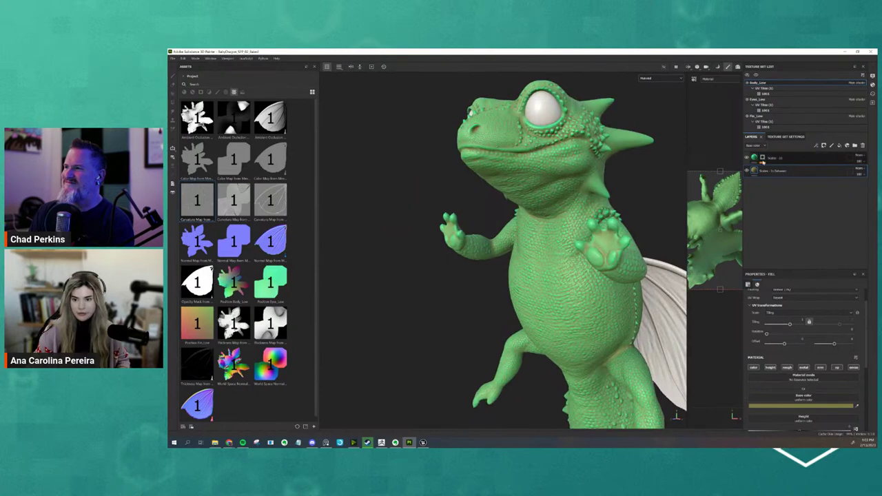
scroll(780, 392, down, 3)
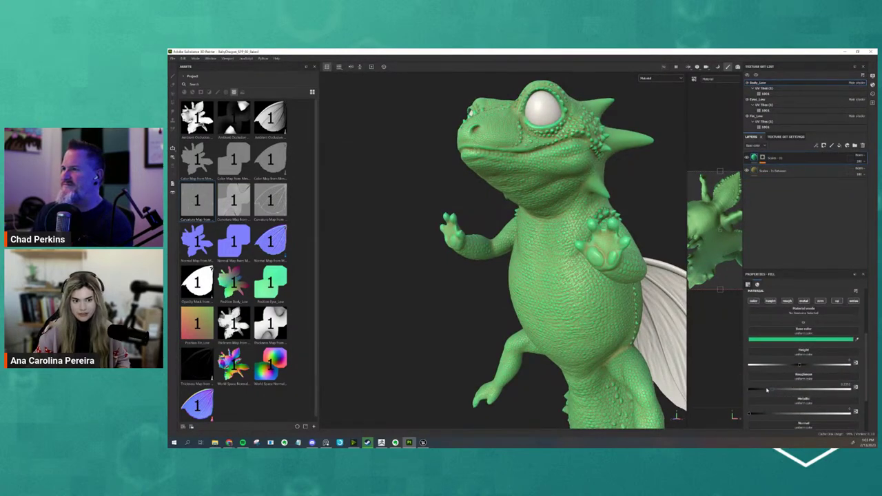
alt+drag(524, 324, 601, 370)
alt+middle_drag(611, 227, 571, 258)
alt+drag(571, 258, 495, 257)
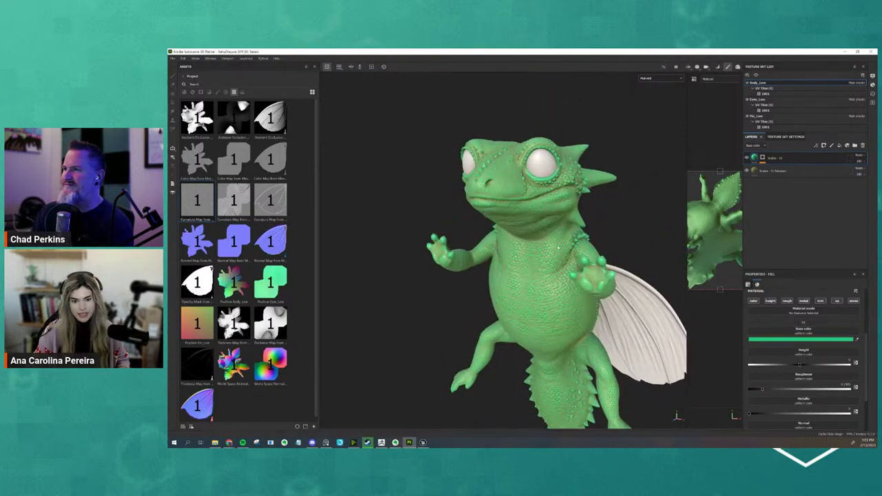
alt+middle_drag(621, 258, 509, 278)
alt+drag(417, 275, 580, 249)
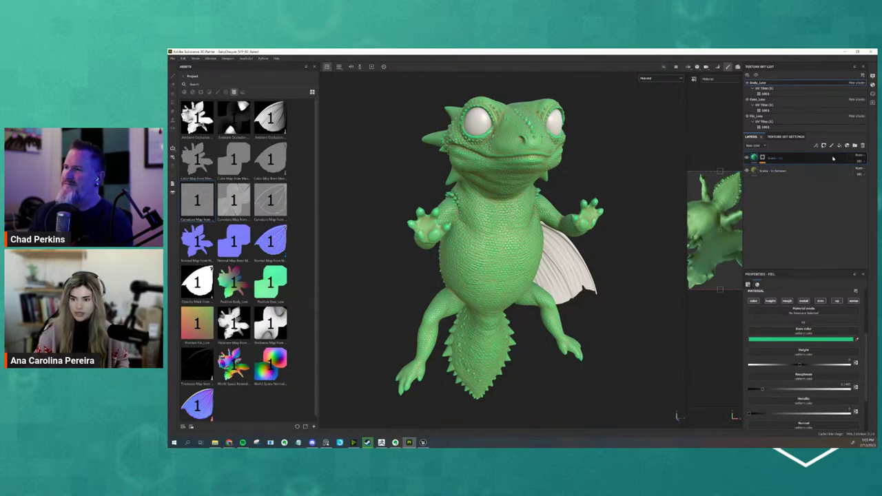
Step: Group the two scale layers in a new folder, keeping the masked scales layer above the in-between layer, and name the folder Base Scales
click(855, 146)
mouse_move(788, 174)
mouse_down()
mouse_move(781, 159)
mouse_move(788, 177)
mouse_move(776, 172)
mouse_move(771, 180)
mouse_move(776, 170)
mouse_up()
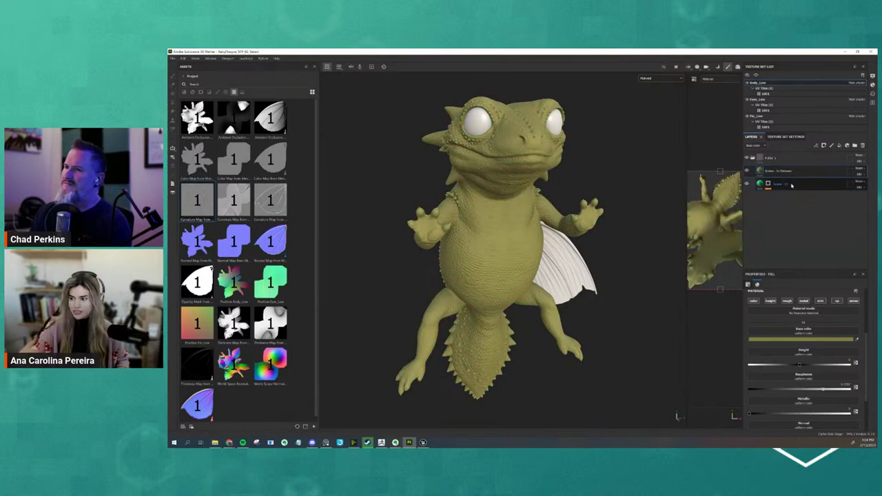
key(ctrl+z)
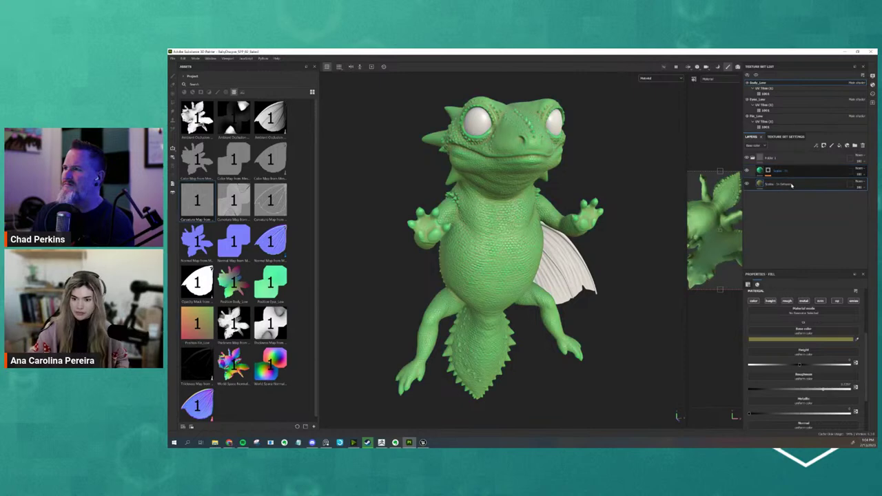
double_click(770, 158)
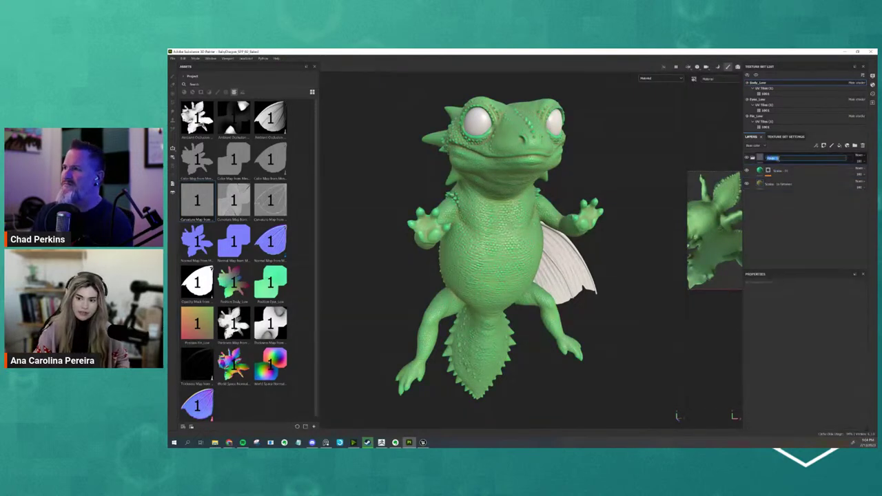
text(Scal)
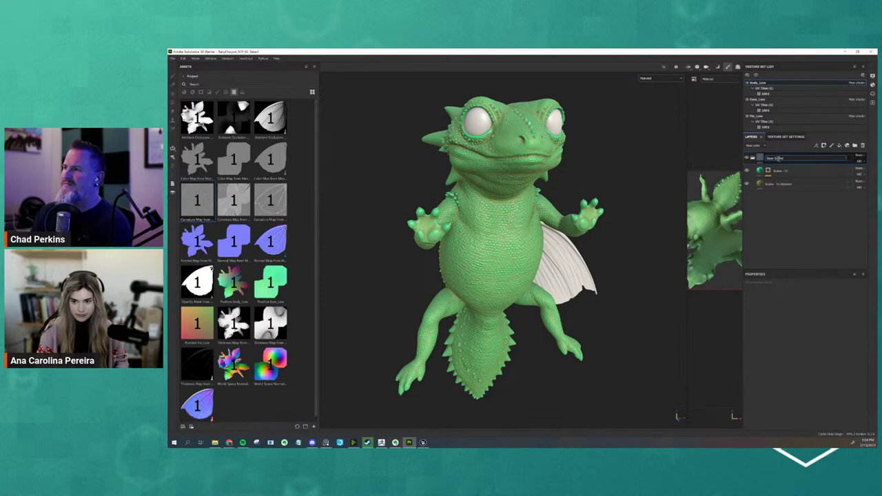
key(Return)
alt+drag(648, 219, 591, 222)
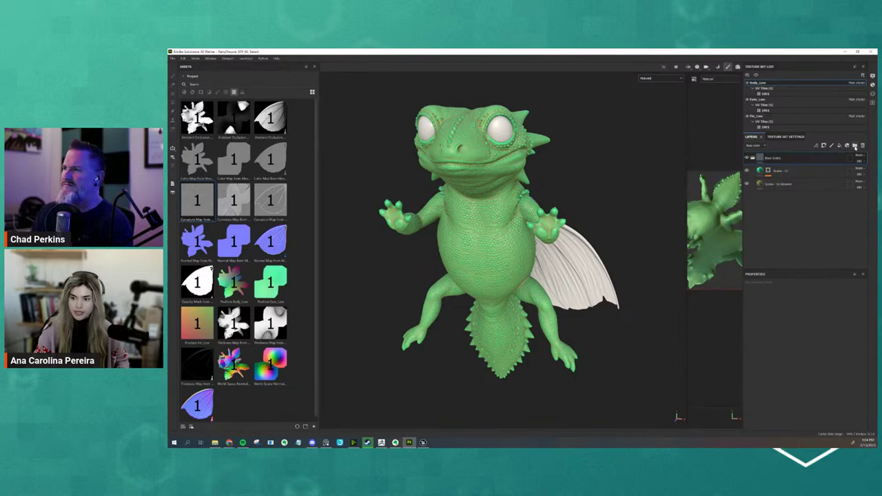
Step: Duplicate the Base Scales folder and collapse the original
right_click(826, 157)
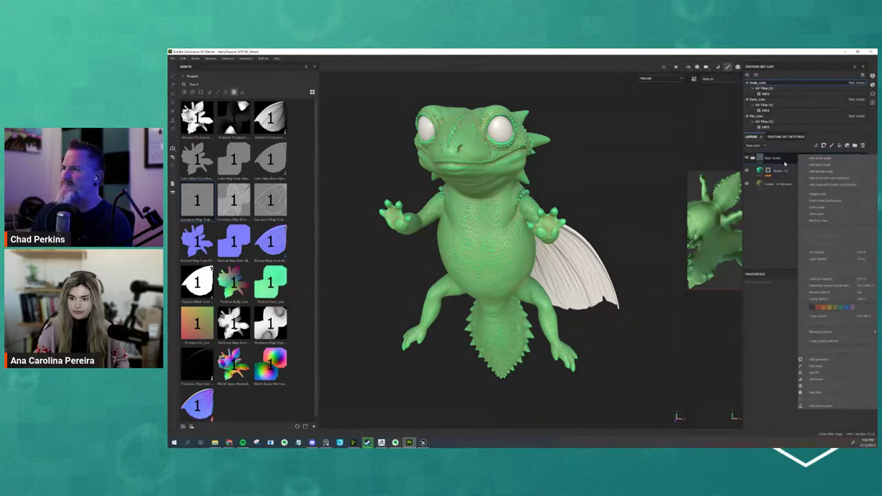
click(836, 278)
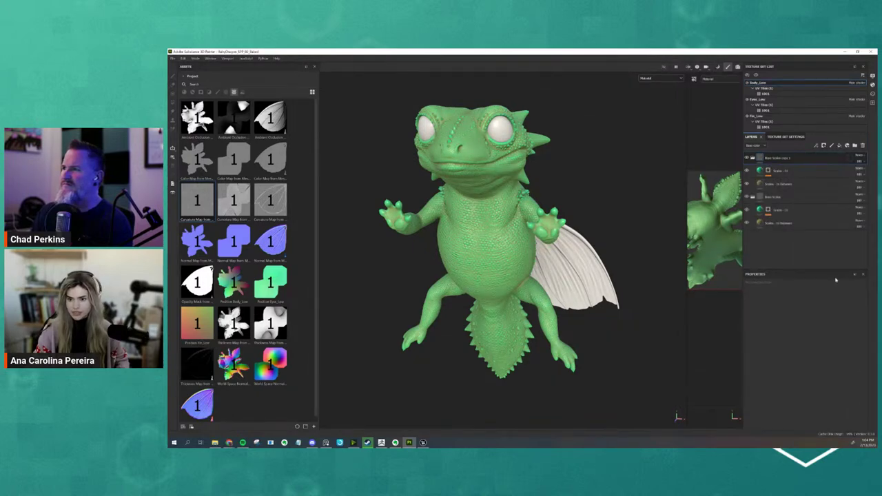
click(755, 197)
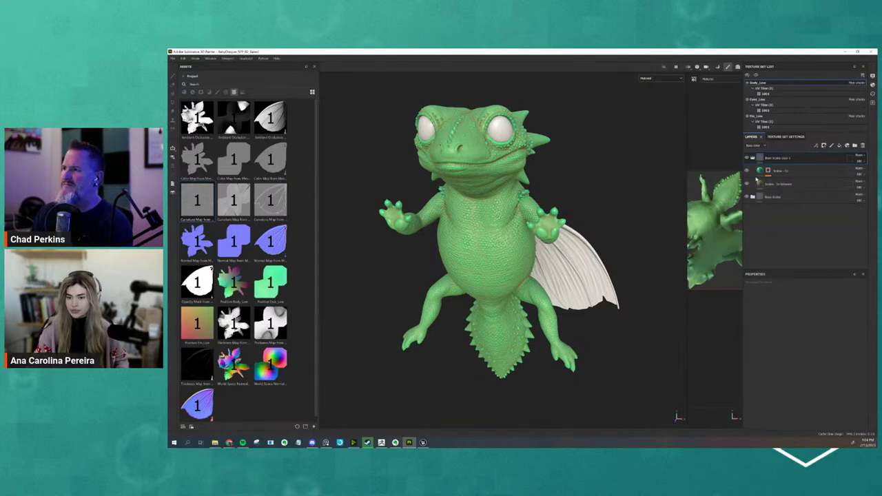
Step: Darken the base color of the in-between layer in the duplicated folder to a deep olive
click(760, 183)
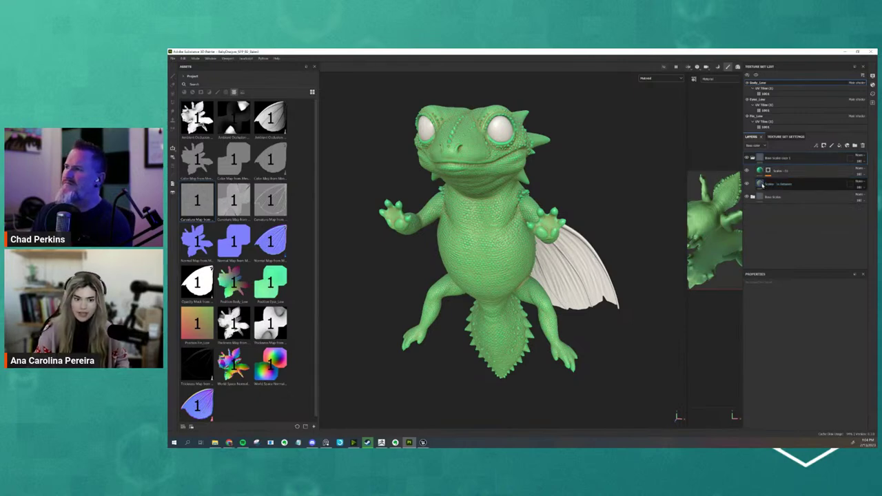
alt+drag(577, 216, 599, 206)
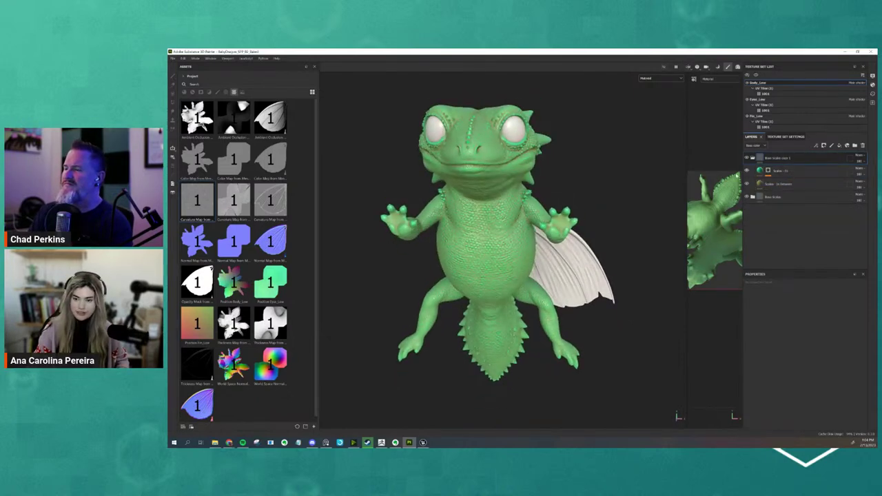
click(765, 183)
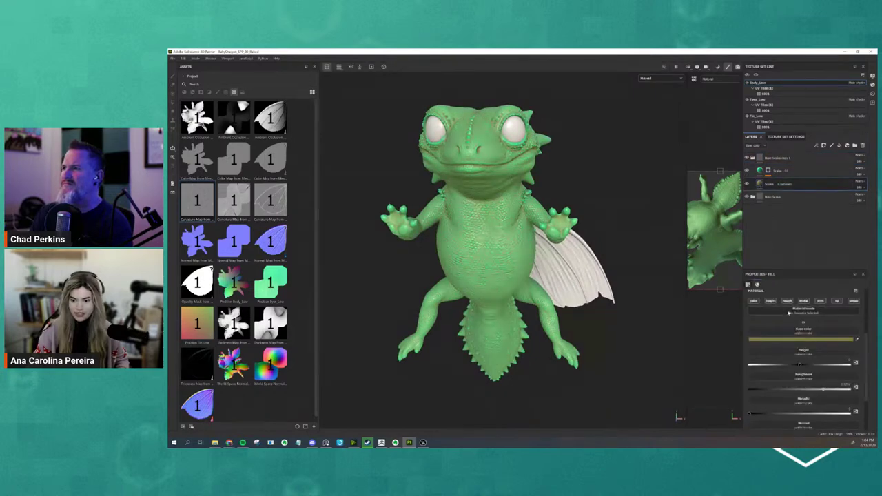
click(794, 340)
mouse_move(698, 263)
mouse_down()
mouse_move(682, 260)
mouse_move(689, 261)
mouse_up()
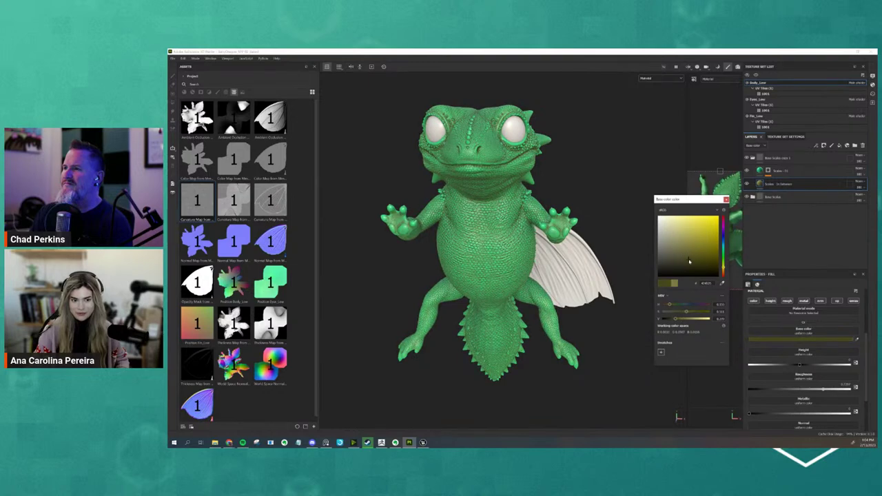
Step: Change the base color of the scales layer in the duplicated folder from green to a golden brown and check it on the model
click(779, 170)
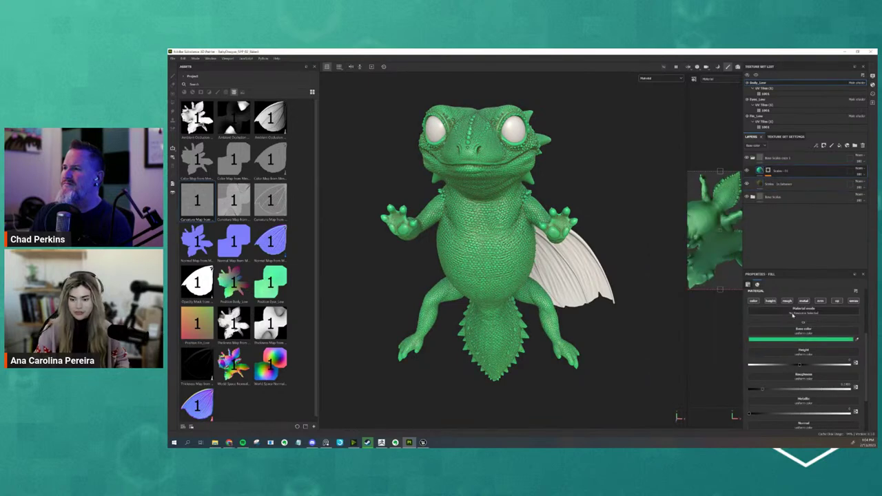
click(791, 340)
click(723, 272)
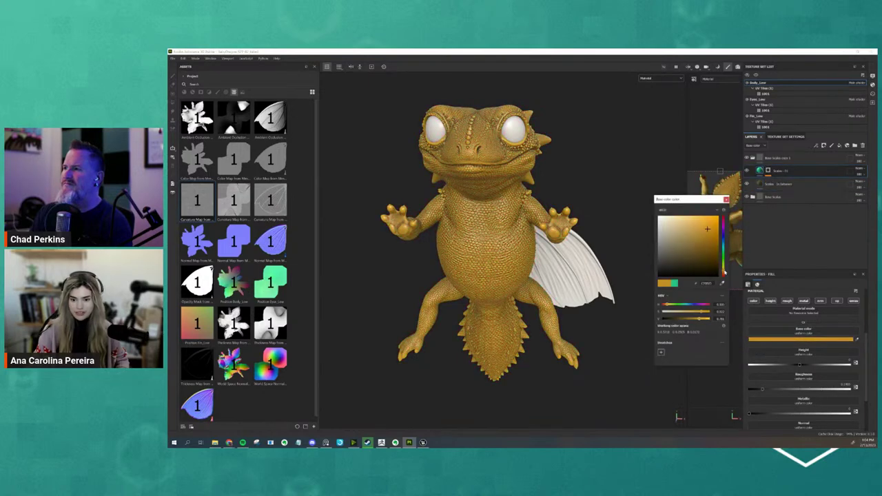
drag(707, 229, 714, 248)
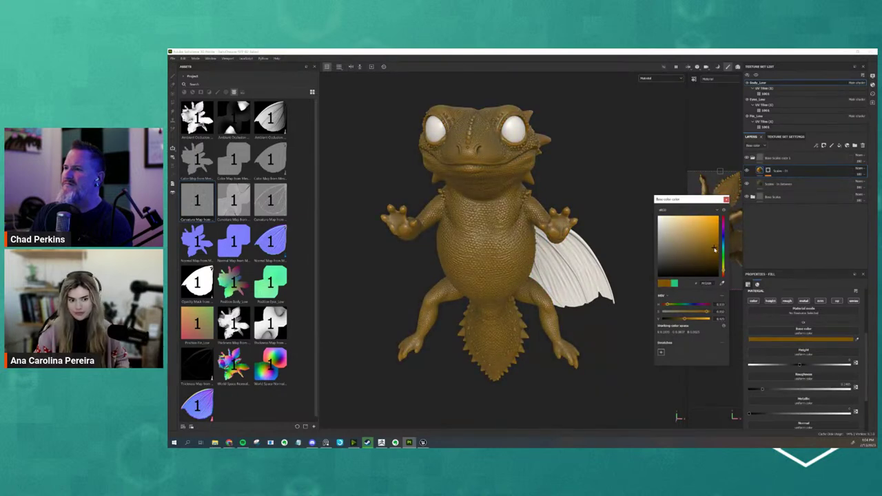
click(652, 256)
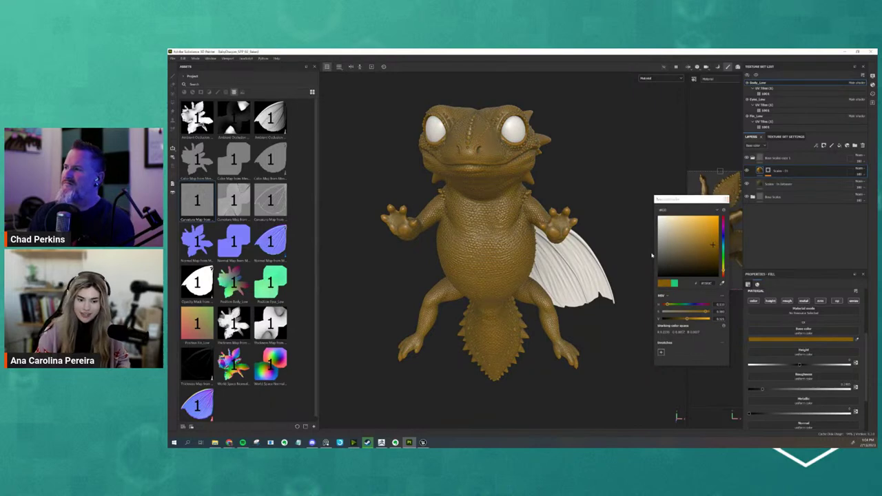
click(713, 239)
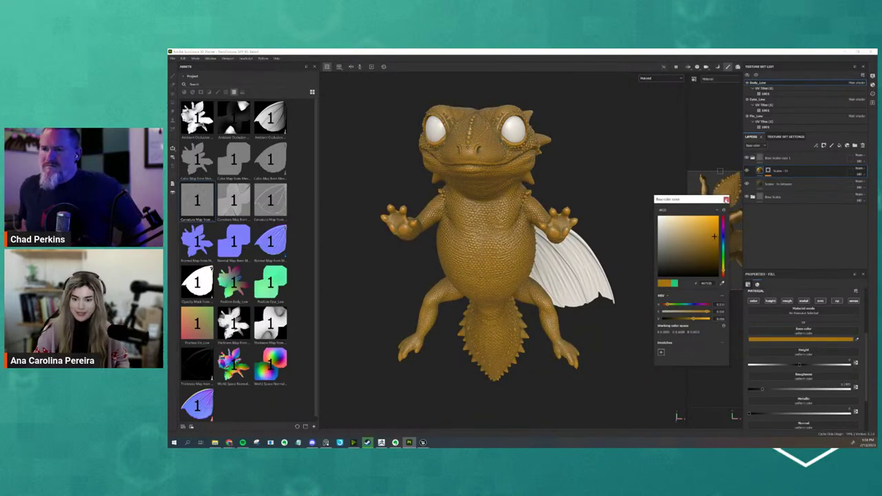
click(726, 199)
alt+drag(601, 226, 588, 279)
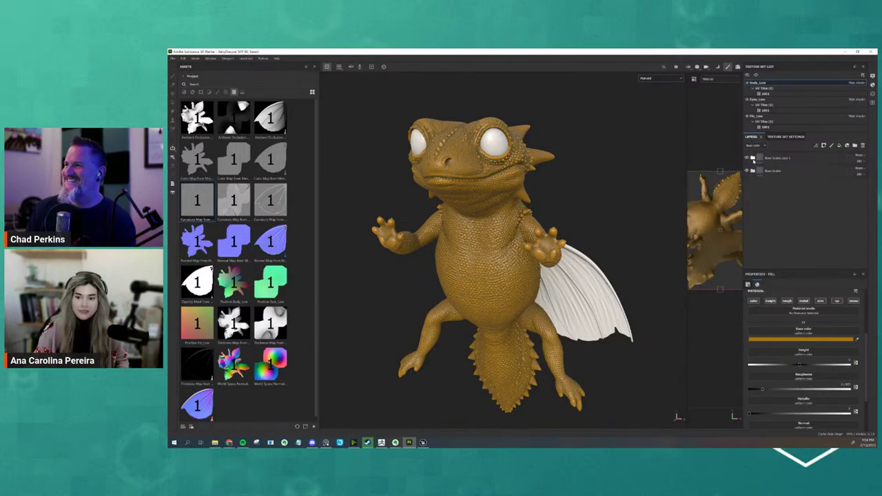
Step: Add a black mask to the duplicated Base Scales folder so its golden-brown scales are hidden
click(803, 158)
alt+drag(586, 223, 624, 228)
double_click(779, 158)
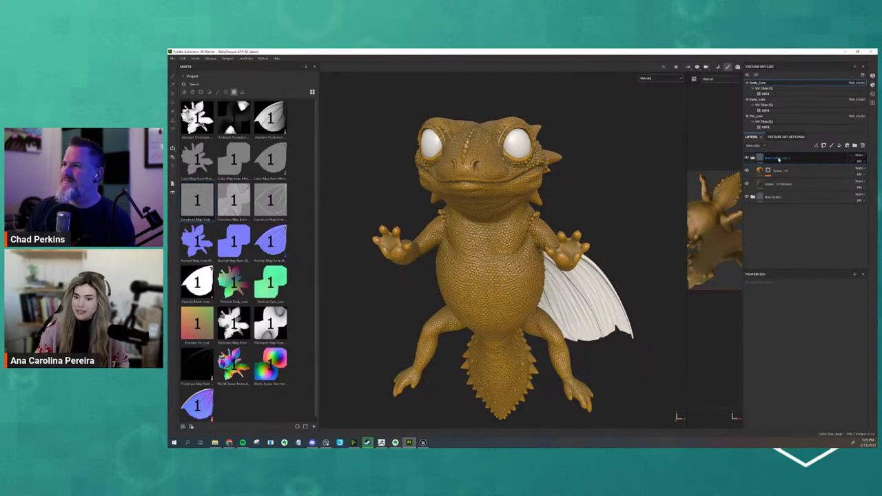
key(Return)
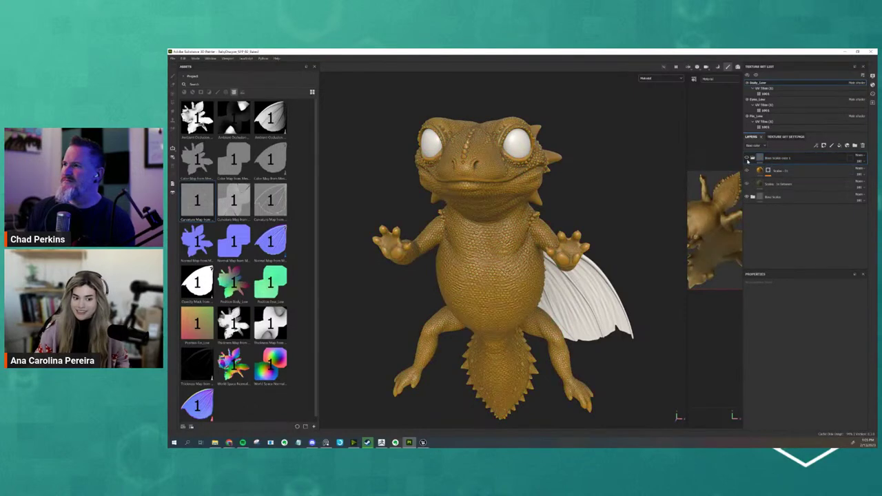
double_click(778, 159)
right_click(778, 161)
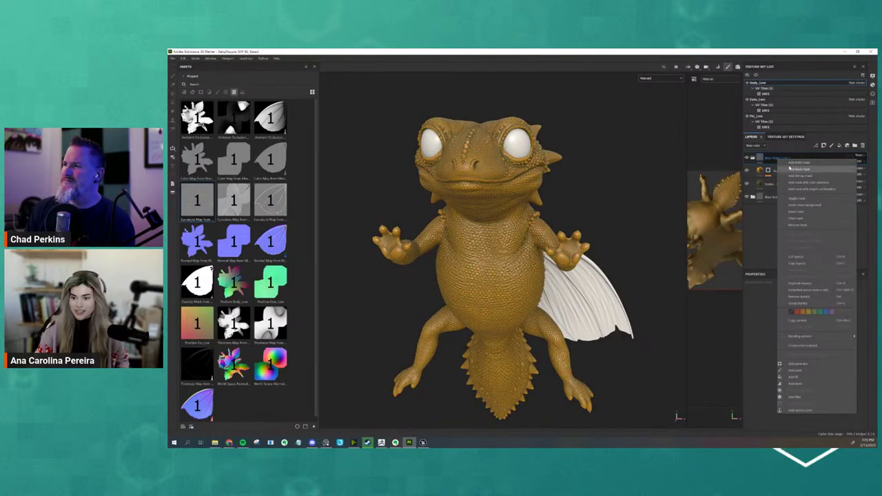
click(792, 170)
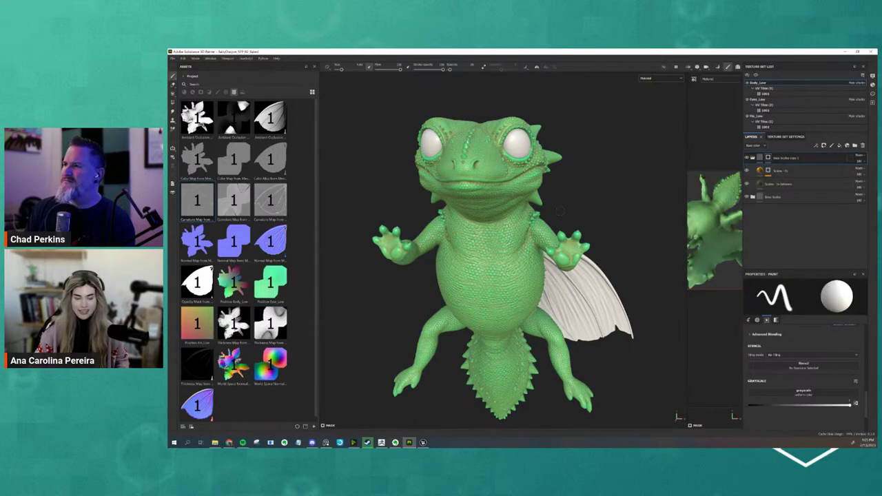
Step: Try painting golden-brown scales on the snout below the eye in the folder's mask, and undo the strokes
mouse_move(488, 177)
mouse_down()
mouse_move(493, 164)
mouse_move(517, 160)
mouse_up()
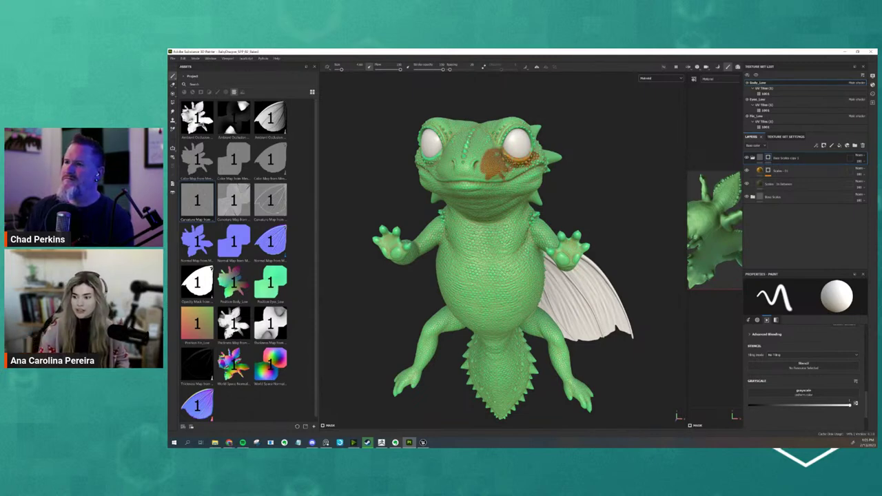
alt+drag(614, 175, 545, 180)
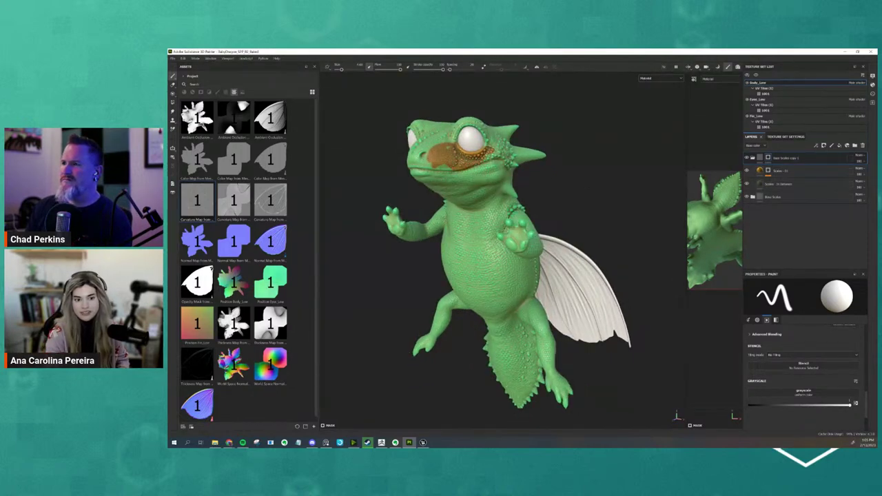
alt+drag(638, 209, 667, 218)
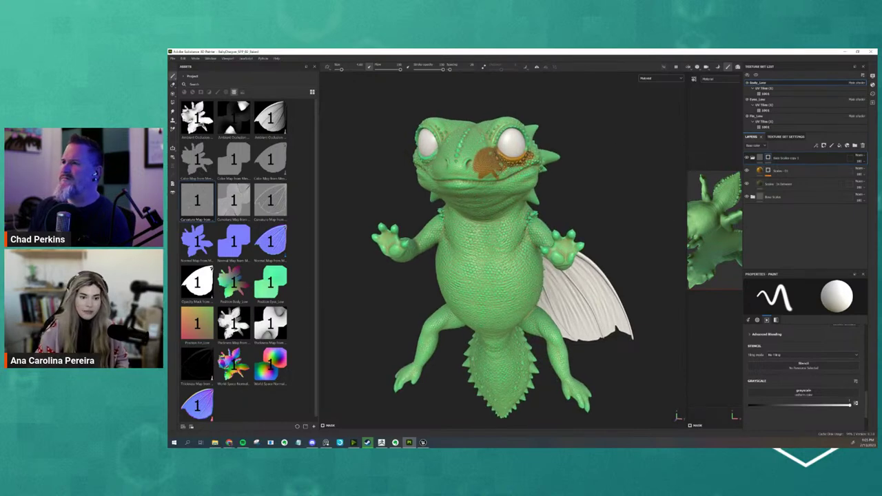
key(ctrl+z)
alt+drag(464, 195, 482, 193)
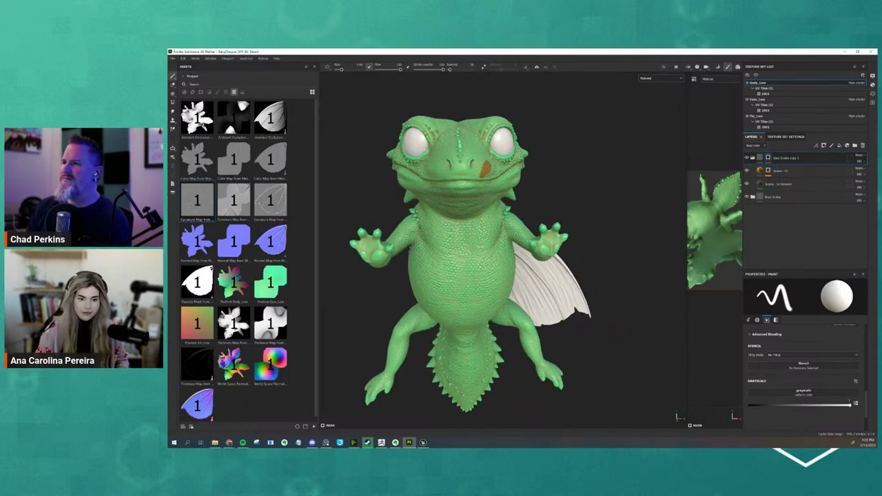
alt+middle_drag(550, 186, 576, 221)
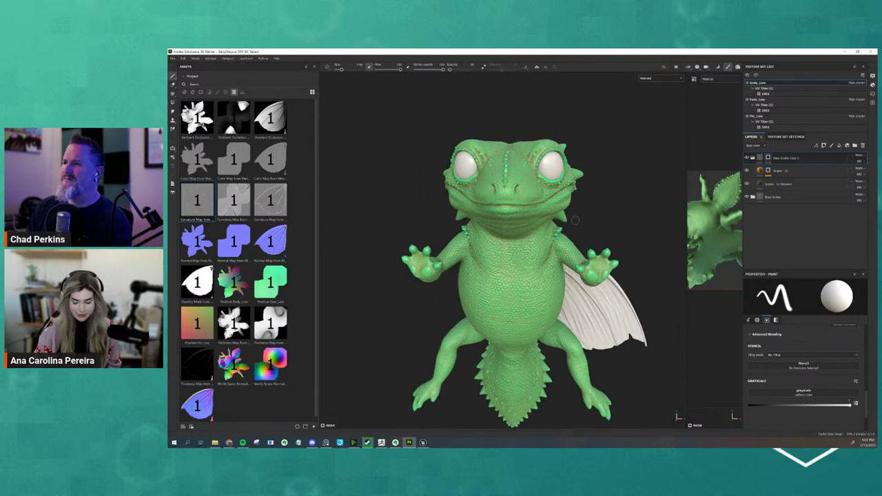
Step: Try symmetry for mask painting, check where its plane cuts the model, and turn it off again
key(l)
scroll(601, 195, down, 3)
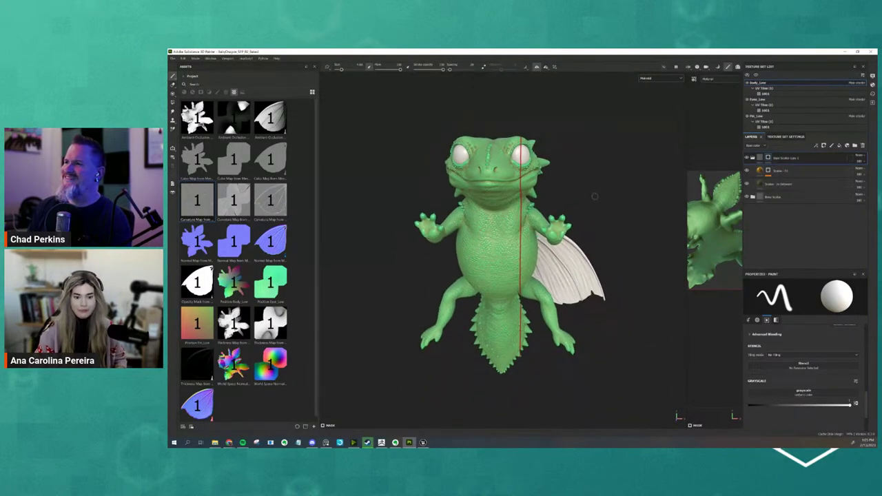
mouse_move(590, 211)
alt+mouse_down()
mouse_move(607, 212)
mouse_move(596, 204)
alt+mouse_up()
key(l)
scroll(597, 205, up, 3)
alt+middle_drag(597, 205, 596, 264)
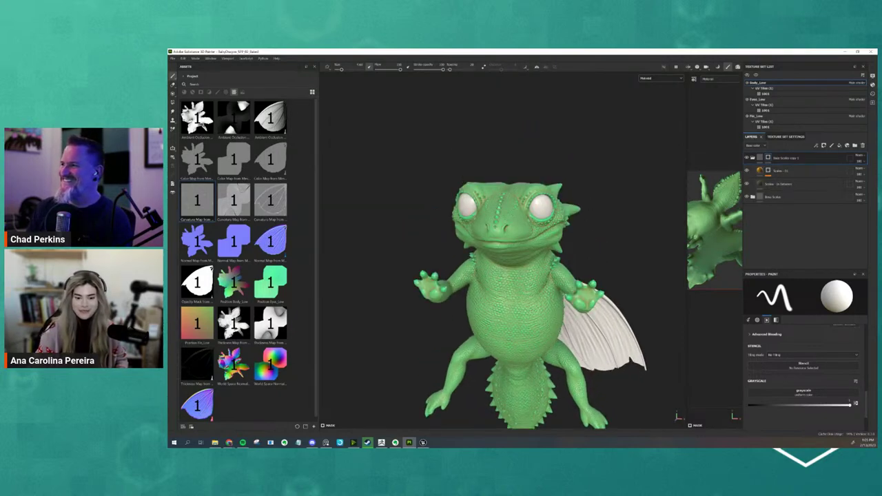
alt+drag(529, 160, 531, 152)
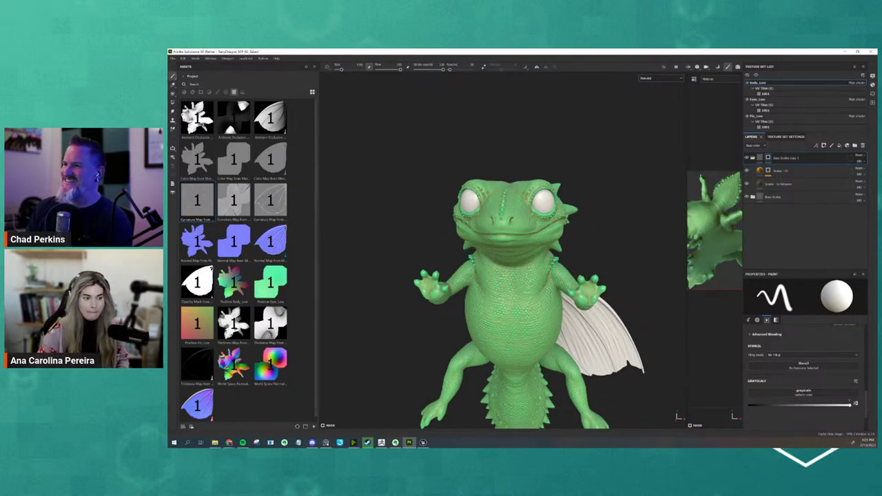
Step: Show the brushes from all asset libraries and choose the Cotton brush for the mask
click(183, 77)
click(217, 92)
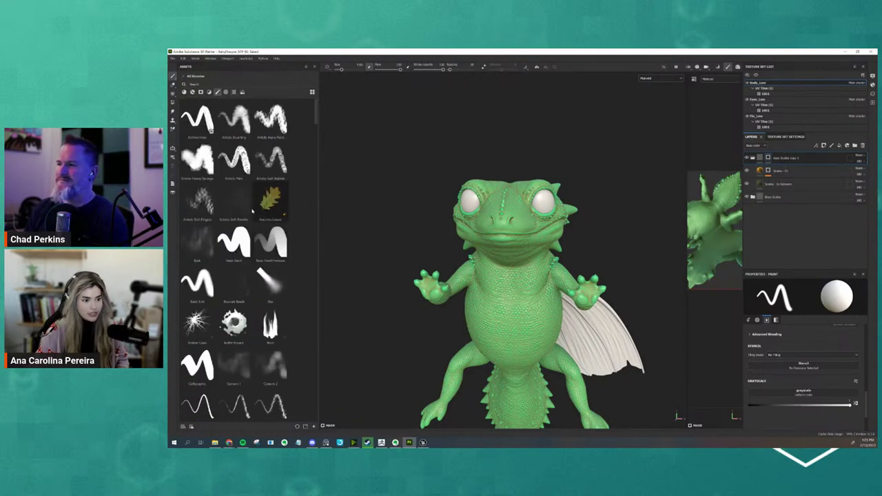
scroll(238, 193, down, 5)
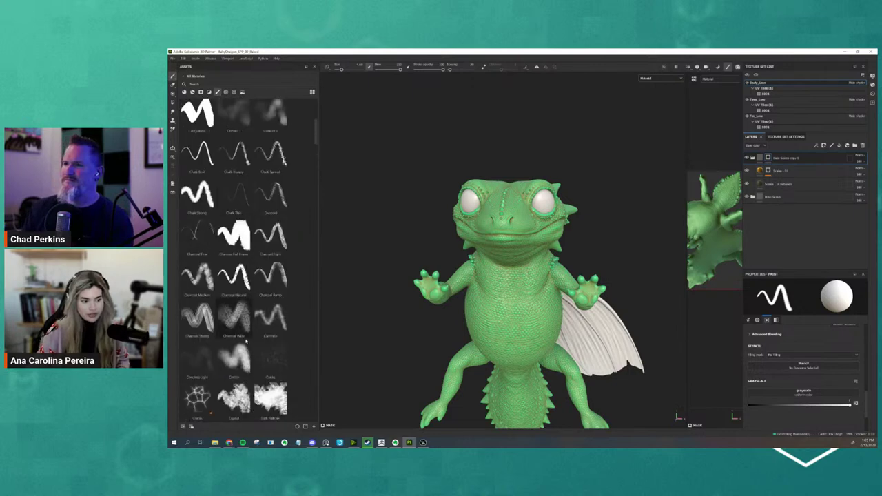
click(235, 357)
Step: Try the Cotton brush on the snout and cheek in the folder's mask, and undo the strokes
drag(514, 214, 535, 234)
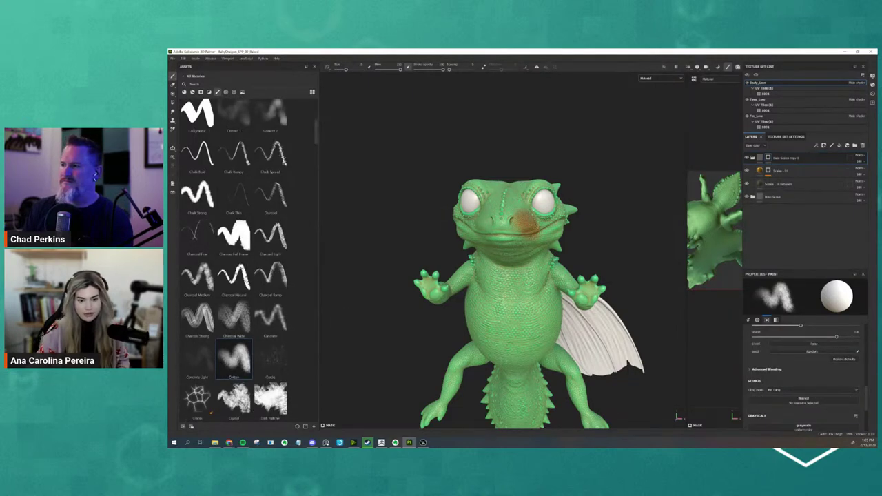
alt+drag(600, 224, 560, 202)
scroll(436, 254, up, 4)
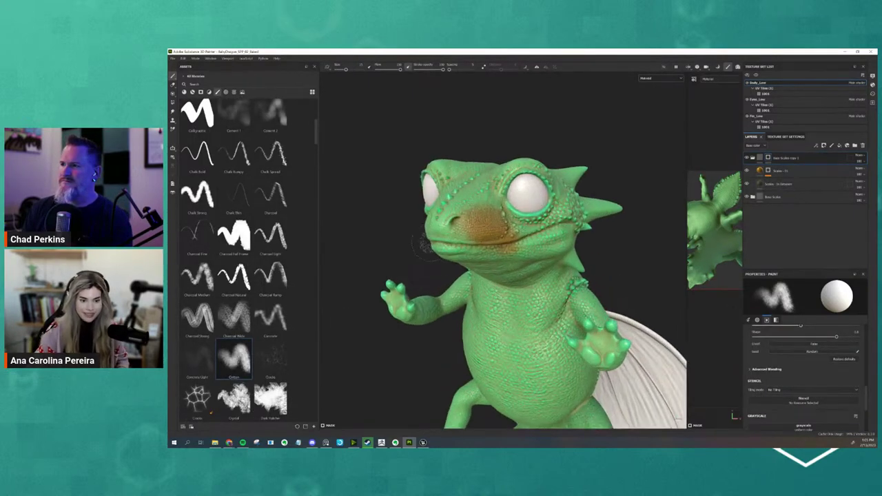
scroll(423, 268, down, 1)
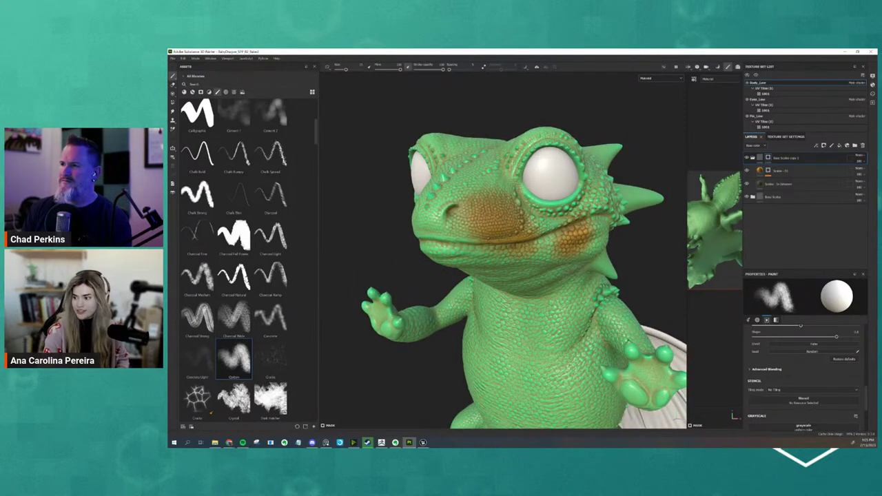
key(ctrl+z)
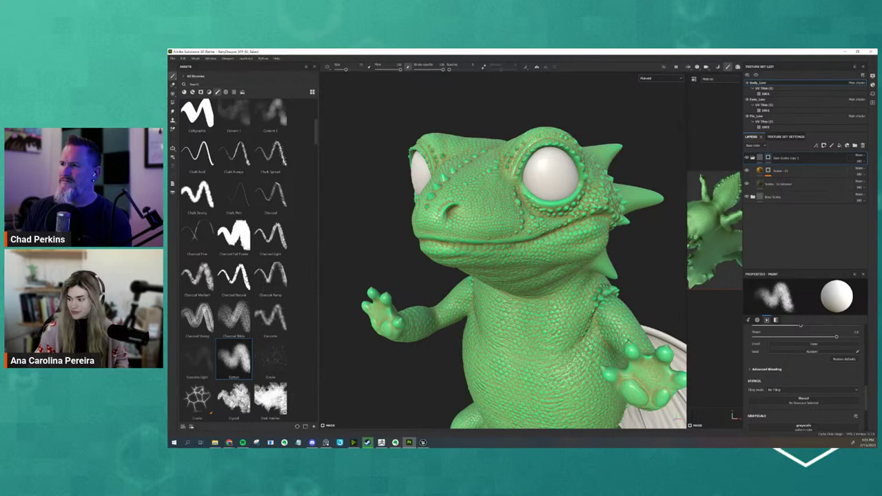
Step: Place the reference board beside the model and frame the gecko photos on it
right_drag(877, 345, 308, 213)
scroll(308, 213, down, 5)
middle_drag(308, 213, 217, 295)
scroll(217, 295, up, 1)
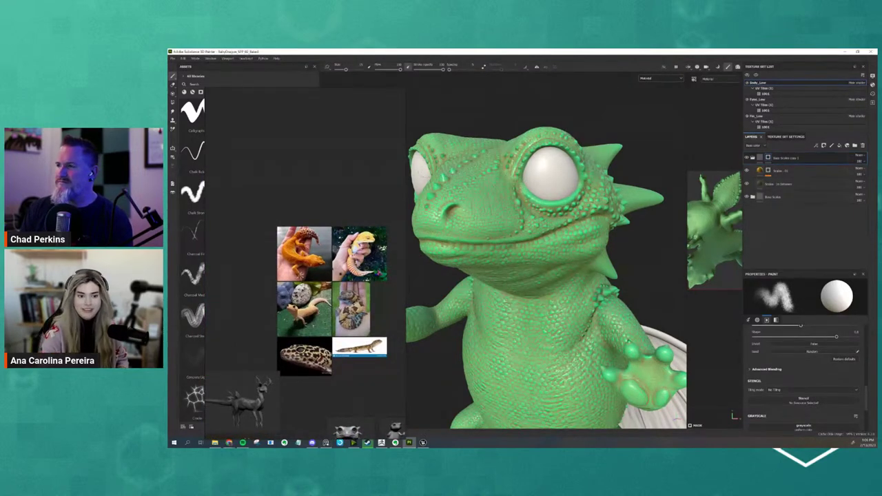
Step: Paint the golden-brown scales into the mask over the snout, nose ridge and forehead between the eyes
mouse_move(476, 171)
mouse_down()
mouse_move(448, 207)
mouse_move(506, 216)
mouse_move(671, 202)
mouse_up()
scroll(507, 213, down, 3)
mouse_move(549, 198)
mouse_down()
mouse_move(544, 222)
mouse_move(572, 227)
mouse_move(535, 184)
mouse_move(524, 196)
mouse_up()
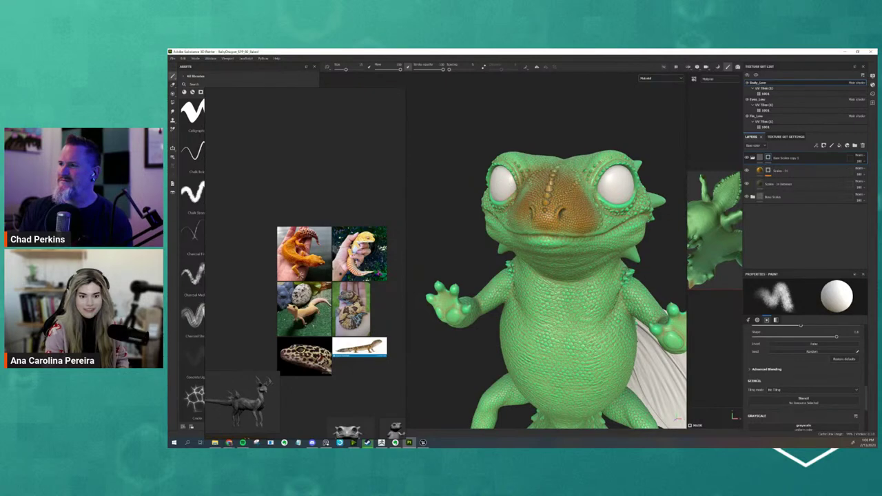
alt+drag(575, 149, 586, 193)
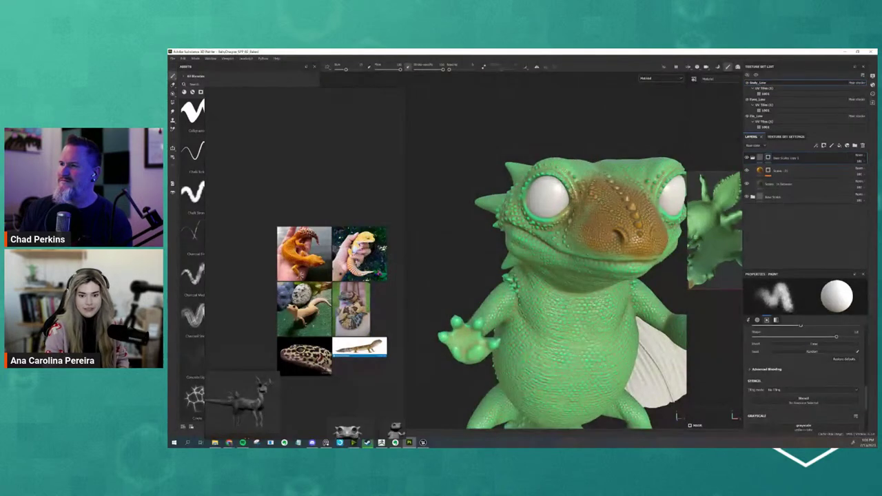
mouse_move(571, 158)
mouse_down()
mouse_move(593, 169)
mouse_move(568, 173)
mouse_move(617, 169)
mouse_move(648, 180)
mouse_up()
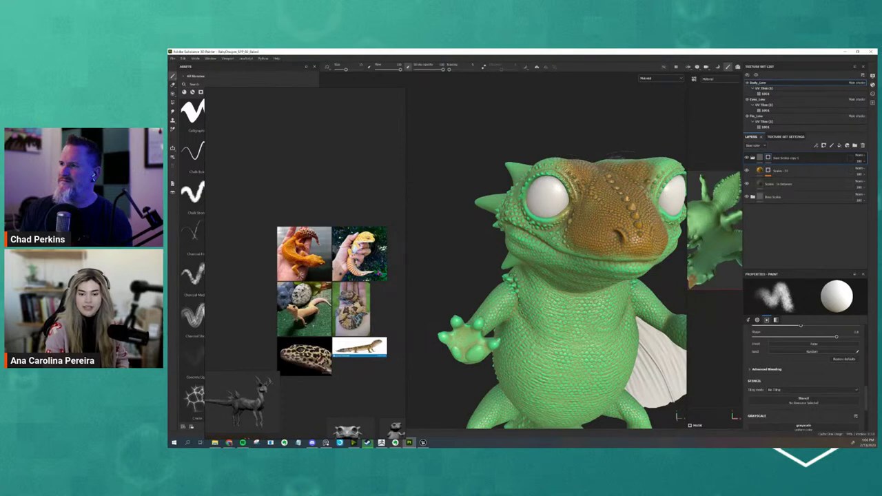
Step: Extend the golden-brown scales around the eye to the temple and, with a larger brush, over the top of the head
mouse_move(585, 142)
alt+mouse_down()
mouse_move(519, 122)
mouse_move(462, 149)
alt+mouse_up()
drag(541, 193, 540, 206)
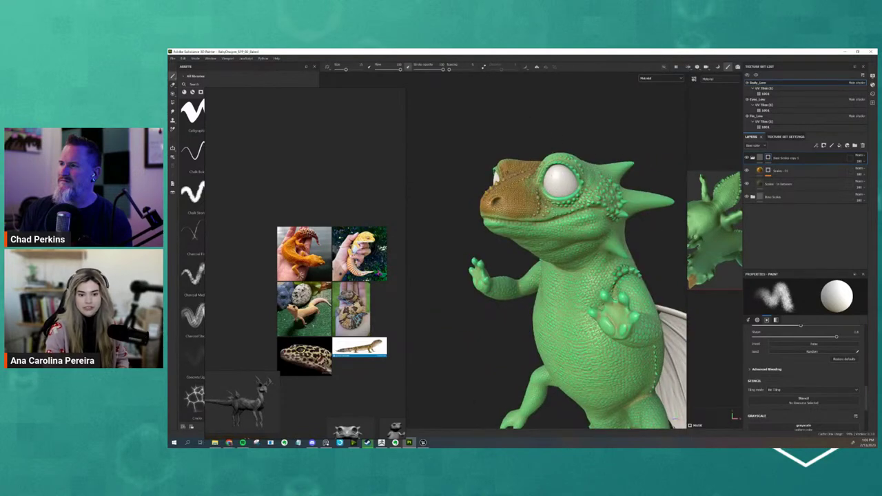
mouse_move(606, 182)
mouse_down()
mouse_move(597, 191)
mouse_move(608, 201)
mouse_move(564, 183)
mouse_up()
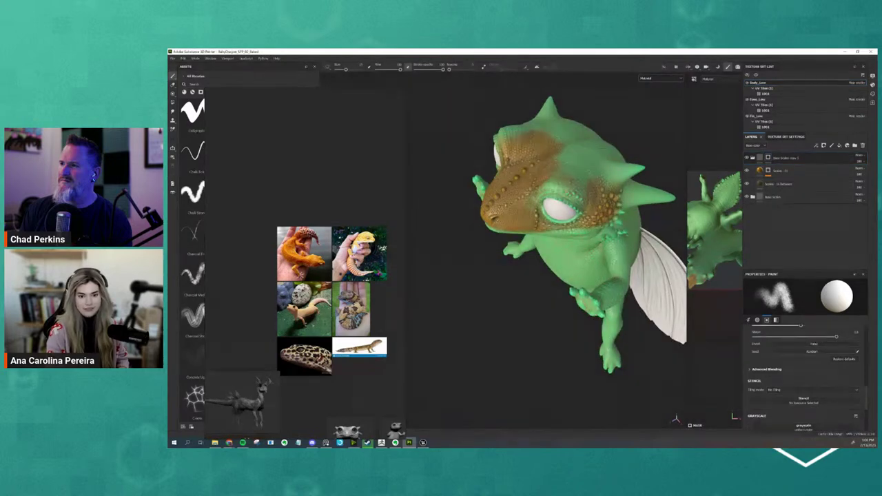
key(bracketright)
key(bracketright)
key(bracketright)
key(bracketright)
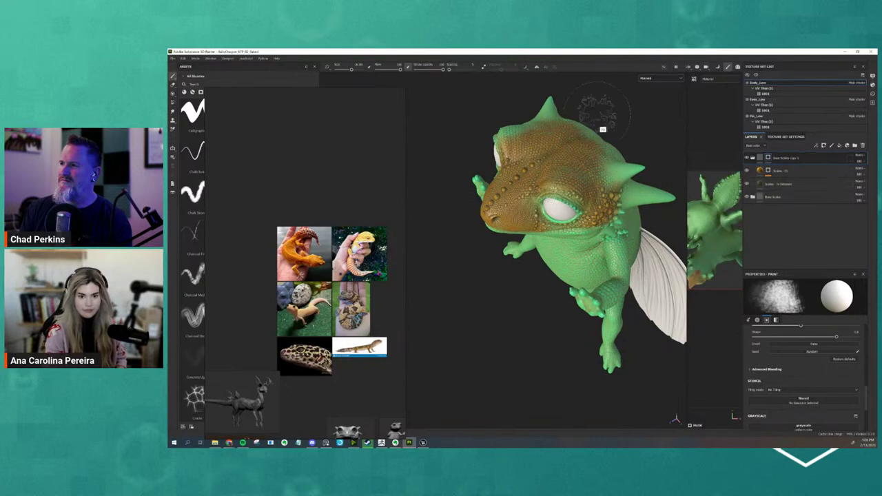
Step: Paint black into the mask around both eyes with a smaller brush to bring back the green rims
mouse_move(544, 127)
alt+mouse_down()
mouse_move(528, 228)
mouse_move(593, 161)
mouse_move(664, 118)
mouse_move(567, 192)
mouse_move(608, 241)
mouse_move(631, 250)
mouse_move(613, 259)
mouse_move(579, 248)
mouse_move(526, 207)
alt+mouse_up()
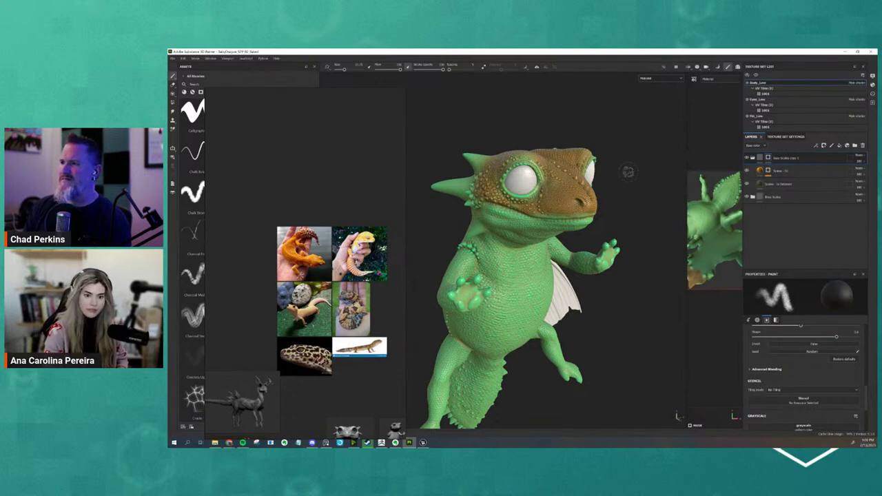
alt+drag(600, 185, 530, 180)
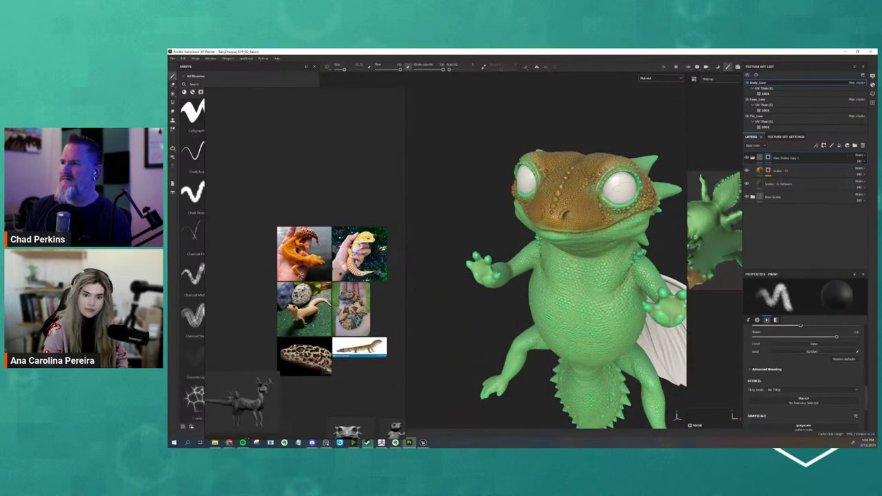
mouse_move(634, 139)
alt+mouse_down()
mouse_move(676, 145)
mouse_move(645, 151)
alt+mouse_up()
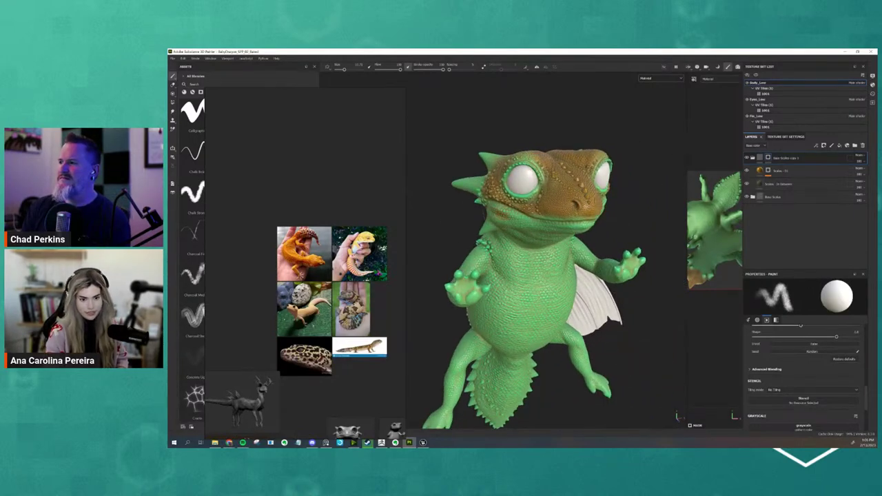
Step: Paint the golden-brown scales over the cheeks and under the jaw with an enlarged brush
alt+drag(458, 206, 507, 211)
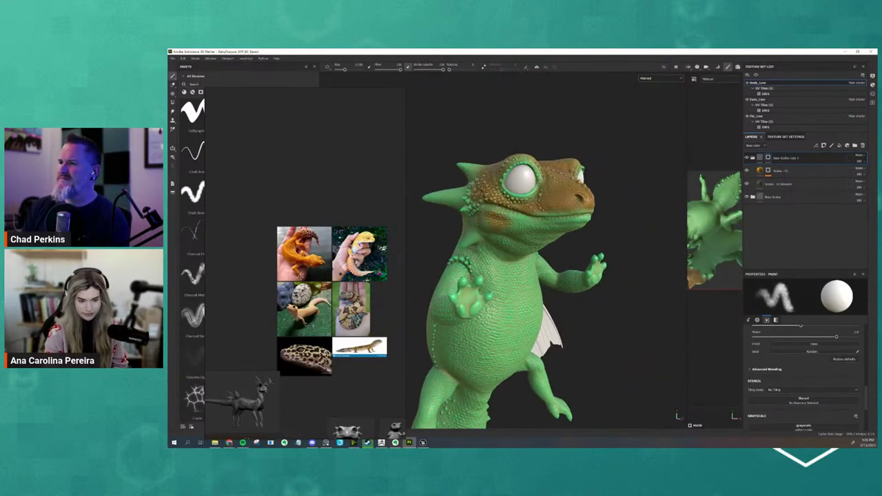
ctrl+right_drag(494, 218, 517, 218)
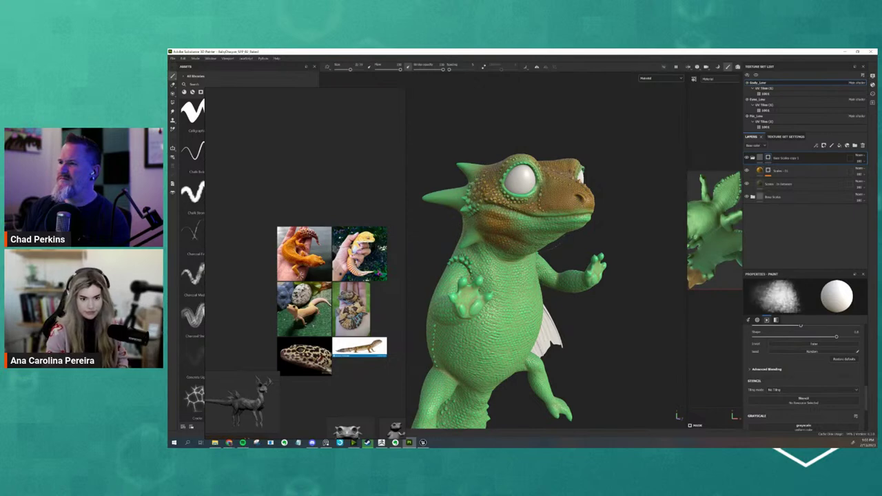
mouse_move(584, 244)
alt+mouse_down()
mouse_move(533, 233)
mouse_move(504, 240)
alt+mouse_up()
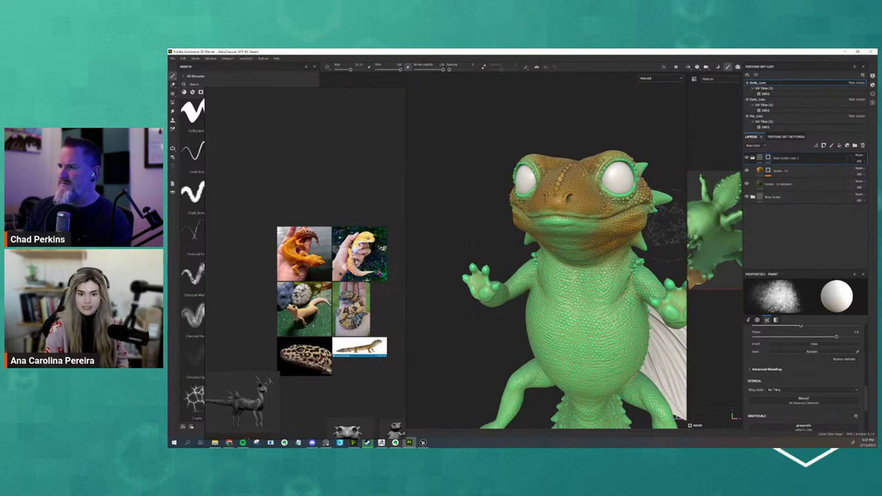
Step: Paint the golden-brown scales down the neck, shoulder and flank of the body
alt+right_drag(535, 160, 486, 160)
alt+middle_drag(579, 228, 534, 162)
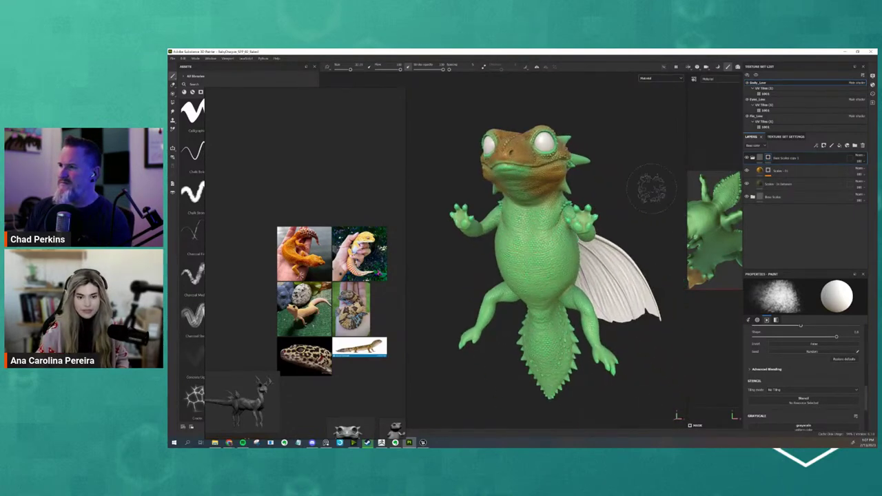
mouse_move(652, 189)
alt+mouse_down()
mouse_move(577, 190)
mouse_move(600, 203)
mouse_move(586, 207)
mouse_move(611, 241)
mouse_move(613, 264)
mouse_move(641, 182)
mouse_move(590, 204)
mouse_move(636, 186)
mouse_move(558, 235)
mouse_move(570, 274)
mouse_move(551, 295)
mouse_move(545, 250)
alt+mouse_up()
alt+drag(611, 247, 521, 254)
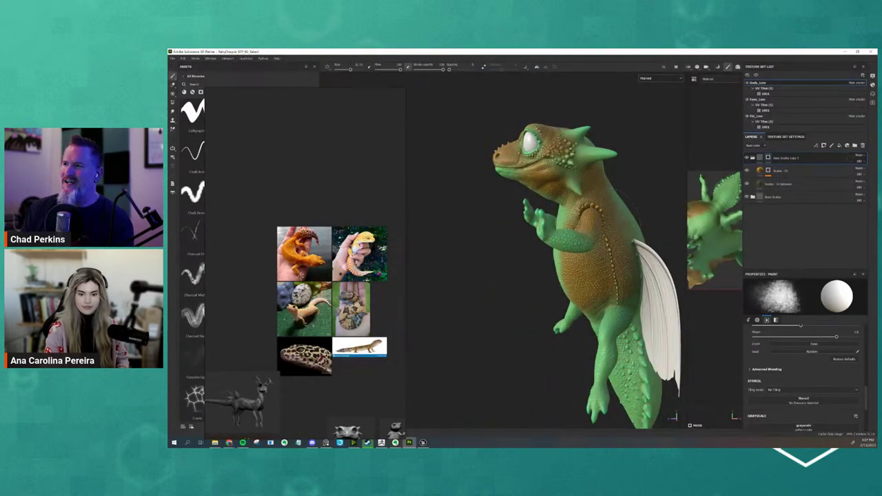
Step: Turn on symmetry for mask painting and check its line along the creature's back
mouse_move(630, 176)
alt+mouse_down()
mouse_move(569, 191)
mouse_move(502, 190)
mouse_move(567, 155)
mouse_move(580, 176)
mouse_move(550, 255)
mouse_move(570, 285)
mouse_move(483, 286)
alt+mouse_up()
click(536, 67)
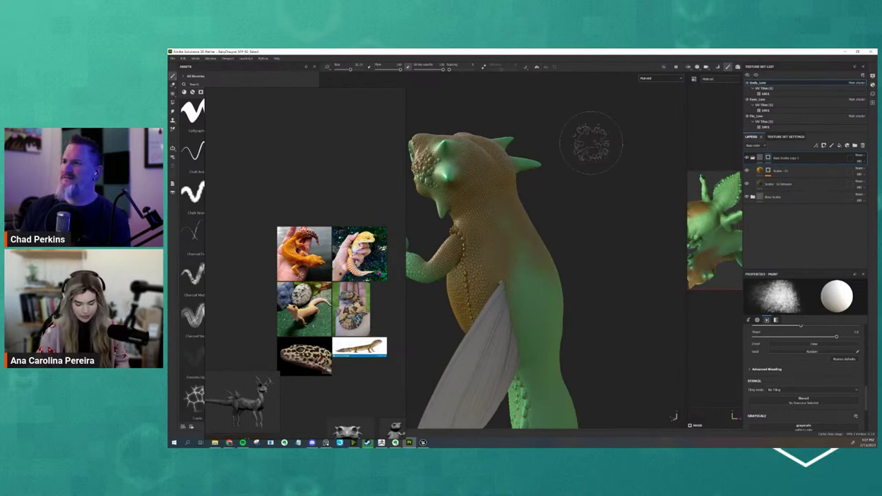
click(537, 67)
click(538, 67)
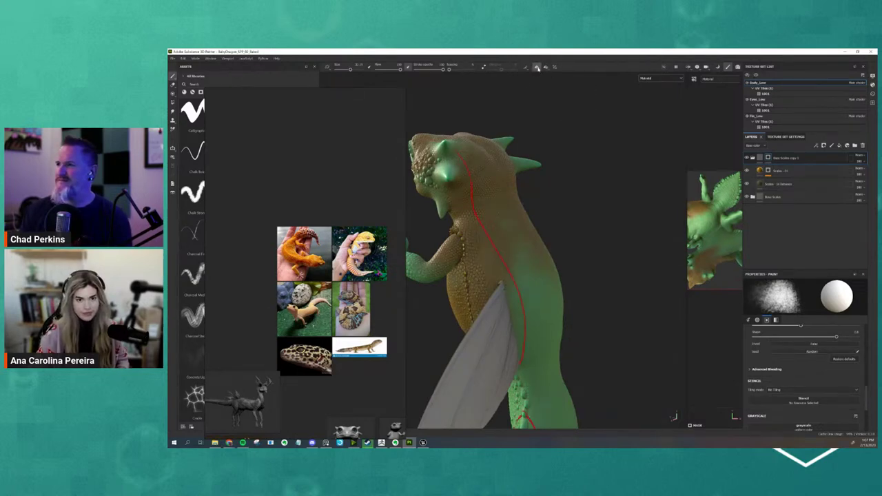
Step: Shift the X mirror symmetry plane so its line runs down the middle of the creature's back
click(546, 68)
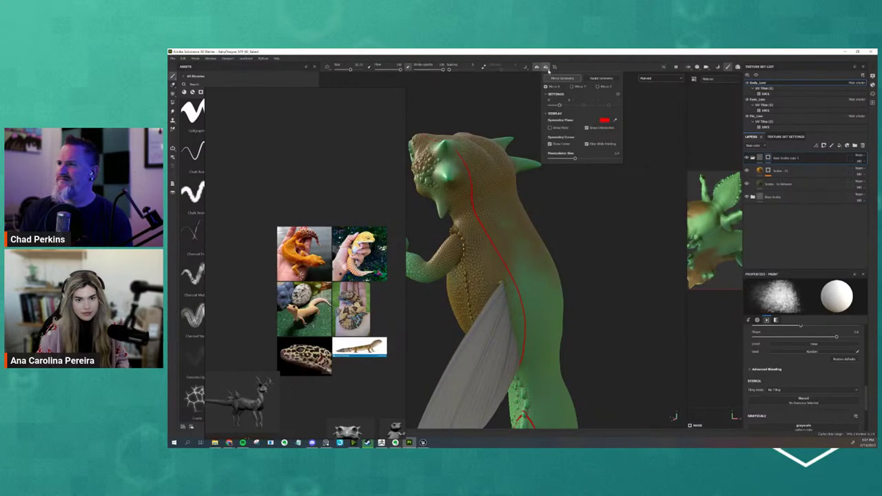
alt+drag(483, 122, 421, 124)
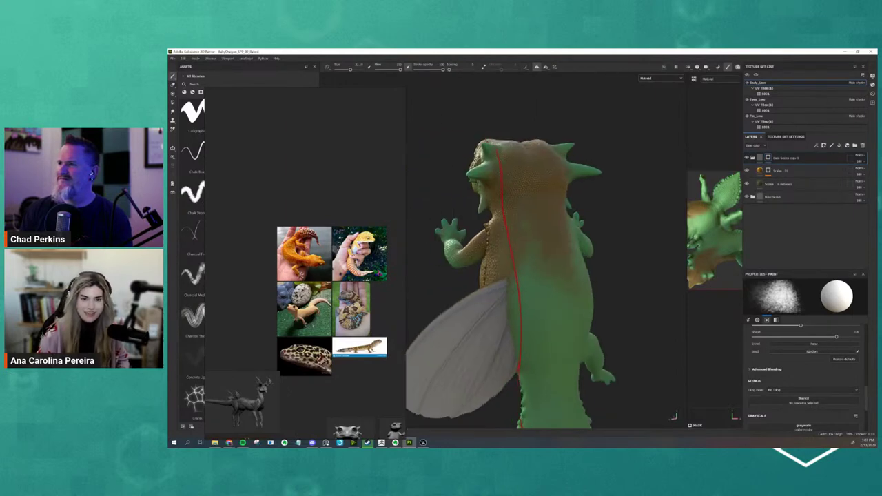
click(546, 67)
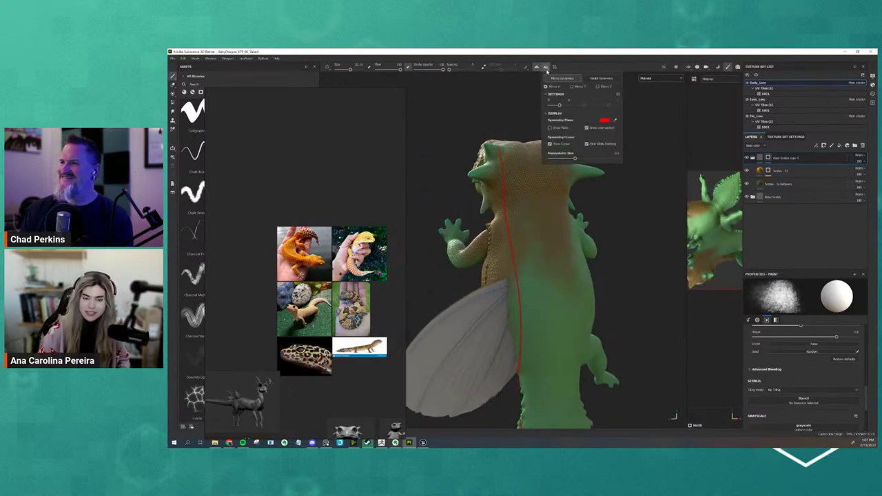
drag(560, 105, 558, 104)
click(623, 218)
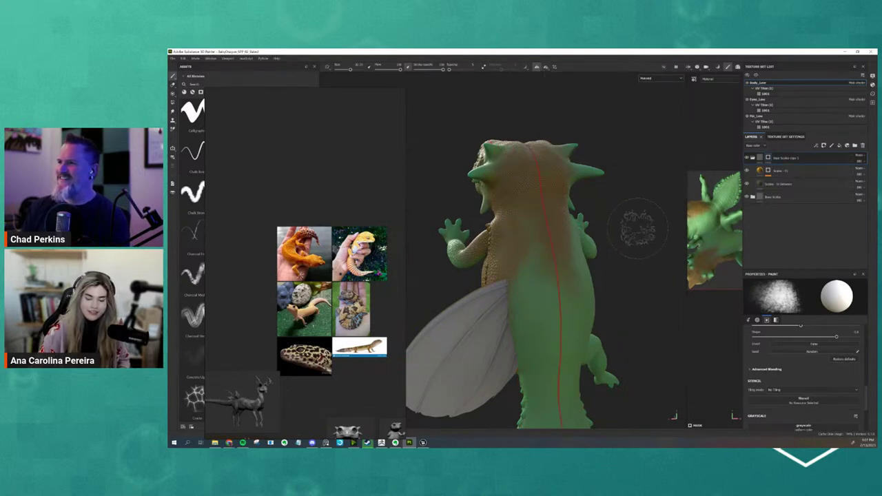
Step: Paint the golden-brown scales symmetrically across the back, from the shoulders down to the hips
mouse_move(597, 228)
alt+mouse_down()
mouse_move(562, 227)
mouse_move(556, 324)
mouse_move(581, 331)
mouse_move(594, 288)
alt+mouse_up()
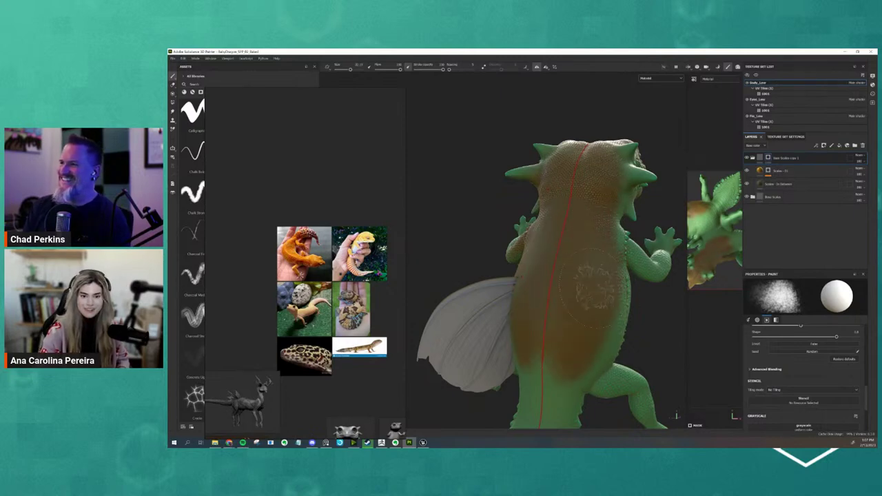
click(538, 68)
click(539, 68)
Step: Paint the golden-brown scales along both sides of the belly, and paint black into the mask to restore its green middle
alt+drag(578, 112, 522, 87)
alt+drag(622, 182, 463, 209)
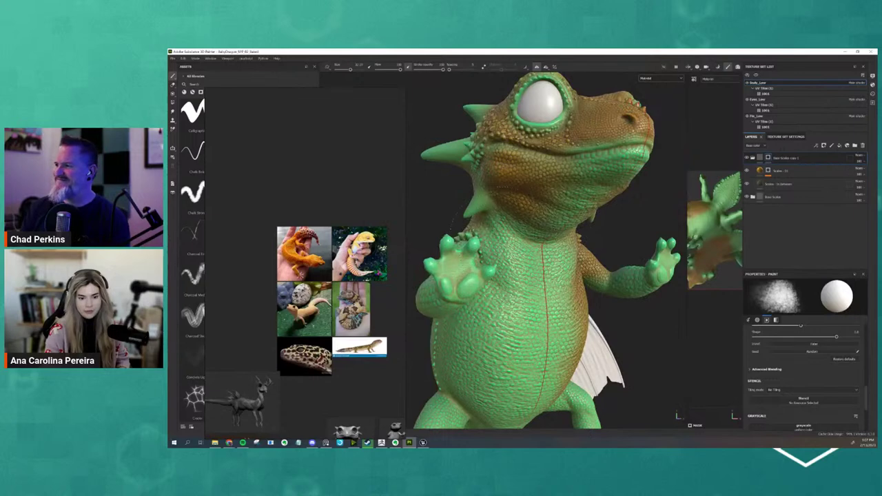
drag(502, 242, 496, 238)
alt+drag(602, 328, 455, 293)
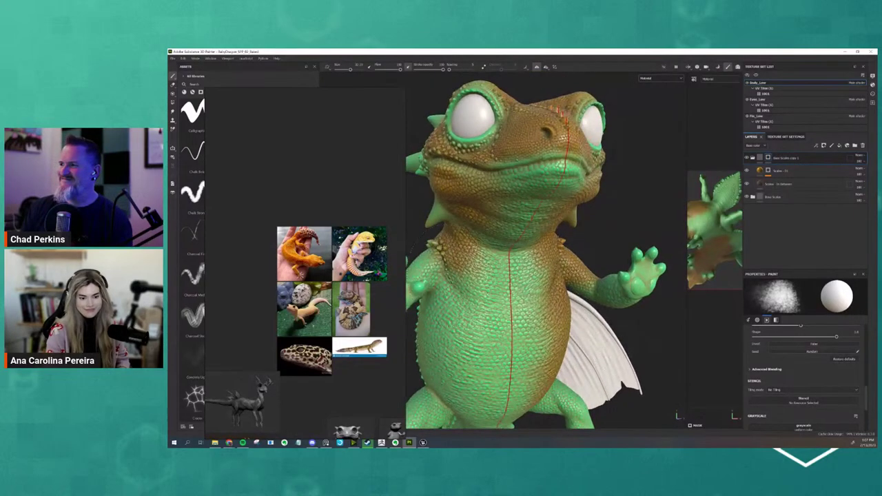
mouse_move(444, 372)
mouse_down()
mouse_move(475, 399)
mouse_move(483, 345)
mouse_up()
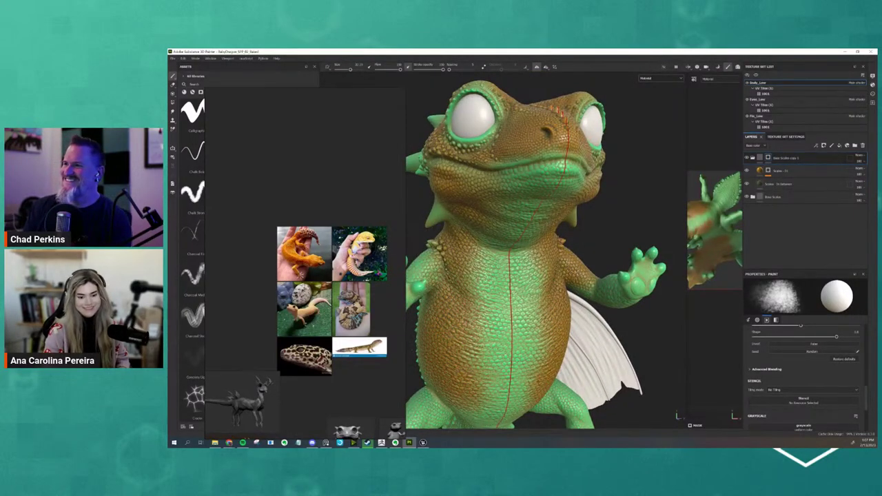
key(x)
drag(469, 301, 466, 398)
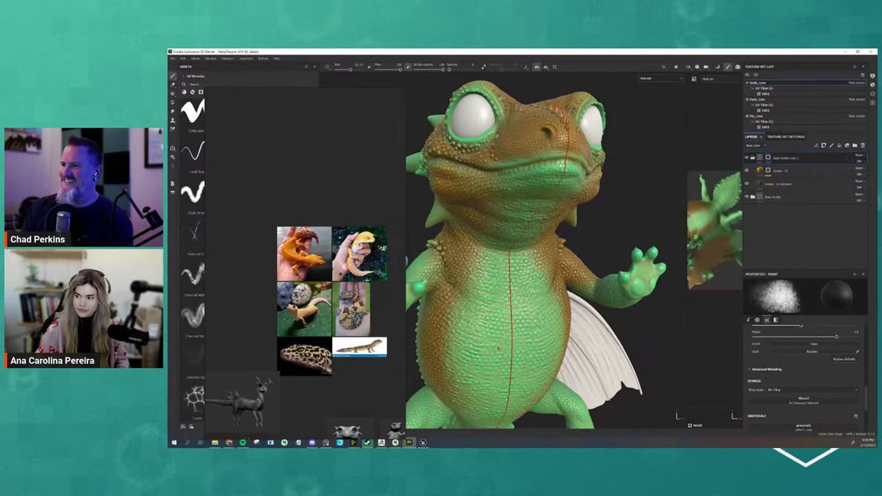
Step: Paint white into the mask to spread the golden-brown scales over the upper arms, lower flanks and thighs
alt+right_drag(498, 349, 448, 356)
alt+middle_drag(496, 359, 504, 253)
alt+right_drag(552, 269, 597, 269)
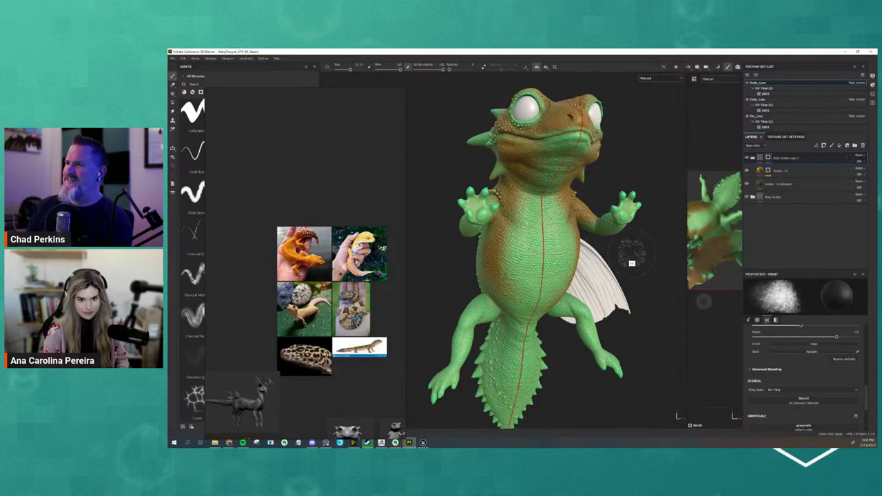
alt+drag(632, 263, 538, 282)
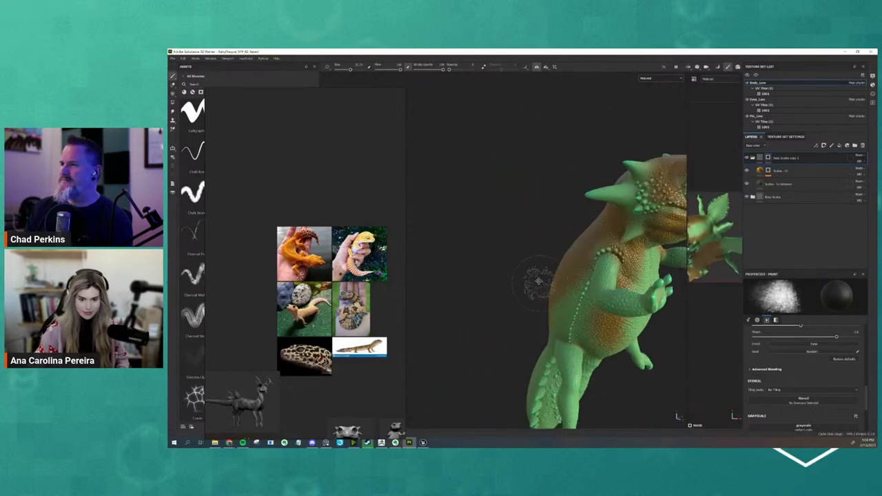
alt+middle_drag(539, 281, 438, 227)
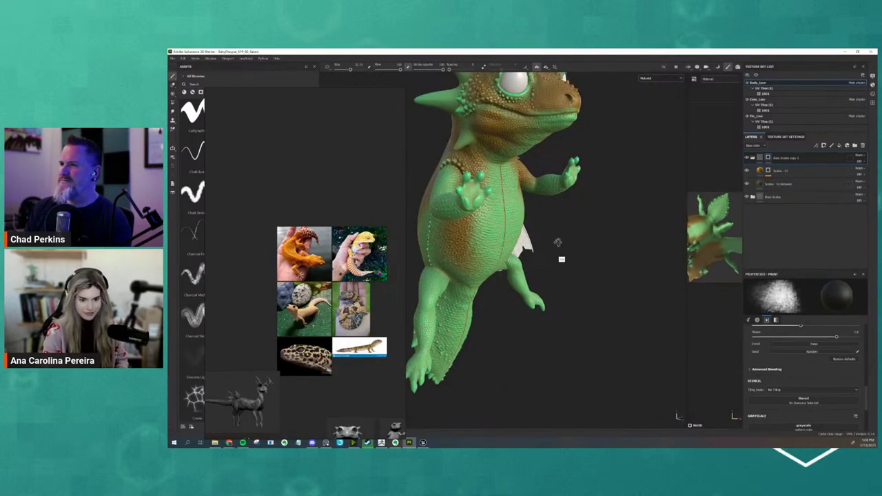
alt+drag(558, 242, 566, 258)
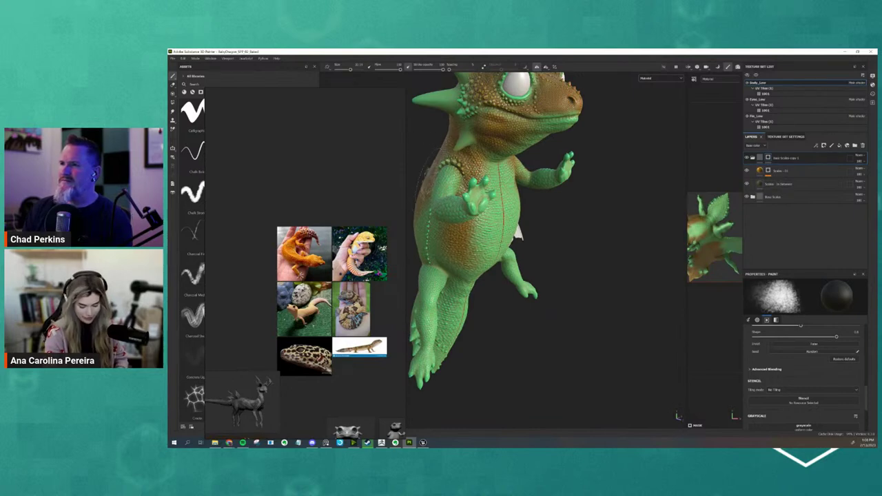
key(x)
drag(440, 183, 442, 175)
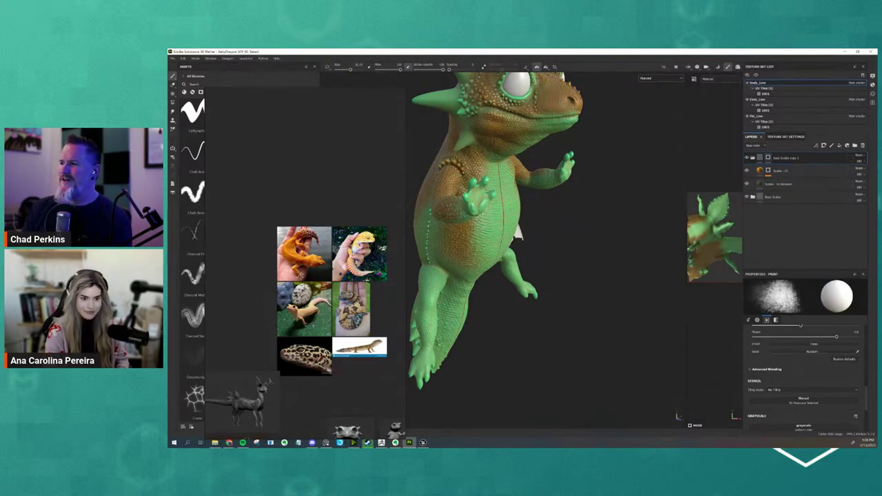
drag(440, 211, 432, 227)
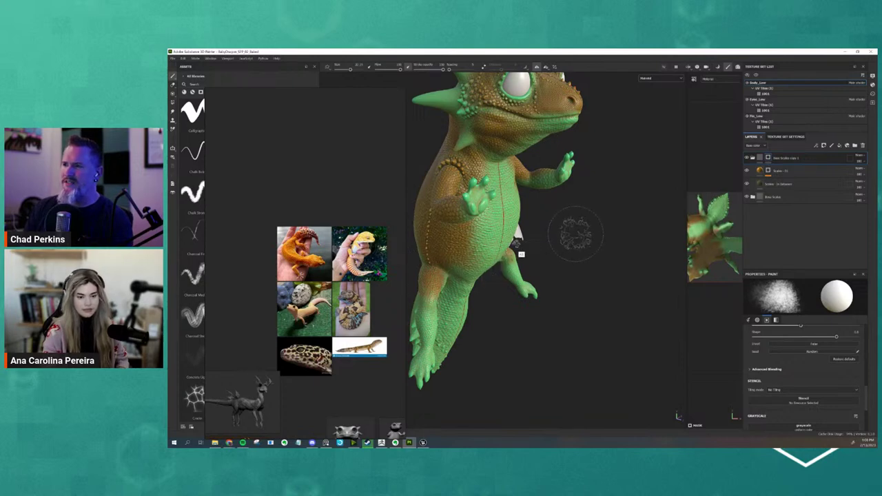
Step: Paint the golden-brown scales over the legs, feet and tail edges, and switch the mask paint to black
alt+drag(517, 238, 474, 195)
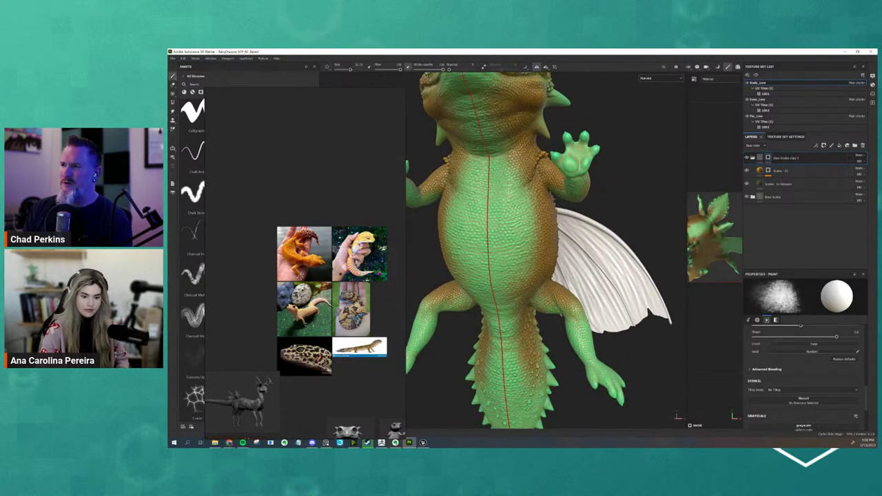
alt+right_drag(565, 368, 575, 317)
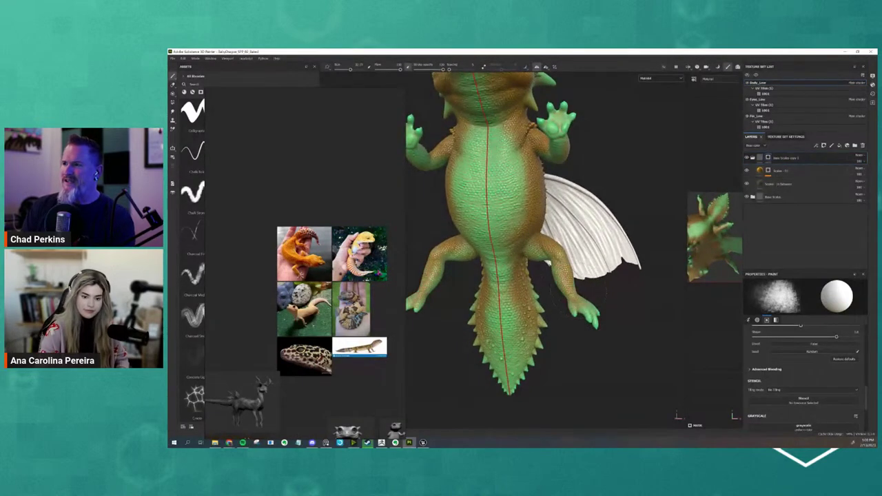
mouse_move(617, 191)
alt+mouse_down()
mouse_move(552, 142)
mouse_move(497, 198)
mouse_move(614, 122)
mouse_move(689, 90)
mouse_move(676, 133)
mouse_move(583, 152)
mouse_move(609, 149)
alt+mouse_up()
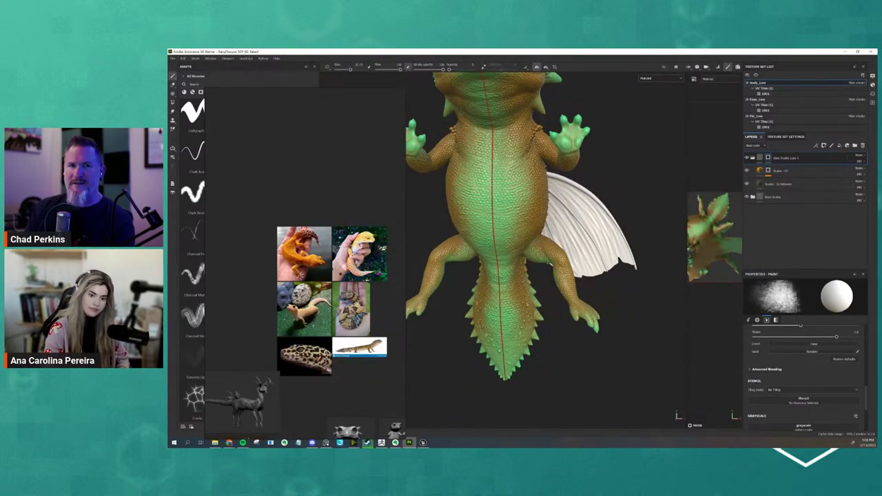
mouse_move(591, 318)
alt+mouse_down()
mouse_move(601, 327)
mouse_move(586, 328)
alt+mouse_up()
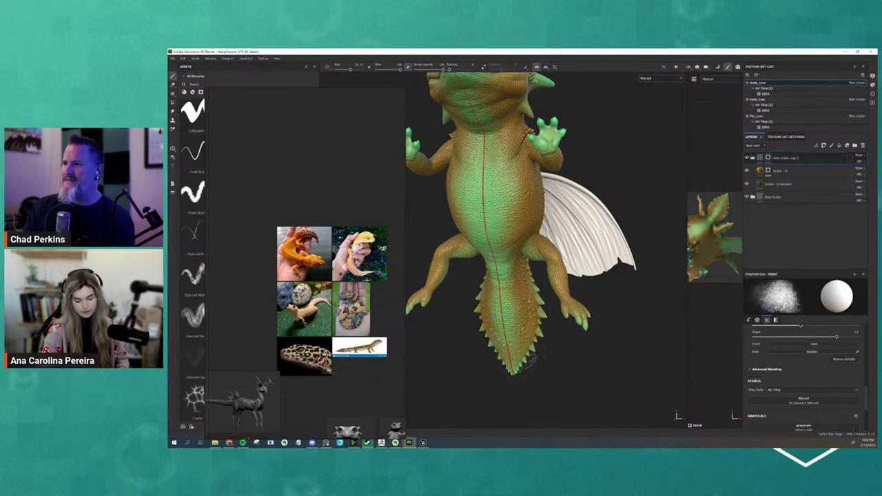
key(x)
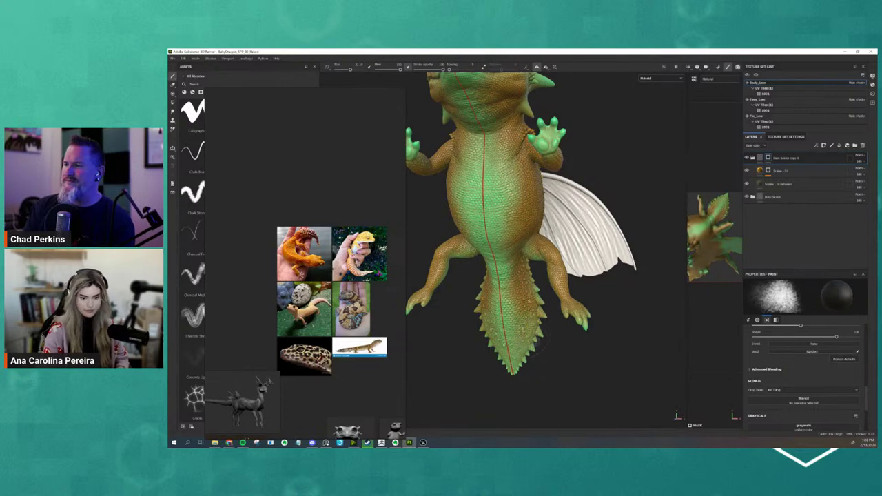
mouse_move(573, 364)
alt+mouse_down()
mouse_move(562, 360)
mouse_move(573, 383)
mouse_move(557, 344)
mouse_move(551, 391)
alt+mouse_up()
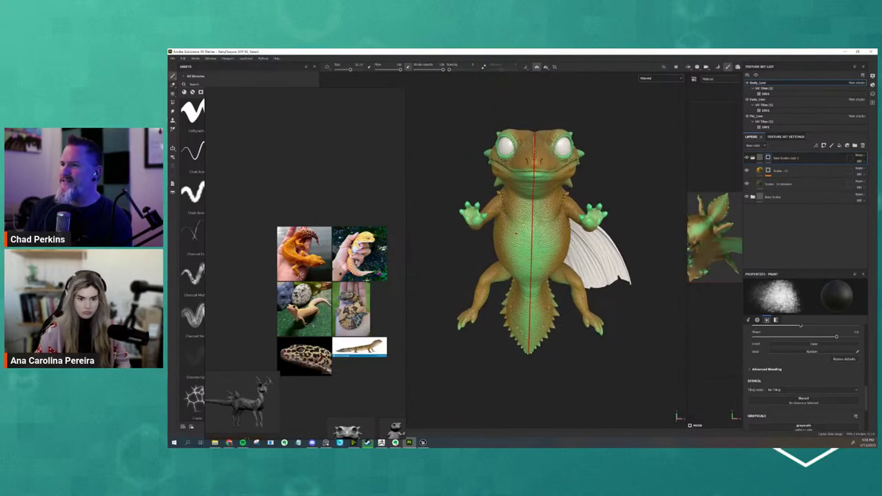
Step: Try erasing the golden-brown scales from the chest and belly with the Eraser, undo the strokes and return to the Paint tool
key(e)
mouse_move(548, 241)
mouse_down()
mouse_move(553, 204)
mouse_move(562, 244)
mouse_up()
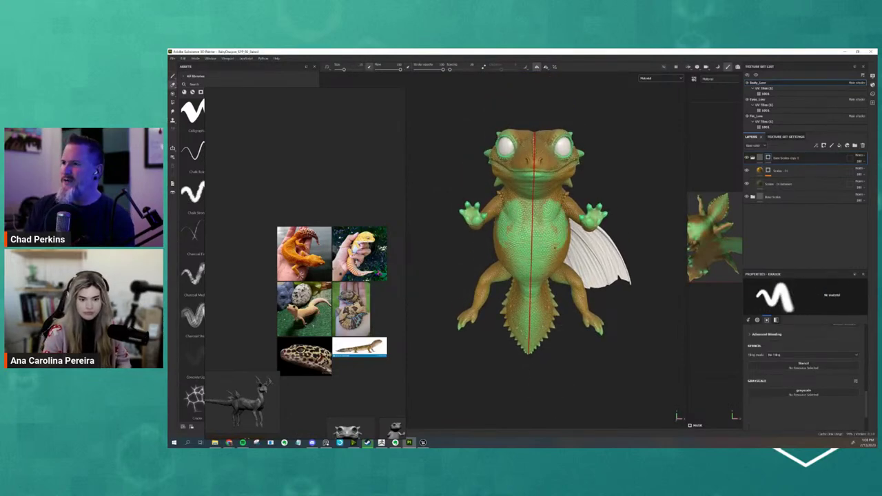
key(1)
key(2)
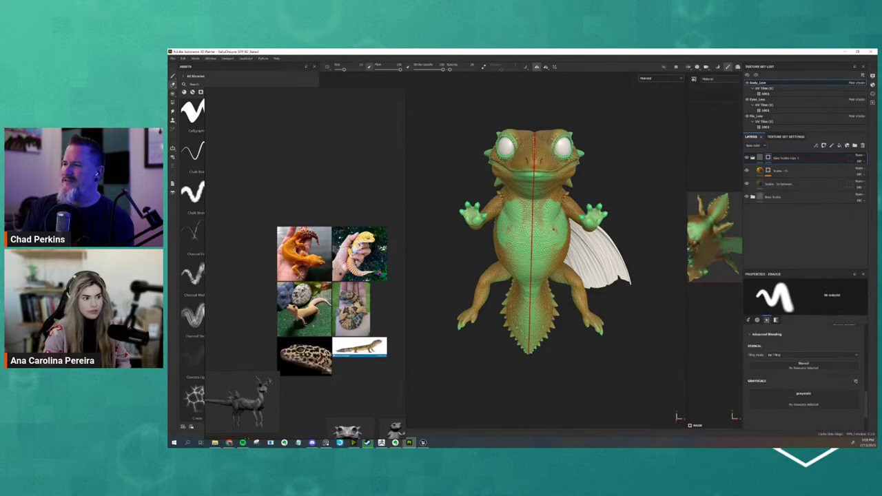
drag(505, 201, 532, 138)
key(ctrl+z)
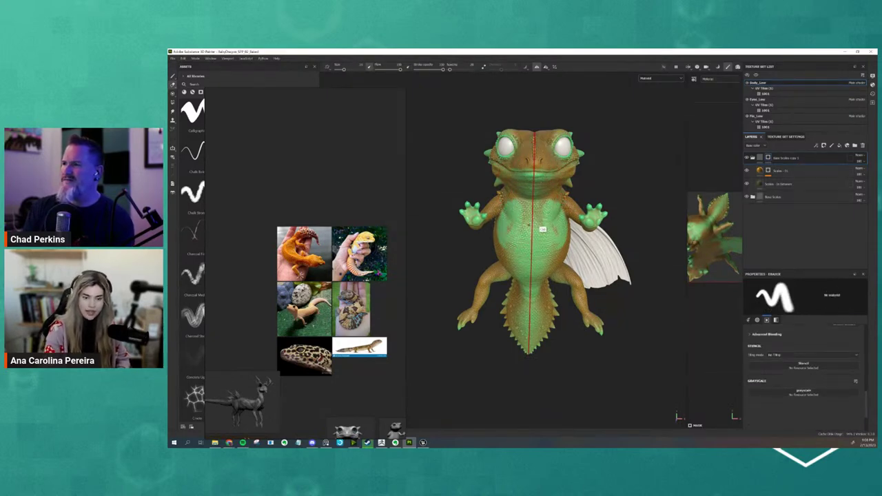
key(ctrl+z)
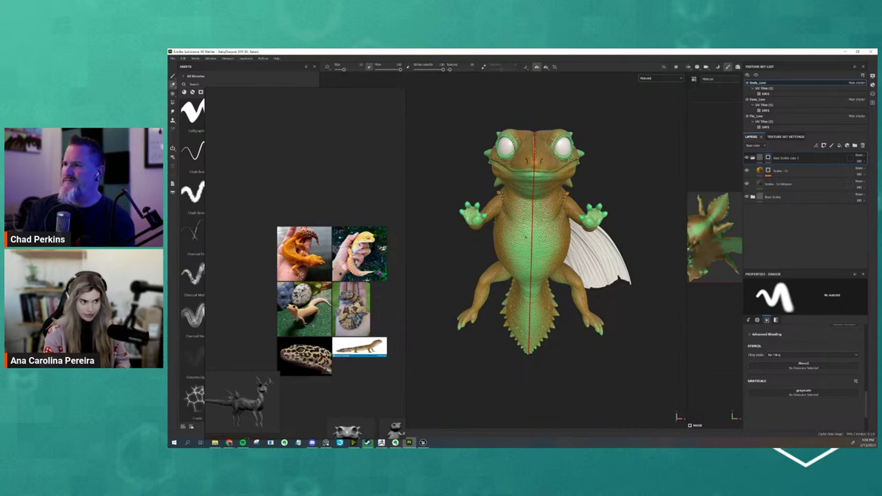
key(1)
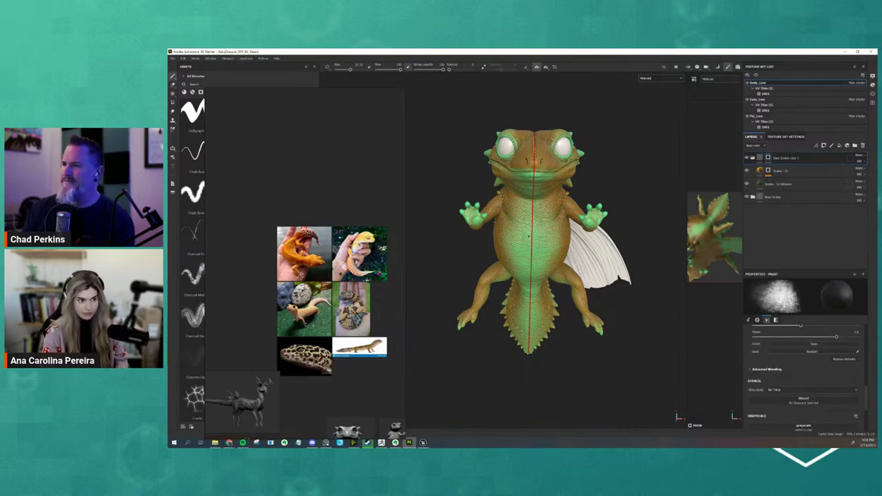
key(3)
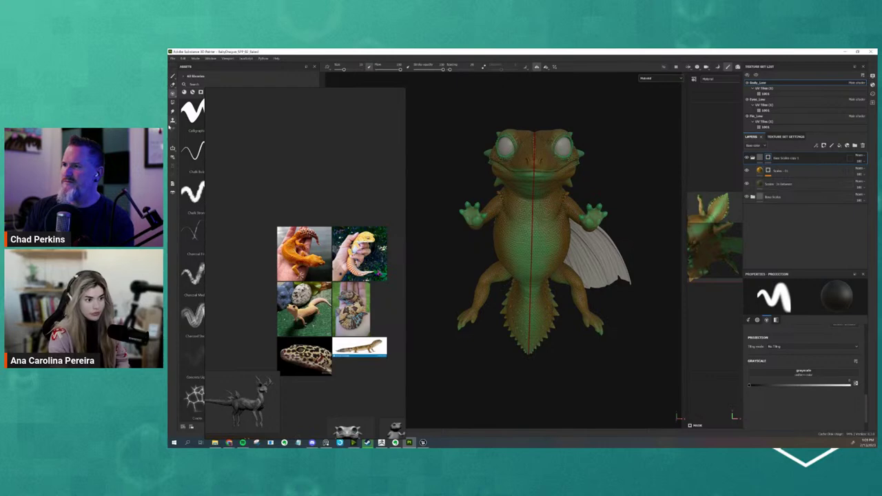
click(172, 103)
click(173, 76)
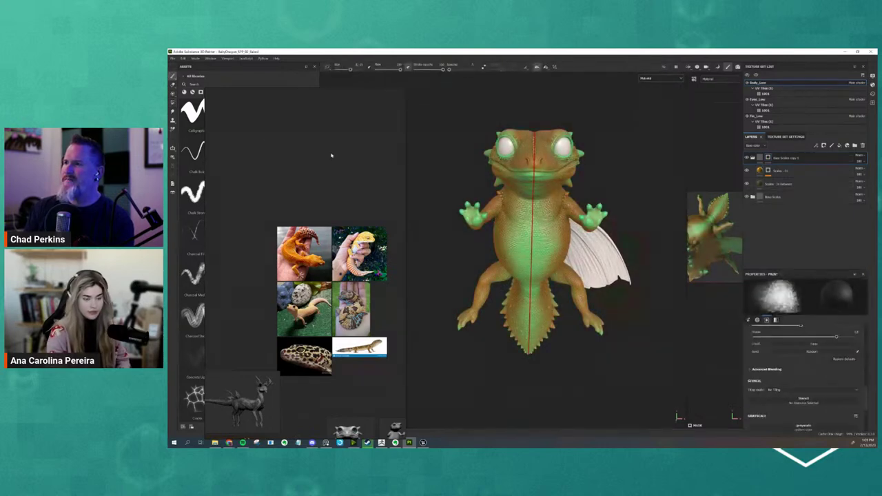
mouse_move(602, 187)
alt+mouse_down()
mouse_move(584, 186)
mouse_move(581, 176)
alt+mouse_up()
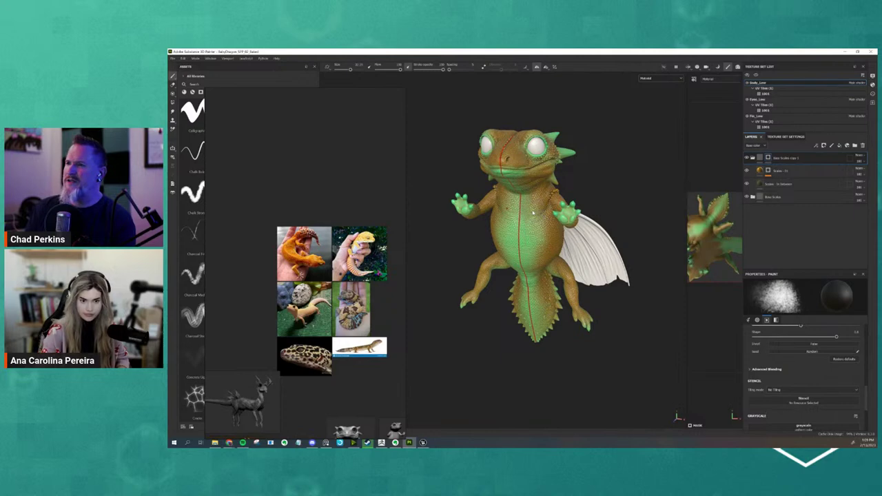
mouse_move(623, 199)
alt+mouse_down()
mouse_move(461, 206)
mouse_move(611, 191)
alt+mouse_up()
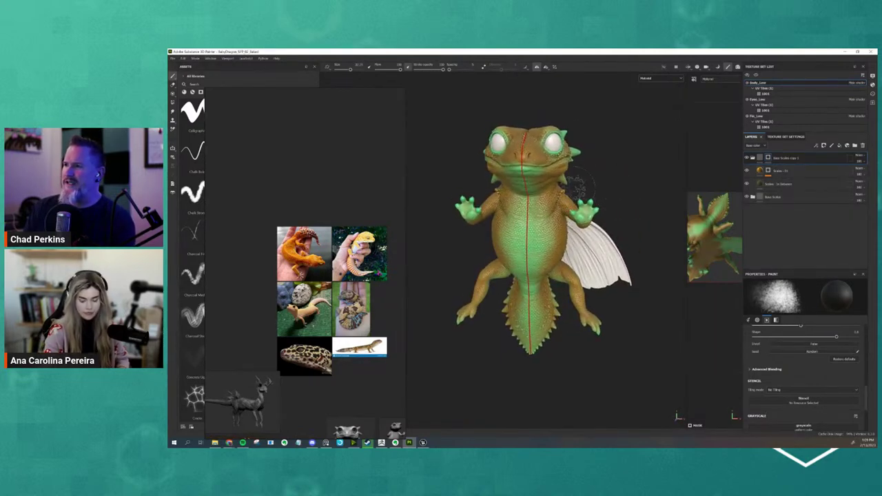
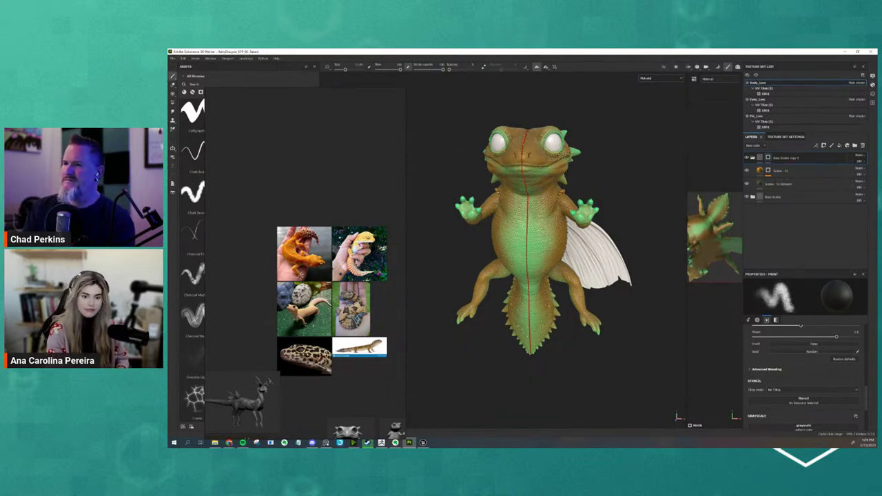
scroll(795, 384, up, 3)
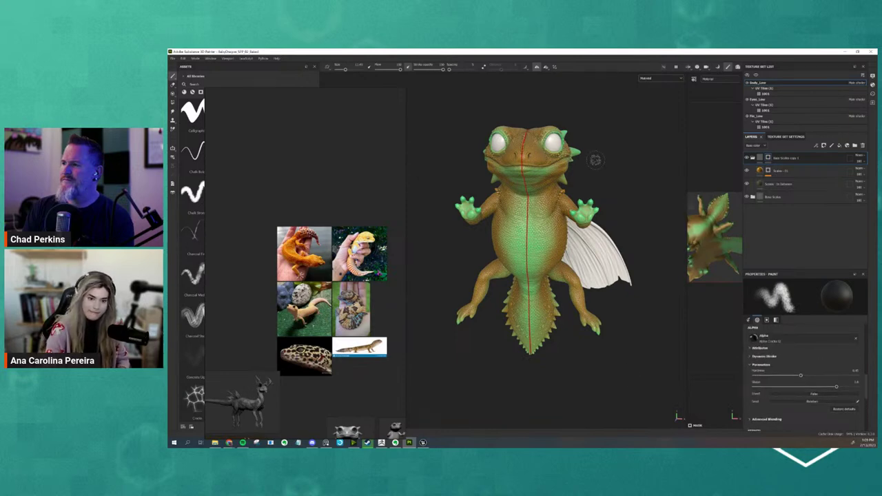
alt+drag(596, 160, 617, 171)
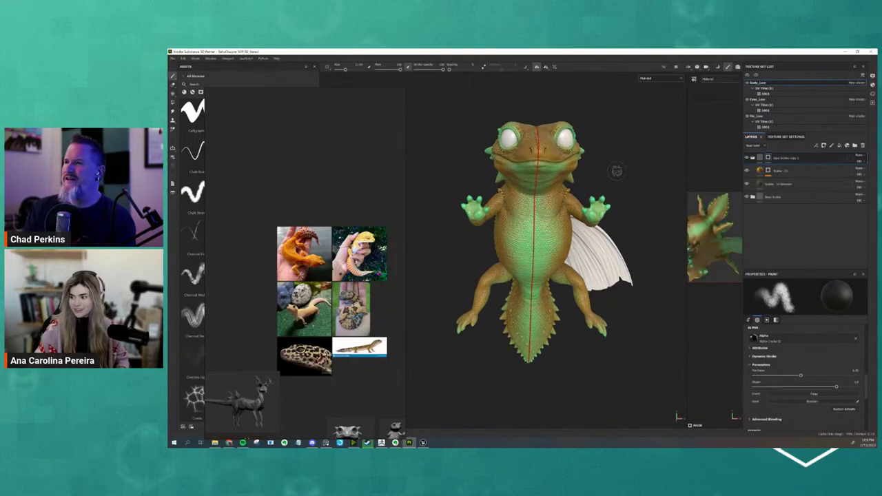
alt+drag(636, 222, 573, 277)
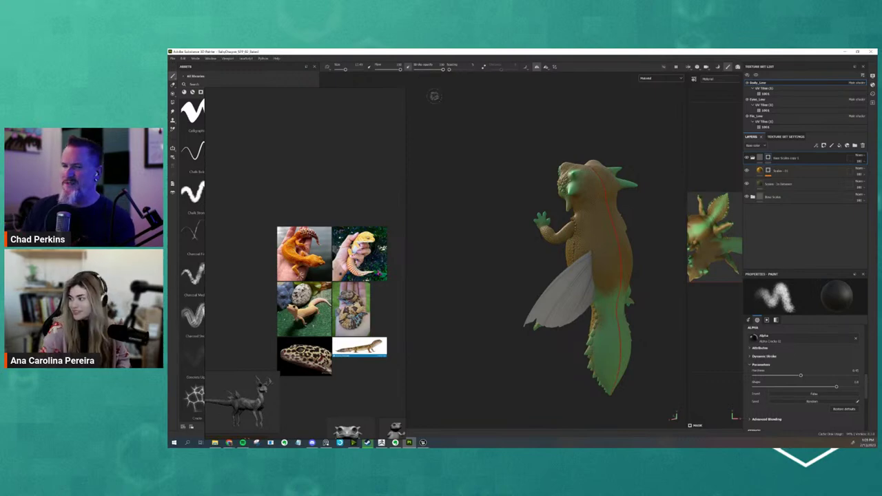
alt+drag(487, 331, 506, 290)
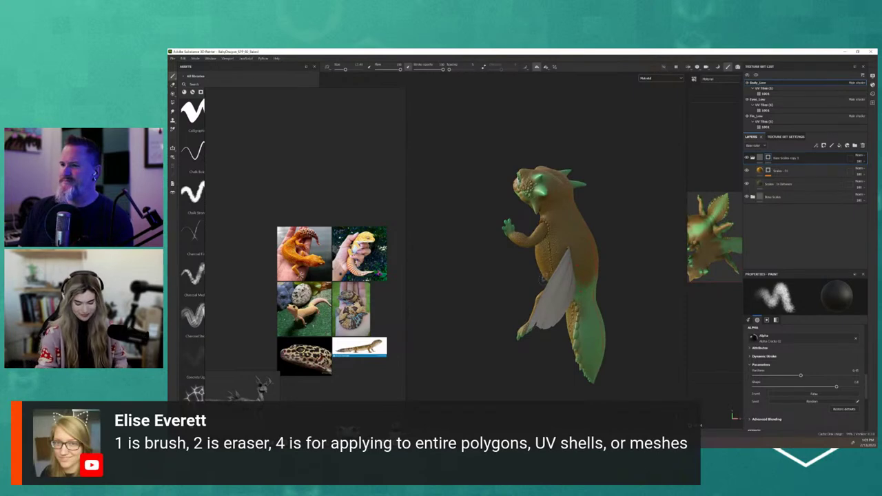
Step: Enlarge the brush, switch the mask paint to white and paint the golden-brown scales over the back of the tail
key(bracketright)
key(bracketright)
key(bracketright)
key(bracketright)
key(bracketright)
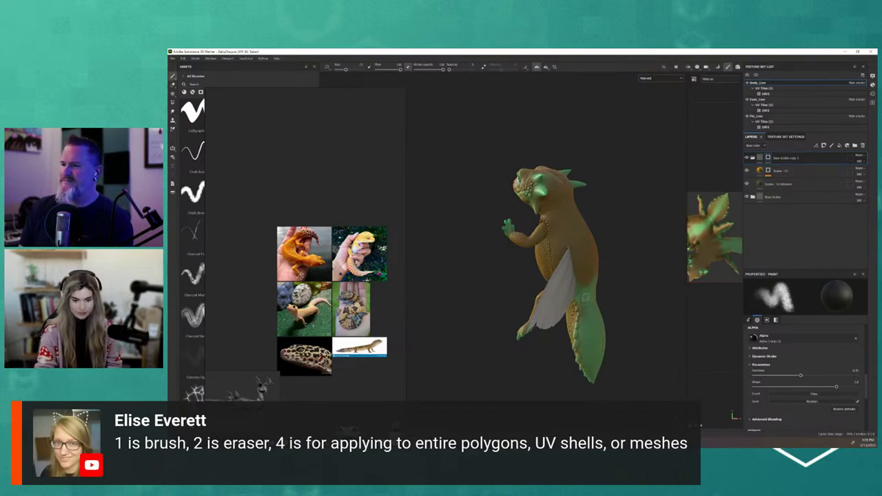
mouse_move(621, 301)
alt+mouse_down()
mouse_move(581, 305)
mouse_move(589, 324)
mouse_move(610, 313)
mouse_move(607, 303)
mouse_move(613, 382)
mouse_move(613, 340)
alt+mouse_up()
key(x)
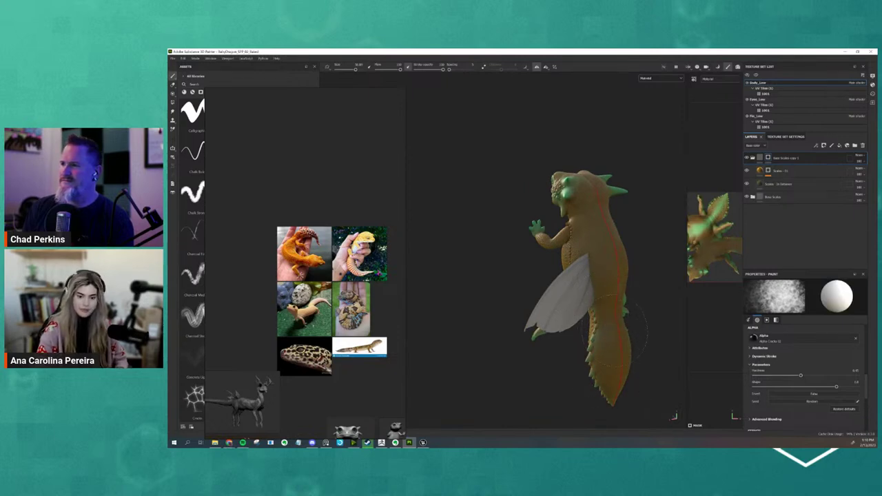
mouse_move(585, 406)
alt+mouse_down()
mouse_move(671, 390)
mouse_move(586, 384)
alt+mouse_up()
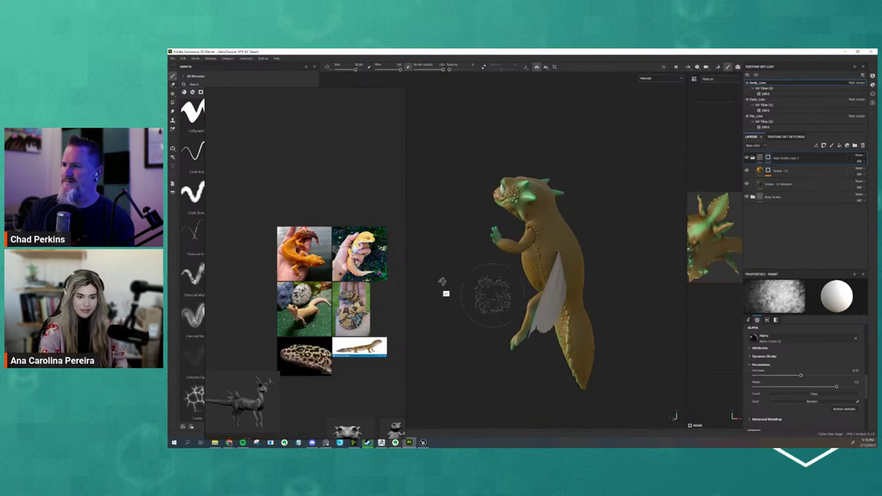
alt+drag(443, 281, 517, 256)
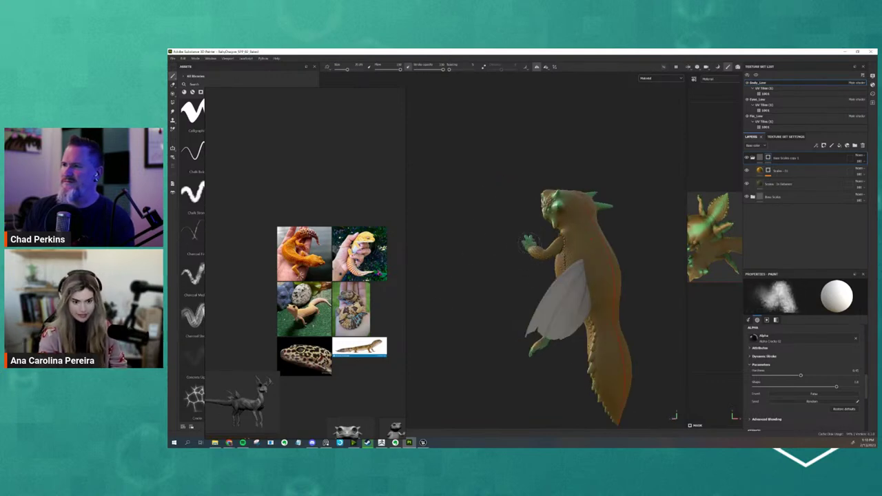
key([)
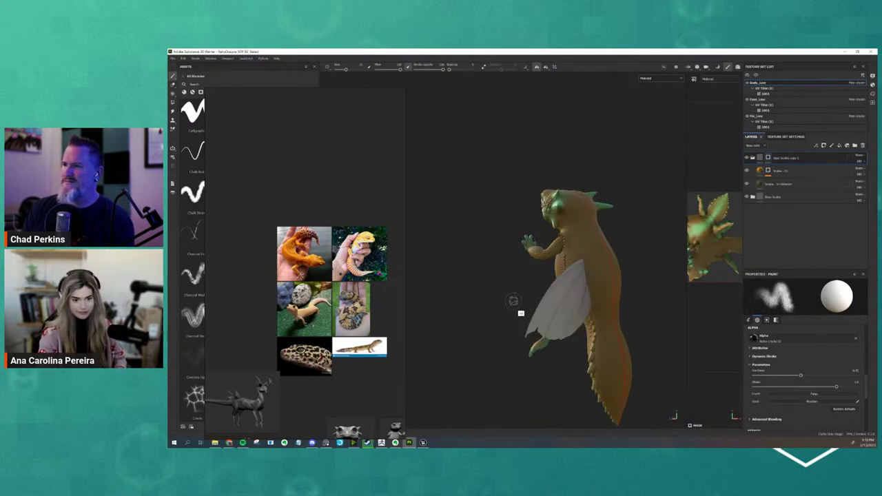
Step: Examine how the golden-brown and green scales blend across the creature's back, sides, belly and head
alt+drag(516, 301, 469, 324)
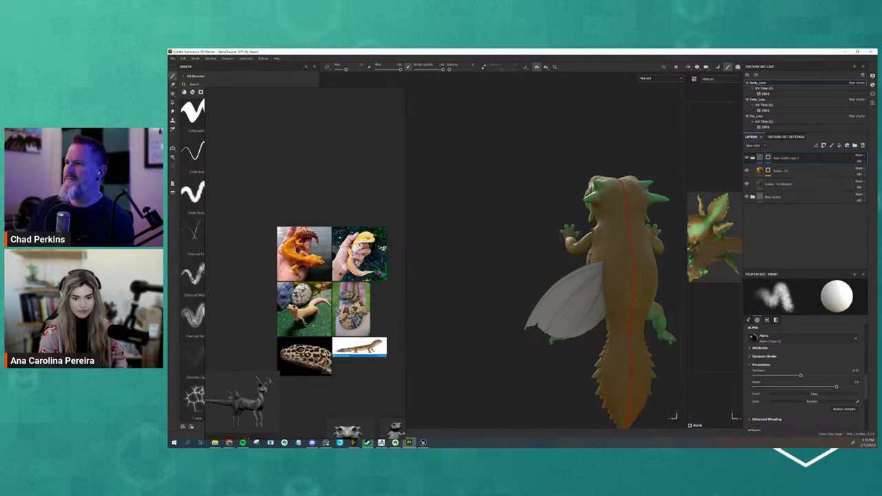
alt+drag(561, 261, 660, 275)
alt+middle_drag(629, 273, 648, 303)
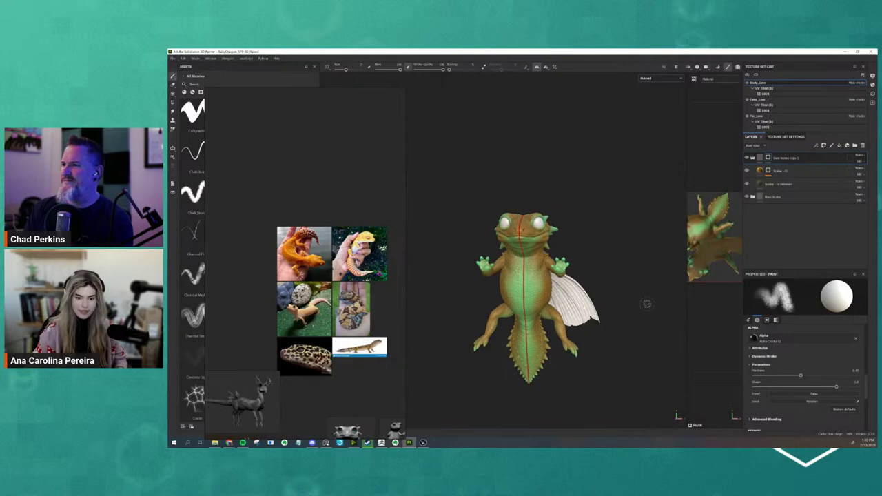
scroll(608, 249, up, 3)
alt+middle_drag(587, 220, 635, 241)
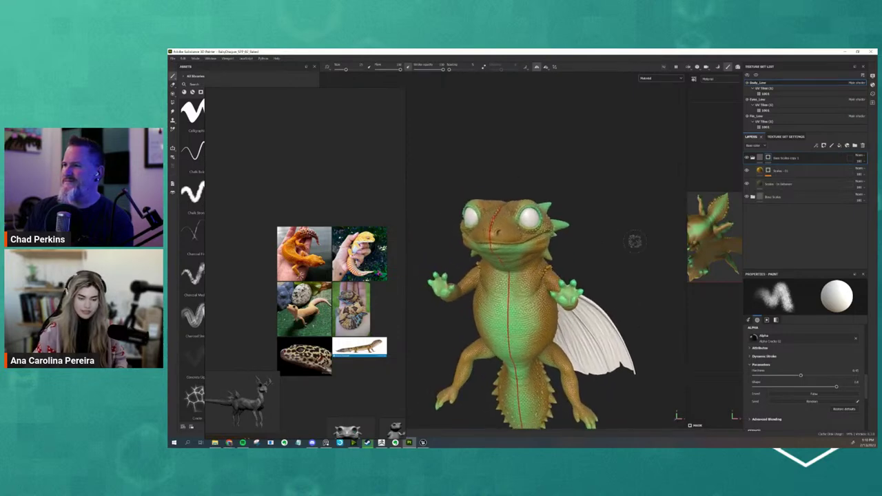
scroll(635, 241, down, 1)
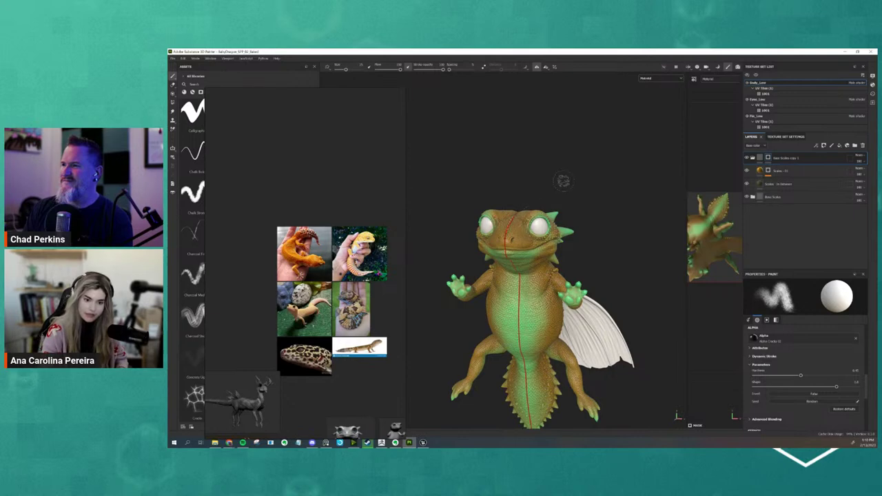
mouse_move(563, 181)
alt+mouse_down()
mouse_move(535, 210)
mouse_move(577, 172)
alt+mouse_up()
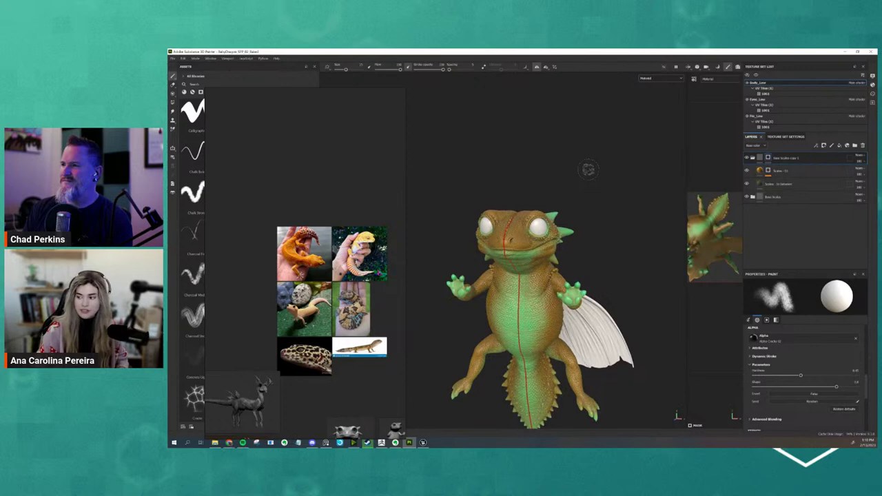
alt+drag(588, 169, 549, 173)
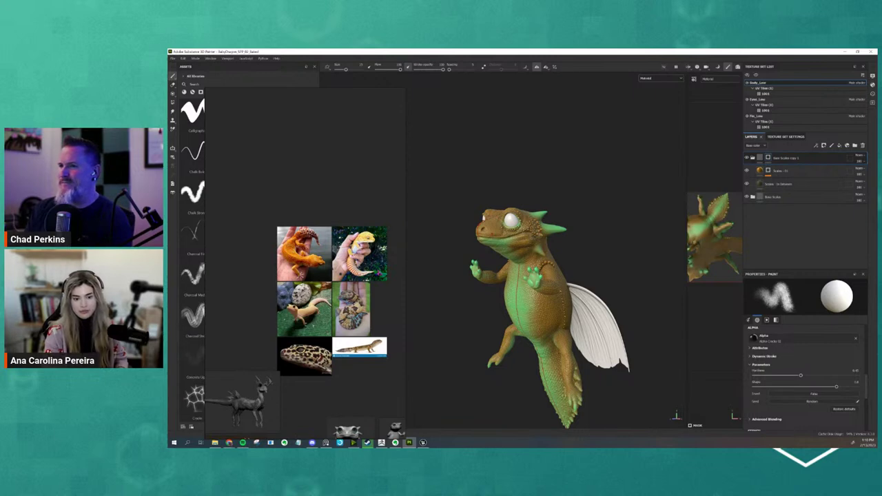
alt+drag(571, 250, 545, 252)
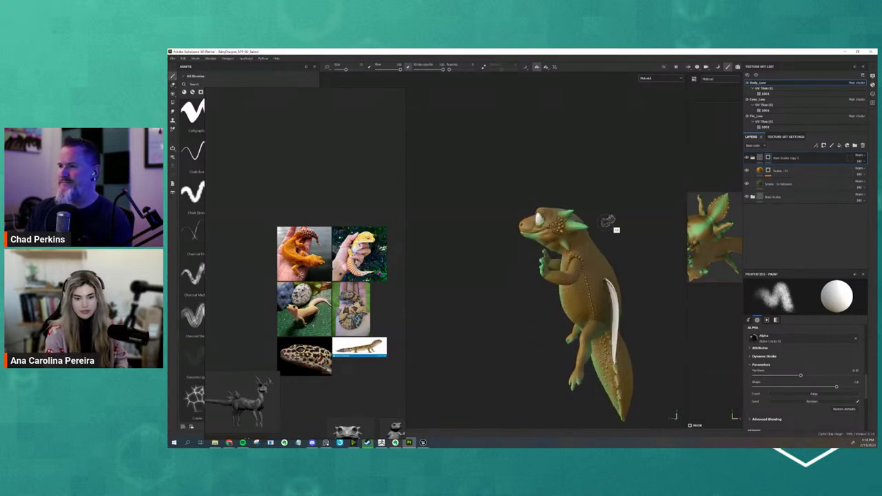
alt+drag(614, 228, 686, 239)
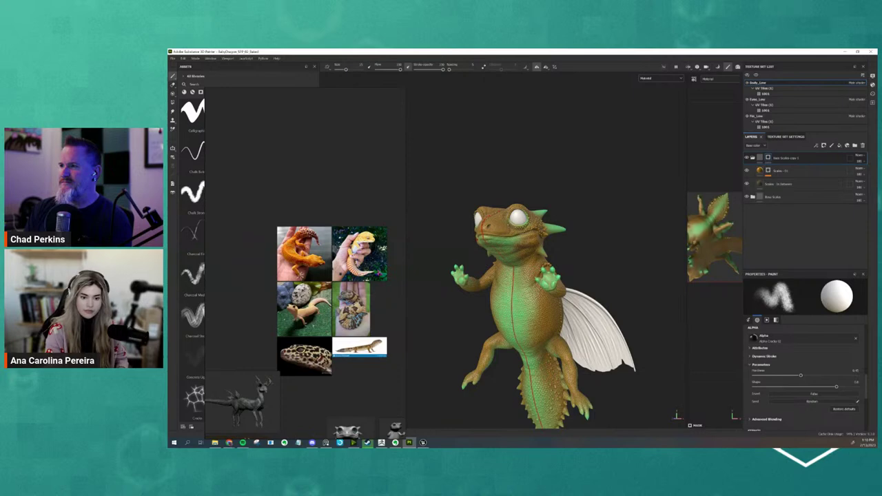
mouse_move(605, 242)
alt+mouse_down()
mouse_move(620, 243)
mouse_move(587, 253)
alt+mouse_up()
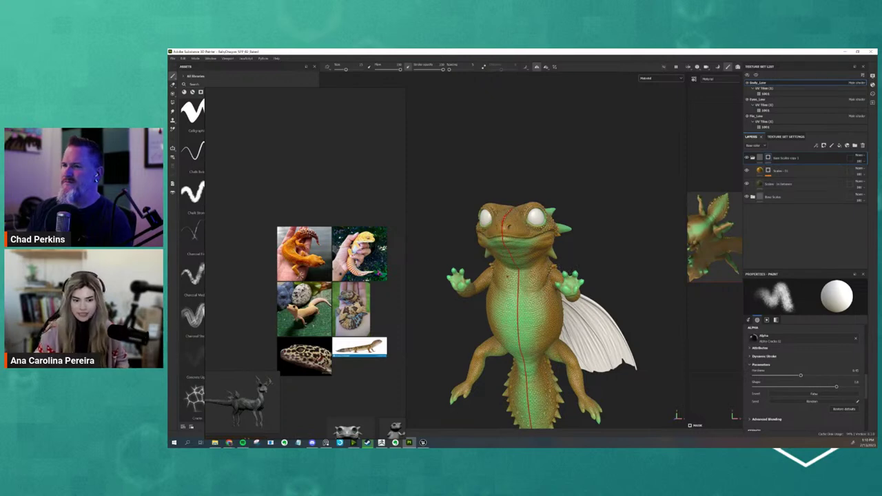
mouse_move(575, 266)
alt+mouse_down()
mouse_move(542, 214)
mouse_move(548, 238)
alt+mouse_up()
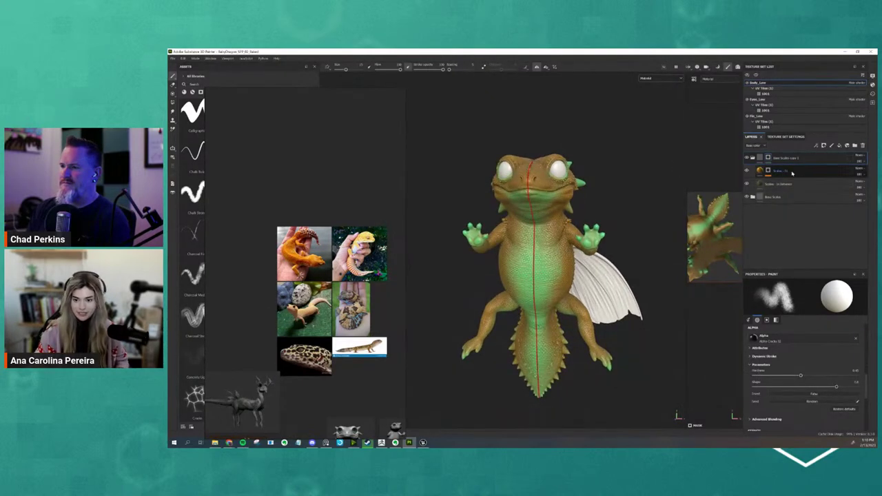
Step: Identify the Base Scales folder by toggling its visibility, and set its scales fill's base color to a bright, slightly greenish yellow
click(747, 197)
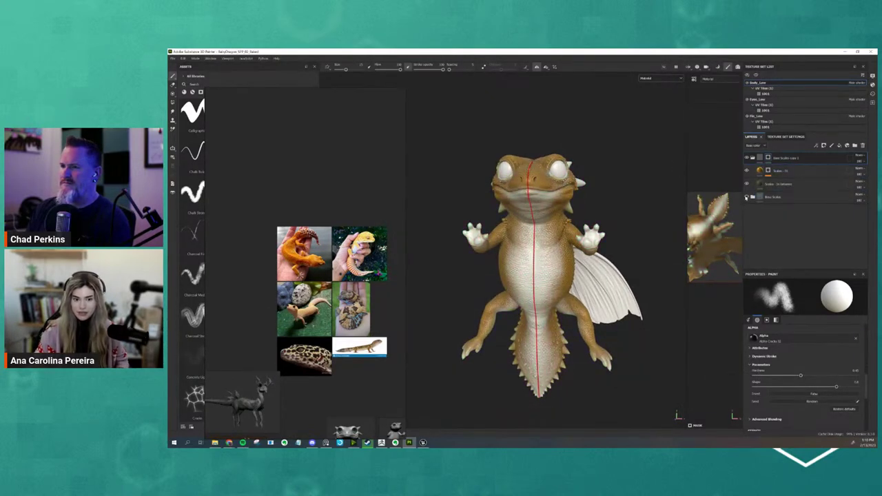
click(746, 198)
click(753, 197)
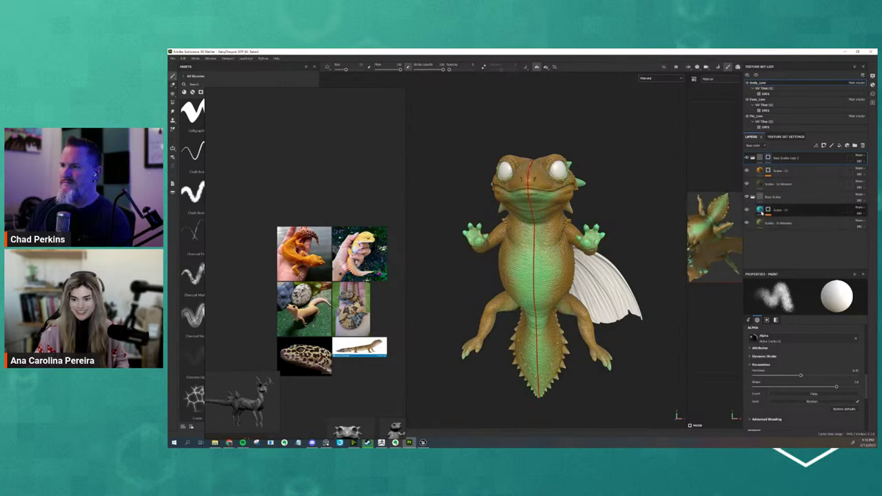
click(760, 210)
click(804, 339)
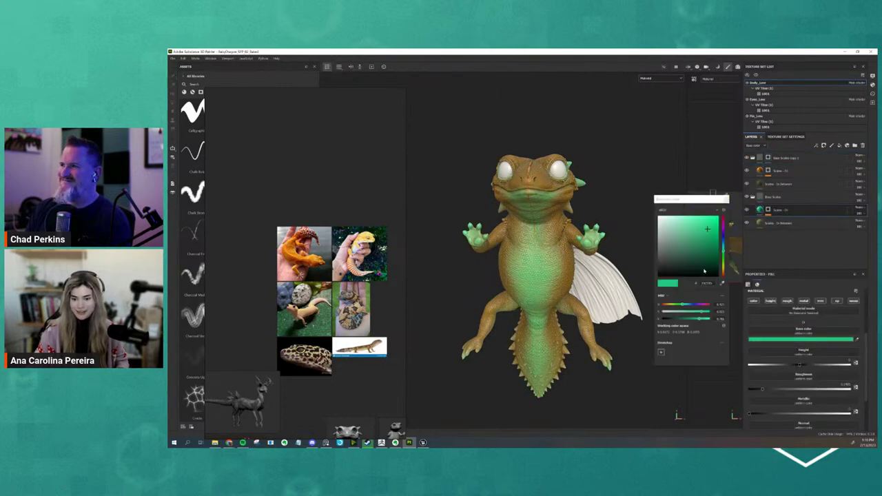
mouse_move(722, 267)
mouse_down()
mouse_move(722, 259)
mouse_move(723, 268)
mouse_up()
click(707, 227)
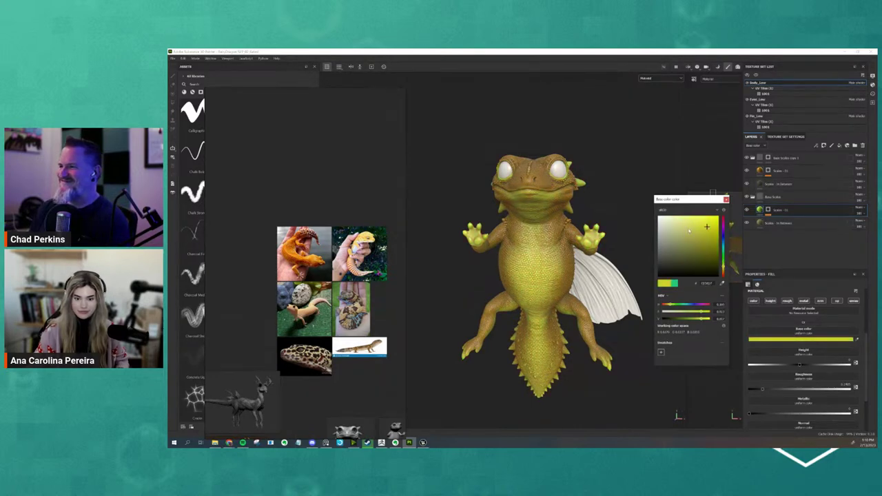
drag(707, 226, 696, 222)
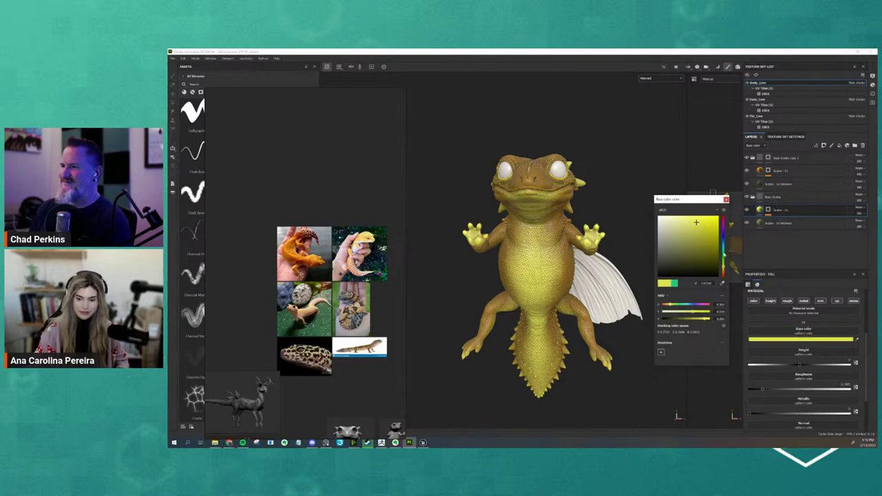
drag(724, 268, 724, 266)
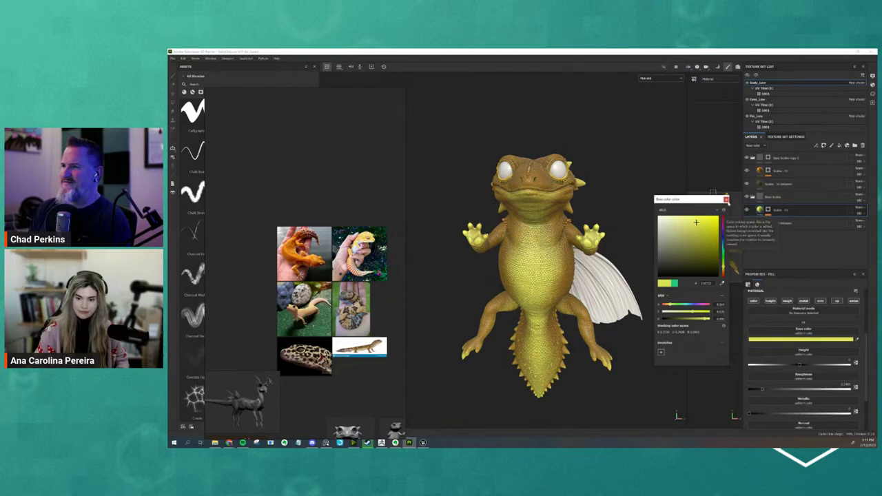
click(726, 199)
Step: Adjust the base color hue of the golden-brown scales fill in the copied folder within orange, and start the color picker's eyedropper
click(781, 171)
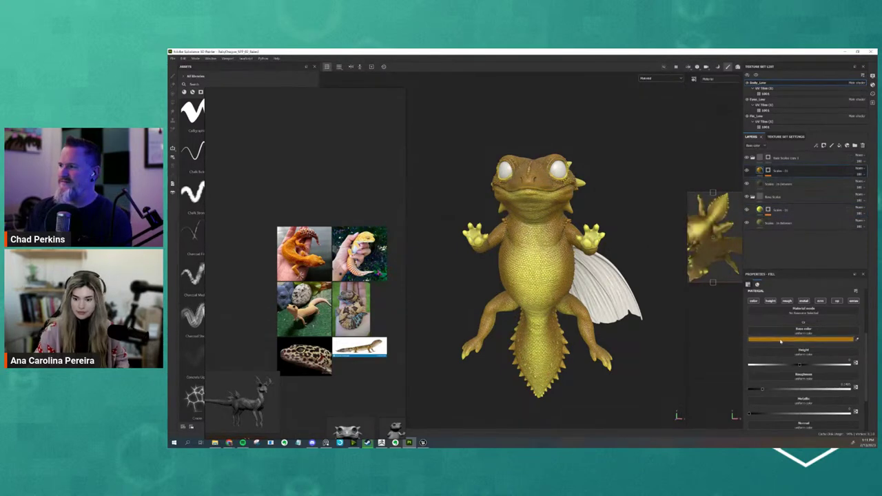
click(775, 339)
drag(724, 275, 724, 273)
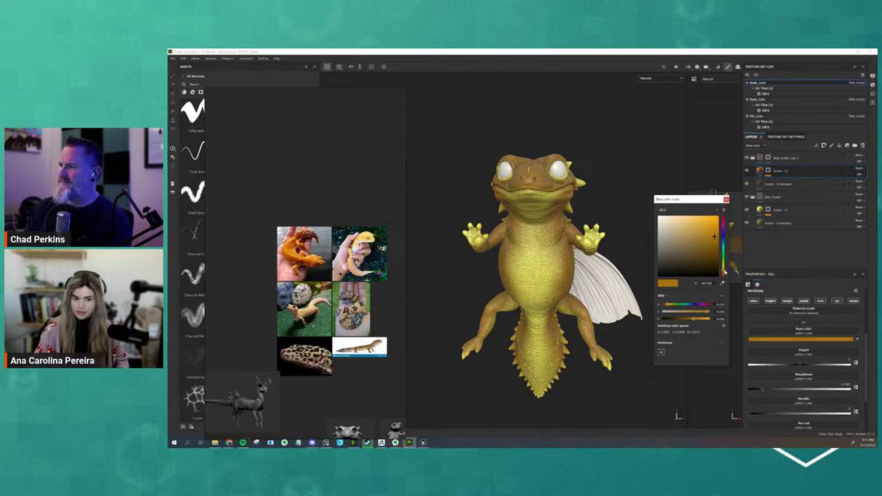
click(721, 283)
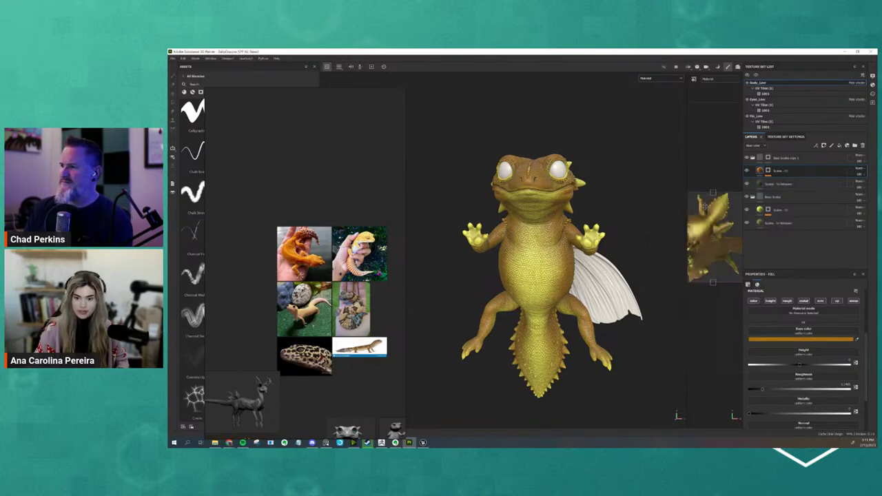
Step: Collapse both scale folders in the layer stack and duplicate the Base Scales copy 1 folder
scroll(710, 237, down, 2)
scroll(630, 227, down, 1)
alt+drag(631, 227, 716, 231)
alt+drag(656, 231, 637, 233)
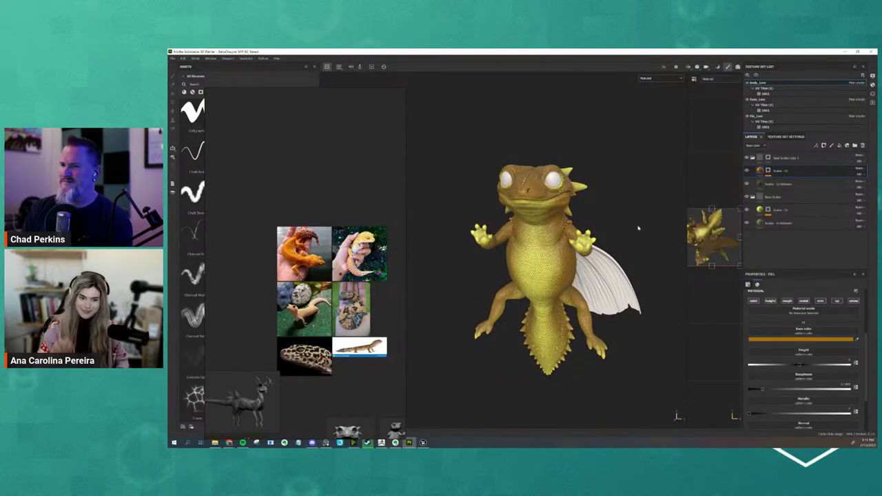
alt+drag(610, 145, 660, 150)
alt+right_drag(597, 195, 636, 203)
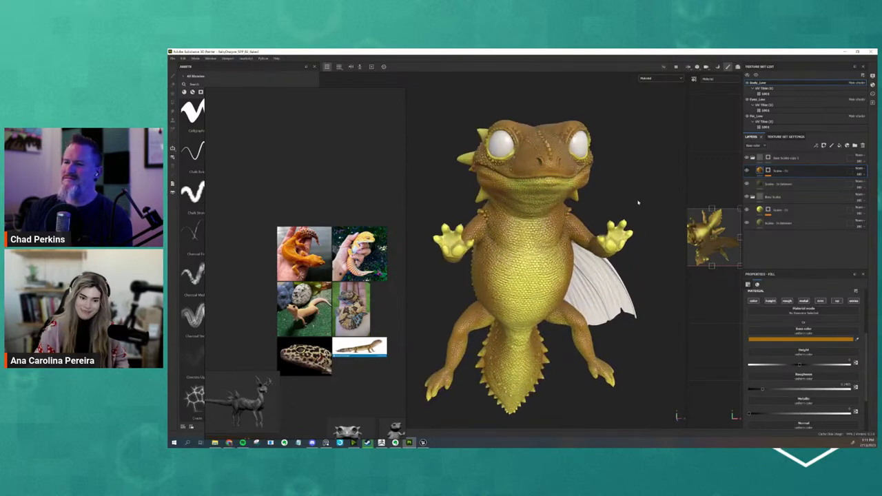
alt+drag(636, 202, 617, 201)
click(753, 158)
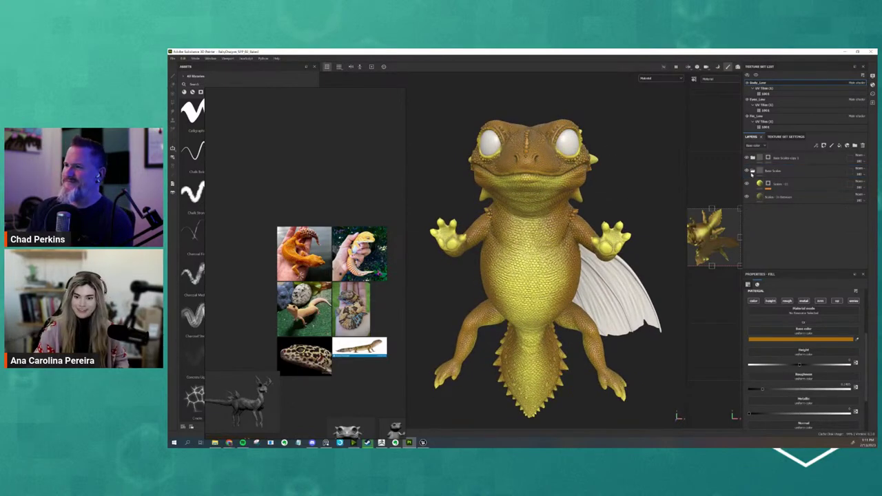
click(753, 171)
click(822, 157)
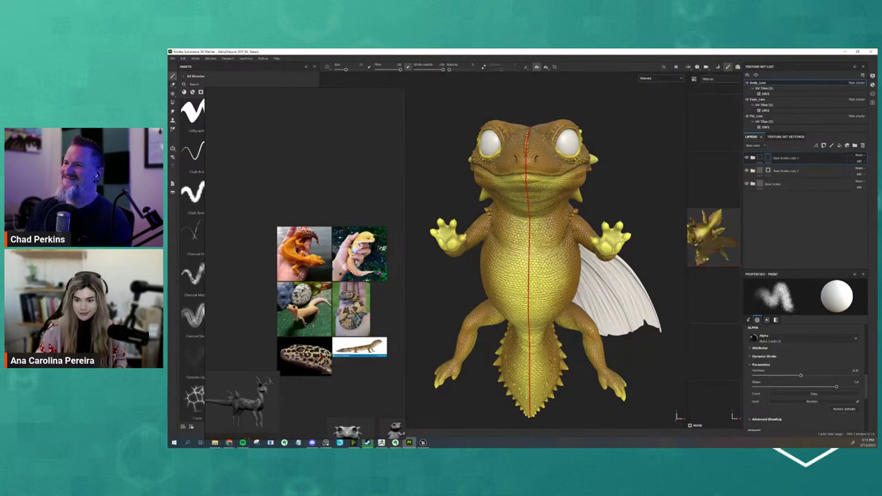
key(ctrl+d)
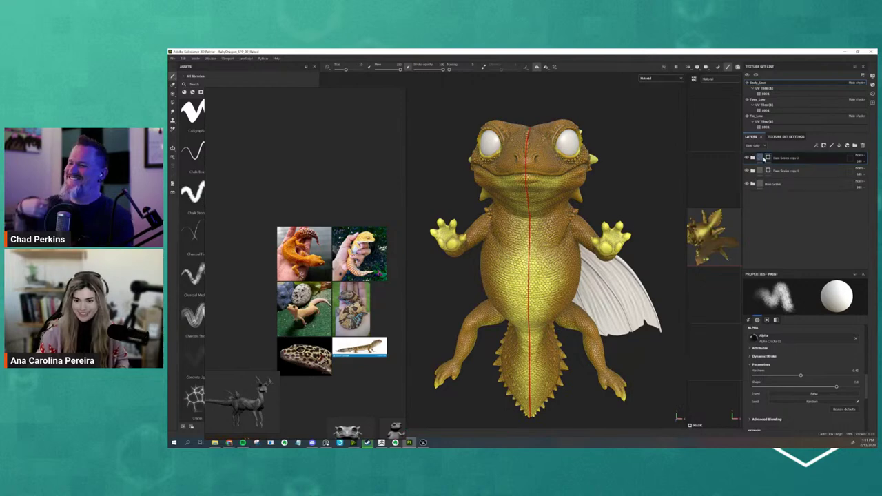
Step: Change the base color of the Scales fill in the new Base Scales copy 2 folder to a dark reddish orange
click(754, 158)
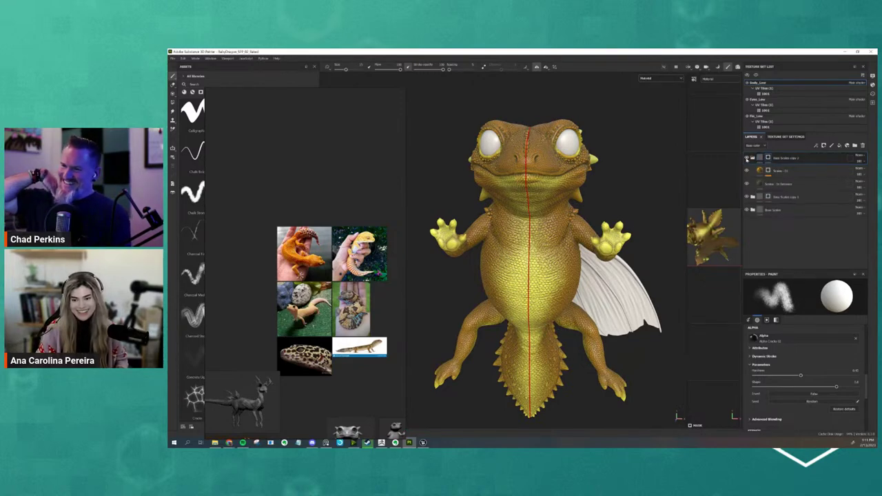
click(777, 171)
click(777, 338)
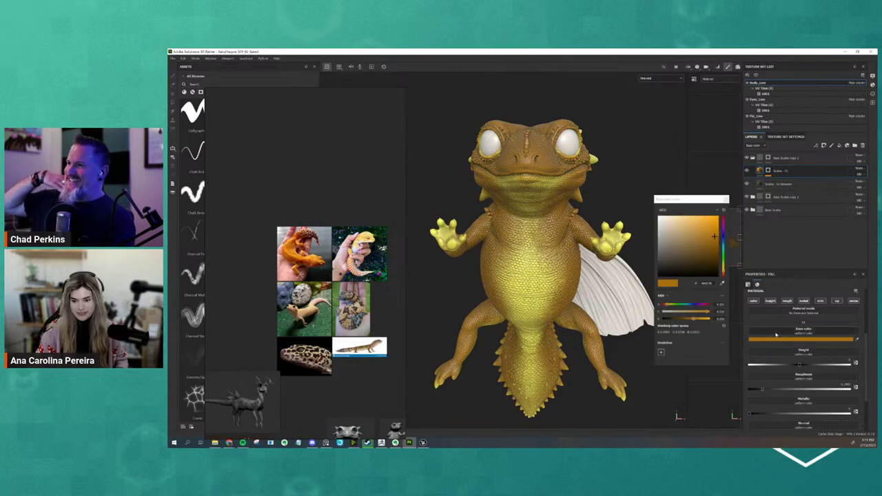
drag(723, 267, 723, 274)
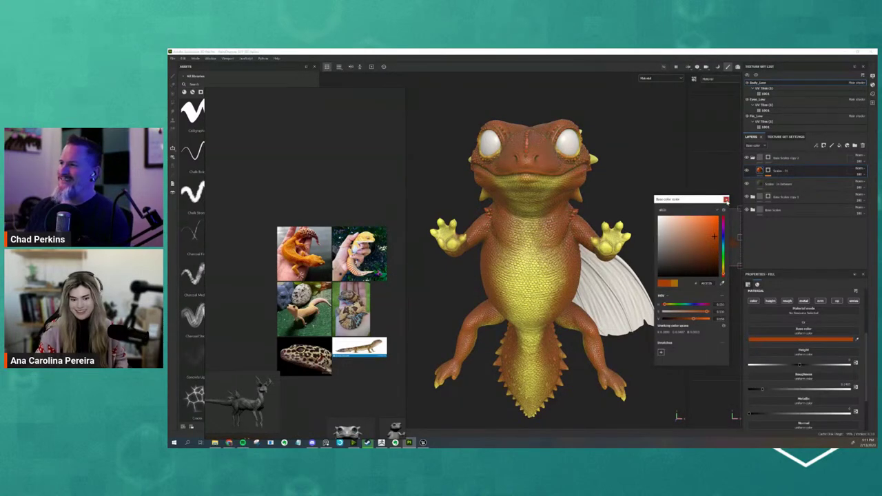
click(726, 200)
Step: Add a black mask to the Base Scales copy 2 folder and reduce the brush size for painting on it
click(785, 159)
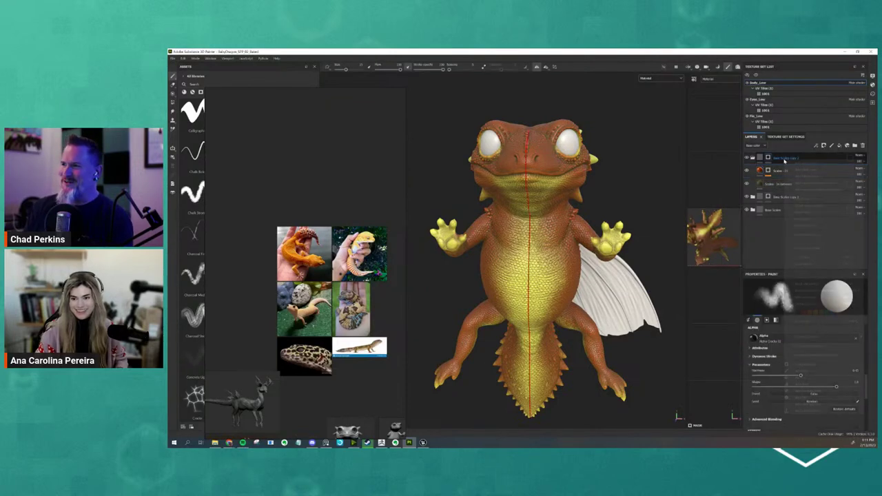
click(807, 172)
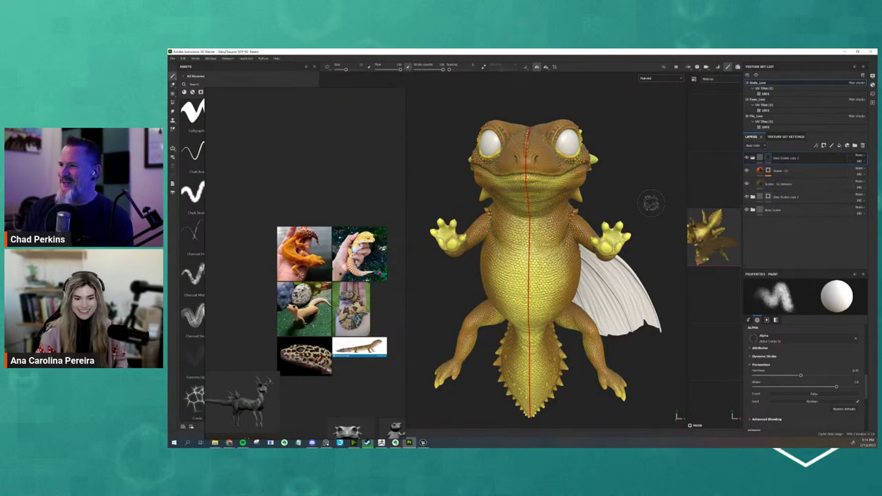
alt+drag(602, 175, 586, 187)
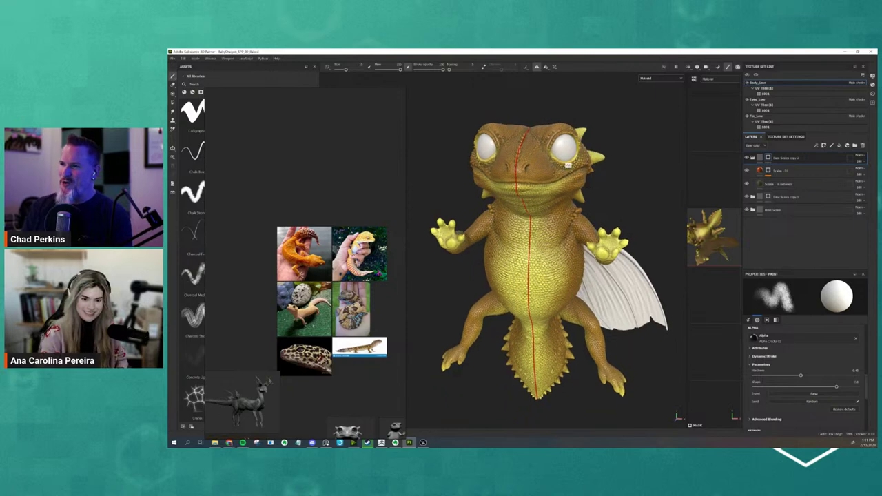
key(bracketleft)
key(bracketleft)
key(bracketleft)
key(bracketleft)
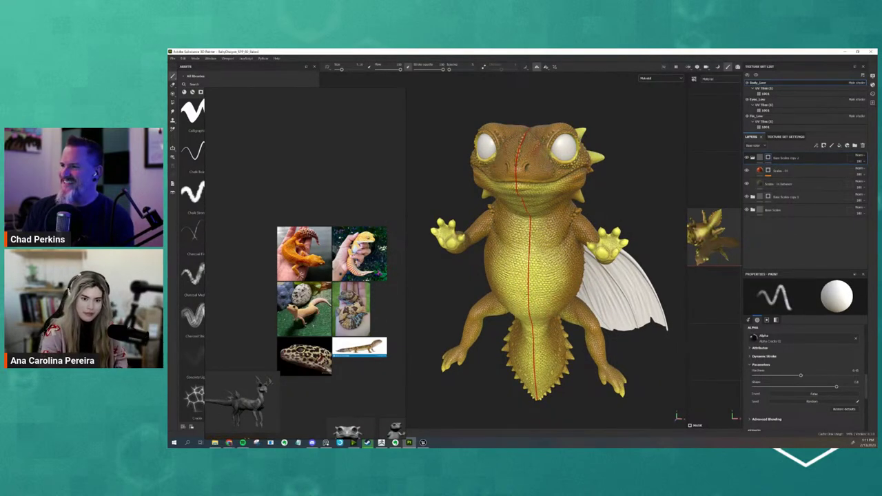
Step: Adjust the brush size and paint the mask to reveal reddish-orange scales around the creature's neck and along its sides
alt+drag(672, 217, 624, 204)
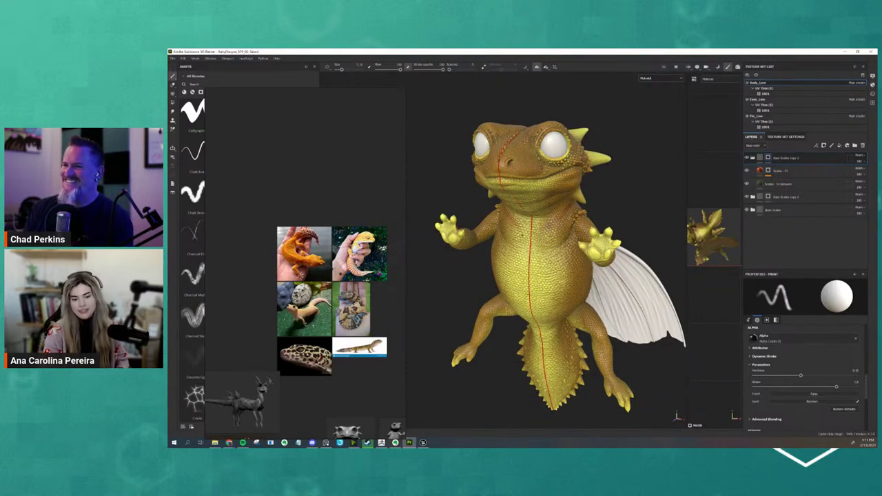
alt+drag(618, 200, 541, 210)
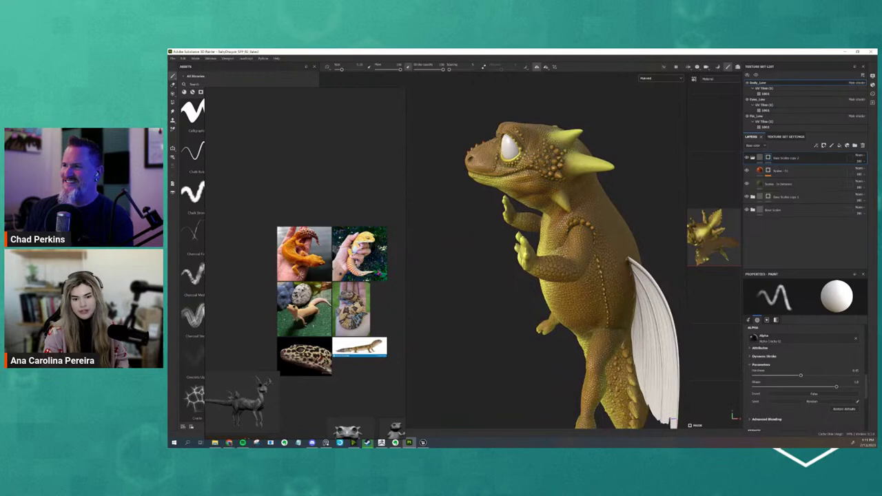
alt+drag(622, 178, 551, 193)
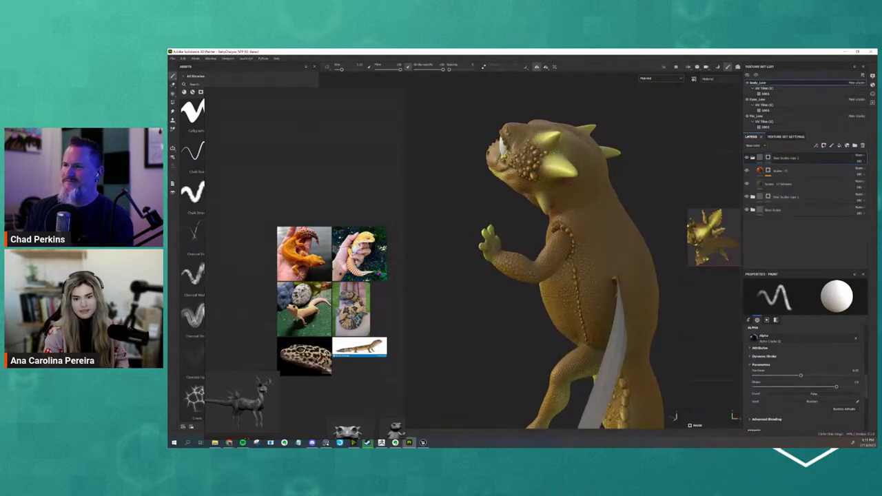
ctrl+right_drag(593, 196, 613, 189)
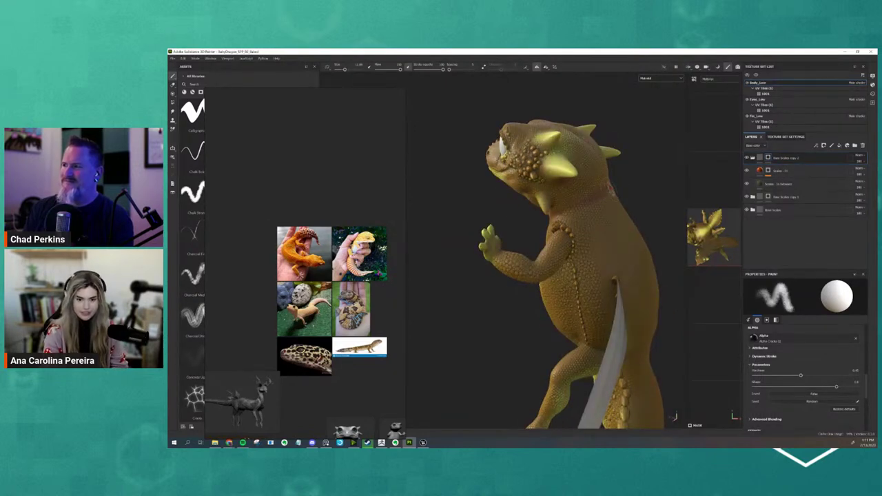
alt+drag(641, 205, 613, 214)
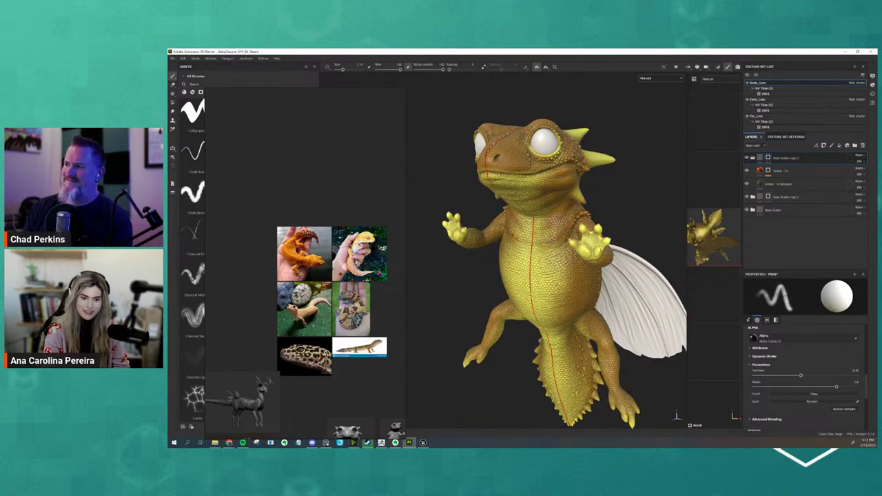
alt+drag(613, 209, 693, 206)
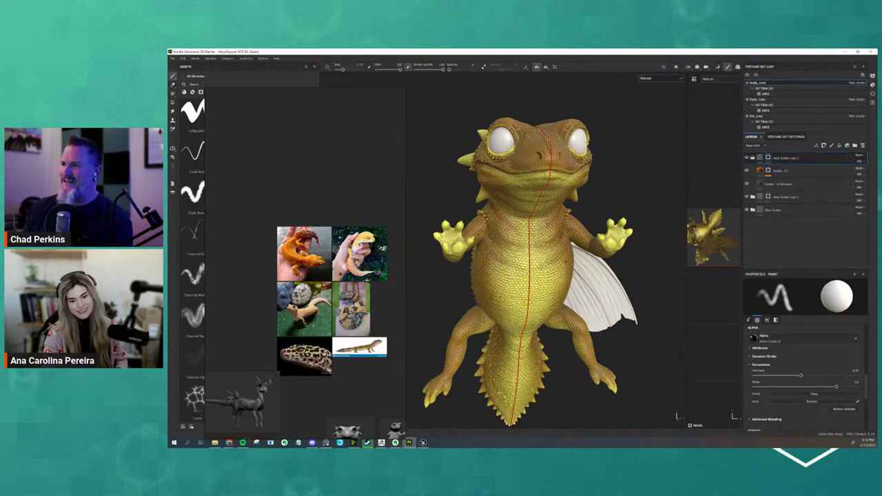
Step: Paint more reddish-orange bands into the mask across the creature's throat, shoulders and chest
alt+drag(623, 189, 591, 206)
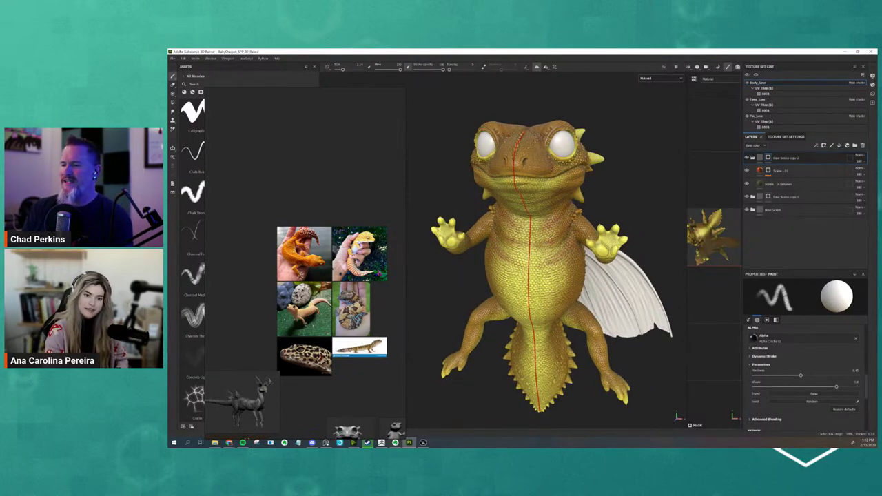
alt+drag(613, 160, 578, 170)
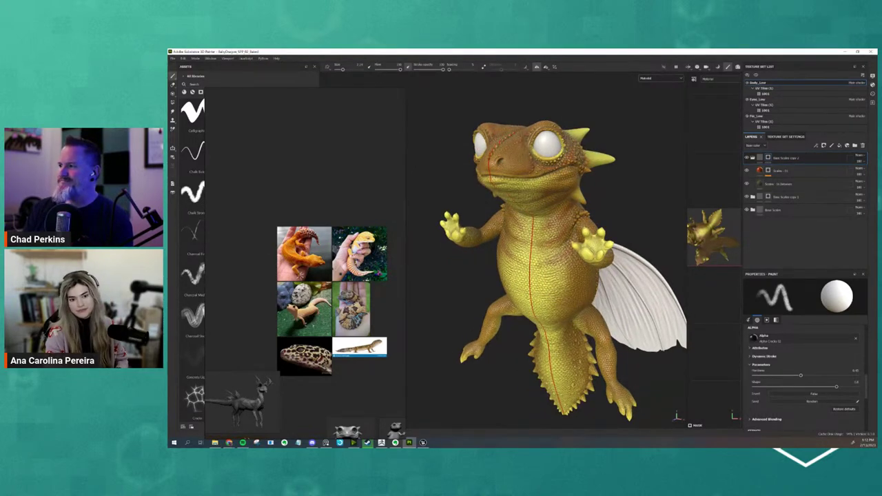
alt+drag(611, 138, 628, 142)
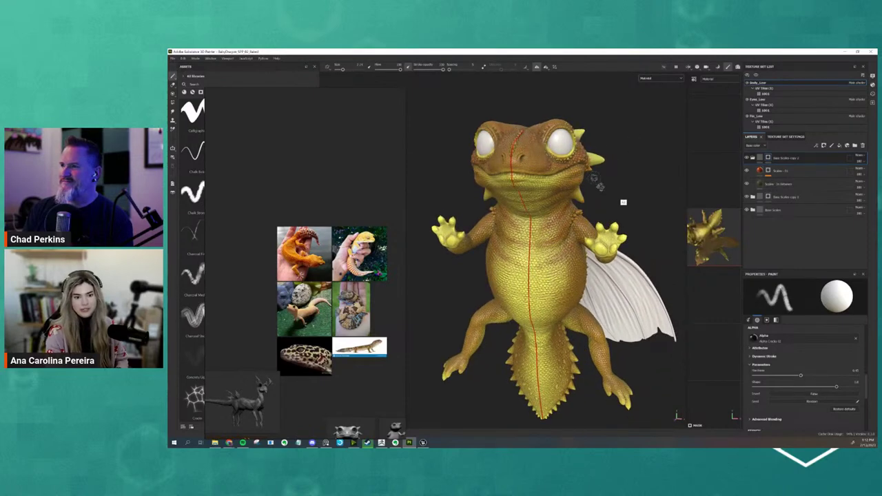
alt+drag(599, 183, 620, 186)
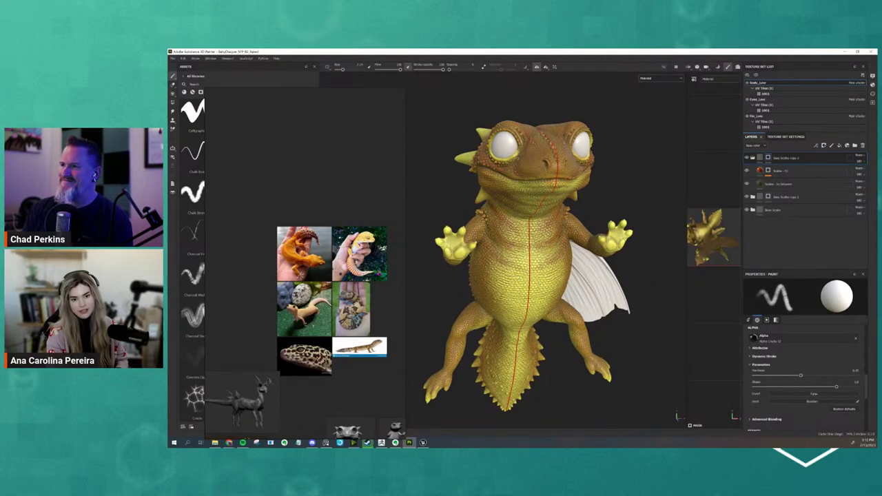
alt+drag(534, 99, 583, 180)
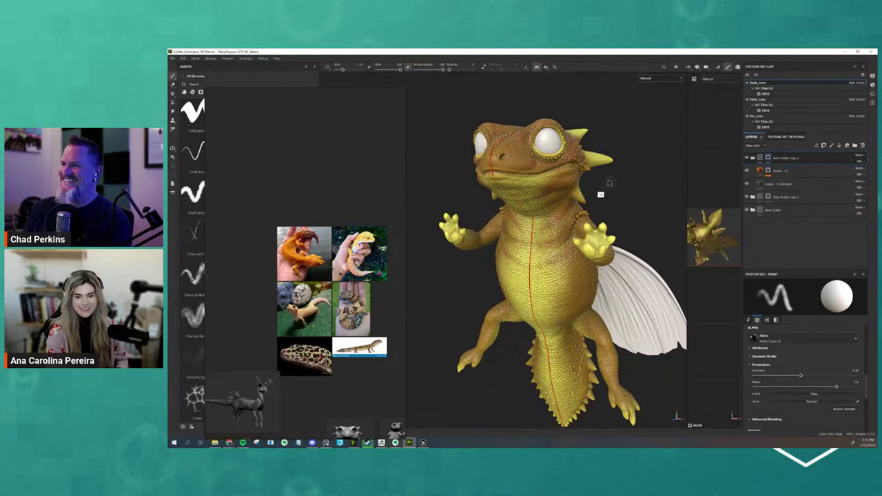
alt+drag(608, 184, 617, 206)
Step: Extend the reddish-orange mask painting in stripes over the flanks and lower belly towards the tail
alt+drag(601, 241, 627, 345)
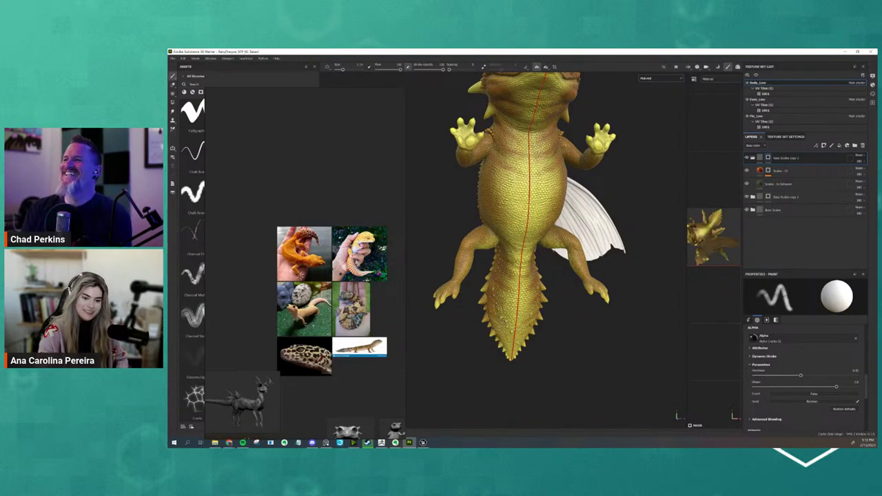
alt+drag(565, 304, 535, 291)
alt+drag(596, 172, 577, 173)
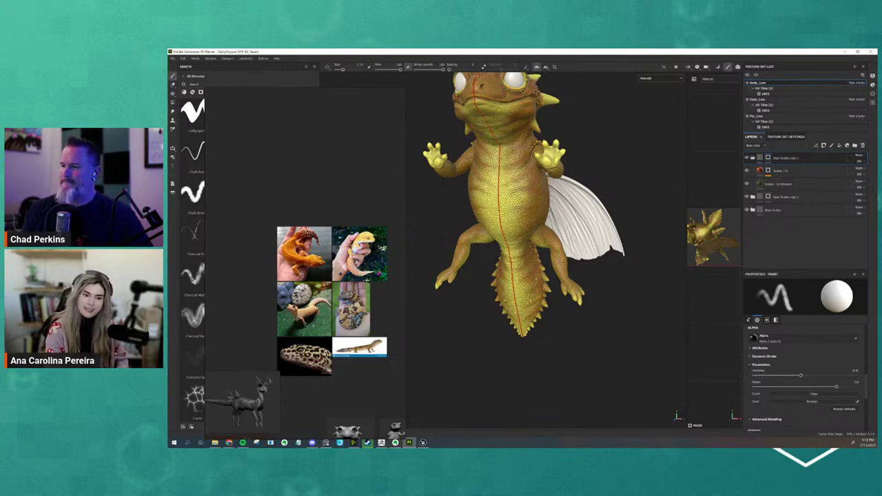
alt+drag(605, 182, 548, 200)
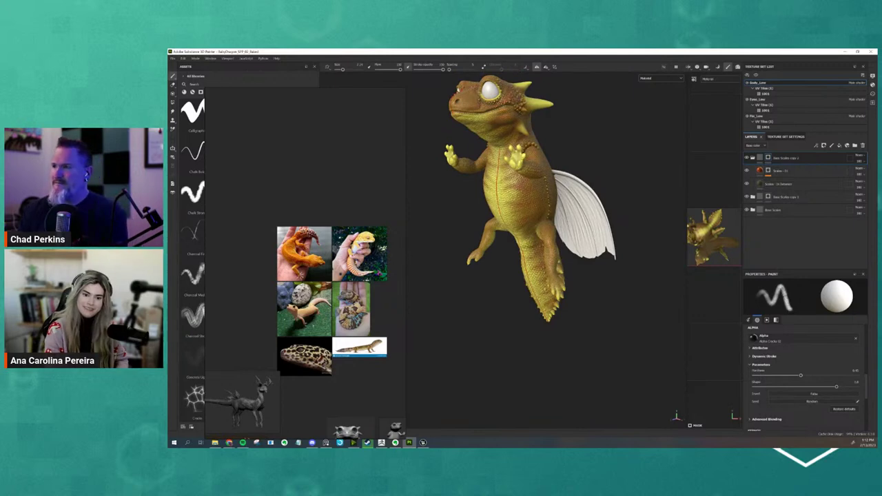
mouse_move(613, 179)
alt+mouse_down()
mouse_move(605, 171)
mouse_move(600, 211)
mouse_move(570, 238)
mouse_move(626, 153)
mouse_move(618, 164)
alt+mouse_up()
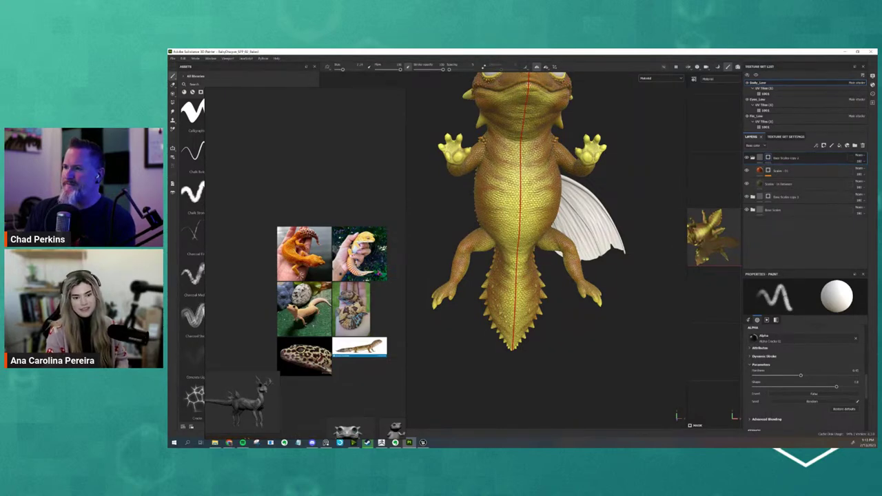
alt+drag(607, 230, 549, 215)
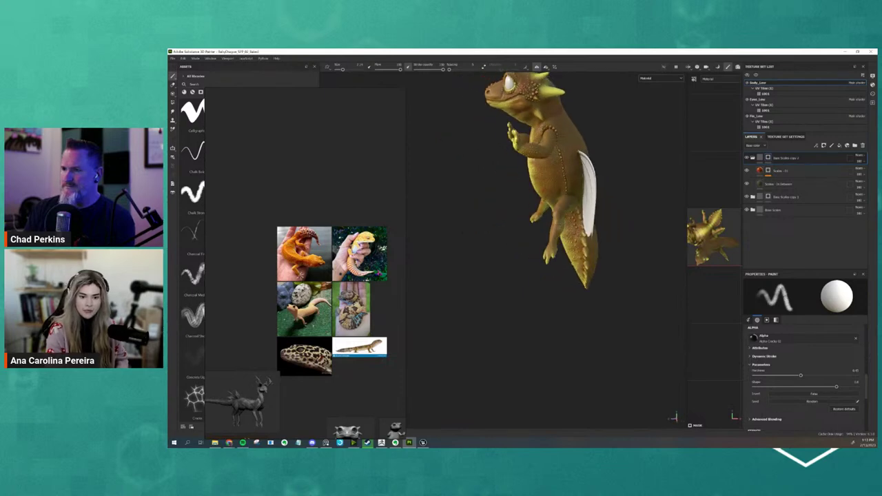
alt+drag(551, 269, 654, 270)
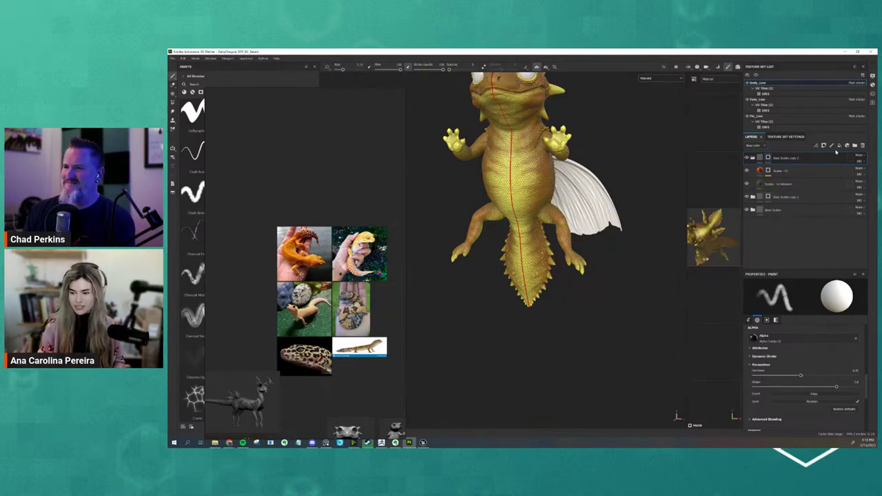
Step: Paint the mask to bring reddish-orange scale color onto the creature's head, arms and legs
alt+drag(586, 370, 605, 331)
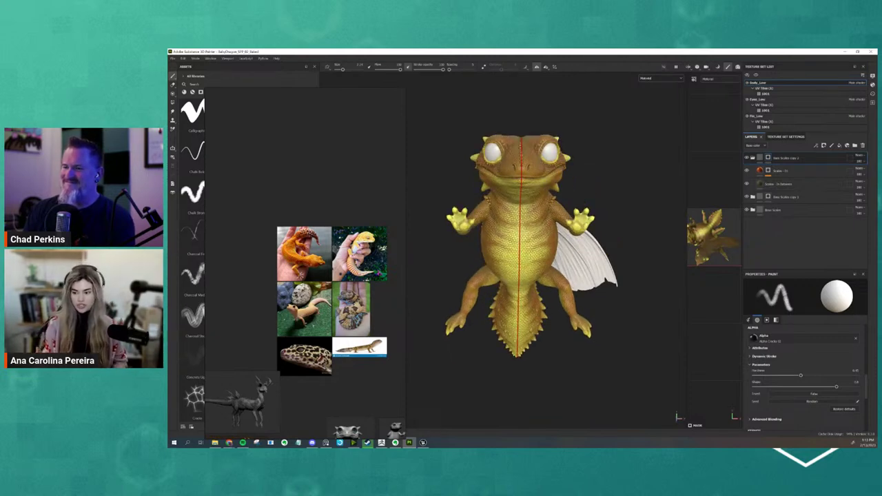
alt+drag(605, 155, 586, 159)
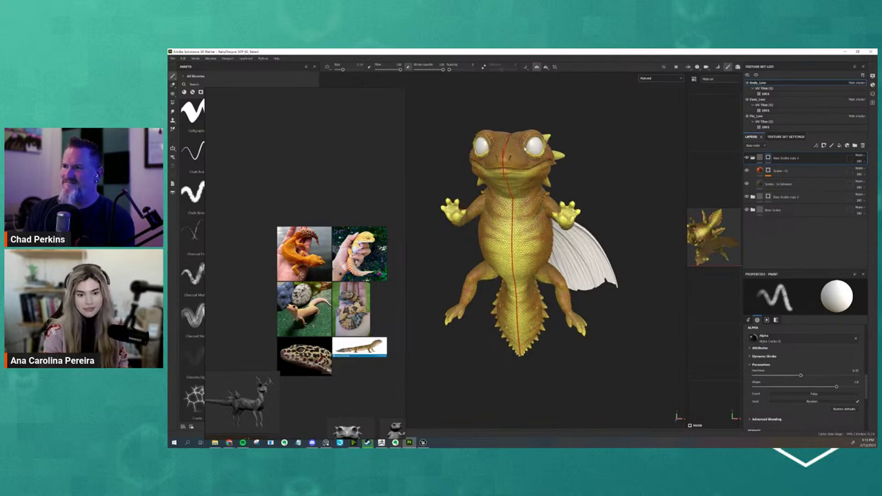
alt+drag(570, 120, 579, 148)
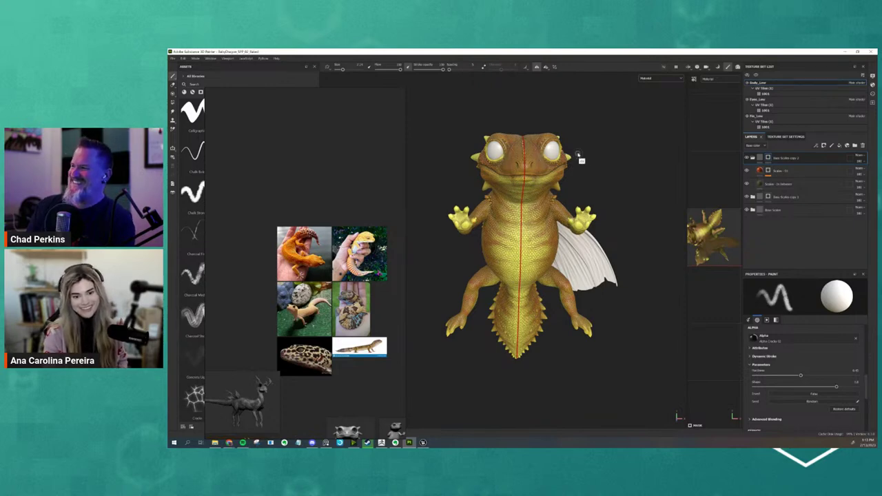
mouse_move(577, 154)
alt+mouse_down()
mouse_move(536, 144)
mouse_move(528, 124)
alt+mouse_up()
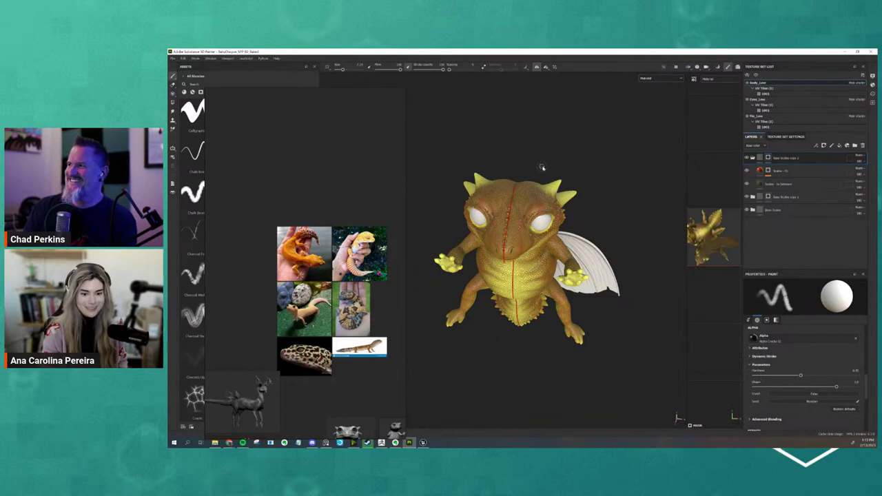
alt+drag(542, 167, 543, 202)
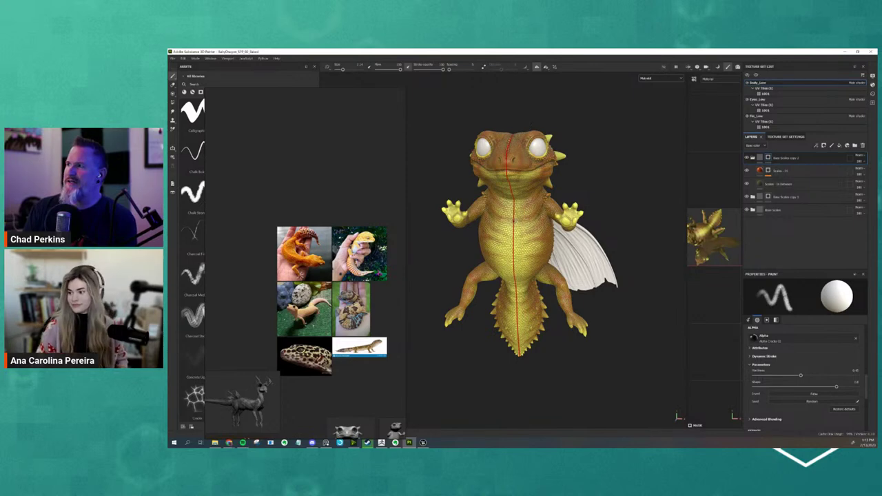
alt+drag(637, 346, 607, 303)
alt+drag(609, 342, 594, 276)
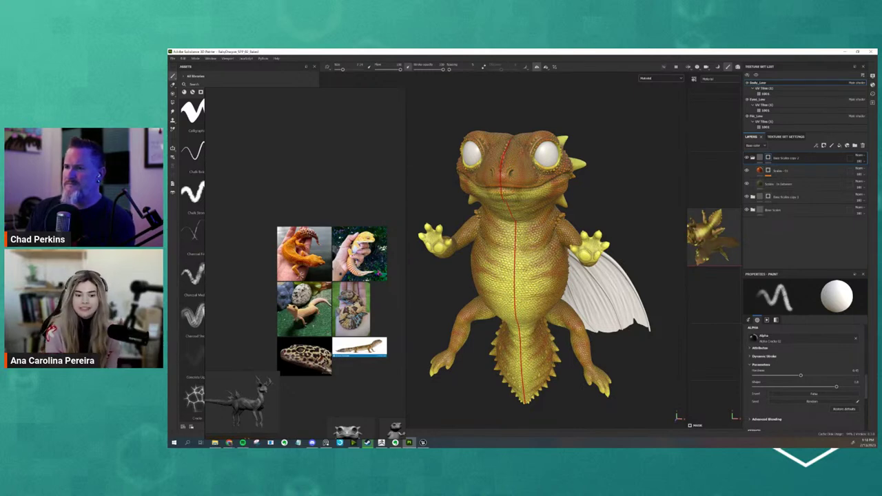
Step: Collapse the top scale folder in the body's layer stack and minimise the reference image board
scroll(582, 297, down, 2)
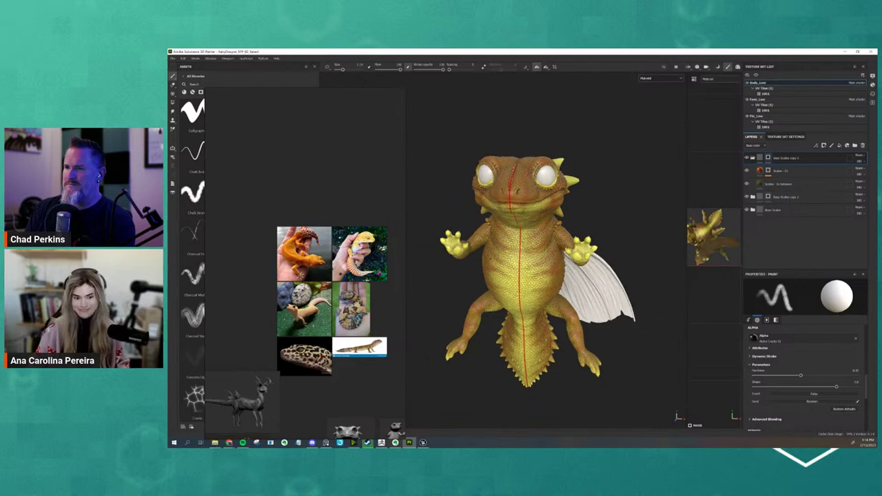
alt+drag(601, 280, 662, 229)
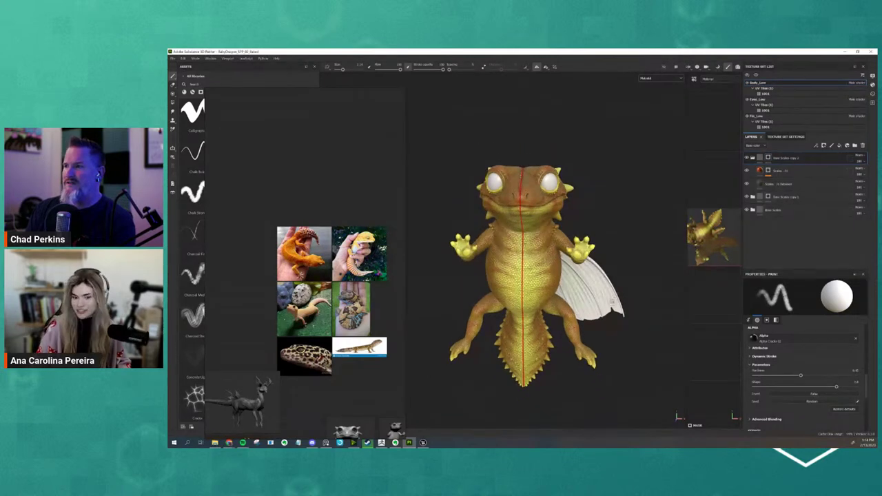
alt+middle_drag(611, 302, 582, 281)
scroll(583, 281, up, 2)
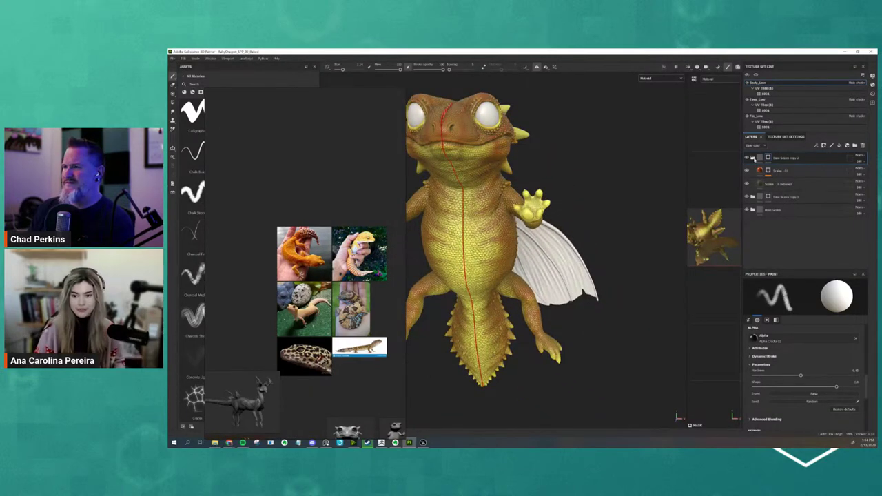
click(753, 158)
alt+drag(615, 175, 545, 207)
right_drag(345, 219, 352, 219)
key(ctrl+m)
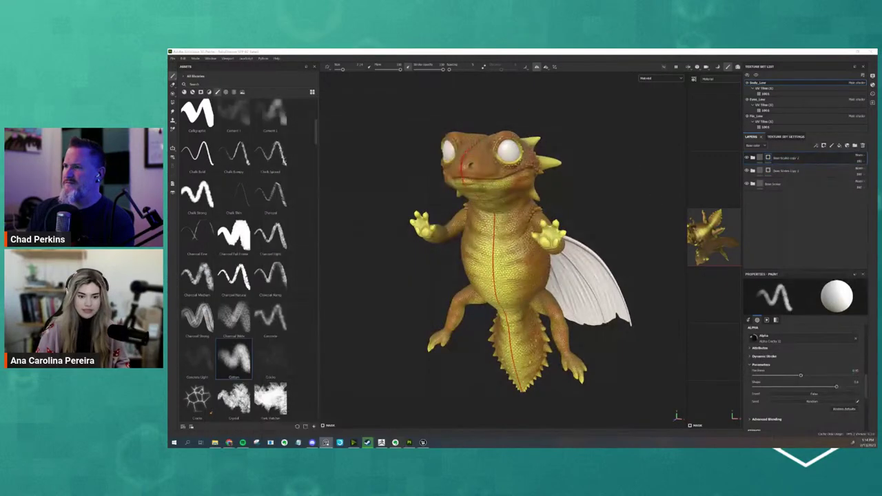
mouse_move(597, 227)
alt+mouse_down()
mouse_move(631, 223)
mouse_move(622, 224)
alt+mouse_up()
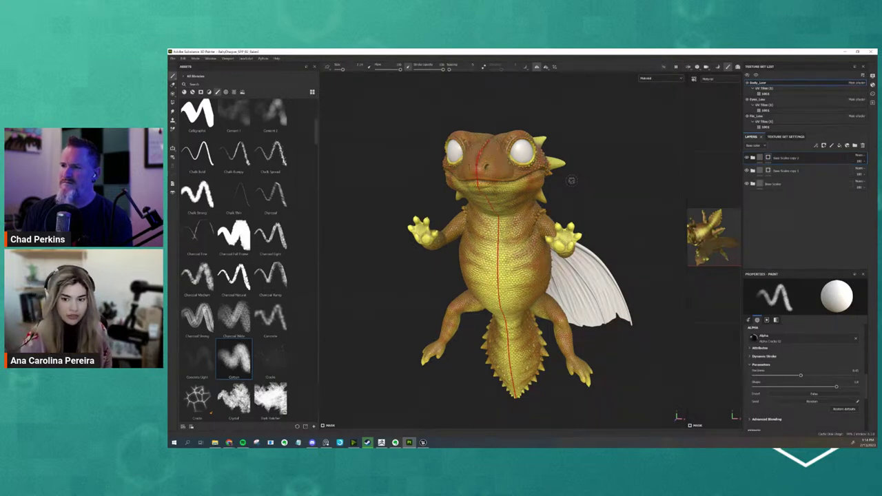
alt+drag(668, 172, 591, 210)
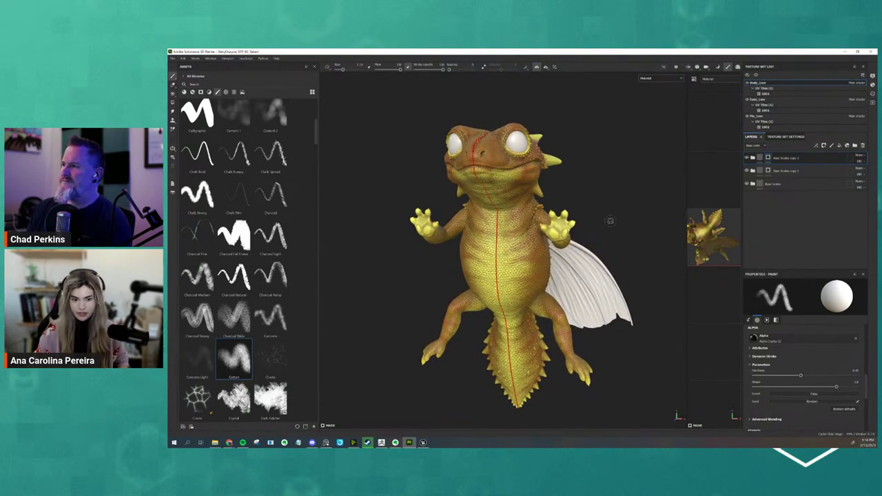
Step: Switch to the wing's texture set and add a fill layer beneath the existing opacity layer
click(761, 117)
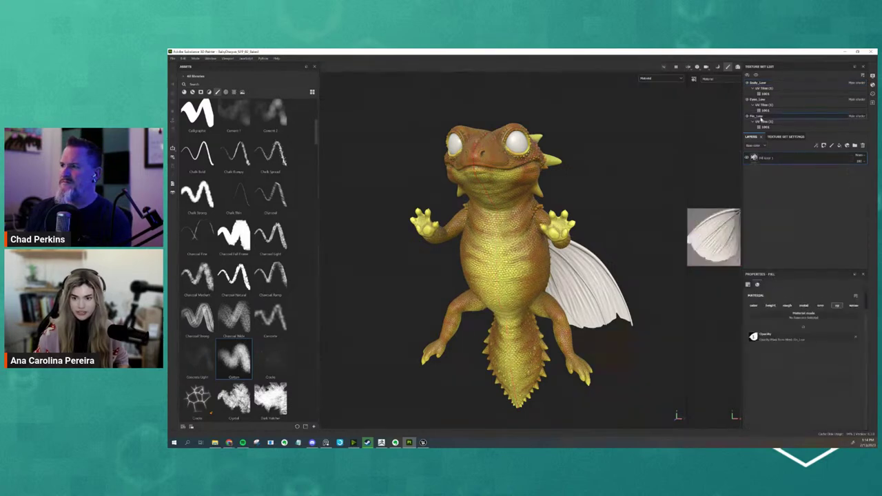
alt+middle_drag(619, 206, 572, 197)
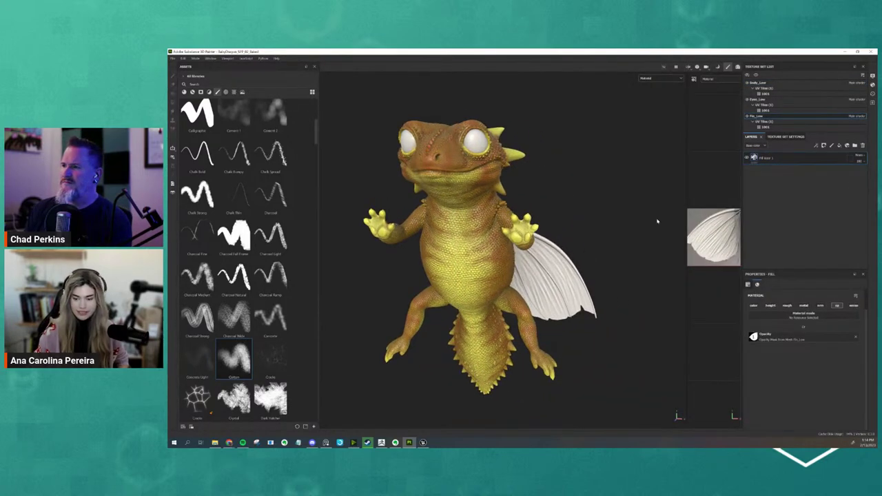
click(839, 145)
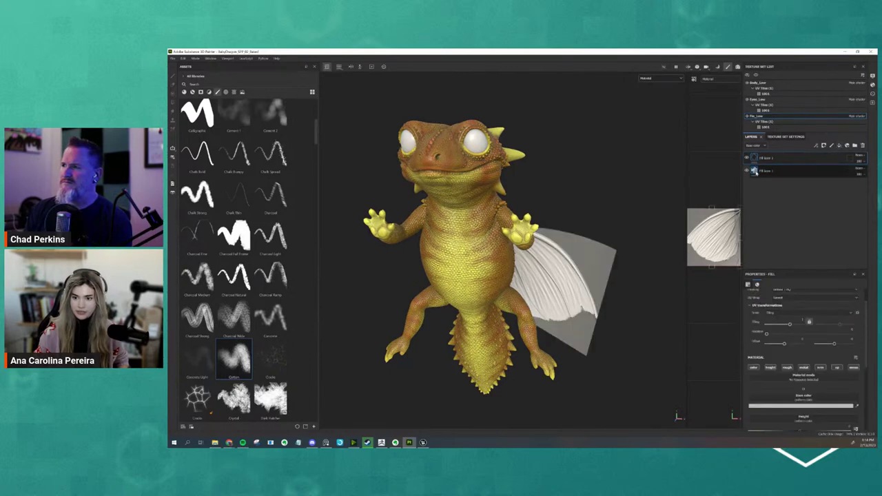
drag(783, 160, 788, 178)
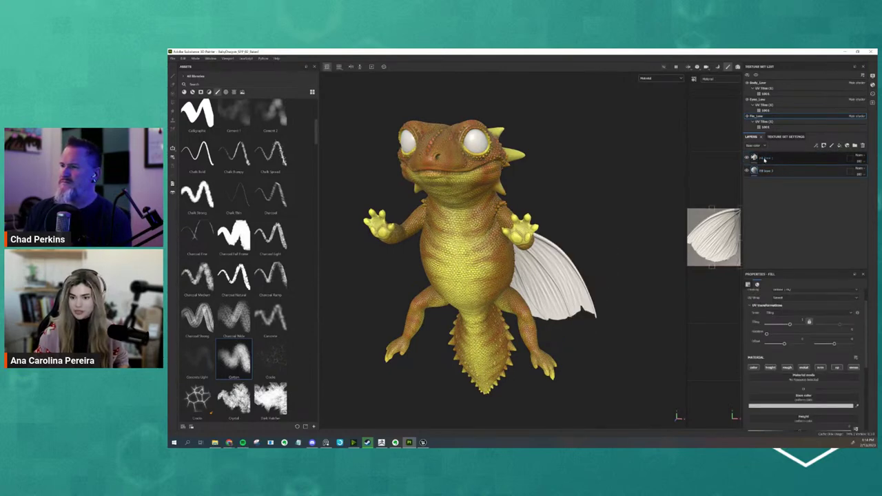
Step: Rename the upper wing layer "Wing Opacity - Do not mess up" and the lower one "Wing - Base color"
double_click(766, 158)
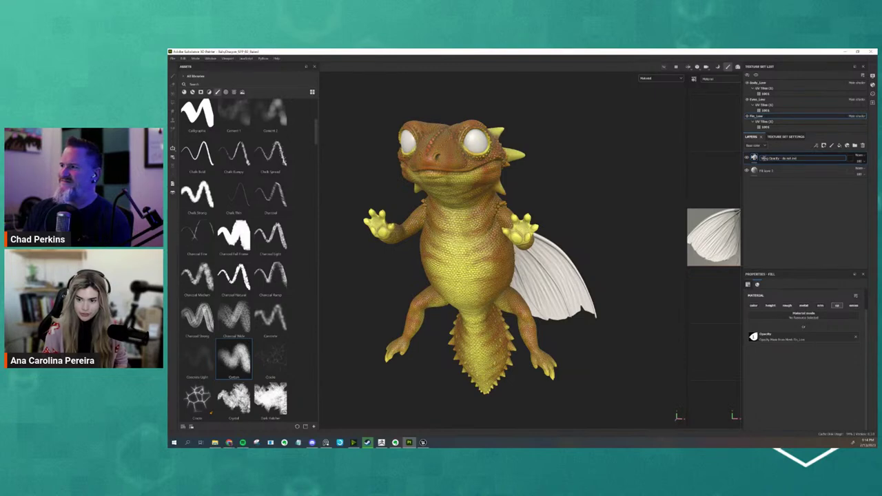
key(Return)
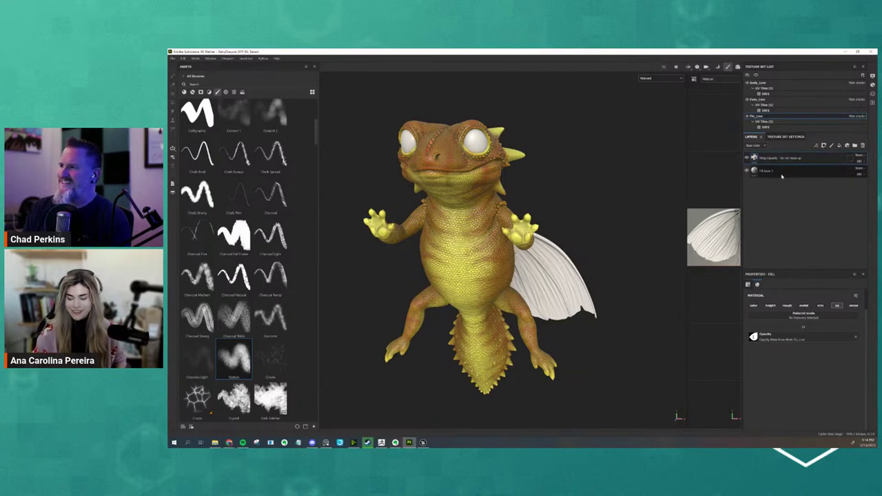
click(778, 173)
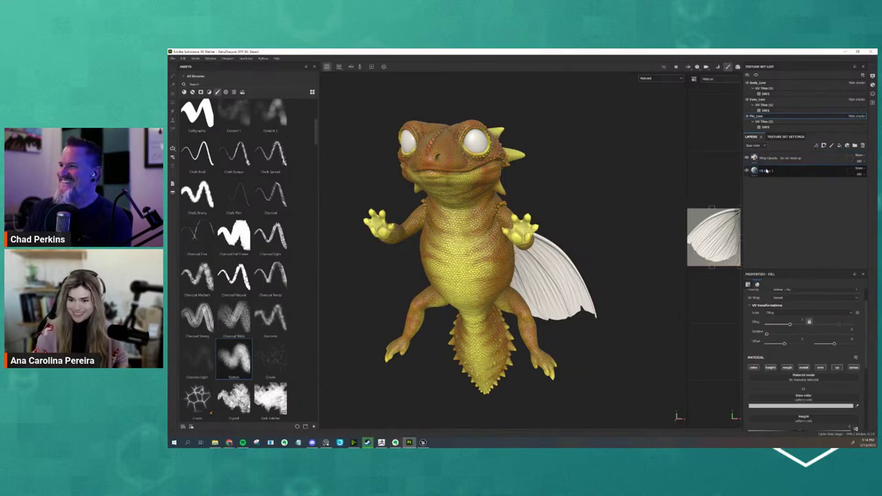
double_click(785, 171)
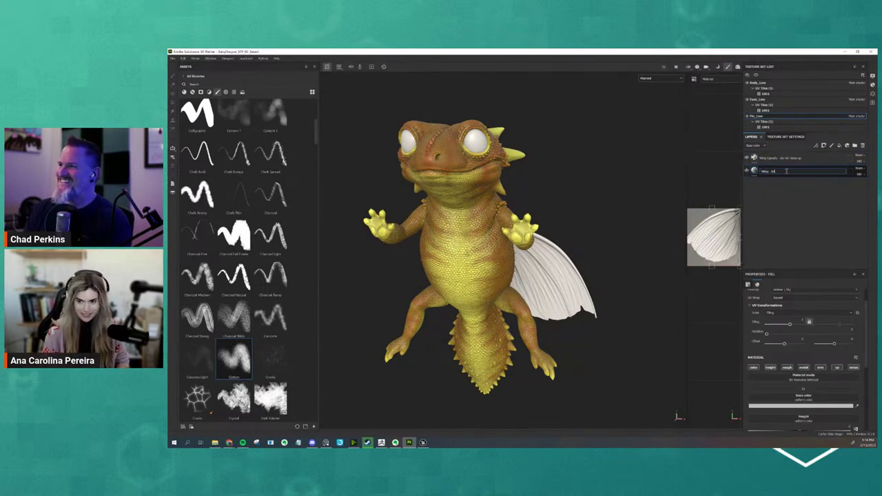
key(Return)
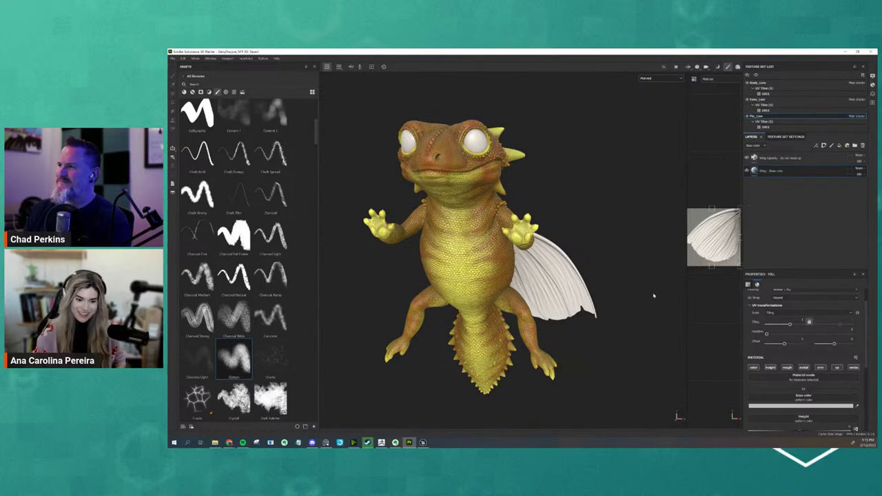
Step: Give the wing base layer a dark saturated orange, starting from a color sampled on the head, and set its roughness to 0.7
alt+drag(655, 296, 662, 284)
click(813, 407)
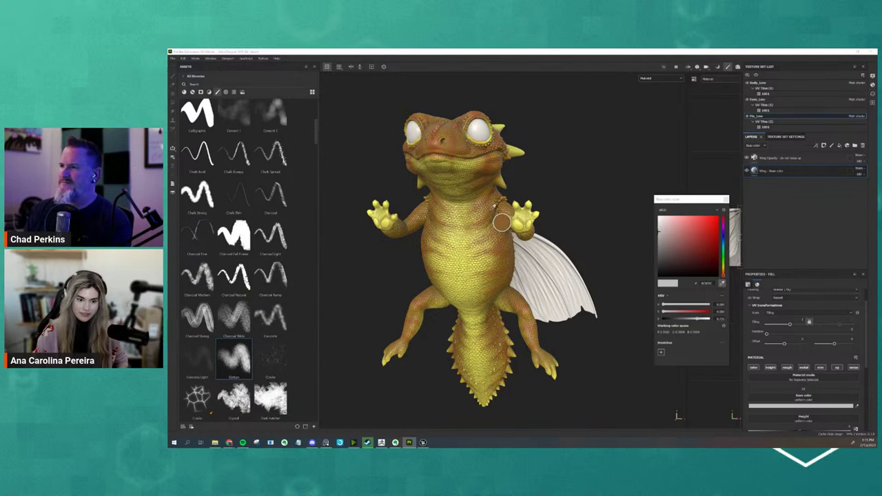
click(454, 151)
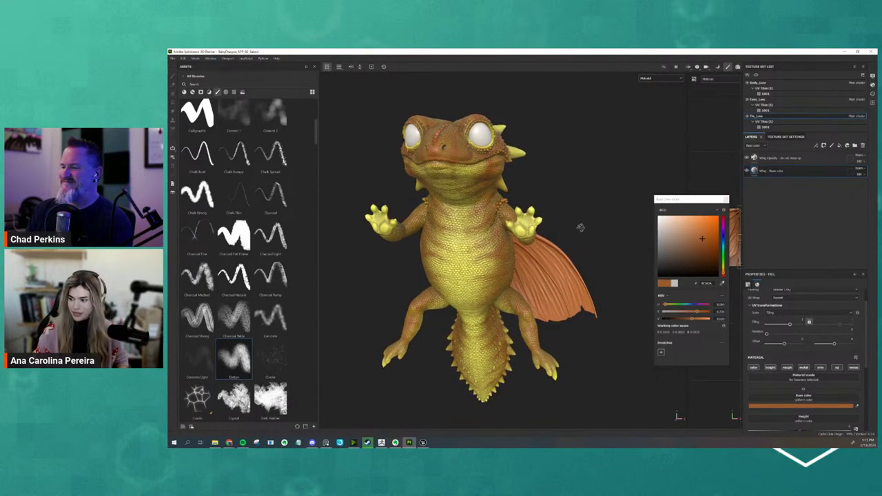
click(714, 246)
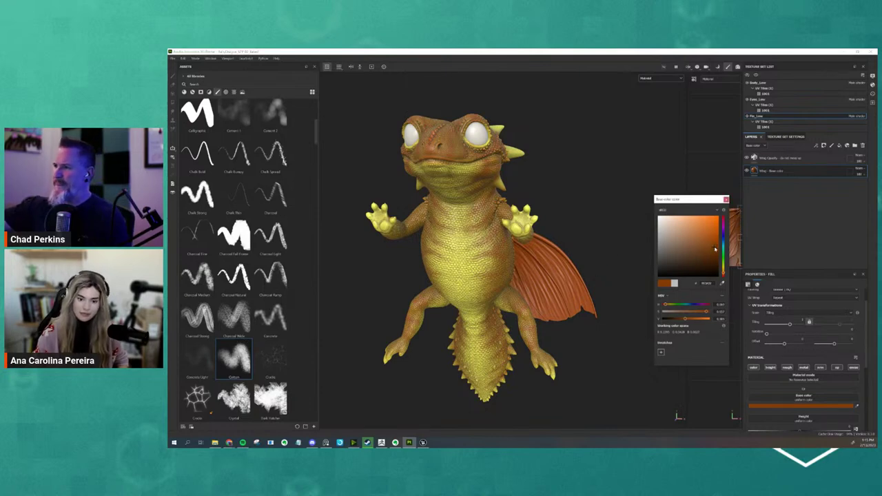
scroll(802, 345, down, 3)
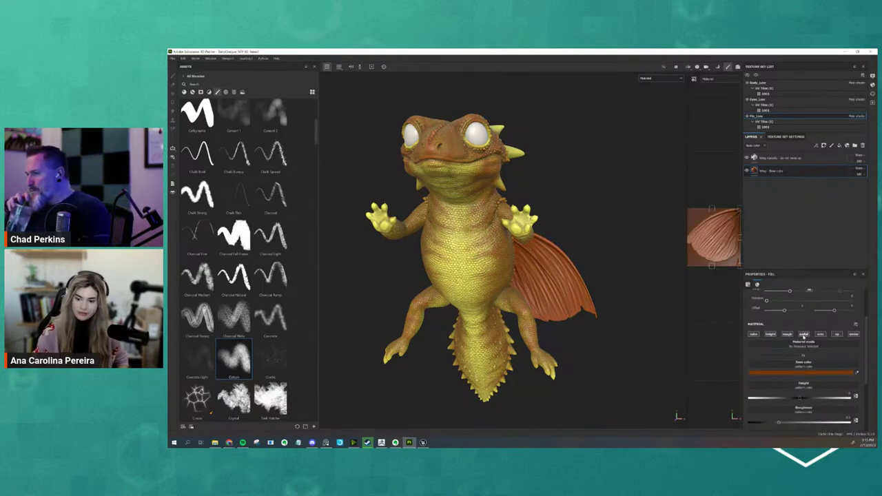
drag(779, 390, 821, 390)
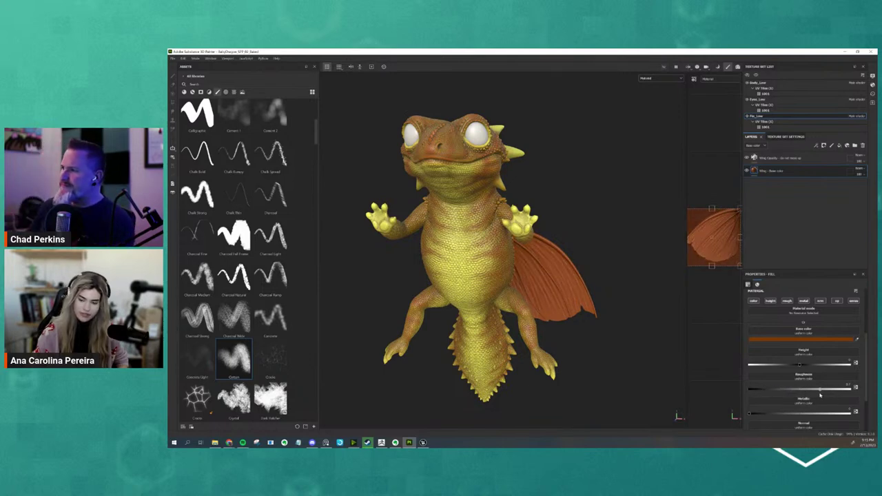
Step: Add a fill layer above the wing base, sample its base color from the yellow belly, and lower the roughness to about 0.2
click(840, 146)
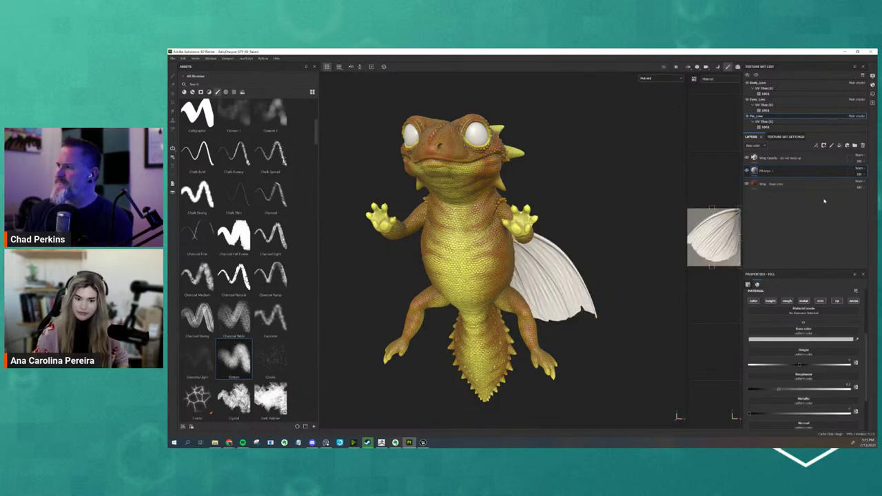
click(796, 339)
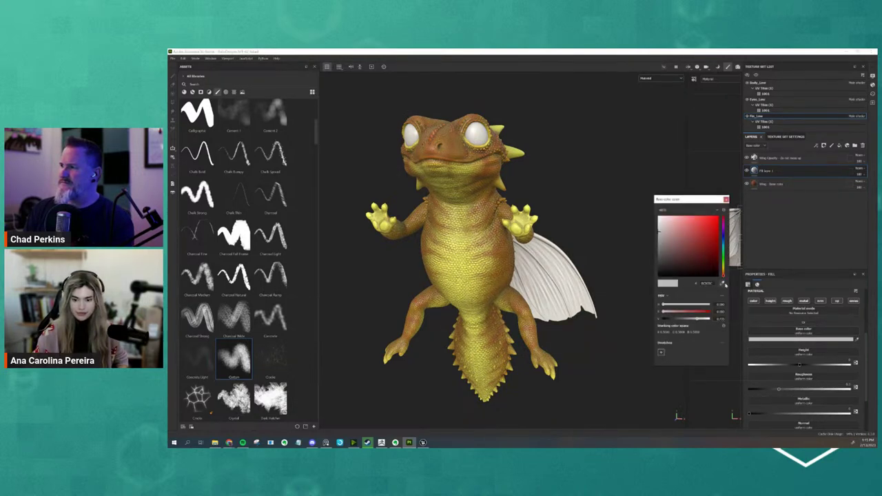
click(721, 282)
click(491, 269)
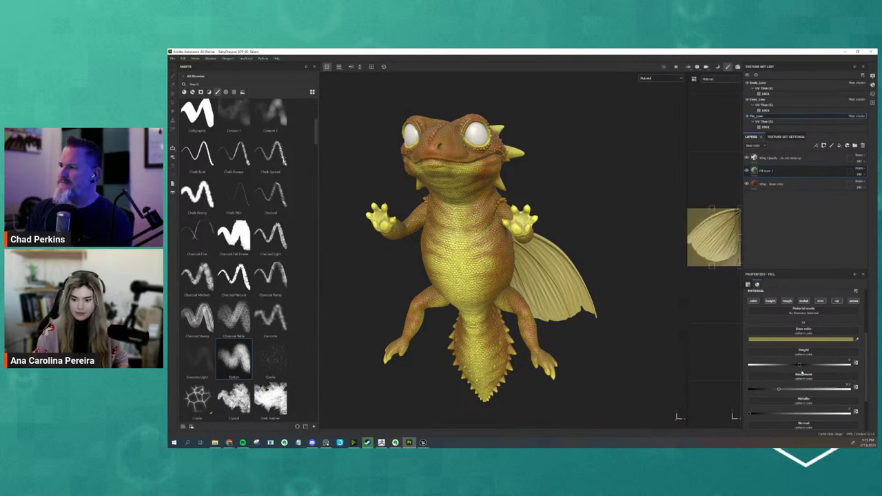
drag(787, 393, 767, 386)
Step: Add an ambient occlusion mask to the yellow wing fill layer
click(822, 172)
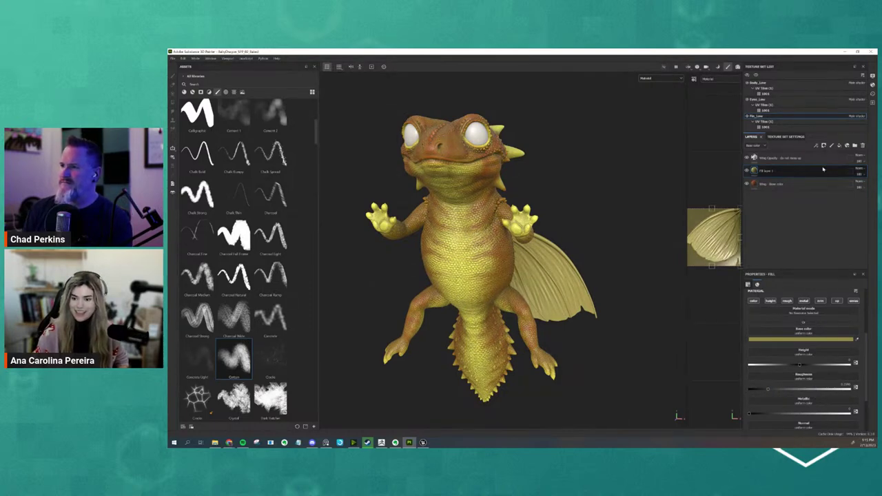
right_click(791, 173)
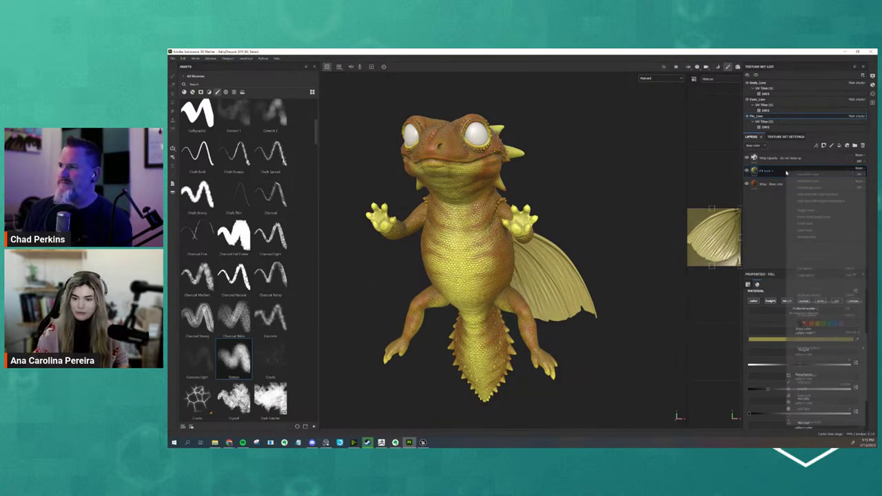
click(827, 191)
click(835, 207)
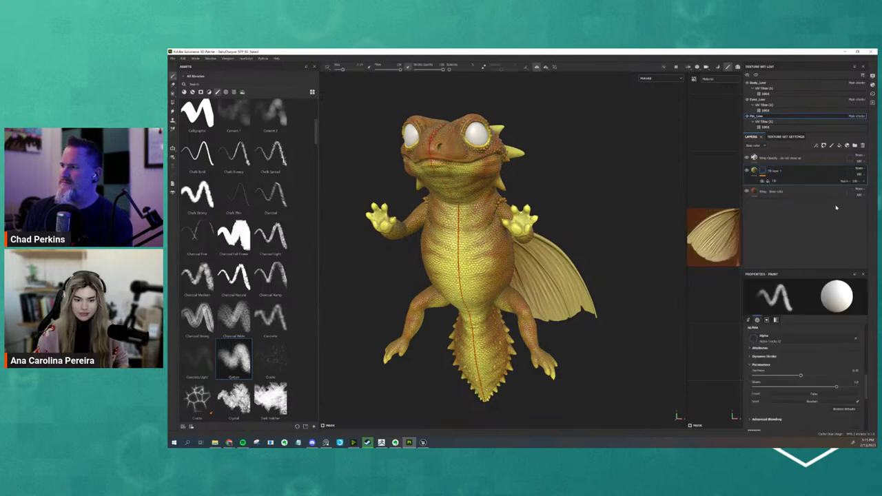
alt+drag(625, 265, 601, 260)
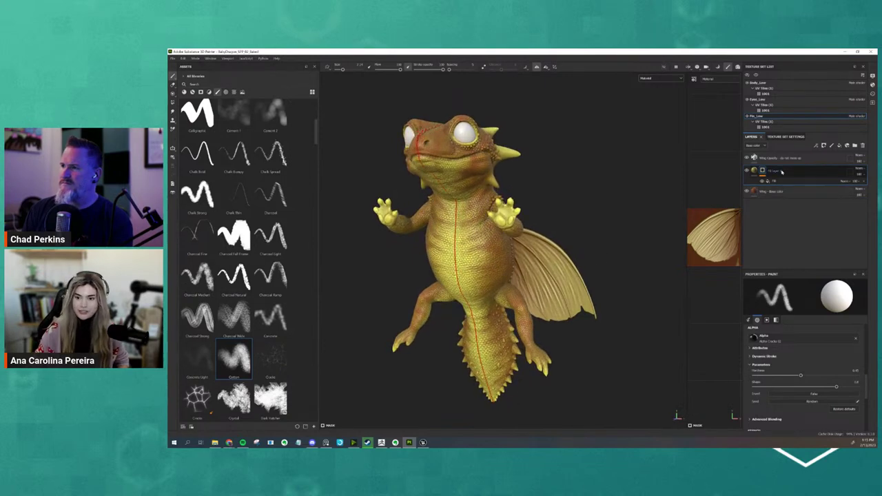
alt+drag(654, 243, 643, 257)
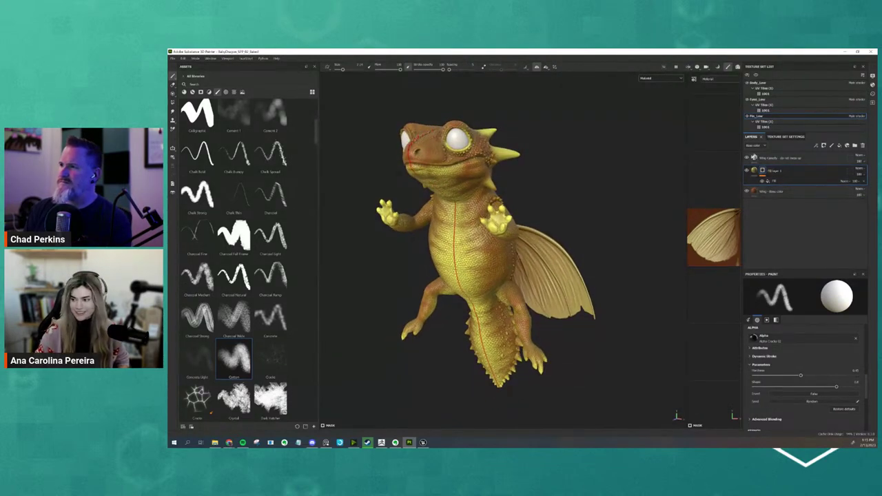
Step: Add a Levels adjustment to the yellow wing layer's mask, raising its black point to about 0.33 and lowering its white point
click(787, 181)
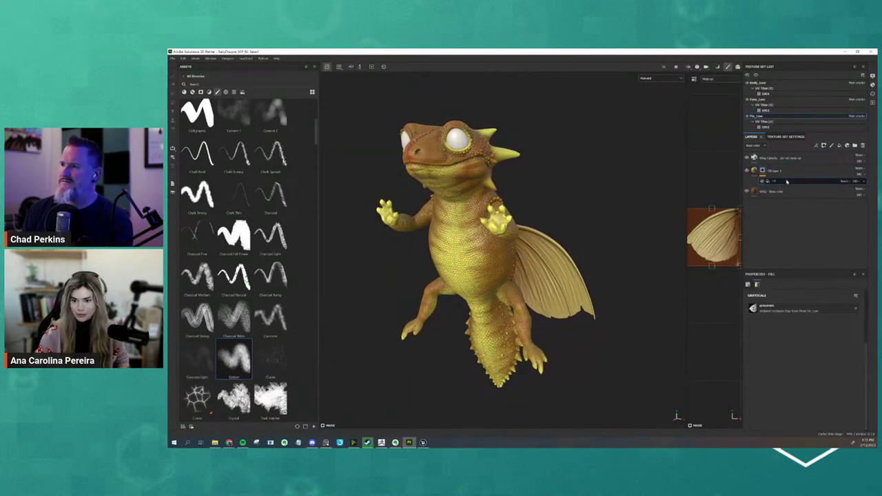
right_click(787, 181)
click(805, 277)
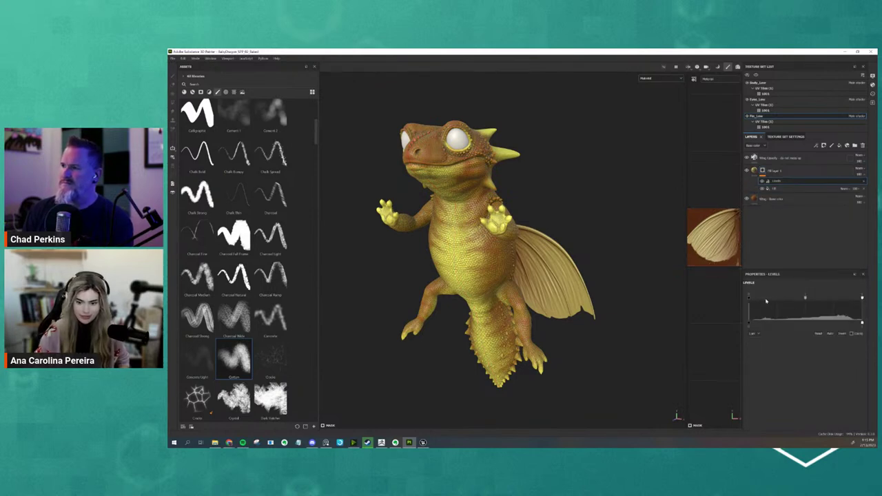
drag(767, 303, 786, 303)
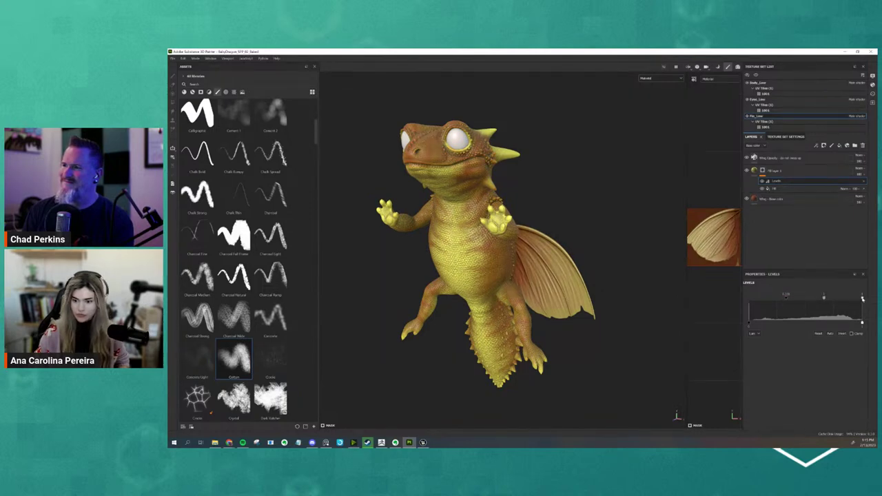
drag(863, 298, 821, 299)
alt+drag(739, 306, 571, 339)
Step: Duplicate the yellow wing fill layer and replace the ambient occlusion map in the copy's mask with the curvature map
click(773, 172)
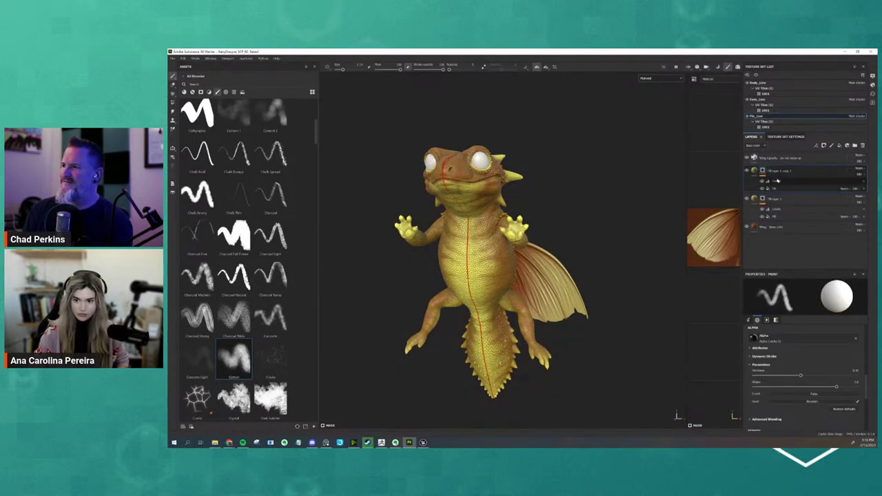
right_click(774, 174)
click(791, 390)
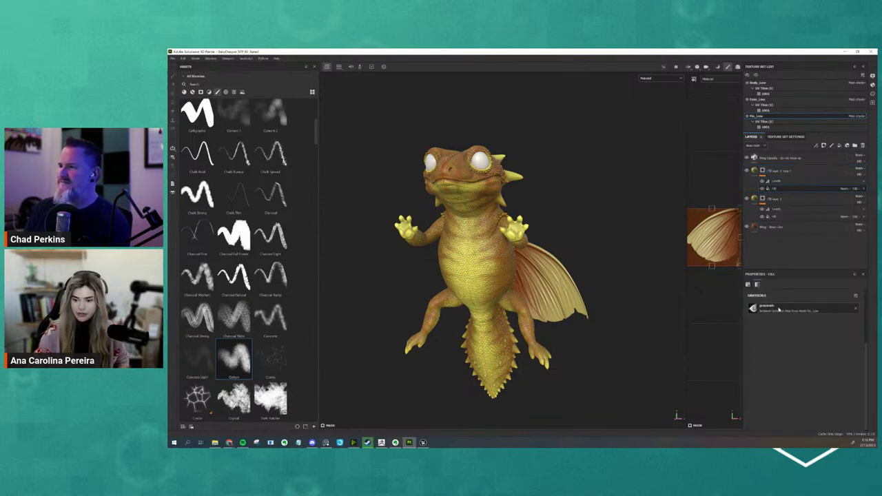
click(779, 311)
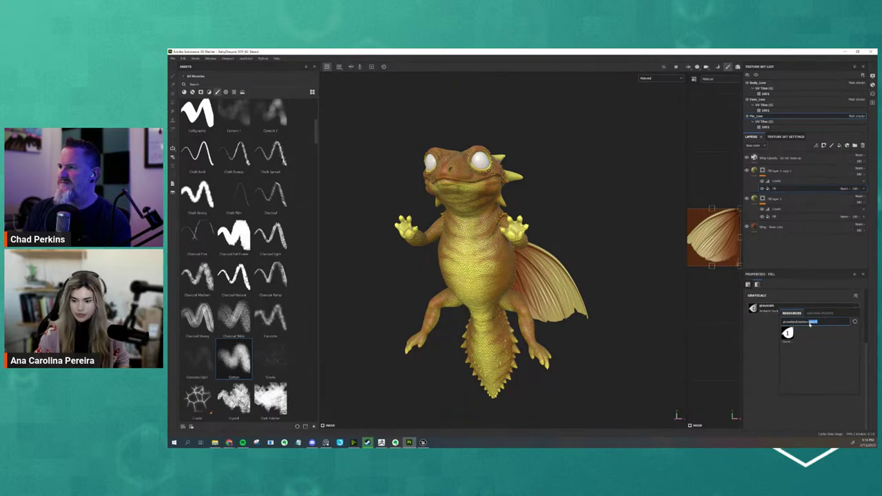
text(curva)
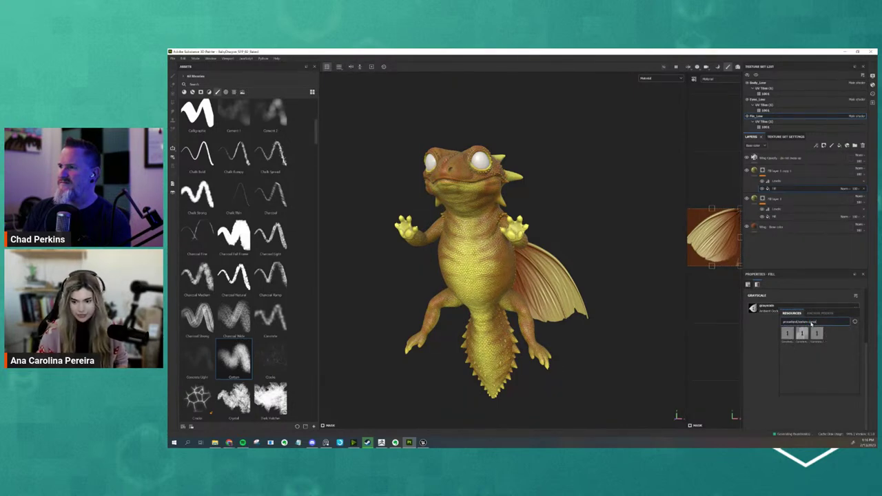
click(817, 334)
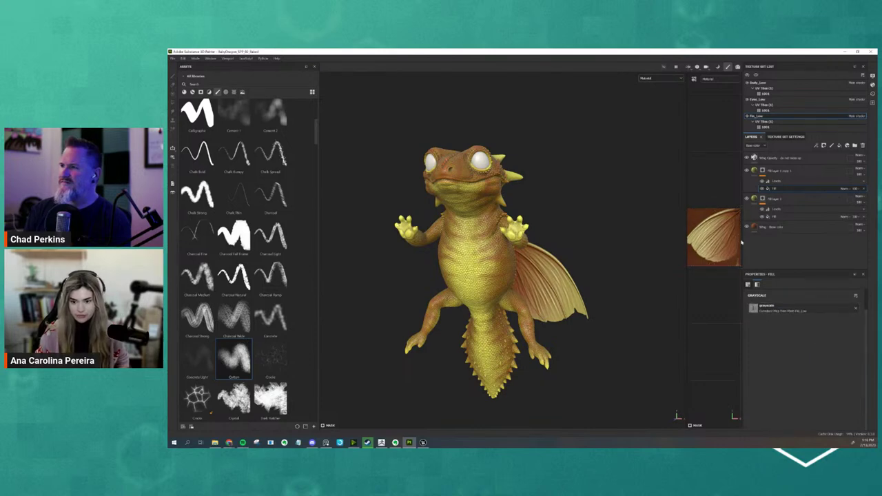
Step: Tighten the copied layer's mask Levels while viewing the mask, isolating the wing veins and edges by raising the black point and lowering the white point
key(c)
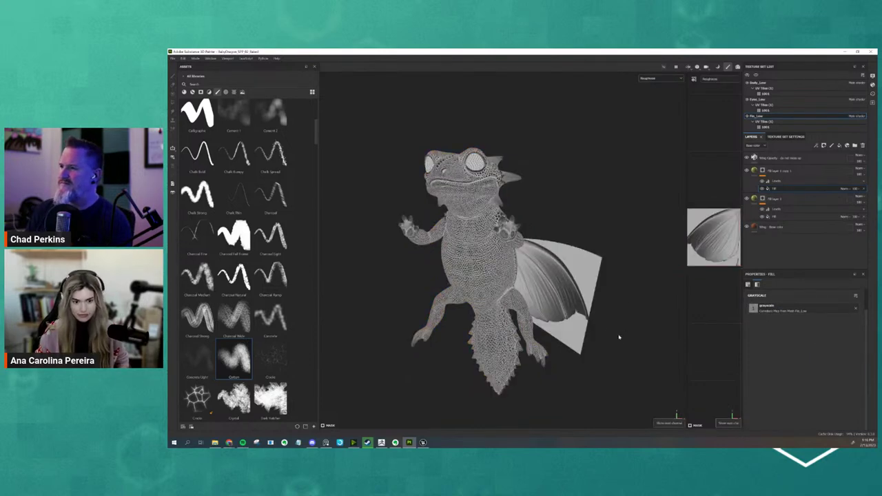
key(c)
key(c)
key(c)
key(c)
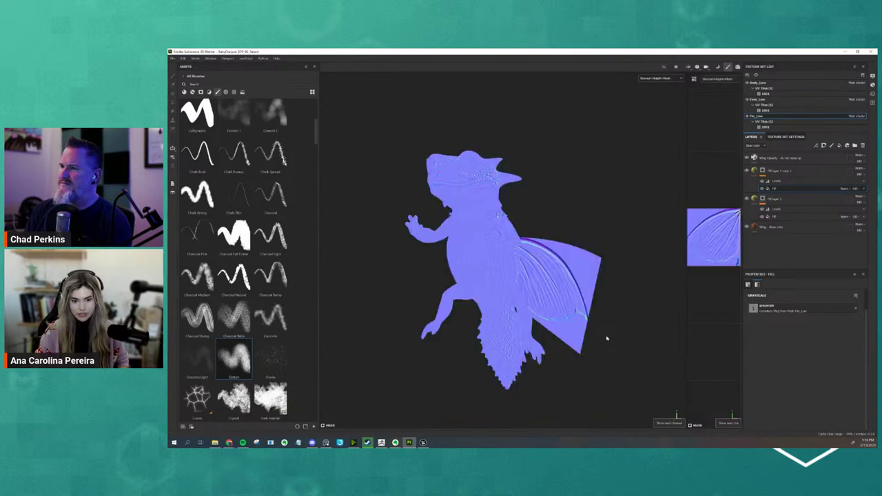
mouse_move(611, 337)
alt+mouse_down()
mouse_move(641, 337)
mouse_move(611, 329)
mouse_move(623, 347)
mouse_move(607, 345)
alt+mouse_up()
scroll(617, 352, up, 4)
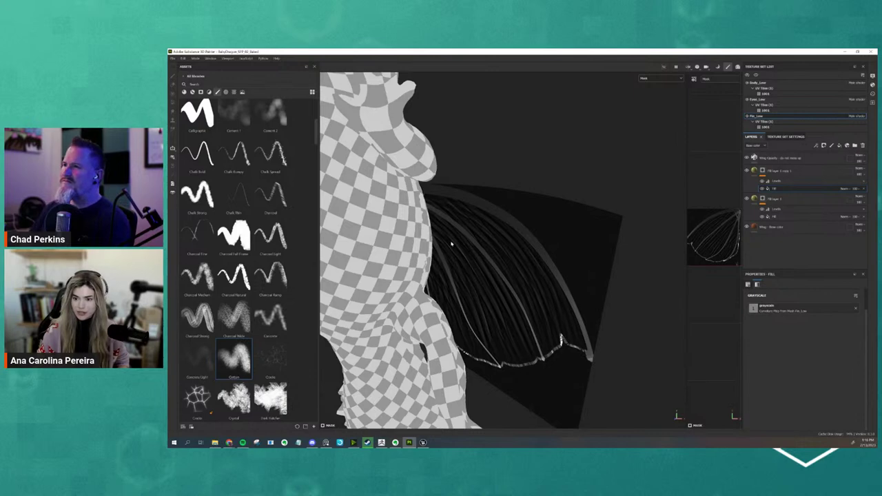
click(781, 183)
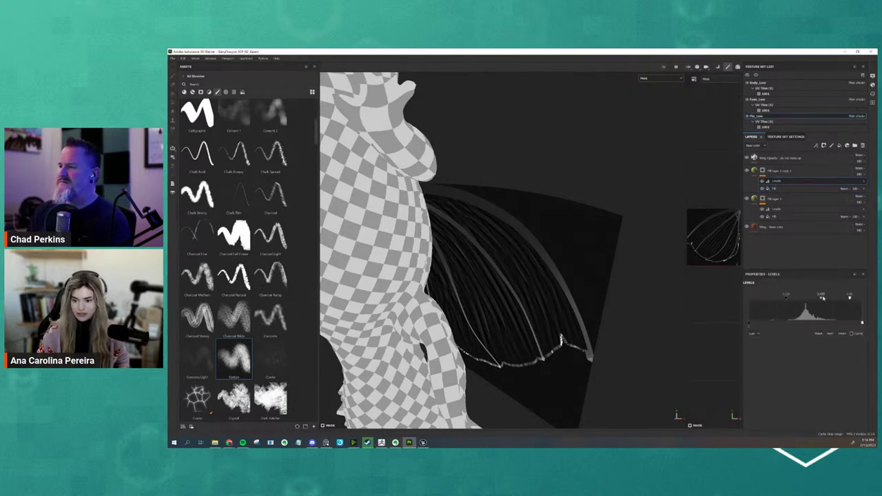
drag(850, 298, 821, 301)
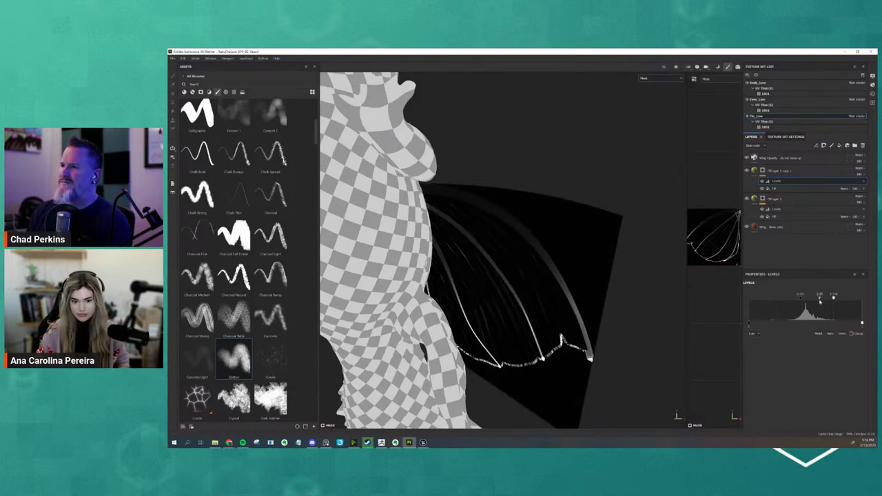
Step: Return to the material view and set the curvature-masked wing layer's base color to a bright, saturated blue
click(782, 174)
click(754, 170)
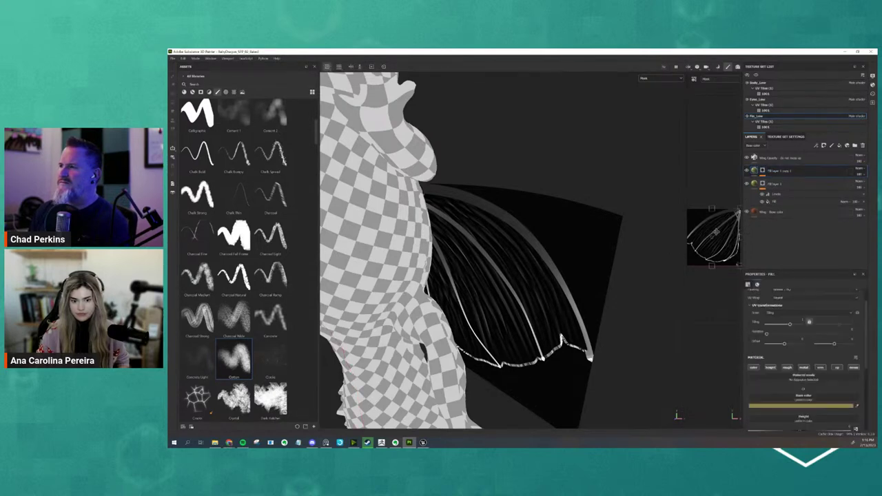
key(m)
scroll(625, 277, down, 3)
alt+drag(625, 278, 509, 265)
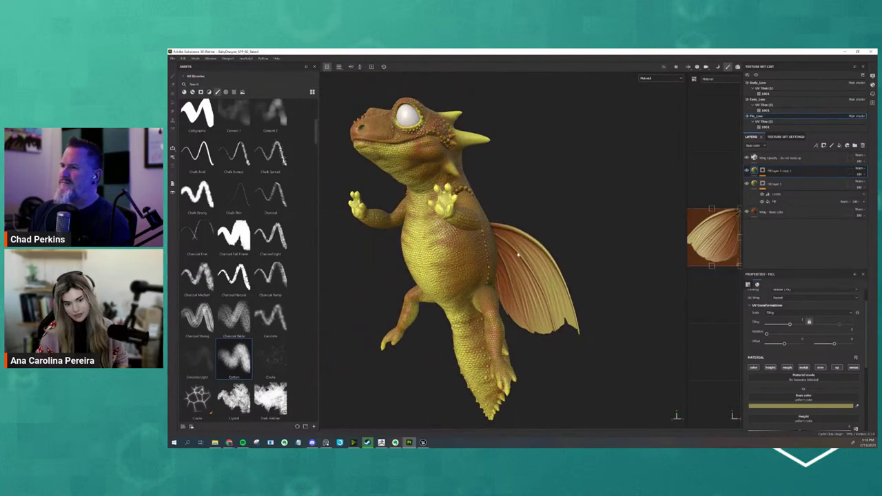
mouse_move(587, 274)
alt+mouse_down()
mouse_move(625, 278)
mouse_move(583, 274)
alt+mouse_up()
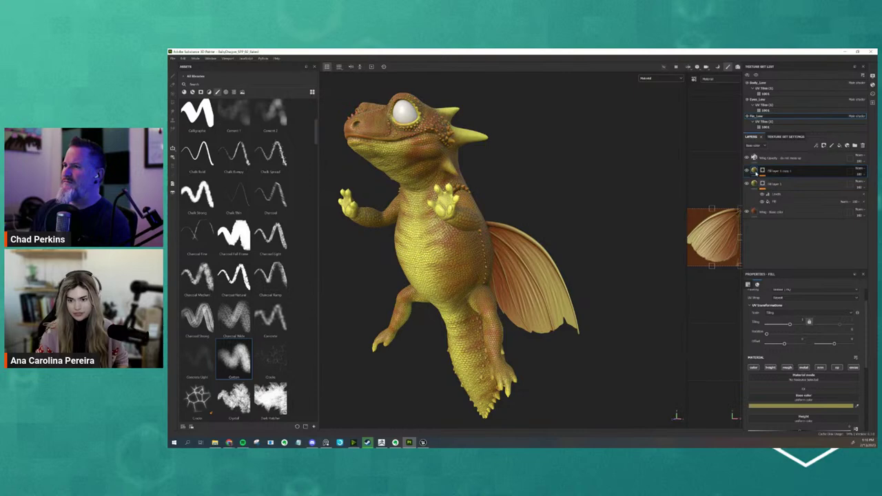
click(806, 408)
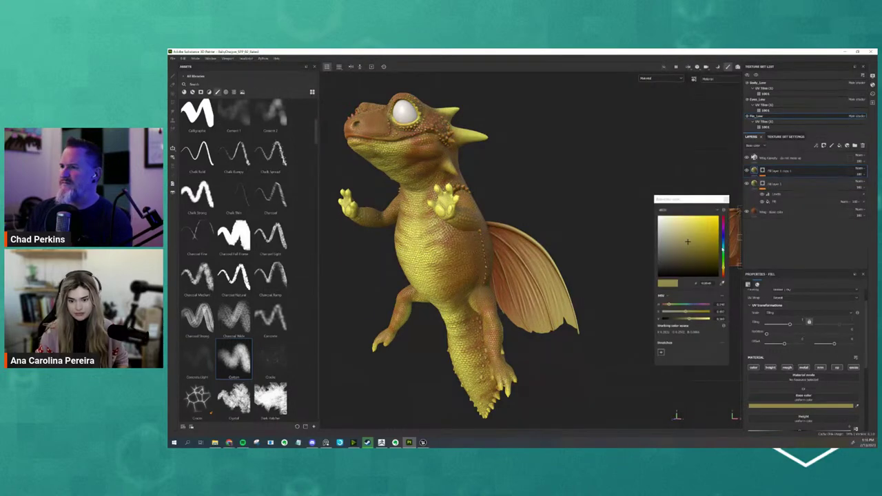
click(723, 249)
mouse_move(704, 244)
mouse_down()
mouse_move(713, 254)
mouse_move(714, 221)
mouse_move(705, 219)
mouse_up()
drag(722, 248, 720, 221)
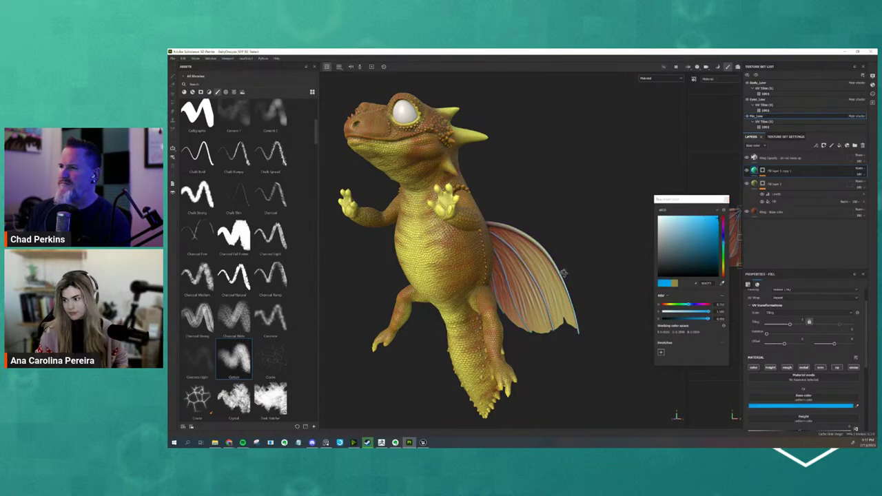
alt+drag(605, 282, 557, 247)
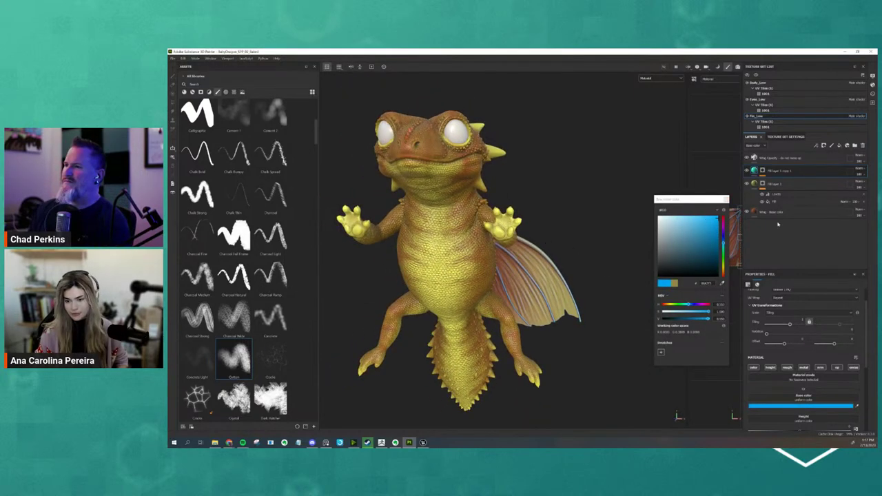
click(726, 199)
Step: Duplicate the yellow ambient occlusion wing layer, hide the original, and give the copy a medium green base color
click(756, 184)
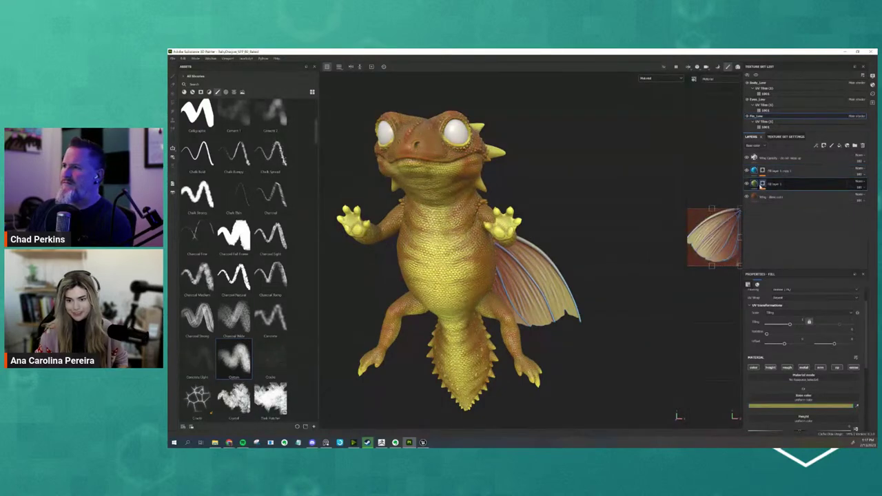
alt+drag(658, 303, 638, 305)
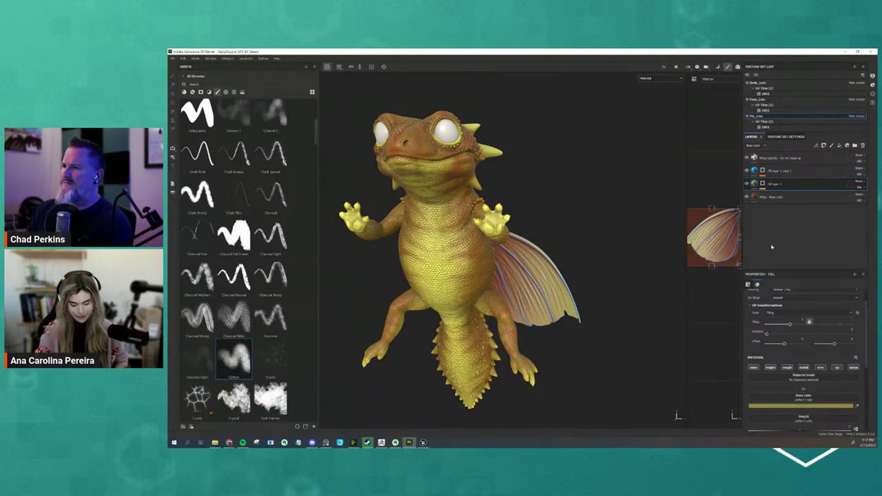
key(ctrl+d)
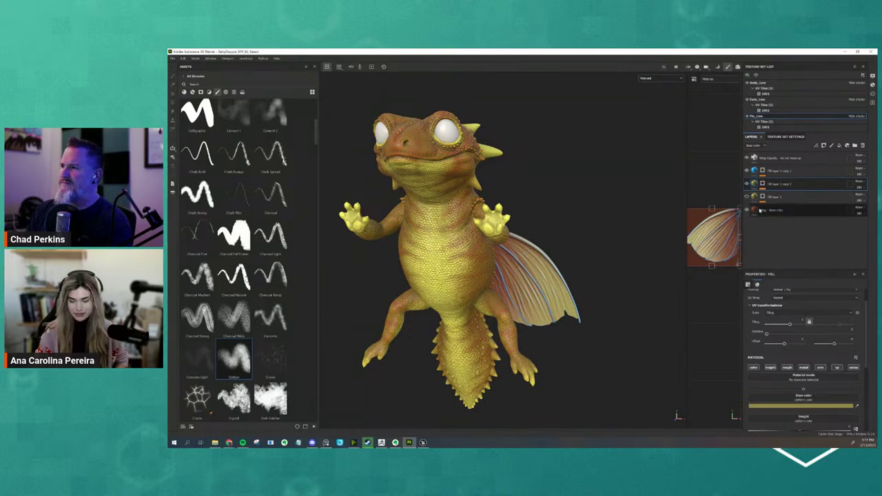
click(801, 406)
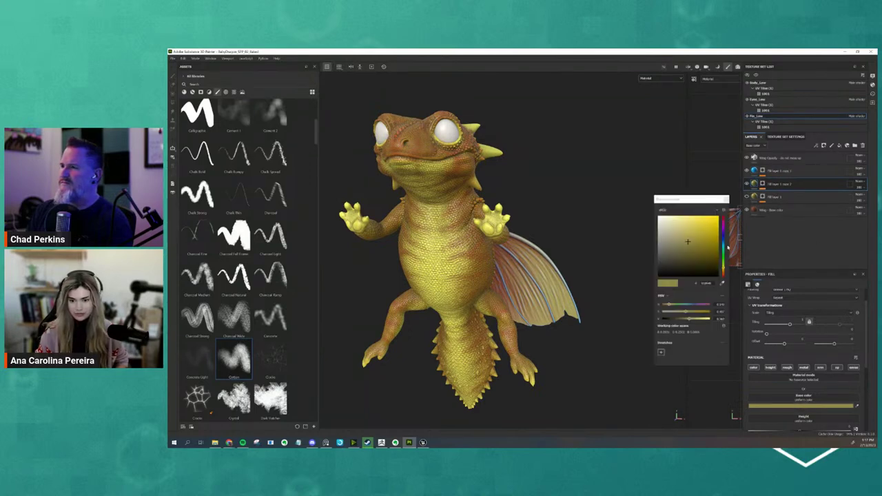
click(725, 256)
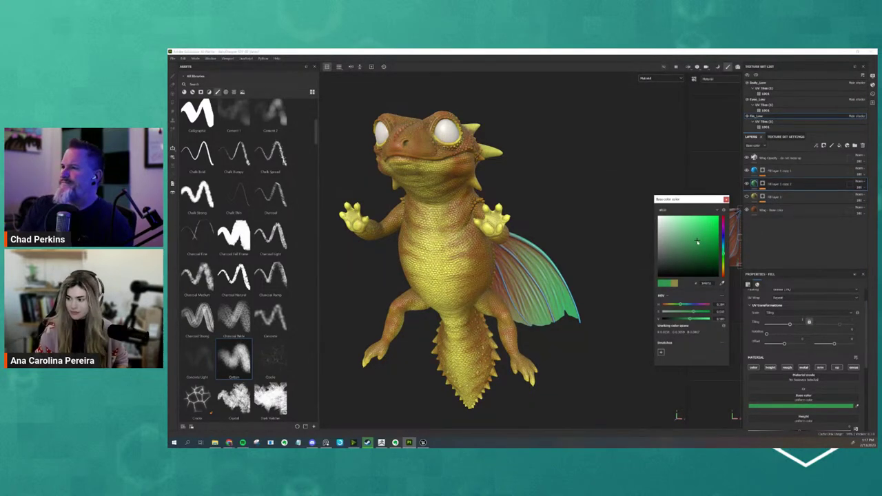
click(786, 351)
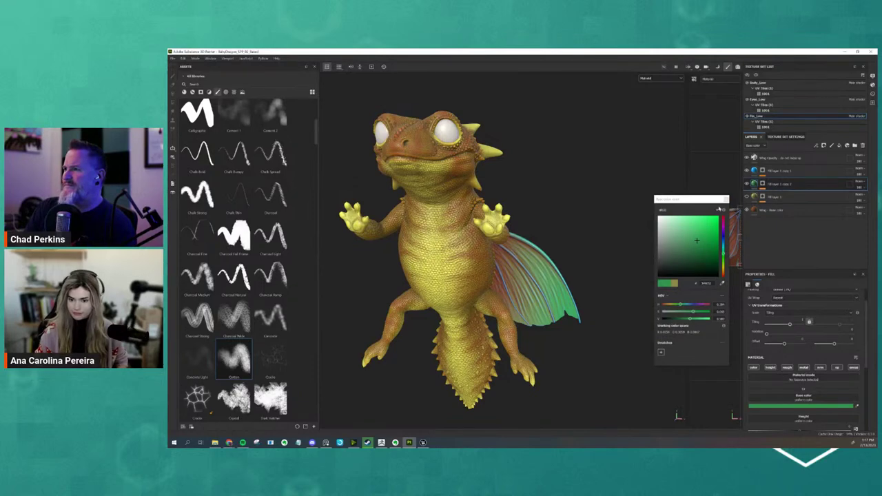
click(725, 200)
Step: Examine the green and blue wing colors against the dragon's body from different angles and distances
alt+right_drag(668, 257, 497, 168)
alt+drag(497, 167, 563, 240)
alt+right_drag(562, 240, 606, 319)
alt+drag(606, 319, 574, 278)
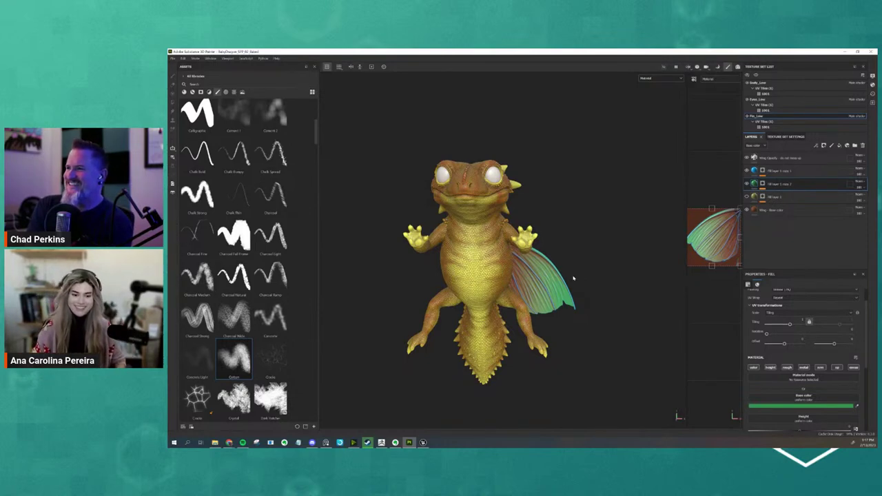
alt+drag(574, 279, 552, 278)
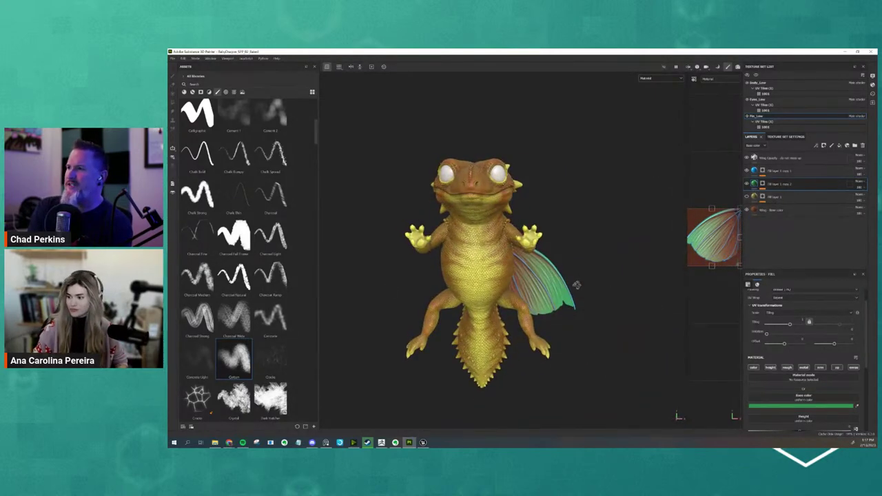
scroll(572, 297, up, 3)
scroll(572, 296, up, 2)
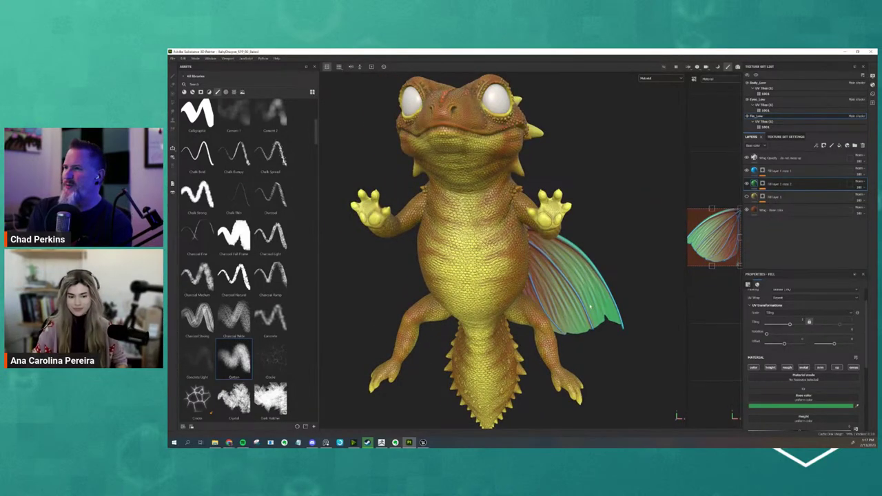
scroll(591, 307, down, 3)
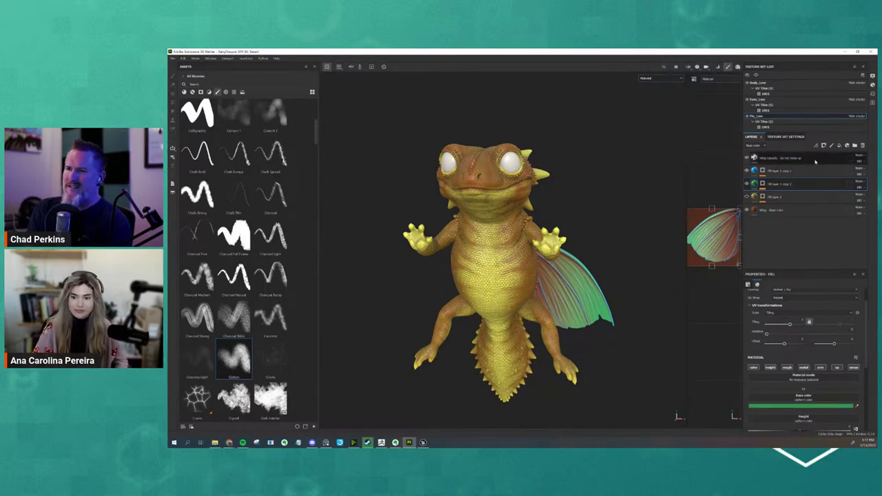
Step: Add a new fill layer and place it directly beneath the wing opacity layer
click(786, 159)
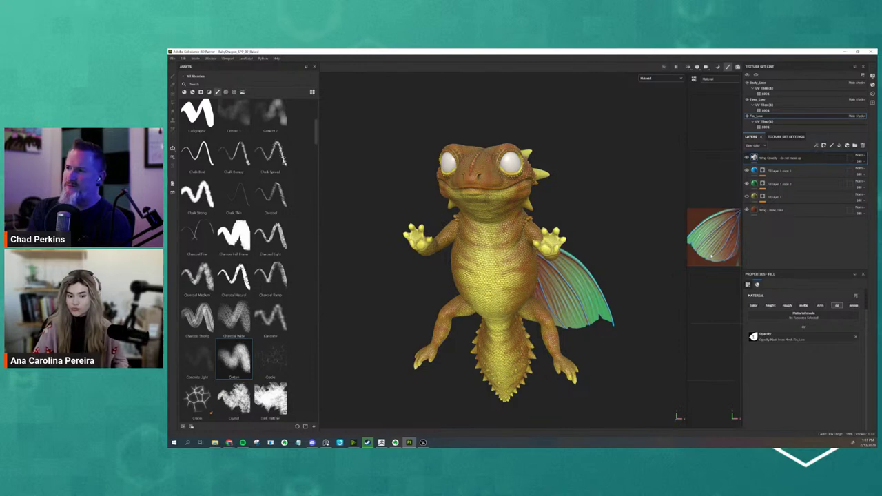
alt+drag(662, 276, 623, 281)
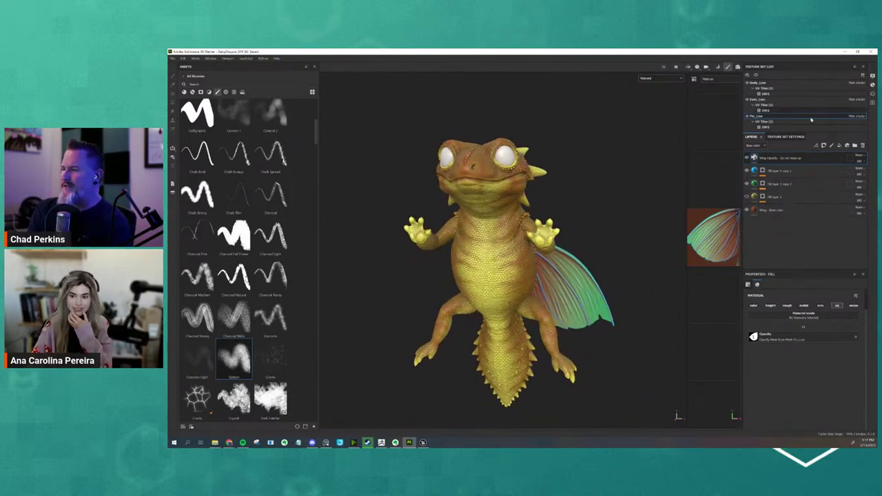
click(839, 146)
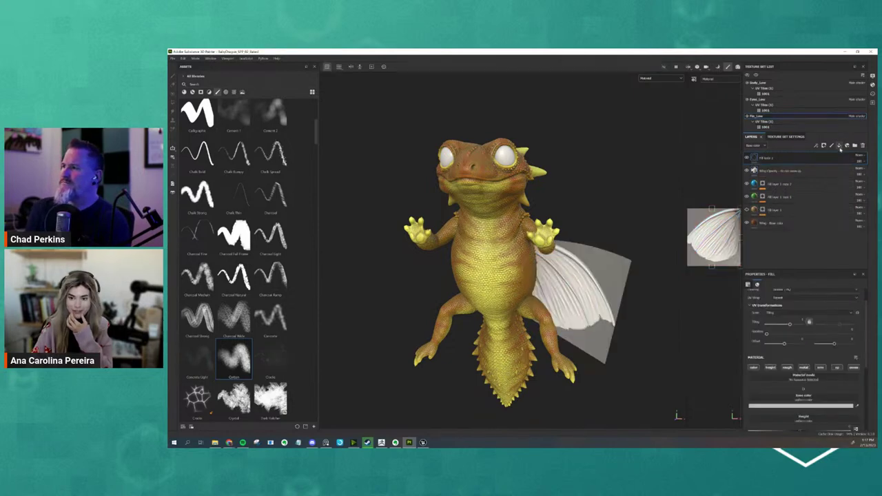
drag(827, 158, 792, 181)
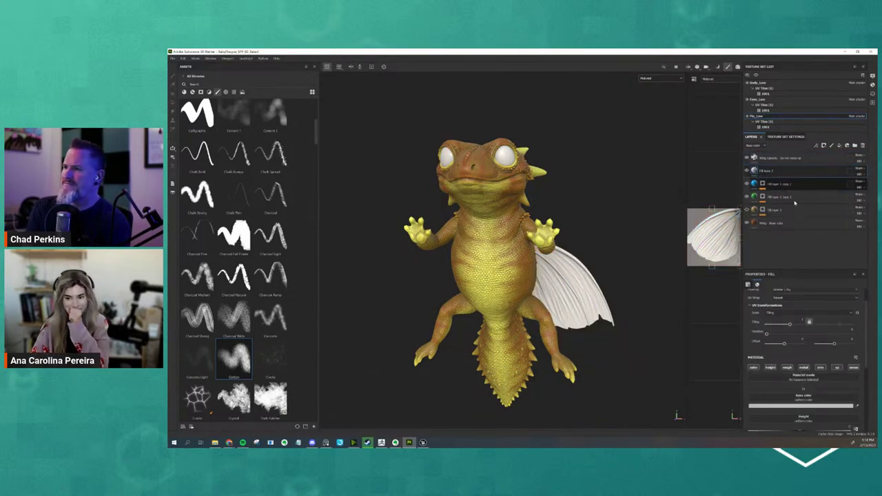
Step: Restrict the new wing fill layer to the opacity channel, disabling color, height, roughness, metallic and normal
click(754, 367)
click(770, 367)
click(787, 367)
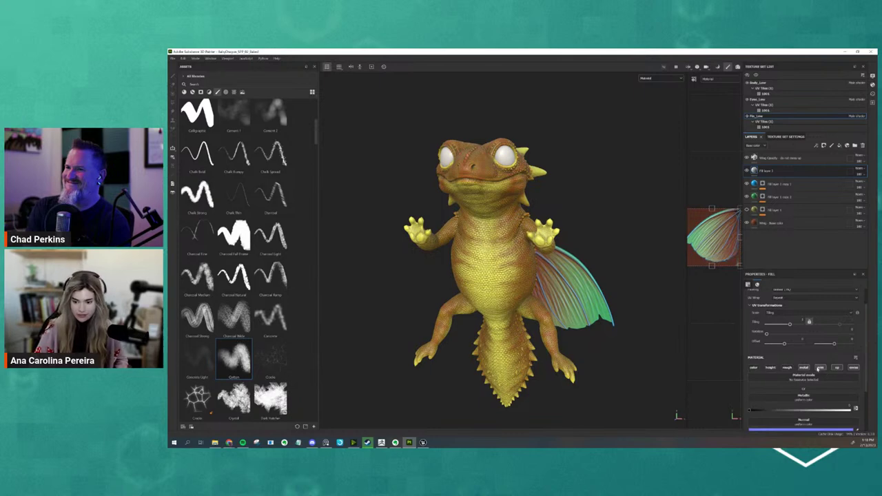
click(804, 367)
click(820, 368)
click(838, 368)
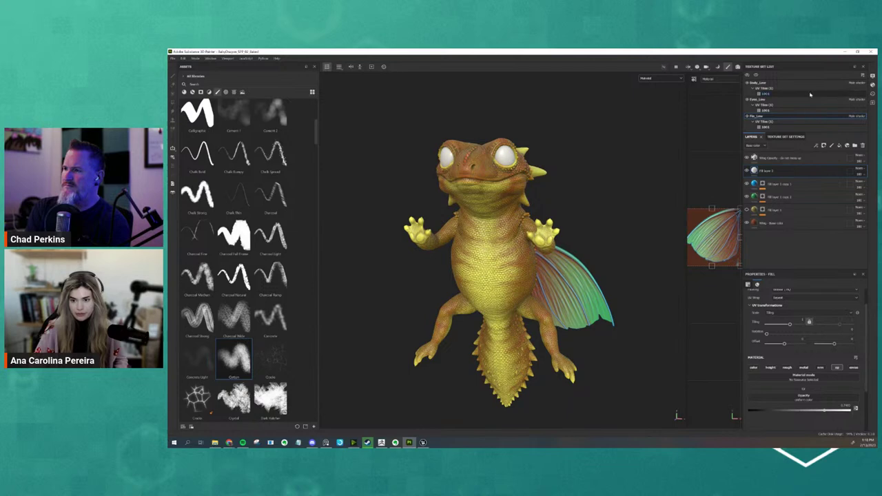
Step: Raise the new fill layer's opacity value while it sits on top, then move the wing opacity layer back above it
drag(772, 170, 782, 157)
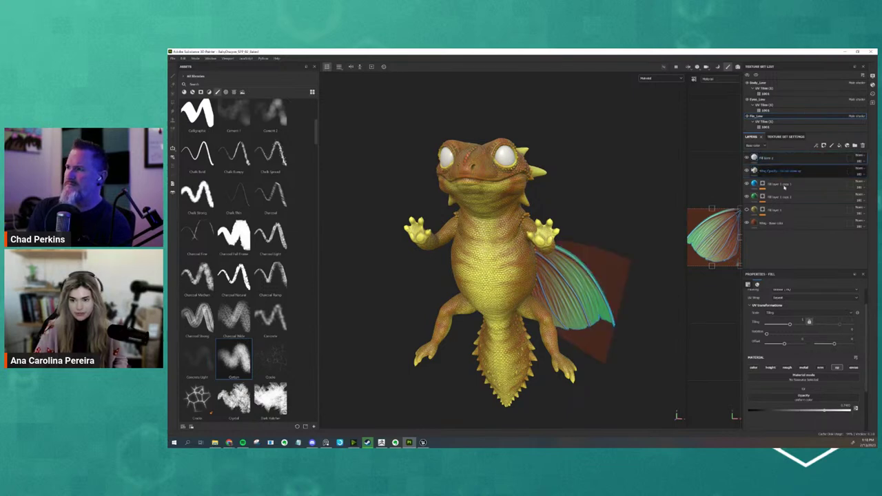
drag(824, 411, 852, 413)
drag(801, 174, 786, 160)
Step: Set the wing opacity layer's blending mode to Multiply and select the opacity fill layer beneath it
click(857, 158)
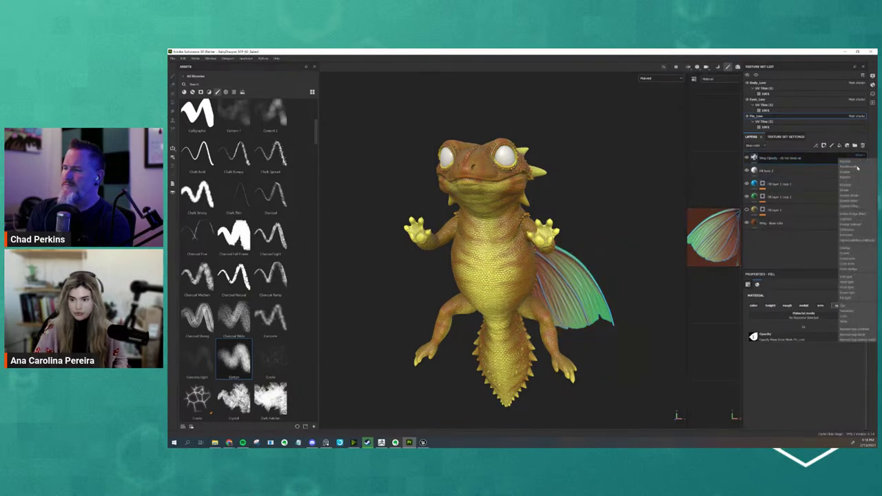
click(852, 184)
click(796, 173)
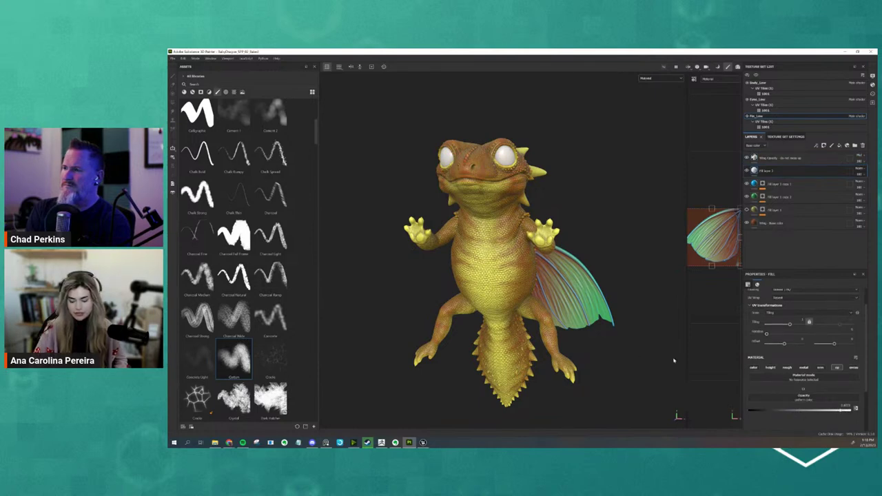
Step: Examine the wing's translucency under rotated lighting, inspecting its opacity channel on its own before returning to the material view
shift+right_drag(674, 361, 616, 333)
scroll(617, 333, up, 3)
alt+middle_drag(605, 342, 609, 316)
shift+right_drag(602, 324, 658, 307)
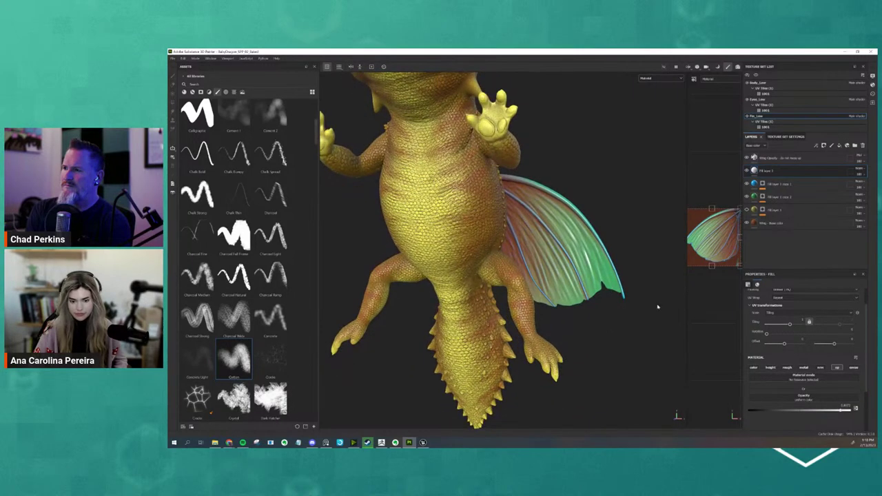
key(c)
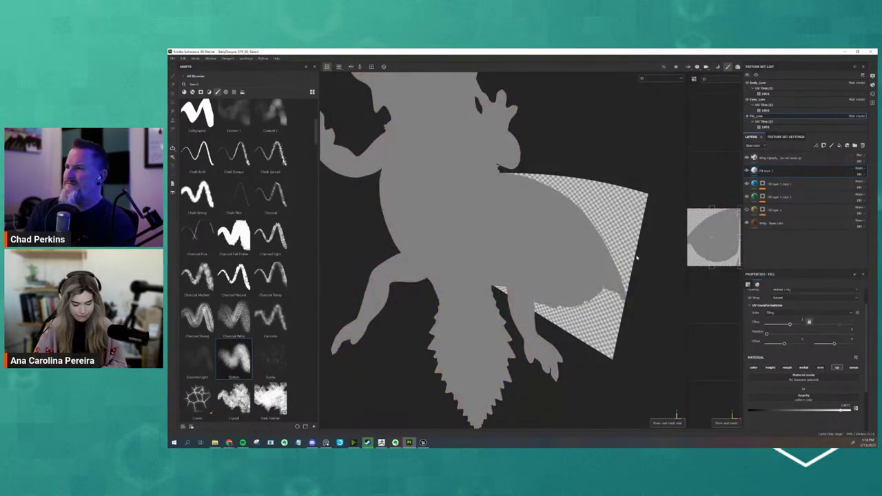
key(m)
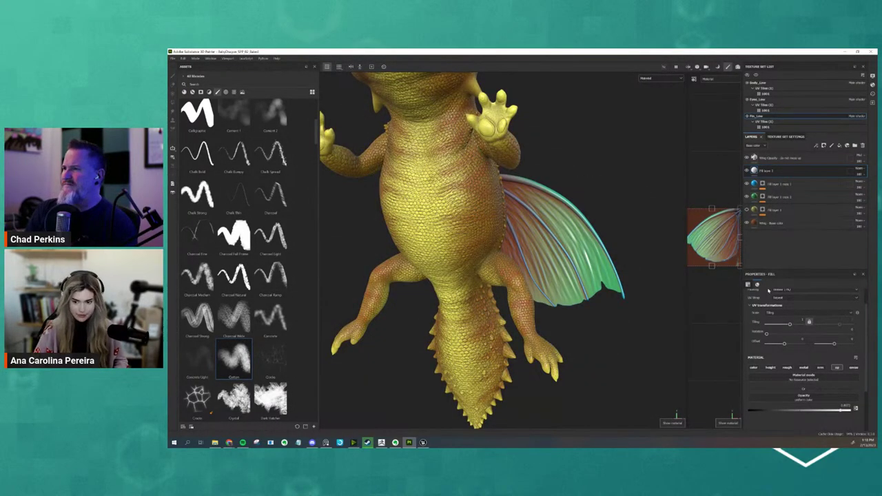
Step: Raise the opacity fill layer's value to 1 and move the layer above the wing opacity layer
click(786, 171)
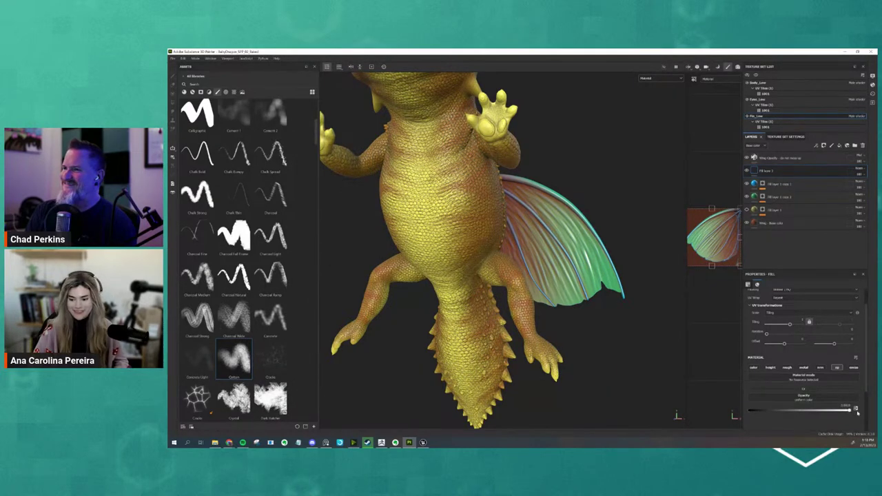
key(f)
scroll(470, 226, up, 4)
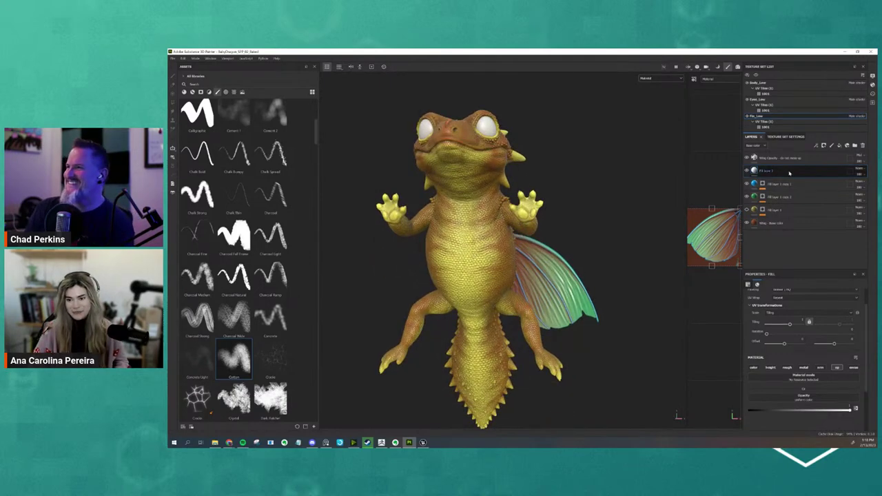
drag(790, 173, 788, 155)
alt+drag(650, 251, 622, 259)
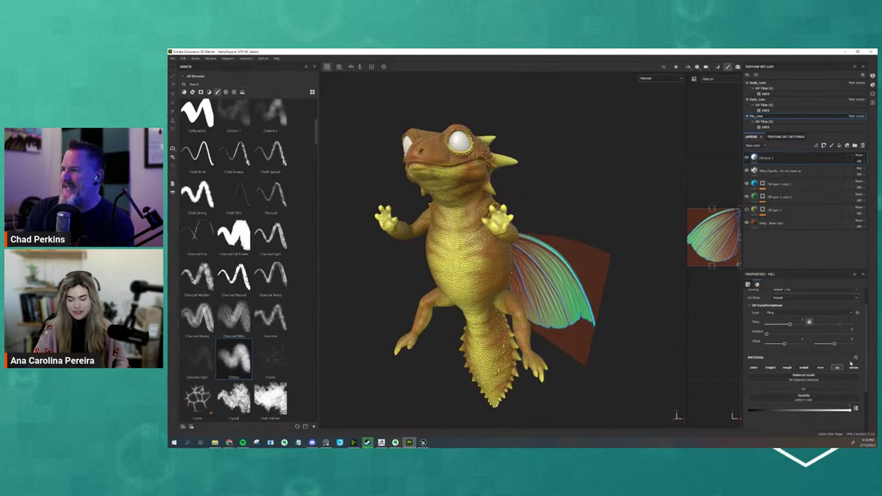
Step: Try a reduced opacity value on the top fill layer, then set its blending mode to Multiply and its opacity to 1
drag(850, 410, 782, 412)
click(860, 156)
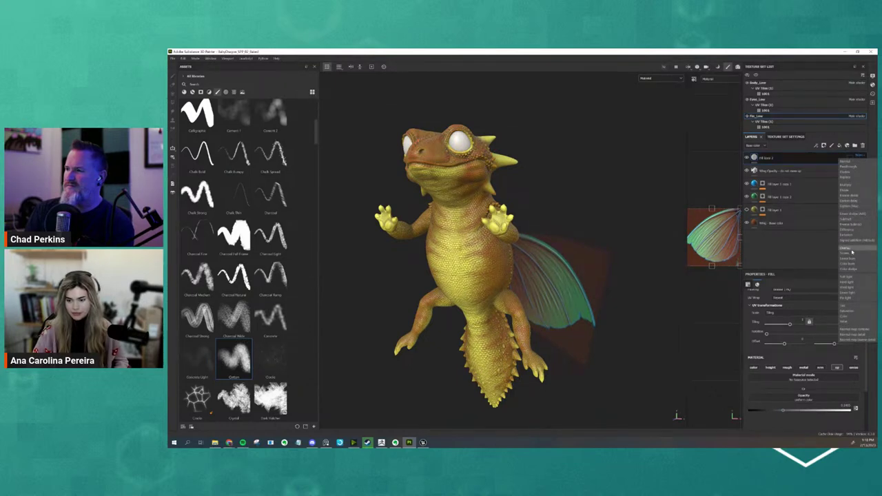
click(851, 254)
click(860, 156)
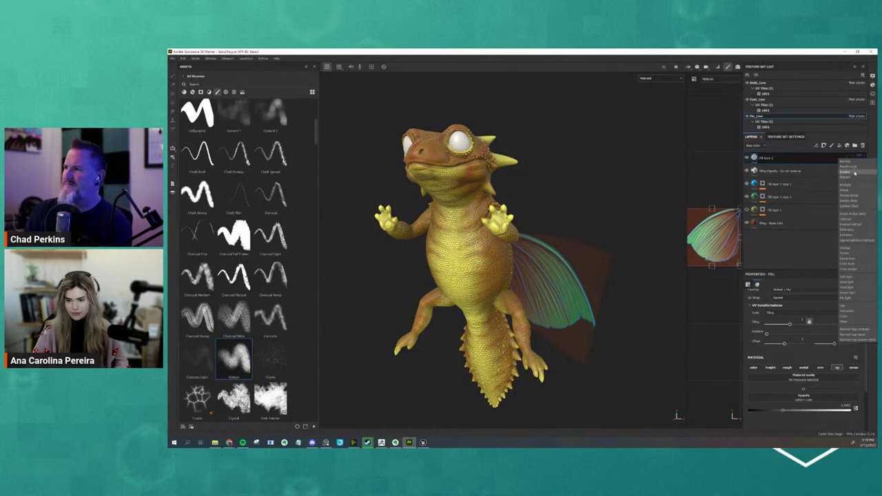
click(849, 160)
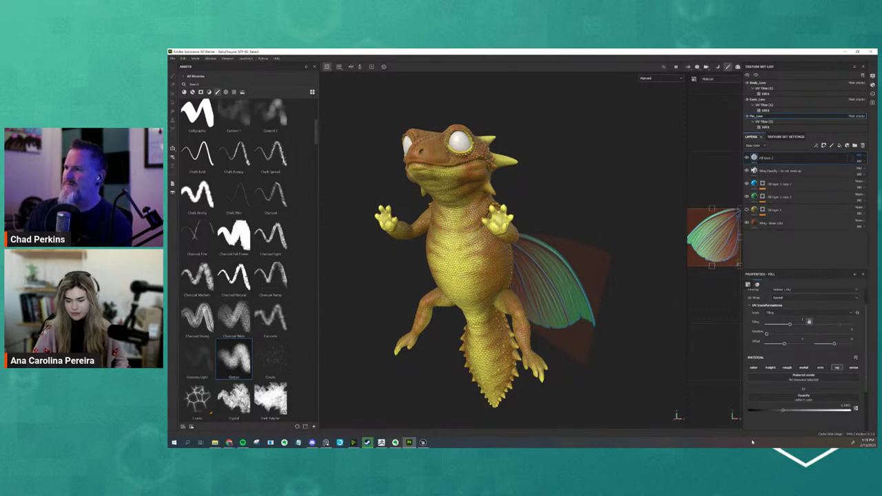
drag(791, 408, 864, 414)
alt+drag(618, 374, 630, 367)
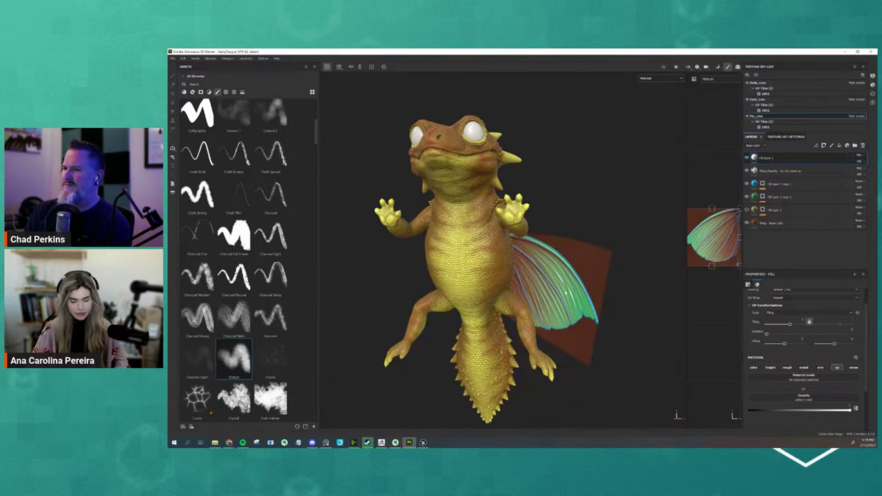
Step: Choose the Calligraphic brush and add a black mask to the top opacity fill layer
key(b)
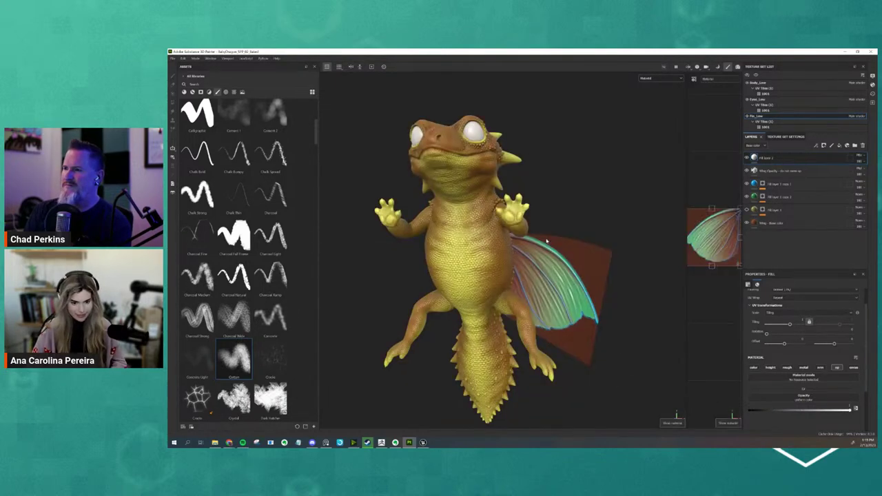
key(m)
click(197, 119)
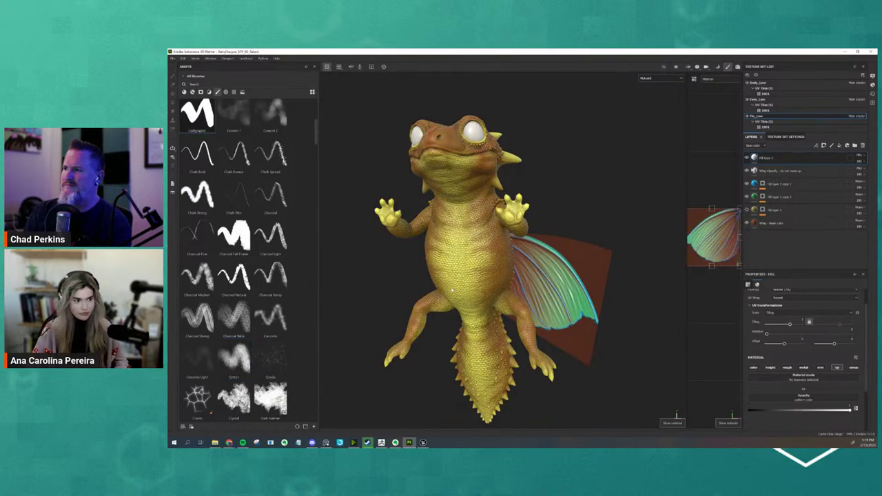
mouse_move(764, 411)
mouse_down()
mouse_move(749, 413)
mouse_move(851, 412)
mouse_up()
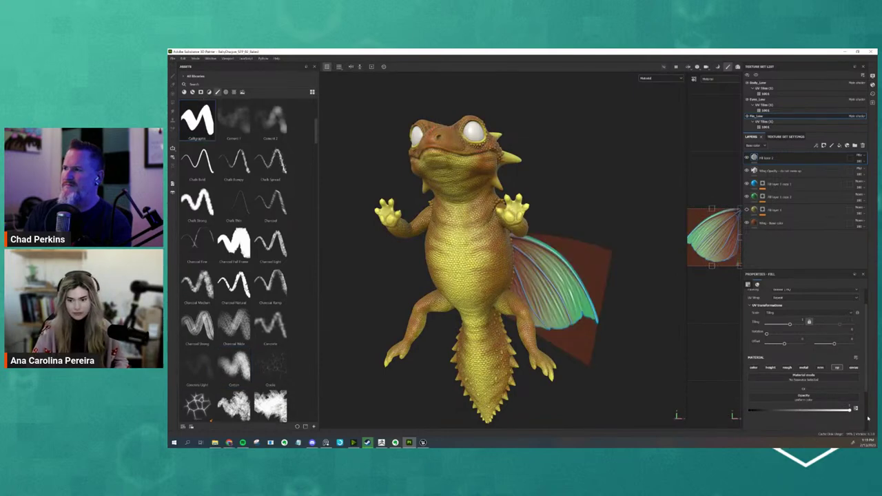
right_click(775, 160)
right_click(775, 160)
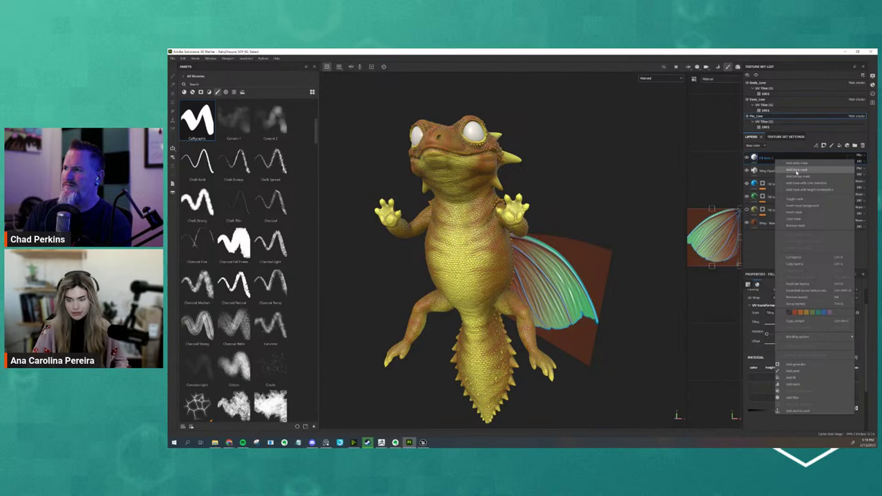
click(789, 172)
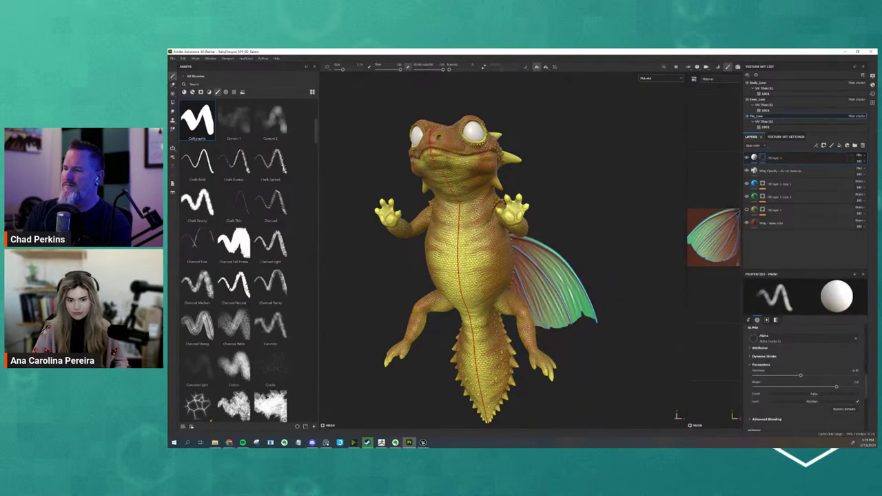
Step: Select the top fill layer's mask and set the brush's grayscale value to 0
click(764, 159)
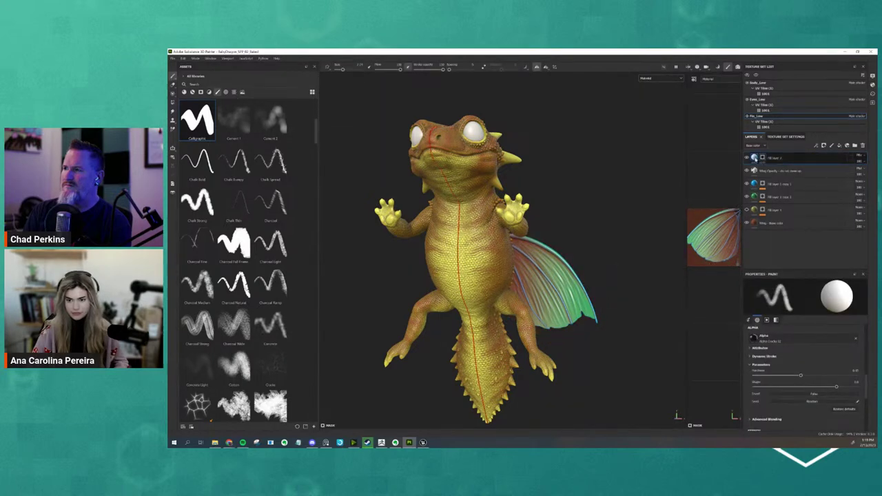
double_click(781, 171)
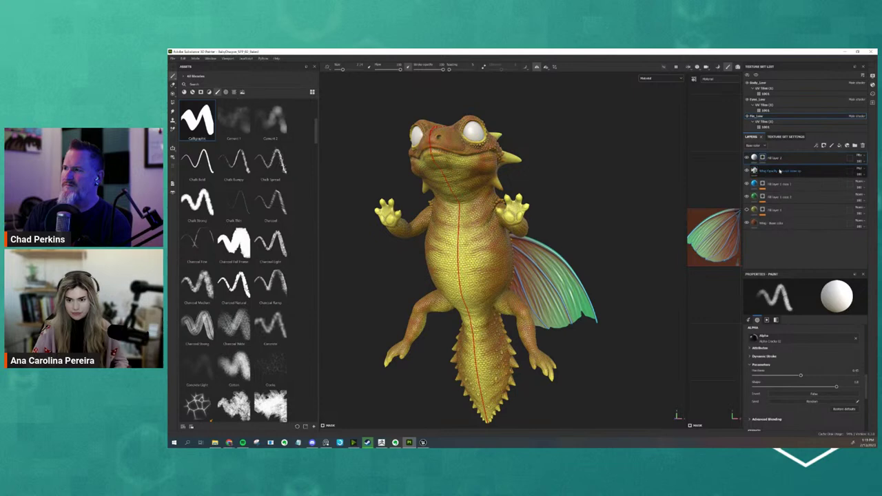
click(755, 158)
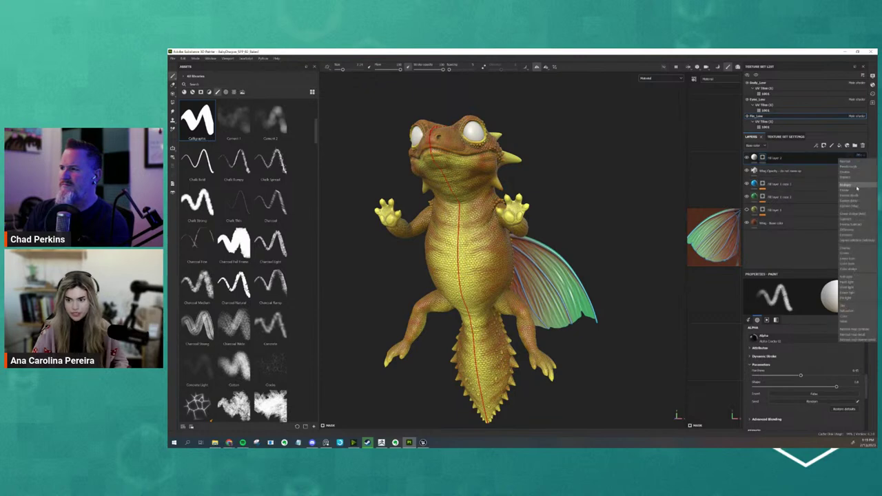
click(763, 159)
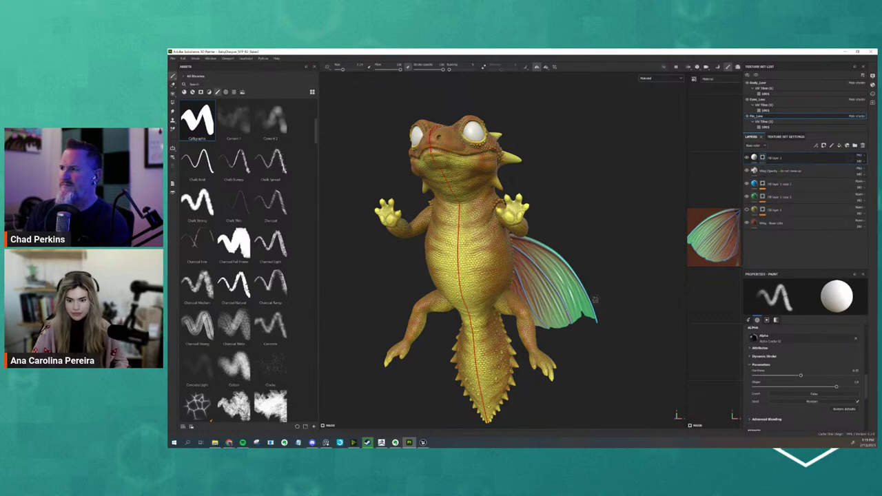
click(767, 320)
drag(814, 391, 742, 391)
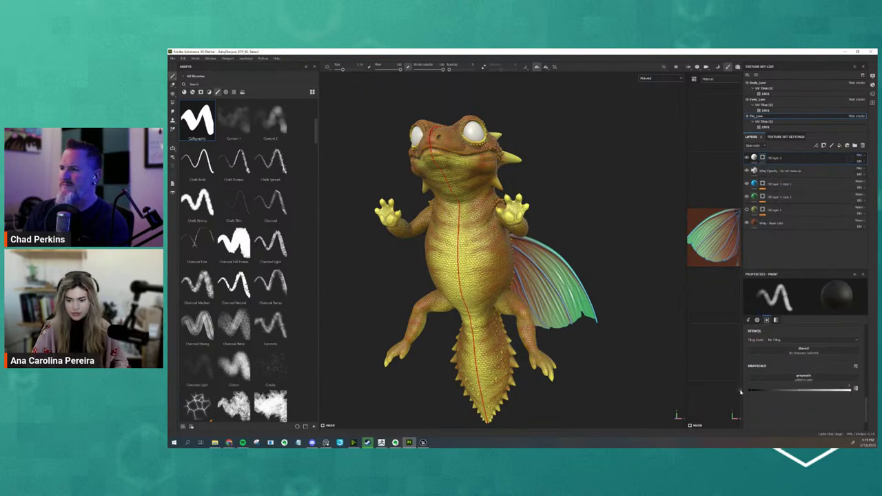
scroll(584, 272, up, 3)
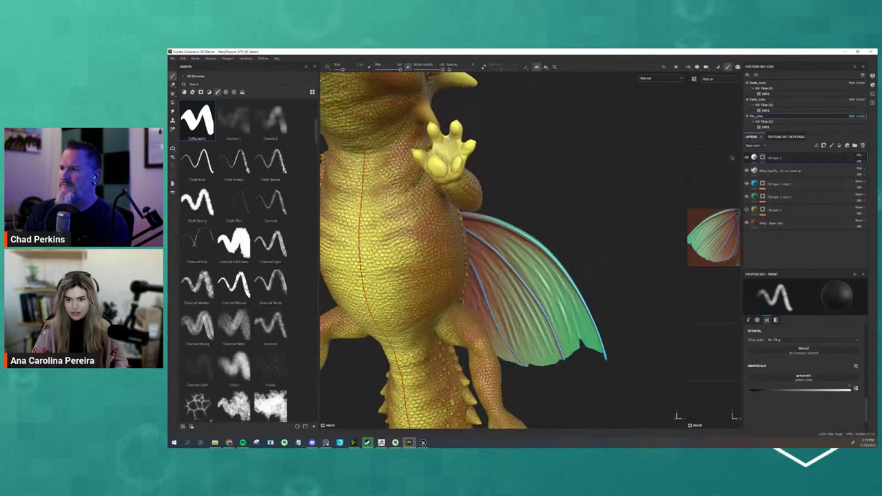
Step: Set the masked fill layer's opacity value to 0 and check the effect on the wing
click(754, 157)
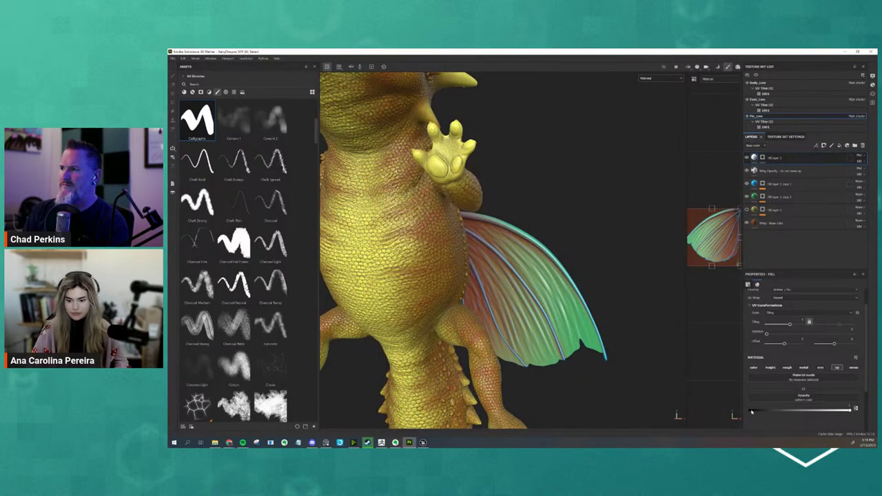
drag(751, 412, 736, 413)
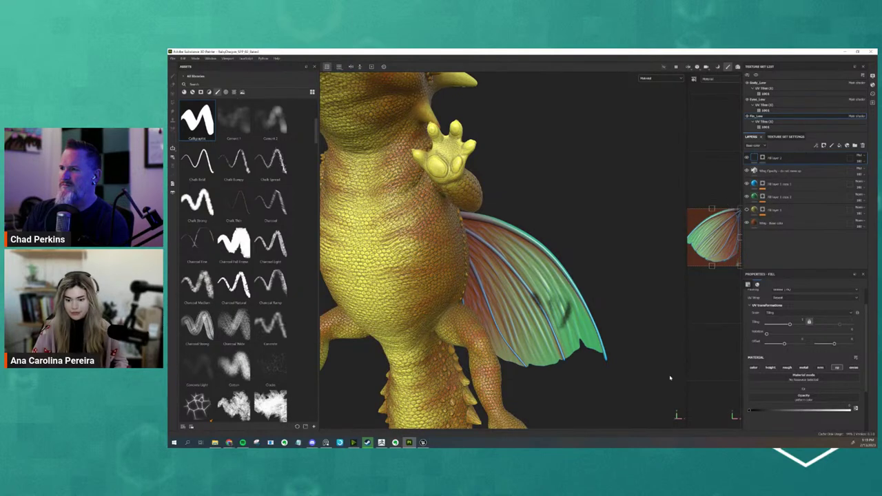
alt+drag(642, 347, 643, 344)
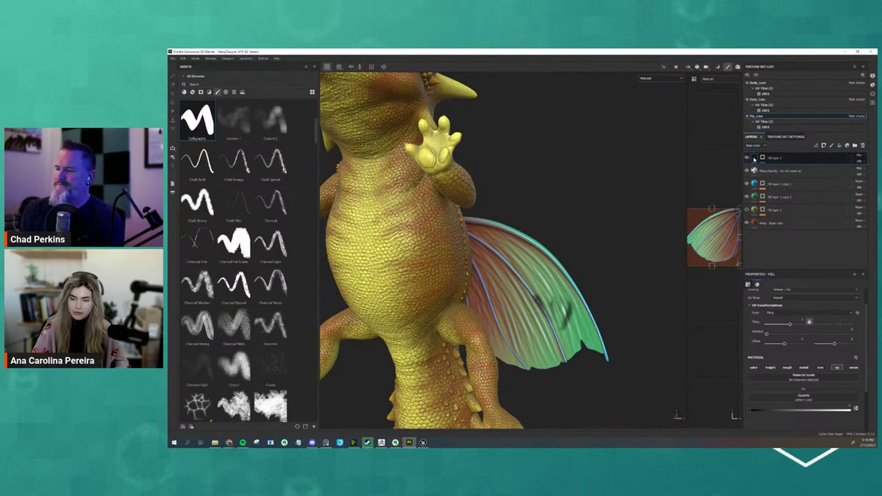
mouse_move(756, 158)
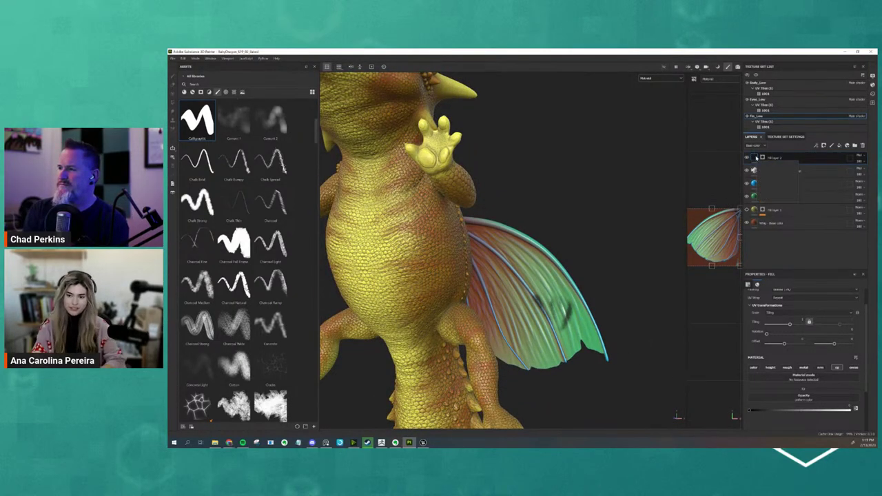
mouse_move(644, 279)
alt+mouse_down()
mouse_move(669, 281)
mouse_move(641, 285)
alt+mouse_up()
Step: Paint strokes with a white brush on the fill layer's mask over the wing's green outer membrane
click(762, 158)
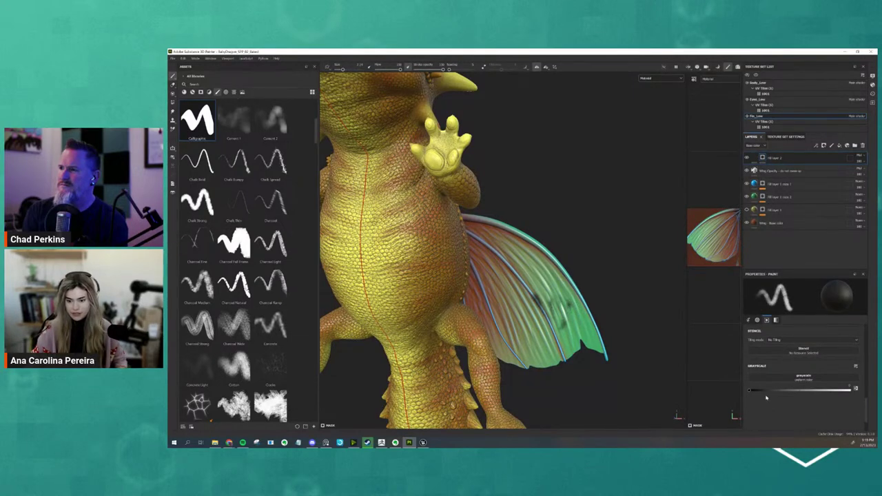
click(847, 390)
mouse_move(582, 331)
mouse_down()
mouse_move(569, 303)
mouse_move(595, 364)
mouse_move(585, 356)
mouse_up()
mouse_move(562, 295)
mouse_down()
mouse_move(557, 286)
mouse_move(579, 307)
mouse_up()
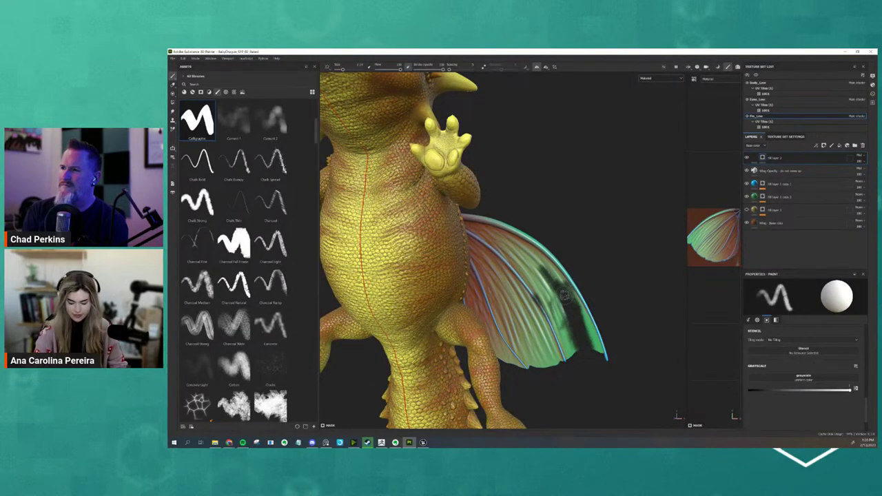
mouse_move(541, 371)
mouse_down()
mouse_move(524, 331)
mouse_move(539, 361)
mouse_up()
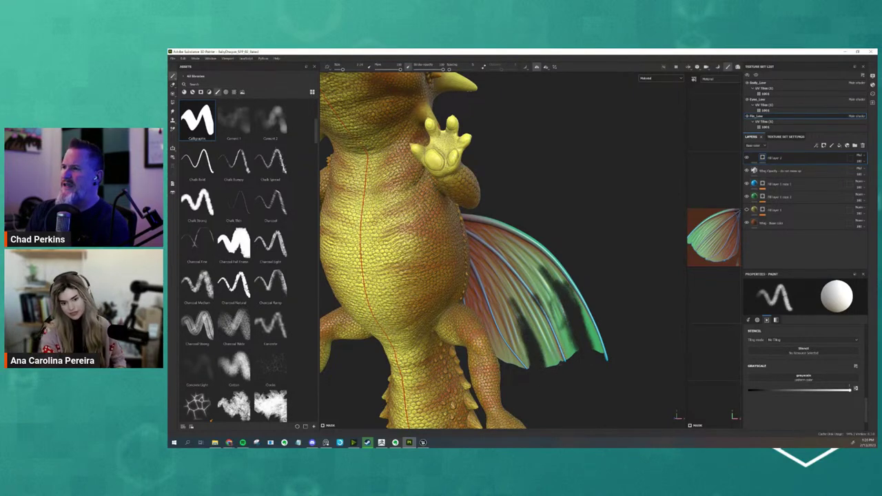
Step: Undo the mask strokes on the wing and the fill layer's opacity change
key(ctrl+z)
key(ctrl+z)
key(ctrl+z)
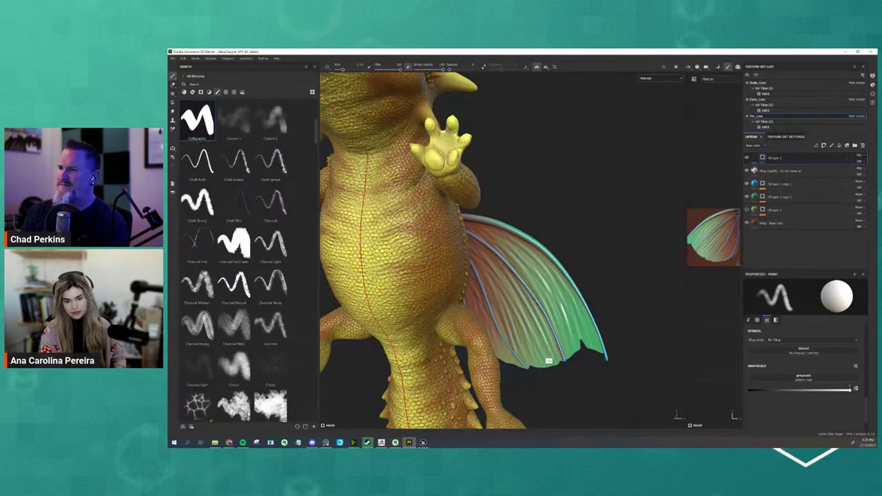
Step: Try mask strokes below the wing's lower edge using grey, black and white brush values
click(802, 390)
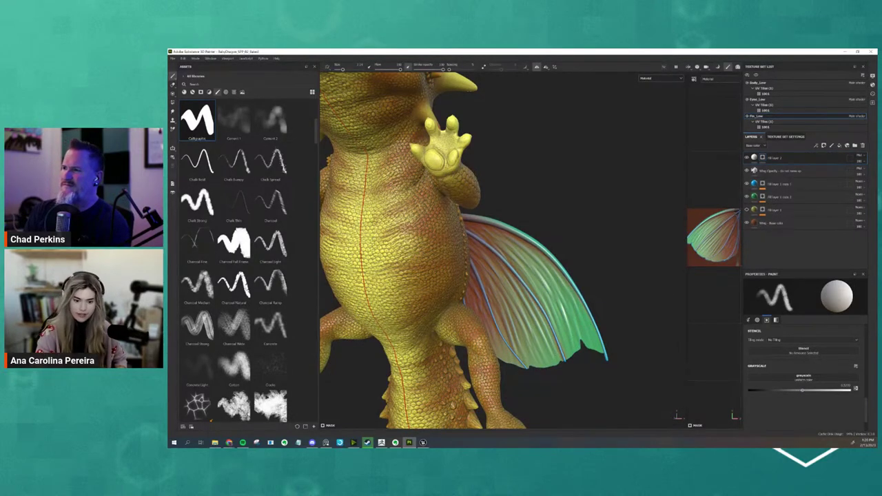
click(826, 391)
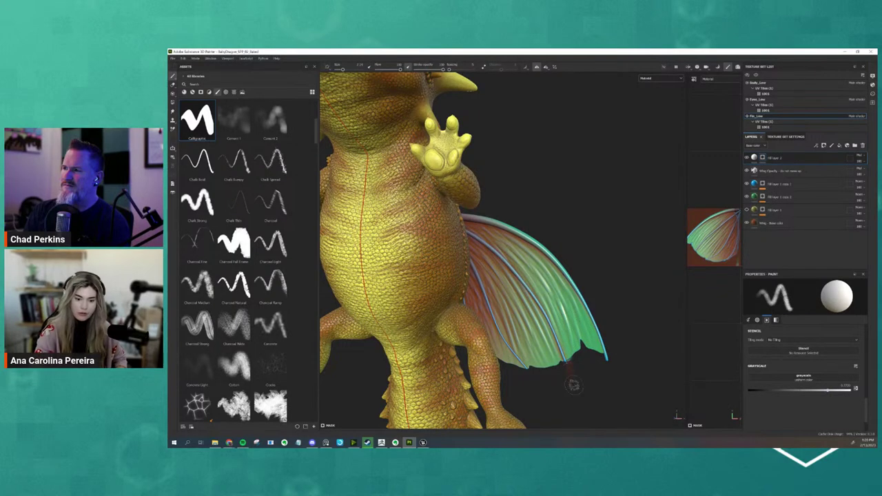
drag(795, 391, 745, 395)
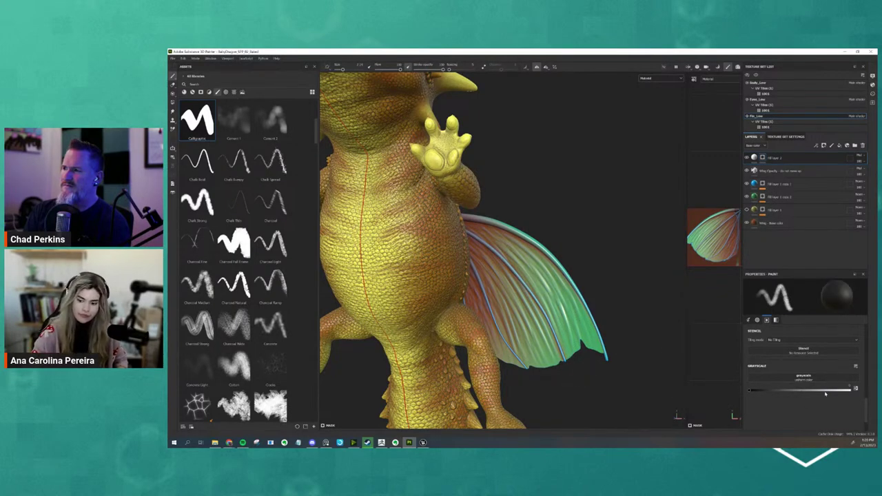
drag(826, 393, 852, 391)
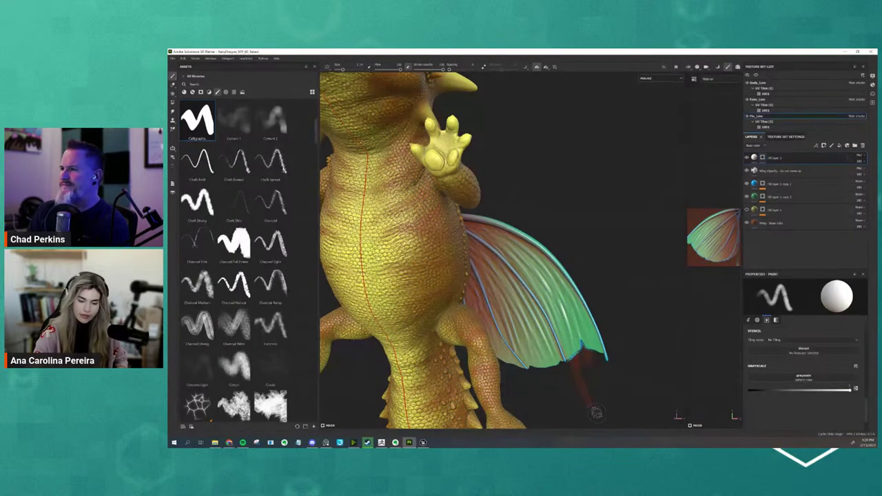
key(f)
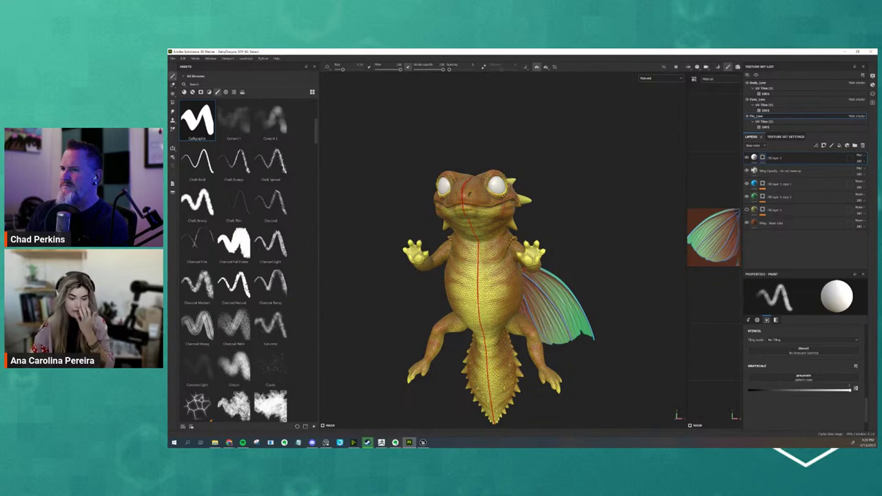
scroll(567, 334, down, 2)
scroll(561, 329, up, 3)
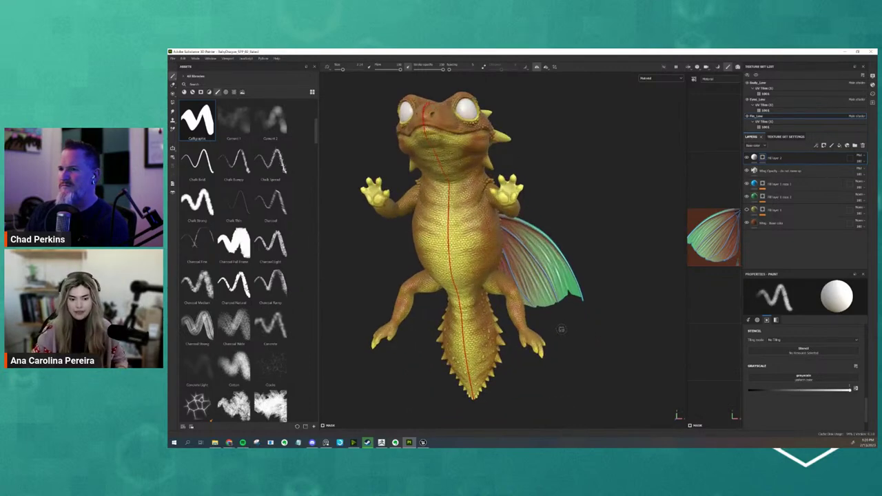
Step: Examine the wing's translucency from several angles and review the channels in the wing's texture set settings
alt+drag(572, 342, 593, 345)
alt+middle_drag(553, 332, 541, 349)
alt+drag(541, 350, 544, 270)
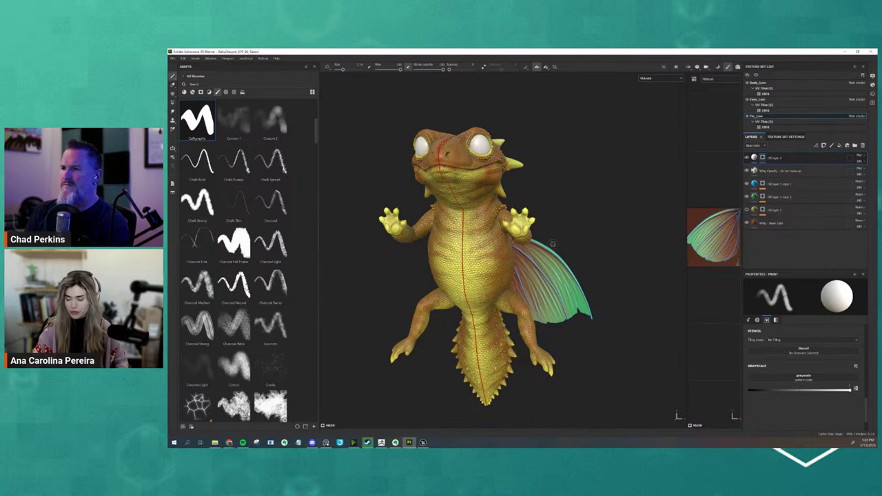
click(783, 137)
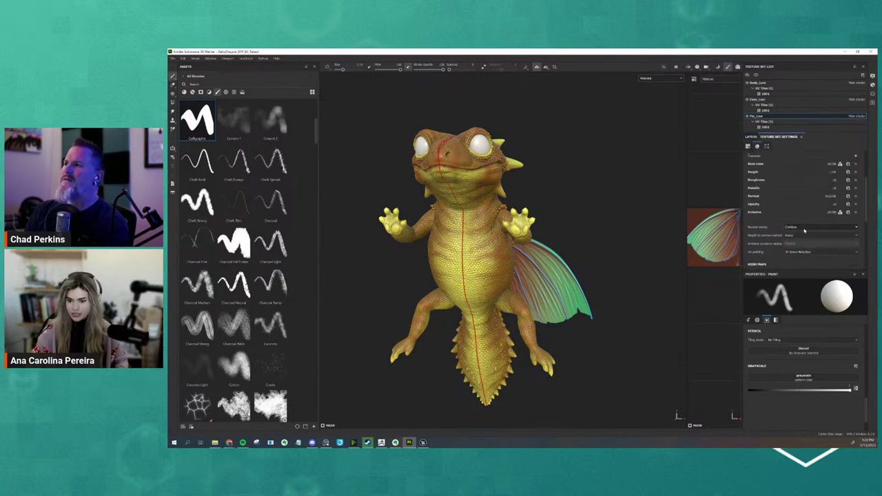
scroll(805, 243, down, 2)
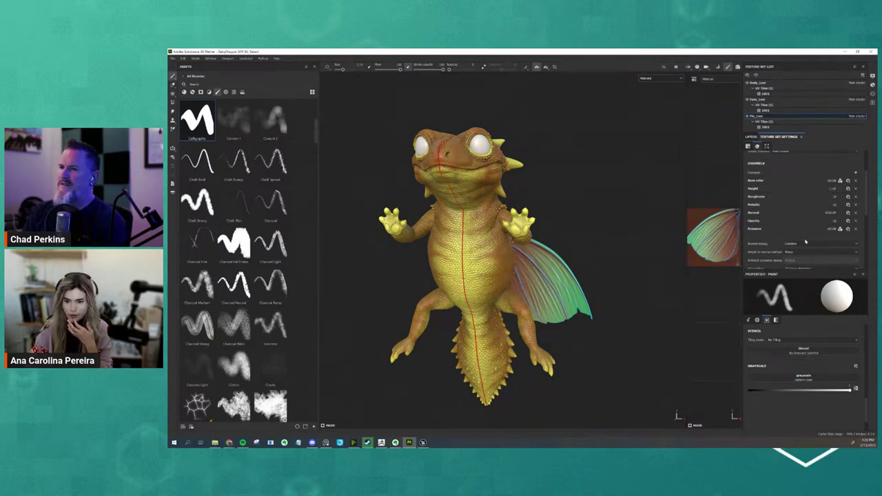
alt+drag(602, 292, 386, 312)
alt+drag(552, 305, 637, 296)
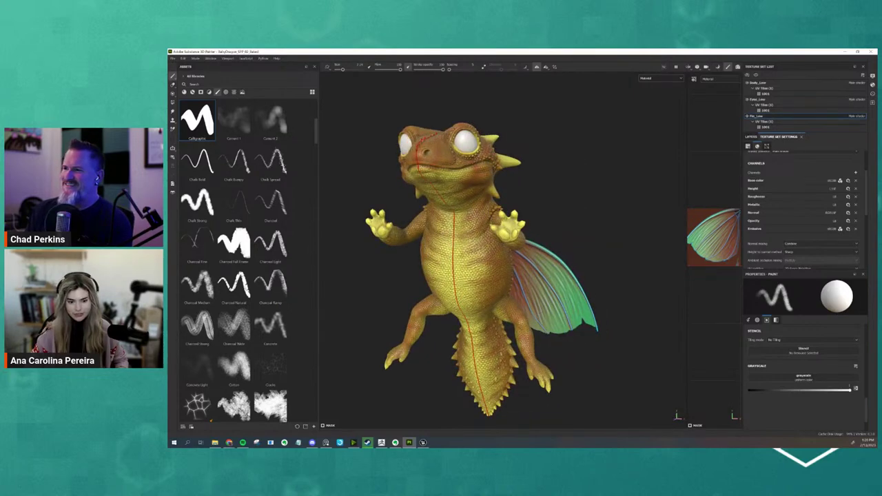
alt+middle_drag(581, 336, 594, 336)
mouse_move(594, 337)
alt+right_down()
mouse_move(591, 360)
mouse_move(597, 333)
alt+right_up()
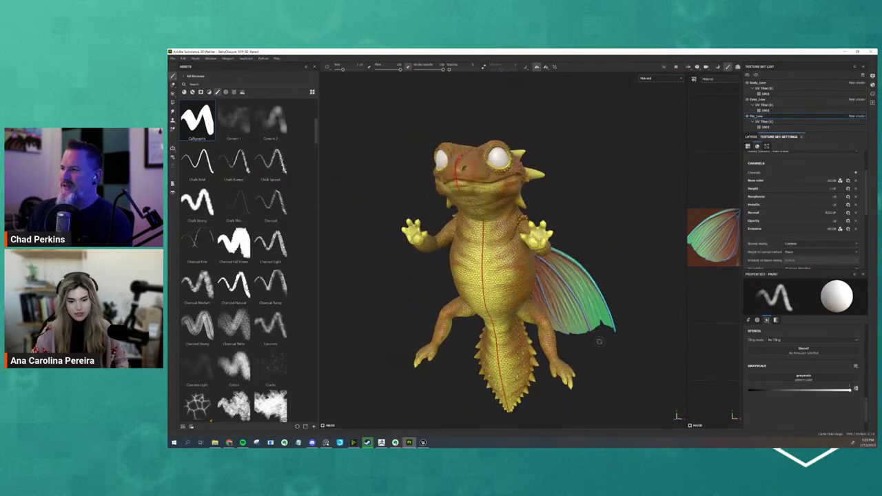
alt+drag(599, 341, 586, 326)
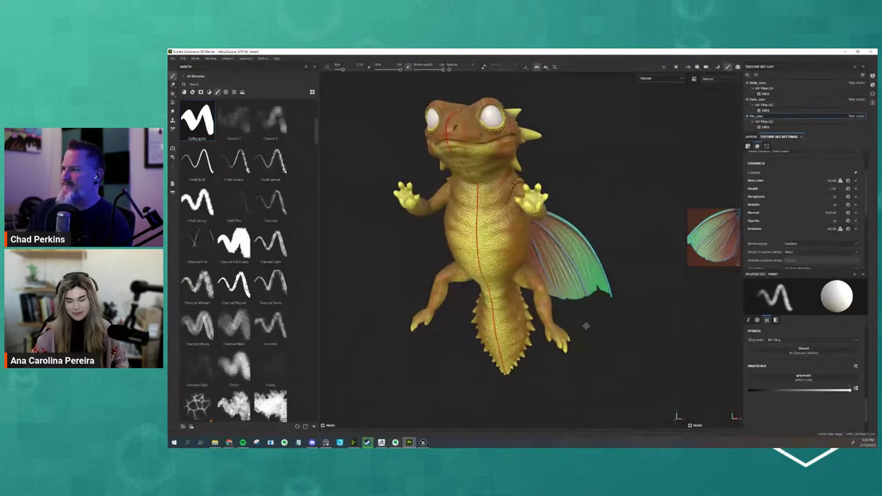
key(alt+Tab)
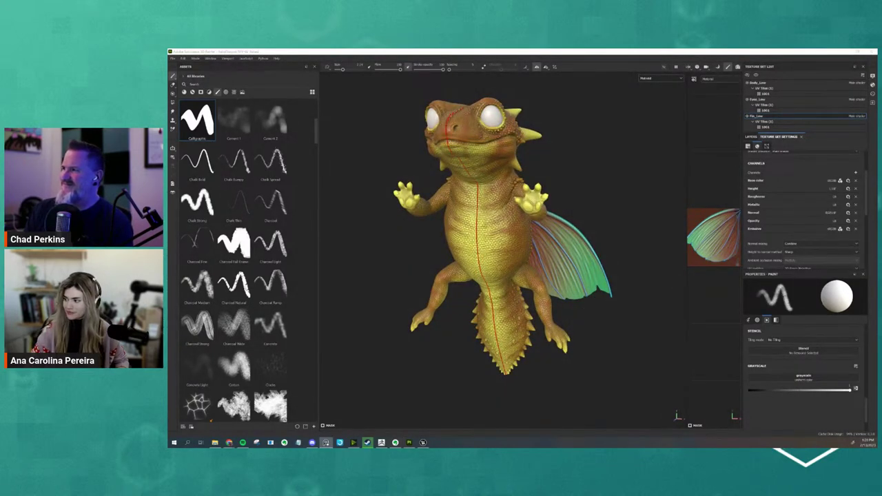
click(656, 264)
mouse_move(656, 264)
alt+mouse_down()
mouse_move(643, 262)
mouse_move(642, 272)
alt+mouse_up()
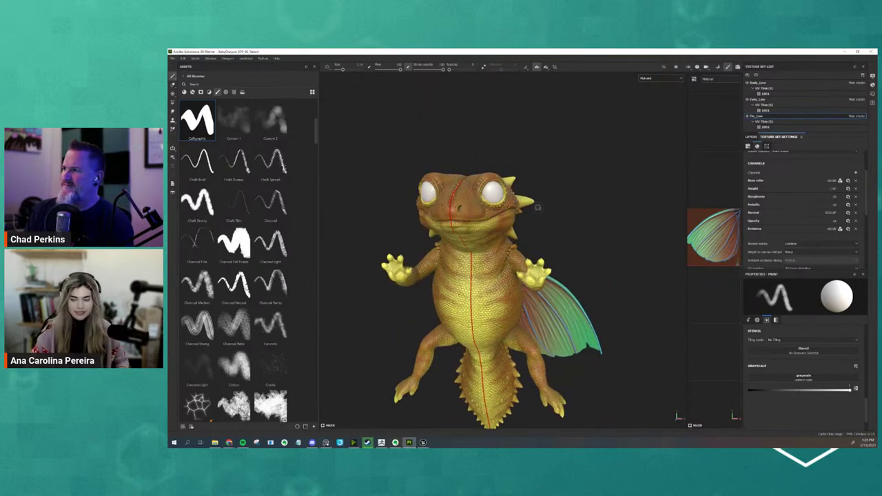
Step: Make the eyes' texture set active and show its layer stack
scroll(538, 207, up, 5)
alt+drag(523, 206, 510, 276)
alt+drag(560, 207, 595, 176)
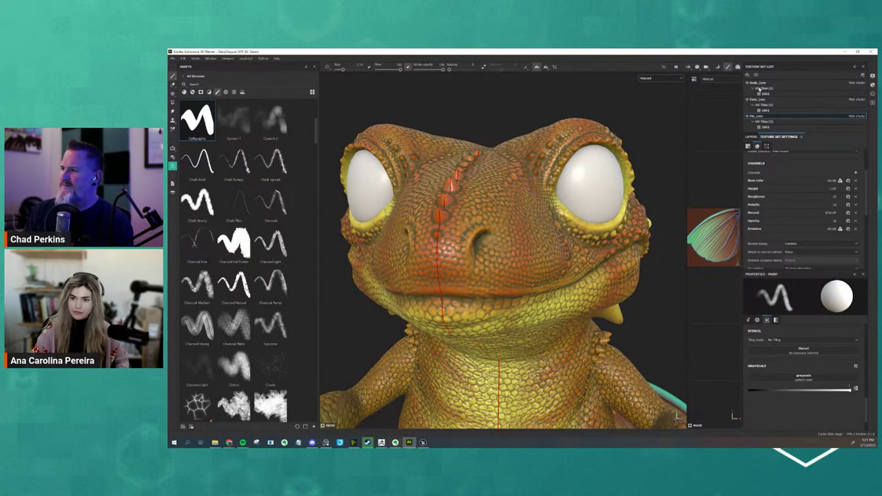
click(758, 100)
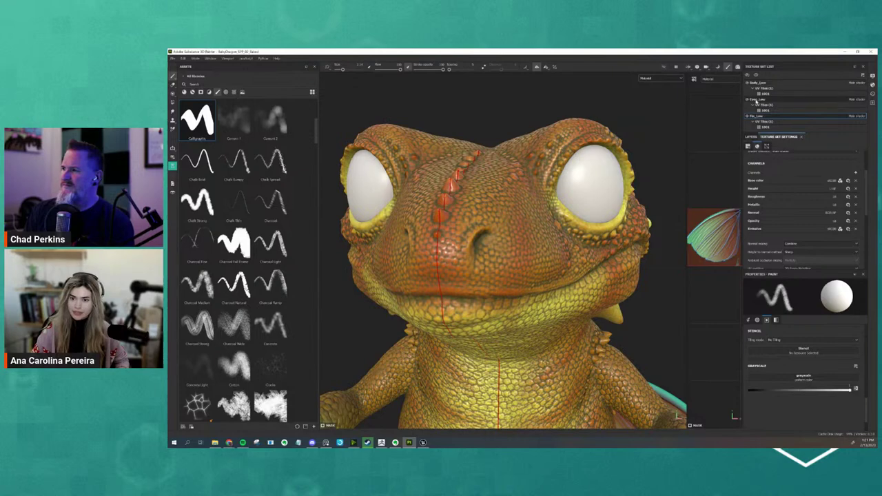
click(752, 136)
alt+right_drag(655, 233, 620, 359)
alt+middle_drag(621, 358, 527, 257)
scroll(527, 258, down, 4)
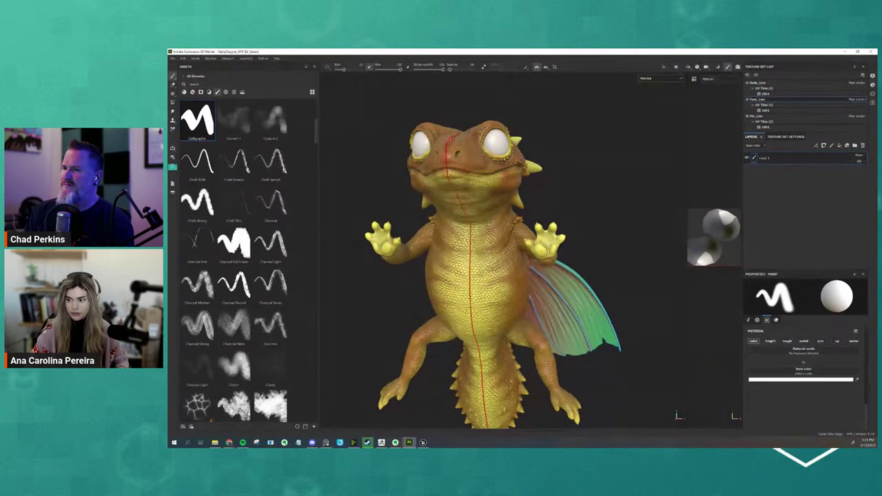
Step: Switch to ZBrush, isolate the Eyes_Low subtool with Solo mode and subdivide it twice
click(382, 442)
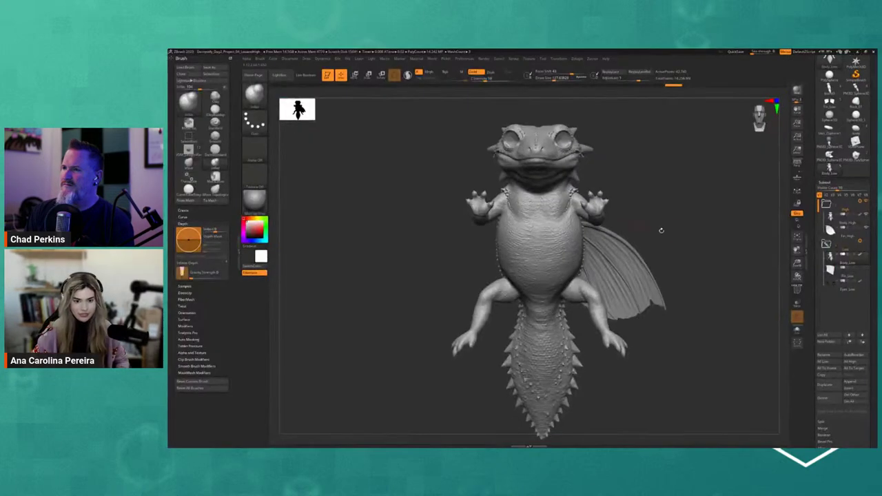
drag(662, 231, 659, 219)
click(846, 283)
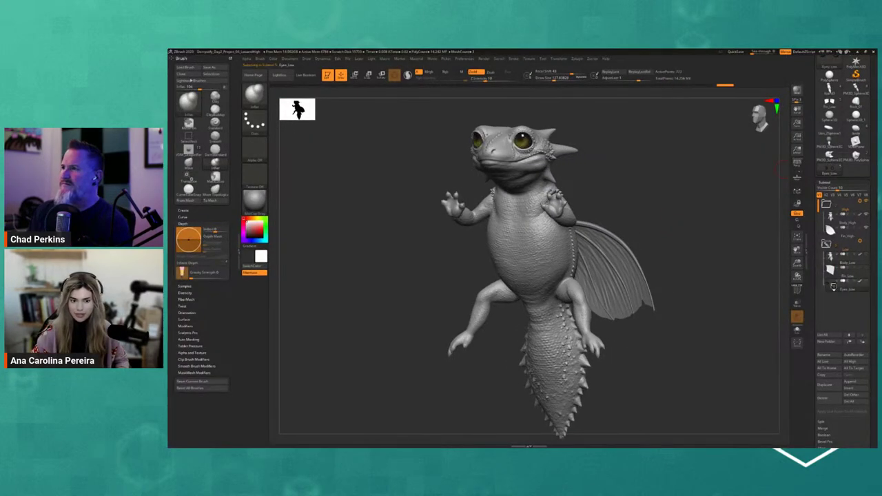
click(797, 316)
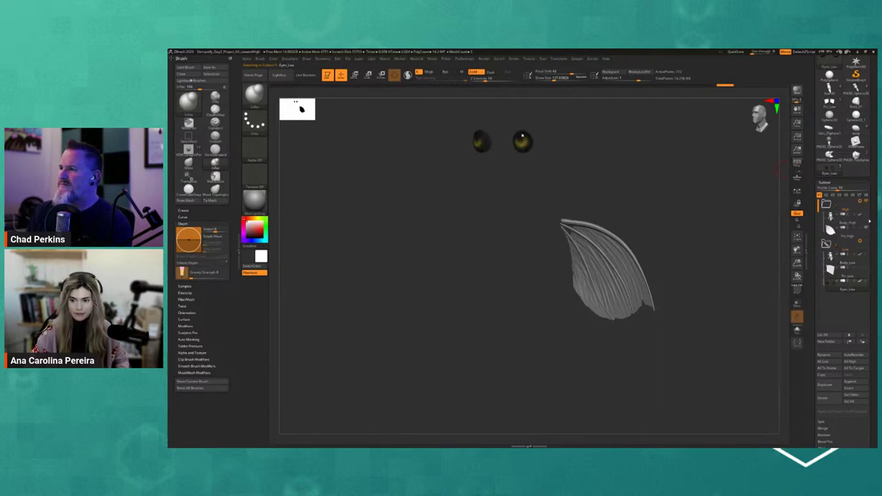
alt+drag(597, 224, 601, 268)
key(ctrl+d)
key(ctrl+d)
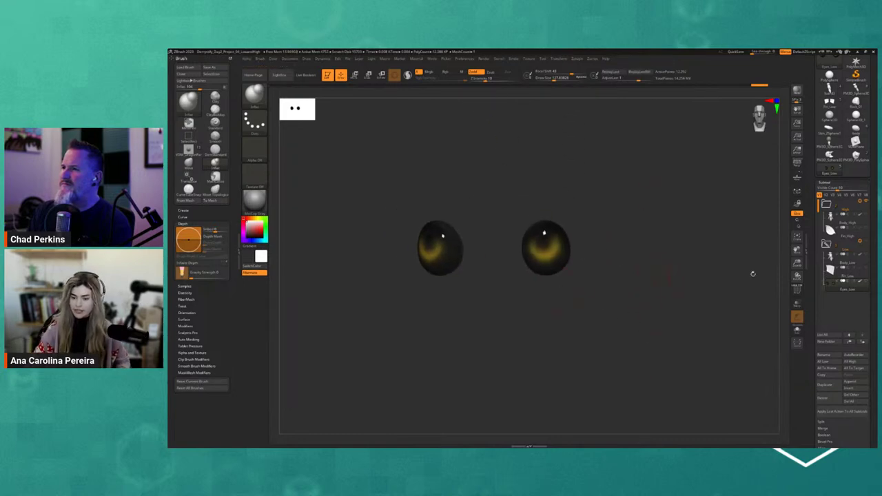
Step: Create a texture map for the eyes from their polypaint and clone it to the texture library
mouse_move(831, 270)
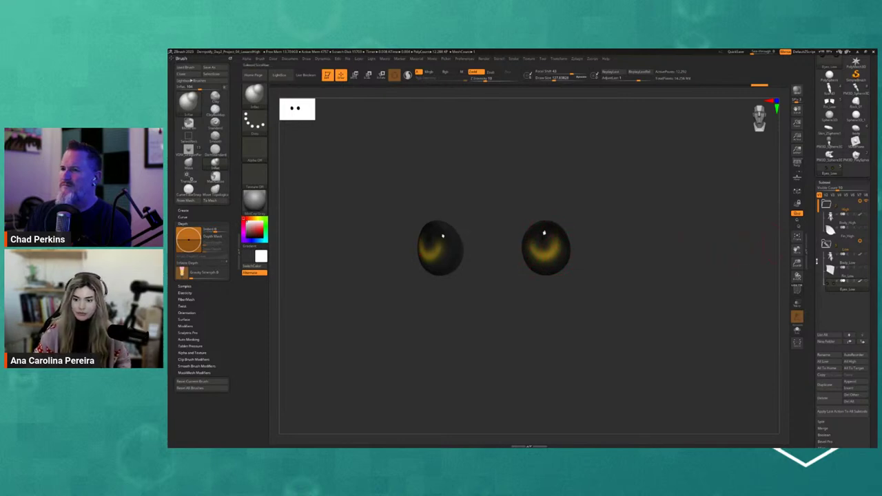
scroll(817, 261, down, 5)
mouse_move(836, 163)
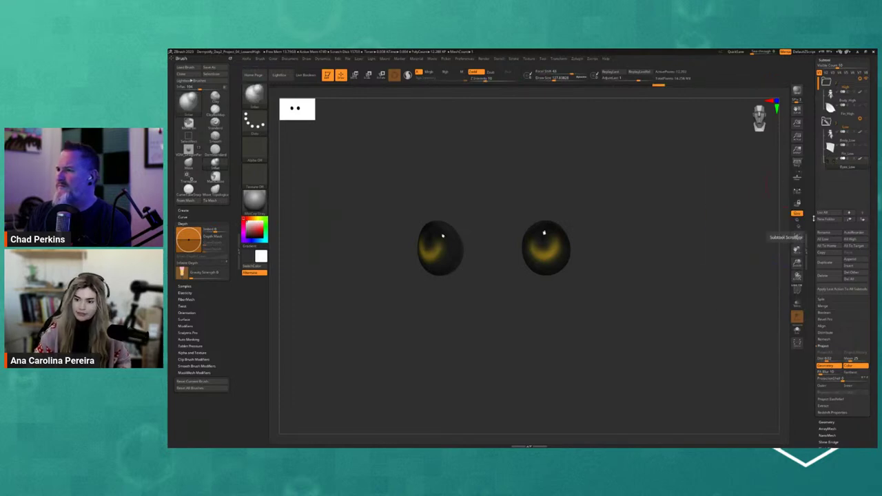
scroll(830, 303, down, 5)
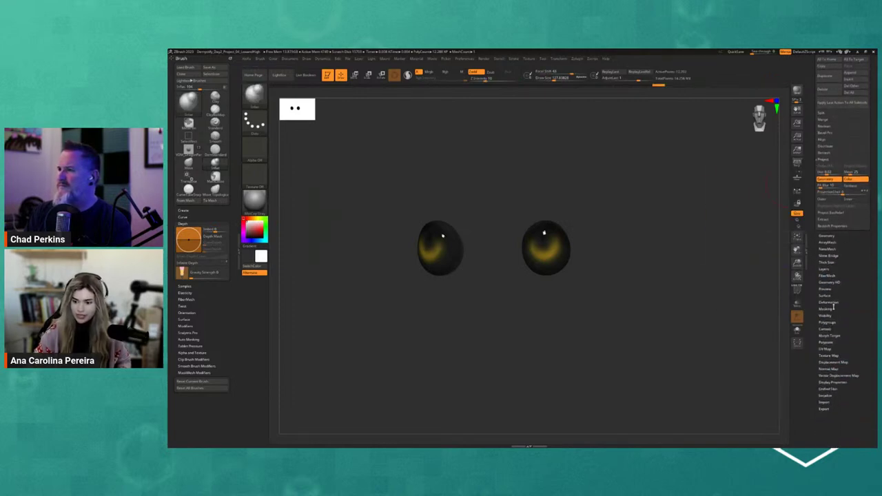
click(829, 354)
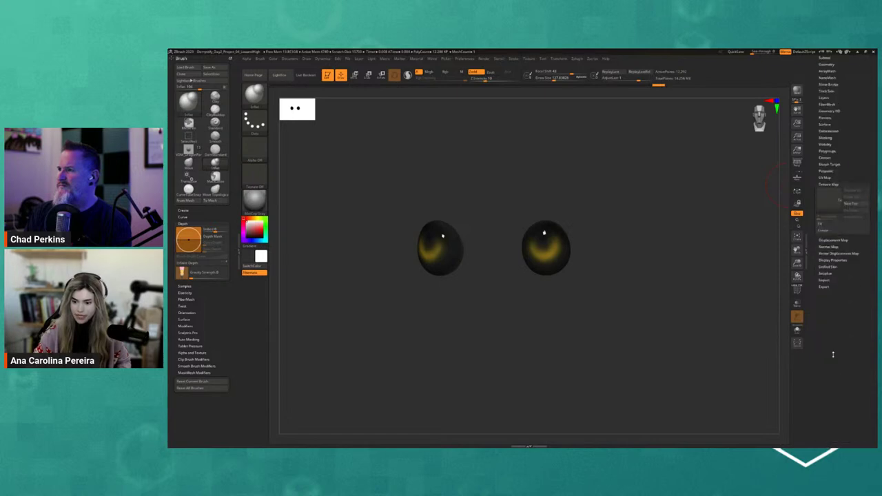
click(823, 247)
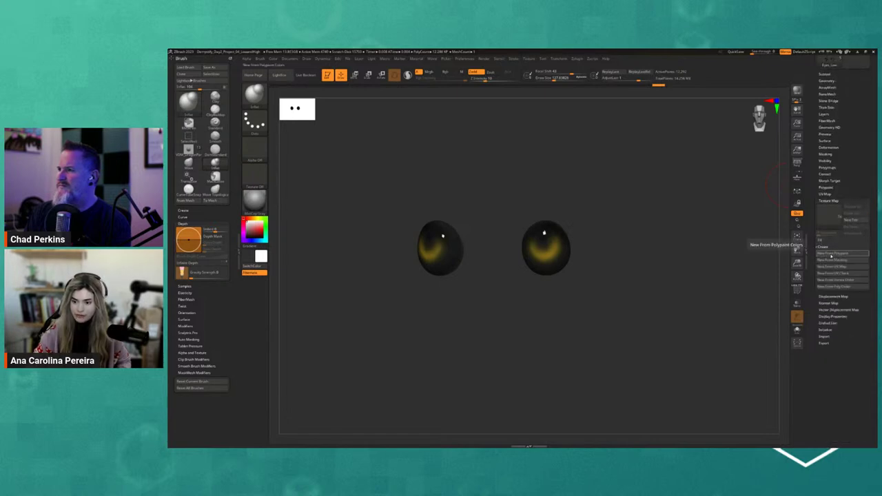
click(831, 254)
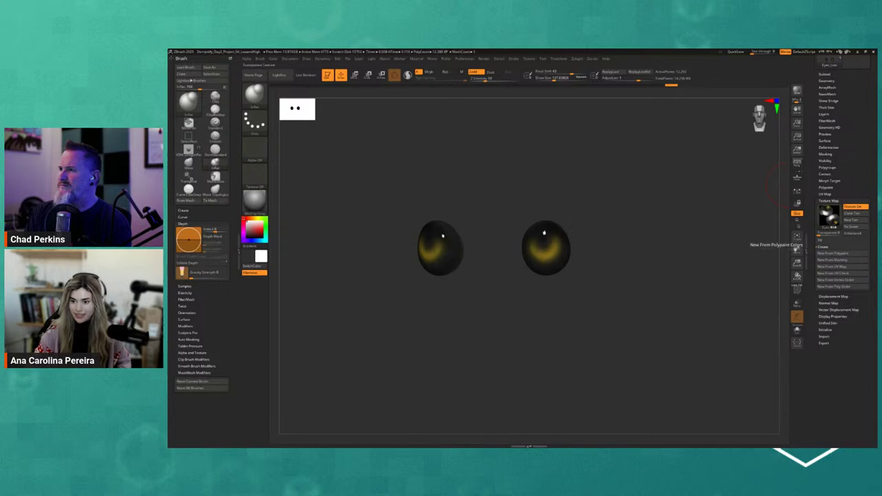
mouse_move(830, 216)
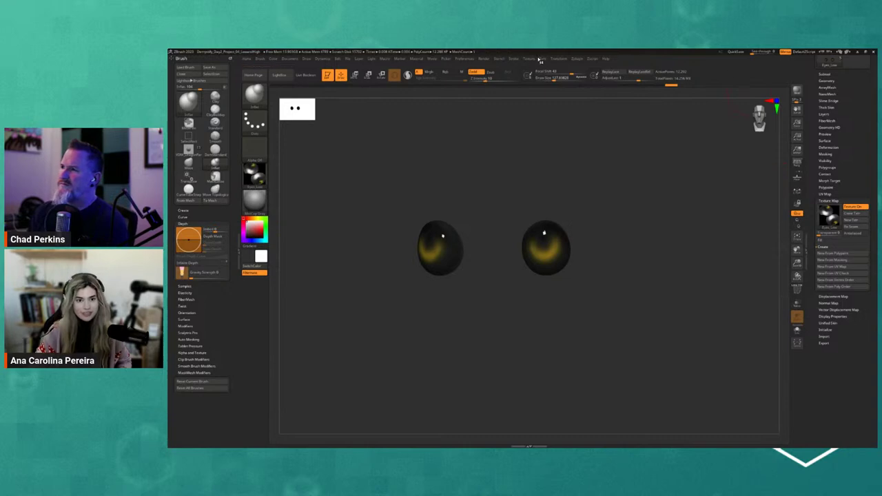
Step: Flip the eye texture vertically, comparing its layout with the eyes' UV view in Substance Painter
click(529, 59)
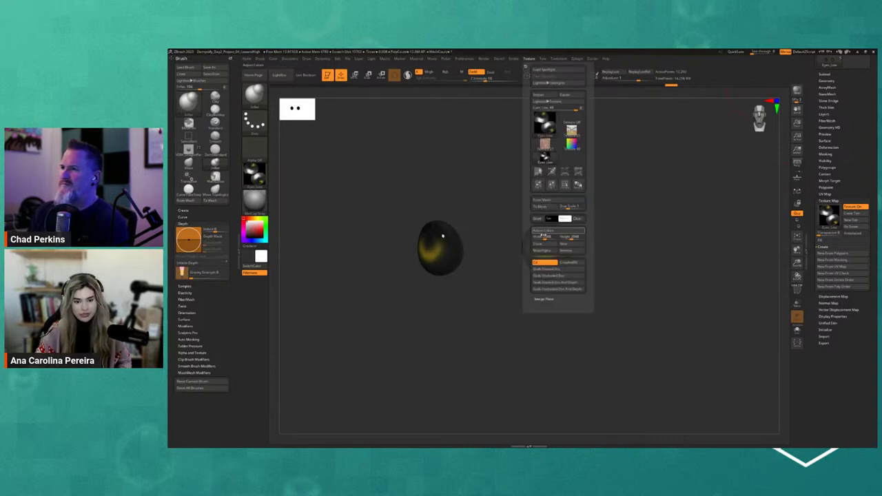
mouse_move(544, 125)
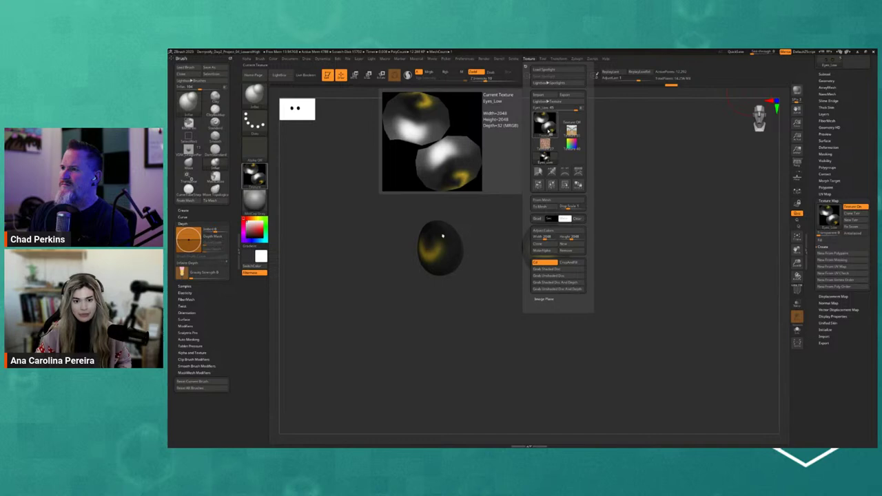
key(alt+Tab)
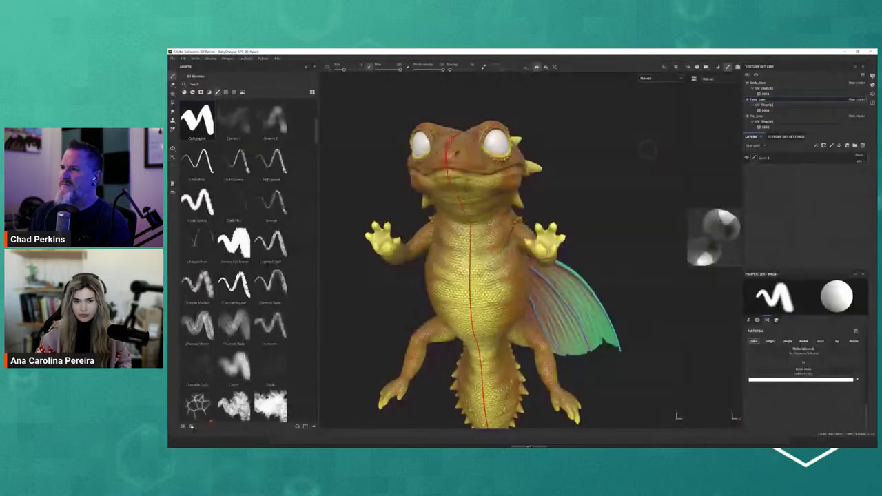
key(alt+Tab)
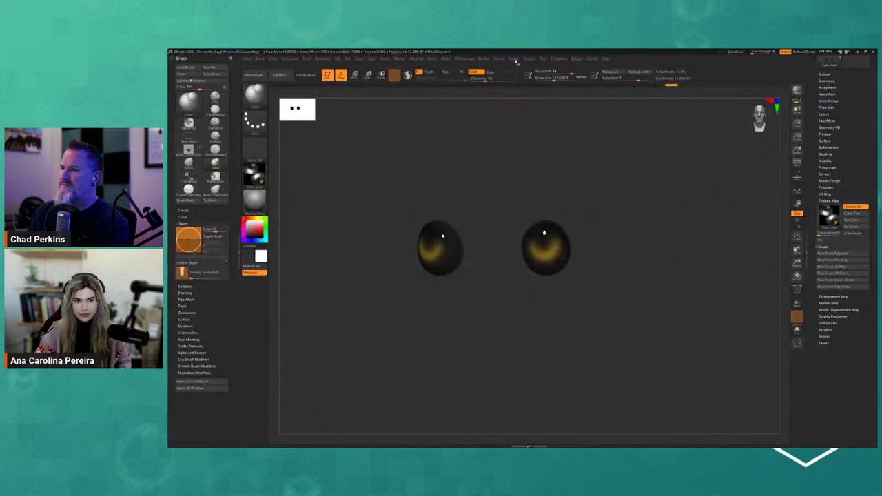
click(530, 59)
mouse_move(553, 122)
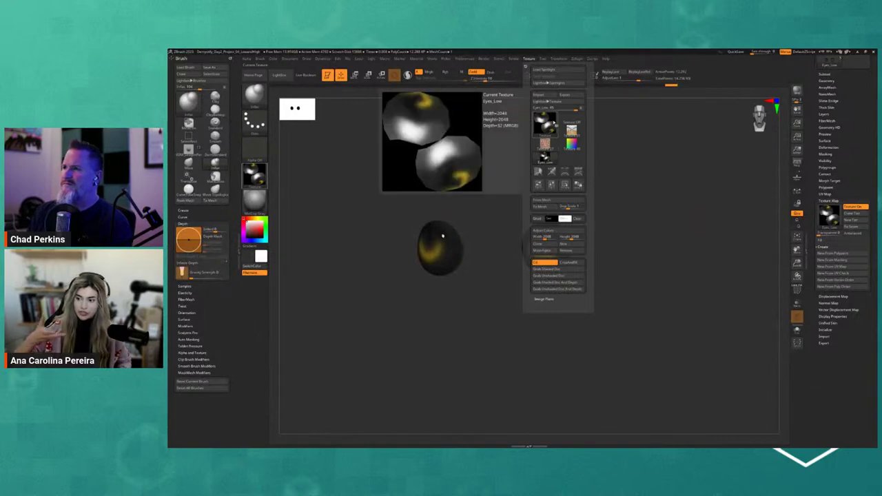
click(552, 184)
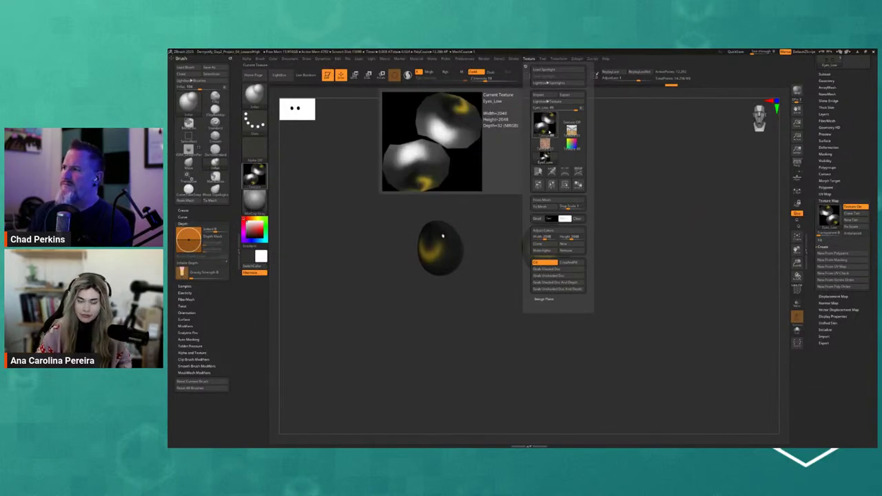
key(alt+Tab)
key(alt+Tab)
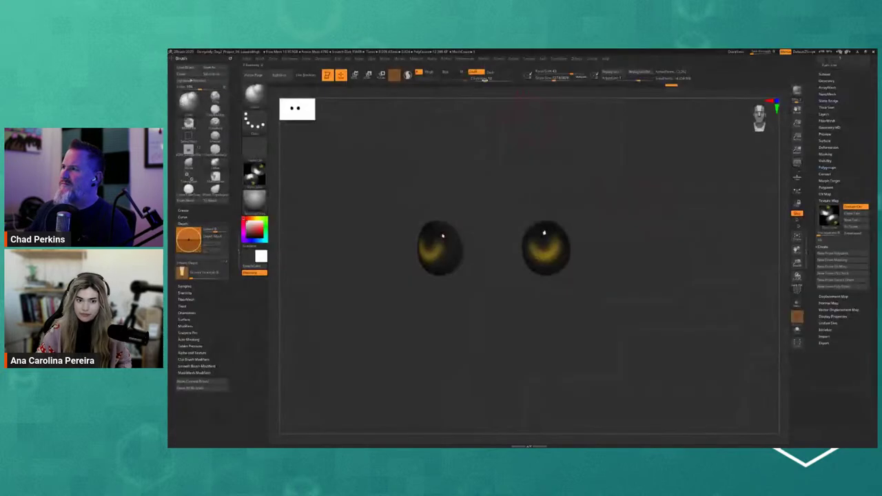
Step: Export the eye texture as a JPEG named T_Eyes_D into the project's Textures folder, keeping the offered image settings
click(528, 59)
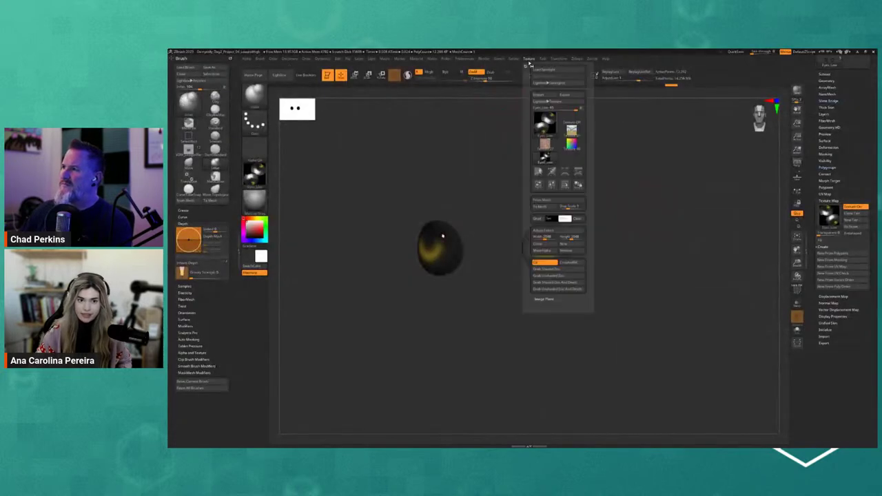
click(566, 98)
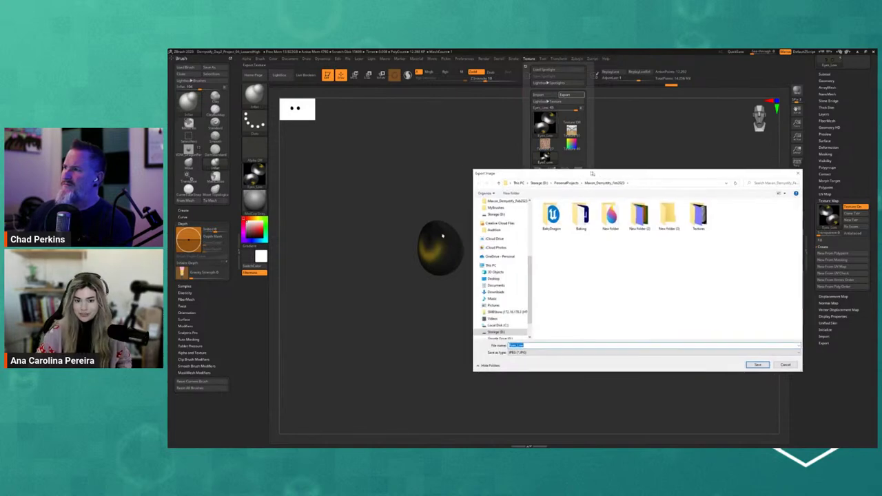
double_click(682, 214)
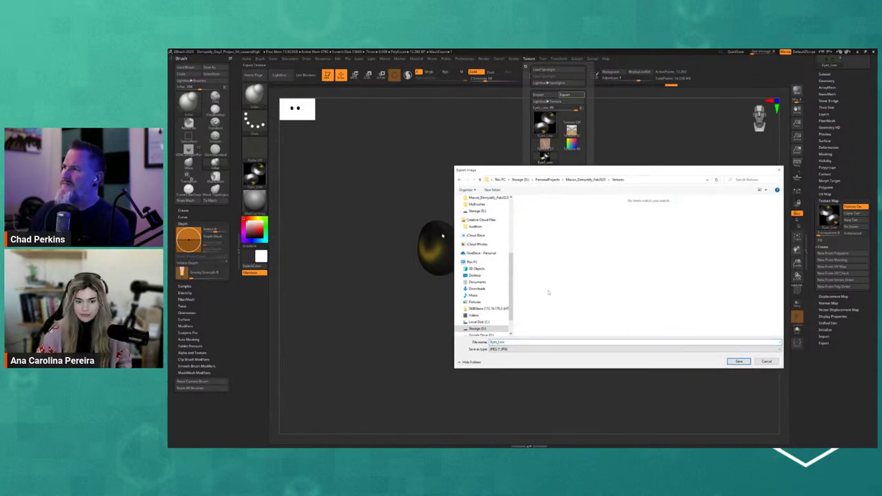
double_click(507, 343)
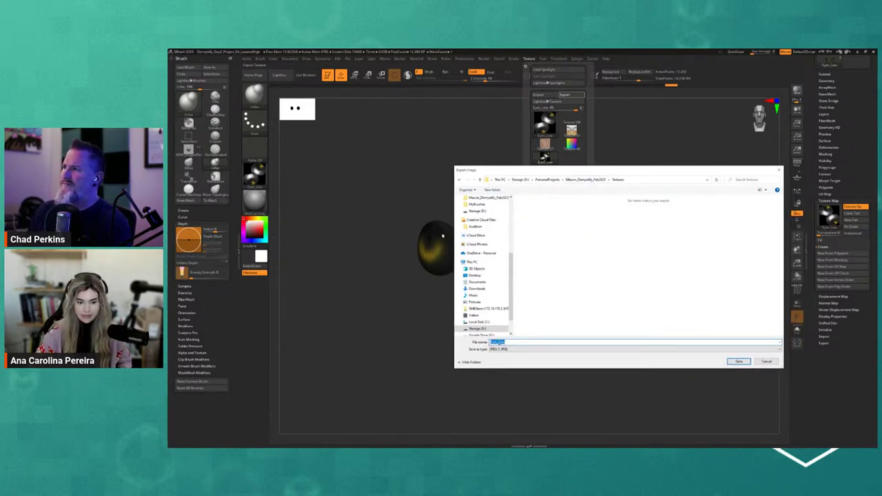
drag(499, 343, 522, 340)
key(BackSpace)
key(BackSpace)
key(BackSpace)
key(BackSpace)
key(BackSpace)
key(BackSpace)
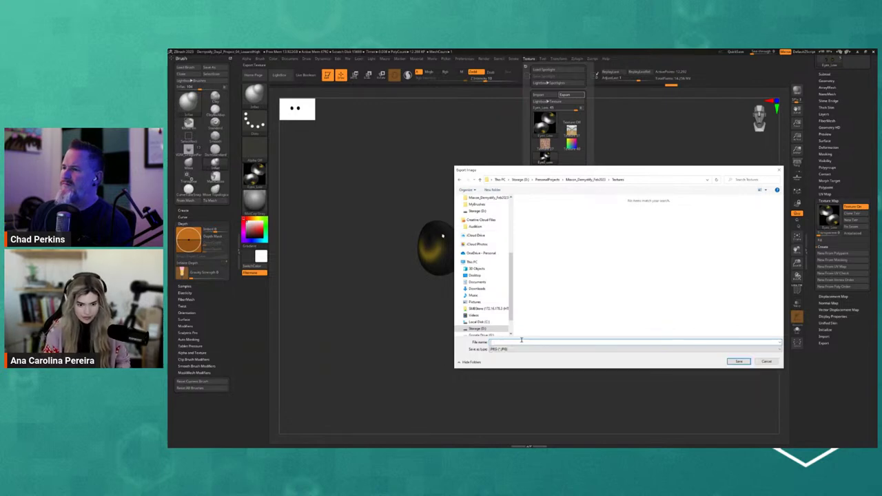
text(T_Eye)
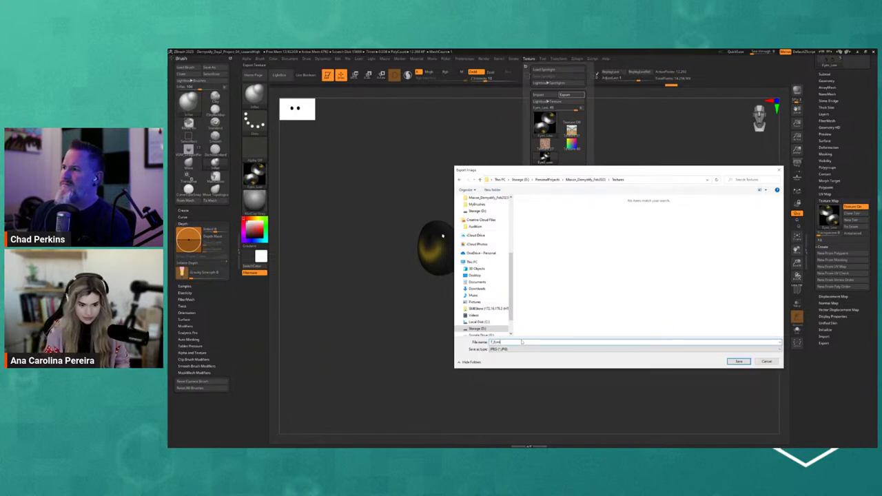
text(T_Eyes_D)
key(Return)
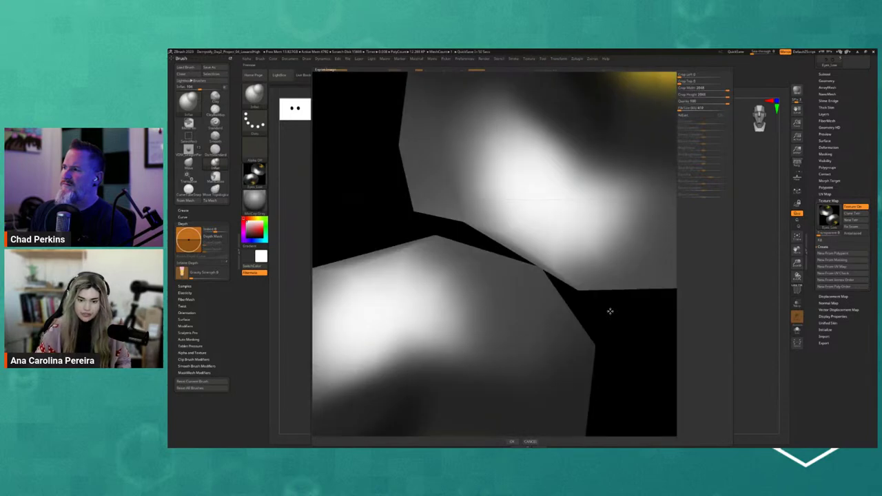
click(513, 441)
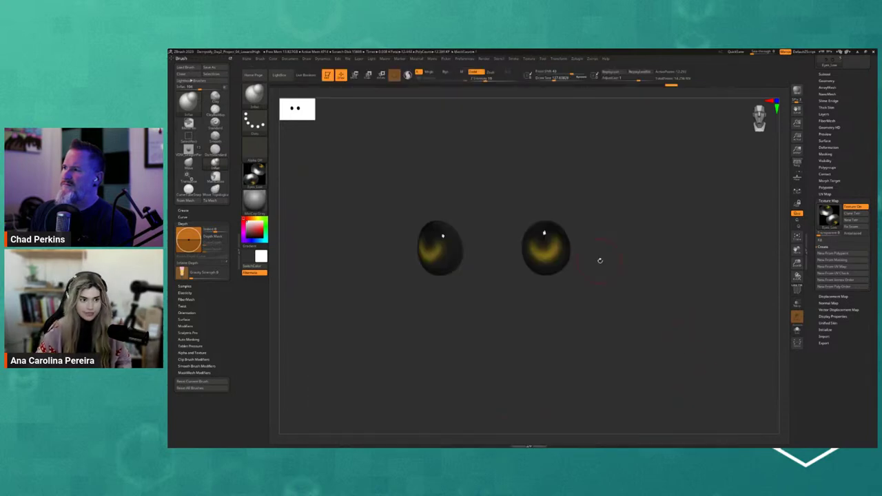
Step: Switch to Substance Painter and add T_Eyes_D from the Textures folder to the resources for import
alt+drag(600, 261, 695, 263)
click(858, 52)
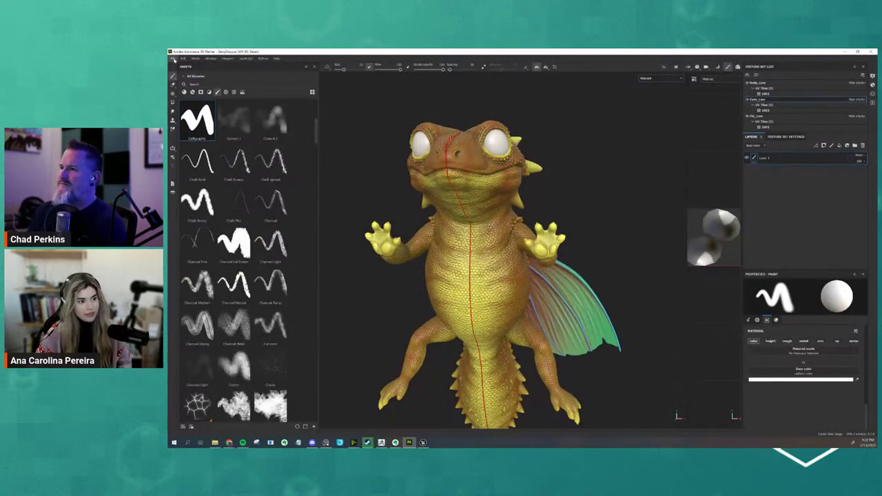
click(173, 59)
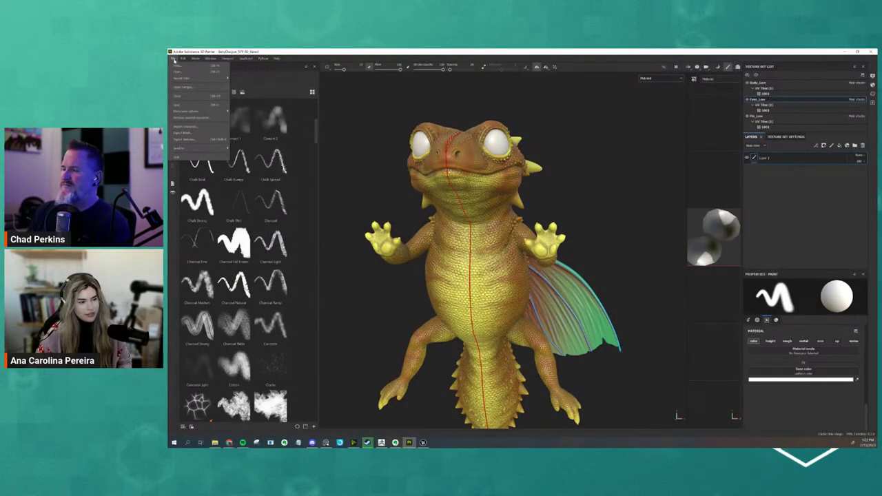
click(183, 126)
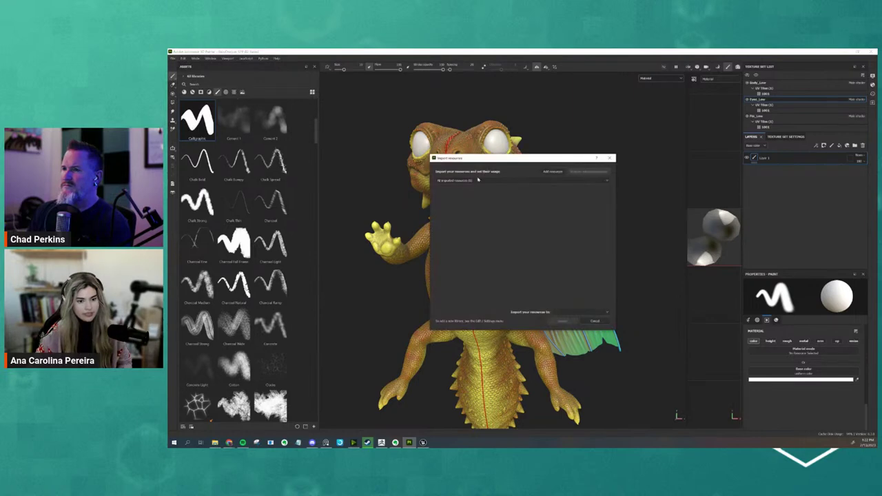
click(555, 172)
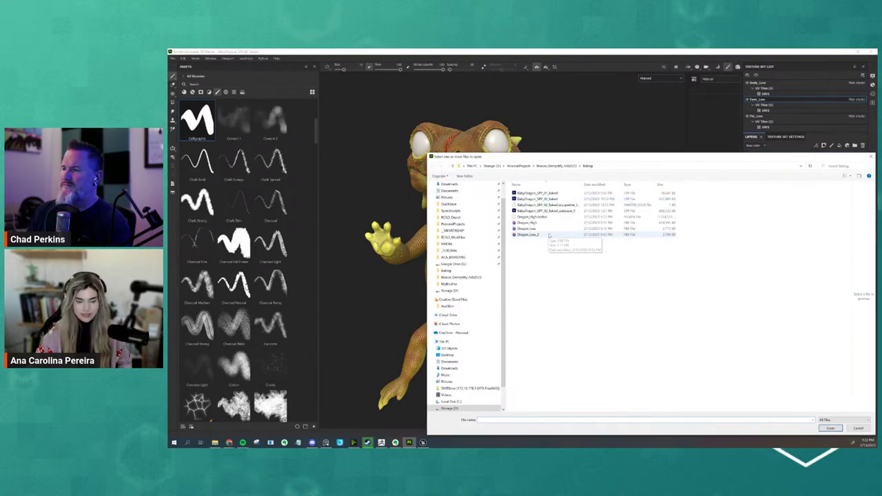
click(557, 166)
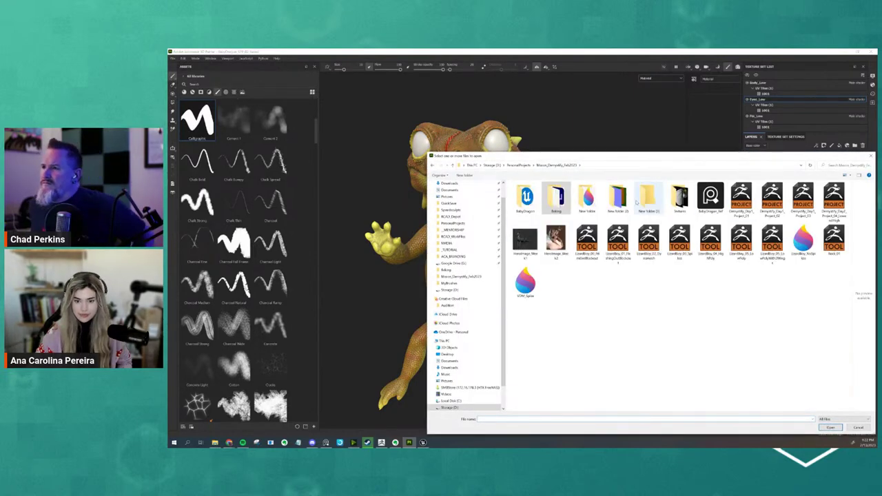
double_click(679, 198)
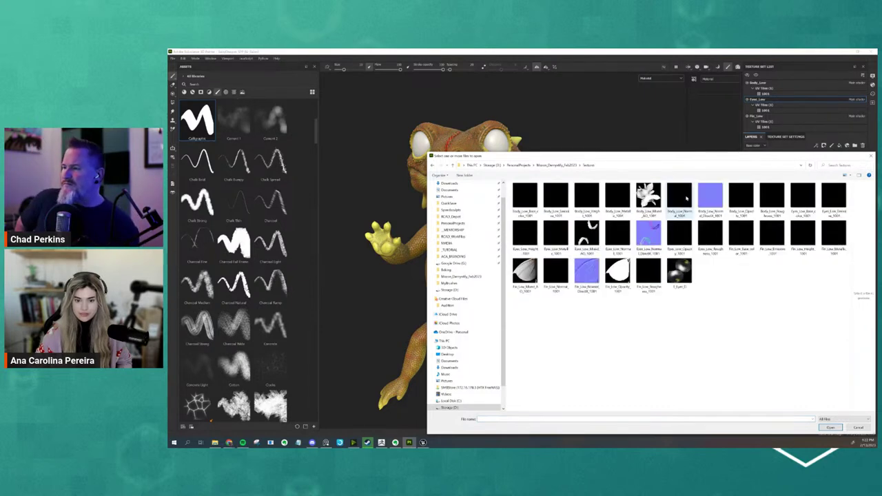
click(679, 272)
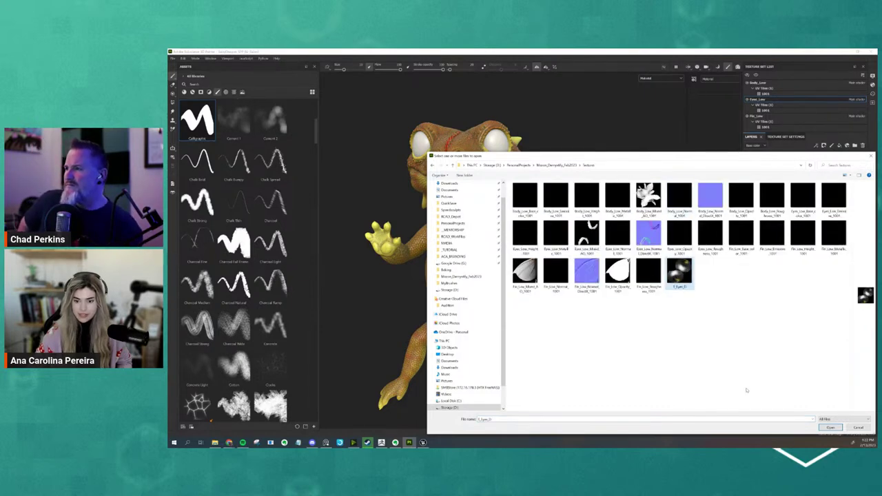
click(832, 428)
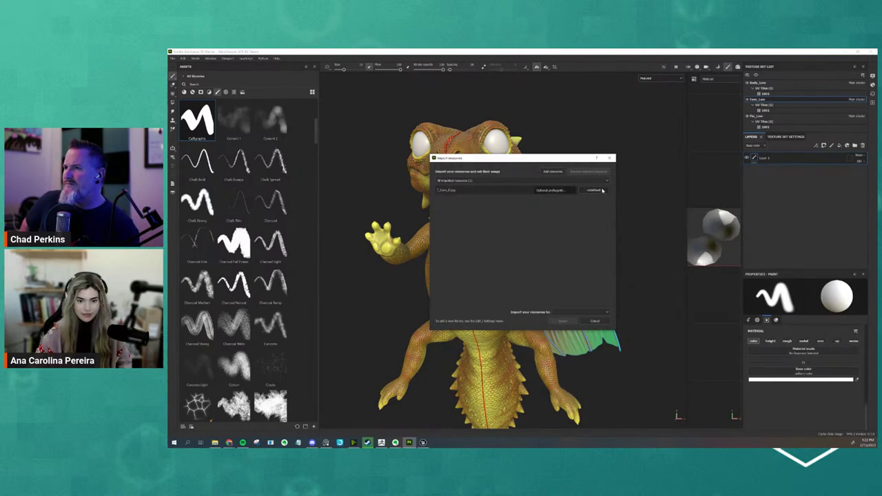
Step: Define T_Eyes_D as a texture and import it into the current project
click(452, 191)
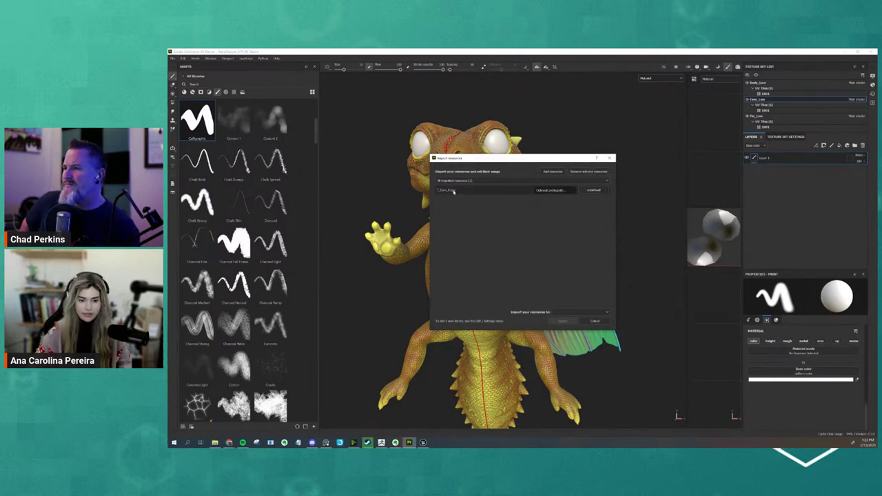
click(591, 194)
click(606, 218)
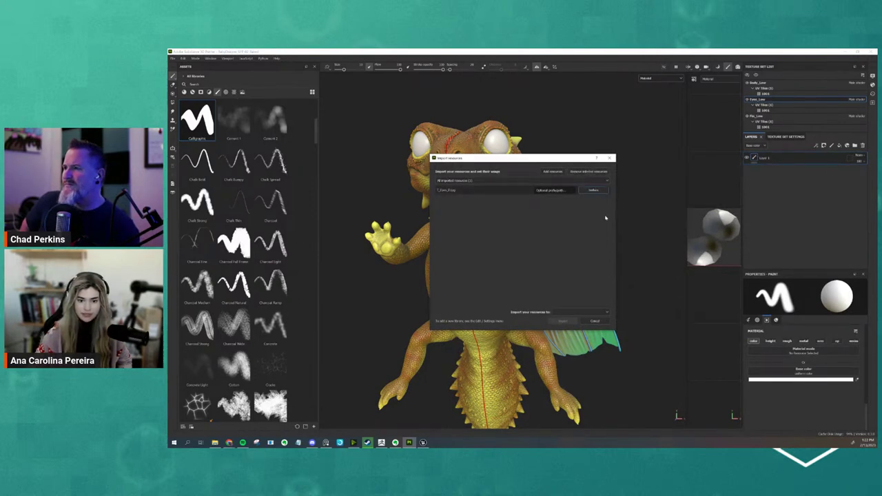
click(564, 313)
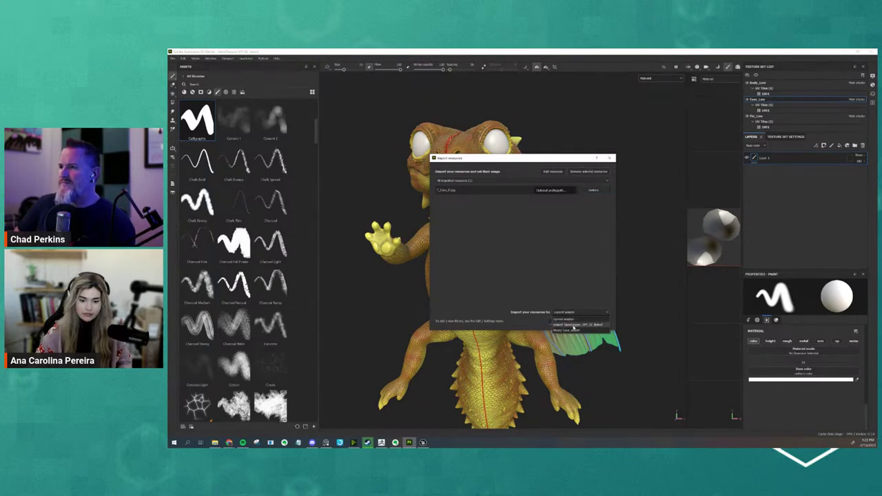
click(573, 326)
click(562, 322)
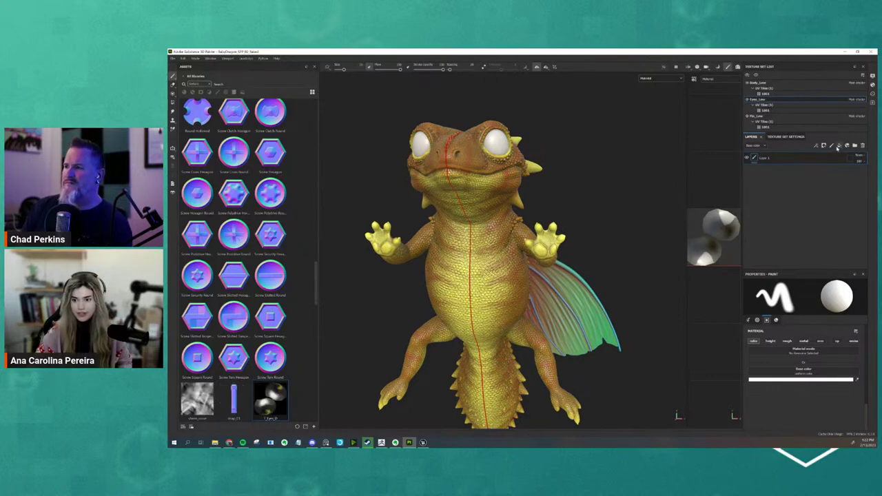
Step: Add a fill layer to the eyes' texture set and assign T_Eyes_D as its base color
click(839, 147)
drag(290, 402, 755, 398)
alt+drag(570, 288, 567, 298)
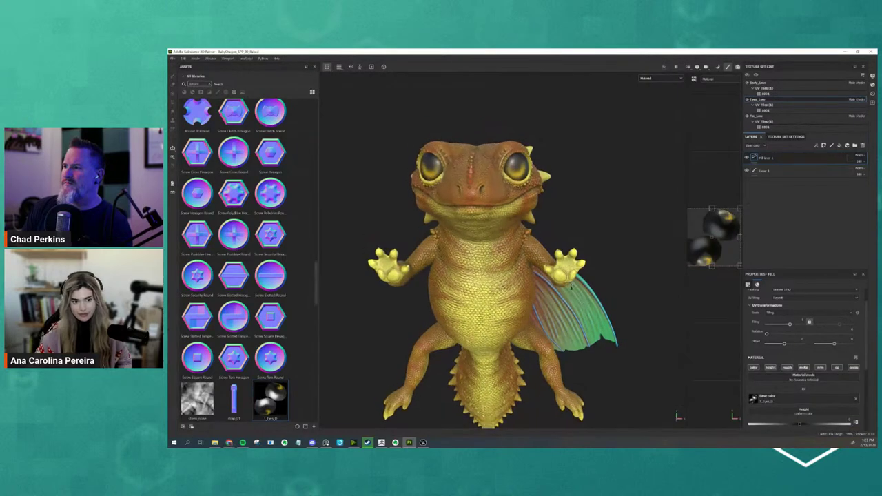
Step: Lower the roughness of the eyes' fill layer for a glossy look and inspect the dragon from several angles
scroll(566, 295, down, 3)
mouse_move(482, 234)
alt+mouse_down()
mouse_move(544, 231)
mouse_move(473, 231)
alt+mouse_up()
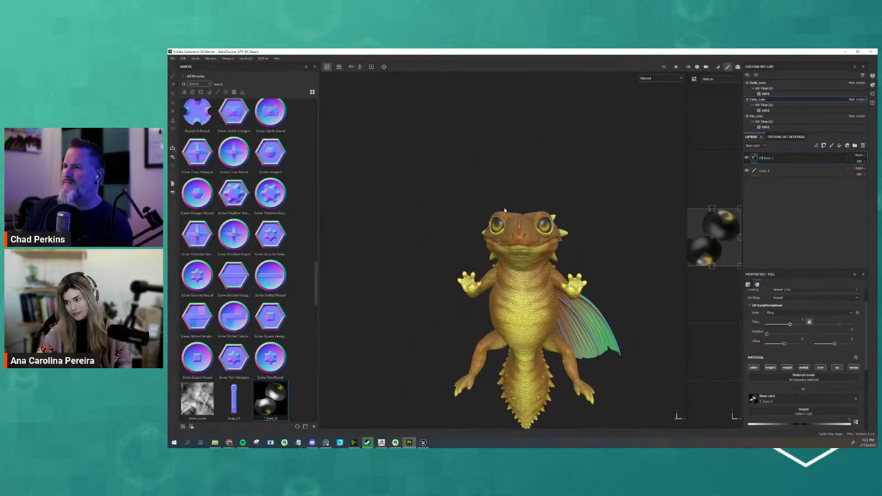
scroll(567, 295, up, 3)
scroll(800, 400, down, 2)
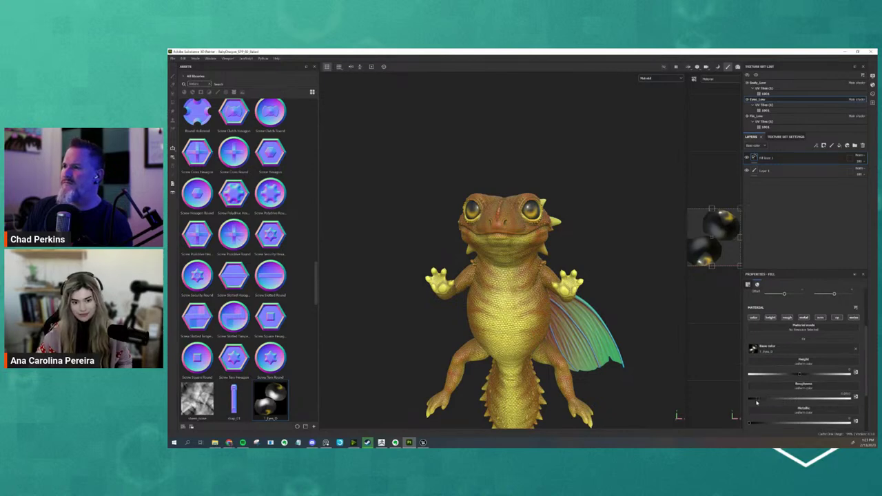
alt+drag(486, 309, 613, 333)
scroll(551, 324, down, 3)
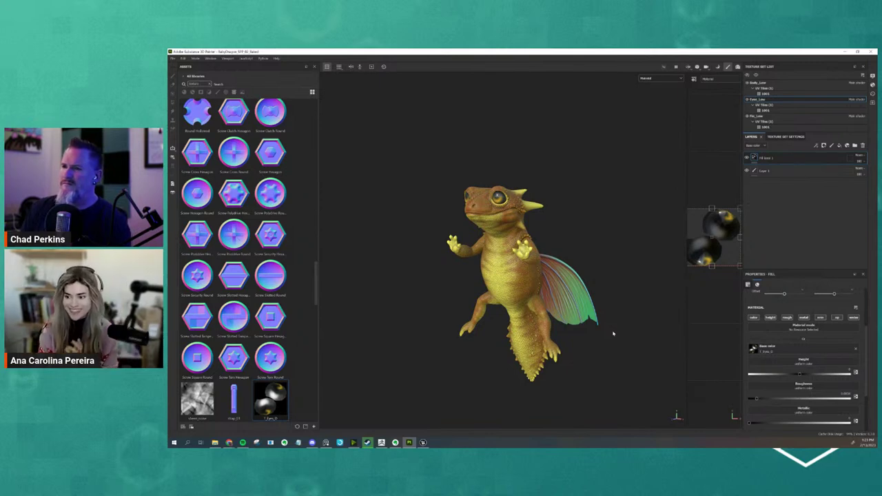
alt+drag(540, 273, 573, 383)
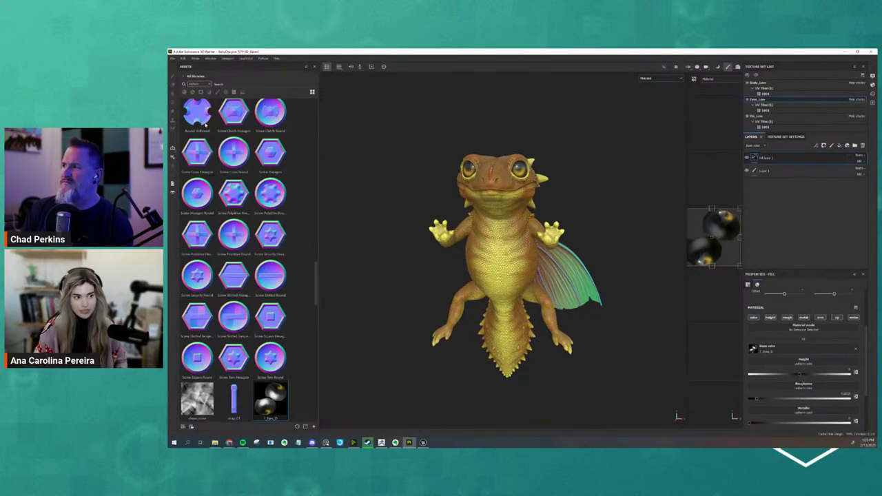
Step: Open the texture export settings and review the available output templates, keeping Unreal Engine 4 (Packed)
click(174, 59)
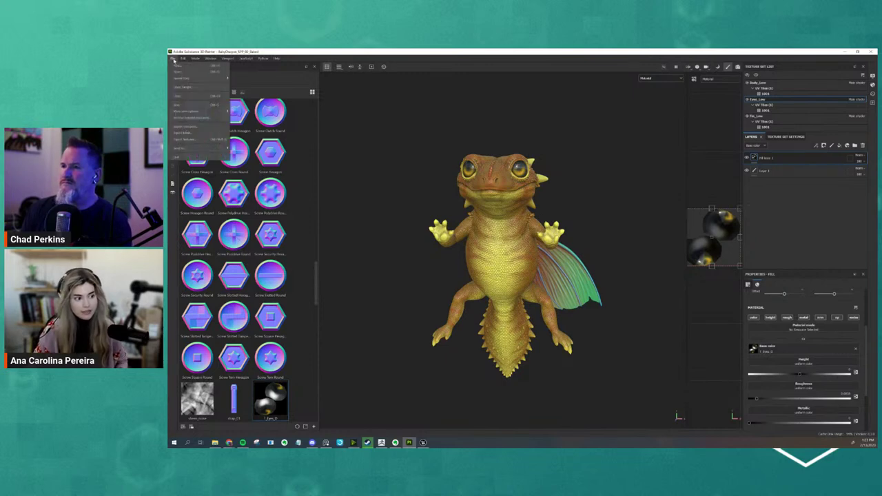
click(202, 141)
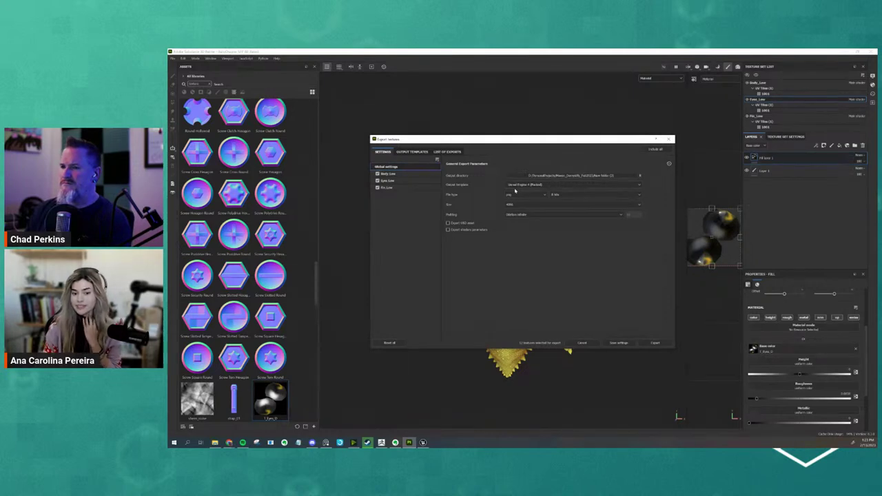
click(516, 184)
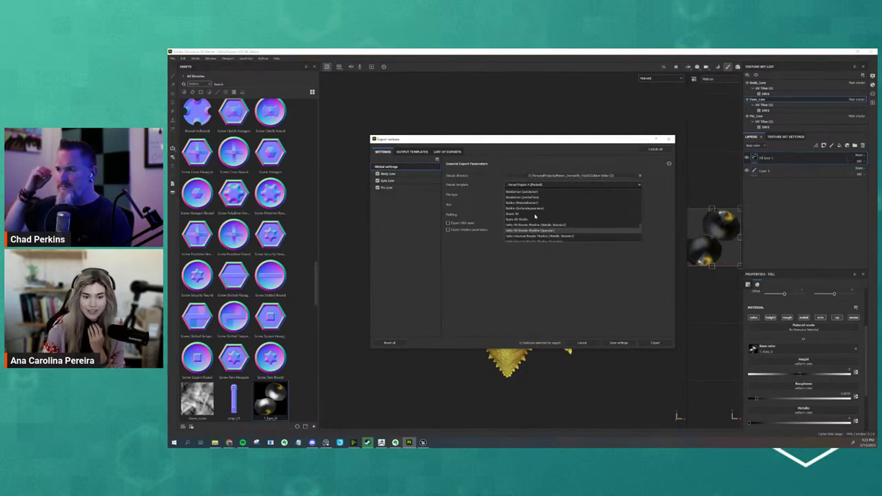
scroll(535, 215, up, 3)
scroll(531, 214, up, 5)
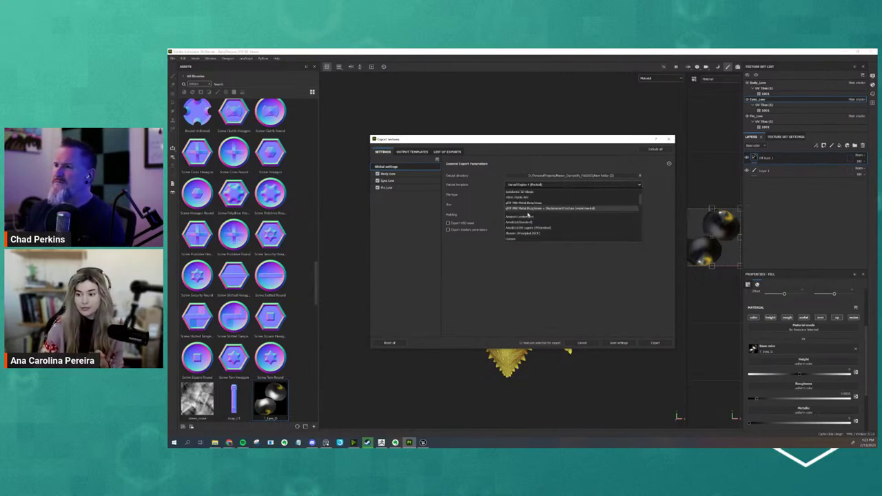
scroll(529, 216, up, 3)
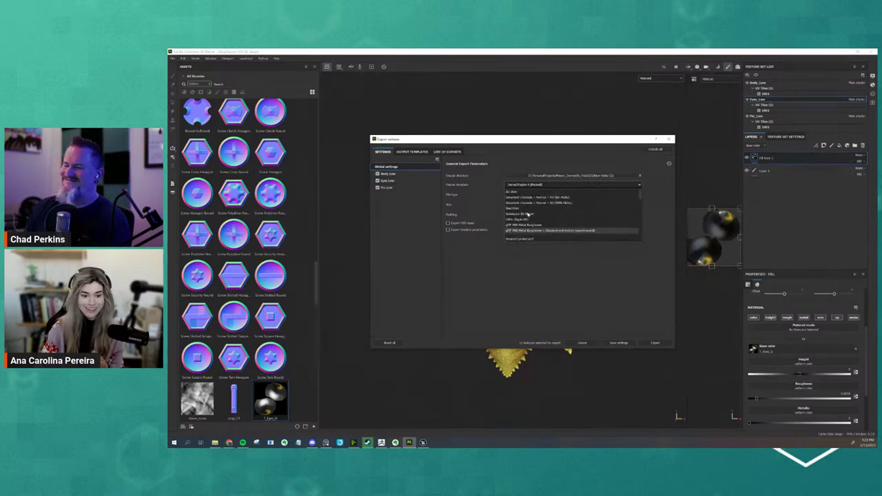
scroll(529, 216, down, 4)
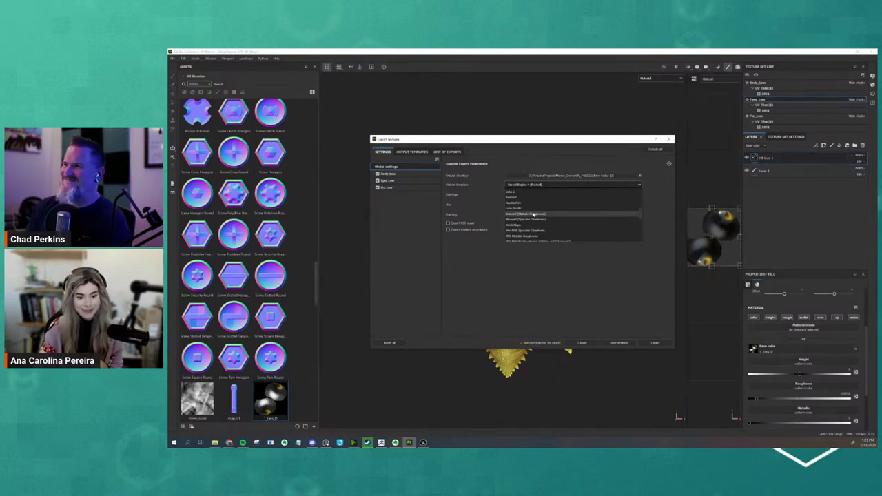
scroll(533, 214, down, 4)
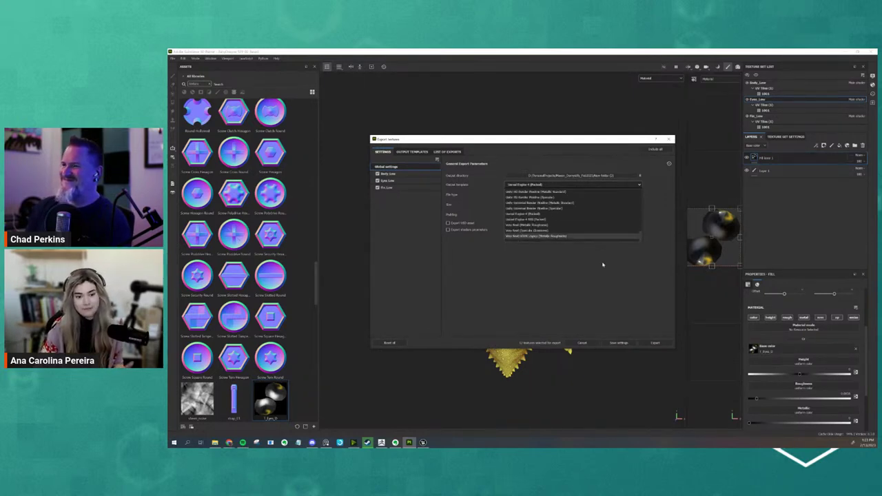
click(599, 285)
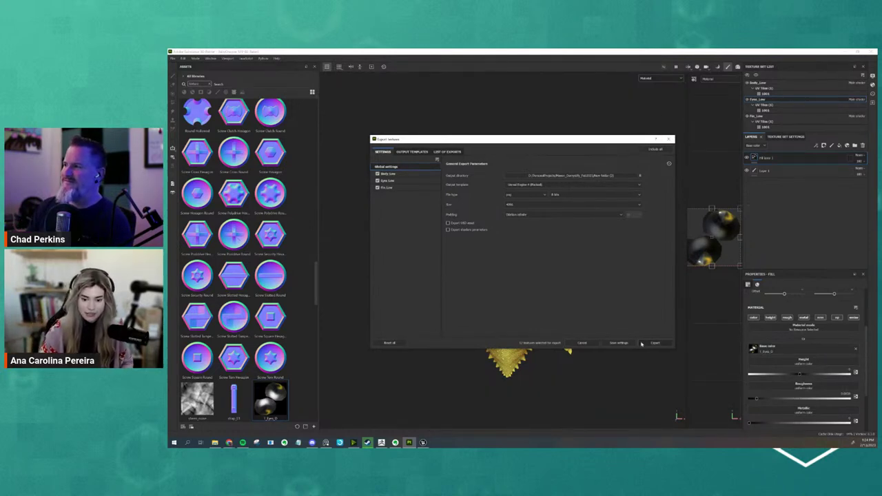
Step: Create a Textures_Demo folder in the project directory, set it as the output directory, and export the textures of all texture sets
click(578, 175)
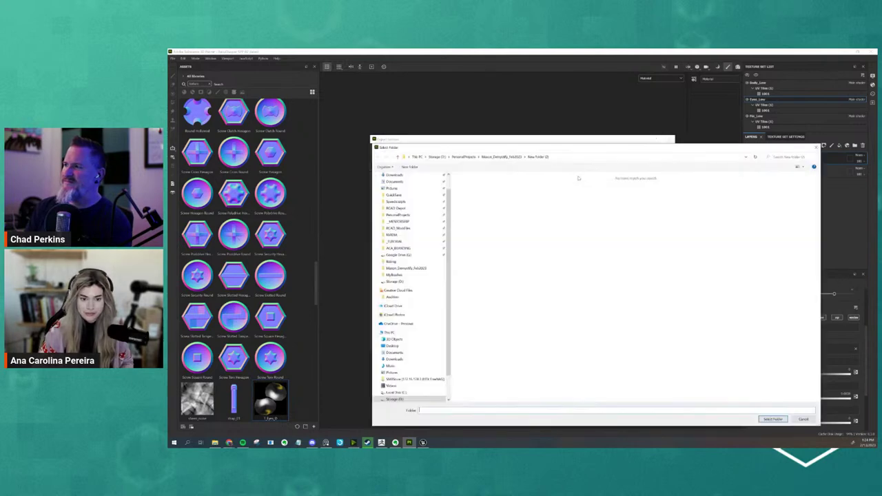
click(502, 158)
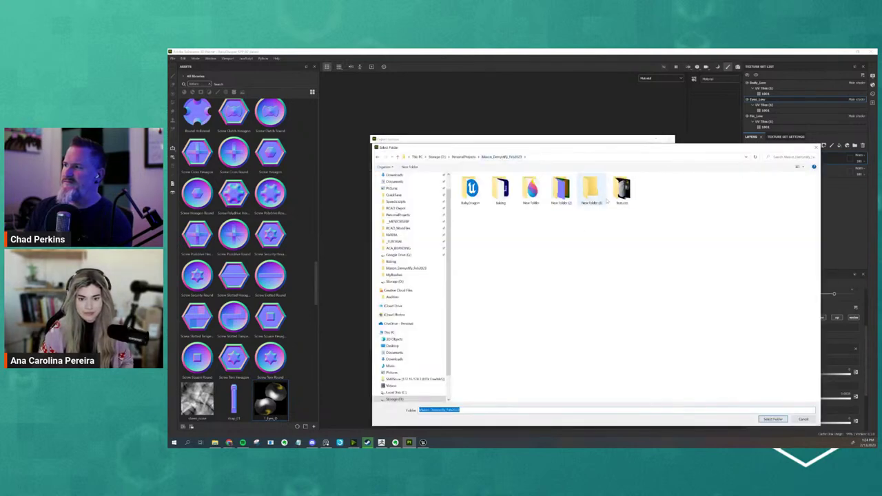
right_click(544, 234)
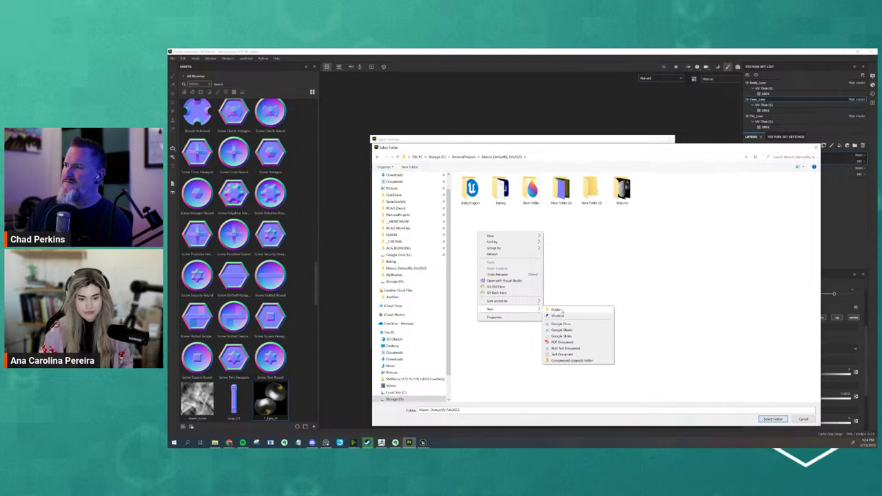
click(562, 311)
text(Textures_Demo)
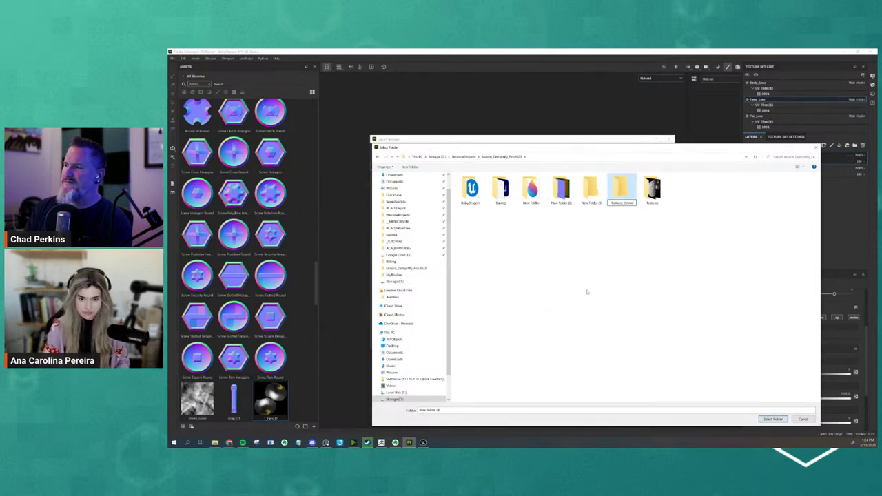
key(Return)
key(Return)
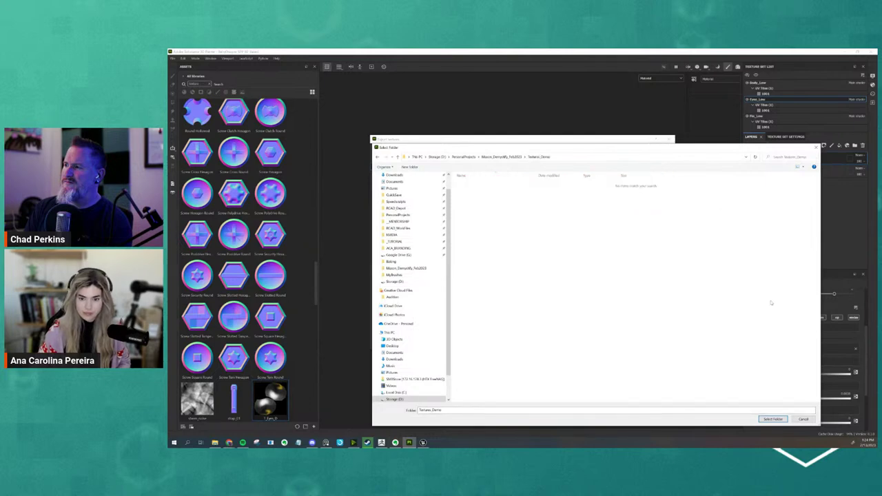
click(772, 419)
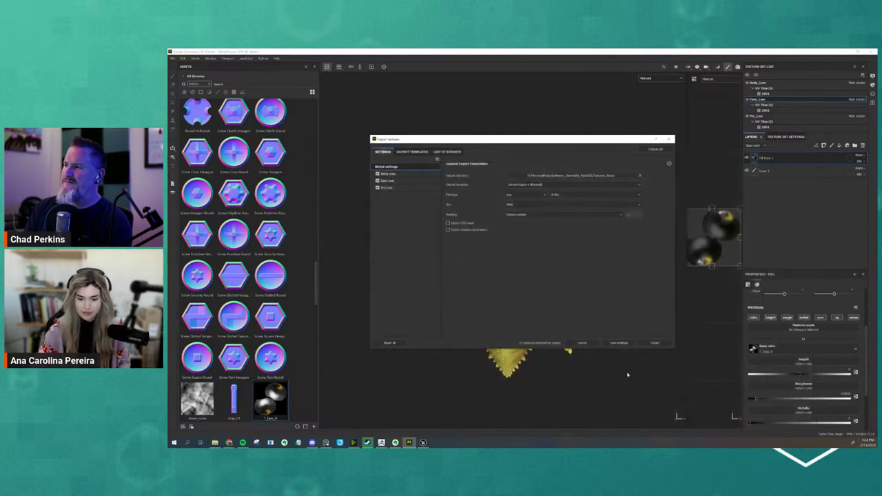
click(655, 343)
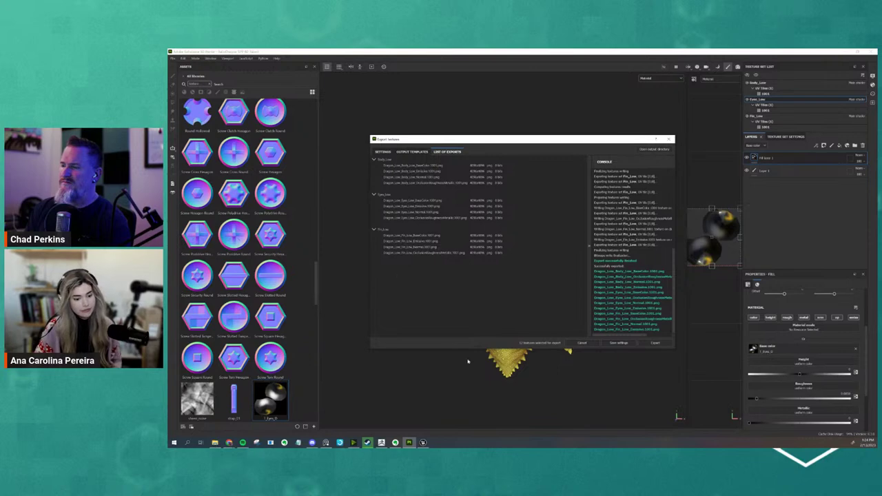
Step: Switch to Unreal Editor, delete the dragon's body, eyes and fin meshes from the level, and show the Content root folder
click(406, 431)
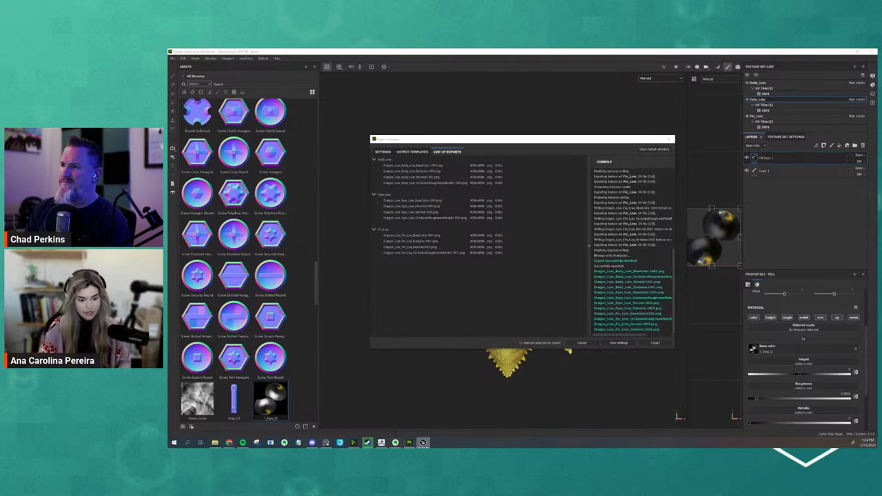
key(f)
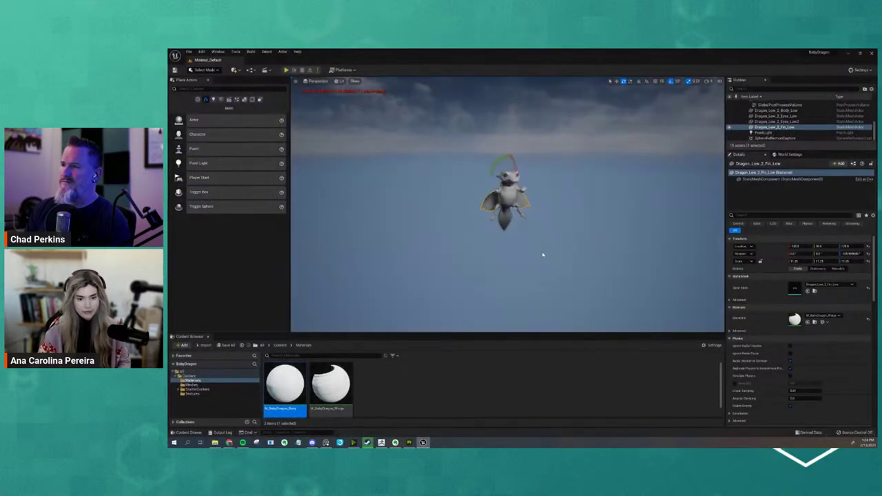
click(550, 254)
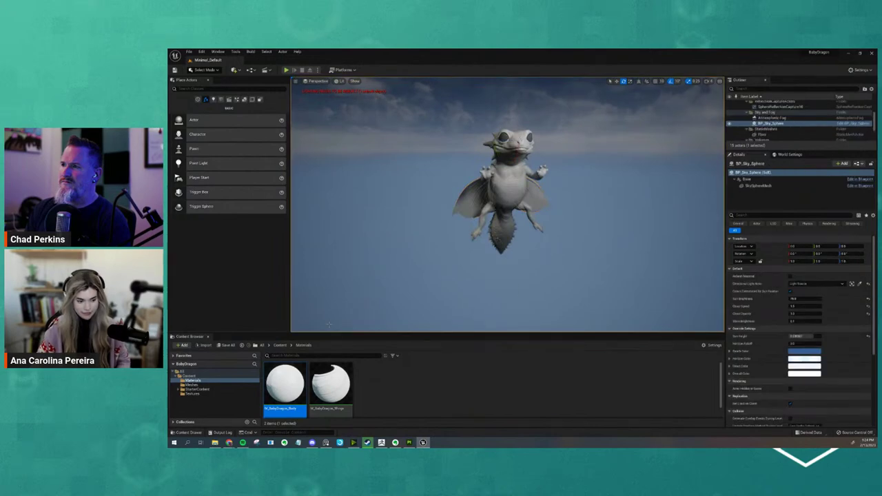
click(494, 146)
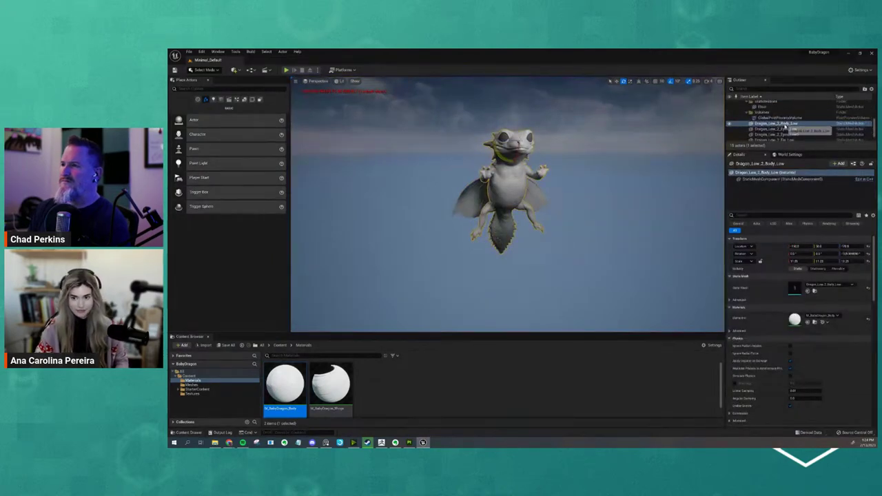
shift+click(779, 131)
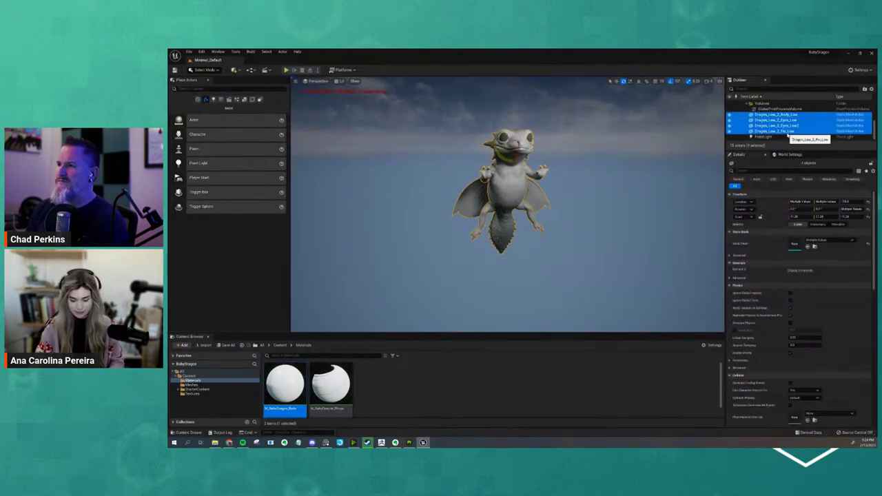
key(Delete)
click(280, 345)
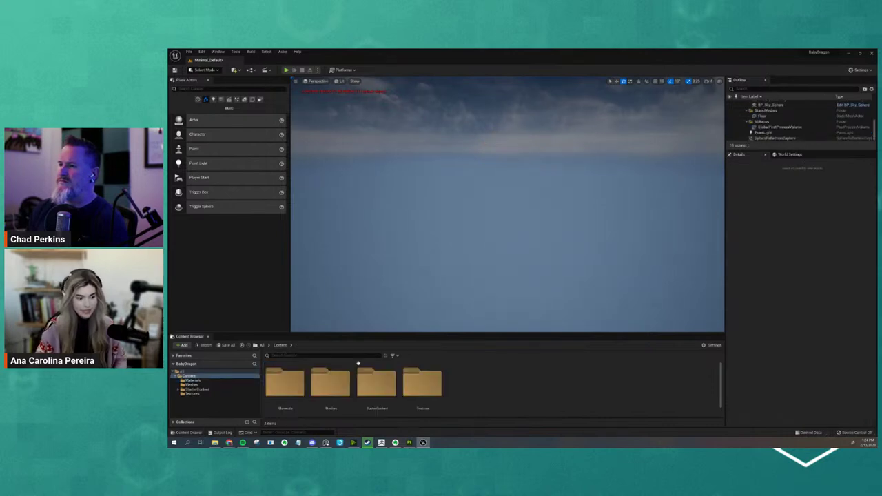
mouse_move(506, 329)
mouse_down()
mouse_move(508, 314)
mouse_move(506, 324)
mouse_up()
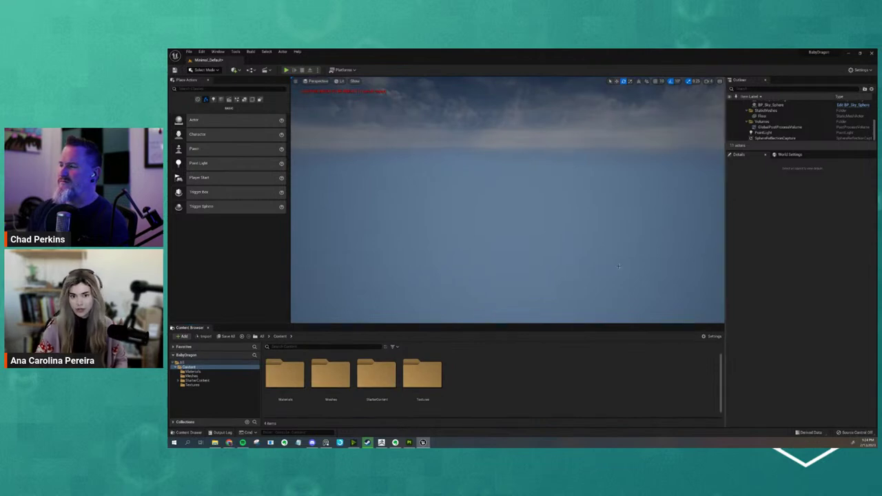
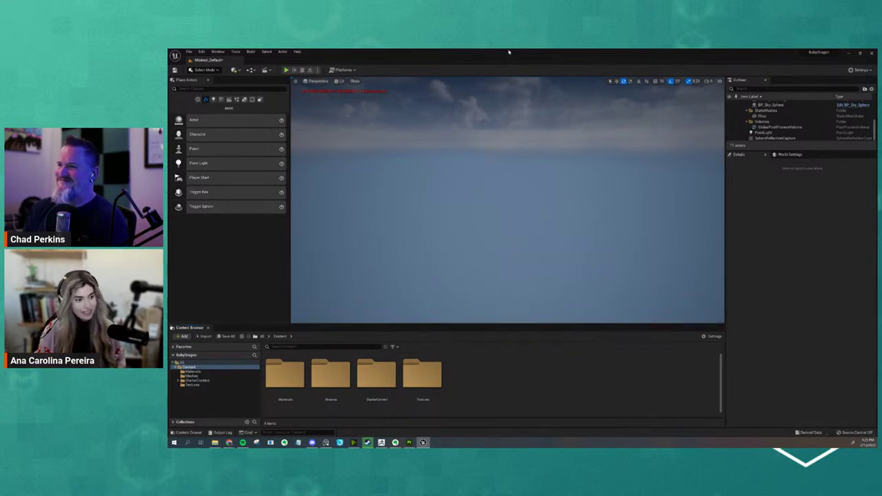
Step: Try placing a point light from the Lights category above one side of the floor slab
scroll(482, 114, down, 3)
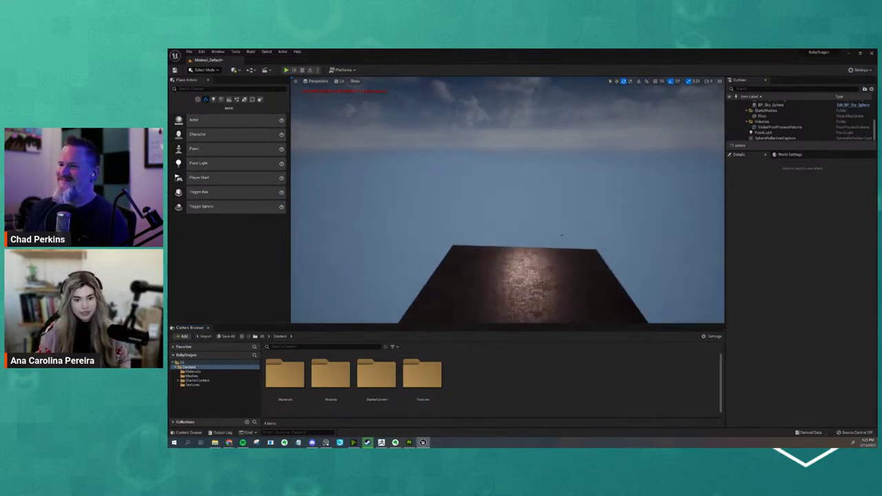
right_drag(561, 235, 566, 229)
alt+drag(566, 229, 481, 273)
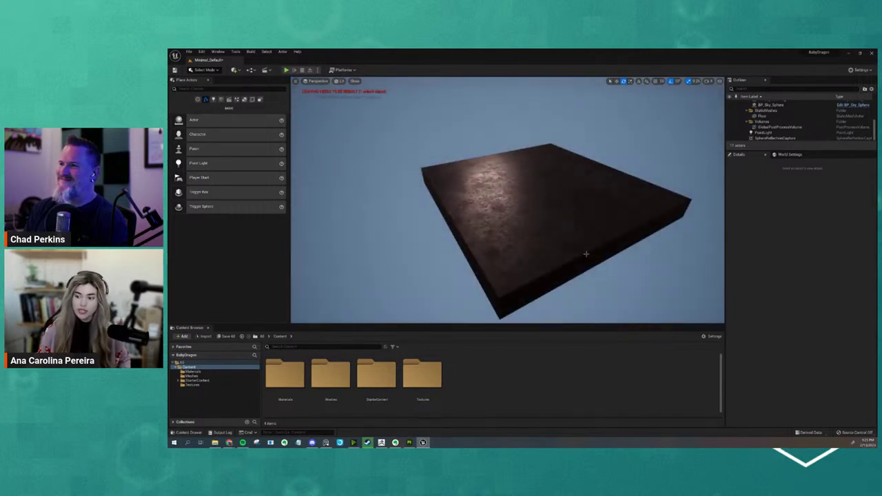
alt+drag(586, 254, 551, 251)
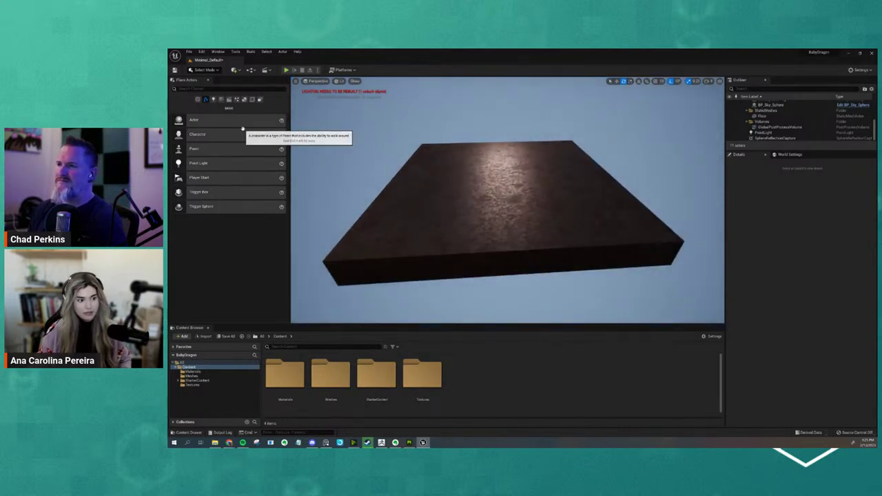
click(213, 99)
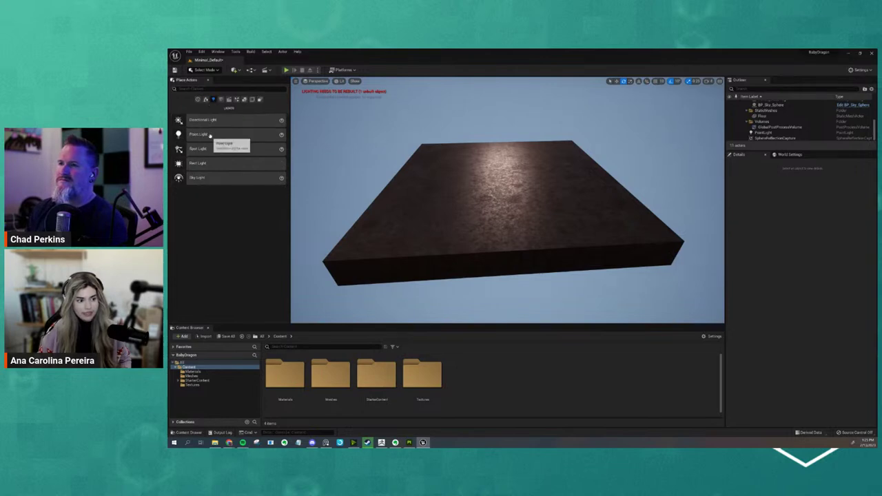
drag(364, 168, 414, 189)
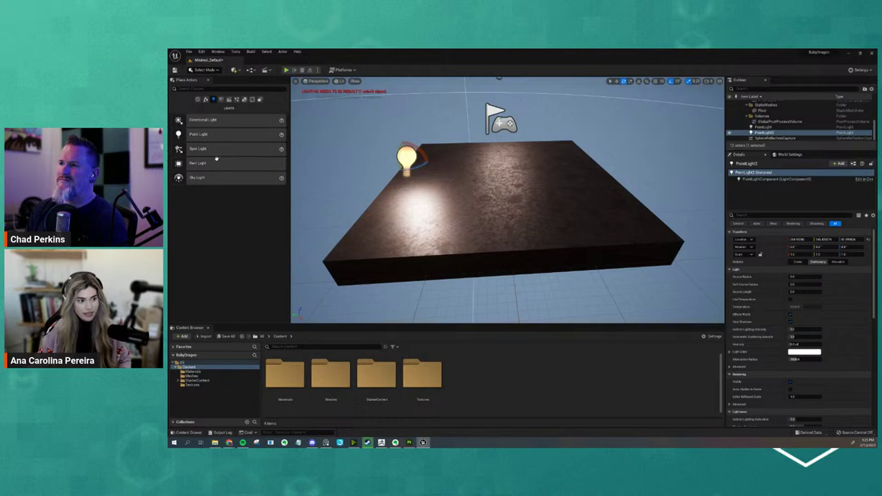
Step: Try placing a cone and a sphere on the floor, and undo the placed shapes and the point light
click(206, 100)
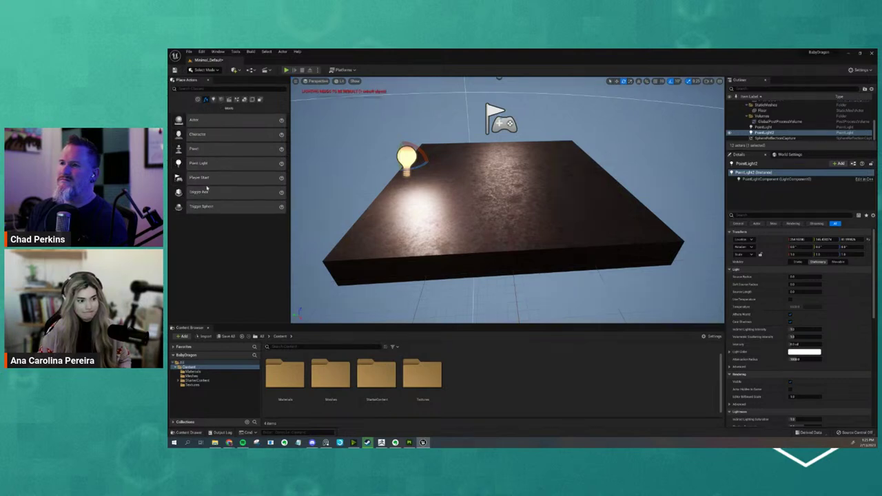
click(221, 99)
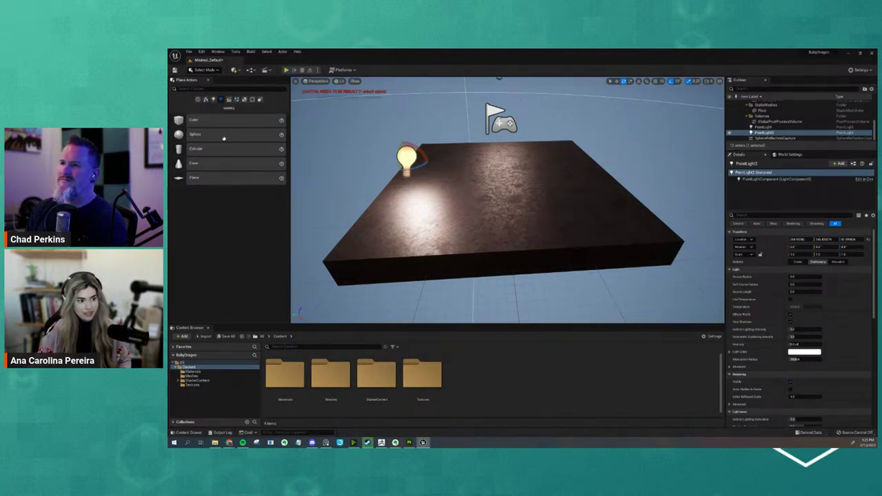
drag(222, 164, 557, 189)
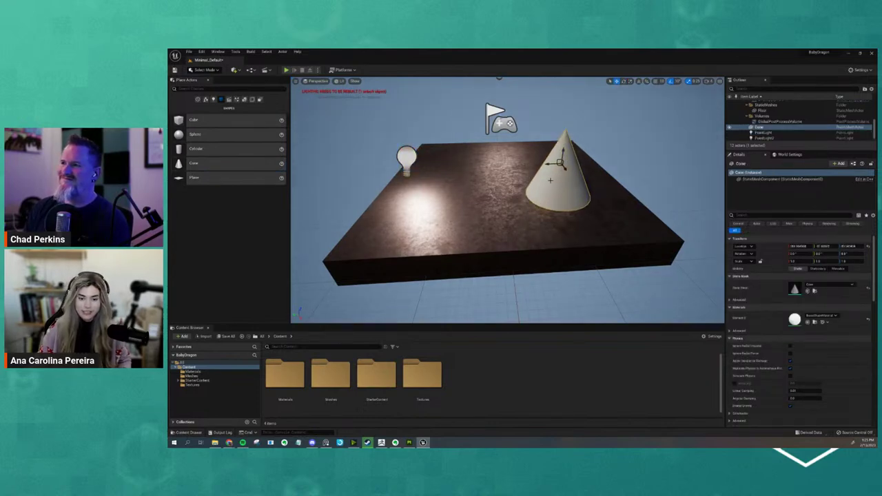
key(ctrl+z)
key(ctrl+z)
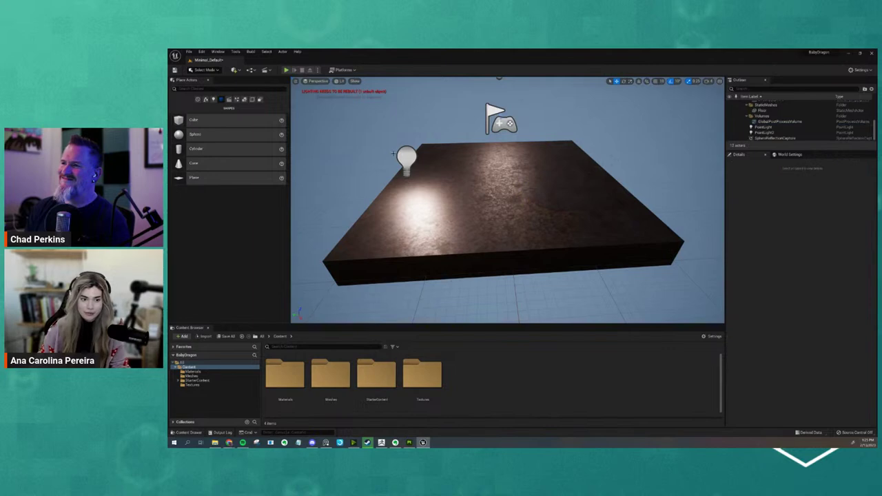
right_drag(445, 178, 509, 113)
drag(187, 135, 503, 246)
key(ctrl+z)
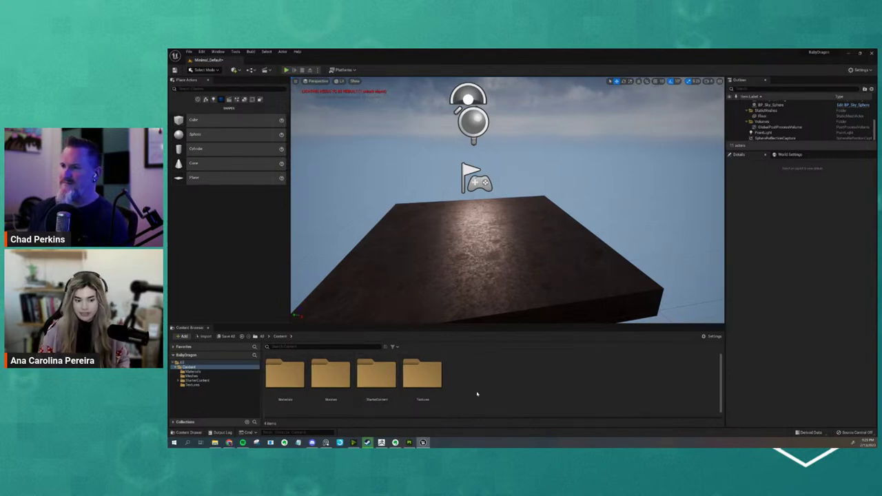
Step: Examine the contents of the project's Textures, Materials, Meshes and StarterContent folders, and return to the Content root
scroll(622, 250, up, 2)
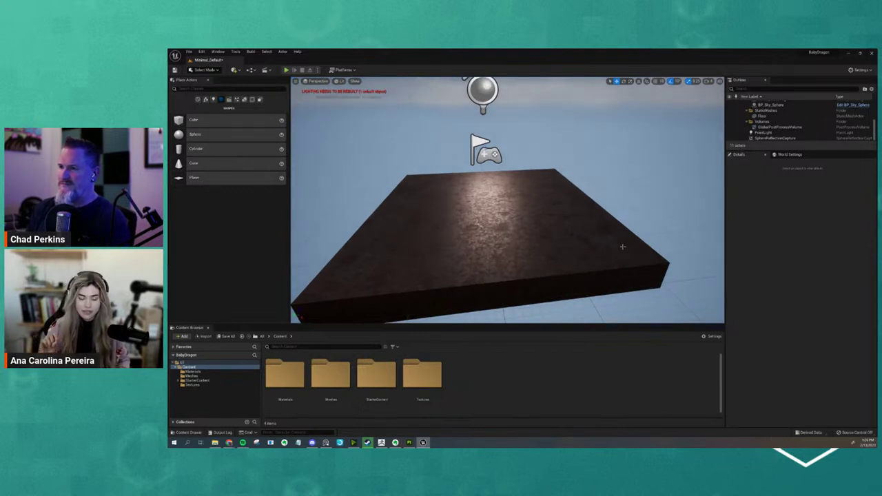
double_click(423, 375)
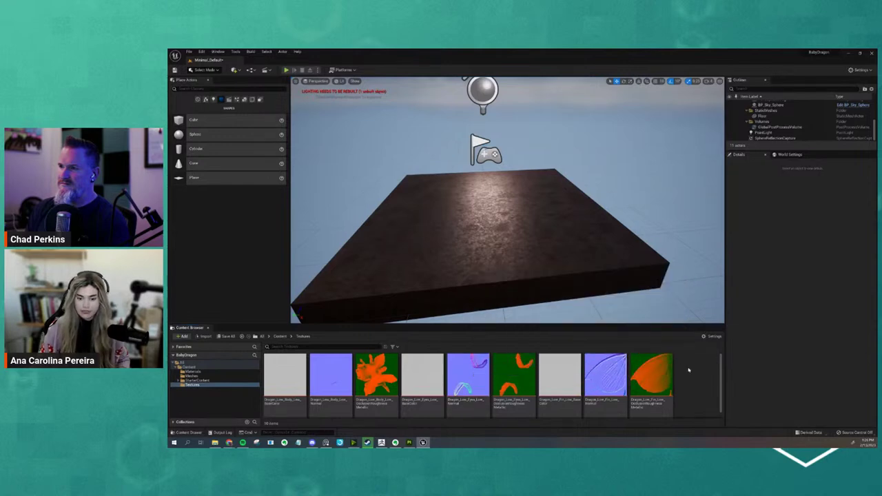
click(281, 337)
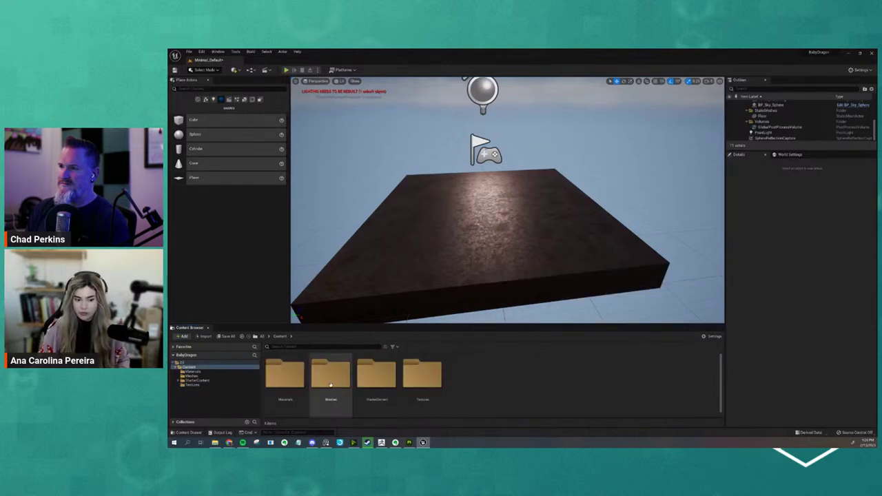
click(302, 386)
double_click(303, 384)
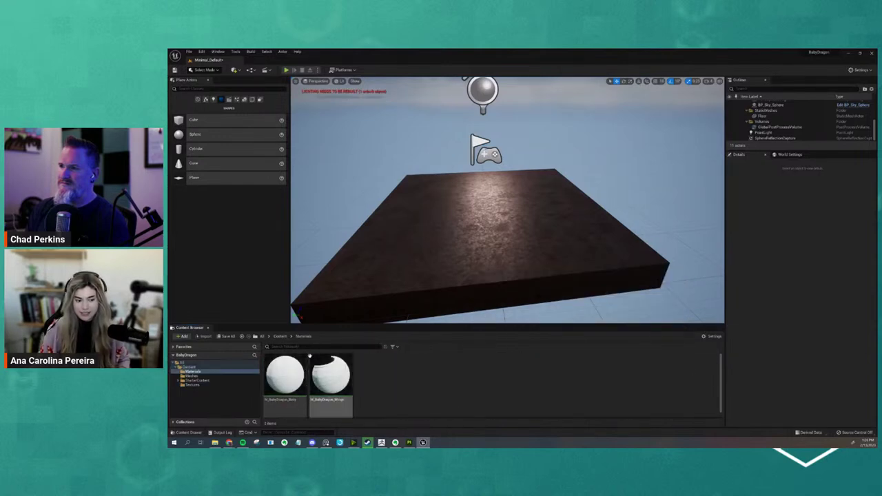
click(279, 337)
click(332, 386)
double_click(333, 386)
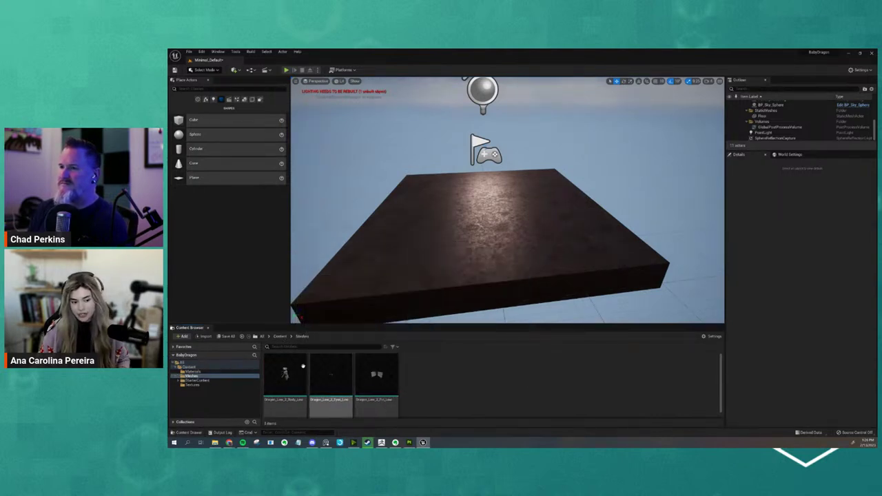
click(281, 337)
double_click(376, 376)
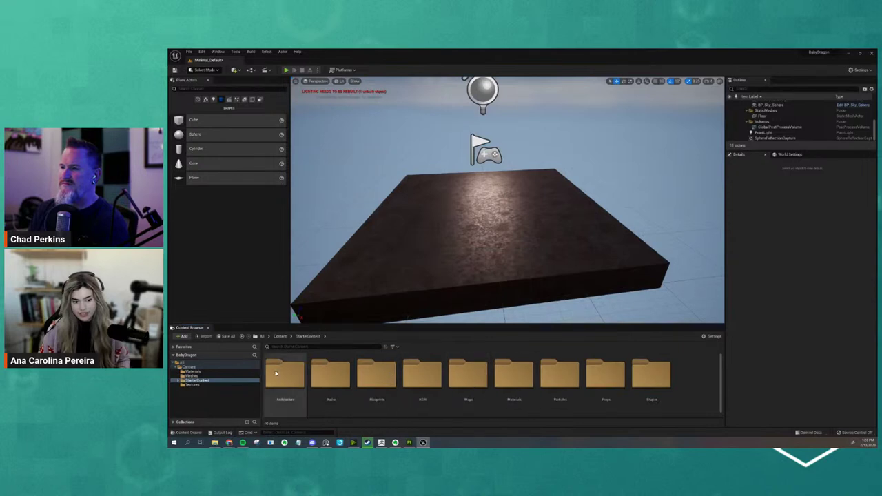
click(279, 336)
double_click(431, 373)
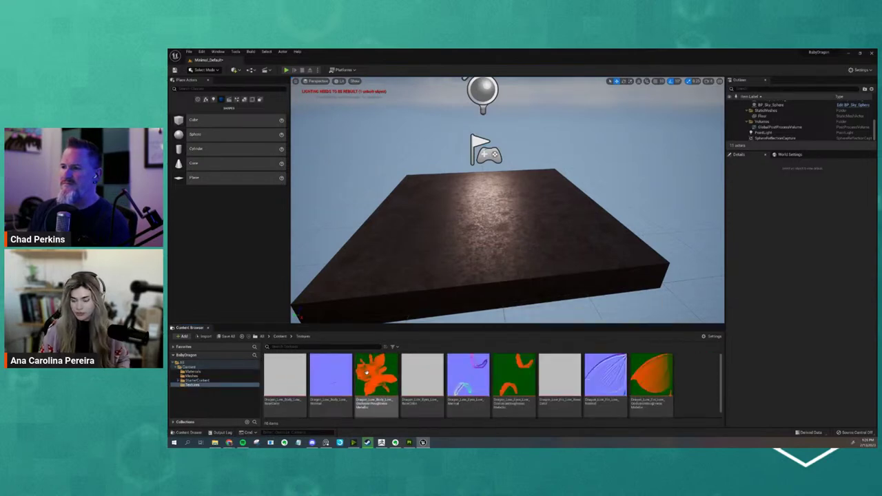
click(281, 337)
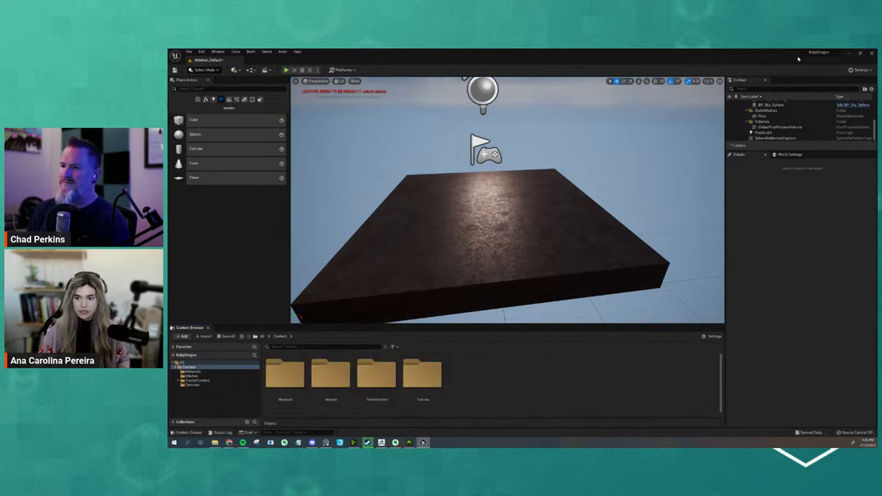
Step: Look at the level's actor list and select the Floor static mesh
click(773, 116)
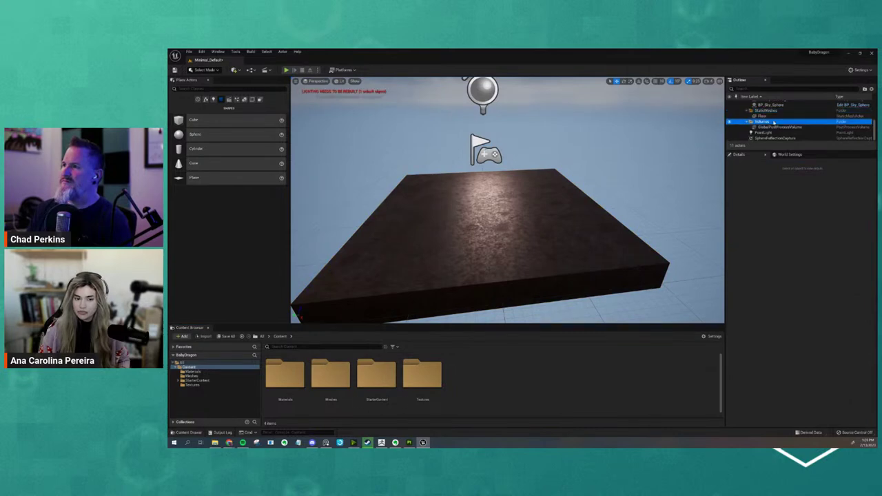
click(771, 115)
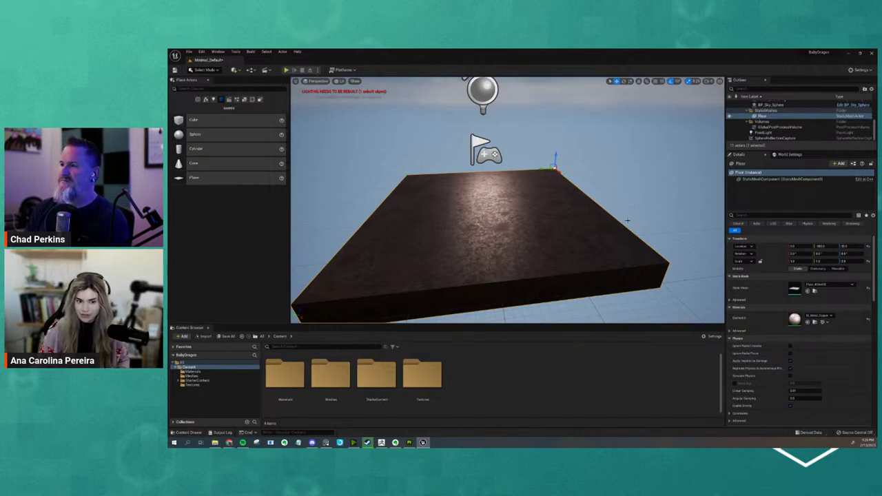
Step: Try rotating the floor slab about its X axis, and undo the rotation
key(f)
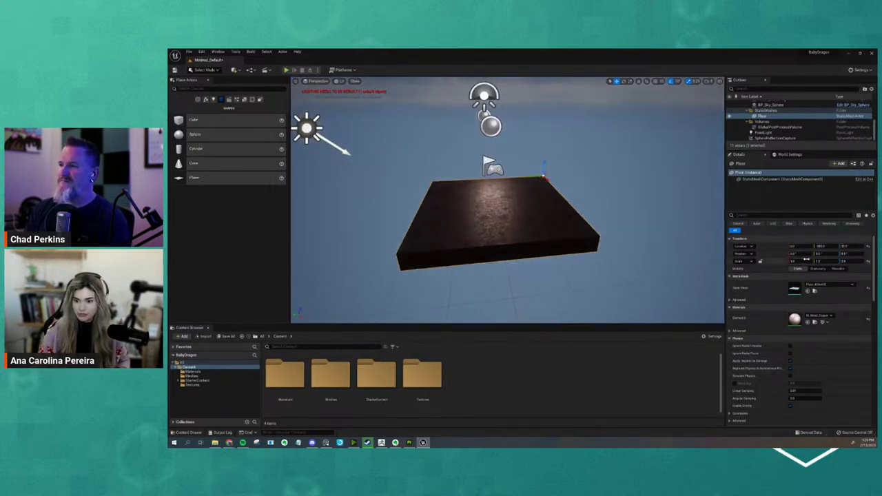
mouse_move(805, 258)
mouse_down()
mouse_move(817, 258)
mouse_move(793, 259)
mouse_move(804, 260)
mouse_up()
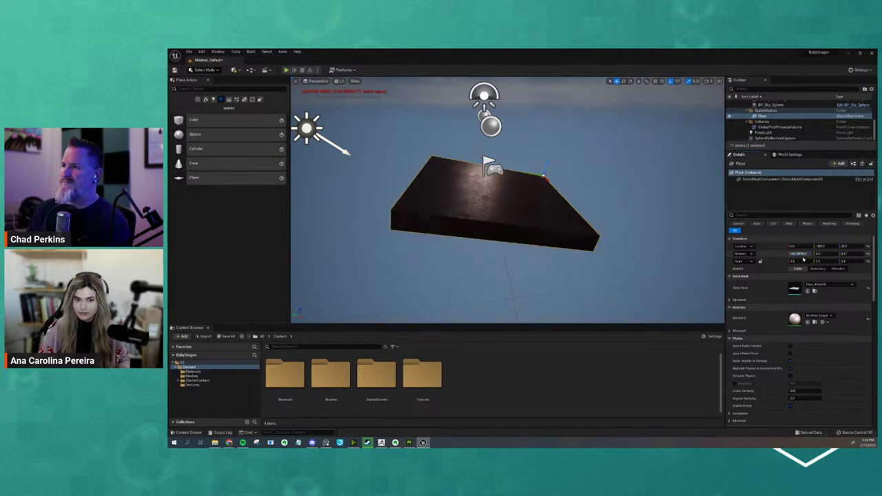
key(ctrl+z)
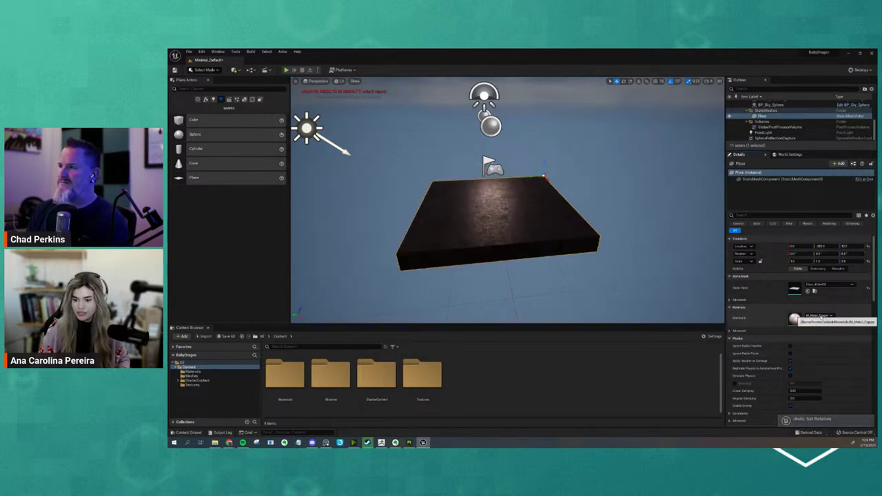
Step: Assign the M_Metal_Gold material to the floor and hide the editor icons with Game View
click(831, 316)
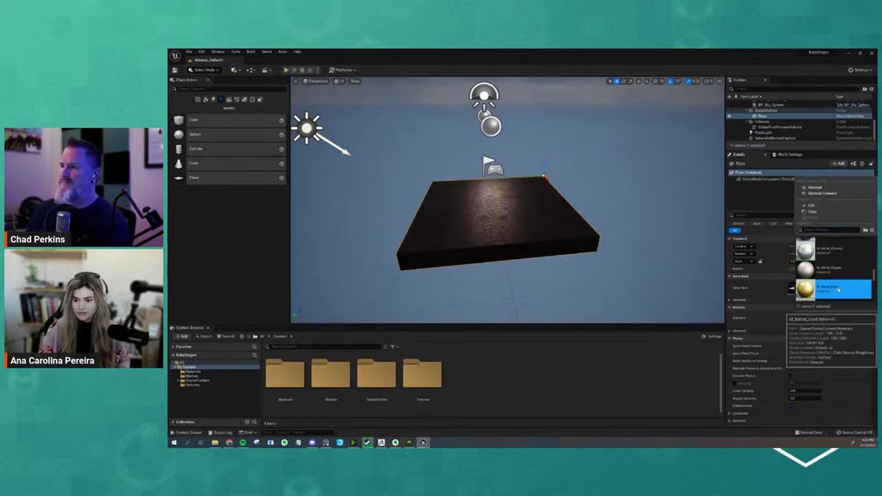
click(838, 289)
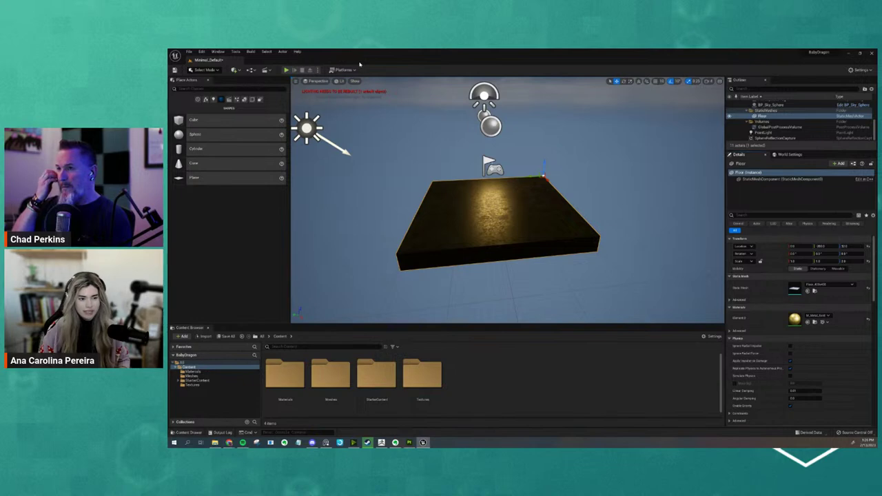
alt+drag(518, 200, 484, 200)
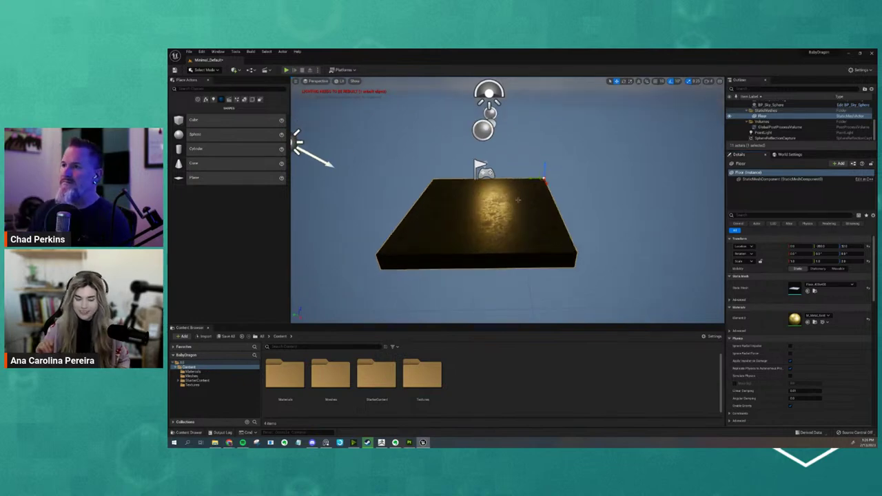
key(g)
mouse_move(518, 200)
right_down()
mouse_move(557, 199)
mouse_move(531, 202)
right_up()
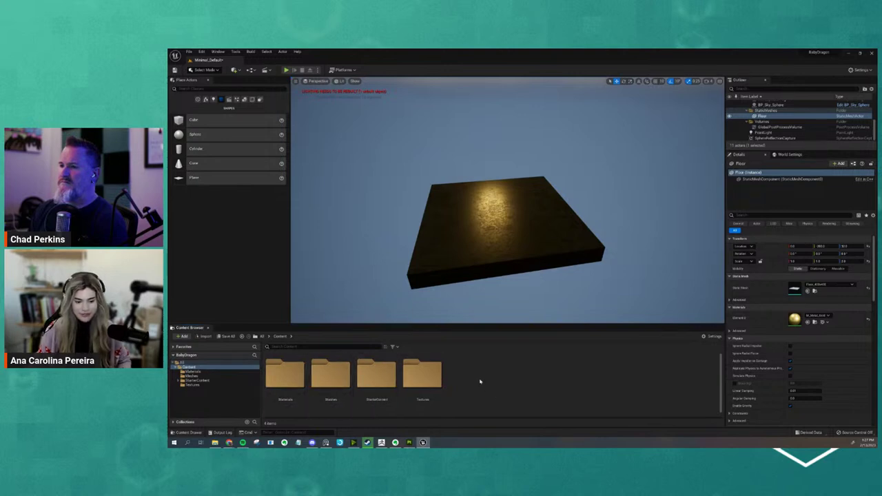
Step: Create a new folder named DemoDragon inside the project's Meshes folder and open it
right_click(480, 380)
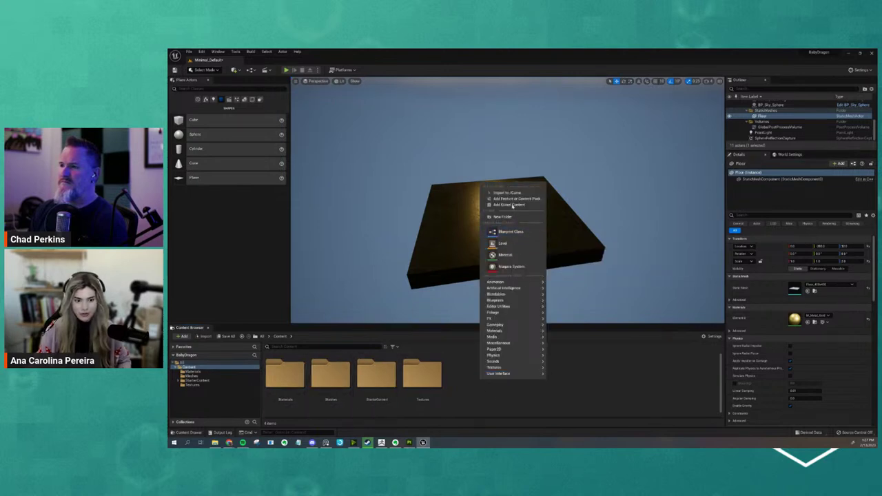
double_click(331, 375)
right_click(507, 374)
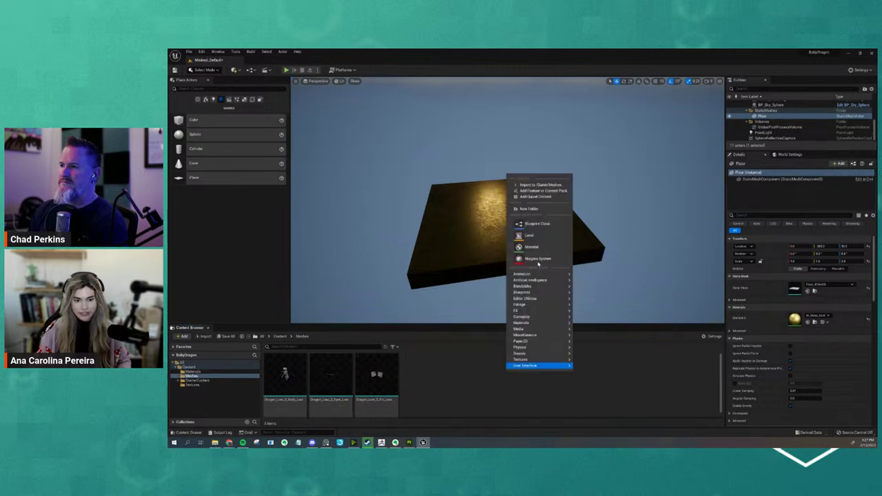
click(530, 208)
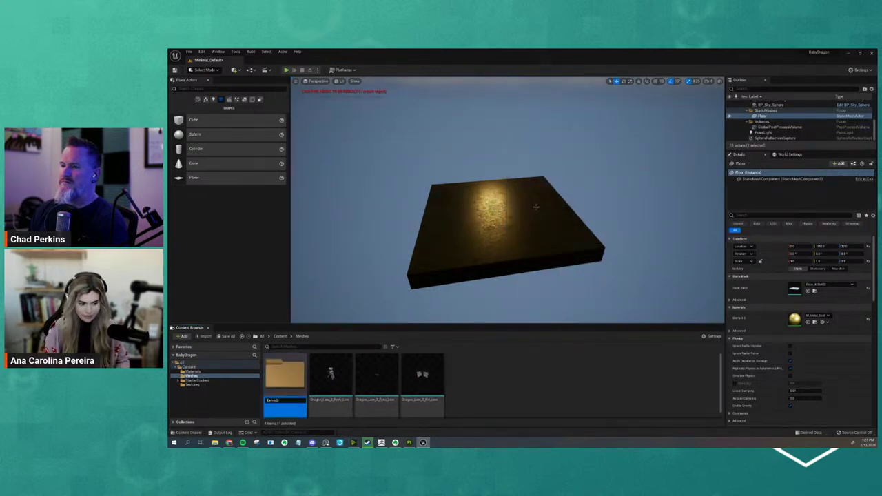
text(DemoDragon)
key(Return)
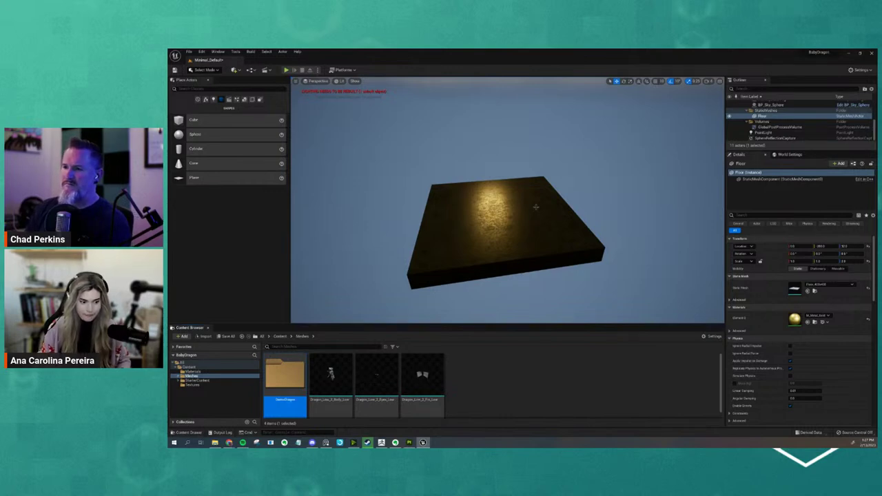
double_click(282, 372)
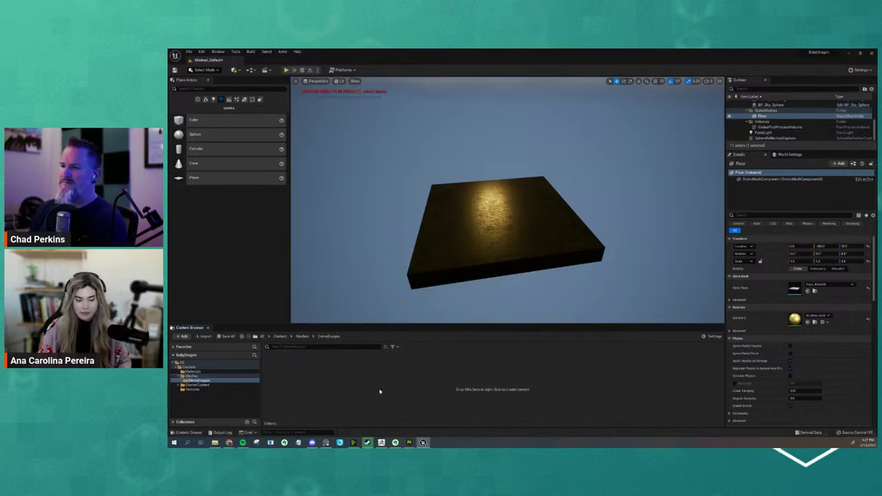
Step: Bring the Dragon_Low_2 FBX file from the Baking folder in File Explorer into Unreal's DemoDragon folder for import
click(216, 444)
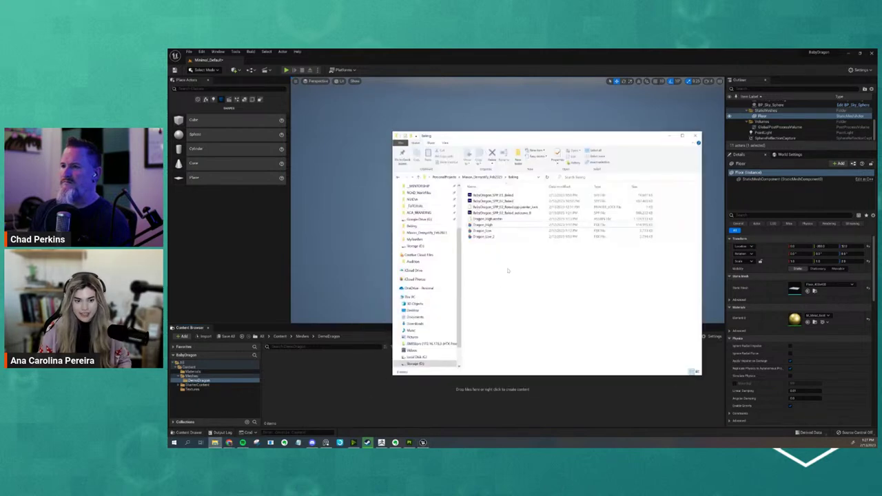
click(494, 237)
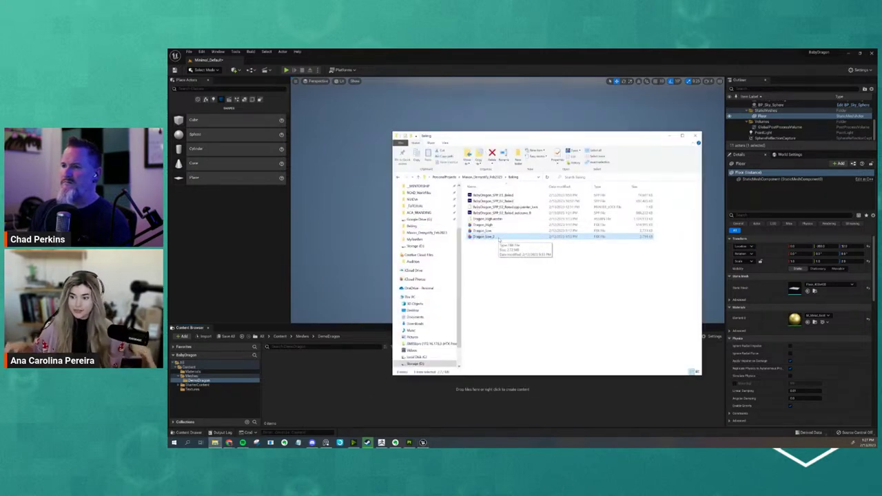
drag(499, 239, 303, 370)
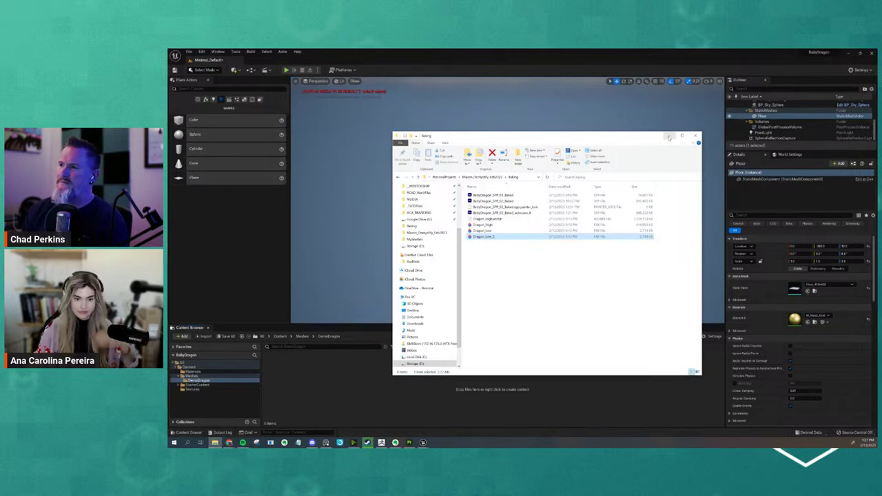
drag(568, 138, 584, 205)
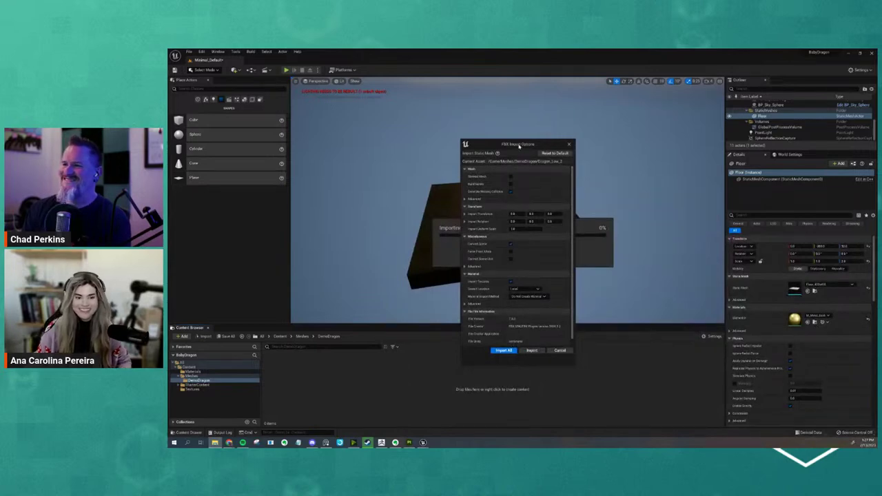
drag(520, 145, 525, 142)
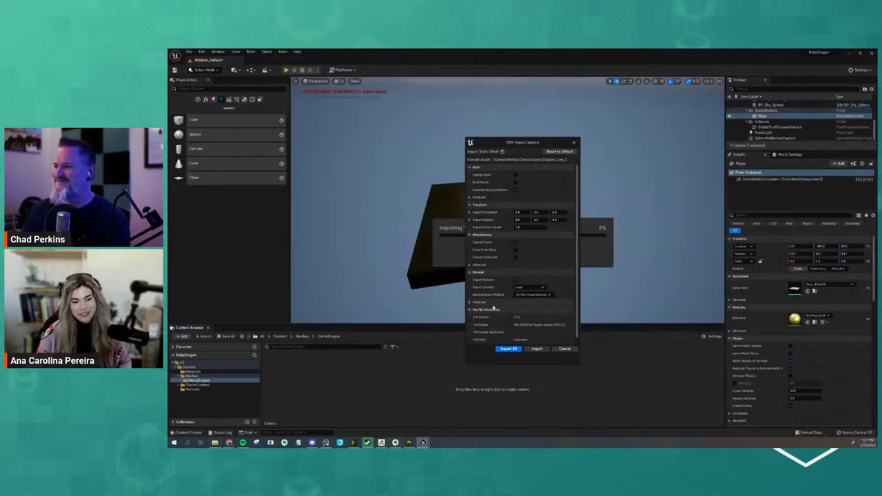
Step: Import all the dragon meshes with Do Not Create Material and an import uniform scale of 10
scroll(494, 310, down, 1)
scroll(548, 207, up, 1)
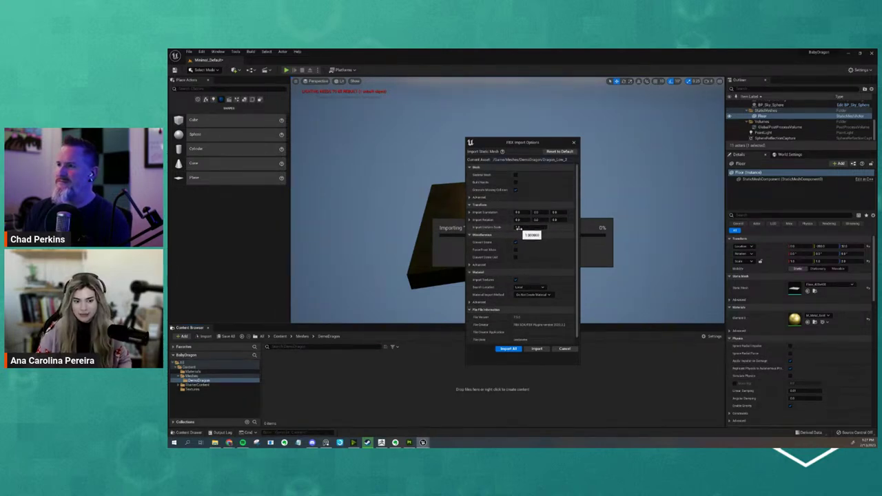
scroll(527, 232, down, 1)
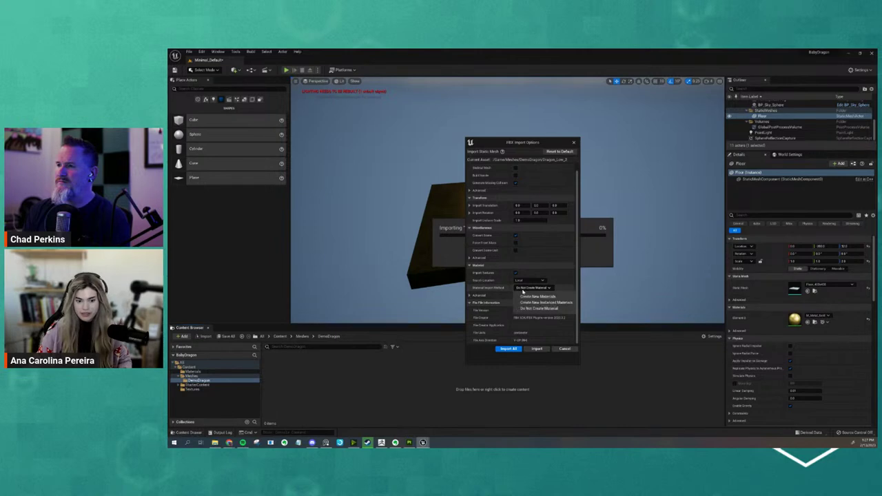
click(532, 287)
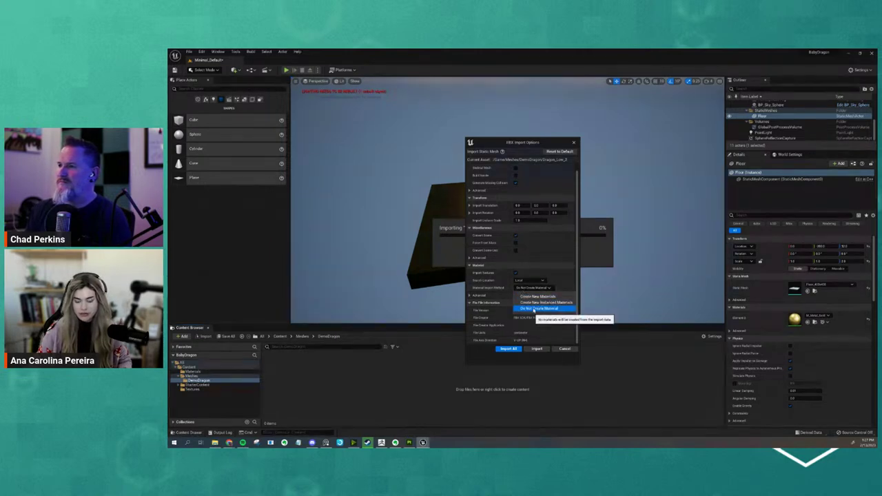
click(536, 308)
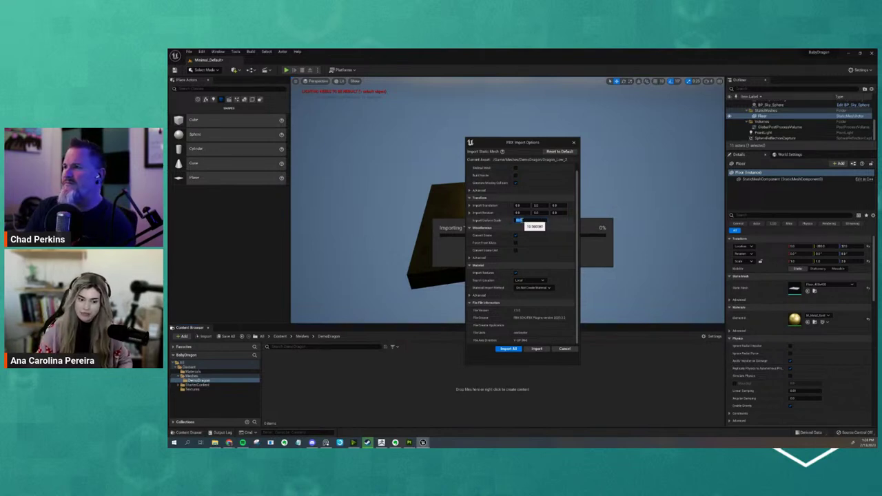
click(521, 221)
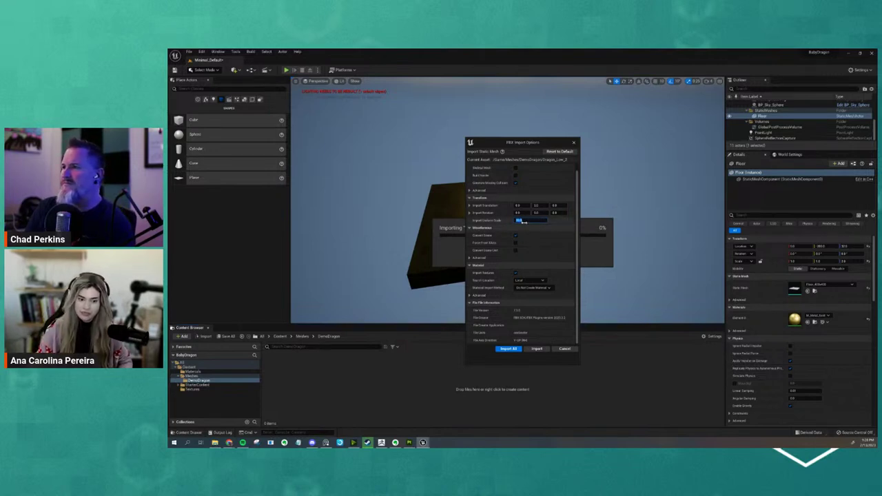
click(518, 350)
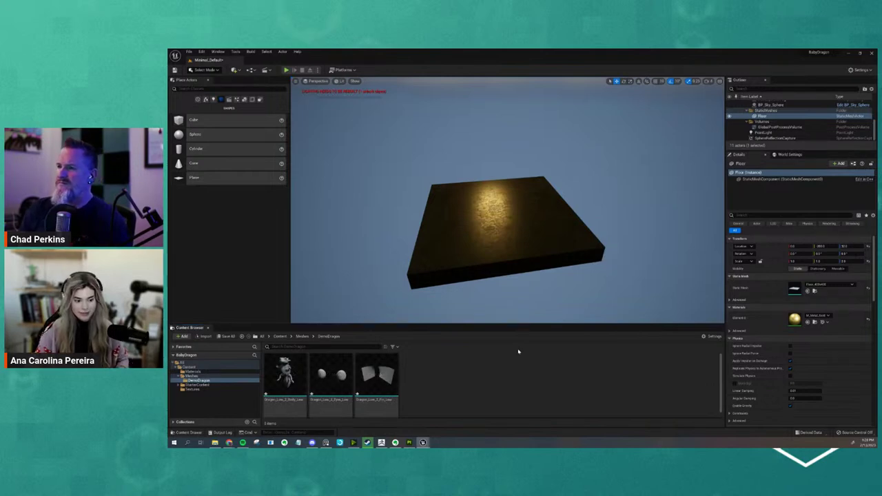
Step: Place the dragon's body, eyes and fin meshes together above the floor slab and rotate them about the vertical axis to face forward
click(377, 378)
shift+click(289, 378)
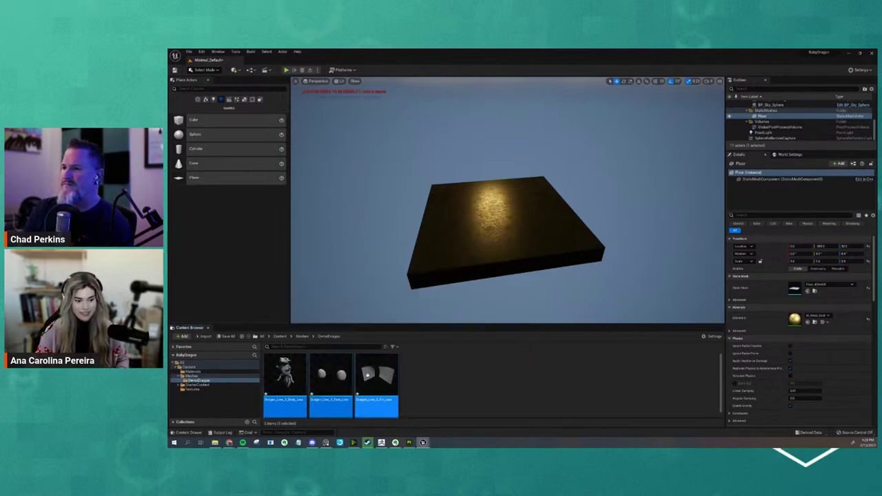
drag(290, 377, 501, 170)
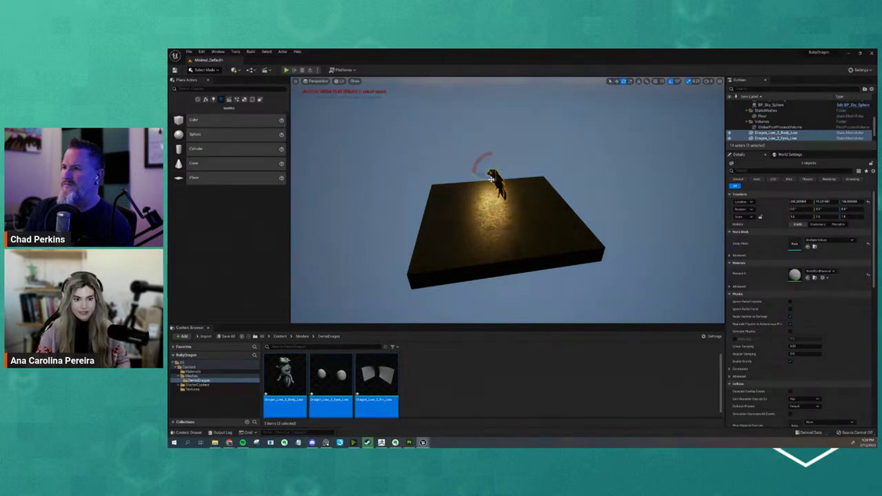
key(f)
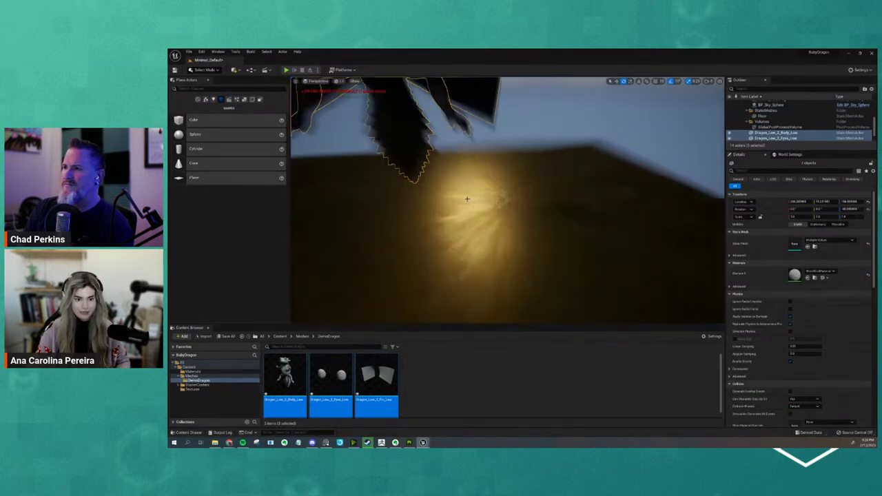
scroll(467, 200, down, 5)
middle_drag(467, 199, 500, 186)
scroll(516, 206, up, 5)
scroll(496, 185, down, 4)
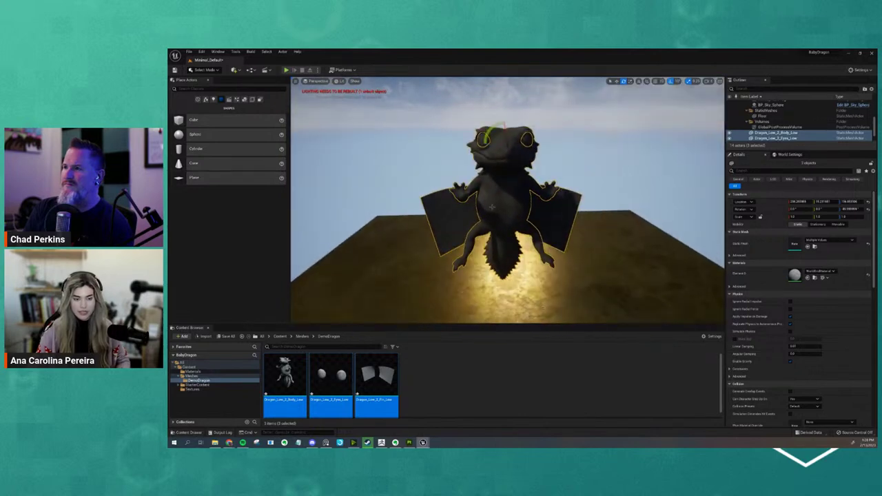
Step: Try rotating, moving and scaling the three dragon meshes, undoing each transform
alt+drag(494, 149, 517, 149)
key(ctrl+z)
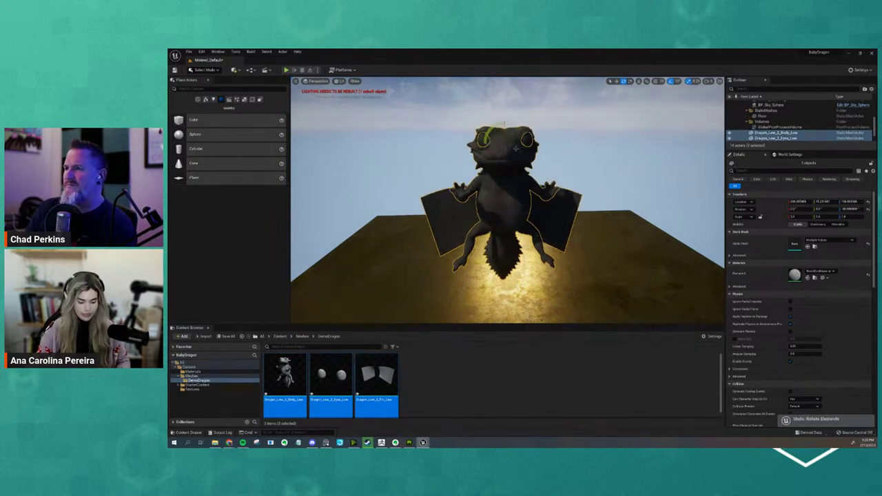
key(w)
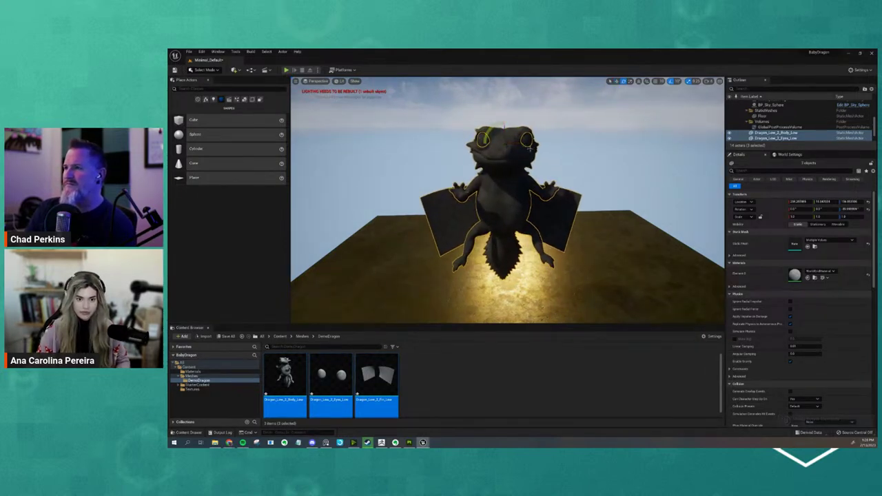
drag(488, 131, 525, 152)
key(ctrl+z)
key(r)
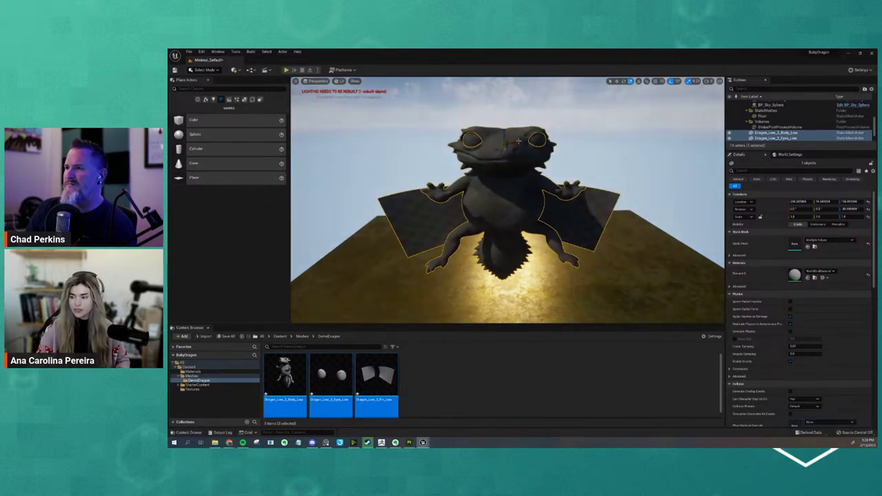
key(ctrl+z)
Step: Place a point light from the Lights category beside the dragon, above the floor
alt+drag(517, 239, 328, 244)
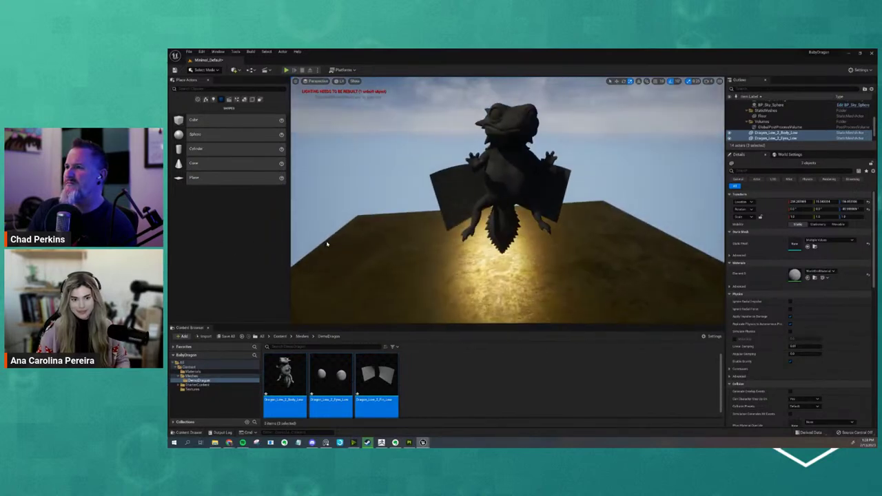
scroll(593, 224, down, 5)
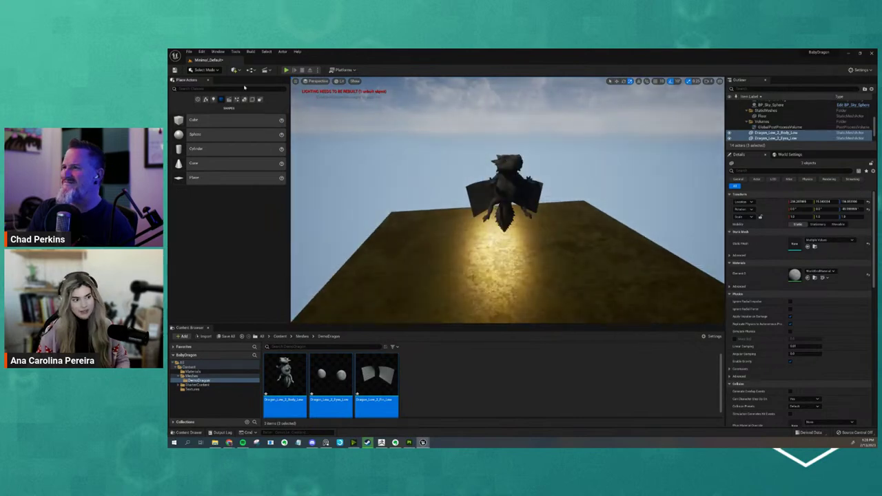
click(214, 99)
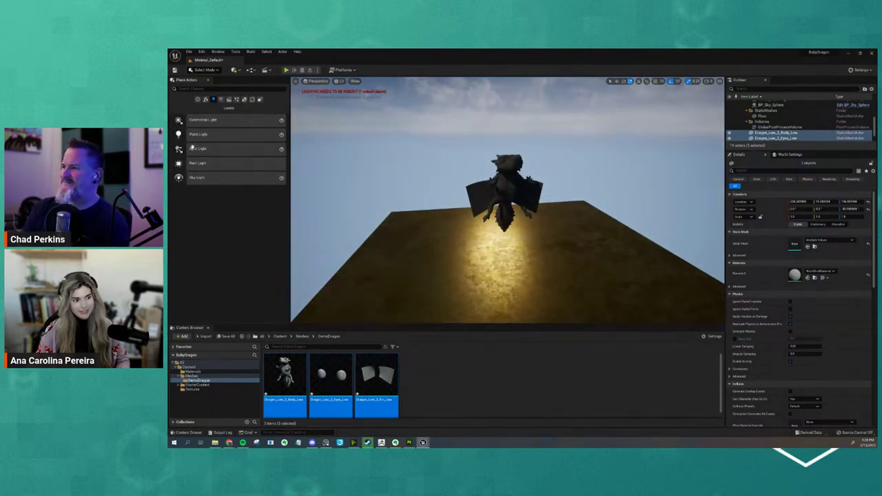
drag(194, 149, 557, 189)
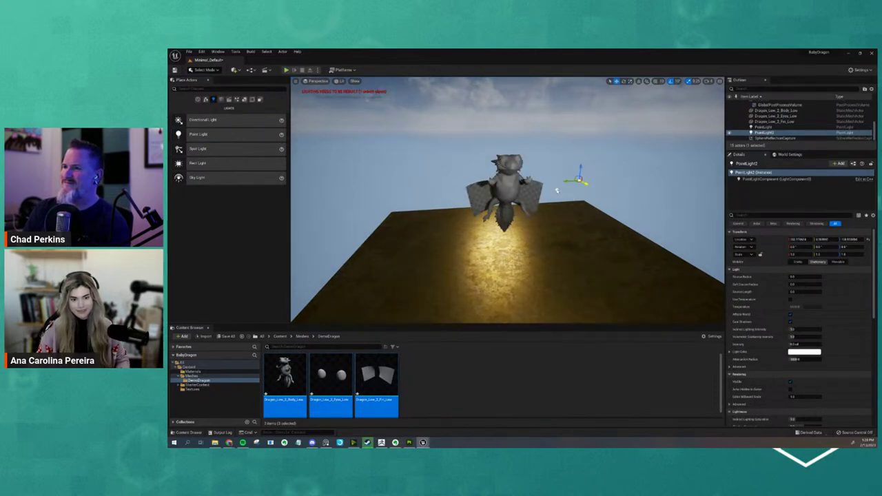
scroll(571, 207, up, 4)
right_drag(570, 207, 572, 176)
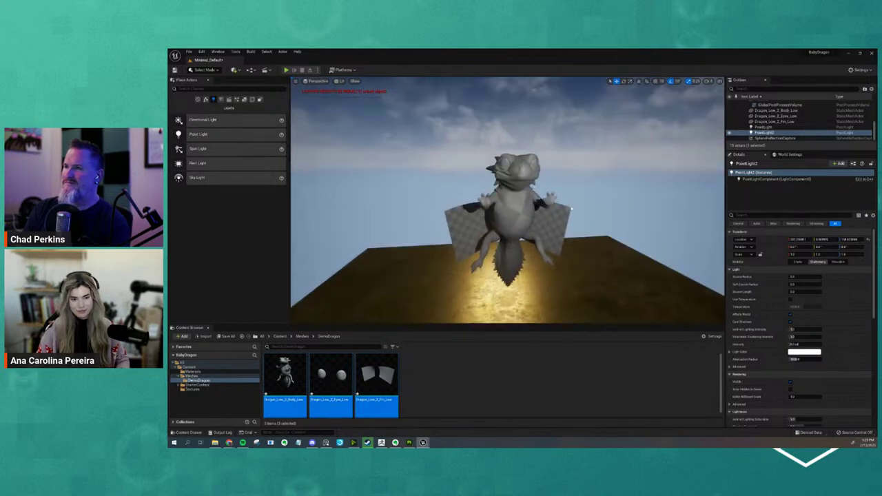
Step: Look closely at the lit dragon from the front and select its body mesh
scroll(568, 207, up, 2)
alt+drag(567, 207, 551, 239)
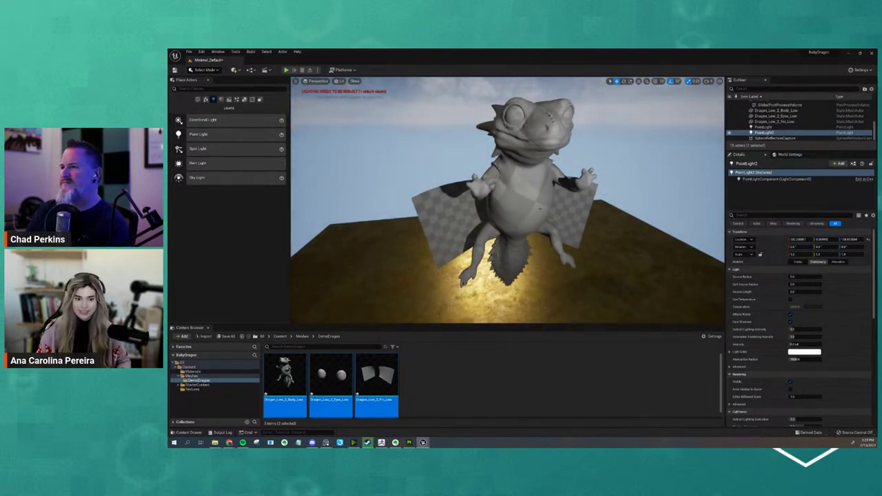
click(528, 198)
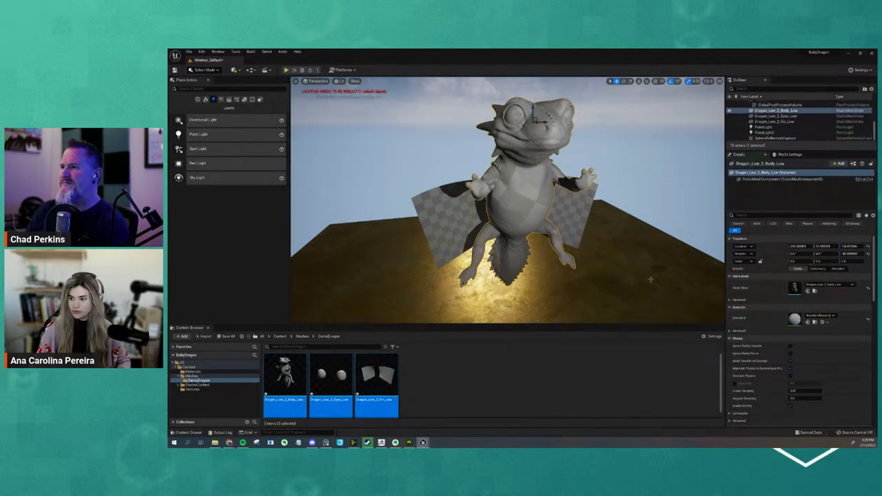
alt+drag(609, 268, 569, 278)
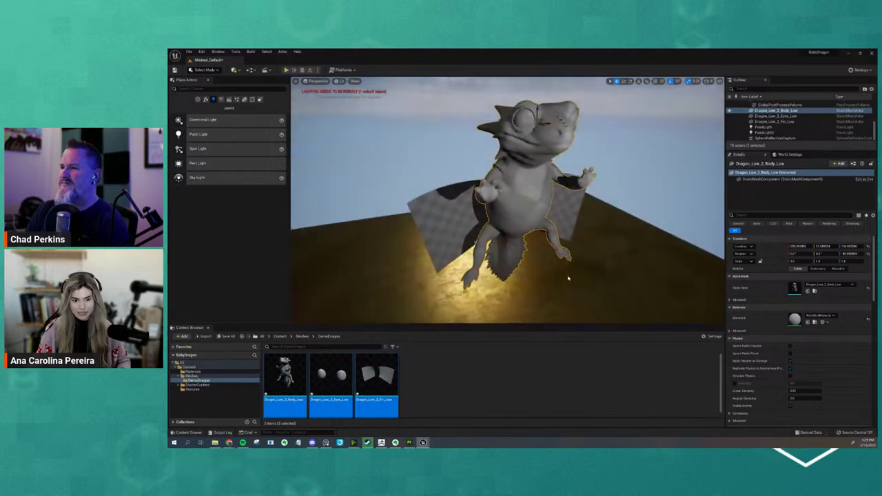
Step: Create a folder named TexturesDemo inside Content/Textures and open it
click(302, 336)
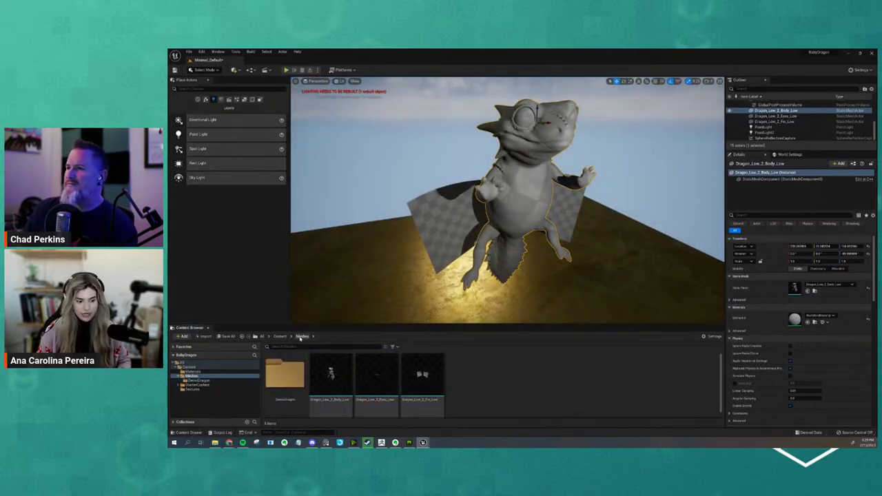
click(280, 336)
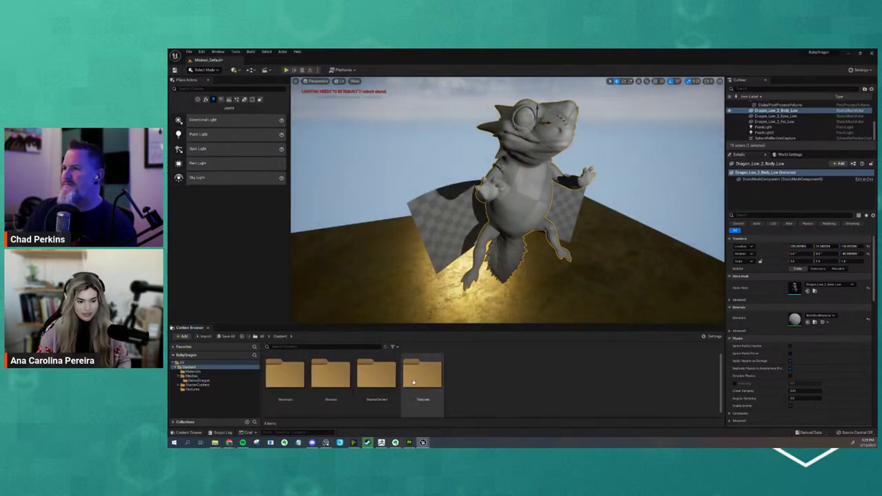
double_click(419, 382)
scroll(466, 402, down, 2)
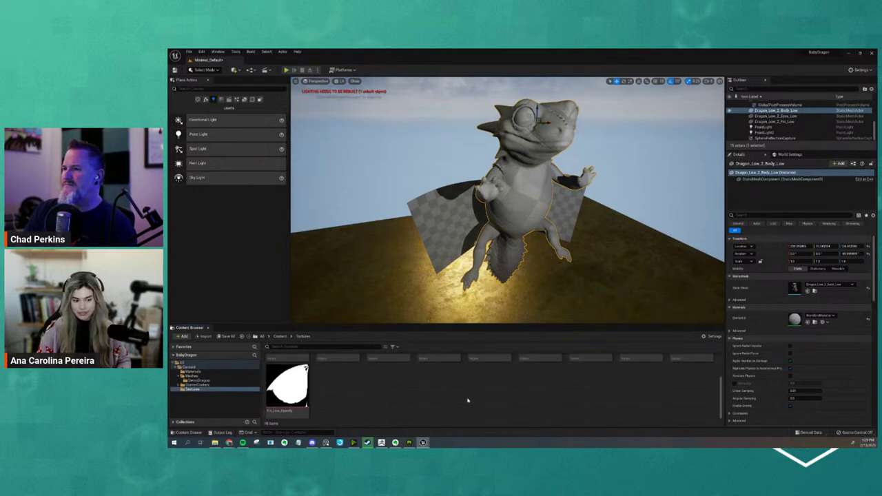
right_click(359, 387)
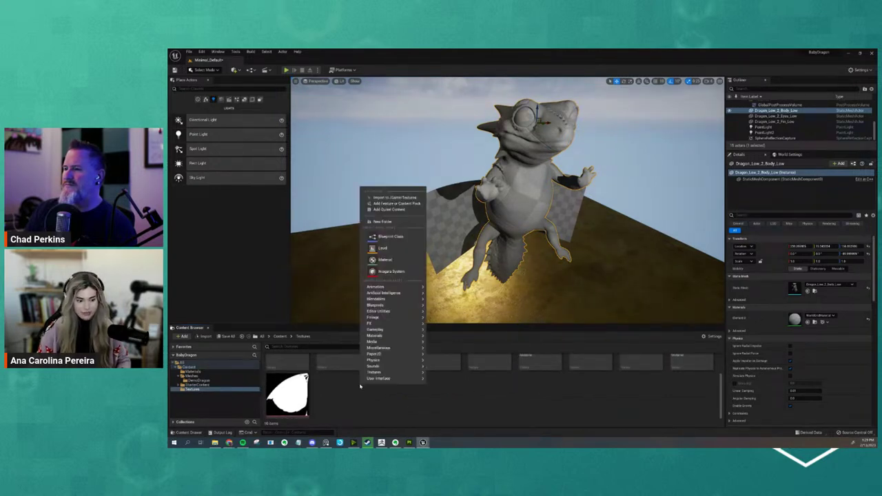
click(391, 221)
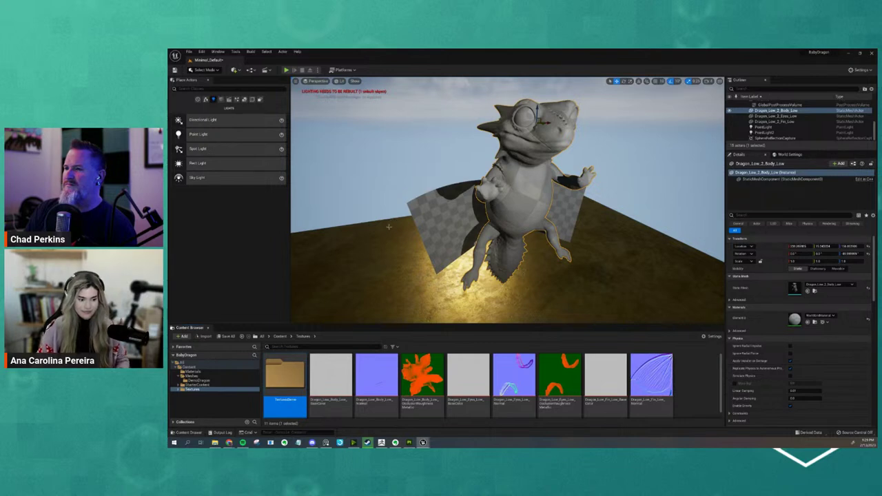
double_click(296, 369)
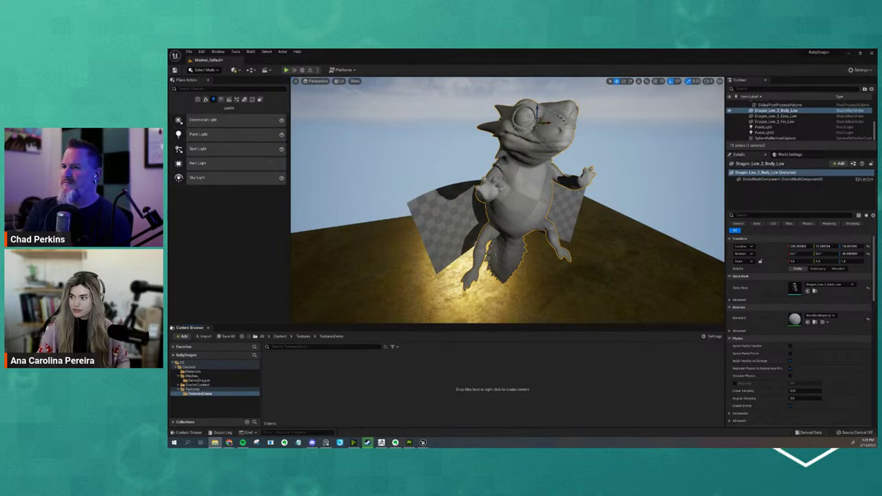
Step: Import the body, eyes and fin BaseColor, Normal and OcclusionRoughnessMetallic maps from Textures_Demo into TexturesDemo, leaving out the Emissive maps
drag(877, 153, 591, 130)
double_click(775, 193)
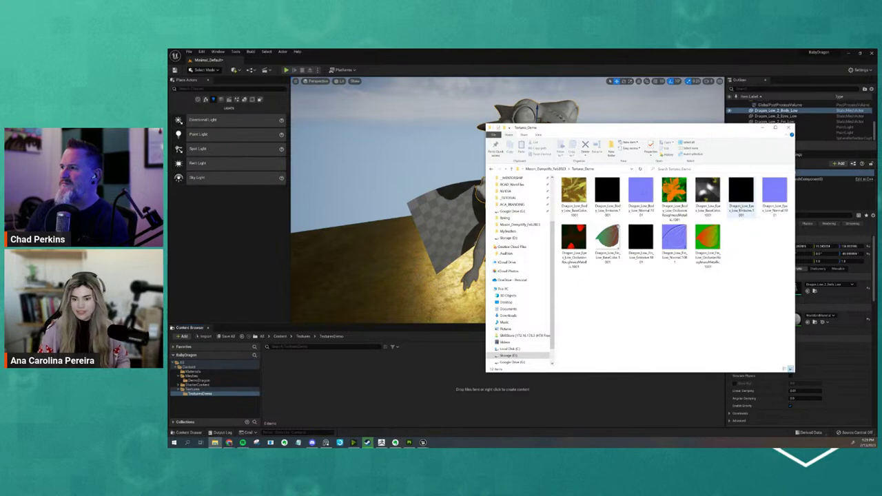
drag(779, 261, 560, 178)
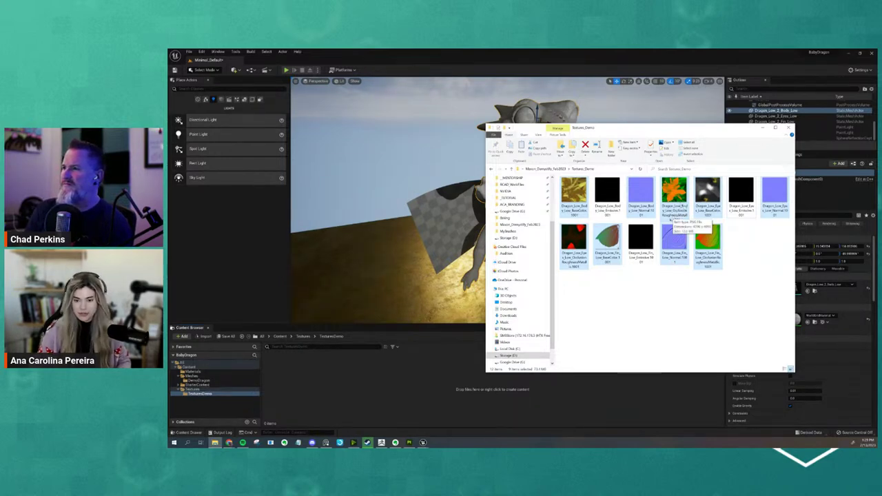
drag(675, 204, 590, 391)
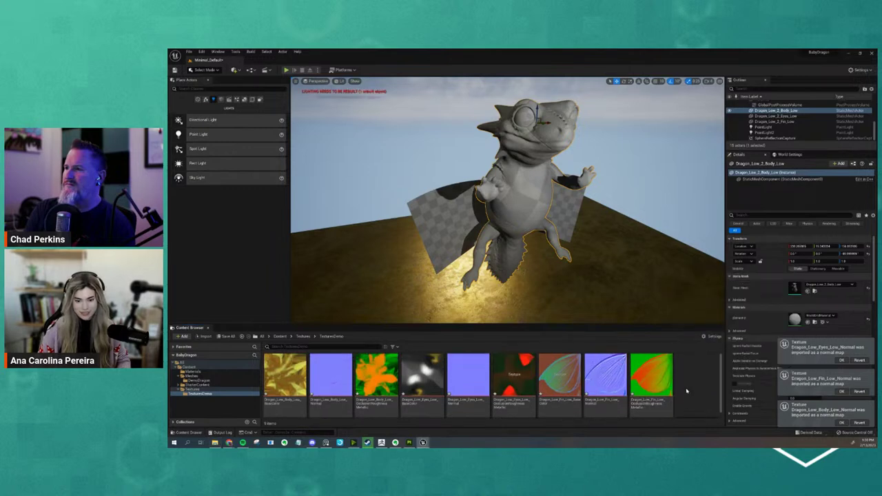
mouse_move(569, 269)
alt+mouse_down()
mouse_move(522, 266)
mouse_move(542, 242)
mouse_move(568, 268)
mouse_move(577, 256)
alt+mouse_up()
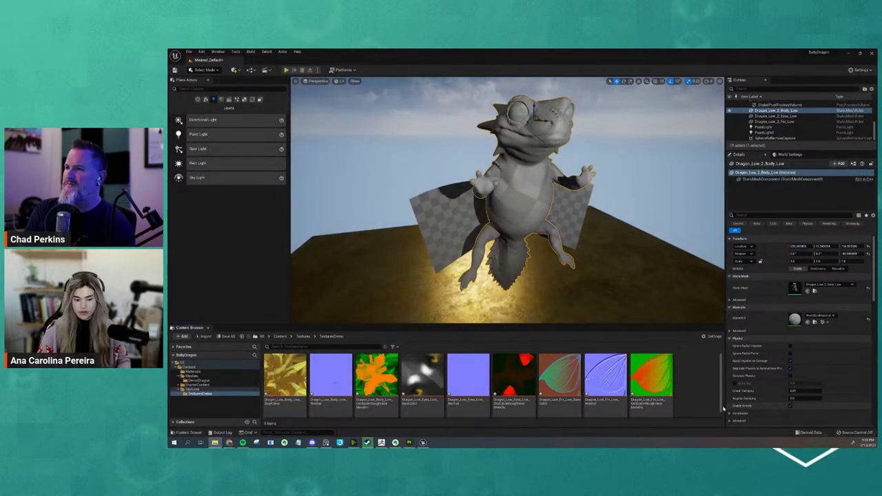
Step: Switch to Substance Painter and set the texture export's output template to Document channels + Normal + AO (With Alpha)
key(alt+Tab)
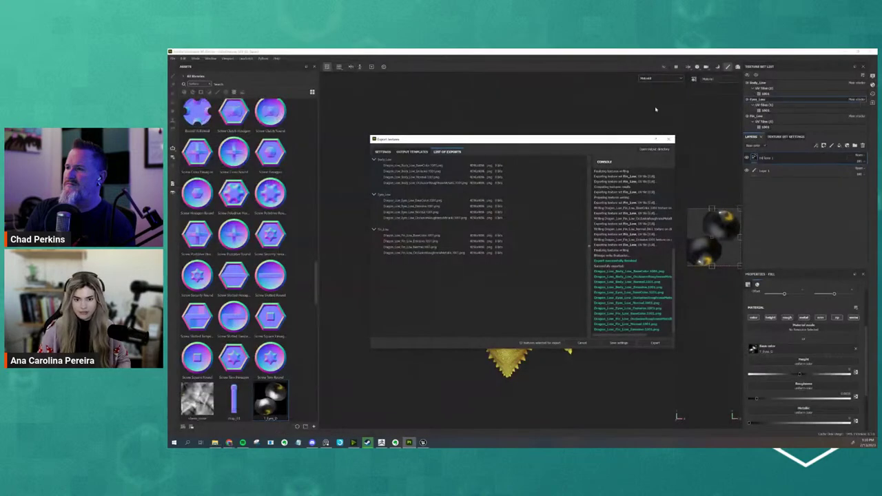
click(669, 139)
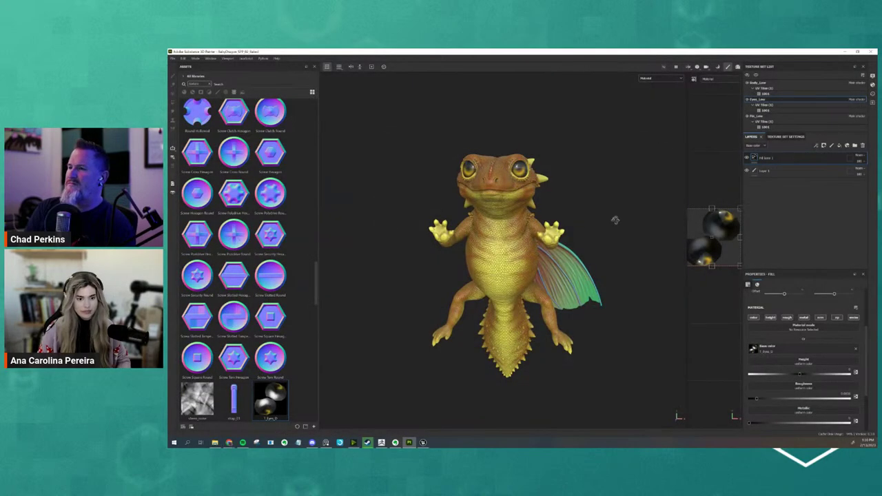
click(174, 59)
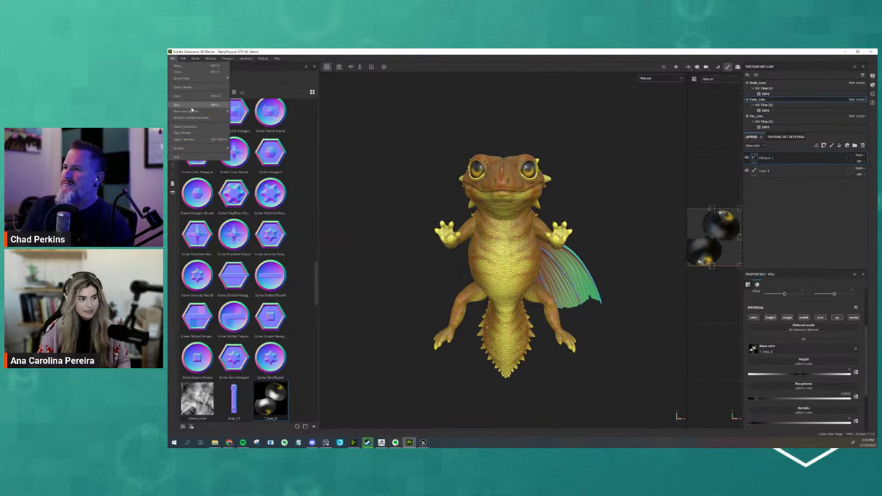
click(193, 139)
key(ctrl+shift+e)
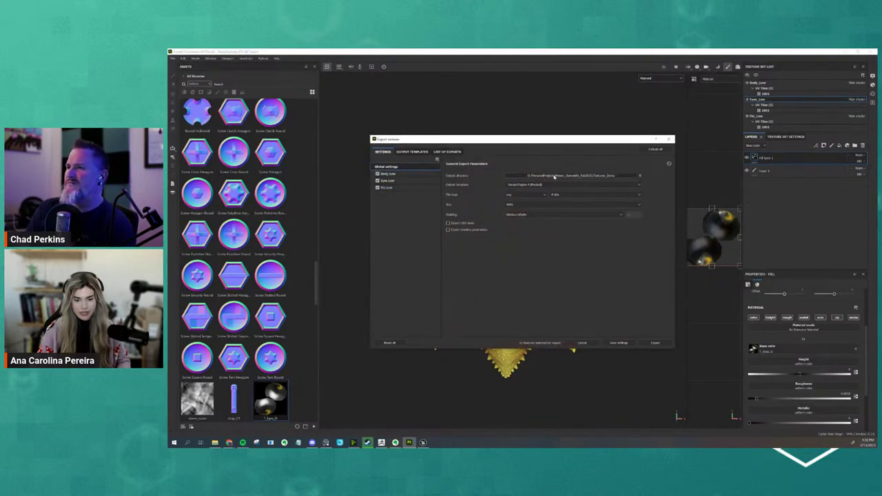
click(581, 185)
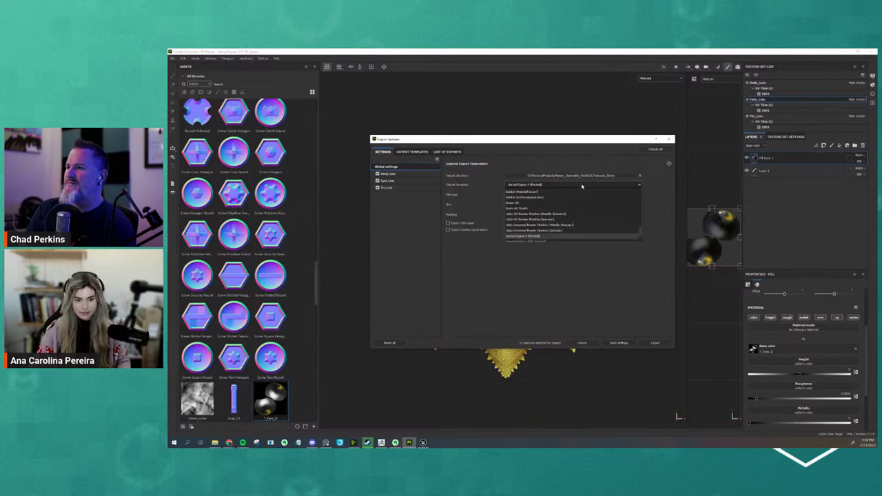
scroll(579, 198, up, 3)
scroll(576, 198, up, 5)
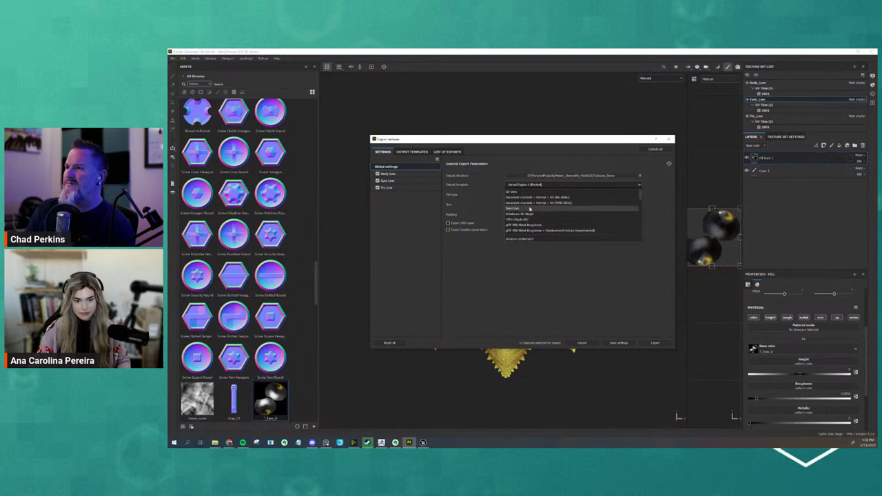
click(567, 203)
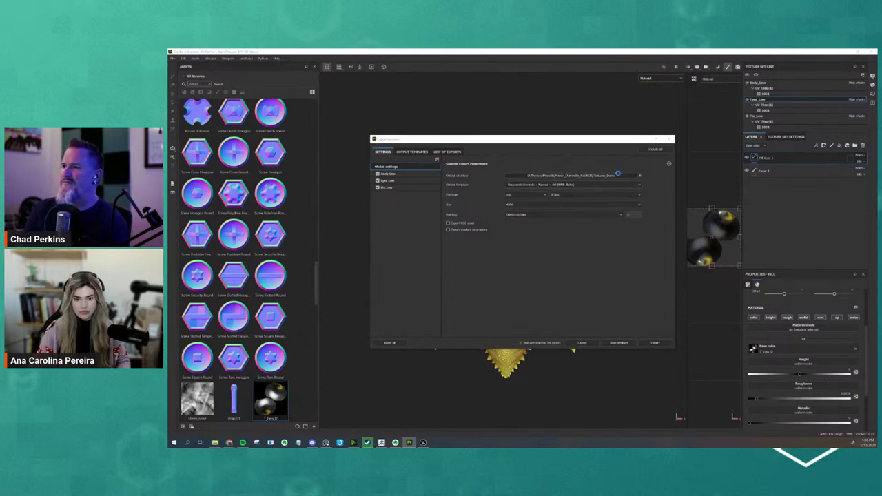
Step: Create a folder named alpha inside Textures_Demo, set it as the output directory and export the textures
click(524, 175)
right_click(472, 213)
mouse_move(517, 292)
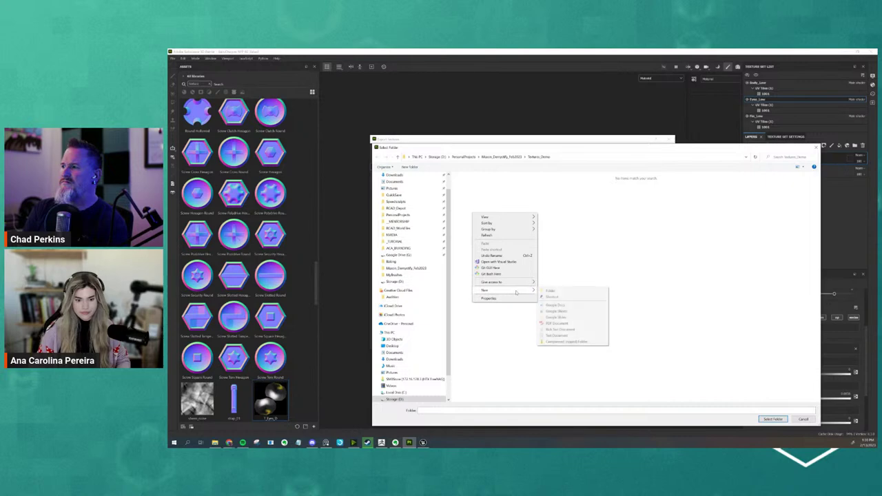
click(561, 292)
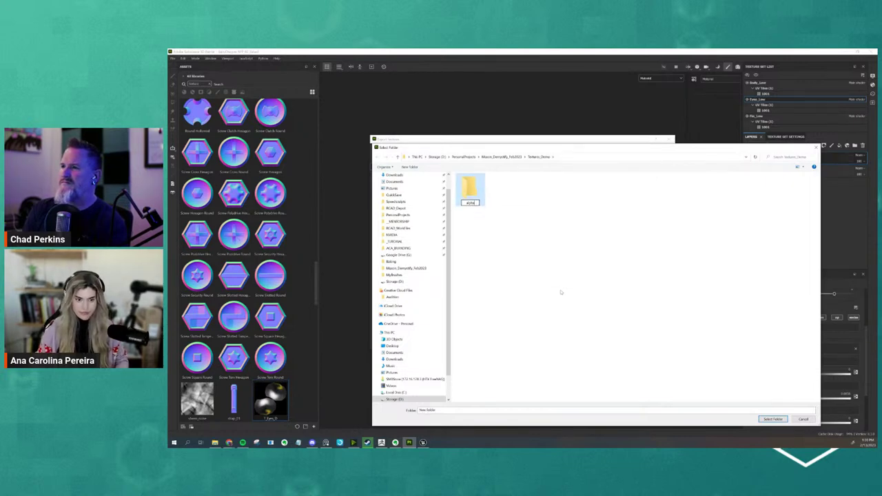
double_click(471, 203)
click(773, 419)
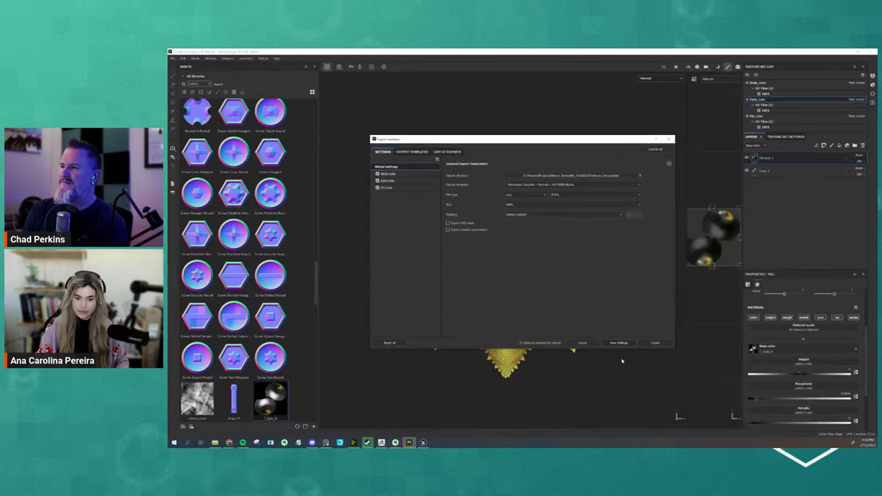
click(654, 344)
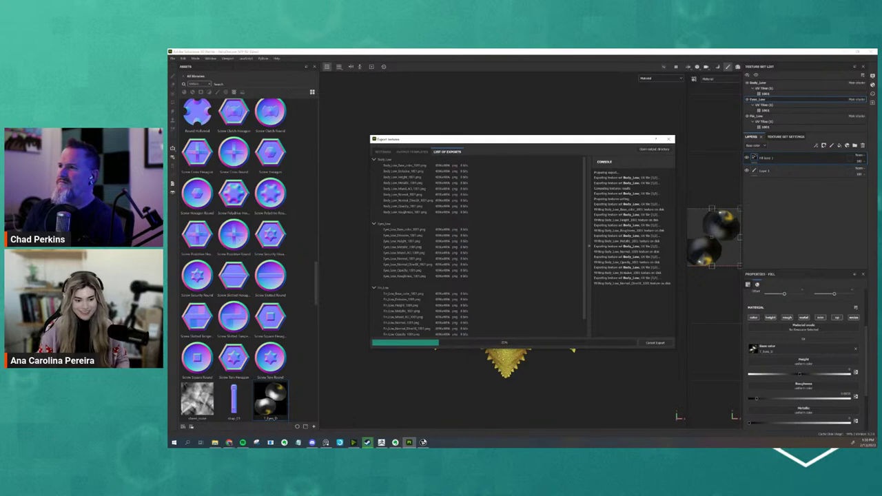
Step: Switch to Unreal Editor and import the Fin_Low_Opacity_1001 map from the alpha folder into TexturesDemo
click(424, 443)
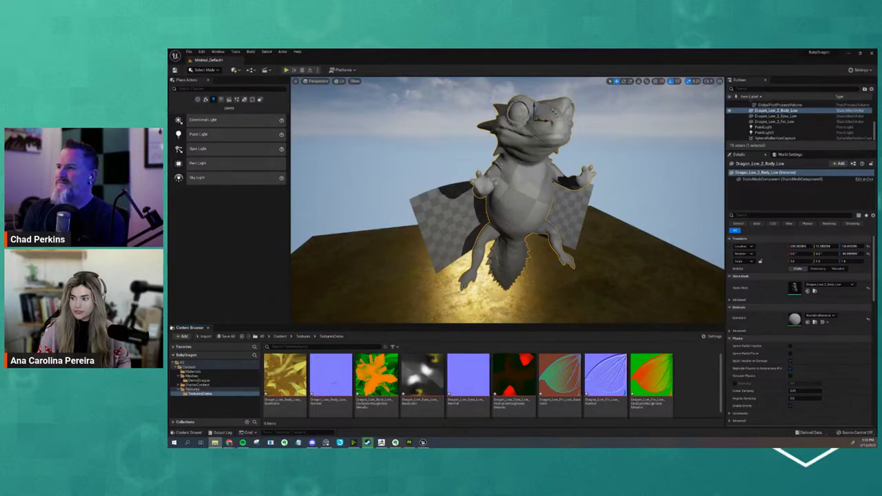
drag(881, 182, 838, 182)
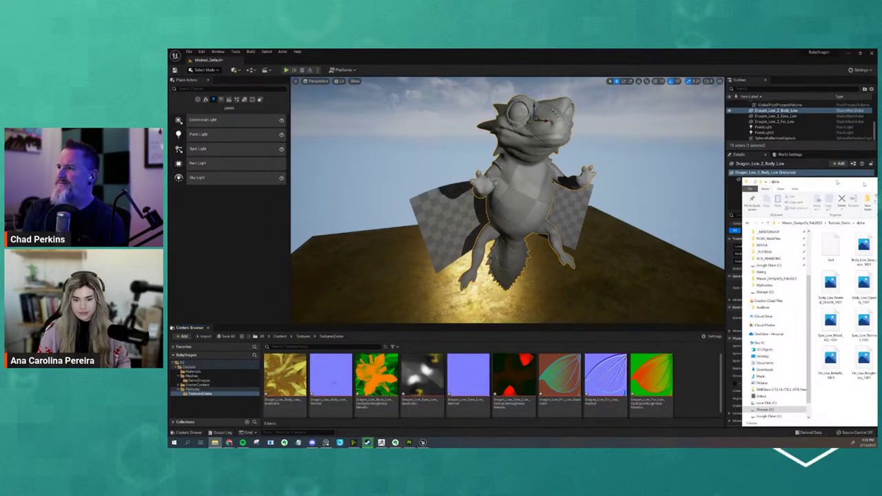
drag(838, 183, 564, 103)
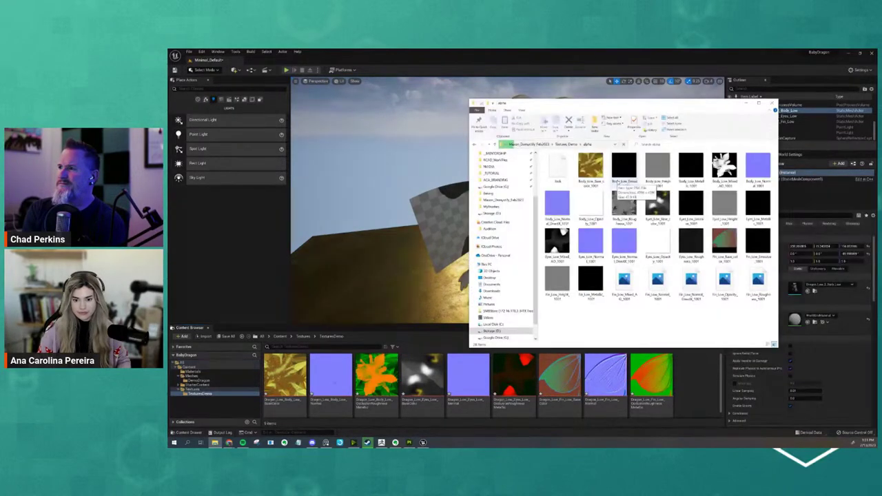
click(693, 279)
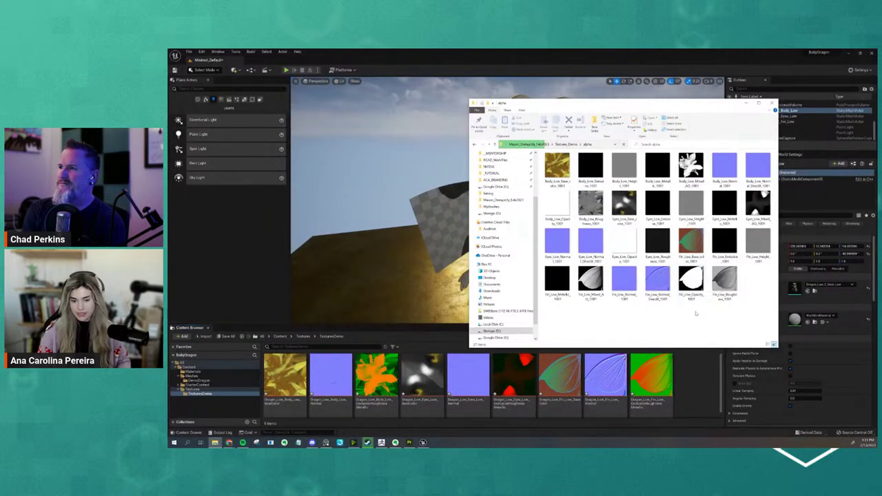
drag(694, 279, 699, 376)
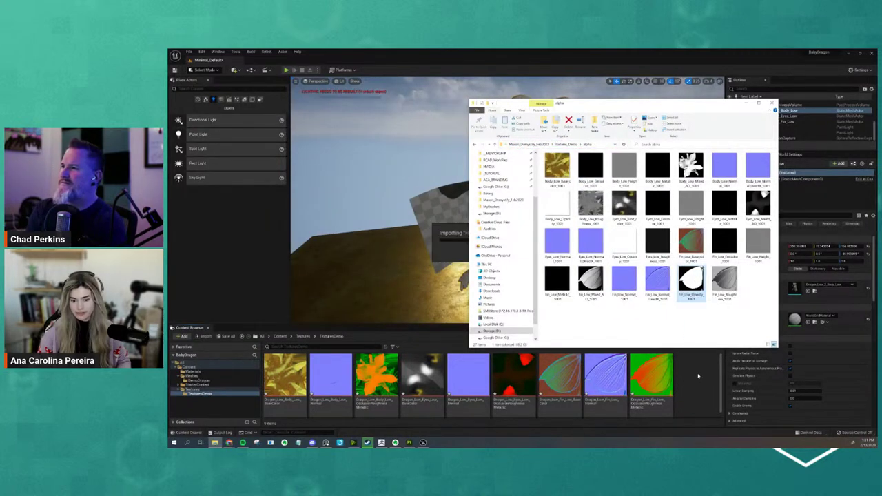
click(747, 104)
scroll(600, 380, down, 2)
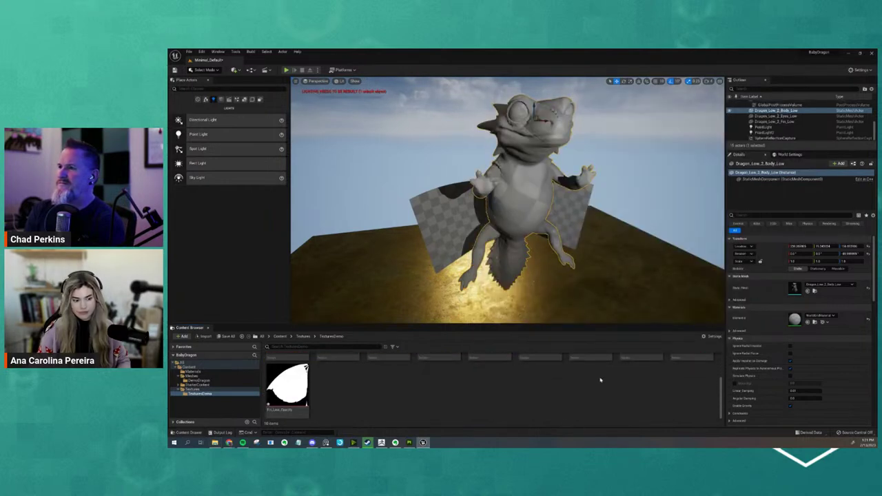
scroll(600, 380, up, 2)
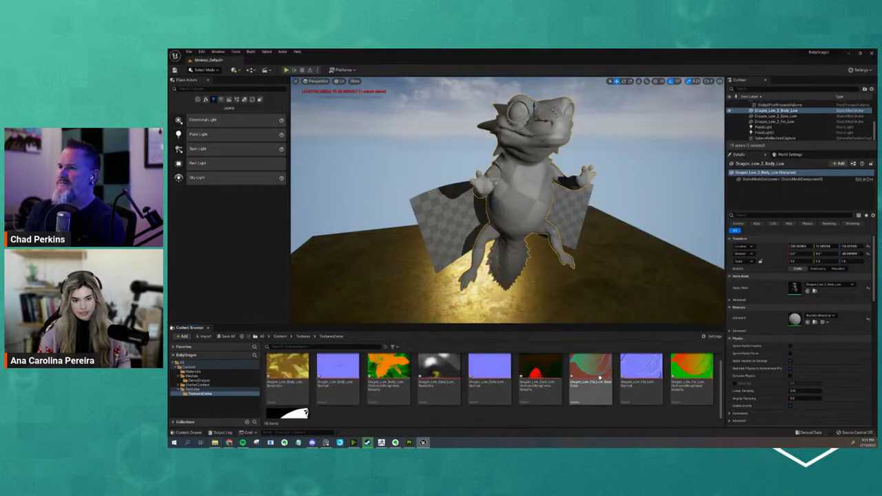
Step: Create a folder named MaterialsDemo inside Content/Materials
click(299, 336)
alt+drag(610, 269, 591, 298)
scroll(491, 382, down, 1)
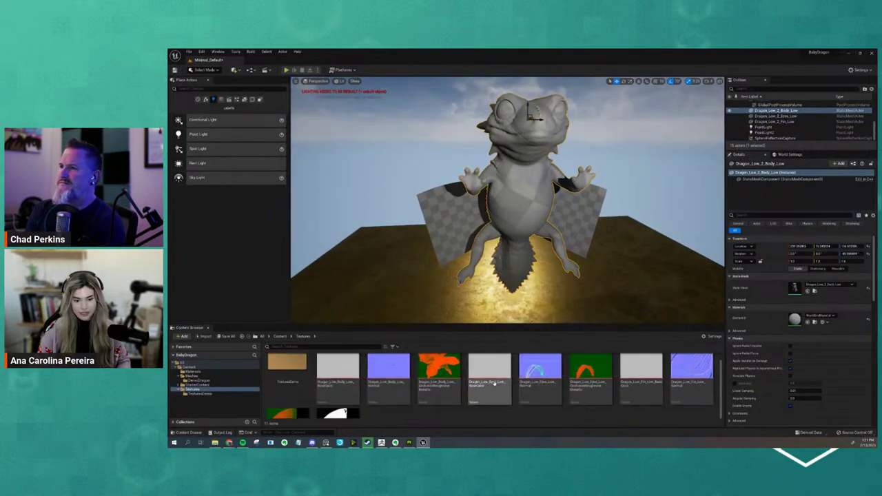
click(282, 336)
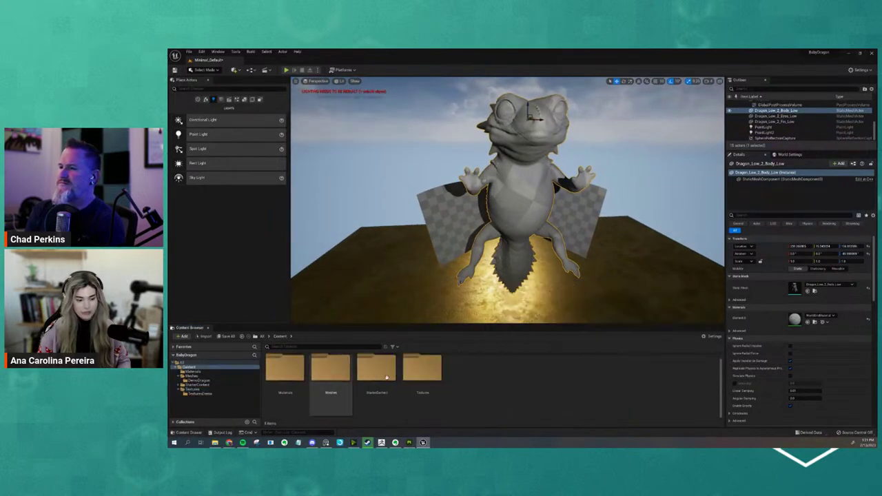
double_click(284, 369)
right_click(402, 384)
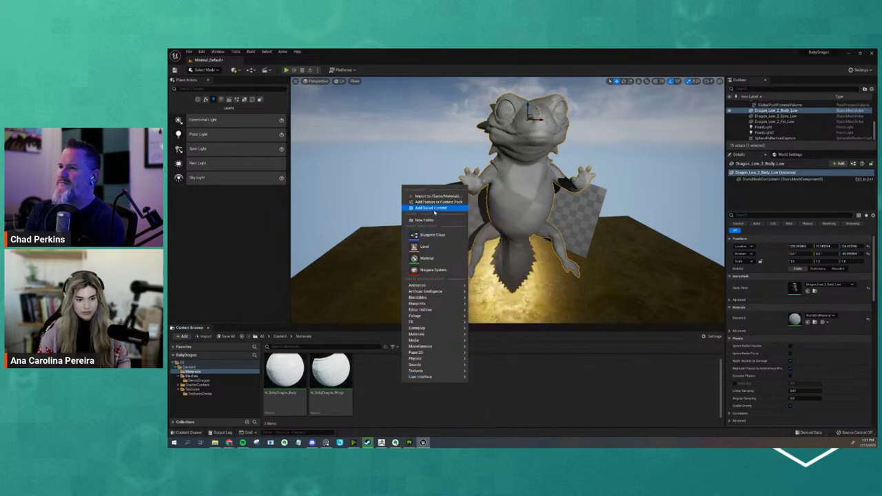
click(432, 220)
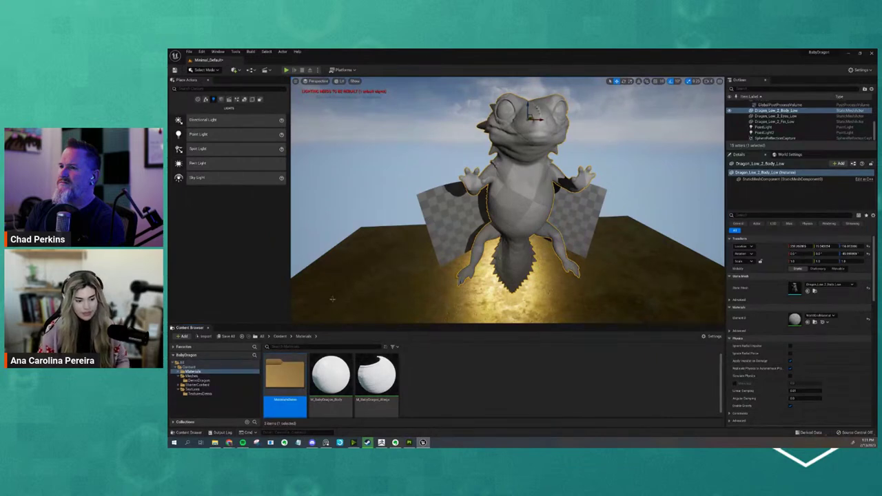
Step: Create a material named M_DragonBody_01 in the MaterialsDemo folder and assign it to the dragon's body mesh
double_click(286, 375)
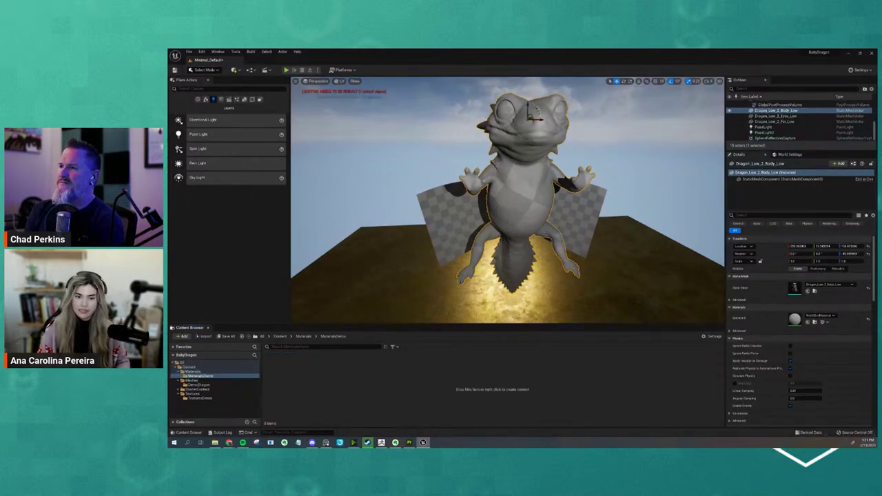
key(g)
right_drag(546, 235, 550, 235)
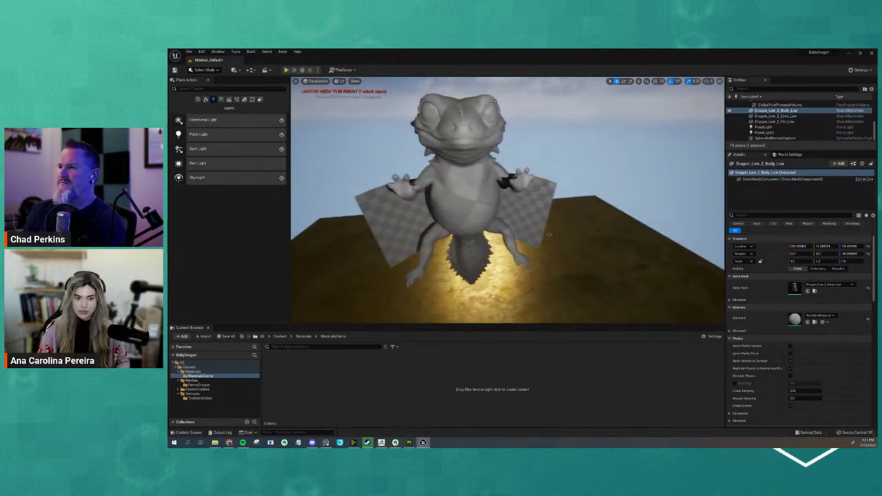
alt+drag(550, 235, 556, 246)
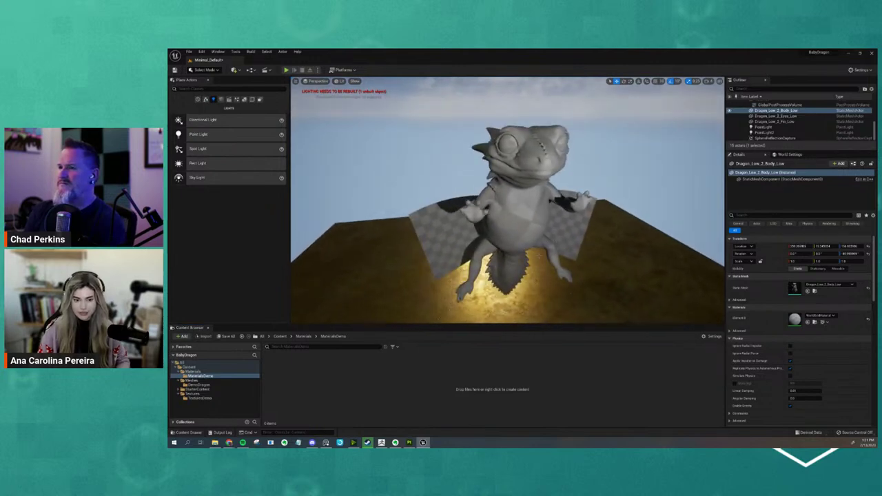
right_click(392, 374)
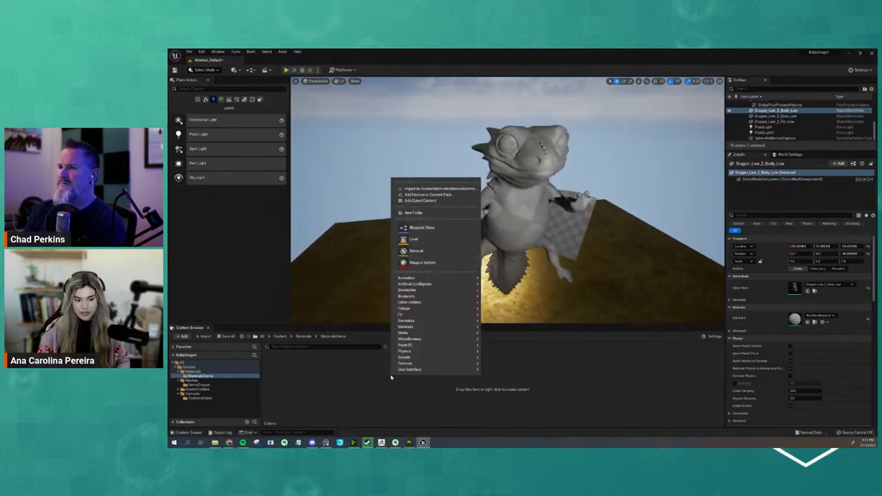
click(433, 252)
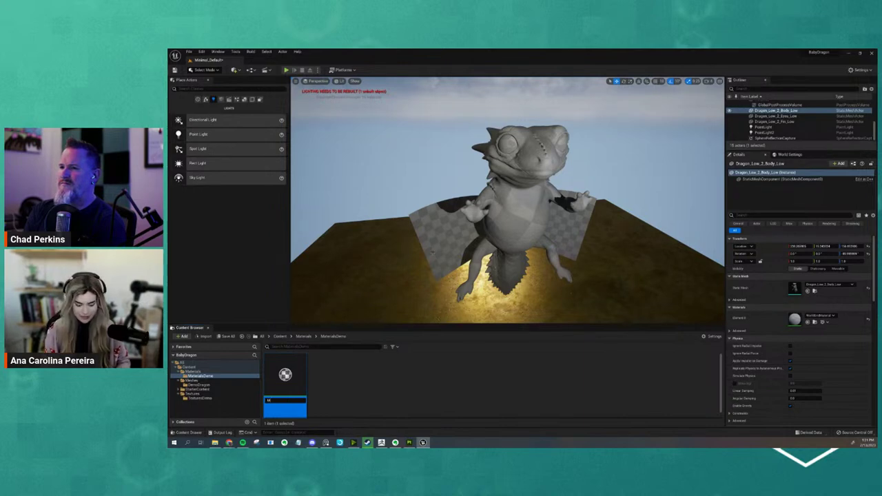
text(DragonBody)
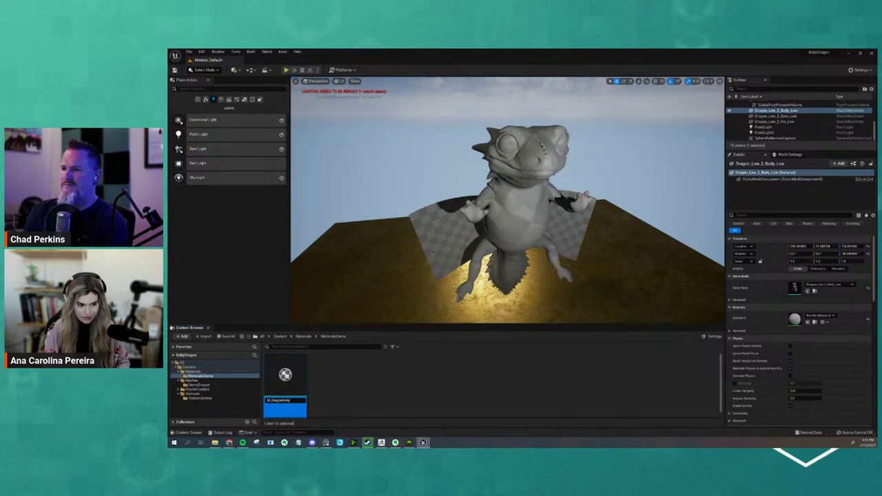
text(M)
key(Return)
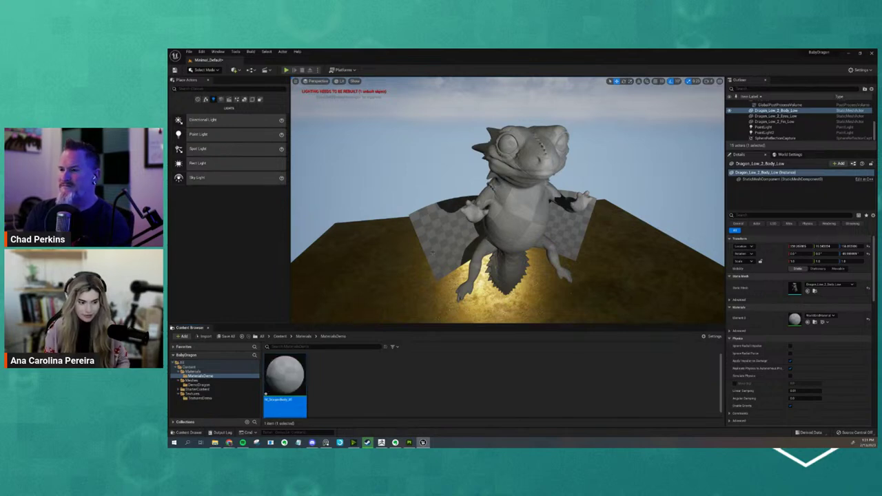
drag(285, 380, 514, 227)
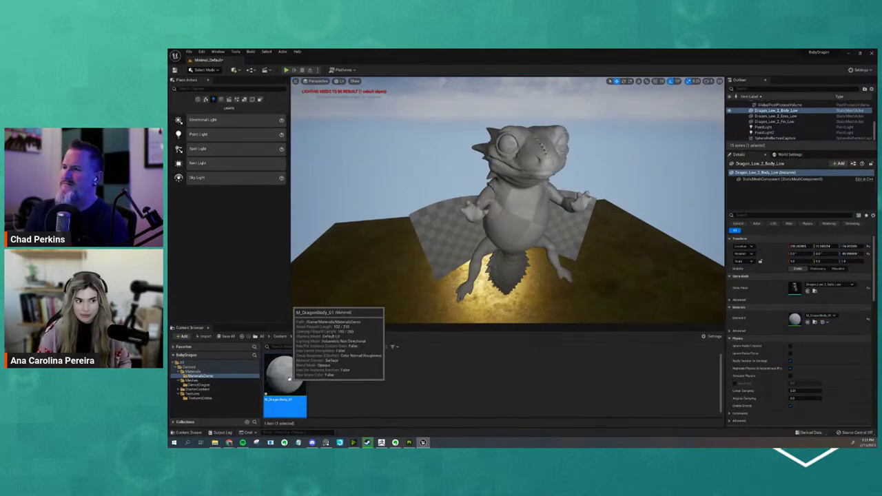
Step: Open the M_DragonBody_01 material for editing and place its editor window over the level view
double_click(285, 379)
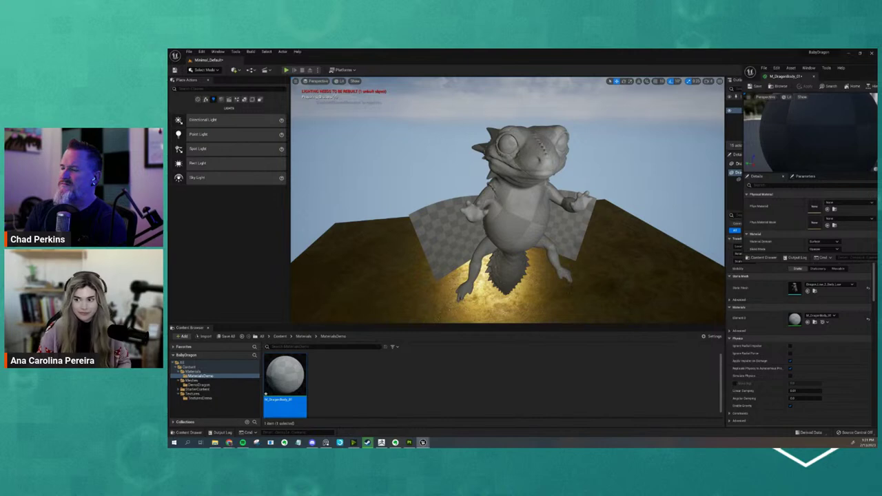
drag(874, 73, 444, 114)
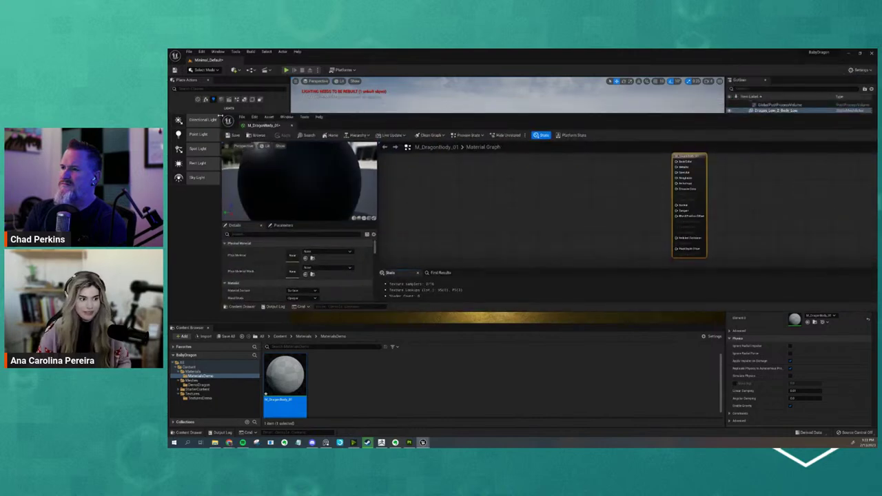
drag(222, 109, 494, 101)
drag(641, 110, 447, 151)
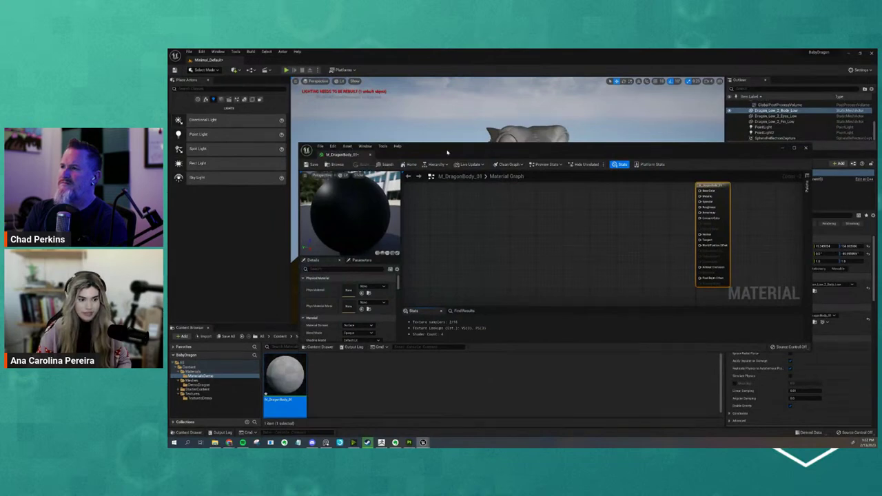
Step: Dock the M_DragonBody_01 editor beside the Minimal_Default level and switch back and forth between the two
drag(365, 156, 269, 60)
click(207, 60)
click(268, 60)
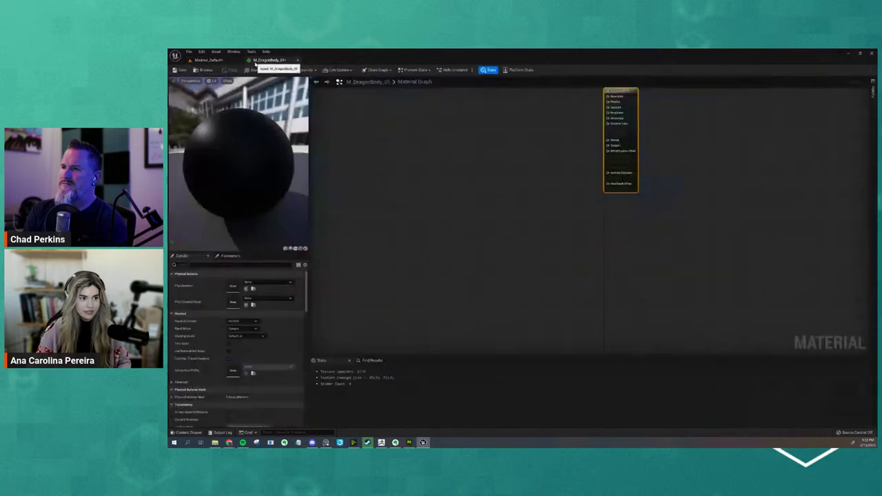
click(207, 60)
click(267, 60)
click(207, 60)
click(268, 60)
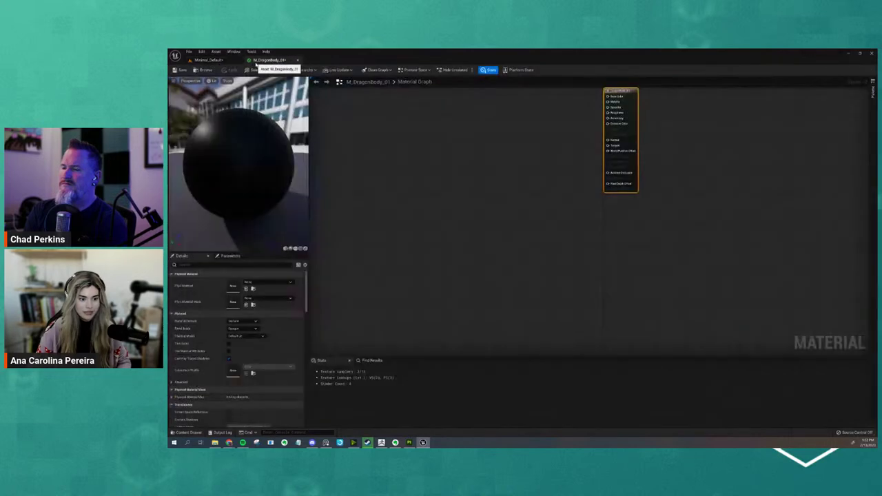
scroll(526, 193, up, 2)
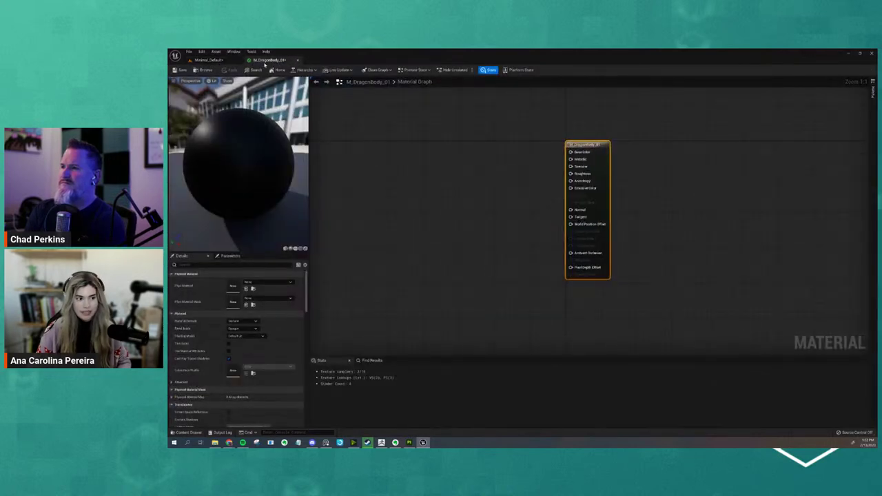
Step: Undock the M_DragonBody_01 editor and size its floating window to fit above the Content Browser
drag(265, 62, 356, 92)
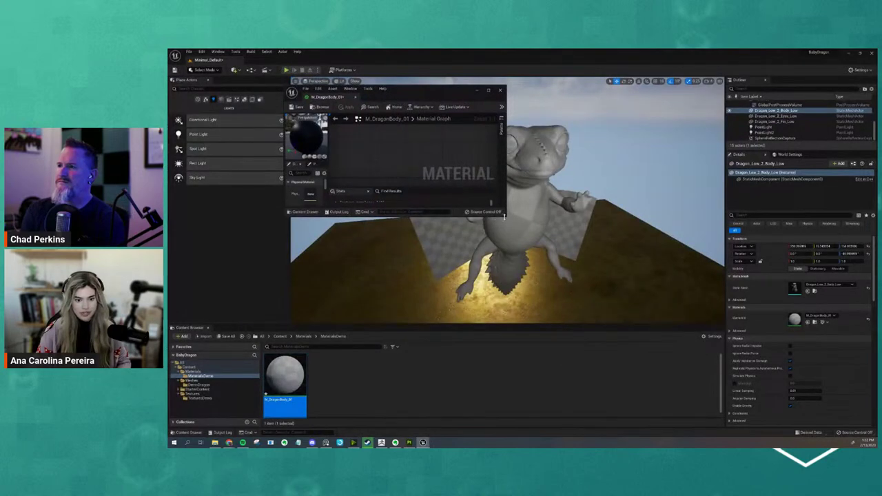
drag(504, 215, 722, 317)
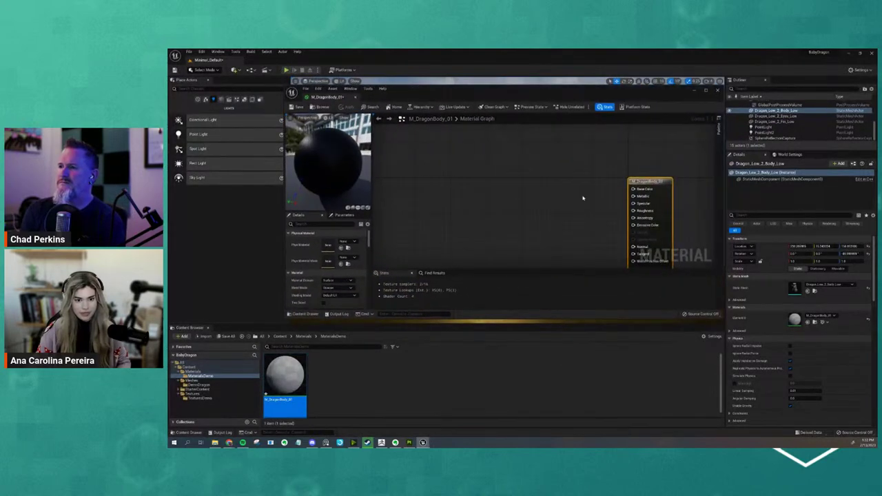
right_drag(584, 198, 456, 153)
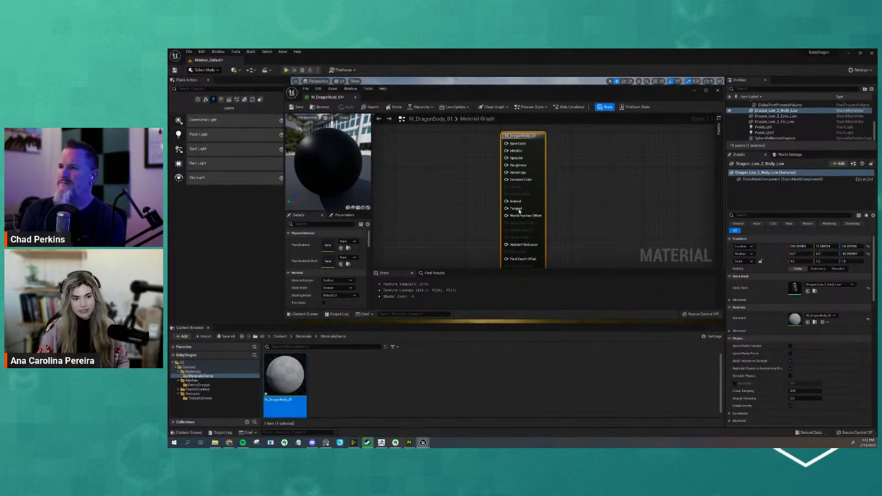
right_drag(459, 186, 473, 189)
right_drag(568, 253, 569, 242)
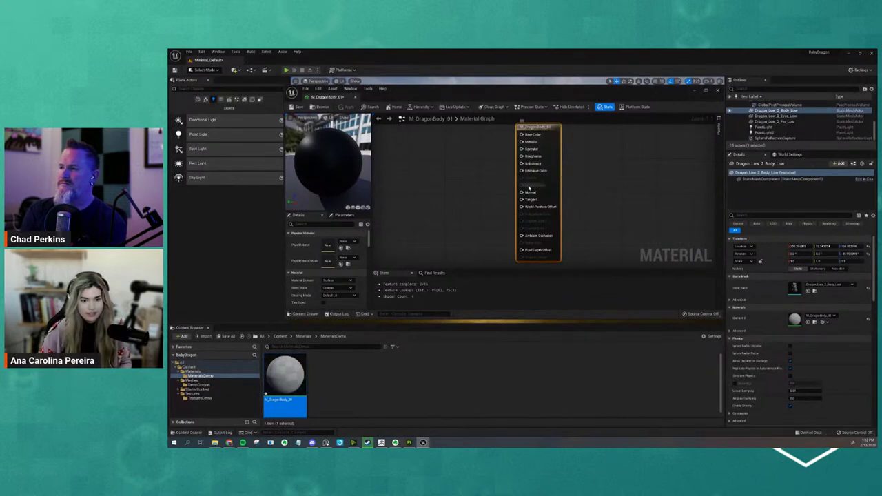
right_drag(487, 189, 502, 192)
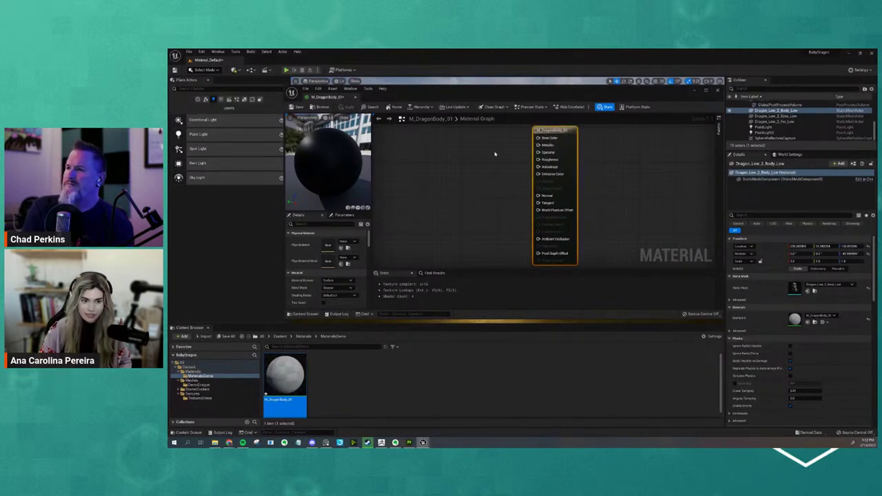
right_drag(435, 165, 512, 168)
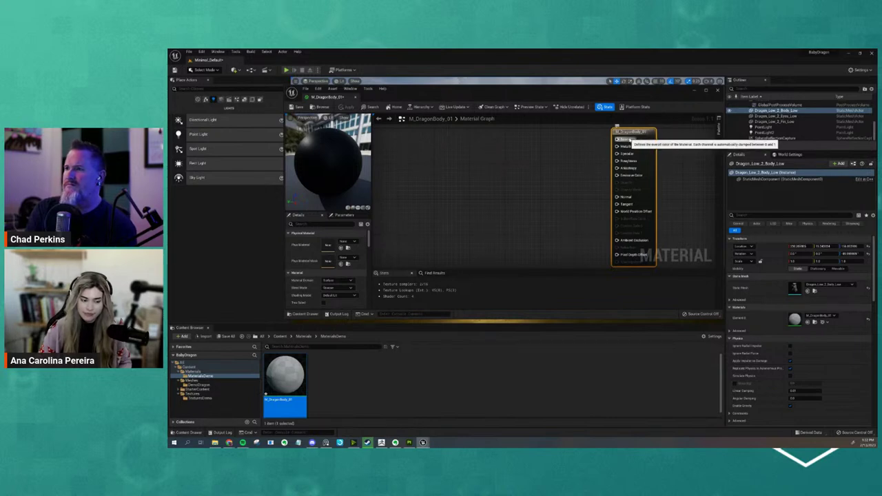
Step: Open the Content/Textures folder in the Content Browser
click(303, 337)
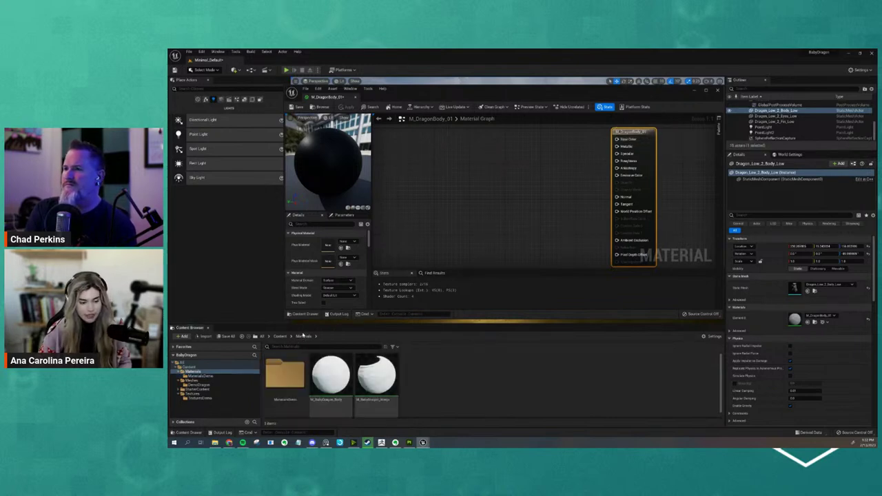
click(280, 336)
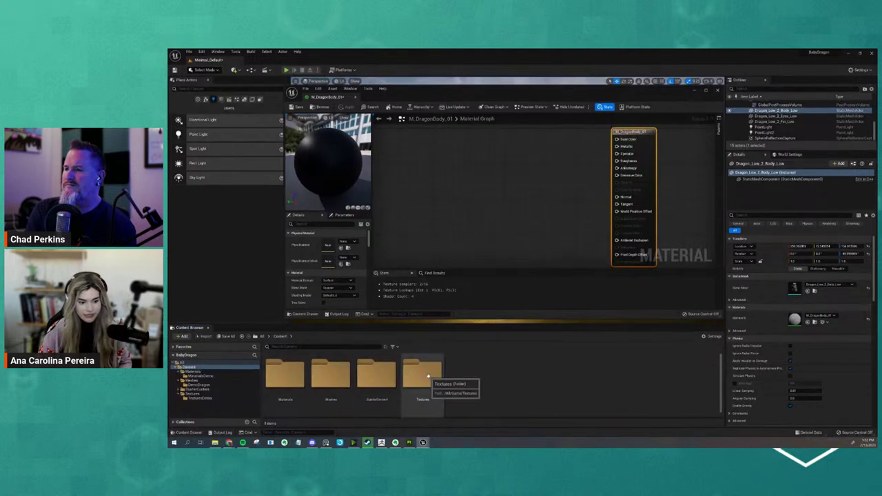
double_click(428, 376)
drag(422, 378, 441, 205)
drag(378, 376, 457, 181)
key(Delete)
Step: Add the body's base color, normal and OcclusionRoughnessMetallic textures from TexturesDemo to the material graph, stacked in a column
double_click(285, 376)
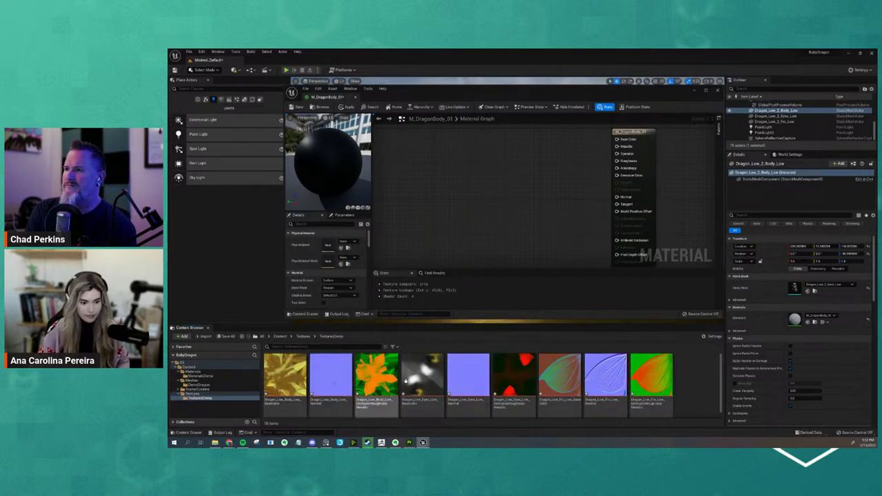
drag(285, 376, 413, 147)
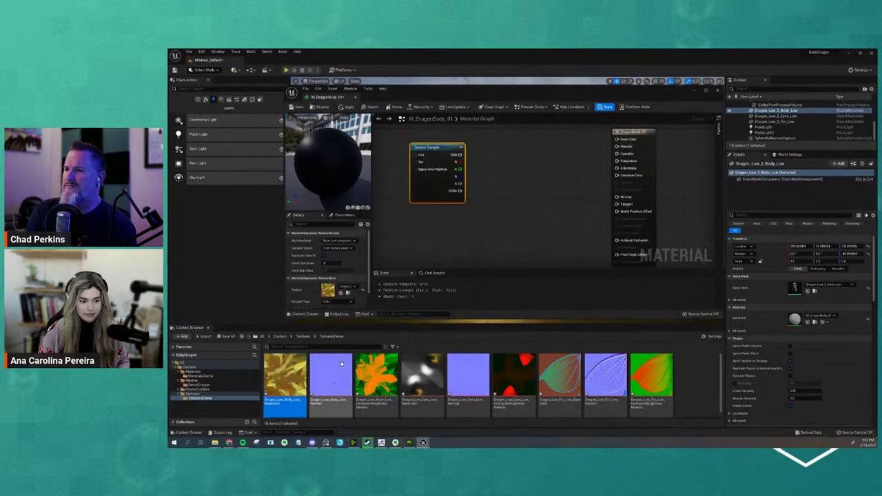
drag(342, 364, 411, 229)
drag(379, 373, 469, 258)
scroll(486, 213, down, 2)
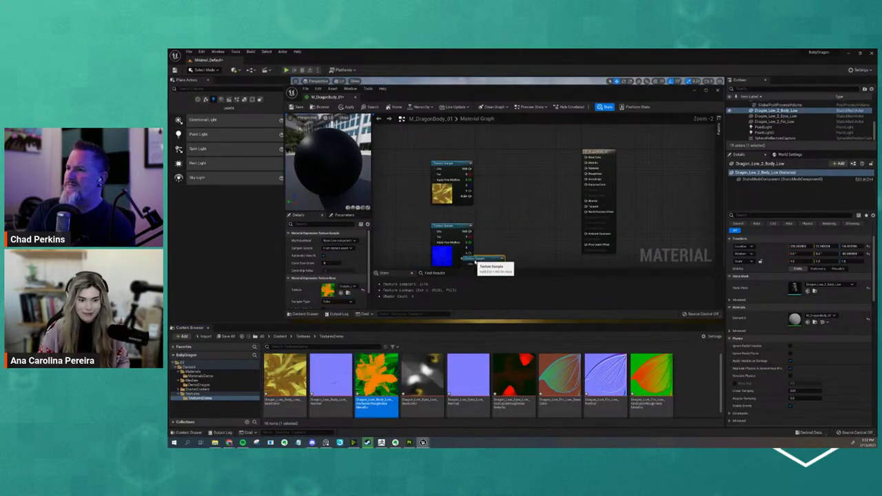
drag(449, 229, 450, 210)
drag(479, 260, 449, 254)
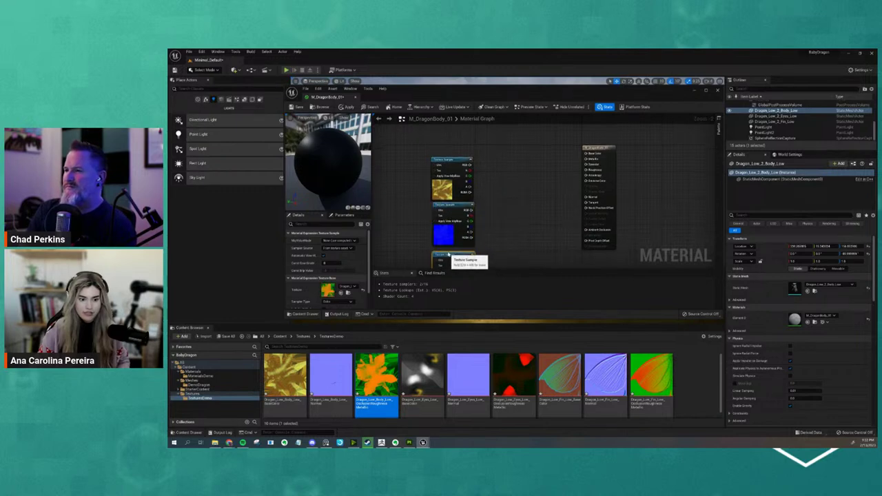
Step: Connect the base color texture's RGB to Base Color and the normal texture's RGB to Normal, and inspect the preview sphere
drag(471, 166, 591, 159)
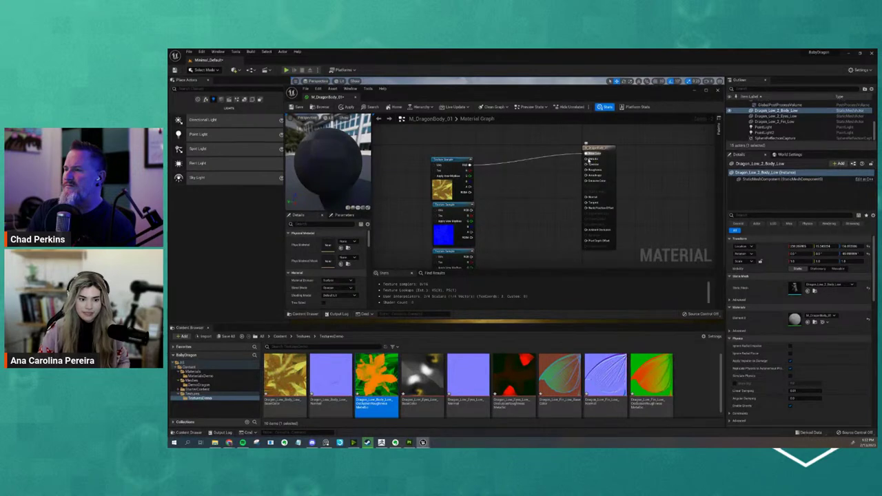
drag(471, 209, 594, 197)
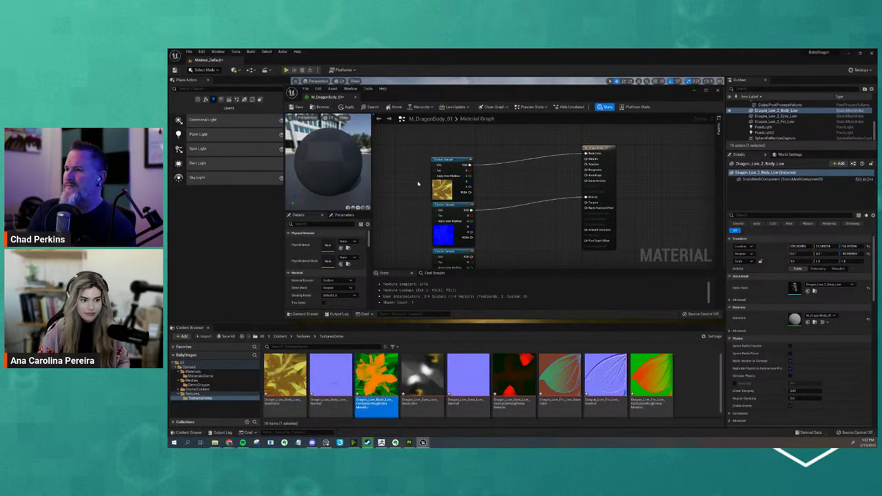
drag(326, 177, 355, 139)
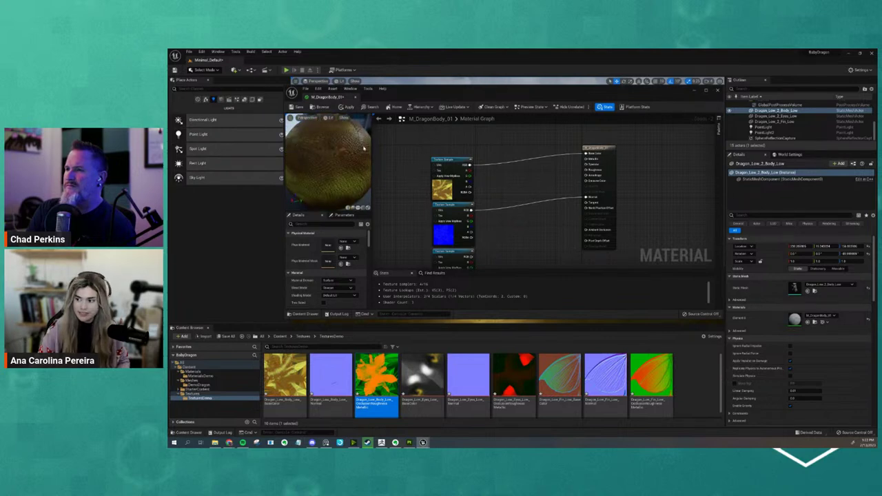
mouse_move(354, 138)
mouse_down()
mouse_move(373, 158)
mouse_move(365, 165)
mouse_move(354, 138)
mouse_move(361, 144)
mouse_up()
Step: Select the body's OcclusionRoughnessMetallic texture sample in the material graph
scroll(455, 250, up, 2)
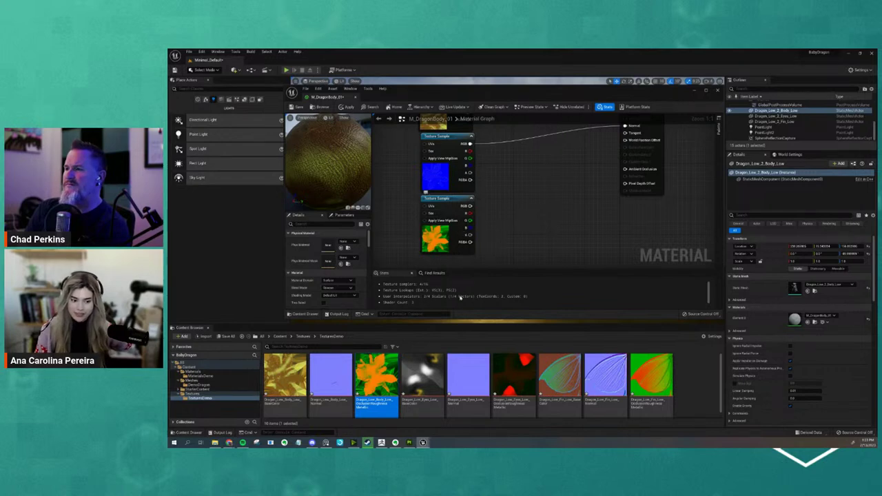
click(442, 235)
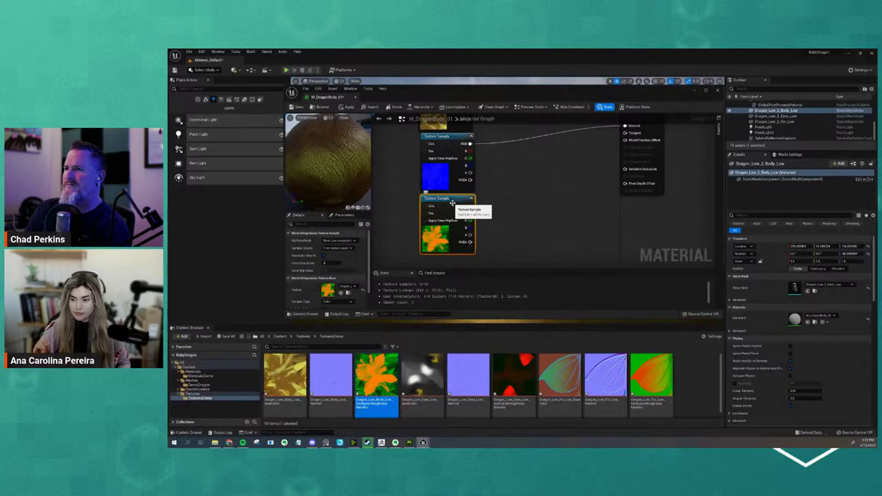
right_drag(592, 172, 590, 206)
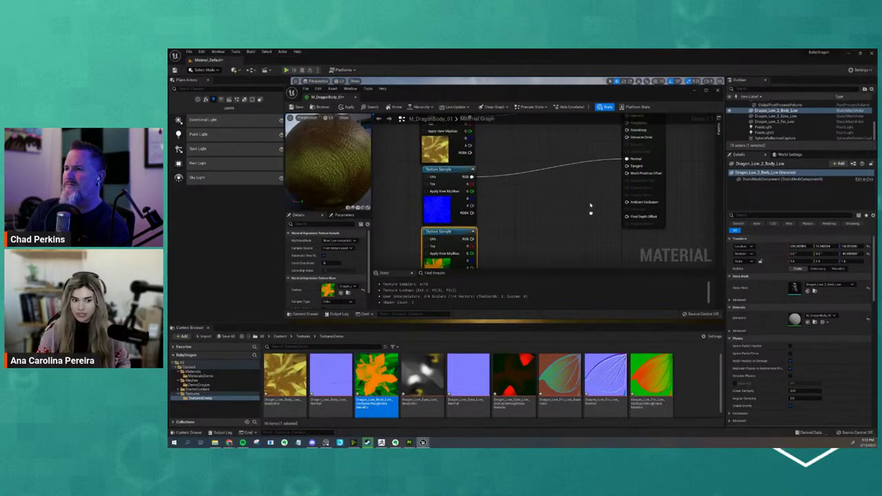
right_drag(533, 203, 538, 187)
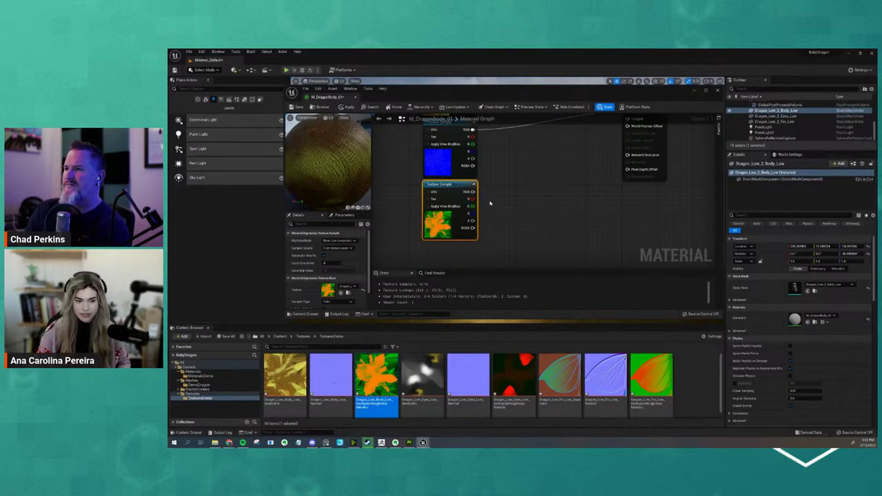
Step: Connect the occlusion-roughness-metallic texture's red channel to Ambient Occlusion, green to Roughness and blue to Metallic in M_DragonBody_01
right_drag(490, 203, 476, 227)
drag(457, 224, 613, 178)
right_drag(532, 214, 528, 226)
scroll(528, 227, down, 1)
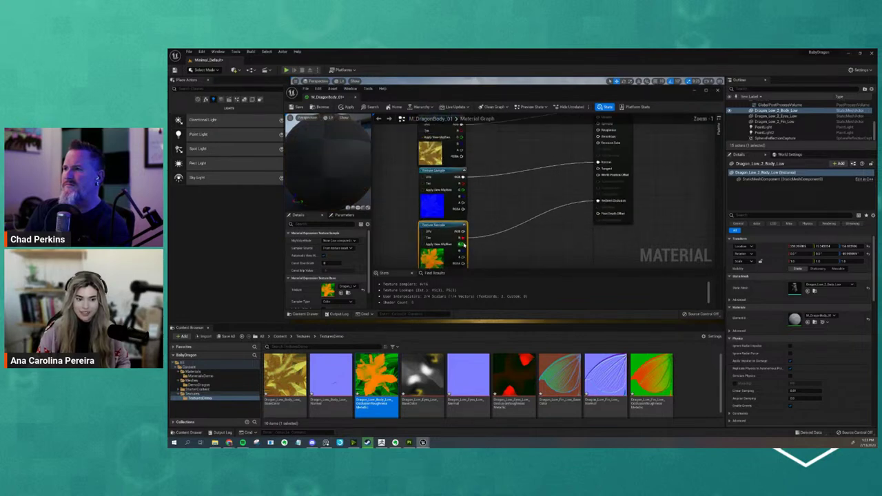
drag(463, 244, 604, 130)
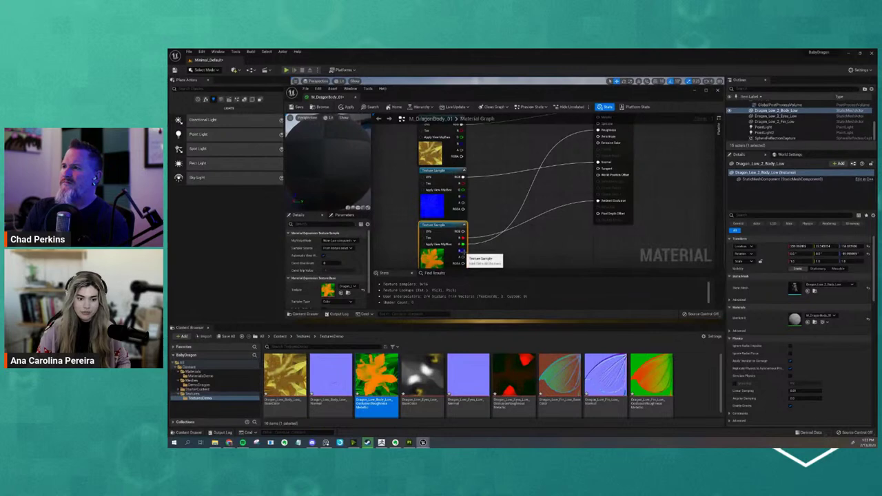
drag(463, 250, 606, 131)
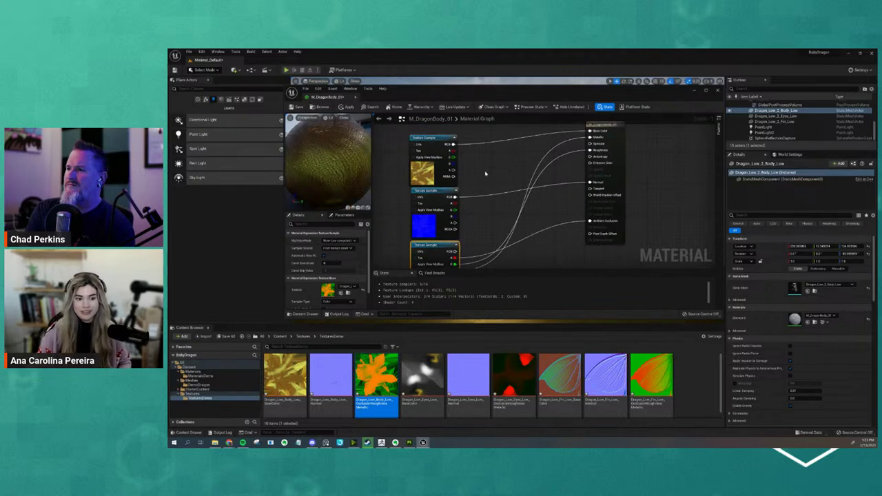
Step: Apply the M_DragonBody_01 changes and inspect the dragon's body in the level from several angles and distances
drag(326, 163, 346, 177)
right_drag(475, 184, 478, 151)
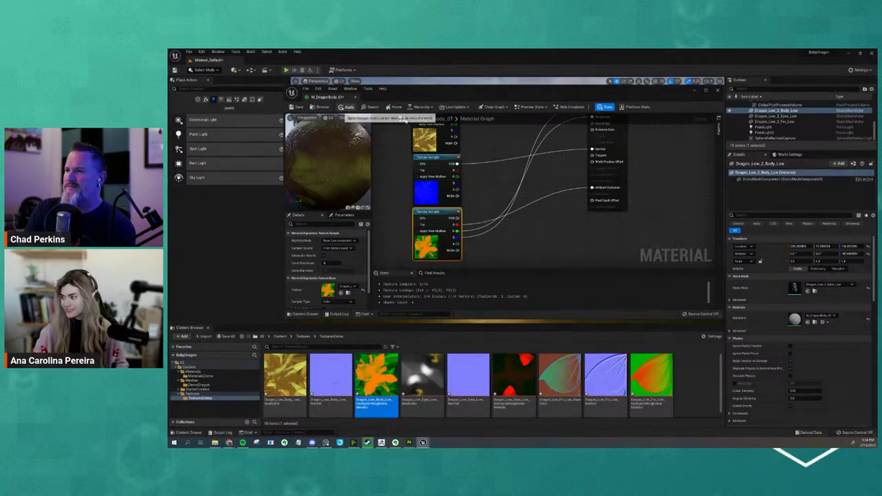
click(349, 108)
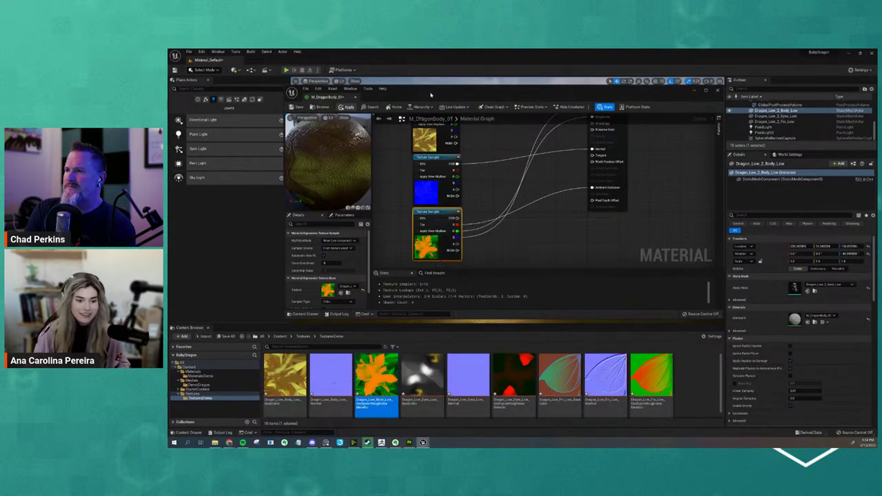
drag(430, 94, 421, 260)
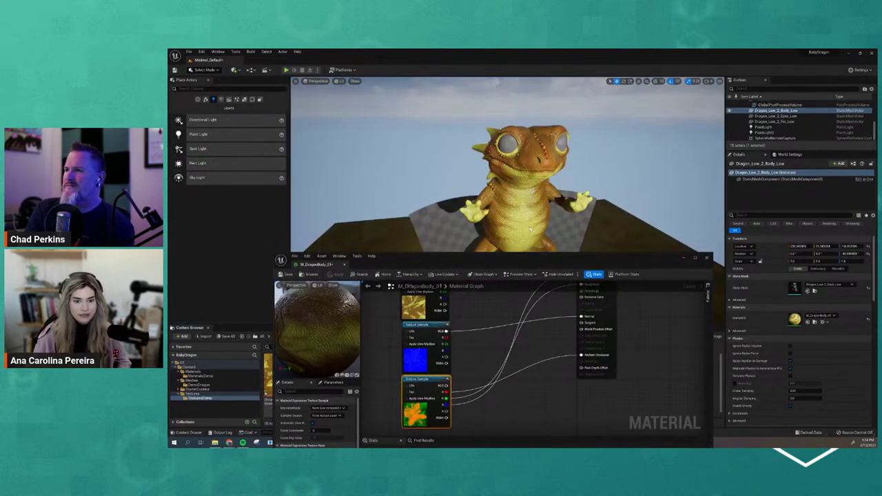
alt+drag(535, 230, 427, 230)
scroll(536, 229, up, 4)
alt+drag(535, 230, 537, 89)
scroll(534, 220, down, 5)
scroll(526, 238, up, 4)
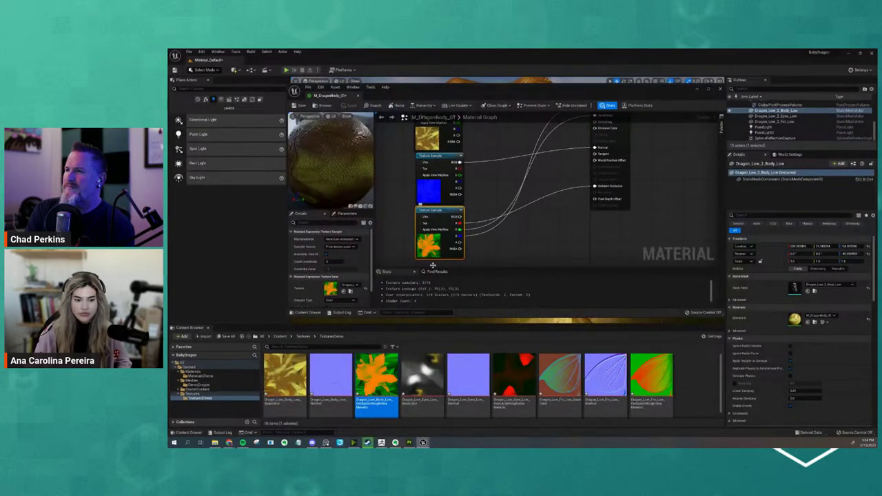
Step: Turn off sRGB for the body's OcclusionRoughnessMetallic texture and save the texture
double_click(377, 379)
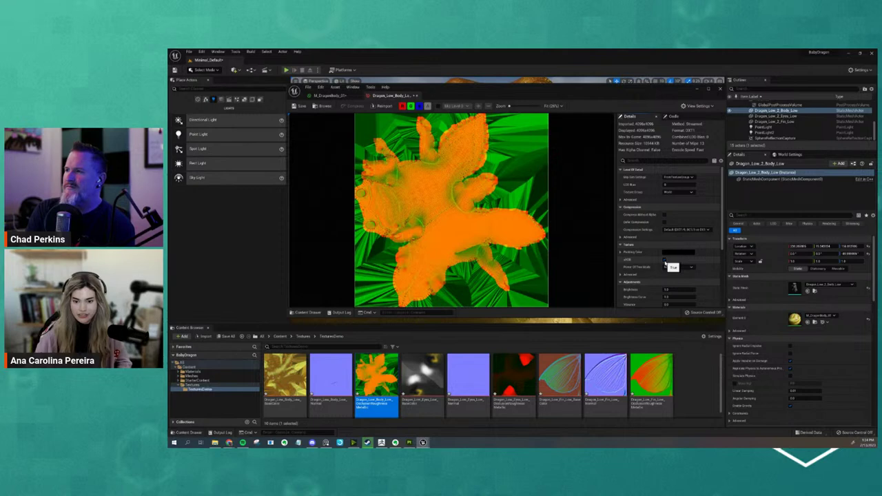
click(665, 260)
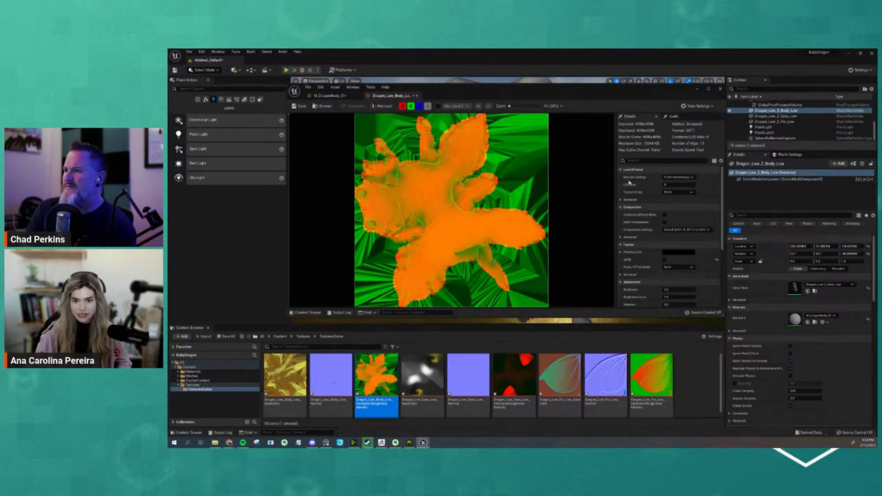
click(666, 261)
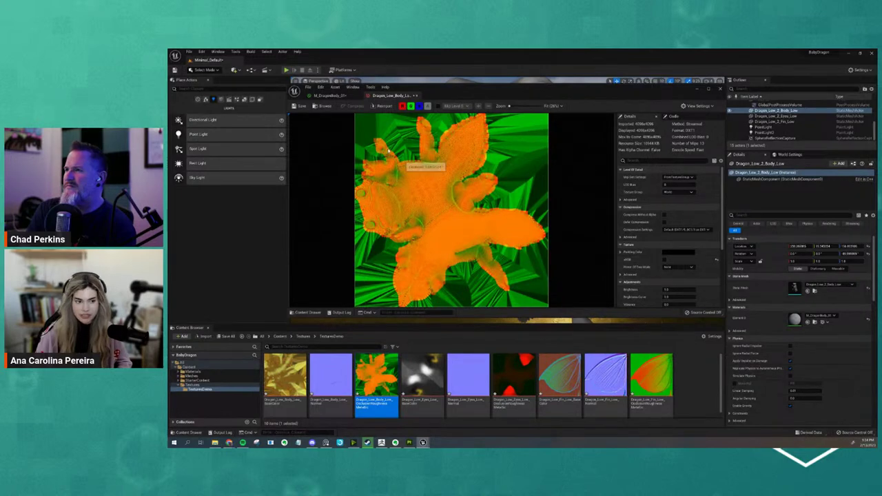
click(301, 107)
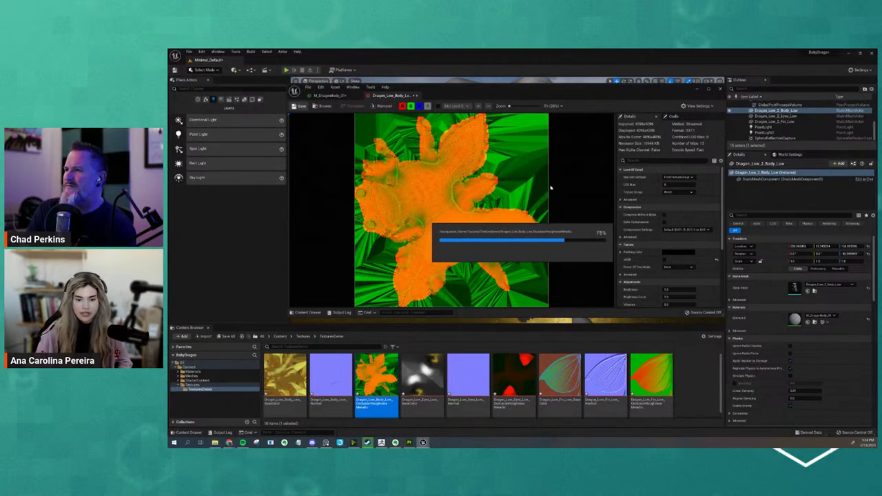
Step: Reassign the OcclusionRoughnessMetallic texture to its Texture Sample in M_DragonBody_01 with Linear Color sampling and apply the material
click(337, 96)
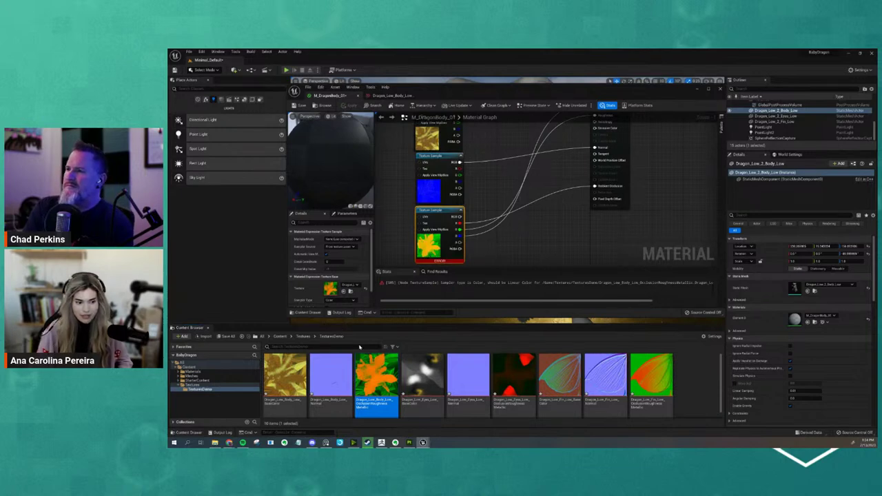
drag(374, 379, 331, 288)
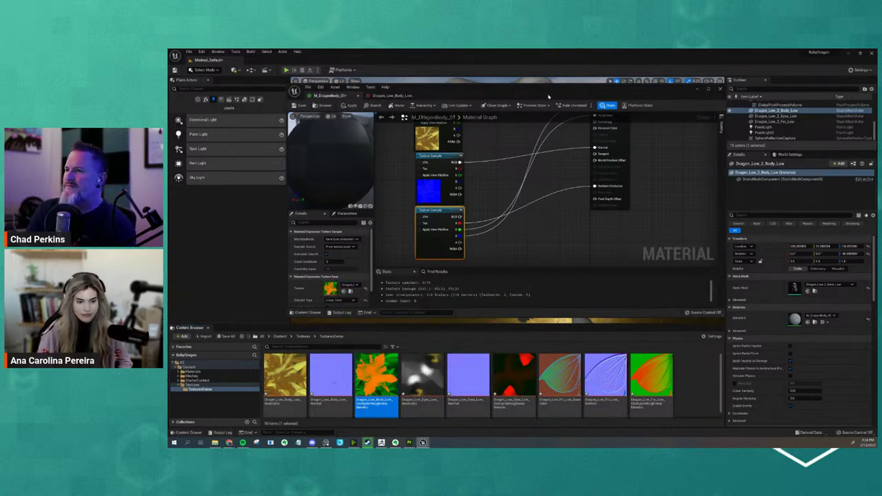
drag(426, 90, 412, 213)
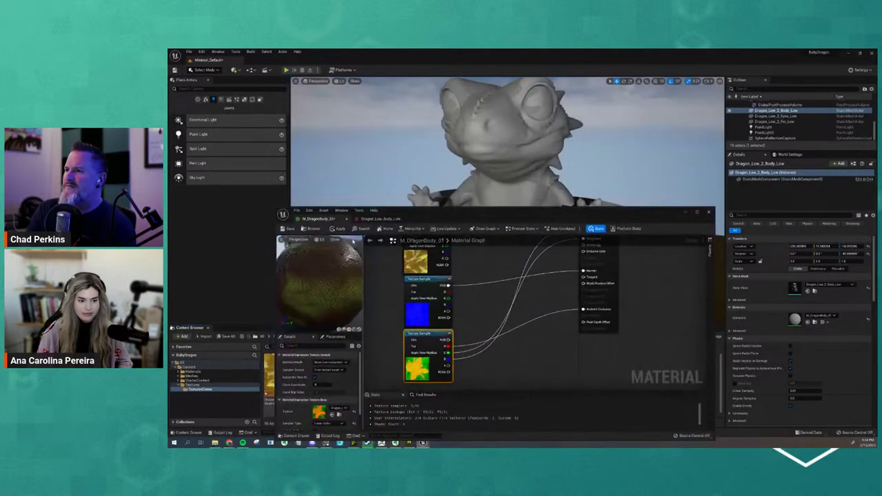
key(ctrl+s)
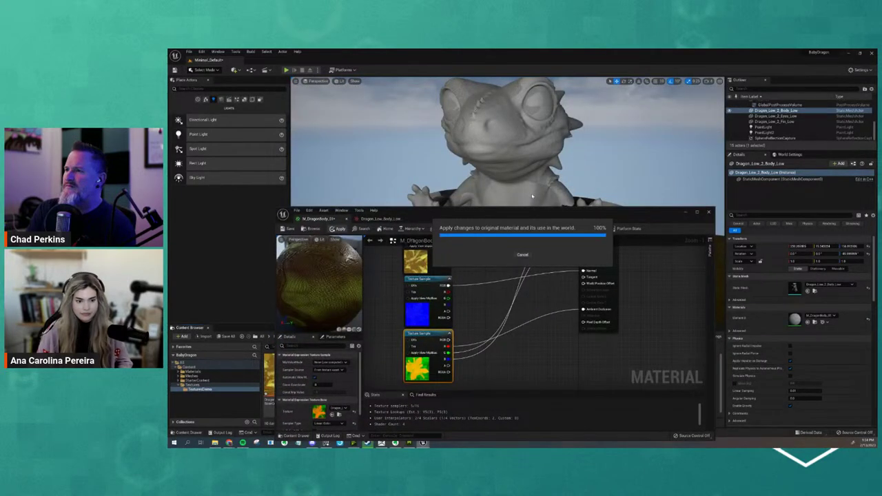
Step: Examine the dragon body's surface in the level, the material preview close up, and the texture connections in the graph
alt+drag(565, 188, 479, 149)
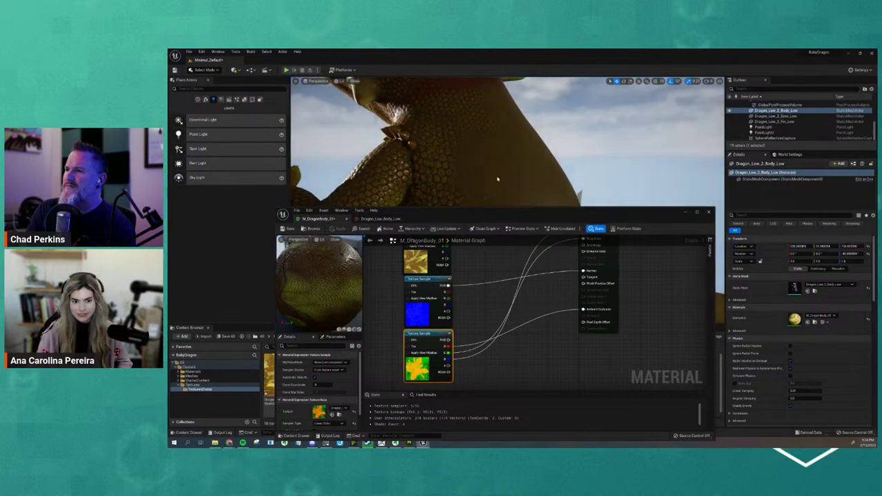
alt+drag(497, 179, 544, 172)
scroll(522, 177, down, 8)
scroll(533, 176, up, 6)
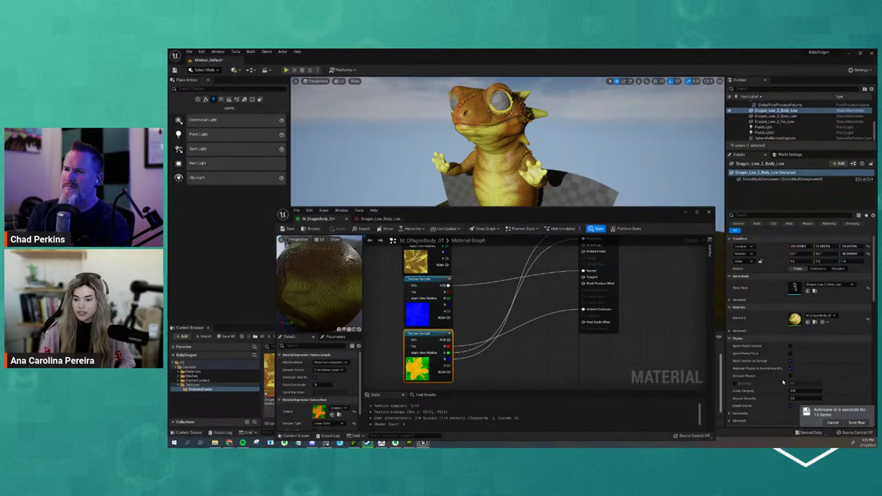
drag(621, 213, 584, 105)
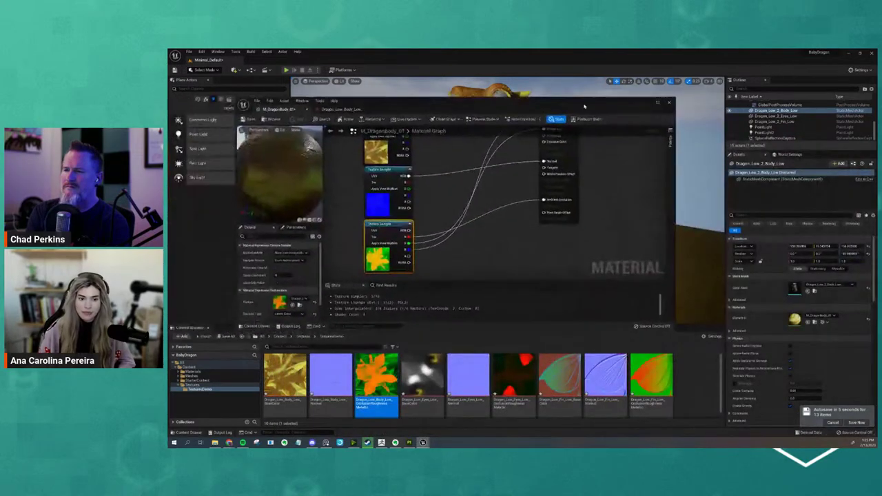
scroll(518, 215, down, 2)
mouse_move(518, 215)
right_down()
mouse_move(521, 235)
mouse_move(525, 227)
right_up()
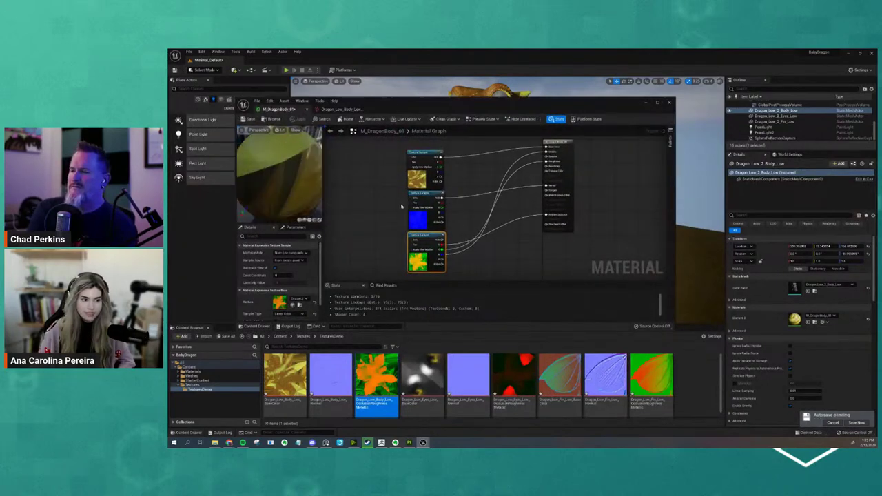
scroll(288, 190, up, 5)
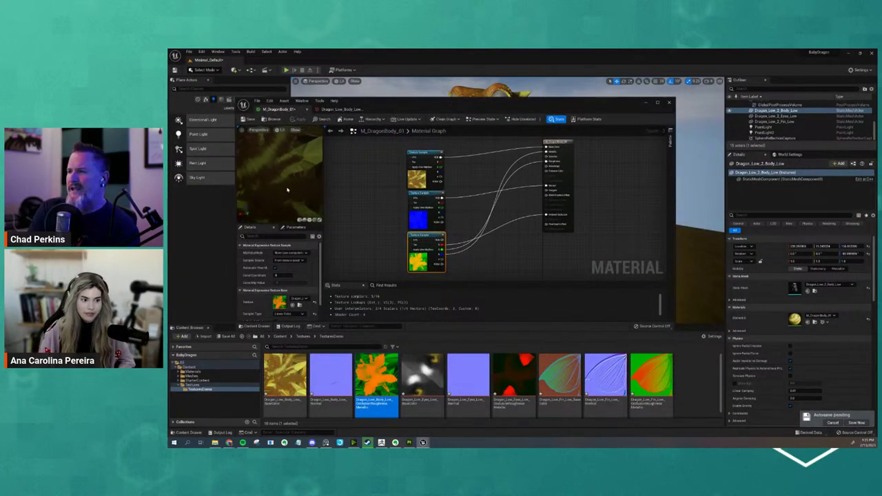
scroll(288, 190, up, 2)
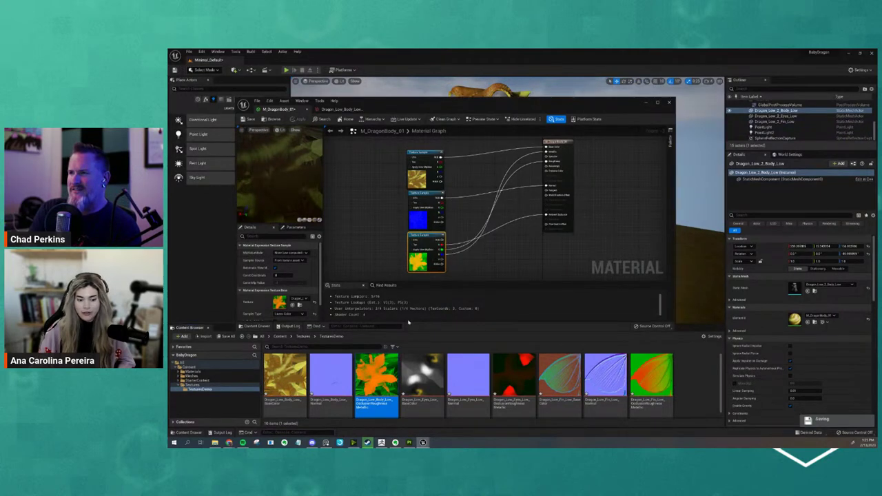
scroll(429, 268, up, 4)
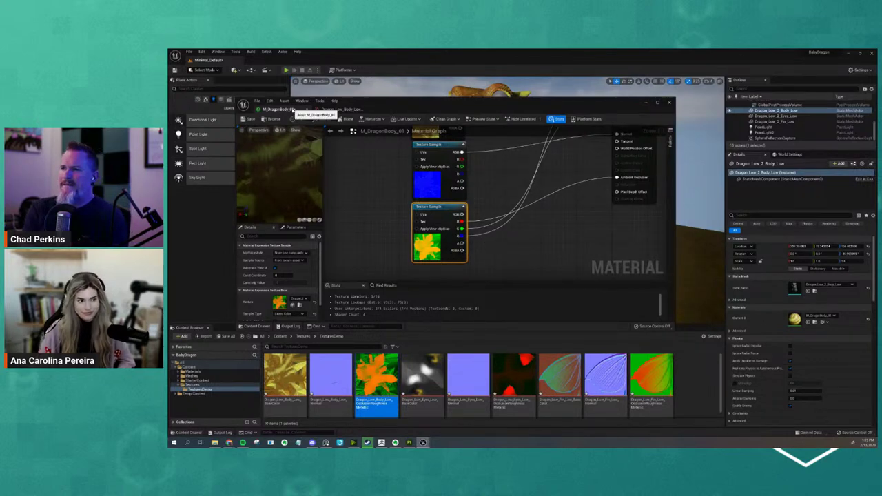
Step: Dock the M_DragonBody_01 editor beside the level, close the texture editor and return to the level
drag(290, 109, 307, 60)
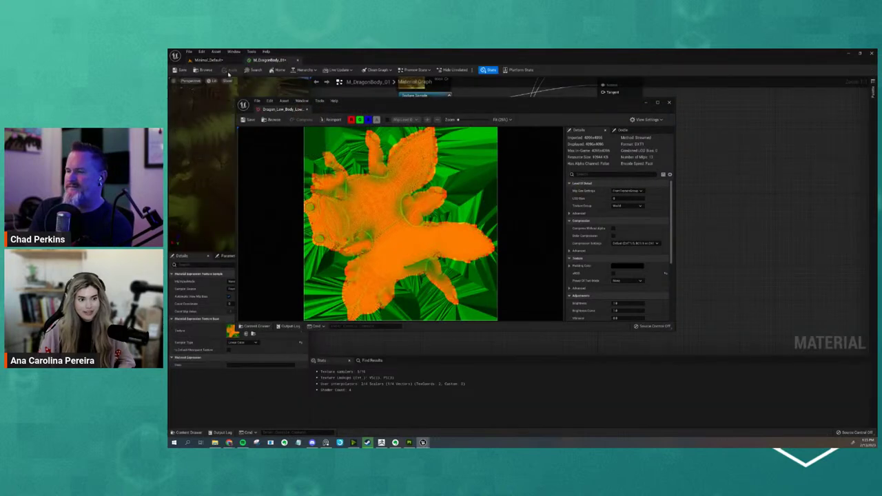
click(669, 102)
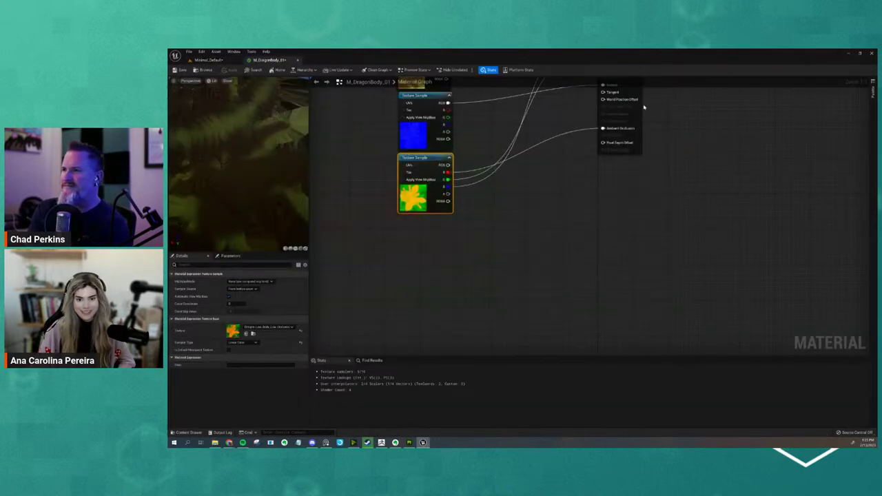
click(206, 61)
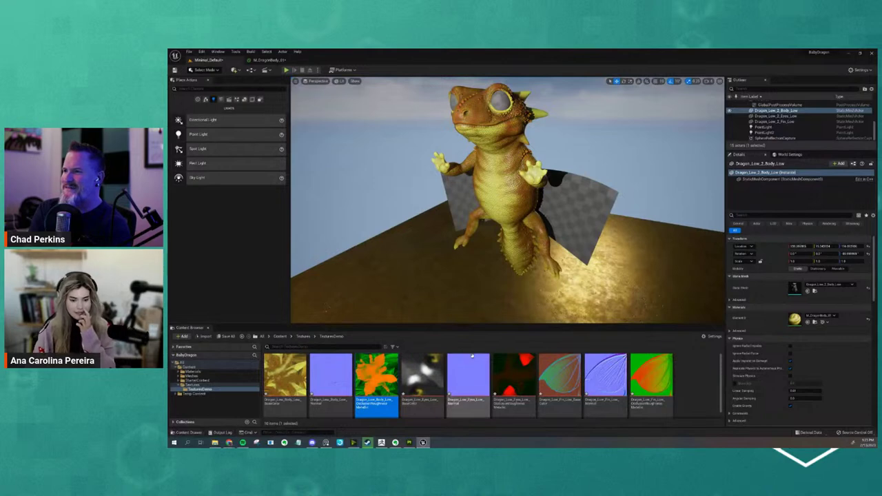
Step: Create a material named M_Fin_01 in the MaterialsDemo folder and assign it to the dragon's fins
click(280, 336)
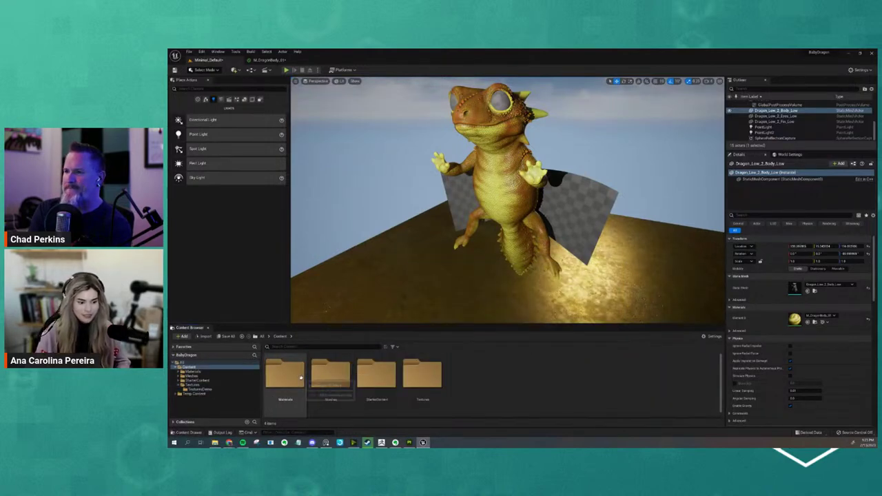
double_click(285, 375)
double_click(285, 374)
right_click(393, 380)
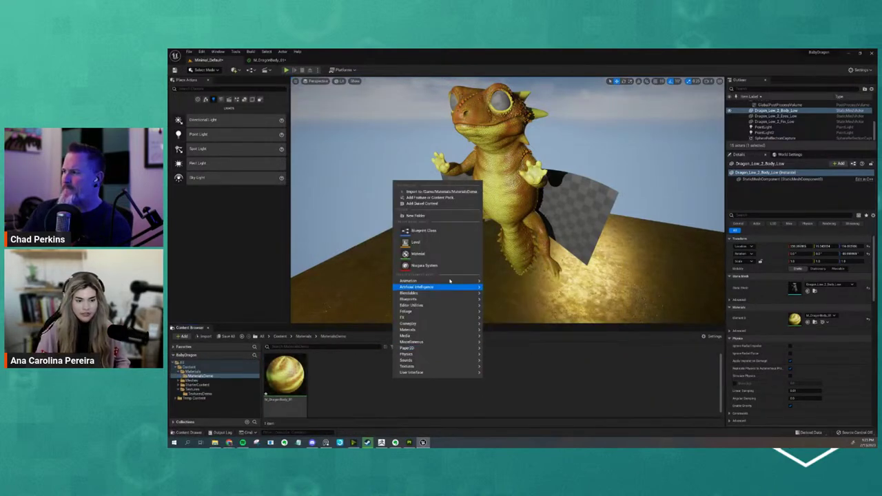
click(417, 254)
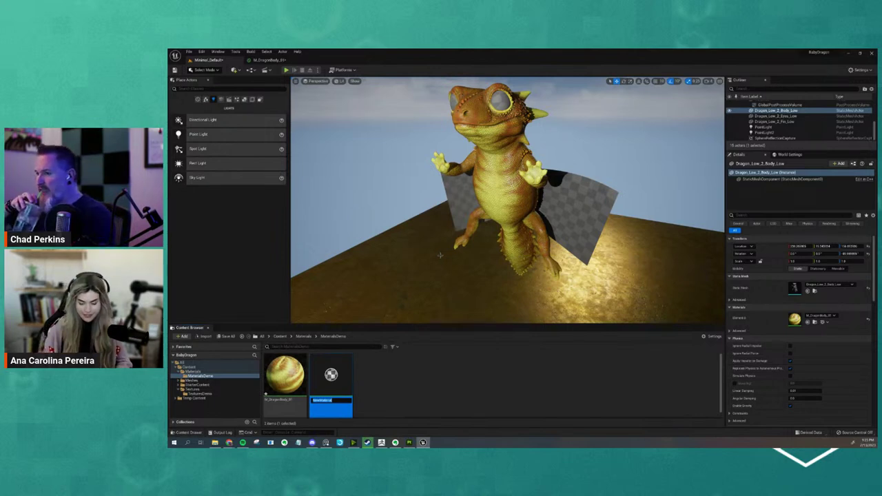
text(M_Drago)
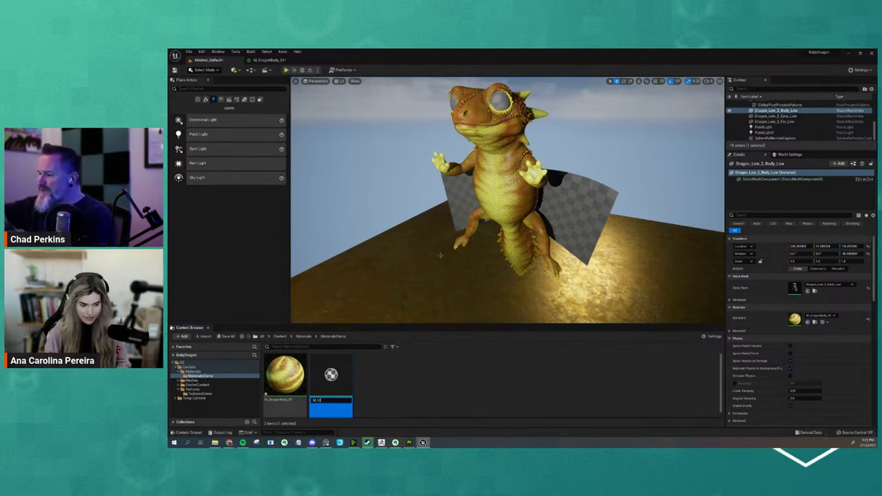
text(nFin_01)
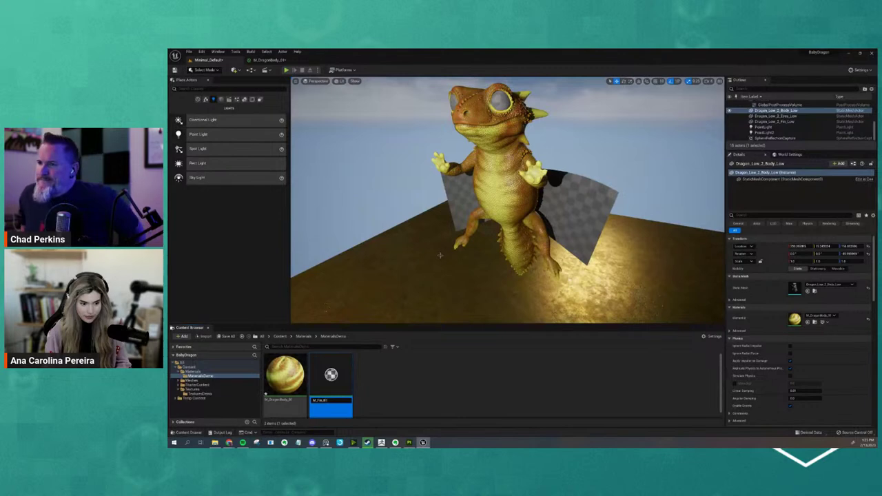
key(Return)
drag(342, 372, 570, 217)
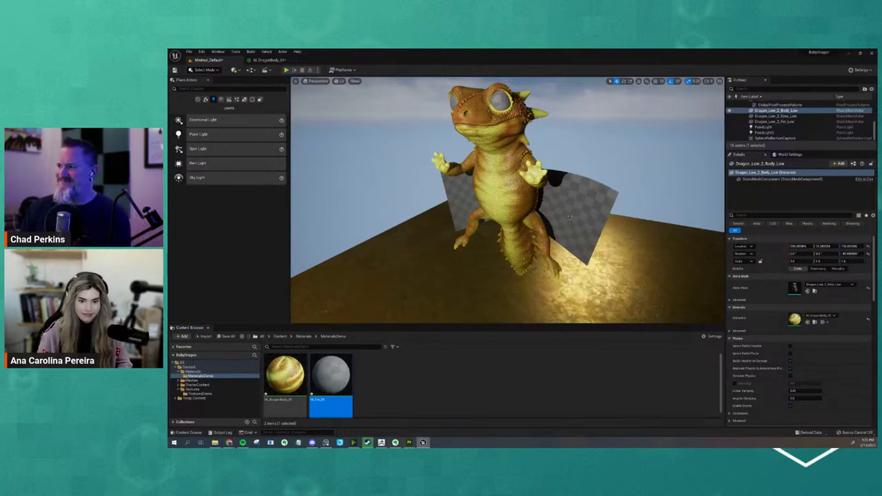
Step: Open M_Fin_01 for editing in a separate, enlarged window floating over the Minimal_Default level
double_click(331, 379)
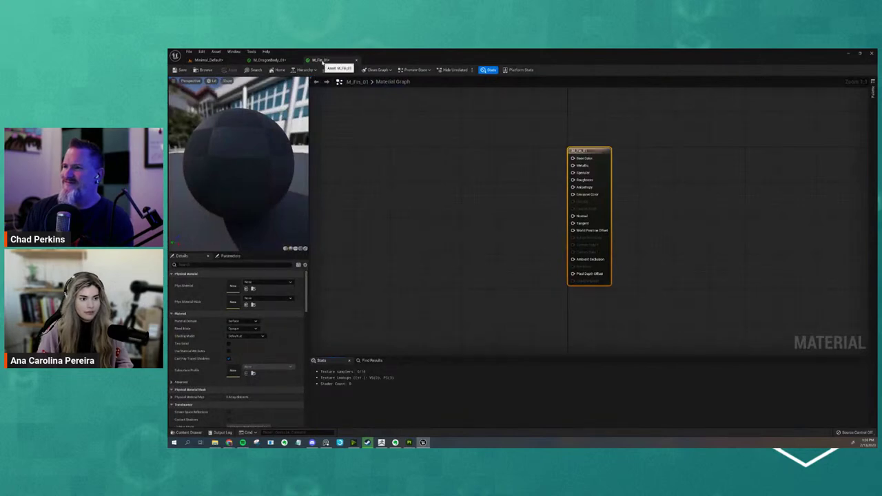
drag(321, 60, 494, 160)
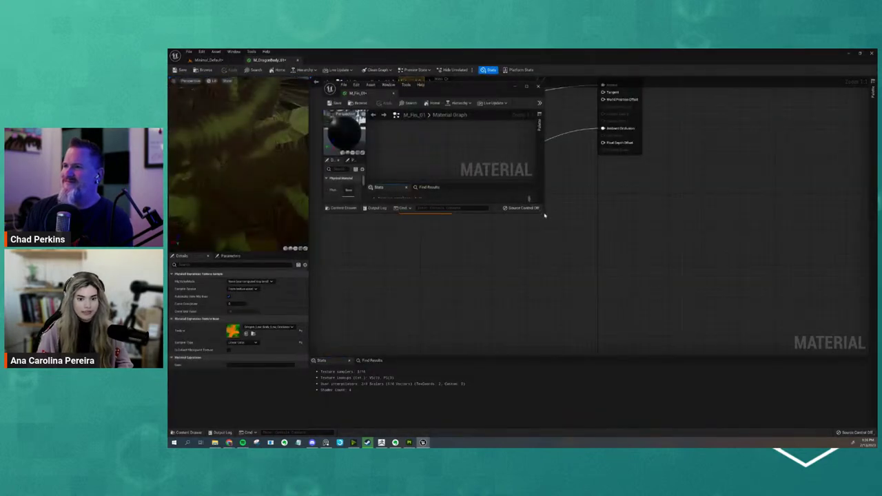
drag(544, 211, 761, 342)
click(207, 60)
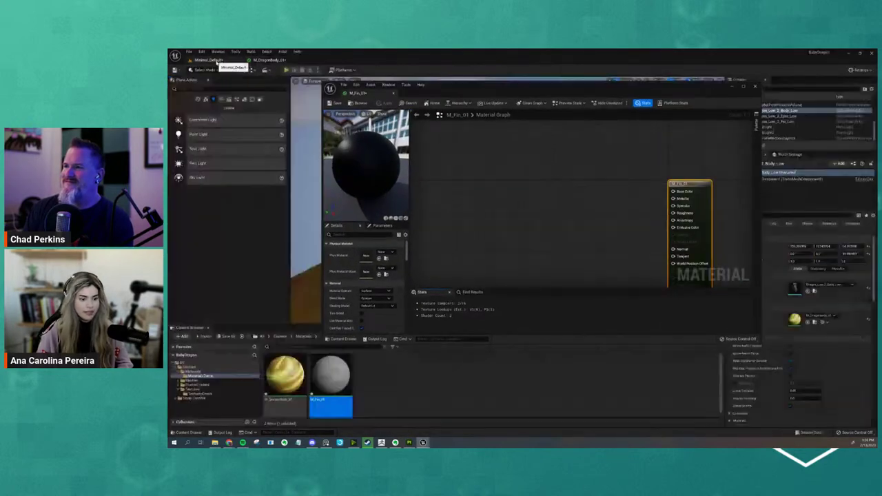
Step: Add the fin's normal, opacity and packed occlusion/roughness/metallic textures from the Textures folder to the M_Fin_01 graph
click(298, 336)
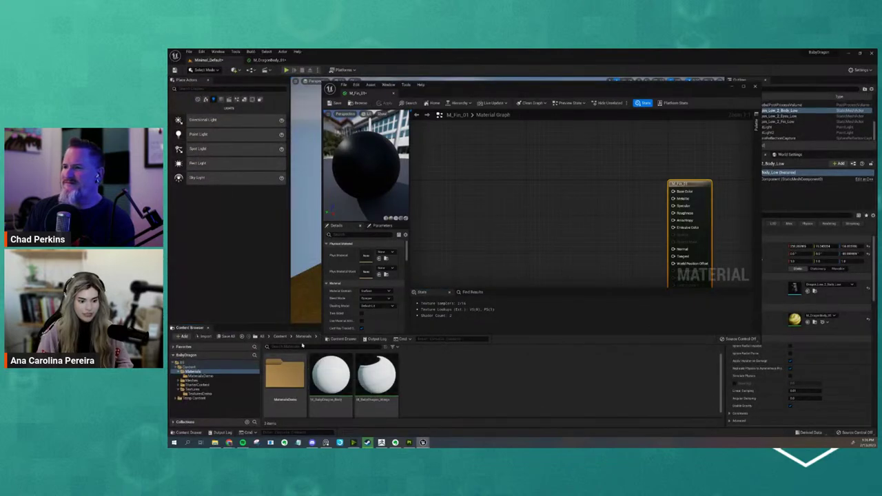
click(280, 336)
double_click(423, 374)
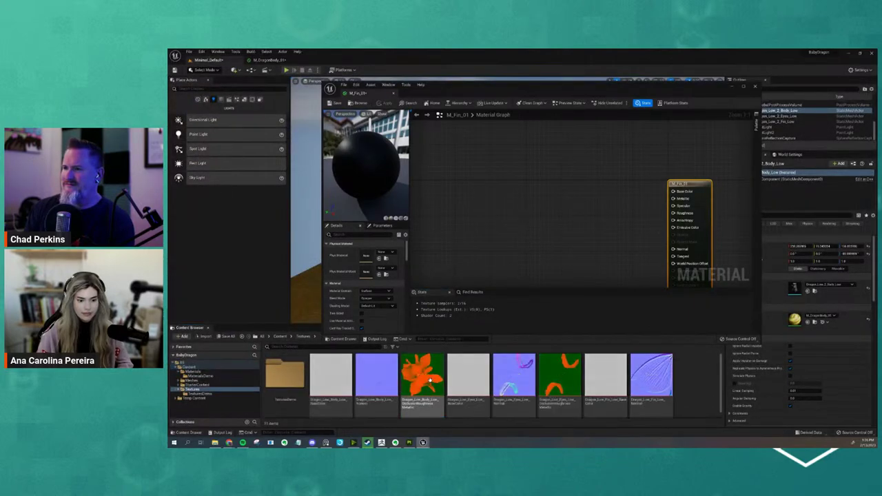
drag(663, 390, 542, 193)
right_drag(613, 281, 595, 219)
scroll(552, 386, down, 2)
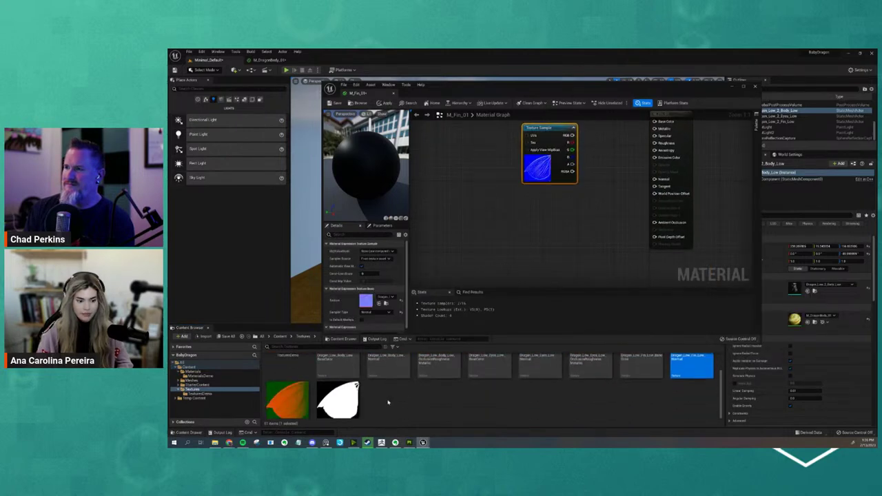
drag(339, 400, 500, 267)
drag(287, 396, 441, 207)
scroll(275, 371, up, 2)
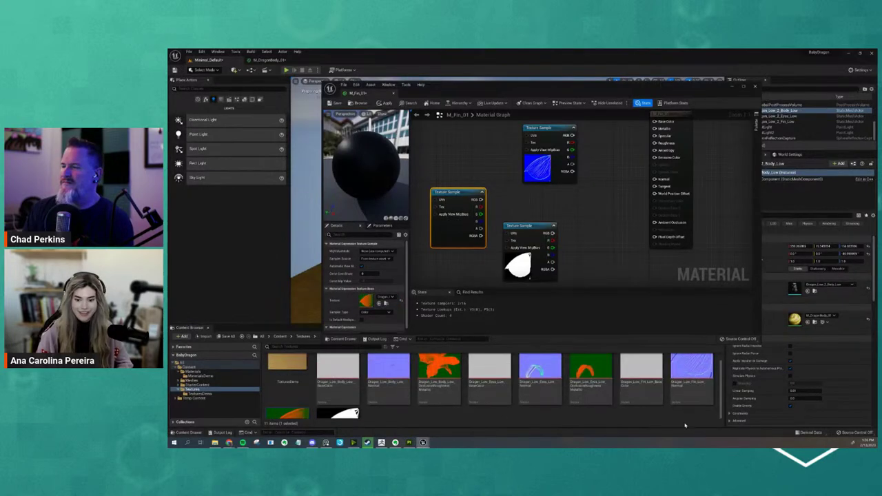
Step: Add the fin's base color texture from the TexturesDemo folder to the M_Fin_01 graph
double_click(274, 371)
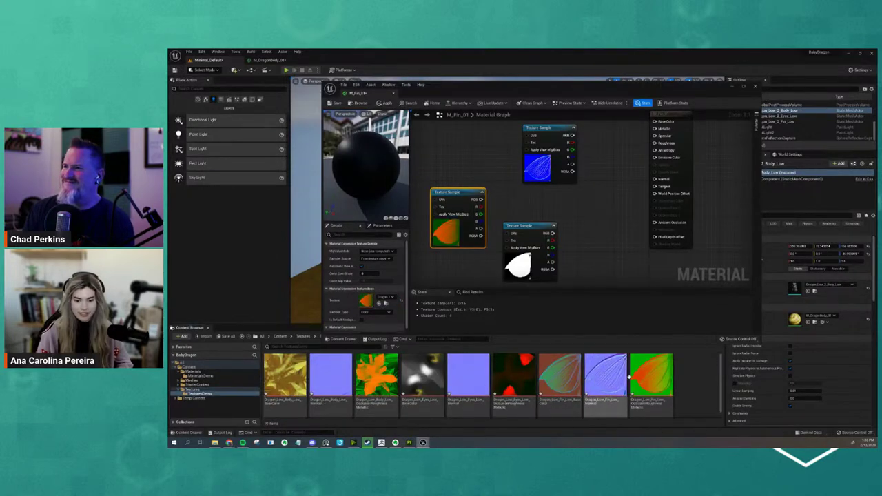
drag(559, 376, 565, 199)
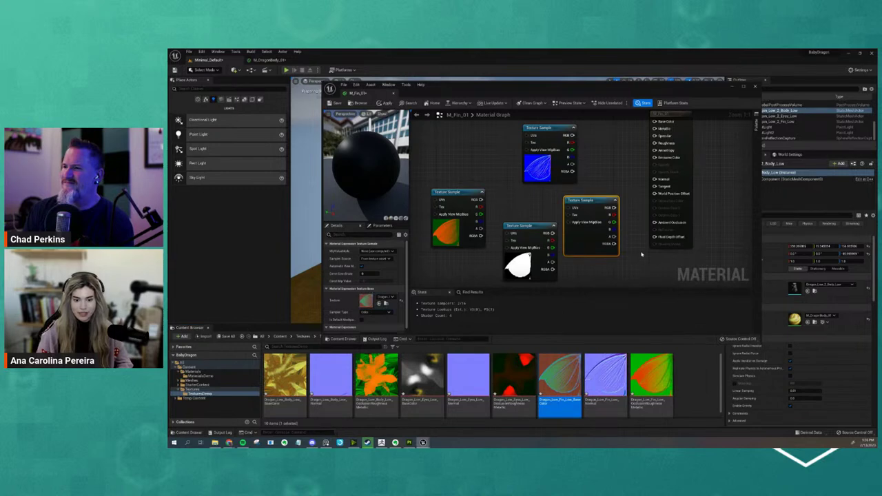
right_drag(641, 254, 652, 286)
right_drag(536, 249, 538, 223)
Step: Disable sRGB on the Dragon_Low_Fin_Low_OcclusionRoughnessMetallic texture in TexturesDemo, save it and return to the Minimal_Default level
double_click(652, 375)
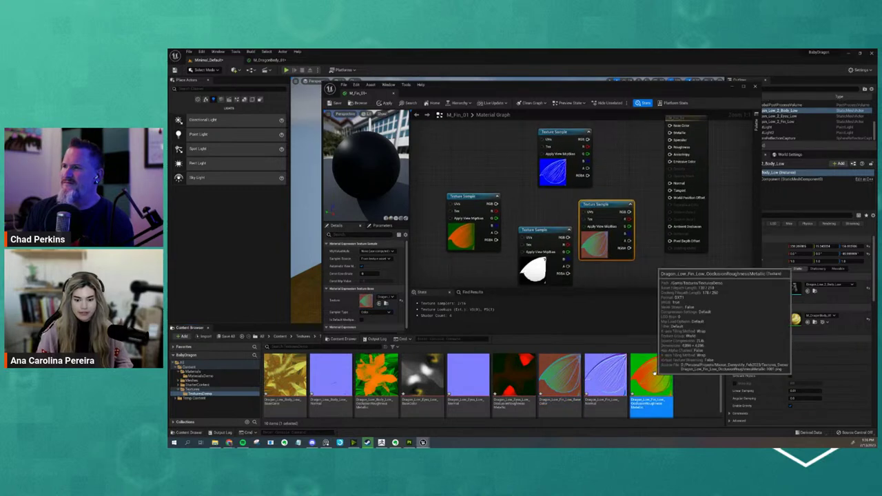
drag(455, 97, 881, 206)
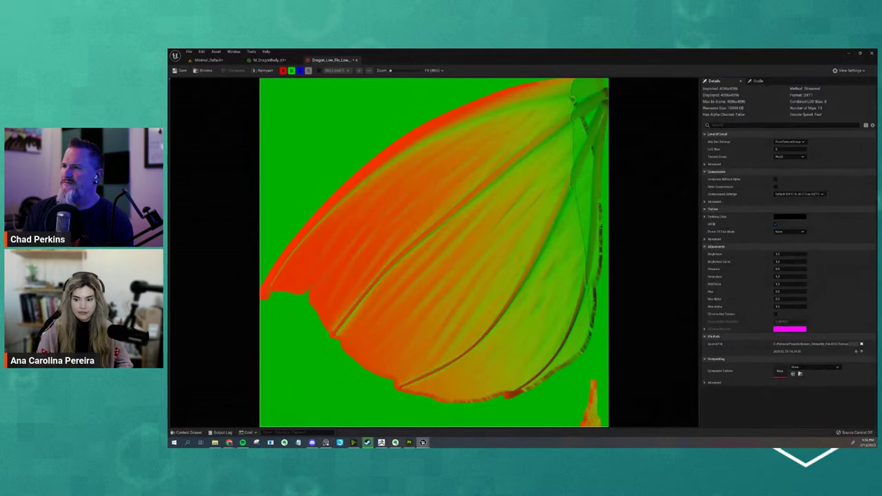
click(775, 224)
click(181, 71)
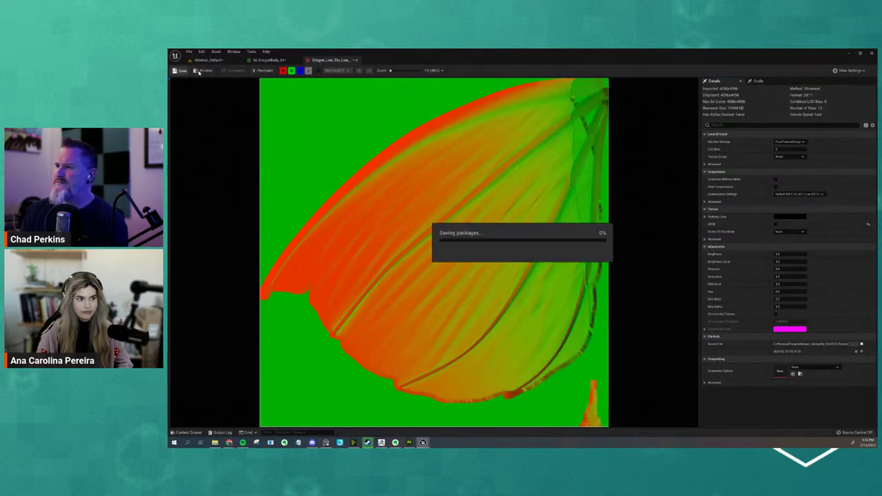
click(209, 61)
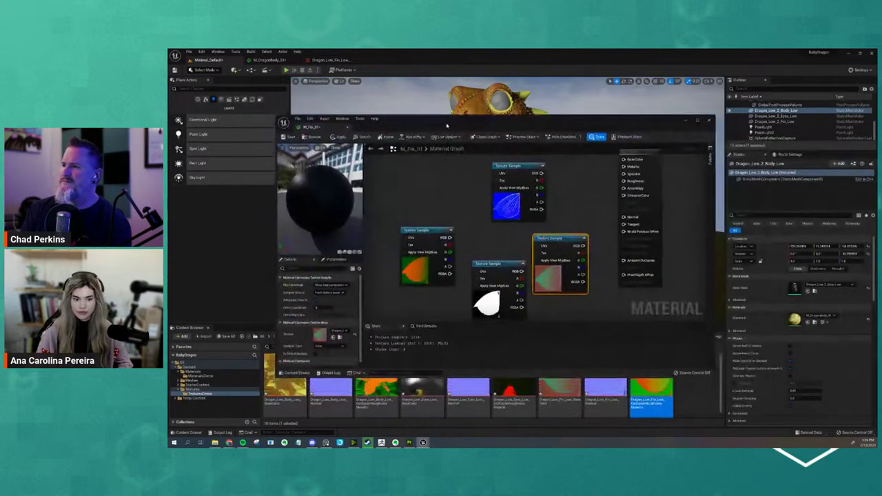
Step: Connect the fin's base color texture to Base Color and its normal texture to Normal, and move the opacity texture node lower
scroll(552, 228, down, 2)
drag(551, 222, 600, 200)
scroll(555, 195, up, 1)
drag(536, 205, 608, 244)
right_drag(525, 271, 522, 216)
drag(511, 237, 609, 181)
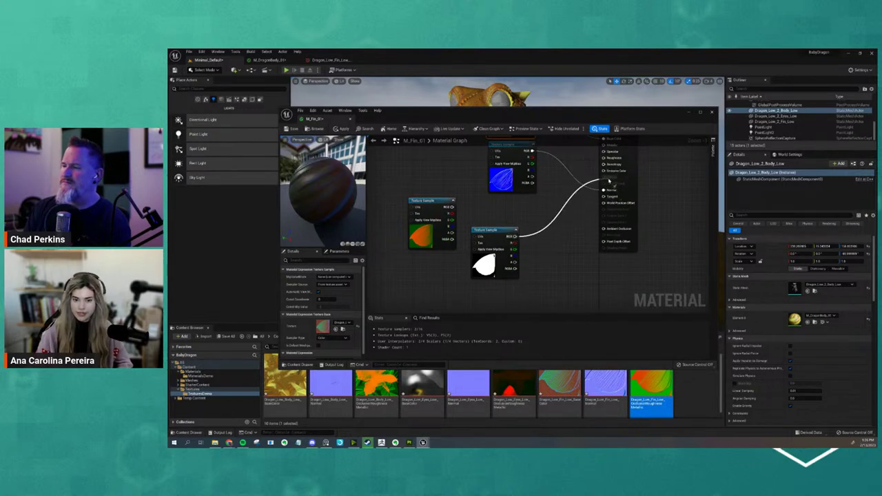
drag(513, 235, 523, 257)
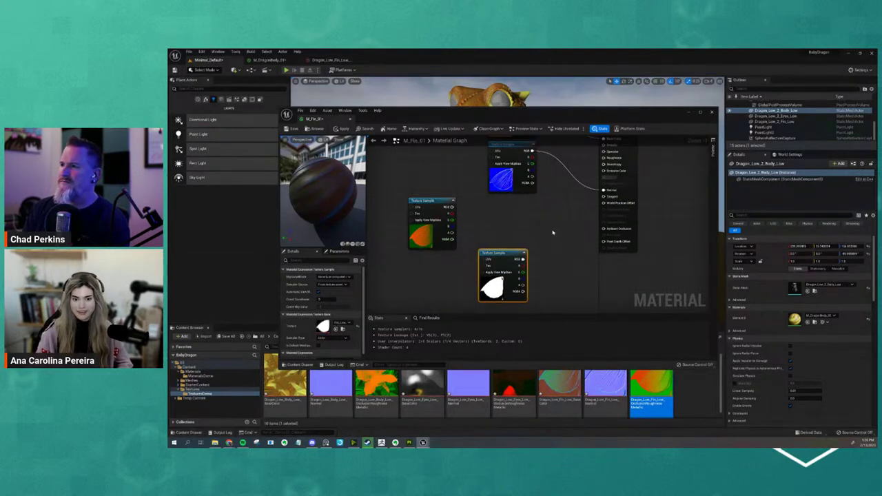
Step: Preview M_Fin_01 on a flat plane and set the material's Blend Mode to Masked
scroll(590, 193, up, 1)
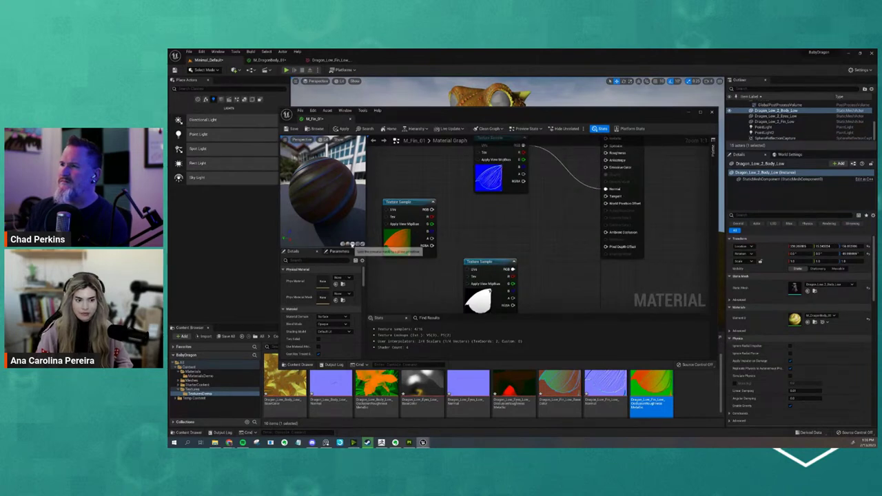
click(353, 244)
right_drag(645, 169, 616, 220)
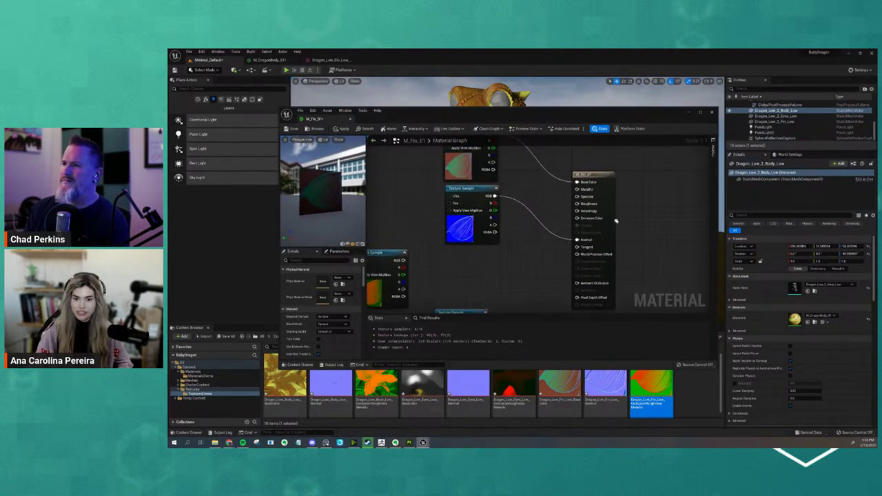
click(608, 193)
right_drag(608, 254, 657, 216)
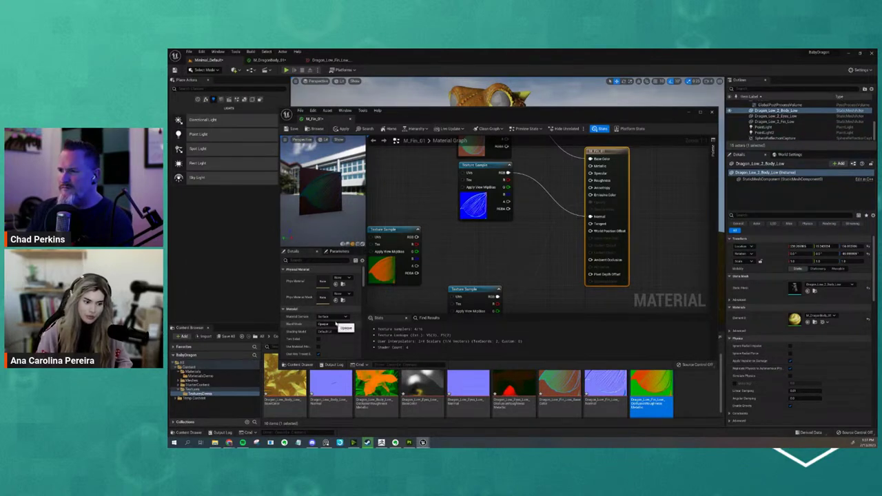
click(337, 325)
click(337, 335)
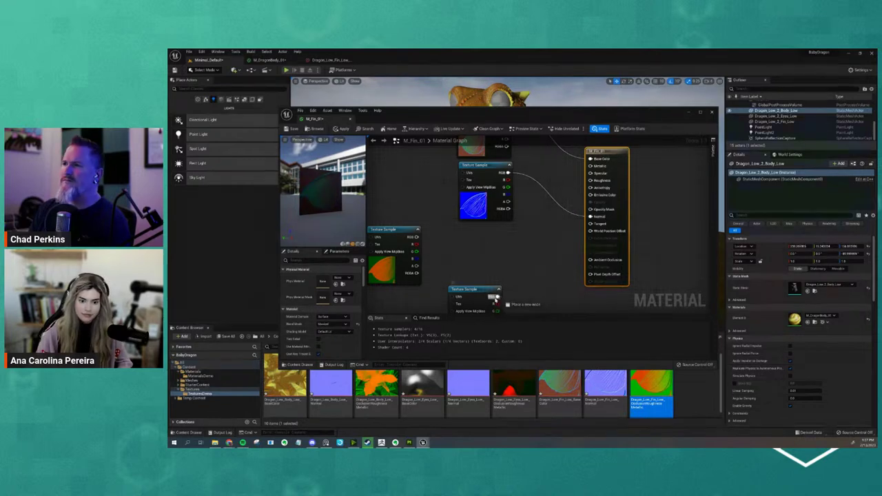
Step: Connect the opacity texture's RGB output to Opacity Mask and save M_Fin_01
drag(496, 298, 589, 216)
click(576, 207)
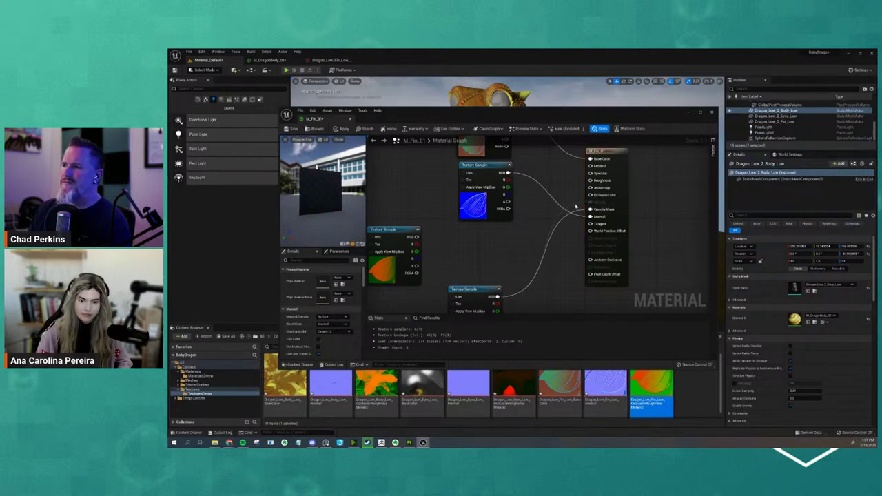
click(575, 207)
click(526, 211)
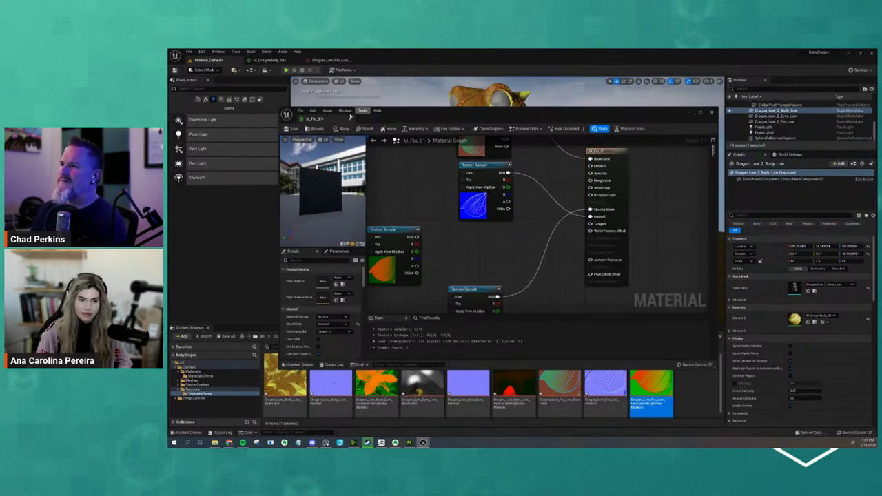
click(292, 129)
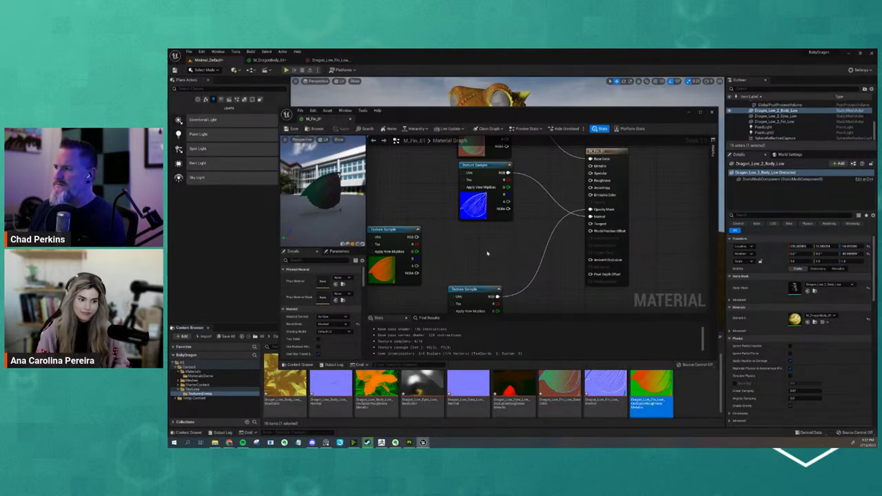
Step: Connect the packed fin texture's green channel to Roughness, blue to Metallic and red to Ambient Occlusion, and save M_Fin_01
drag(307, 203, 591, 181)
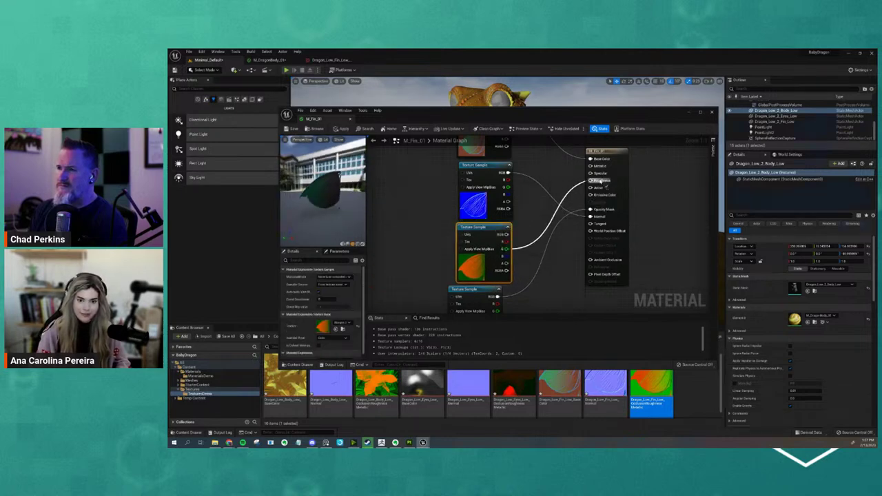
drag(537, 245, 591, 166)
drag(506, 242, 597, 261)
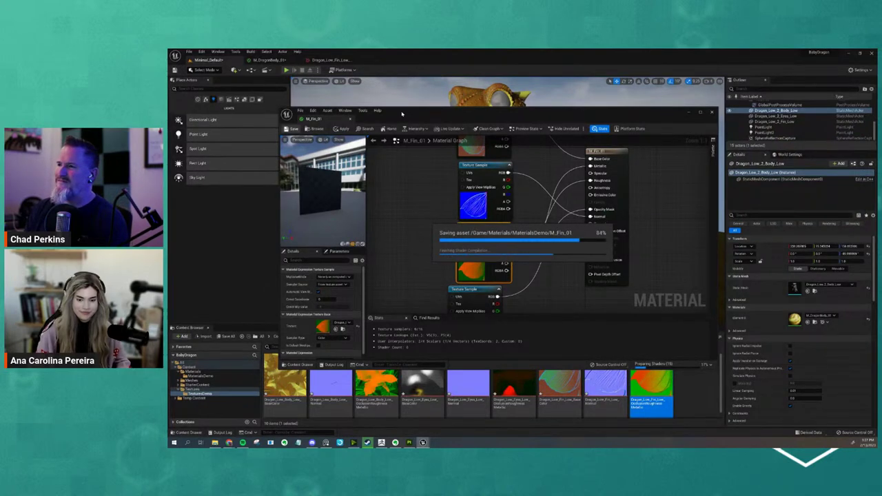
Step: Move the M_Fin_01 window out of the way and examine the dragon's textured fins from different distances in the level
drag(411, 113, 877, 145)
alt+drag(459, 258, 517, 130)
scroll(486, 267, down, 4)
scroll(512, 239, up, 6)
scroll(512, 240, down, 1)
scroll(513, 244, down, 7)
scroll(531, 261, up, 1)
scroll(513, 173, up, 3)
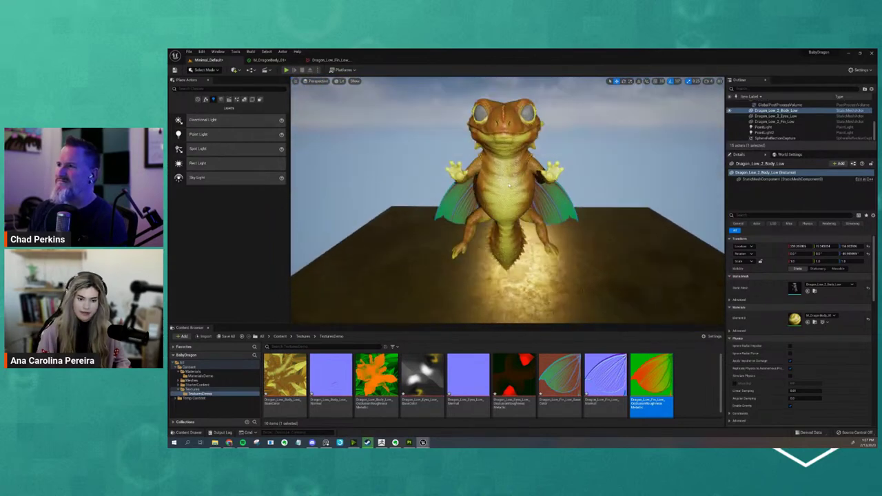
Step: Select the dragon's eyes in the level and create a material named M_EyeBall_01 in the MaterialsDemo folder
click(505, 113)
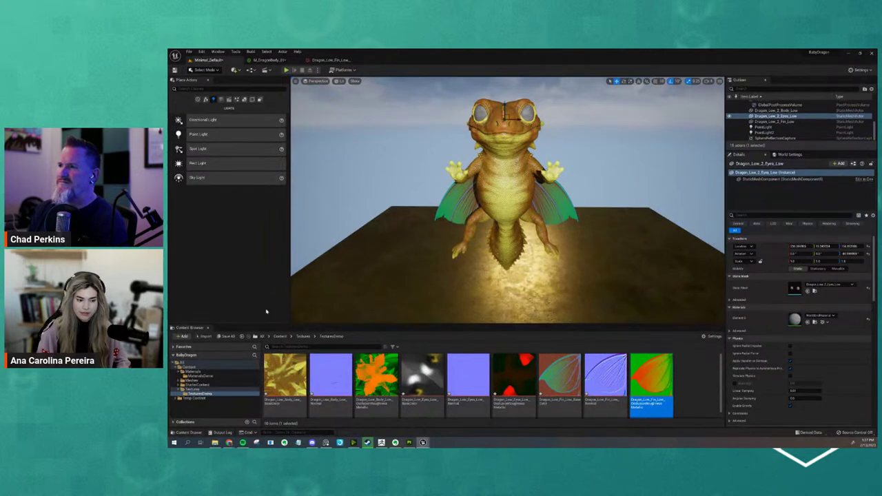
click(281, 335)
double_click(282, 372)
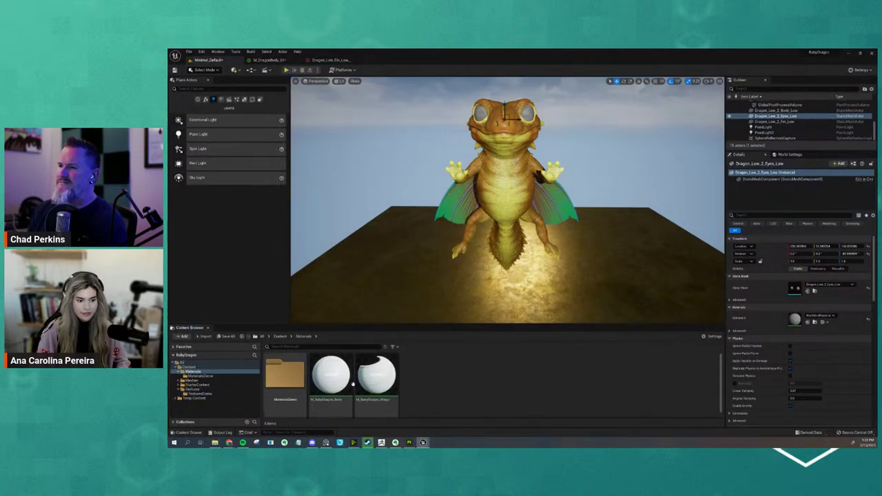
double_click(277, 372)
right_click(414, 368)
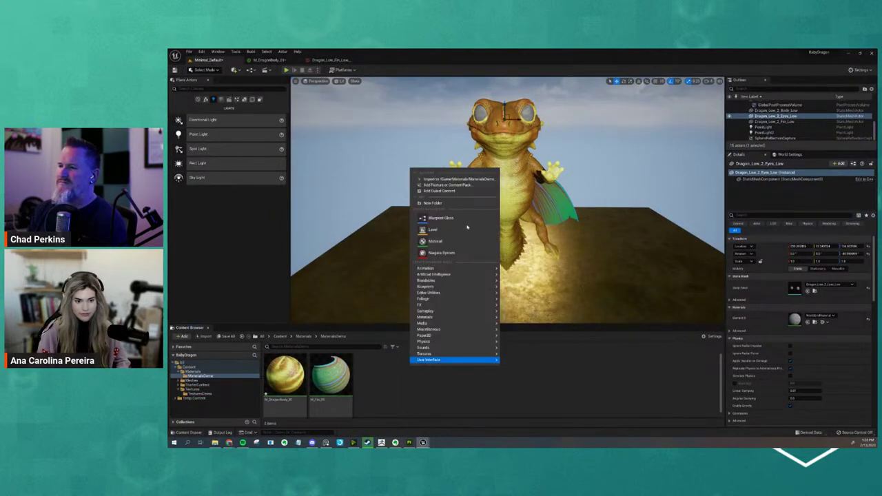
click(447, 241)
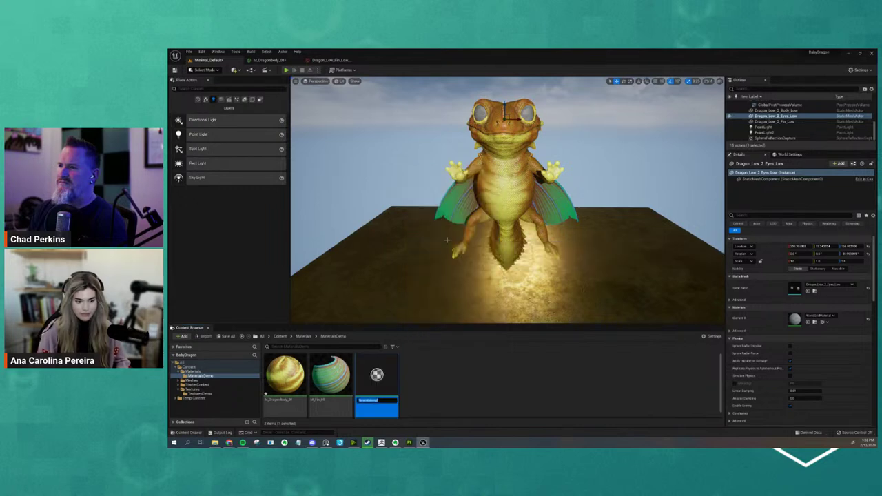
text(M_)
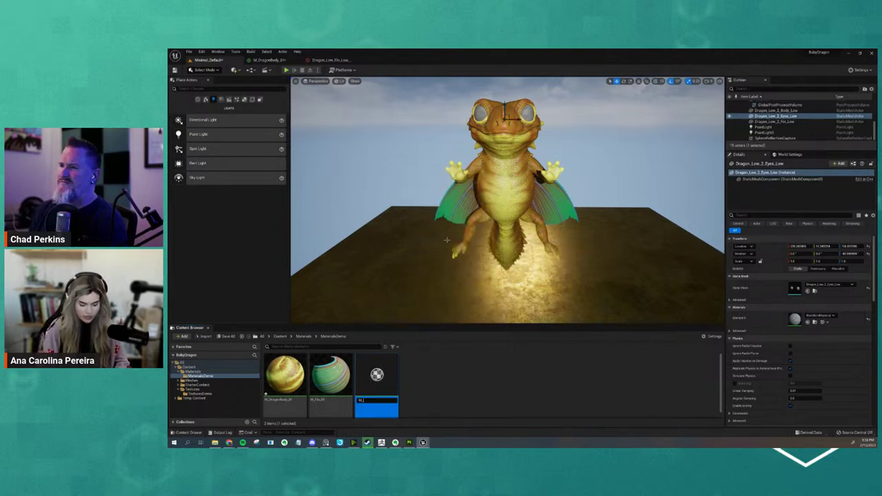
text(EyeBall)
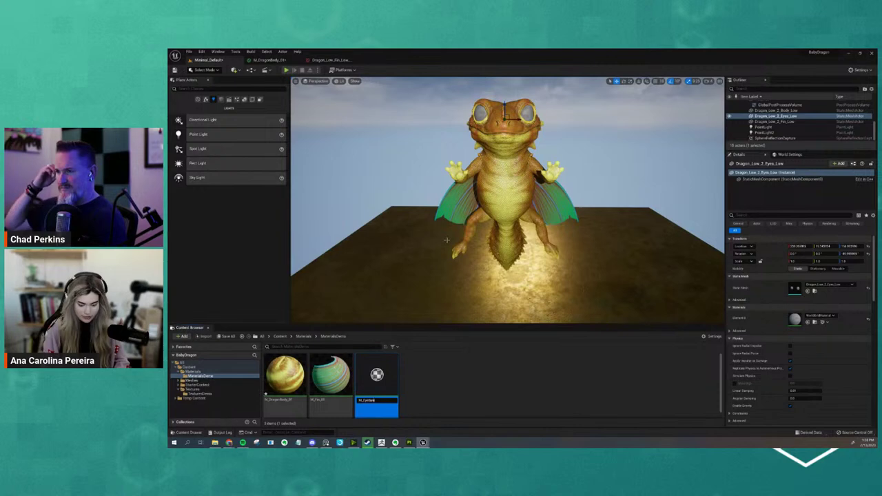
text(_01)
key(Return)
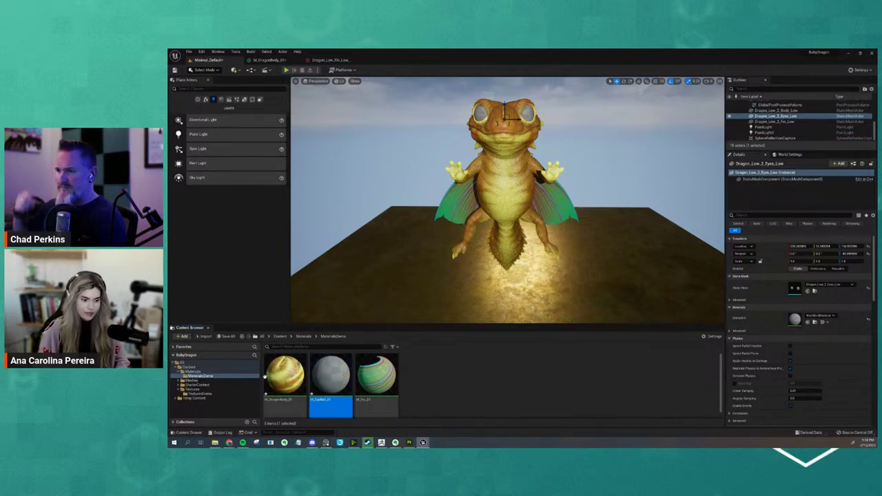
Step: Open M_EyeBall_01 for editing, return to the level and browse to the TexturesDemo folder
double_click(314, 381)
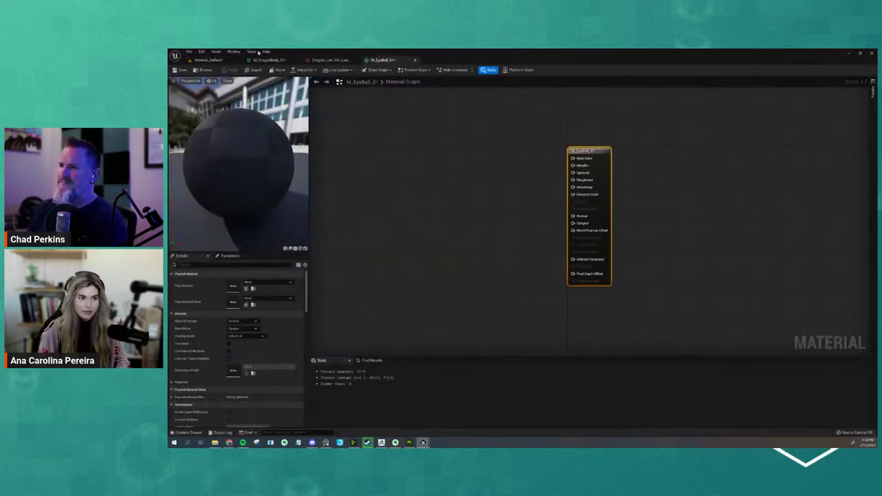
click(208, 60)
click(301, 336)
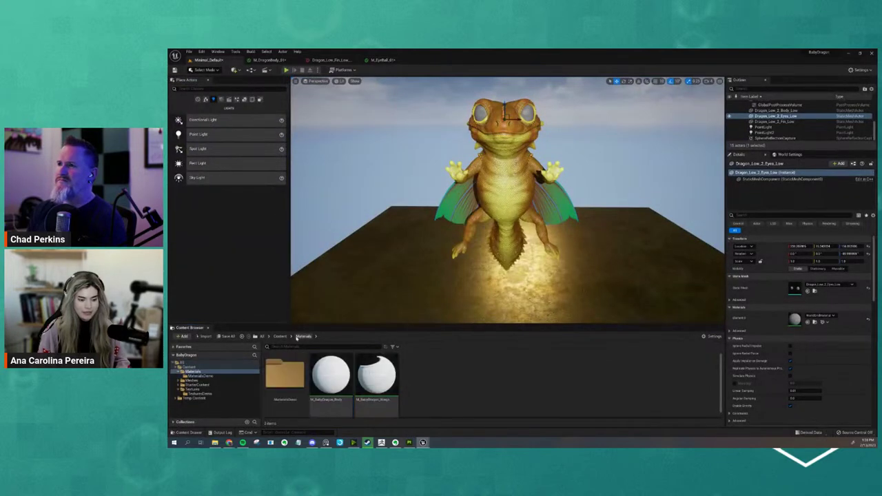
click(279, 337)
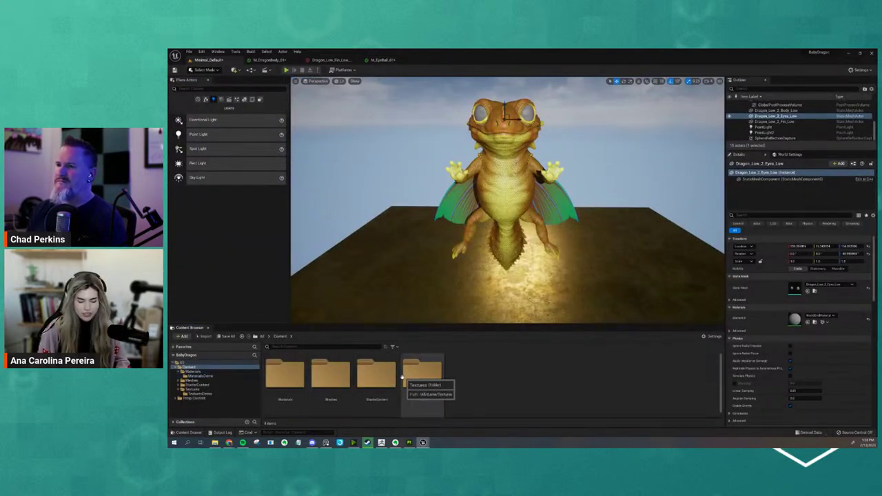
click(439, 375)
double_click(422, 376)
double_click(285, 379)
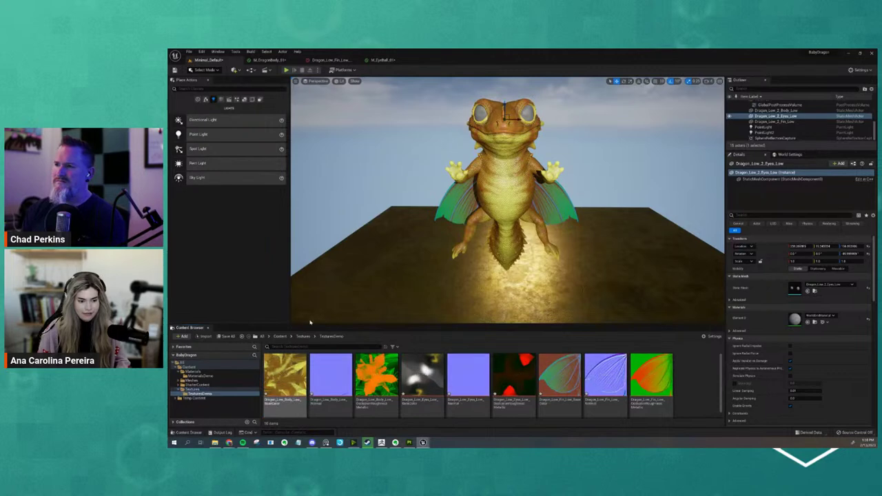
Step: Detach the M_EyeBall_01 editor into an enlarged floating window over the Minimal_Default level
drag(384, 61, 382, 111)
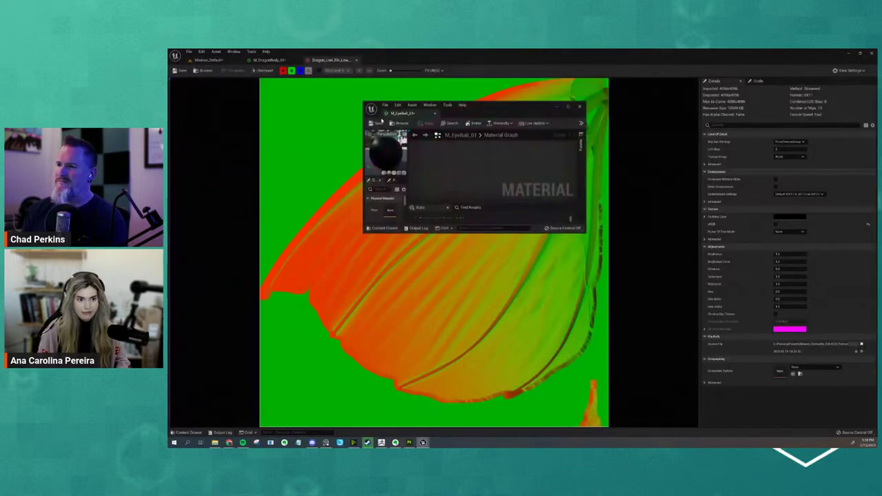
drag(585, 232, 723, 317)
click(213, 60)
Step: Add the eyes' base color texture to the M_EyeBall_01 graph and connect it to Base Color
right_drag(615, 200, 524, 151)
drag(422, 375, 607, 167)
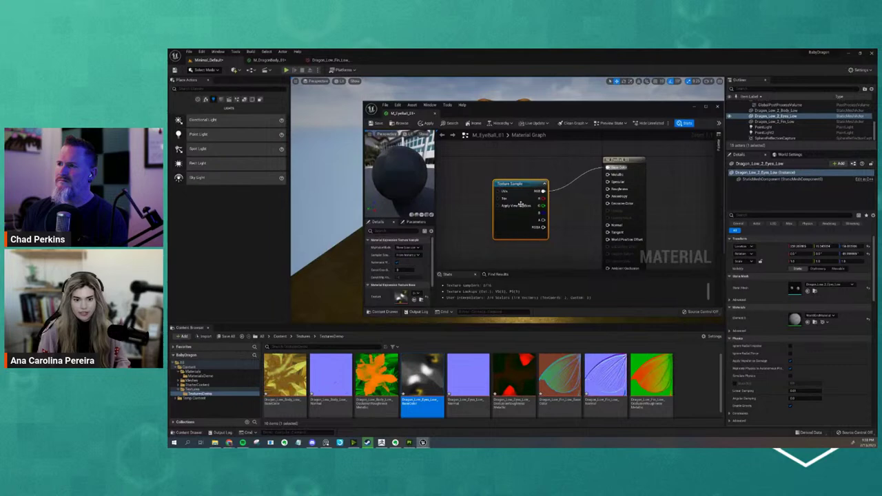
Step: Reposition the eye texture node, move the M_EyeBall_01 editor clear of the dragon, and apply and save the material
drag(516, 217, 478, 197)
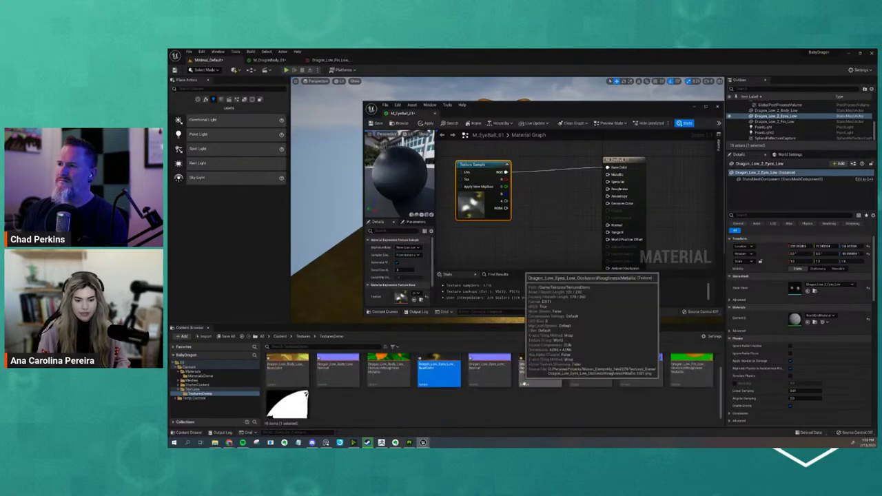
scroll(586, 410, up, 2)
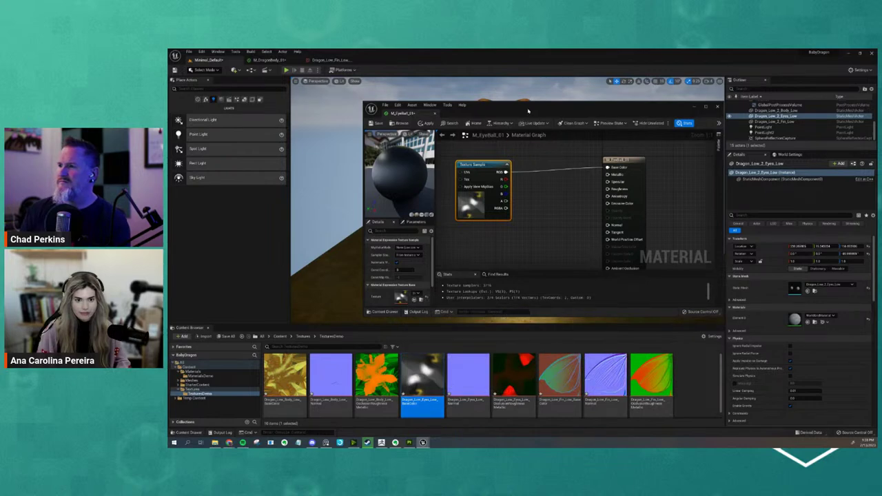
drag(529, 110, 732, 130)
click(634, 143)
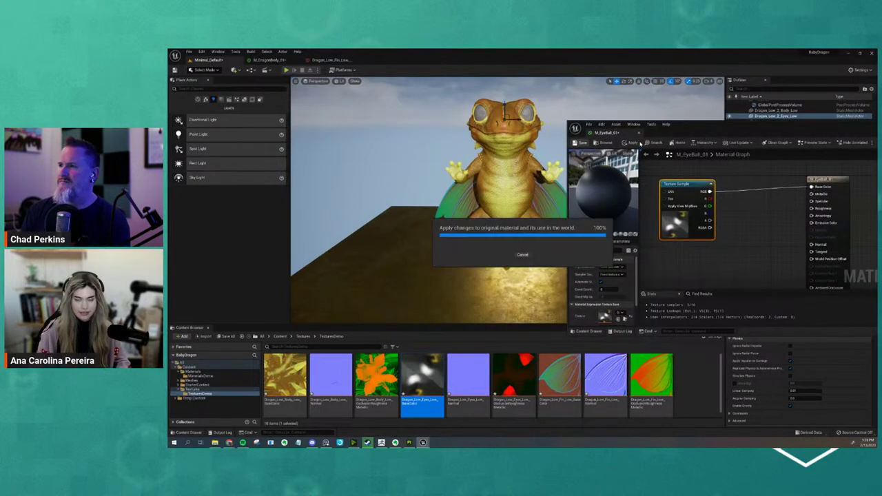
click(579, 142)
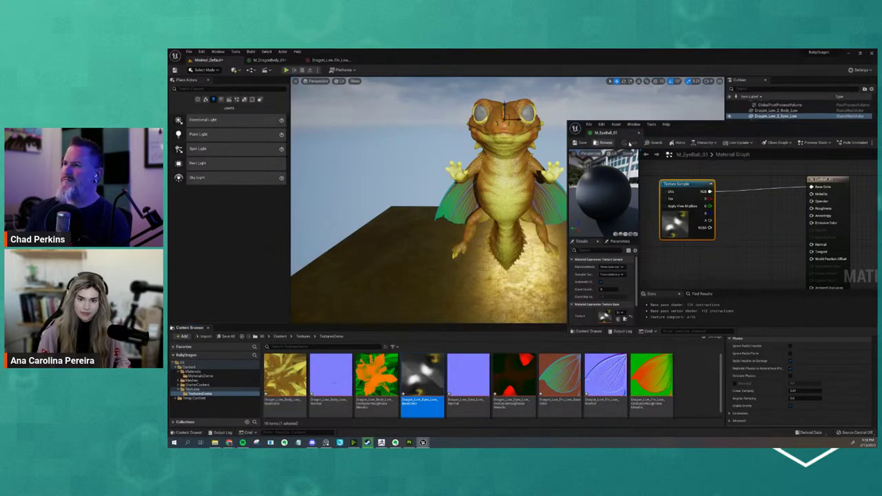
Step: Locate M_EyeBall_01 in the MaterialsDemo folder and assign it to the dragon's eyes
click(605, 143)
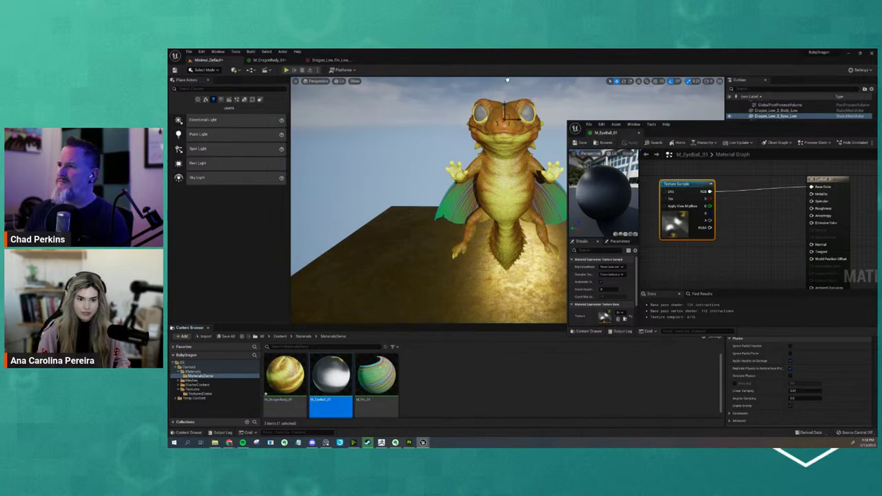
mouse_move(517, 212)
right_down()
mouse_move(501, 195)
mouse_move(513, 198)
right_up()
Step: Arrange the M_EyeBall_01 nodes closer together, then reposition the floating editor and make it taller
right_drag(715, 250, 700, 230)
drag(688, 217, 724, 214)
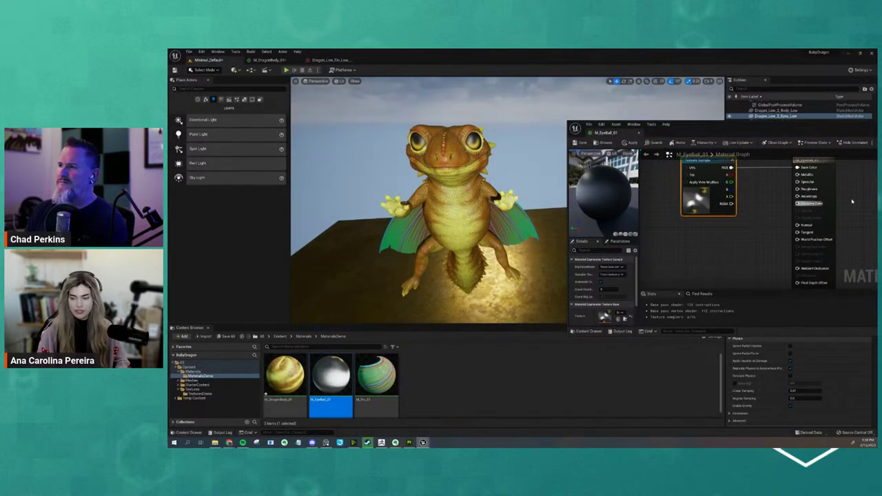
drag(853, 200, 713, 194)
right_drag(766, 216, 735, 233)
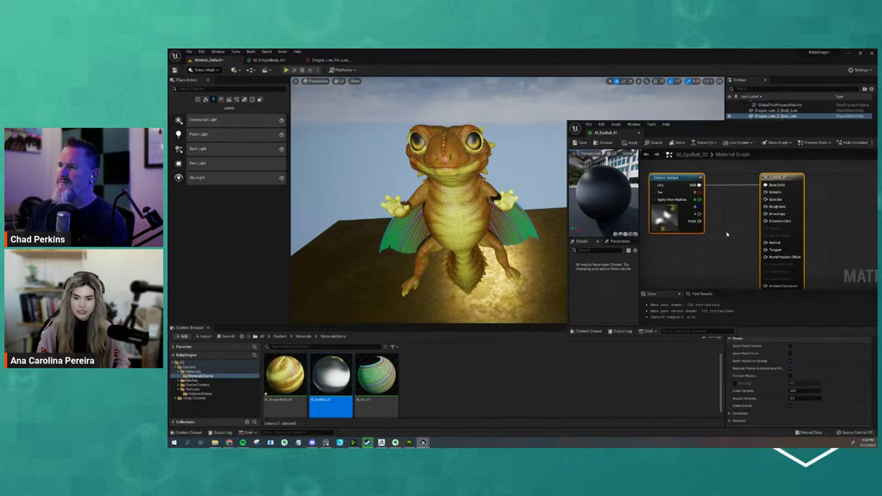
click(726, 234)
drag(688, 129, 622, 93)
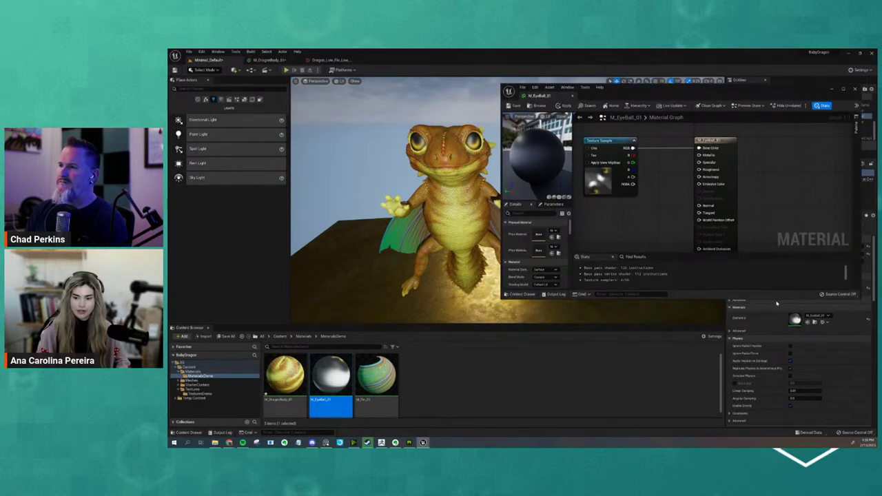
drag(775, 299, 775, 356)
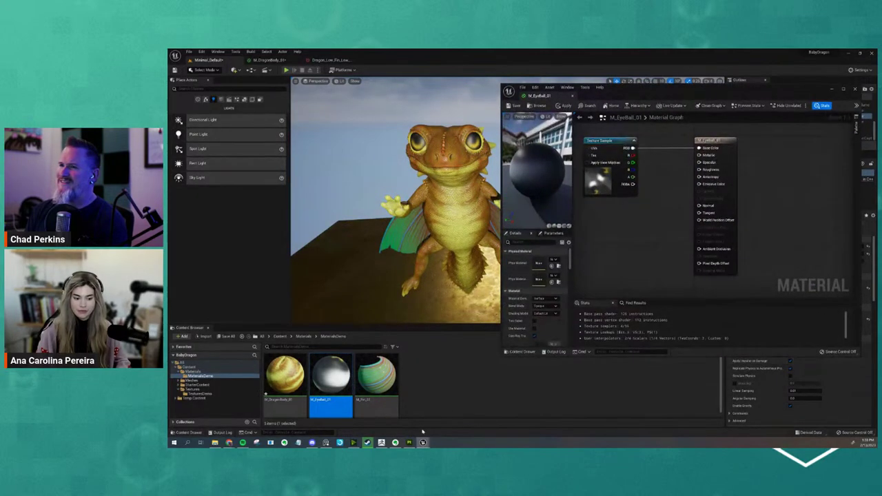
Step: Switch to Substance 3D Painter to check the eyes' fill layer and roughness, then return to Unreal Editor
click(409, 442)
click(669, 139)
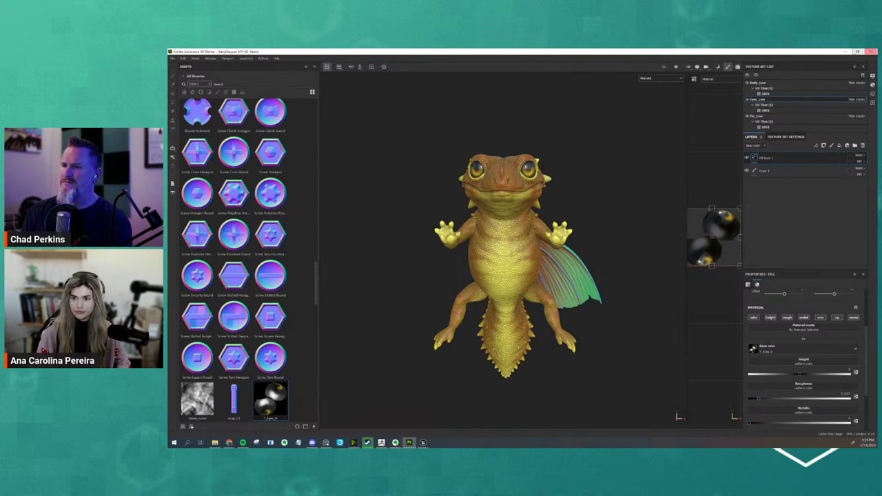
click(844, 52)
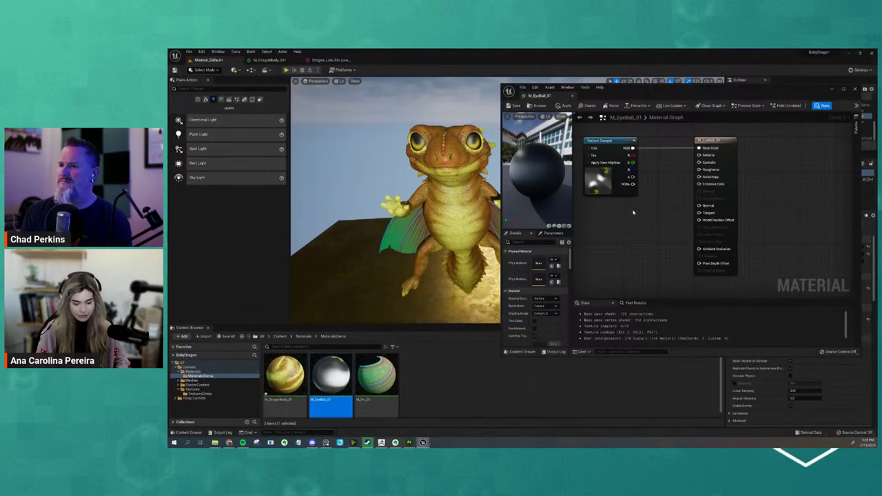
Step: Add a constant node with value 0 to M_EyeBall_01, connect it to Roughness and save the material
click(625, 214)
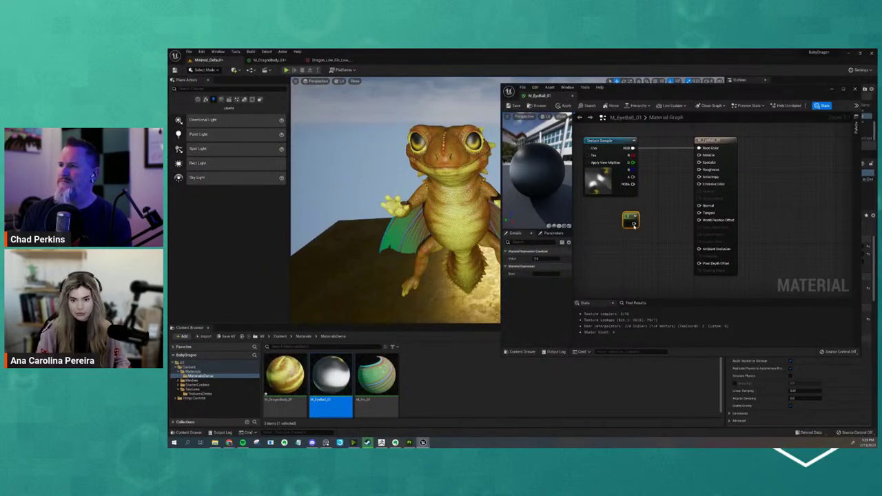
drag(633, 224, 699, 169)
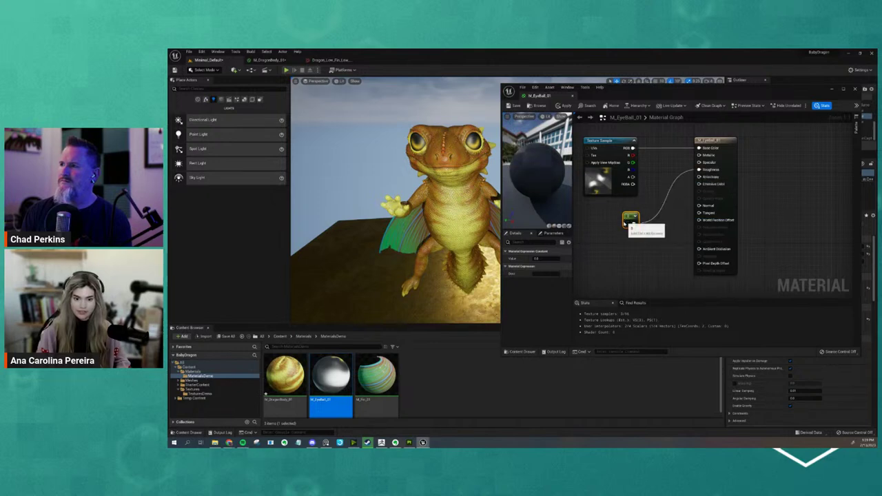
drag(625, 223, 619, 220)
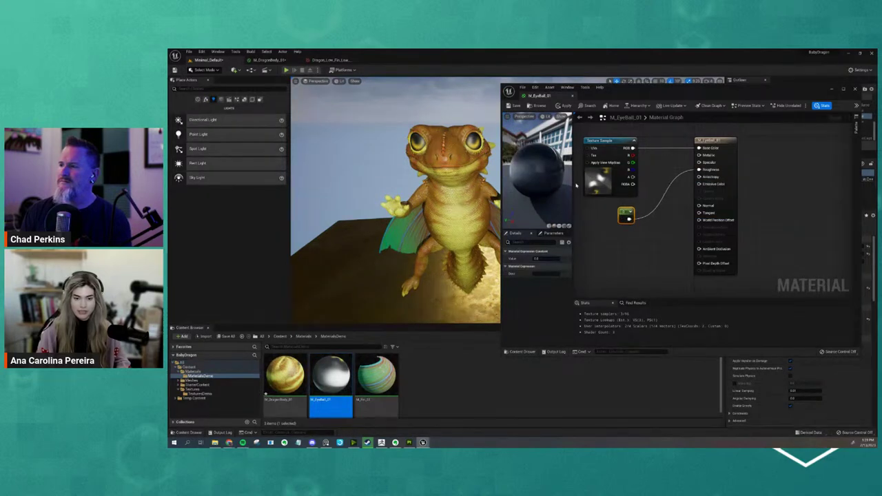
click(514, 106)
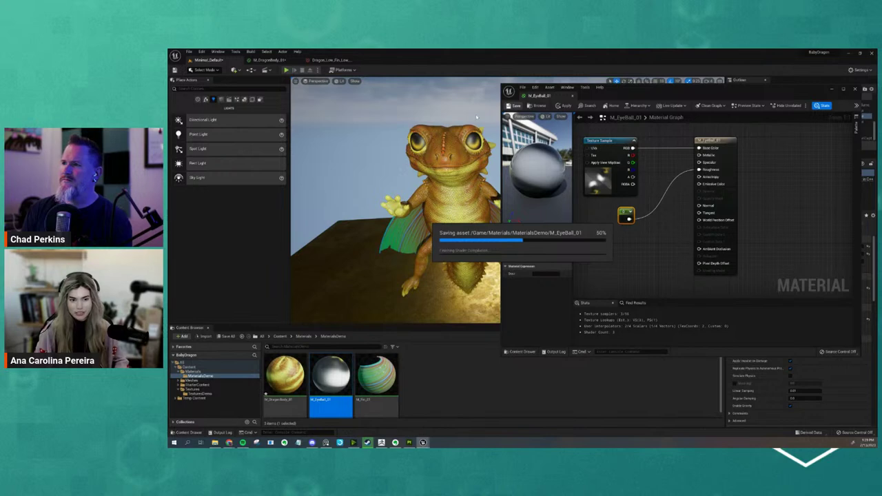
Step: Inspect the dragon's glossy eyes in the level from several angles, with the M_EyeBall_01 editor minimized
alt+drag(409, 187, 421, 220)
scroll(462, 210, down, 3)
scroll(460, 210, up, 2)
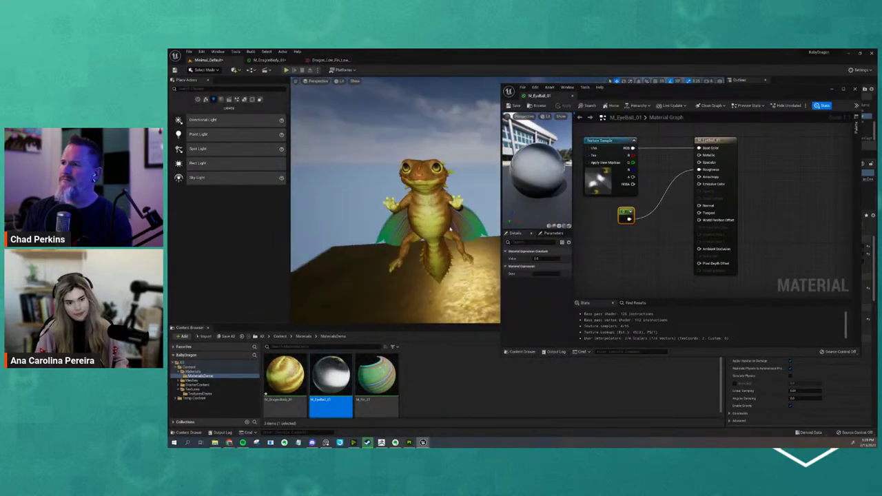
click(832, 89)
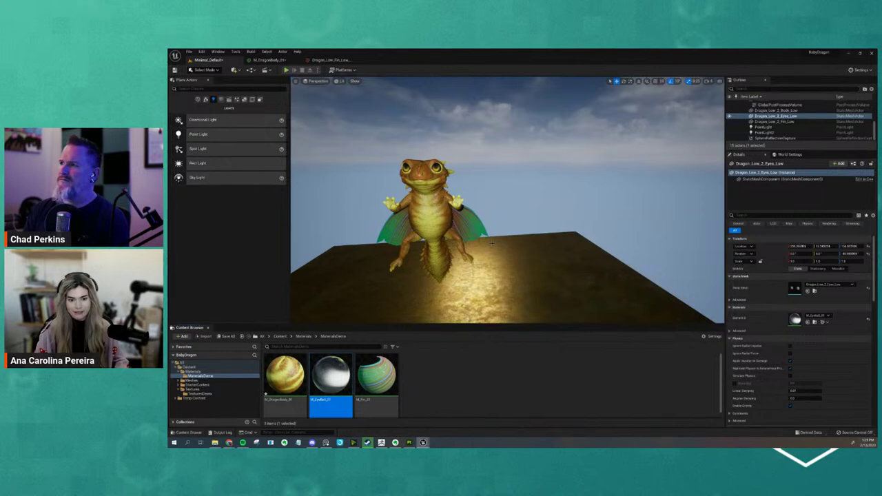
mouse_move(504, 253)
alt+mouse_down()
mouse_move(451, 248)
mouse_move(514, 254)
alt+mouse_up()
scroll(514, 253, up, 1)
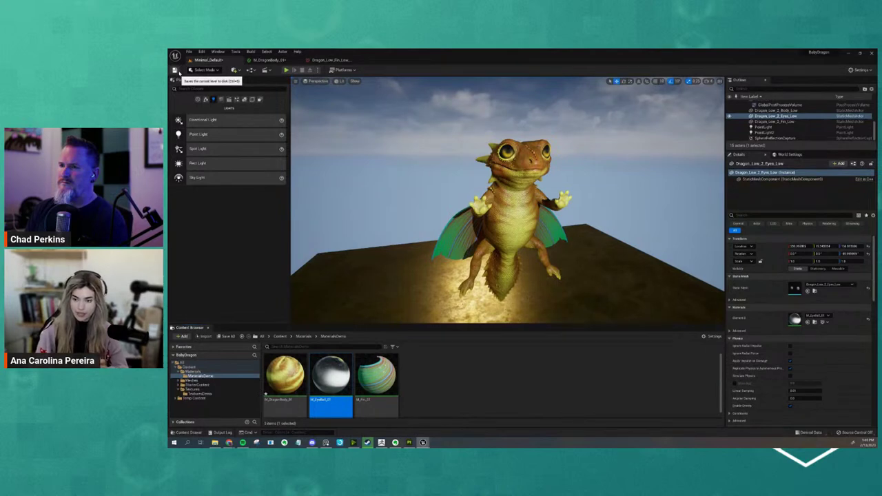
Step: Save all modified meshes, textures, materials and the Minimal_Default level
click(227, 336)
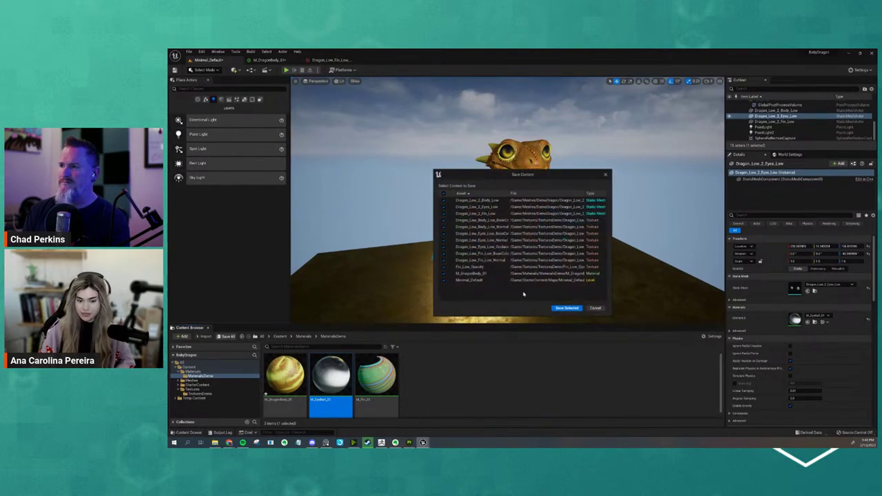
click(567, 309)
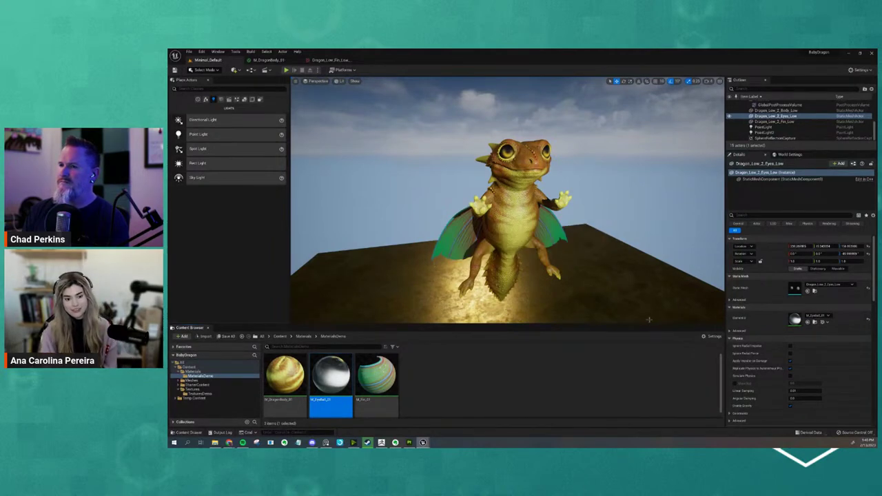
alt+drag(597, 229, 661, 232)
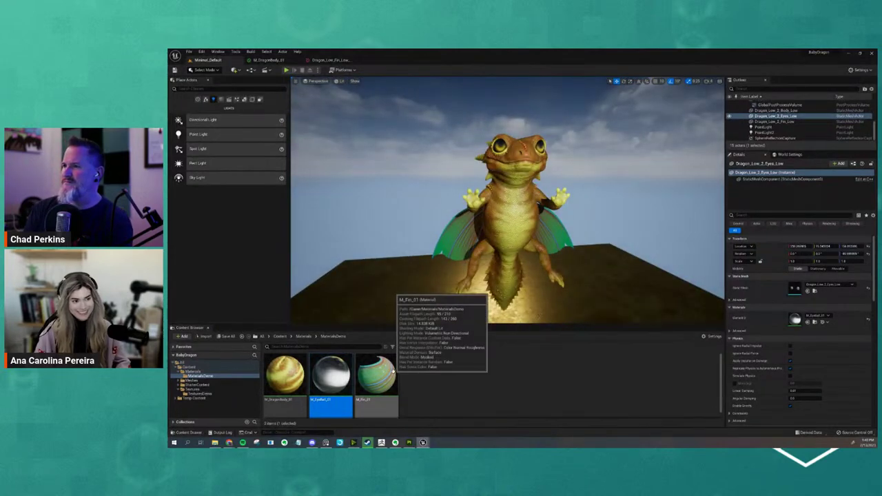
Step: Open M_Fin_01 in a floating window over the level, enable Two Sided on the material and apply it
click(393, 376)
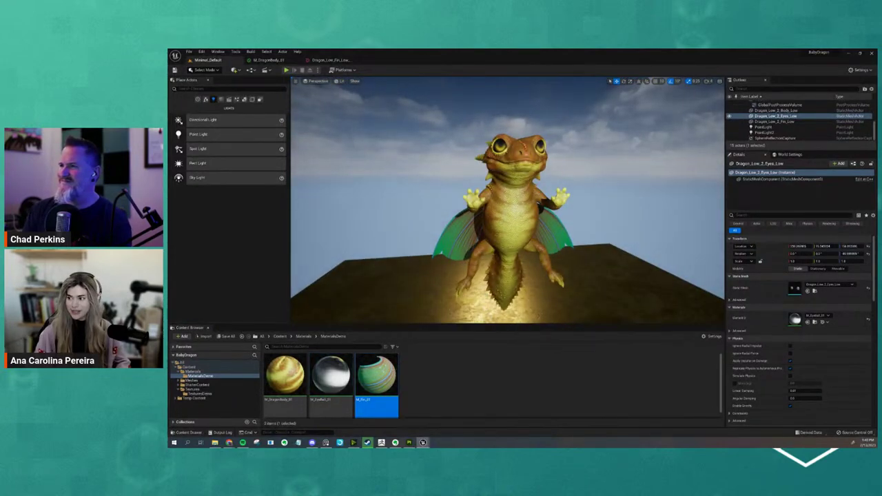
drag(877, 181, 289, 90)
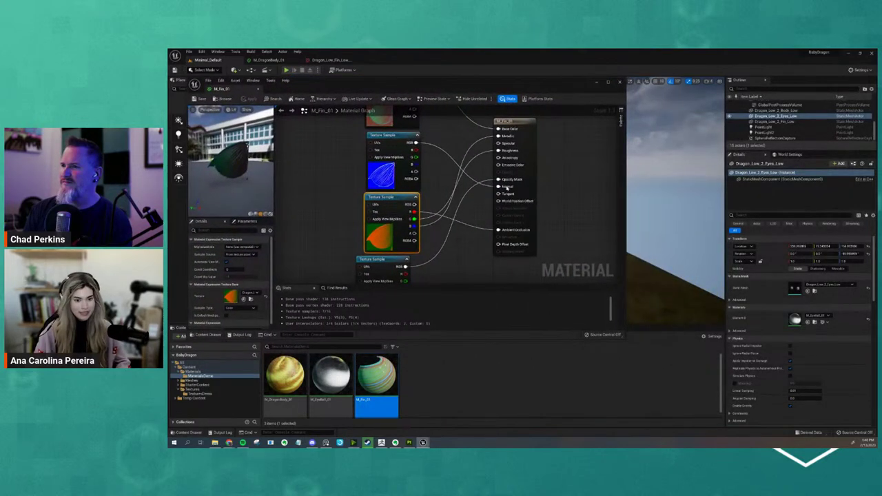
click(509, 141)
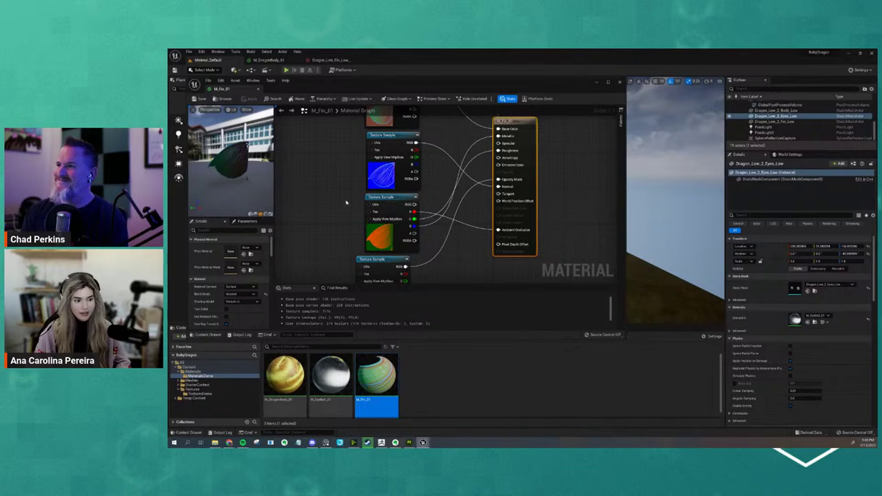
click(227, 311)
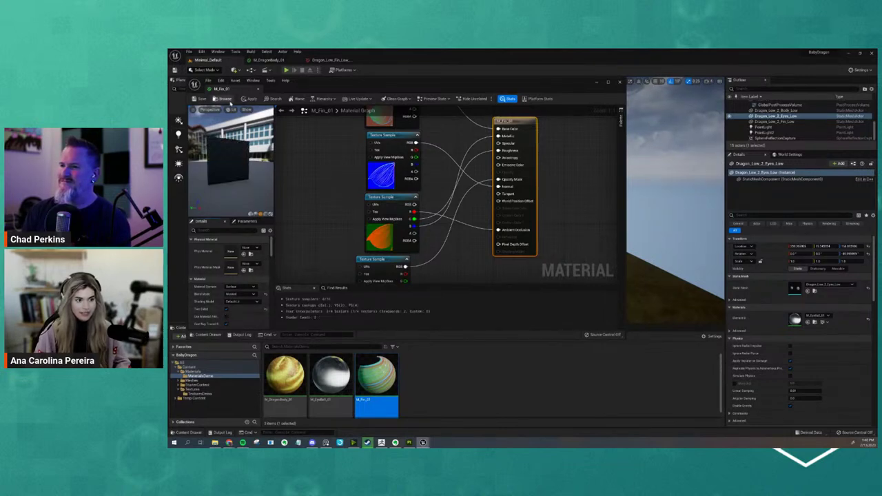
click(250, 99)
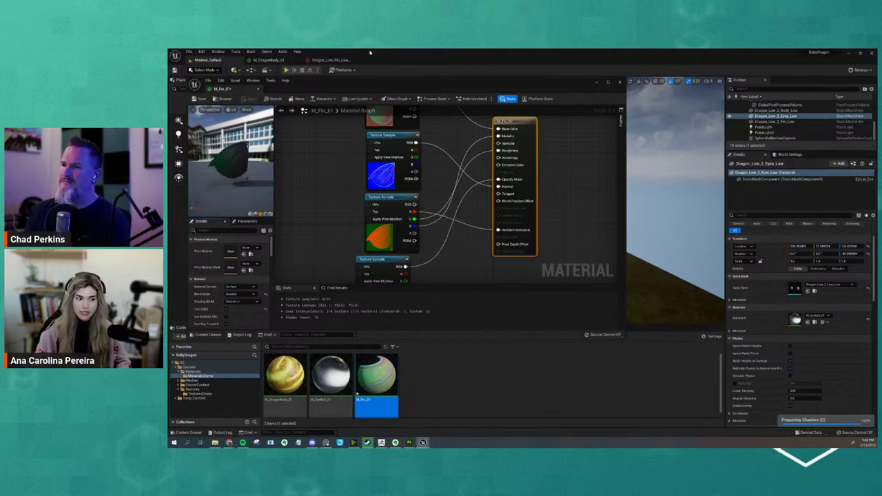
Step: Move the M_Fin_01 editor aside, inspect the dragon's fins from around the model and bring the editor back
drag(364, 83, 445, 307)
alt+drag(627, 213, 251, 220)
drag(609, 310, 594, 136)
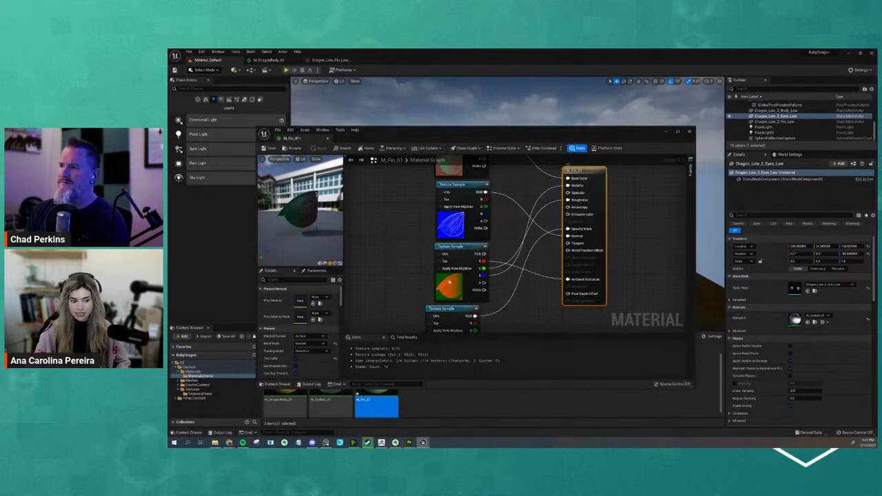
Step: Set M_Fin_01's blend mode to Translucent and connect the fin opacity texture's RGB output to Opacity
click(324, 343)
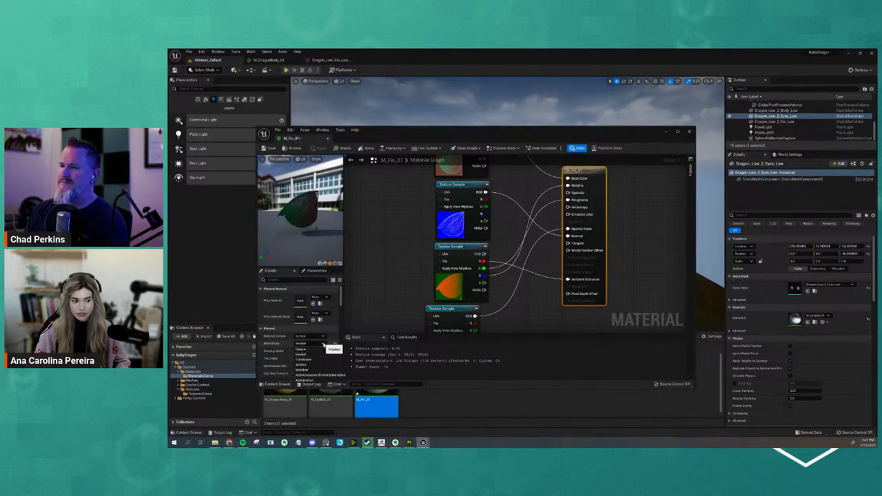
click(312, 360)
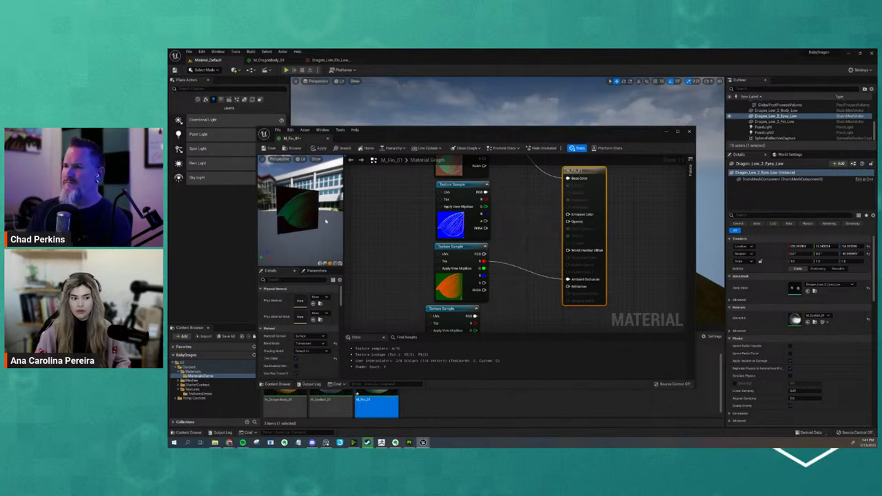
right_drag(536, 293, 529, 278)
drag(468, 301, 562, 207)
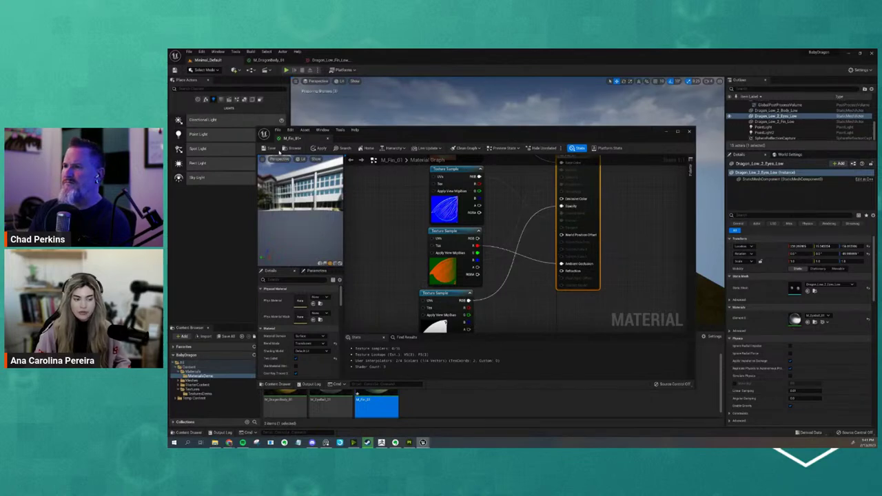
Step: Lower the M_Fin_01 editor and inspect the translucent fins on the dragon from several angles
drag(369, 136, 352, 283)
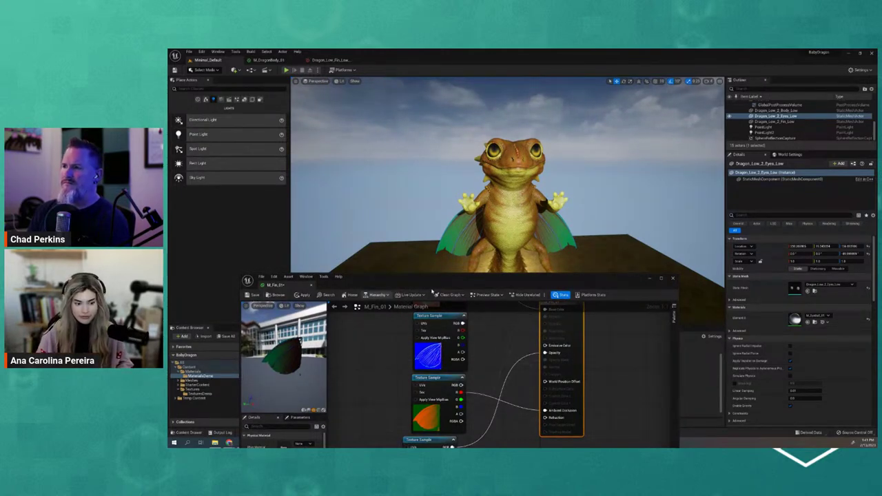
mouse_move(480, 285)
mouse_down()
mouse_move(489, 240)
mouse_move(494, 286)
mouse_up()
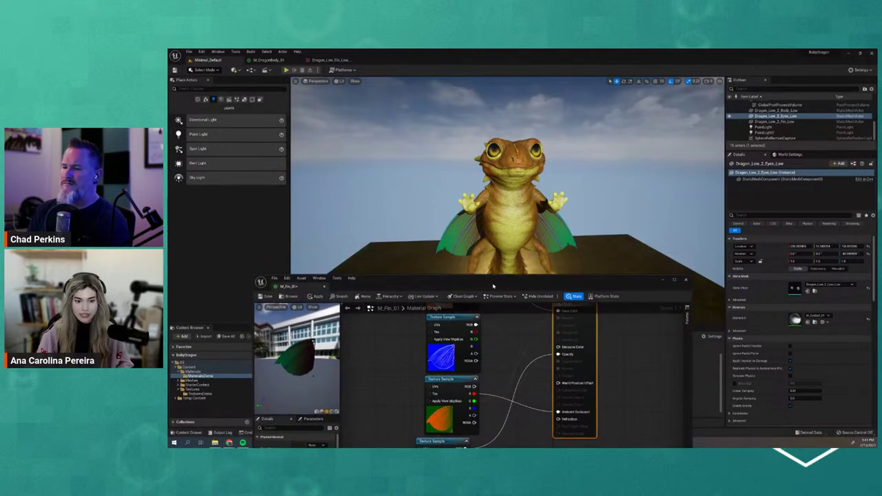
alt+drag(551, 242, 556, 235)
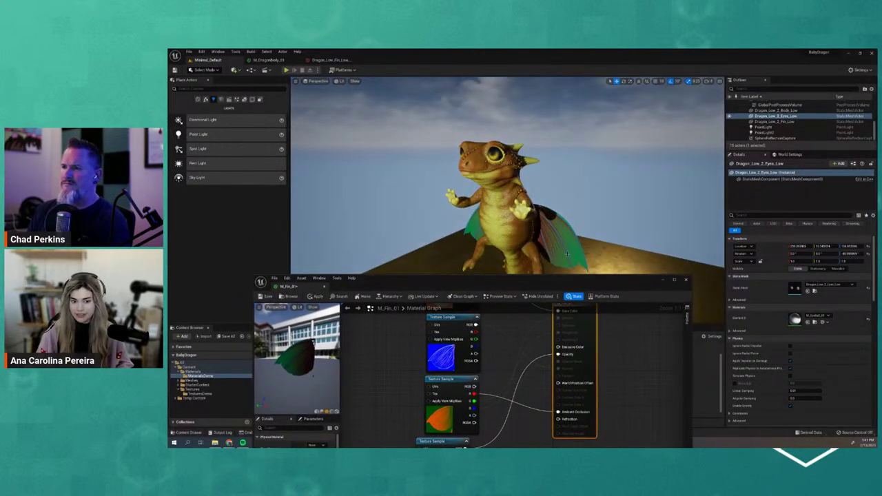
alt+drag(622, 251, 582, 237)
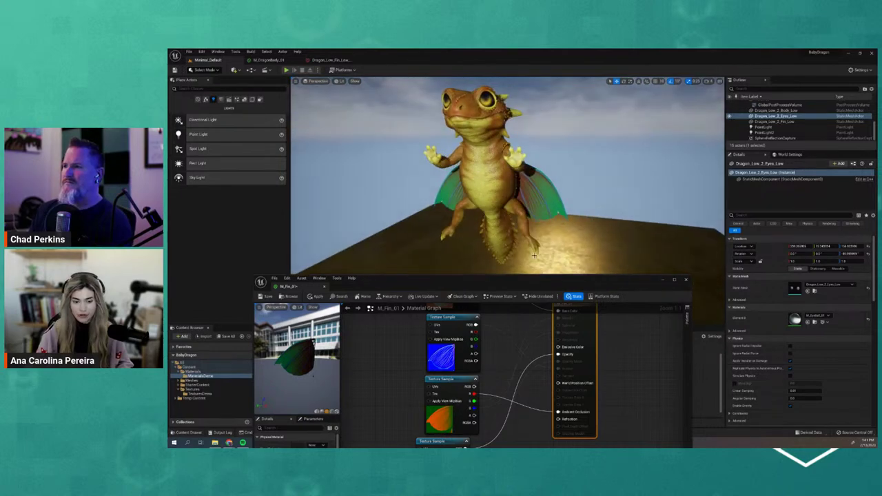
Step: Insert a Multiply node between the fin opacity texture's RGB output and the Opacity input of M_Fin_01
drag(536, 279, 514, 174)
right_drag(457, 351, 469, 283)
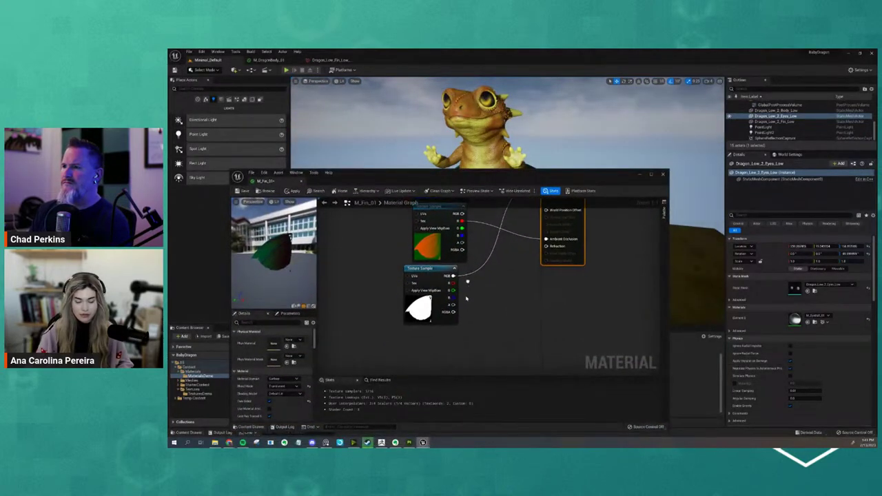
mouse_move(449, 319)
mouse_down()
mouse_move(440, 324)
mouse_move(460, 319)
mouse_up()
click(472, 327)
click(506, 303)
right_drag(506, 304, 485, 321)
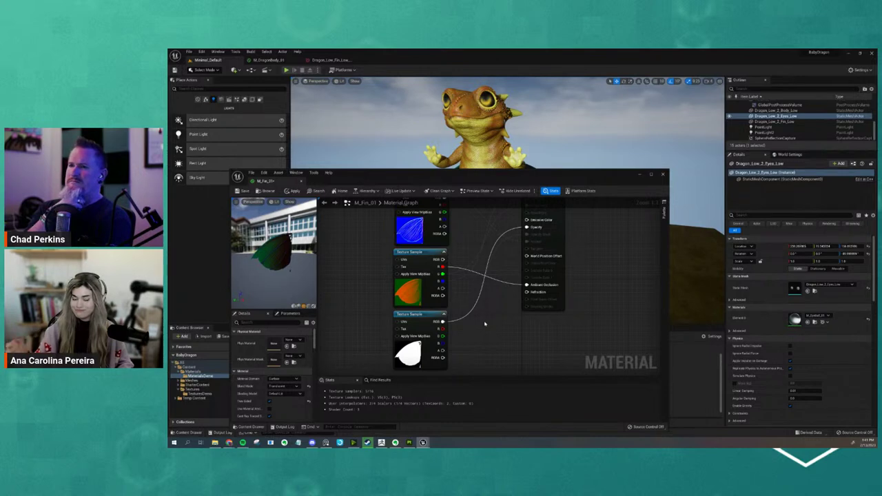
drag(443, 322, 470, 324)
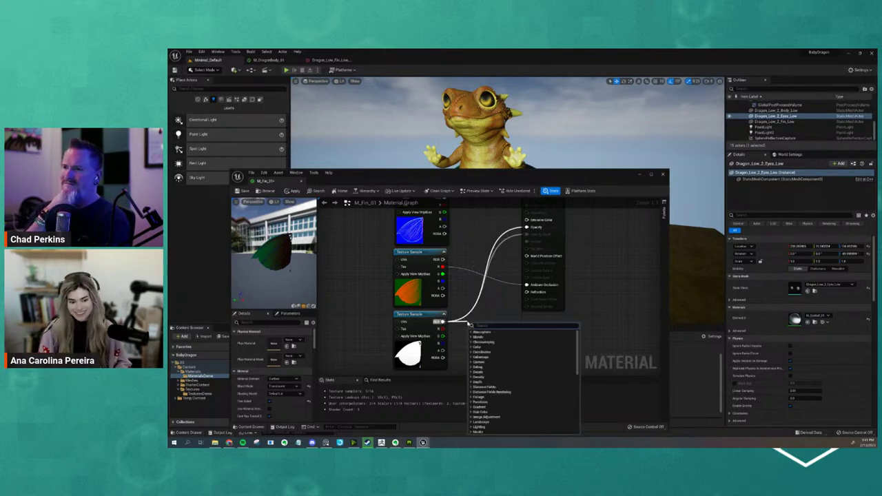
text(mult)
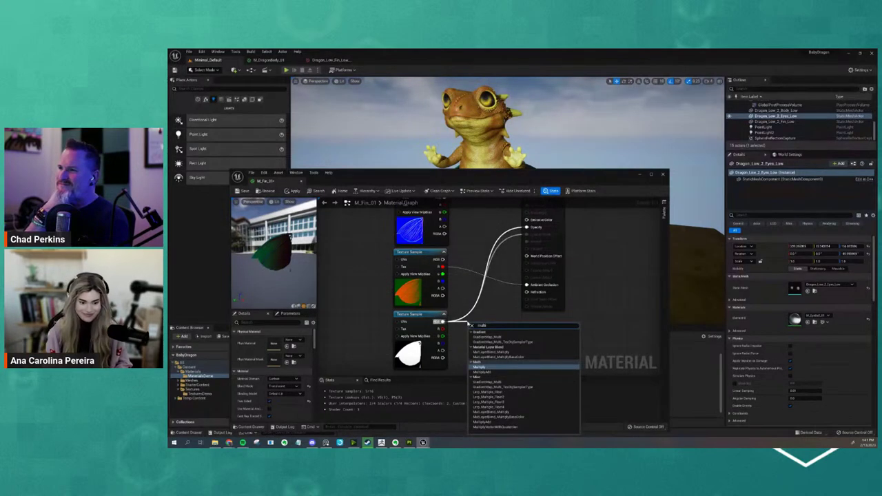
key(Return)
drag(494, 333, 471, 314)
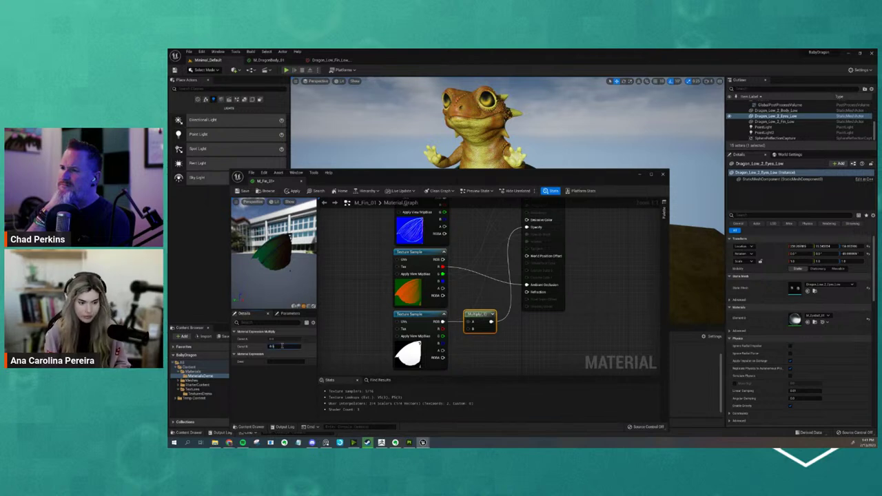
Step: Try a low B value on the Multiply node, apply the material and check the fins on the dragon
click(282, 346)
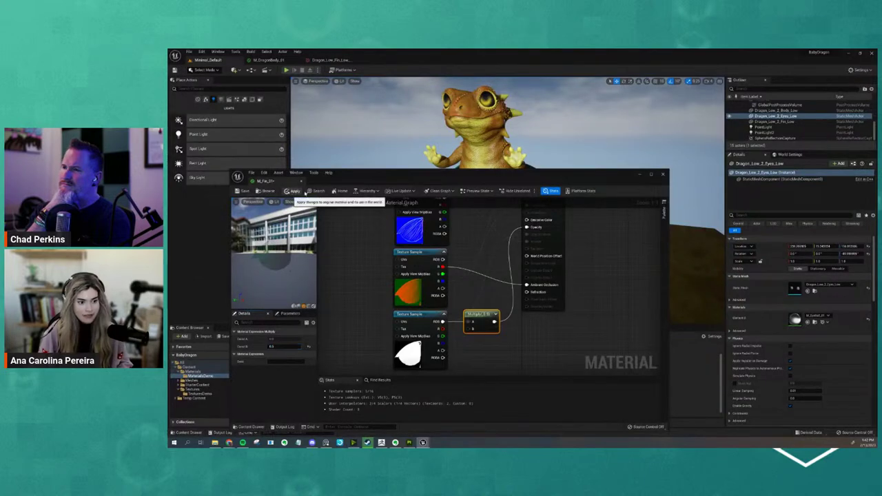
click(294, 191)
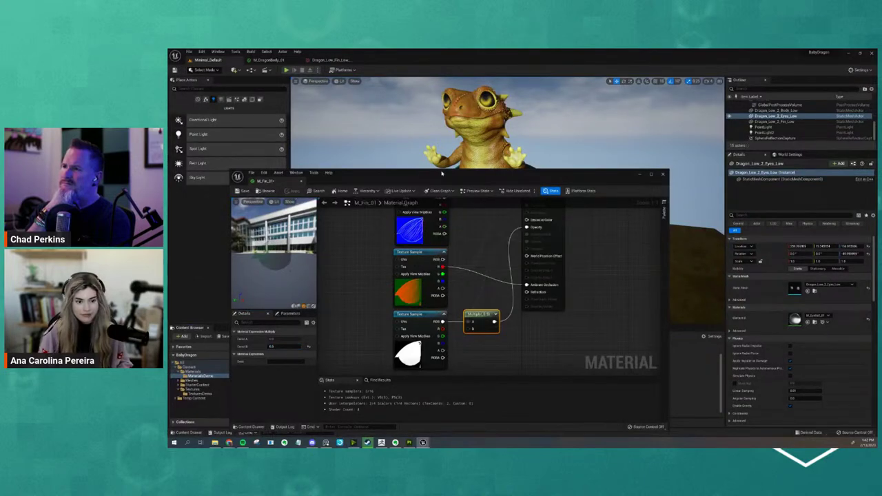
drag(434, 174, 435, 227)
alt+drag(525, 197, 514, 227)
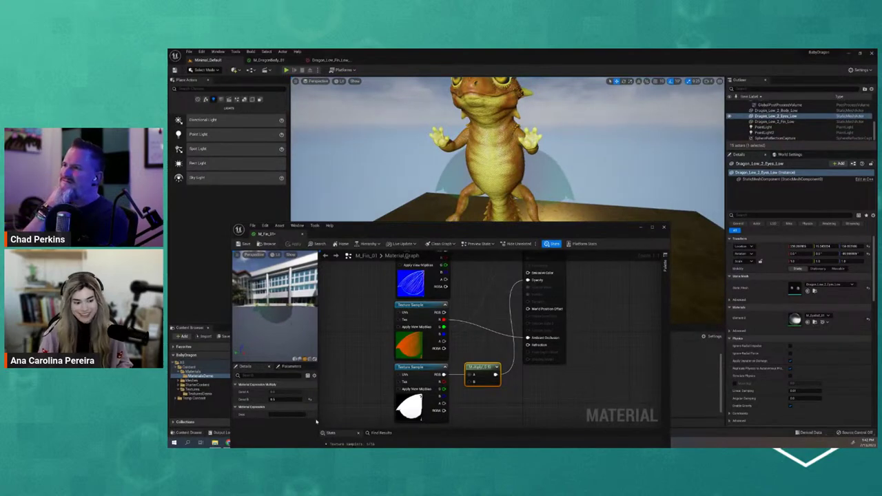
Step: Set the Multiply node's B value to 0.9 and apply the M_Fin_01 material
click(287, 399)
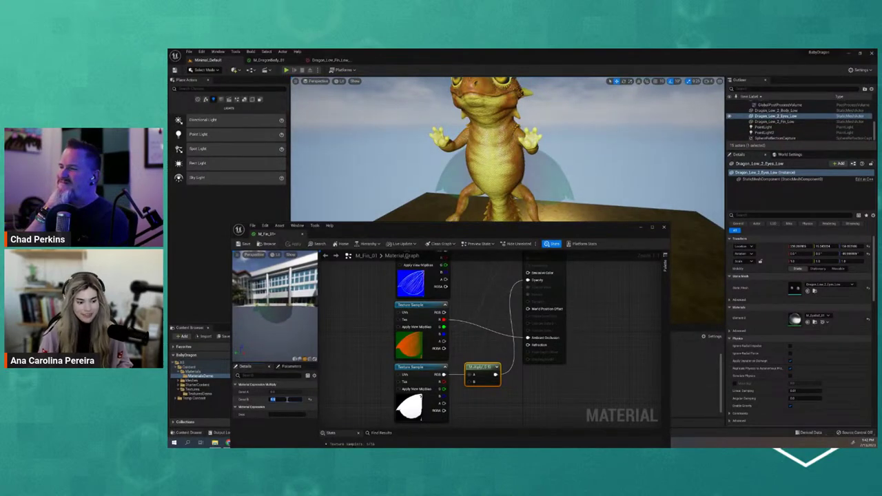
text(0.9)
key(Return)
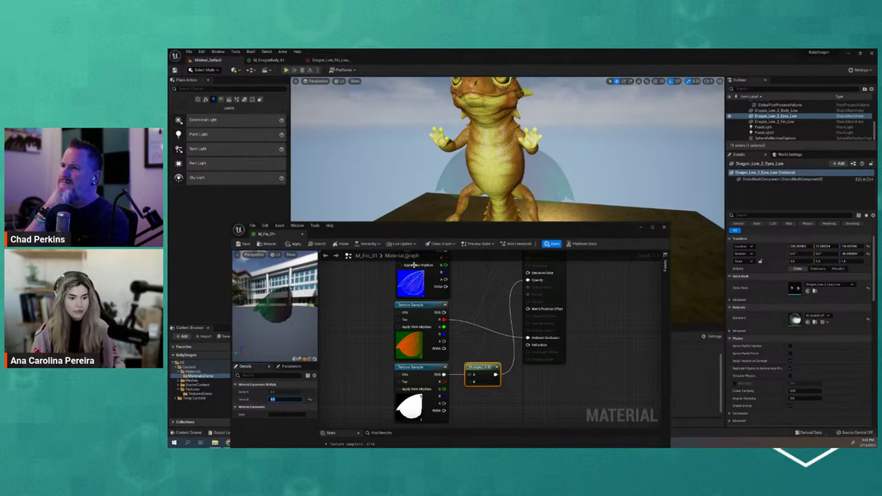
click(288, 311)
drag(289, 311, 262, 311)
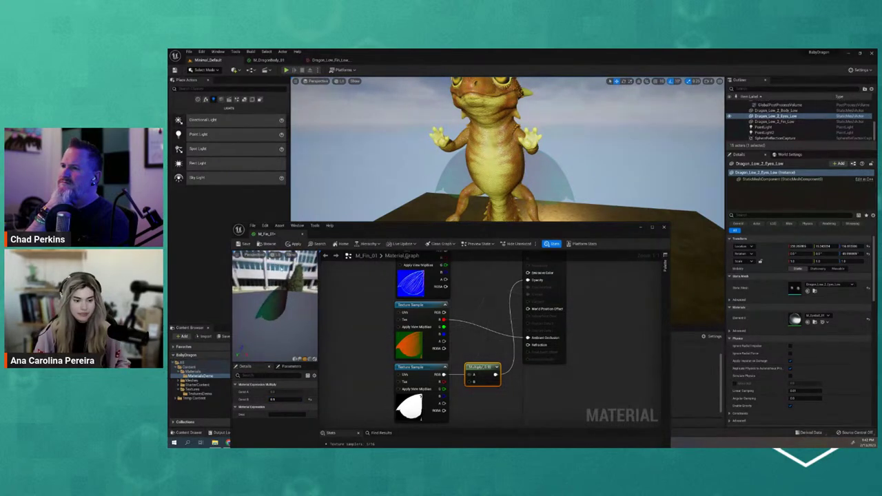
click(318, 244)
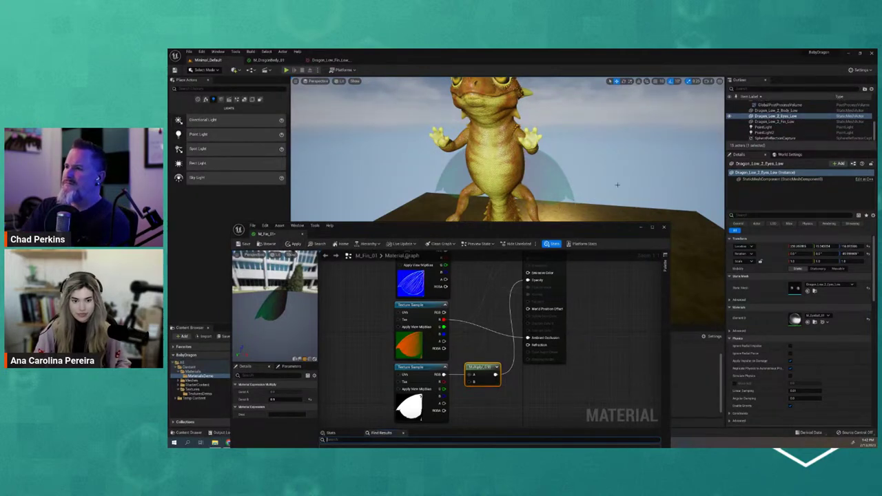
mouse_move(561, 231)
mouse_down()
mouse_move(564, 223)
mouse_move(565, 233)
mouse_up()
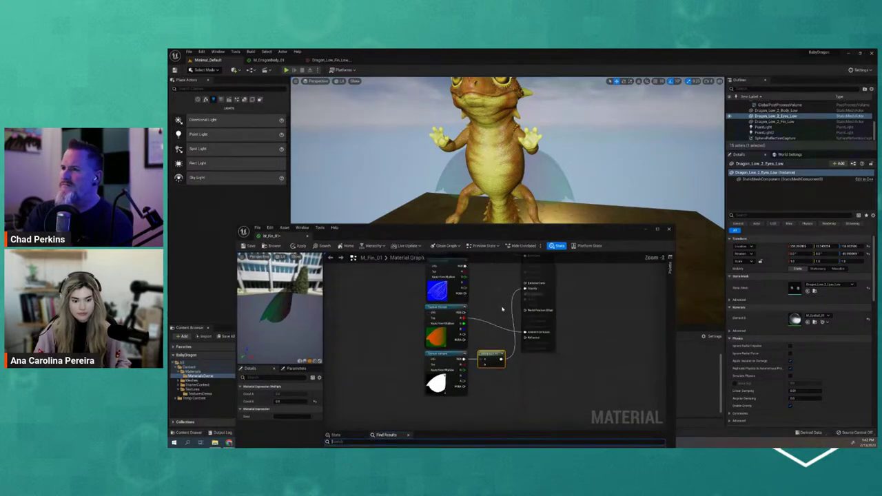
click(296, 247)
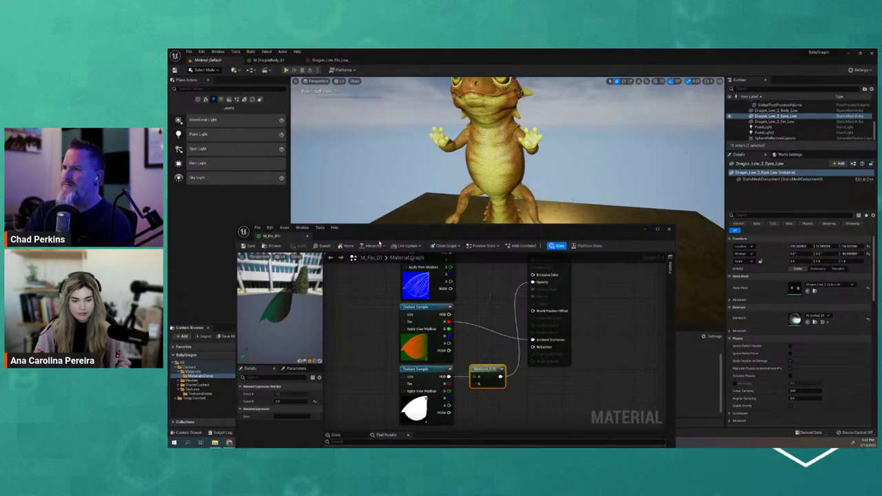
Step: Delete the floor beneath the dragon from the level and inspect the translucent fins up close
mouse_move(574, 210)
alt+mouse_down()
mouse_move(595, 212)
mouse_move(573, 211)
alt+mouse_up()
scroll(573, 211, down, 3)
right_drag(574, 210, 576, 210)
click(577, 210)
key(Delete)
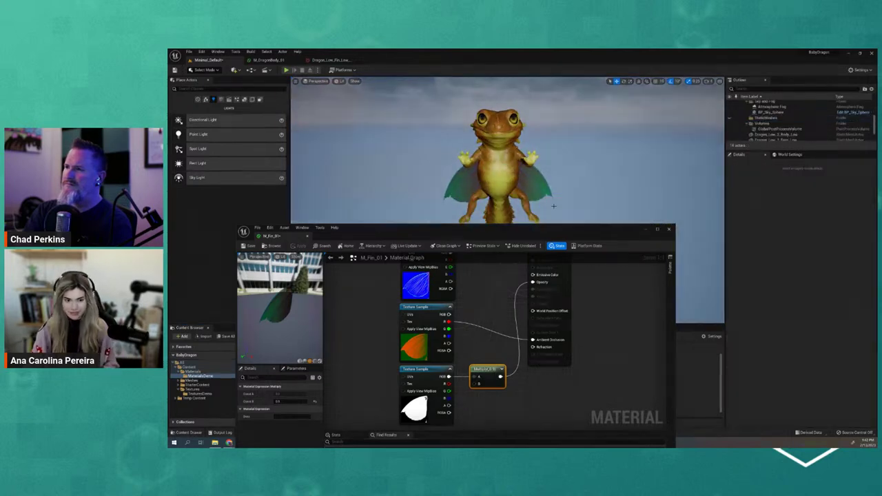
scroll(555, 185, up, 5)
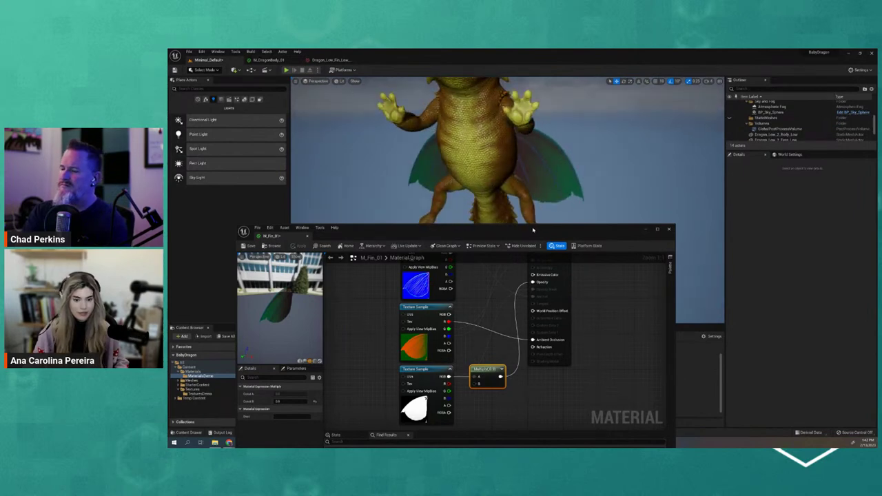
Step: Dock the M_Fin_01 editor in the main window, return to the level and view the whole dragon
drag(310, 226, 375, 60)
click(207, 61)
right_drag(453, 203, 473, 207)
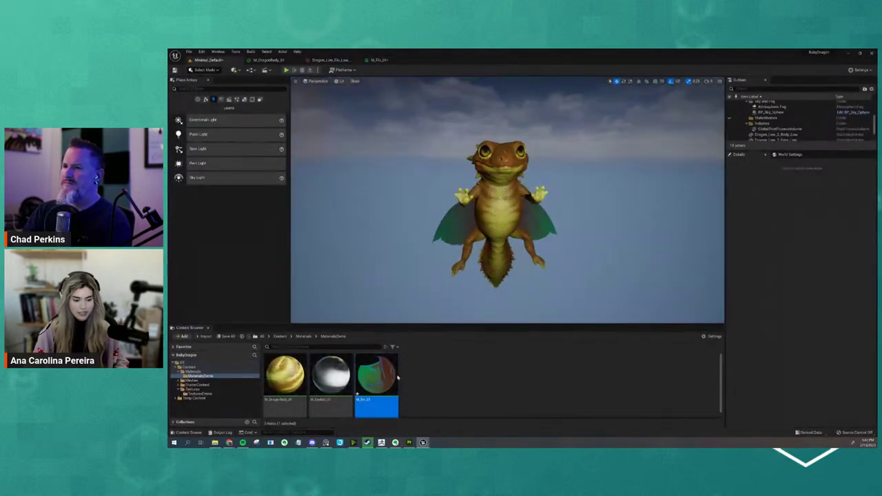
Step: Switch to Substance 3D Painter, clear the asset search filter and list only the textures stored in the project
click(409, 443)
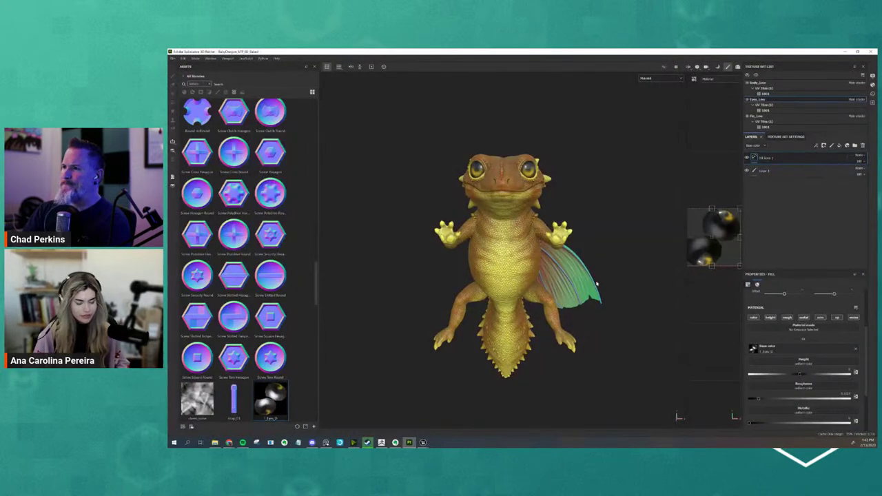
click(552, 266)
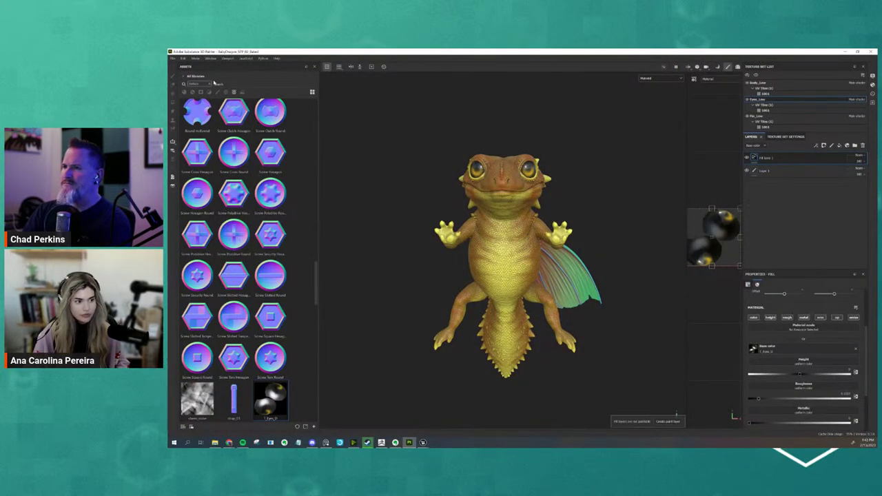
click(209, 85)
scroll(276, 259, down, 6)
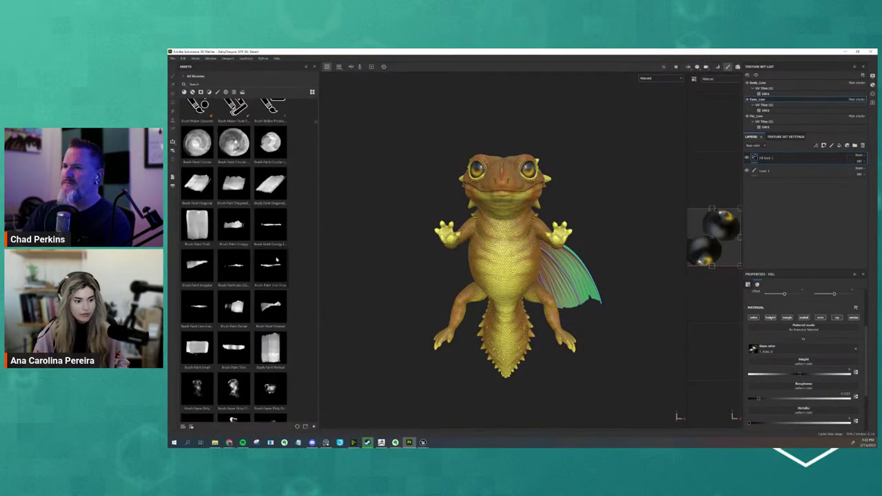
right_click(277, 259)
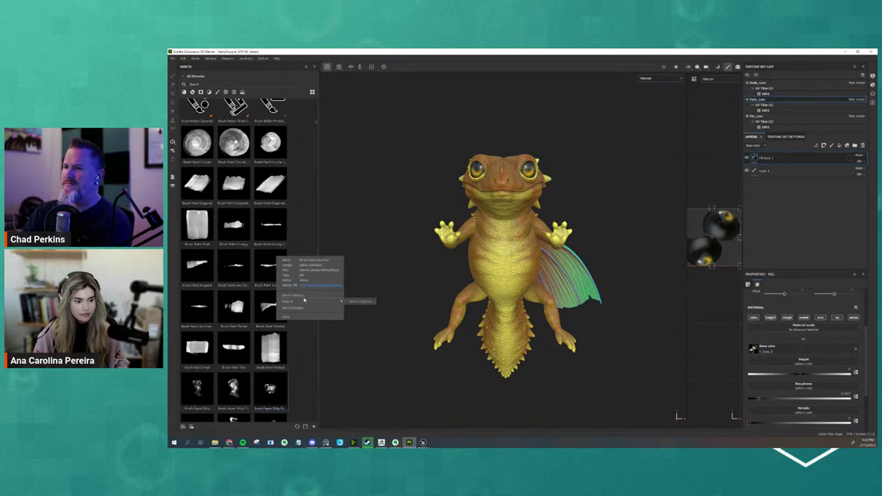
click(322, 154)
click(233, 92)
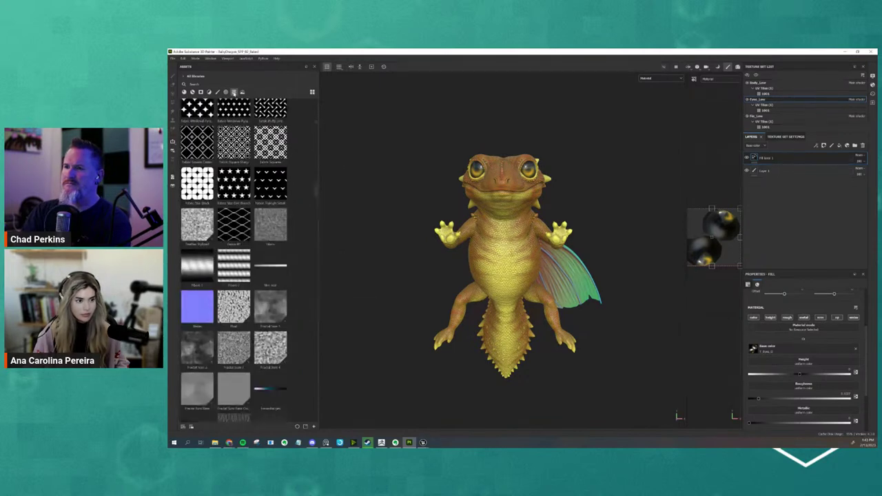
click(184, 77)
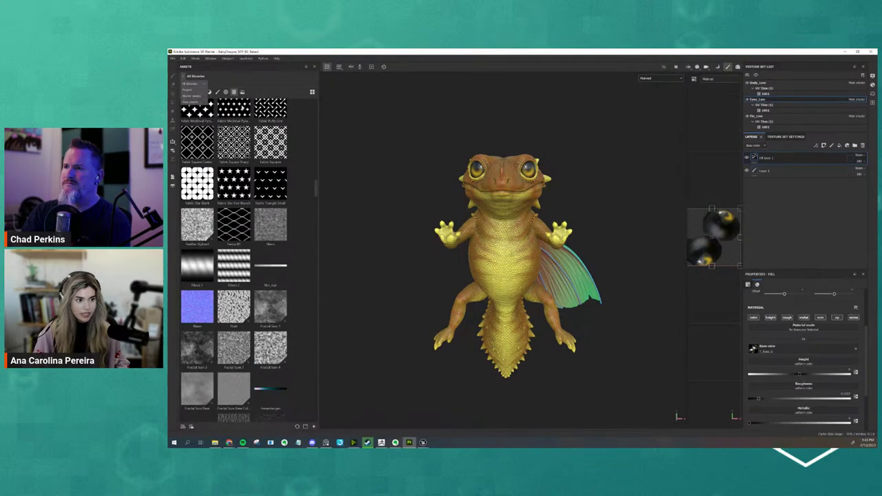
click(199, 90)
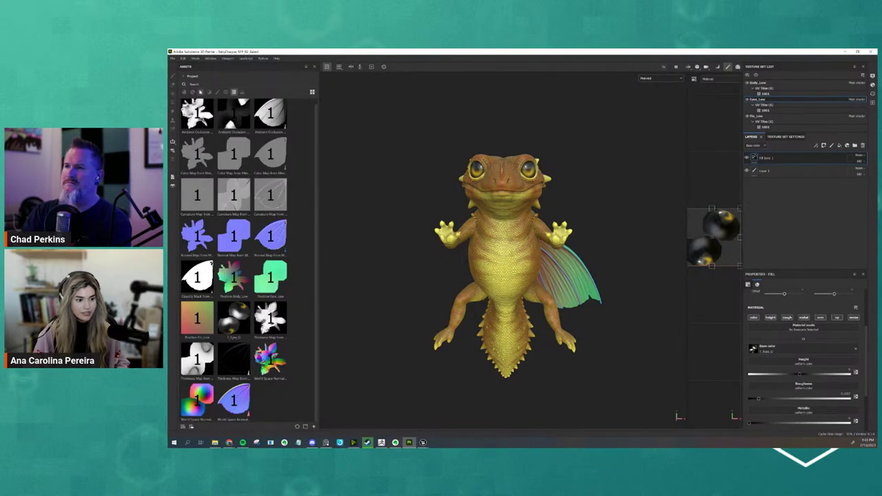
Step: Look through the project's baked maps for the fin, including its ambient occlusion and curvature maps
scroll(289, 197, up, 1)
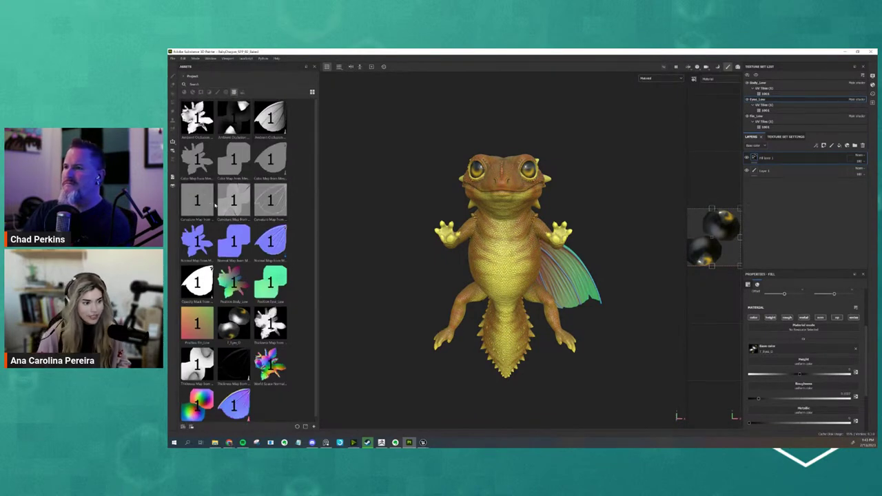
scroll(273, 215, down, 1)
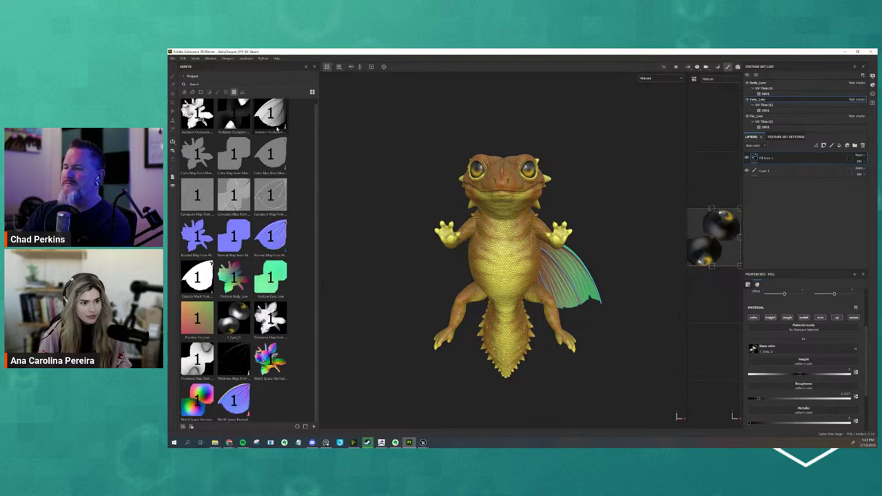
mouse_move(277, 129)
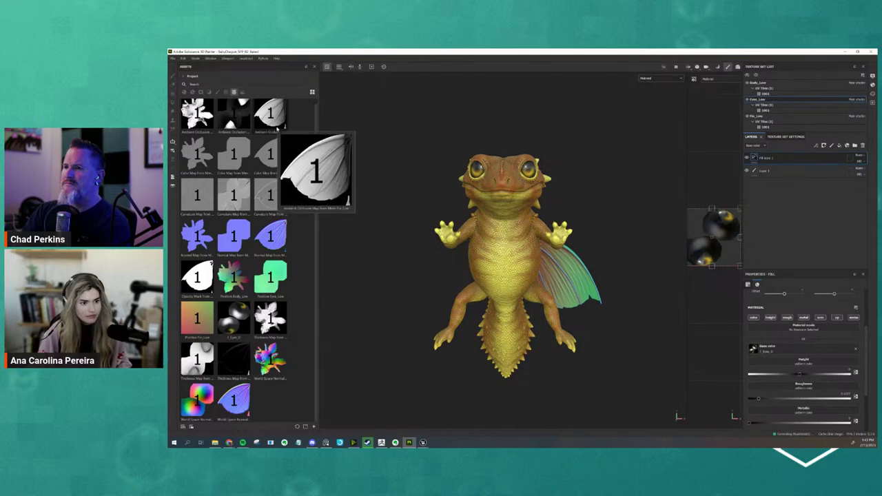
mouse_move(266, 202)
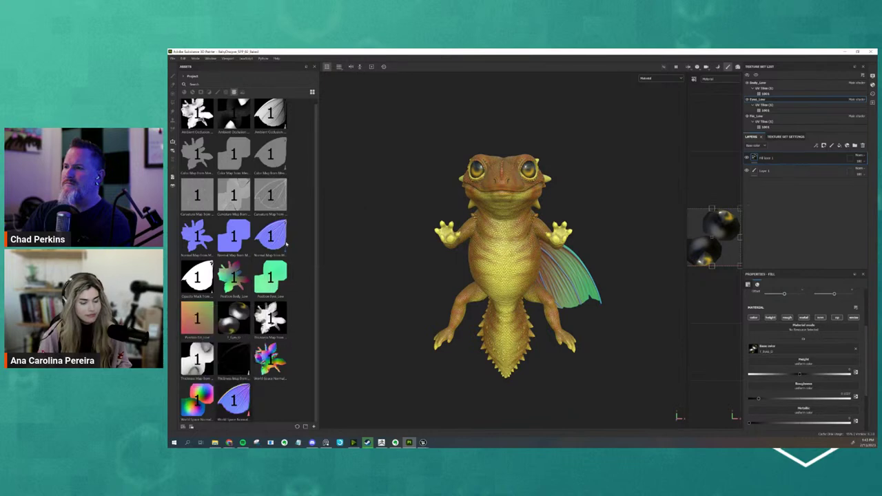
scroll(277, 200, up, 1)
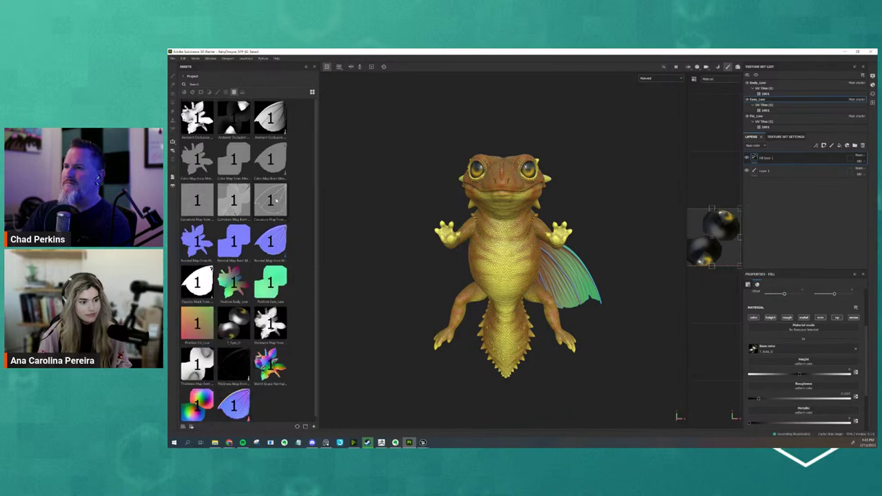
right_click(277, 200)
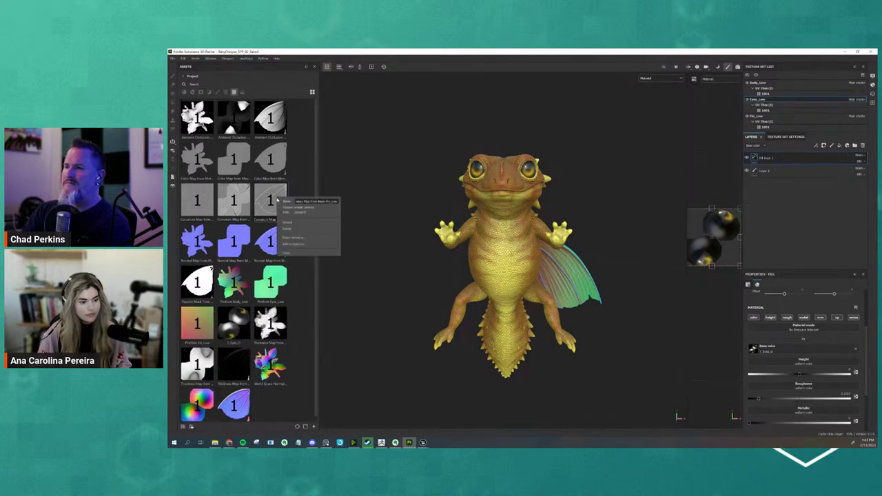
click(312, 241)
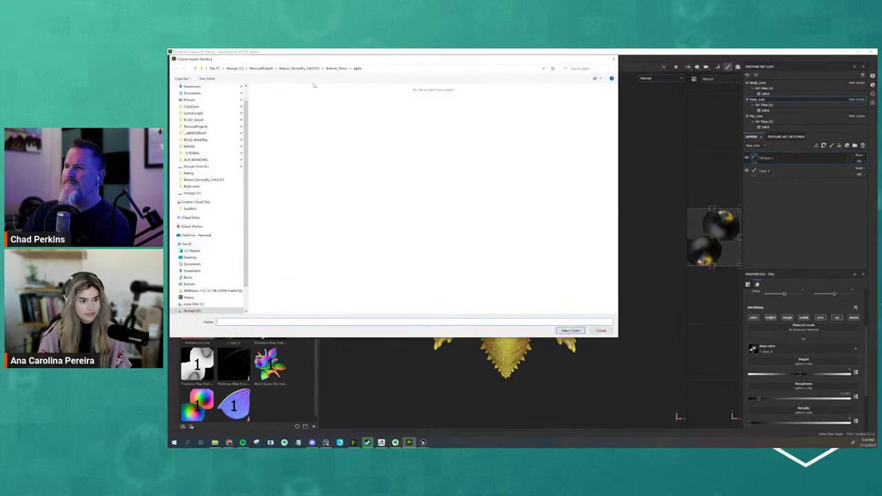
drag(318, 65, 412, 89)
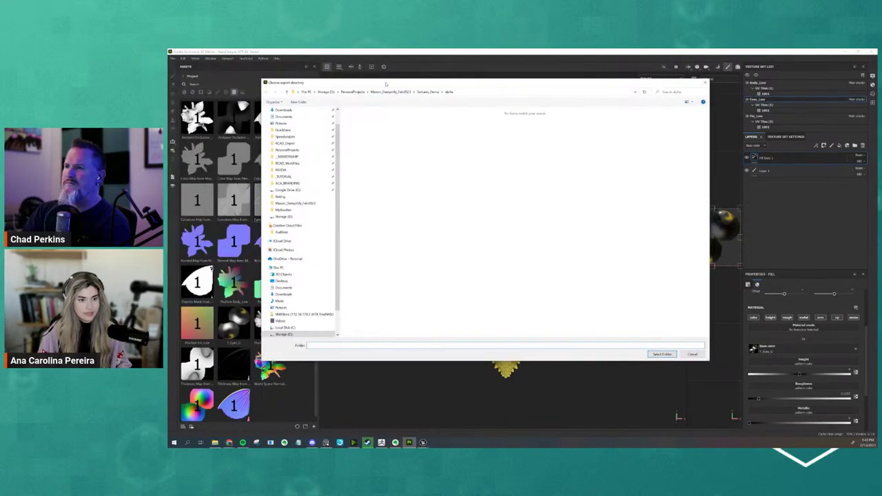
key(Escape)
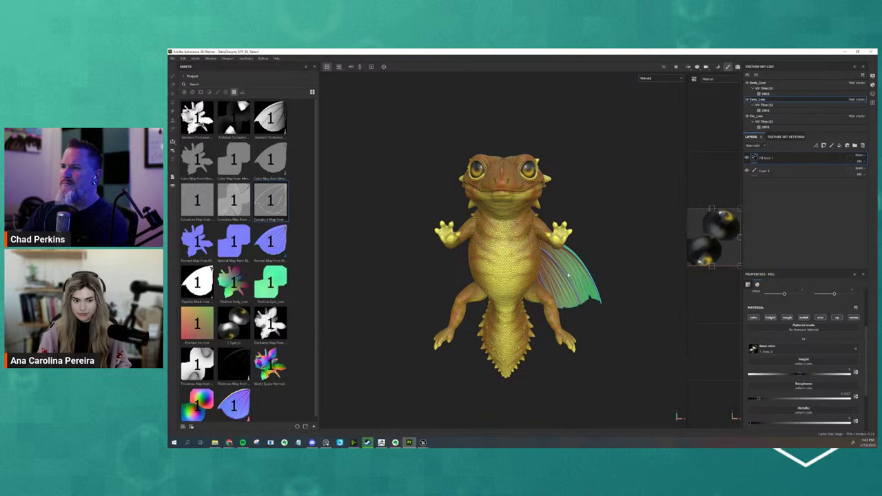
Step: Switch back to the BabyDragon project in Unreal Engine and open the Textures folder under Content
scroll(593, 292, down, 3)
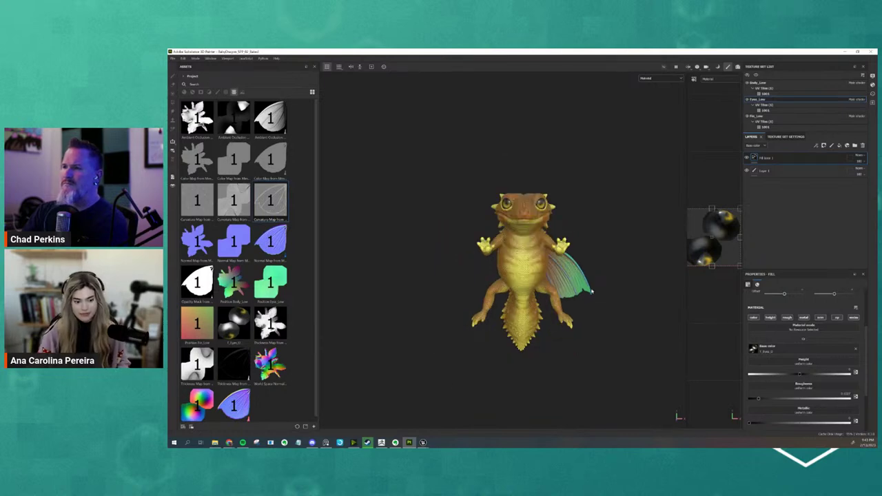
mouse_move(422, 443)
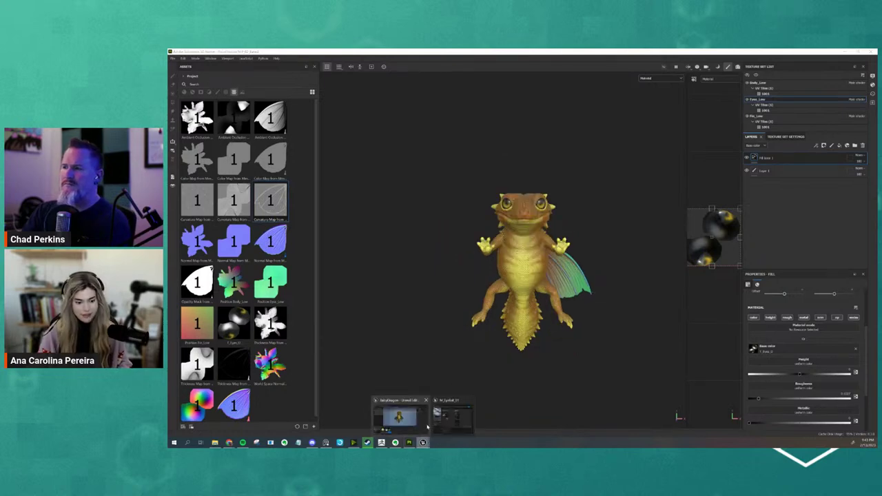
click(420, 426)
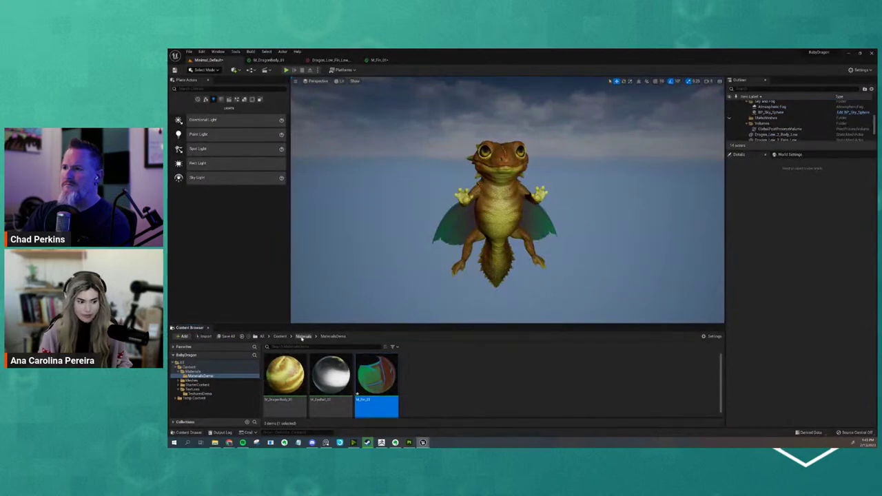
click(304, 337)
click(280, 337)
double_click(422, 376)
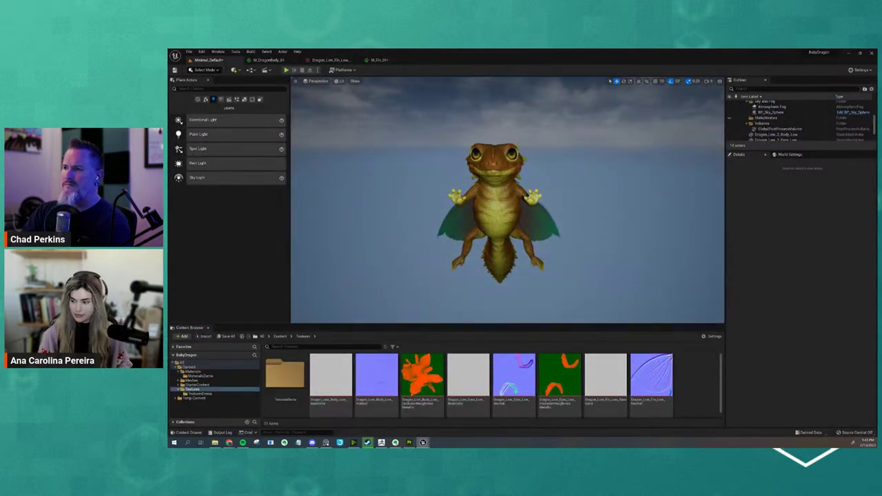
Step: Import the fin's curvature map from the file explorer into the Textures folder
key(alt+Tab)
drag(667, 109, 876, 110)
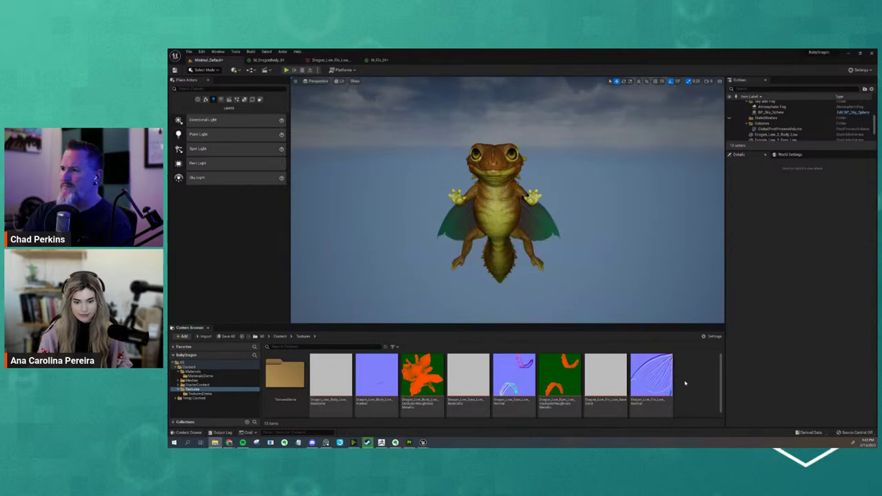
scroll(608, 407, down, 2)
scroll(417, 401, down, 1)
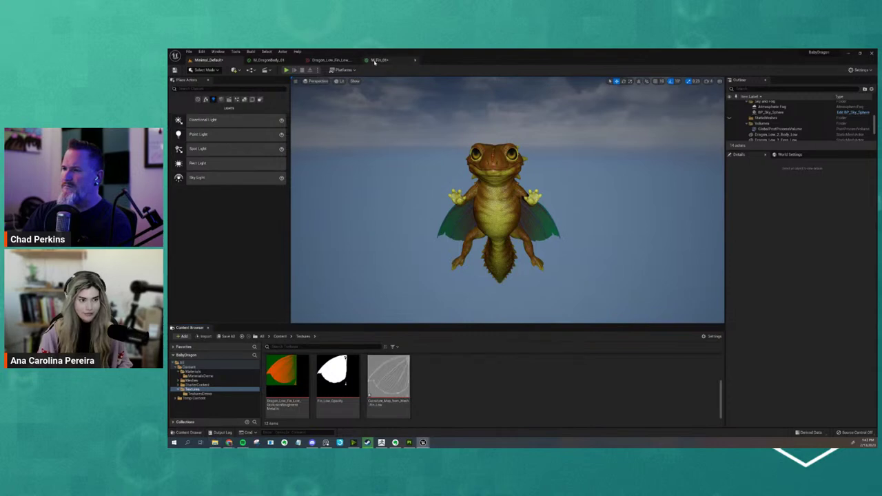
Step: Undock the M_Fin_01 editor into its own enlarged window and bring the level up behind it
drag(376, 59, 412, 104)
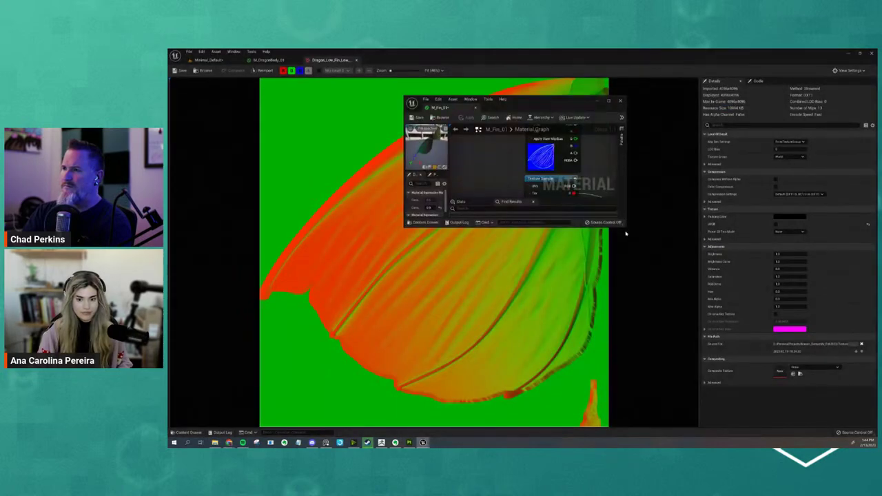
drag(624, 226, 784, 340)
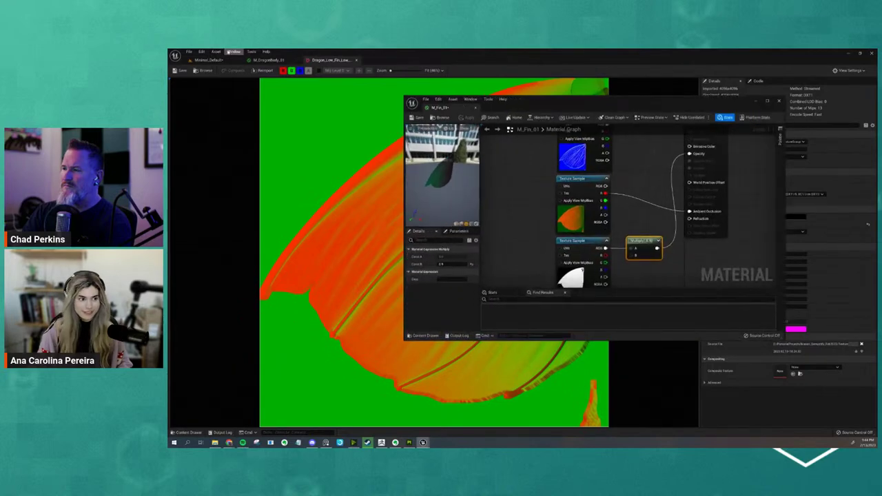
click(212, 60)
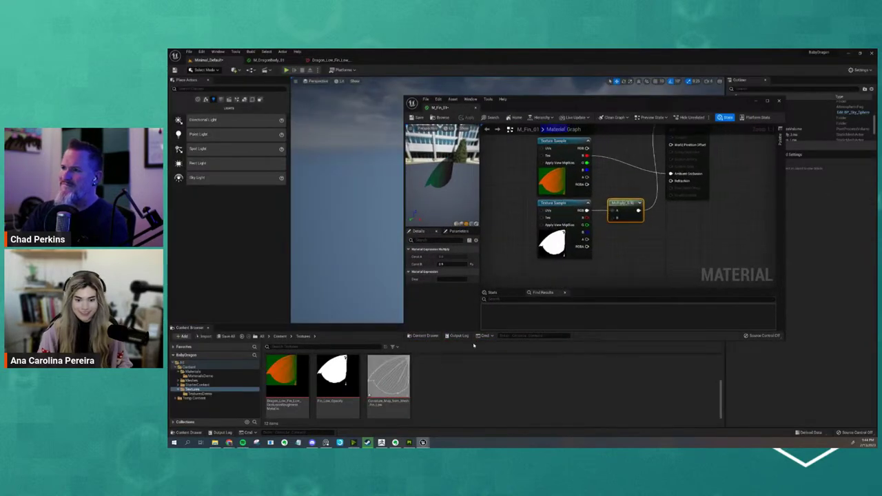
Step: Add the fin curvature texture to the M_Fin_01 graph, connect its RGB output to the Multiply node's B input and apply
drag(389, 379, 610, 185)
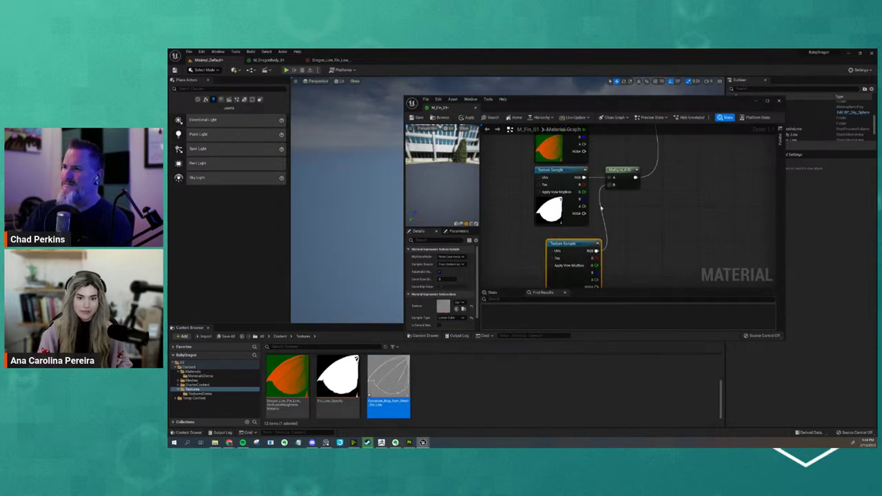
drag(577, 250, 566, 238)
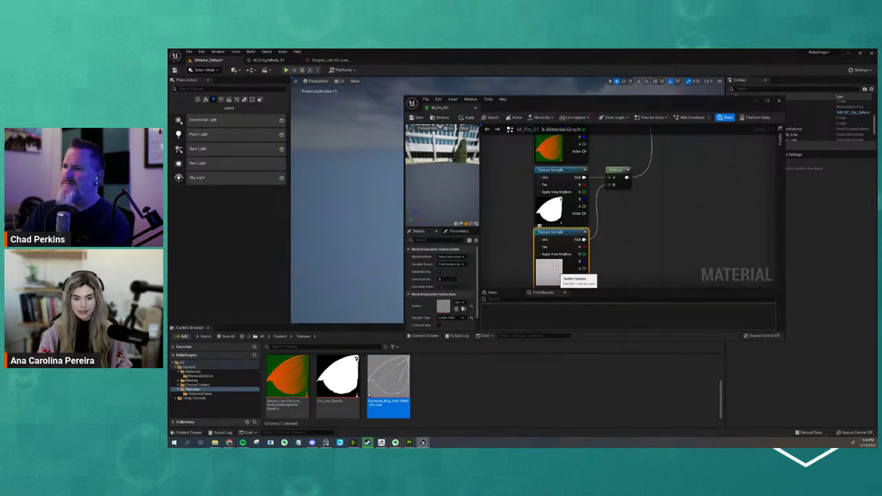
drag(469, 194, 422, 185)
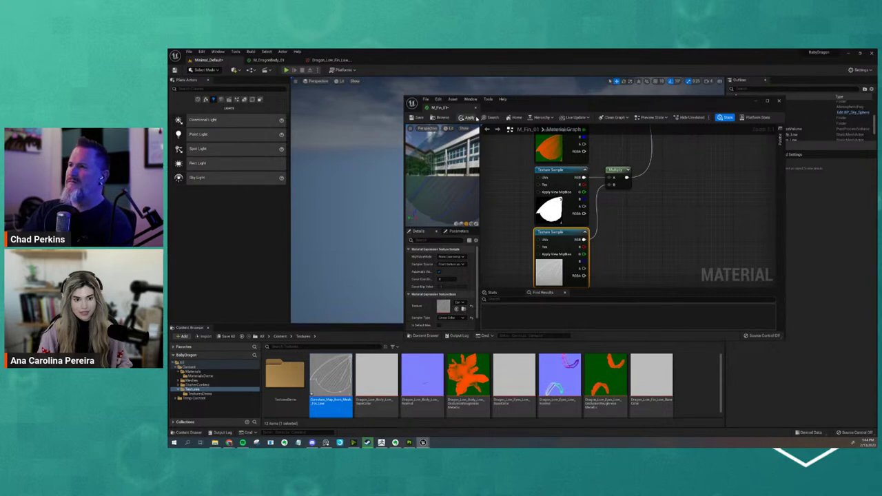
click(467, 117)
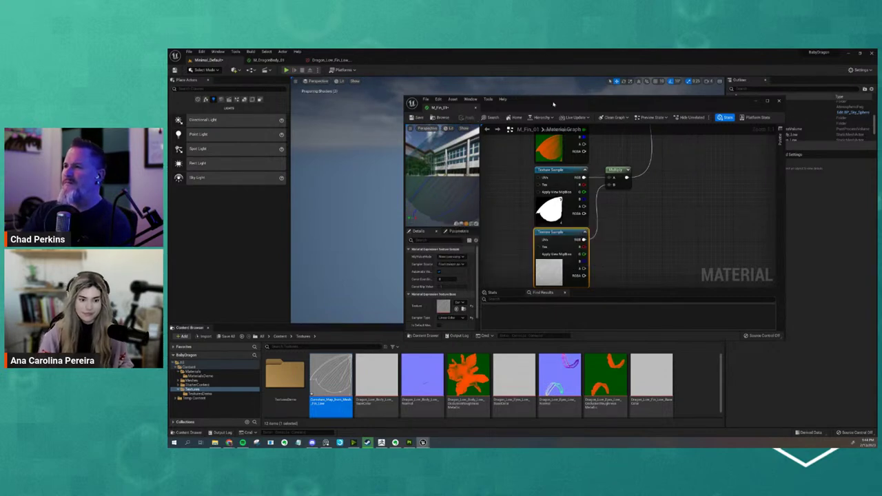
Step: Move the material window clear of the dragon and inspect the fins in the level from several distances and angles
drag(538, 105, 434, 291)
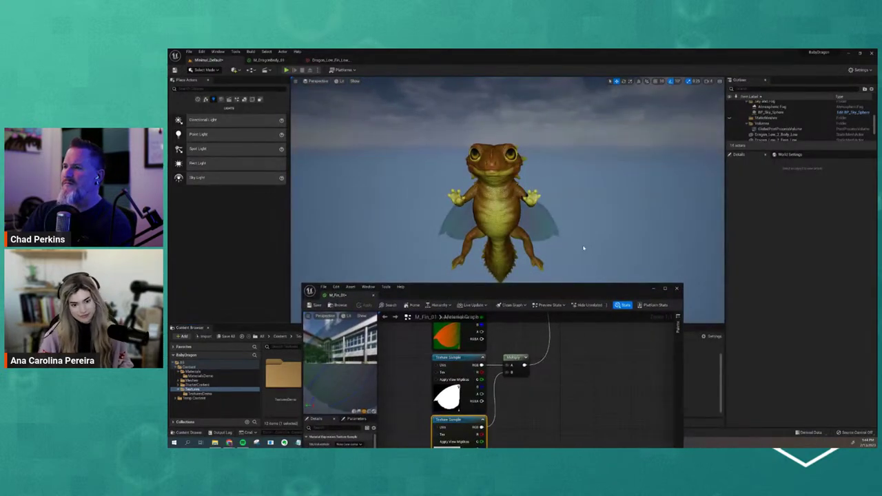
alt+drag(583, 248, 441, 248)
scroll(563, 247, up, 5)
scroll(562, 248, down, 6)
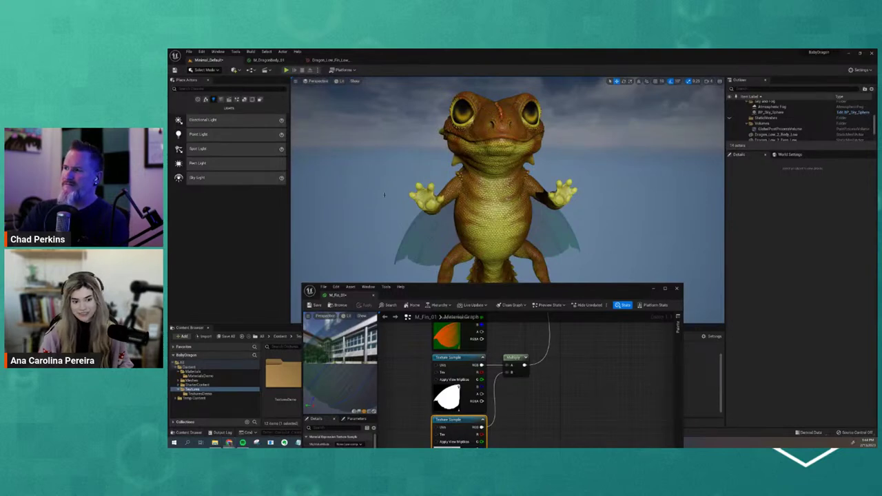
alt+drag(348, 180, 538, 264)
scroll(500, 210, down, 5)
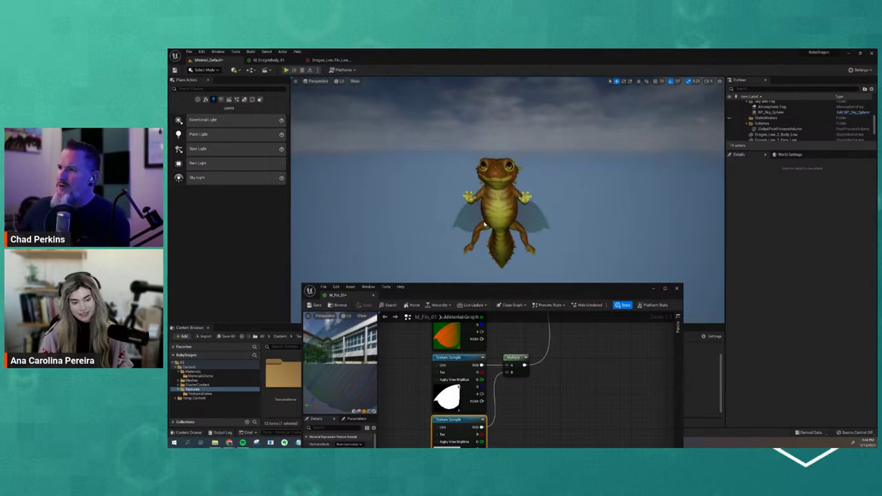
scroll(539, 264, up, 3)
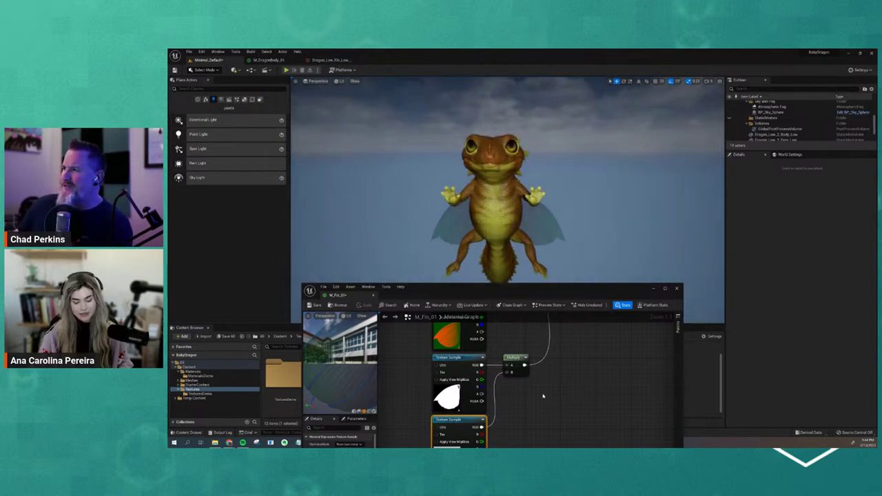
Step: Set the M_Fin_01 material's blend mode to Masked, then apply and save the material
right_drag(543, 395, 504, 446)
click(553, 363)
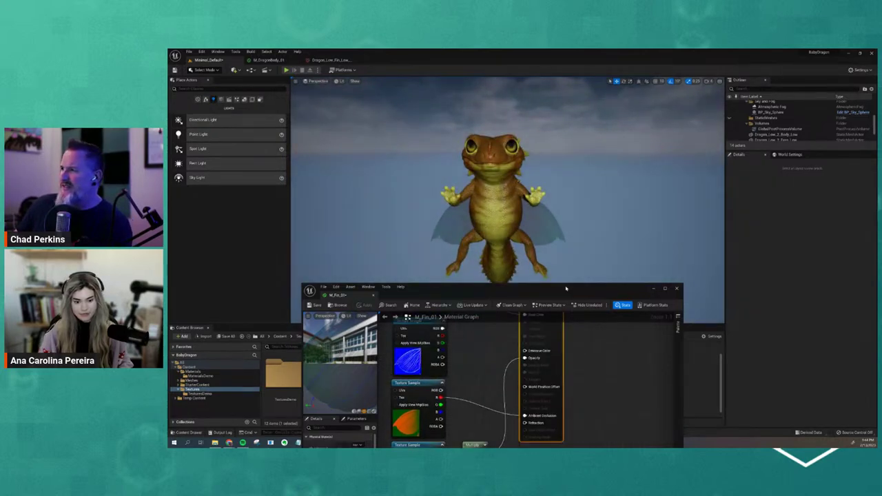
drag(566, 289, 596, 147)
click(384, 351)
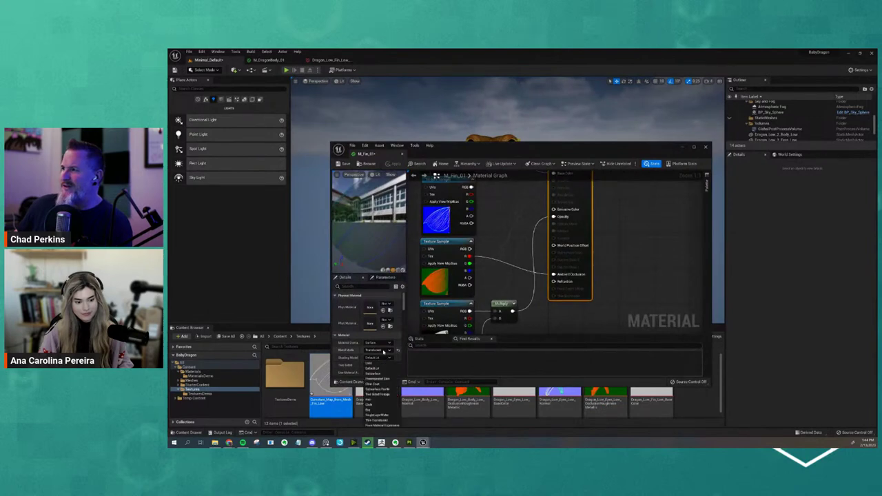
click(372, 369)
click(384, 351)
click(375, 363)
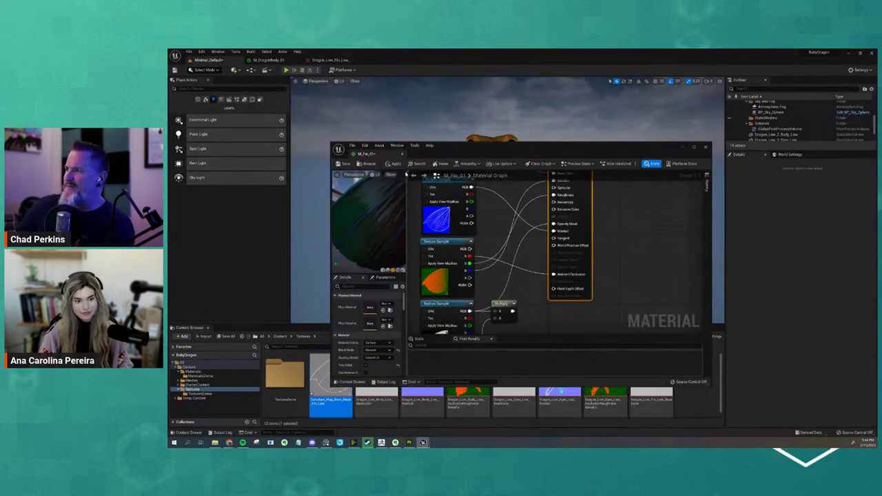
click(397, 164)
key(ctrl+s)
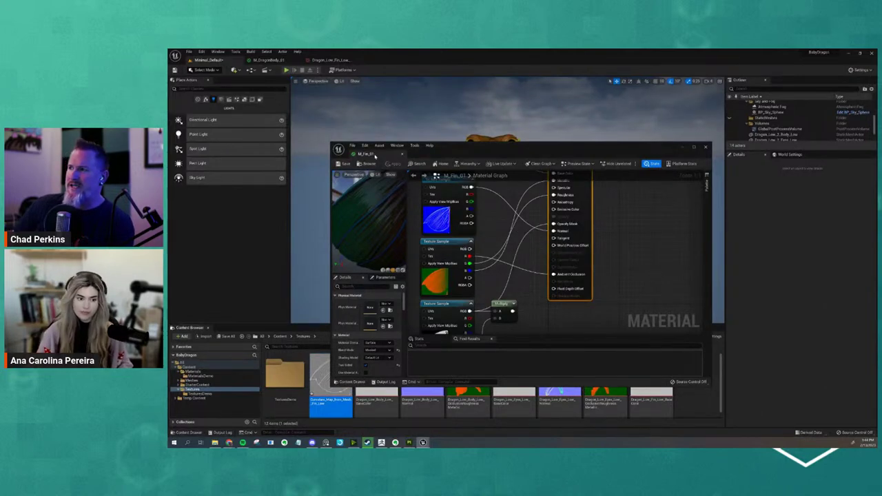
Step: Dock the M_Fin_01 editor in the main window and return to the level to view the dragon
drag(375, 155, 403, 62)
click(193, 60)
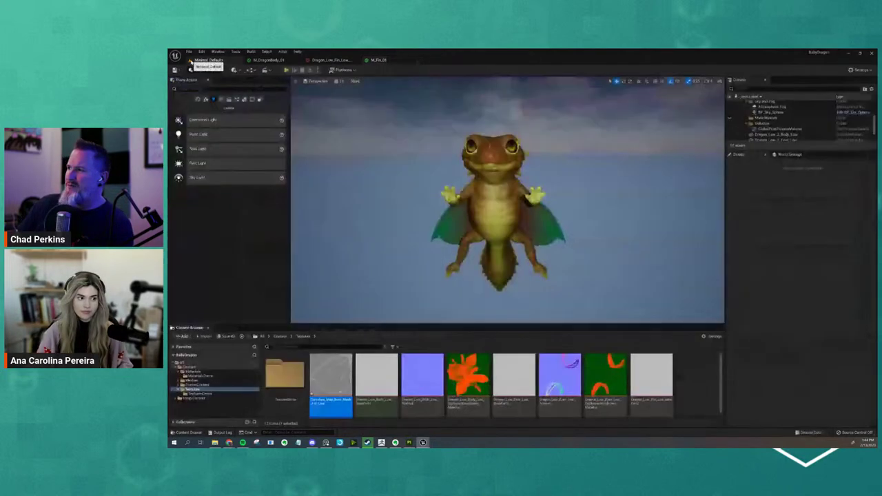
scroll(572, 241, down, 6)
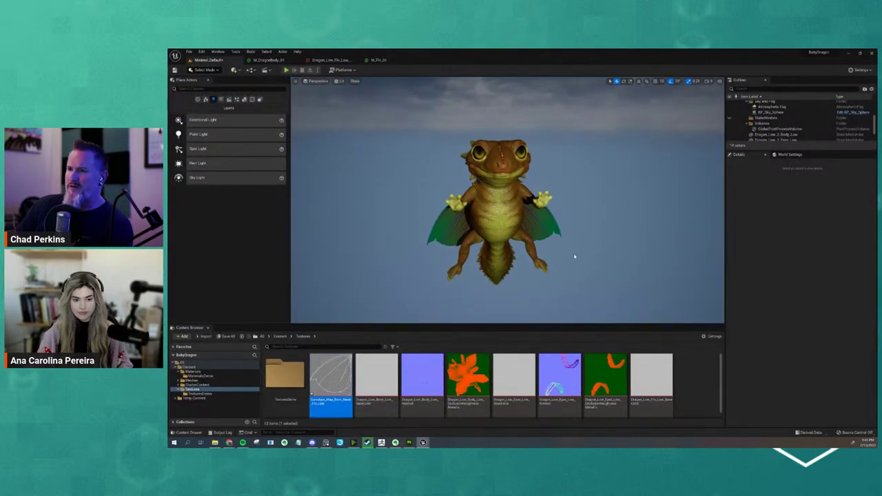
Step: Show the light icons in the level, select PointLight2 beside the dragon and raise its intensity
key(g)
click(550, 215)
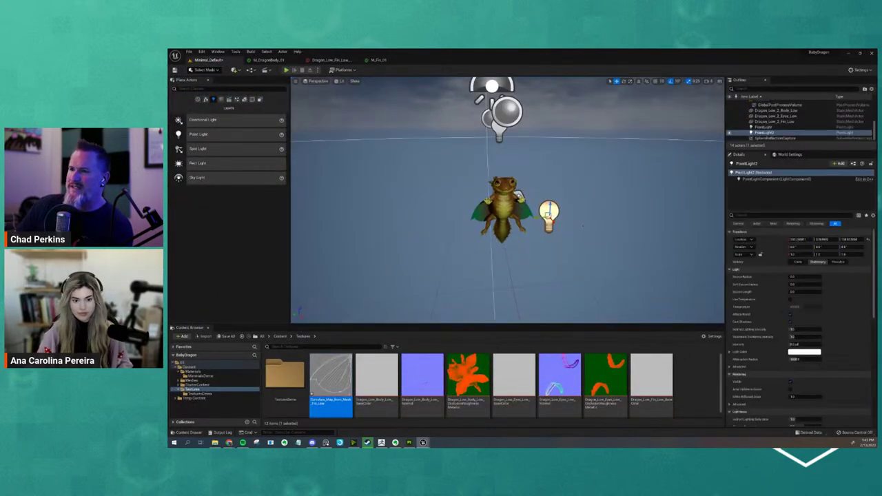
scroll(604, 241, up, 3)
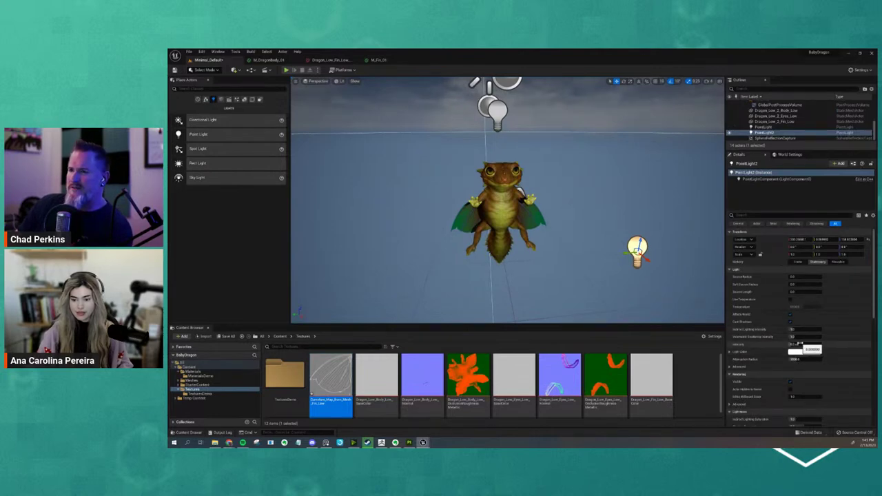
drag(800, 345, 801, 345)
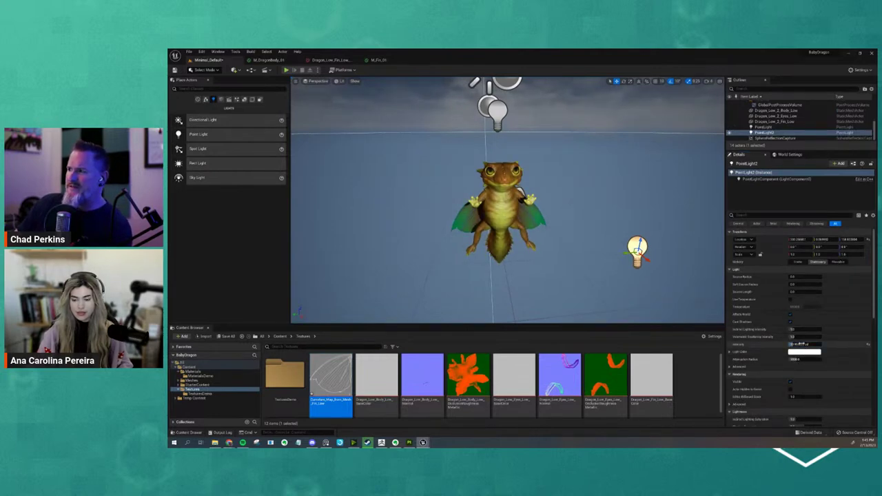
Step: Adjust the source radius of PointLight2 and hide the light icons in the viewport
mouse_move(661, 295)
alt+mouse_down()
mouse_move(585, 283)
mouse_move(646, 291)
alt+mouse_up()
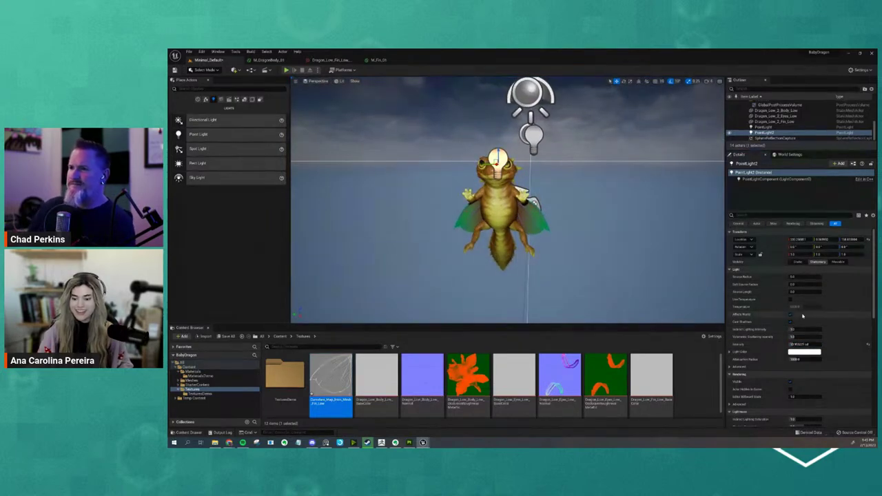
drag(810, 278, 862, 277)
click(601, 269)
alt+drag(600, 269, 560, 270)
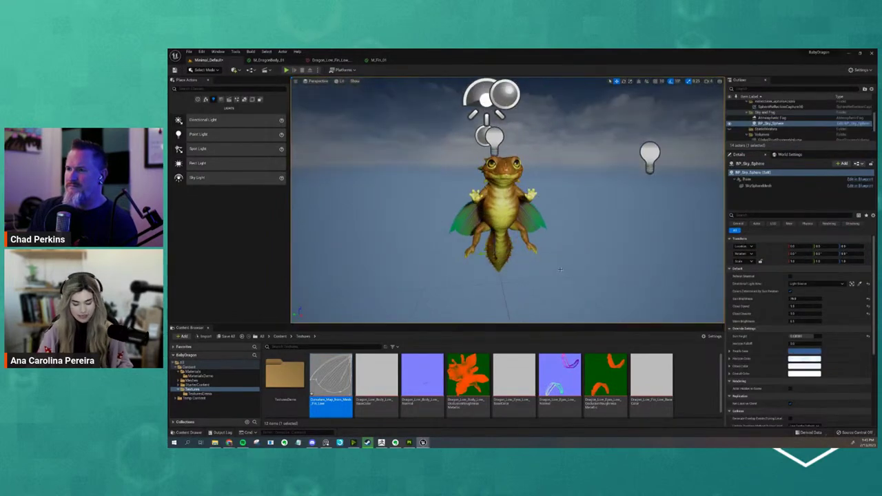
key(g)
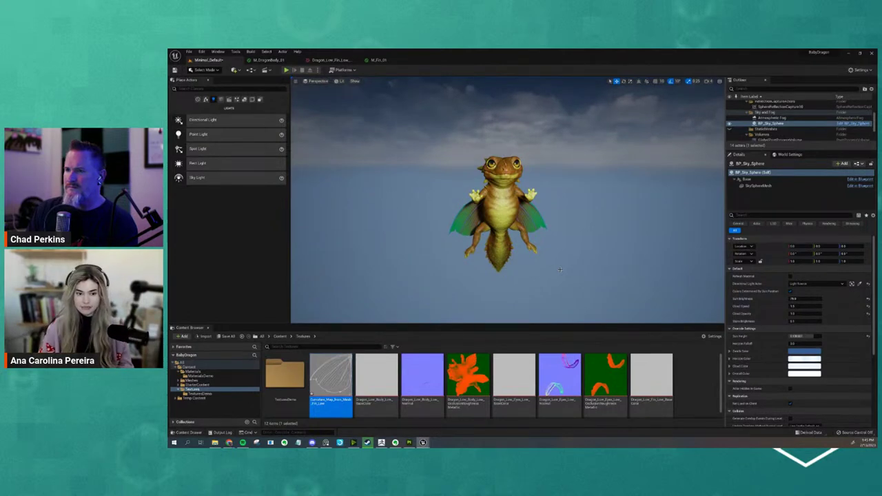
Step: Examine the lit dragon and its masked fins from several angles and distances
alt+drag(453, 168, 473, 147)
scroll(473, 147, up, 5)
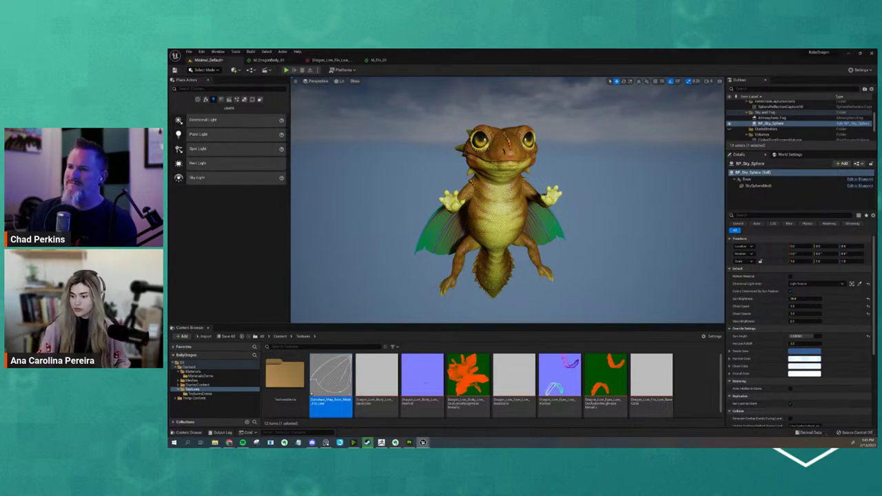
key(alt+Tab)
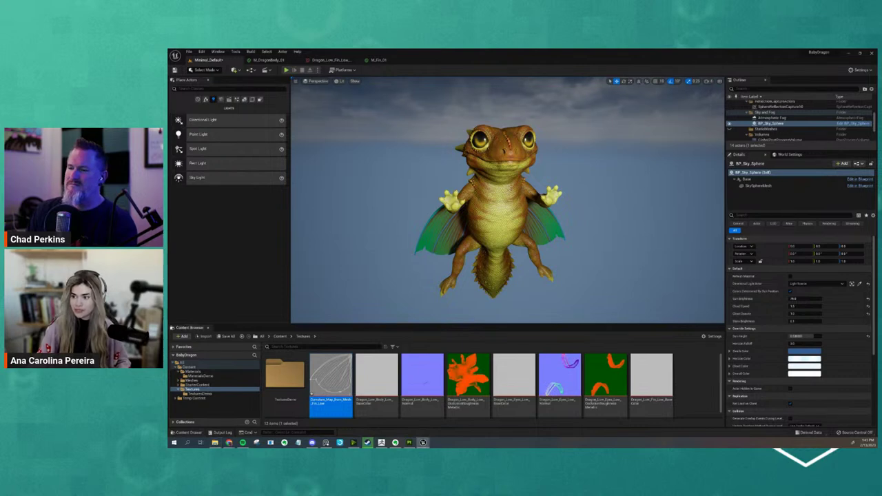
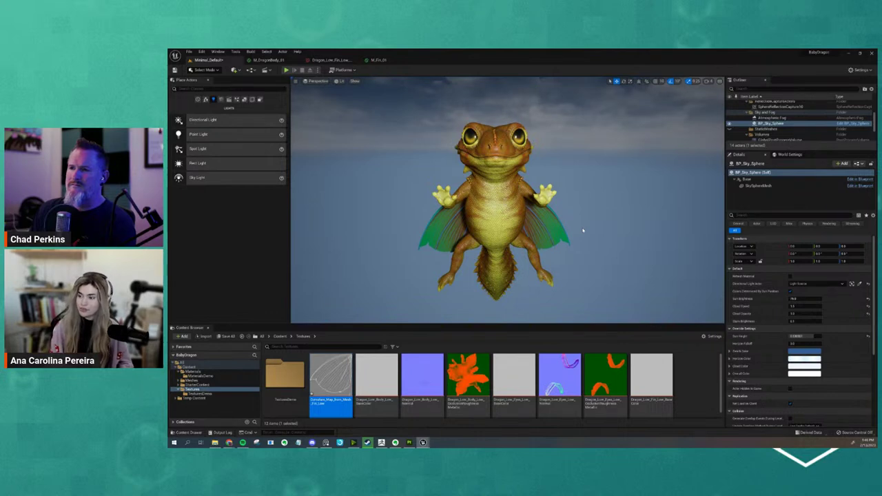
alt+drag(509, 133, 562, 251)
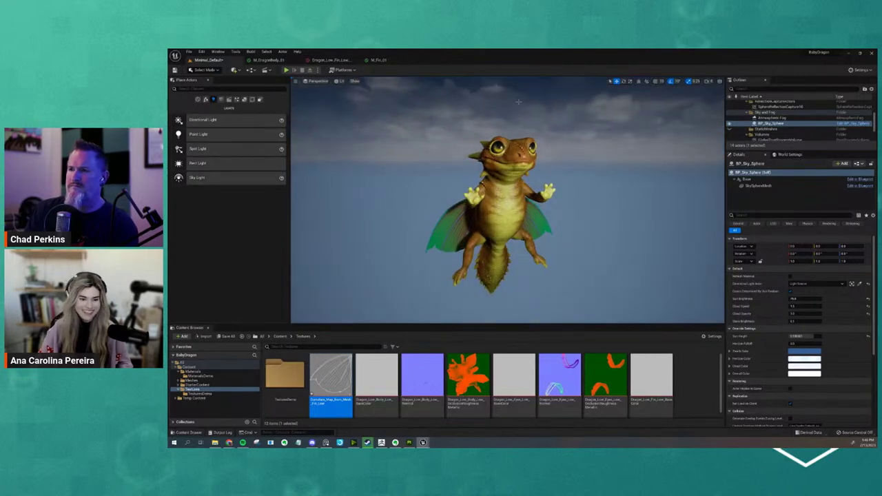
alt+drag(569, 218, 494, 238)
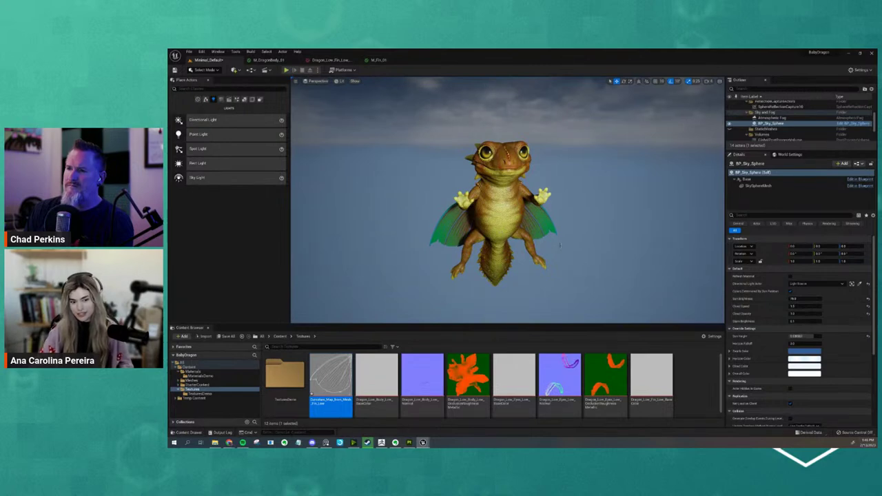
scroll(558, 246, down, 2)
scroll(559, 247, up, 3)
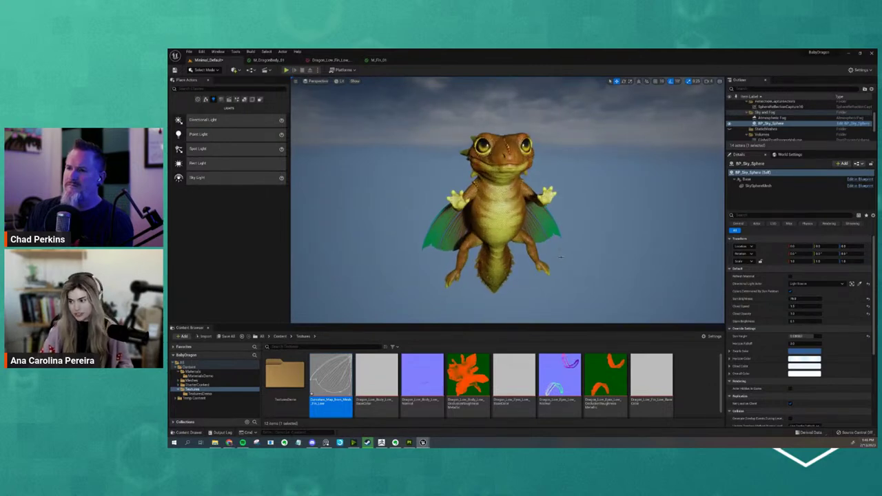
right_drag(559, 261, 557, 262)
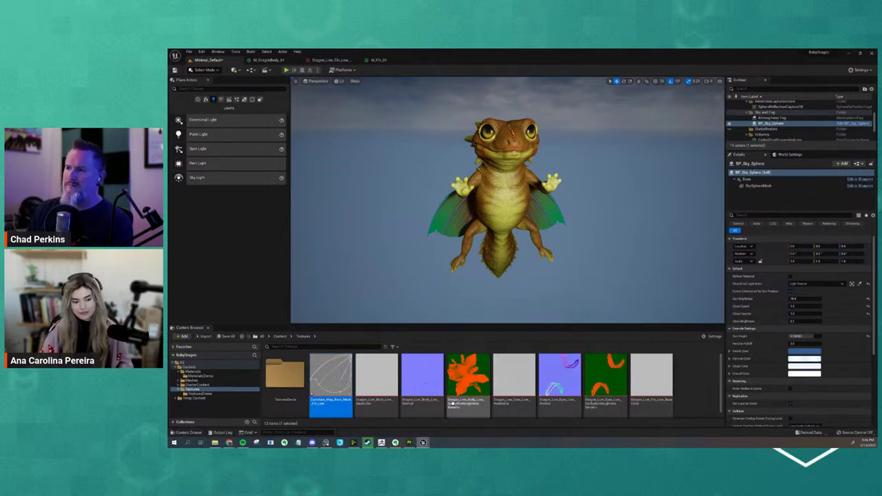
click(382, 443)
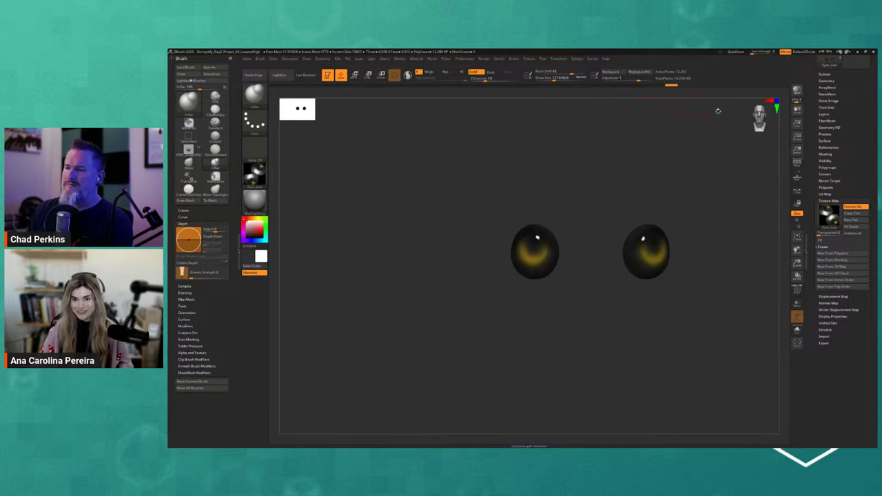
click(866, 52)
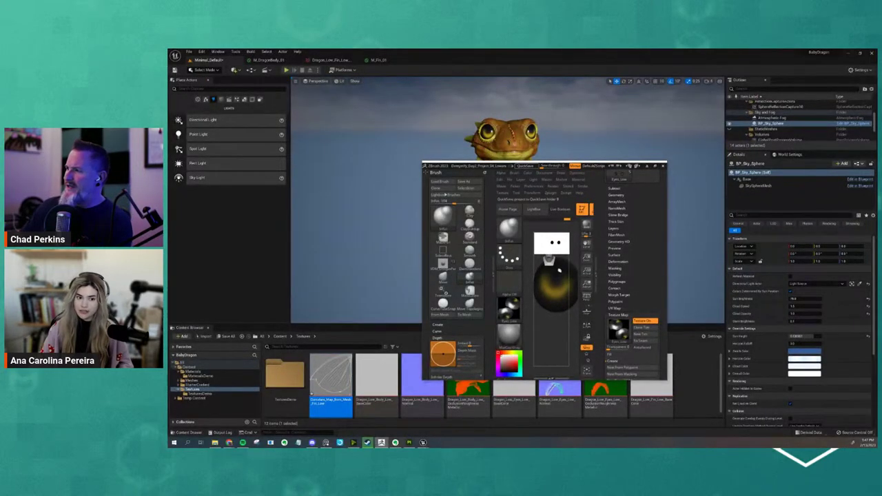
click(647, 166)
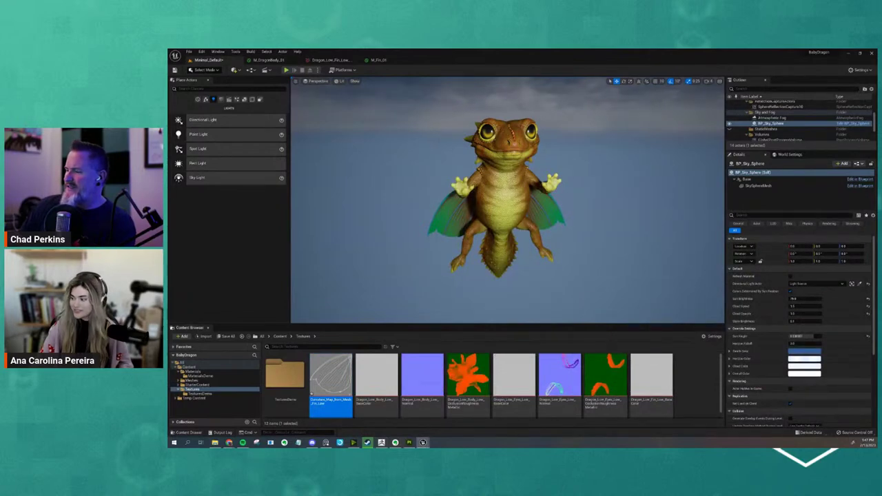
Step: Show the light icons, duplicate the point light beside the dragon and place the copy above and to one side of its head
scroll(546, 258, down, 4)
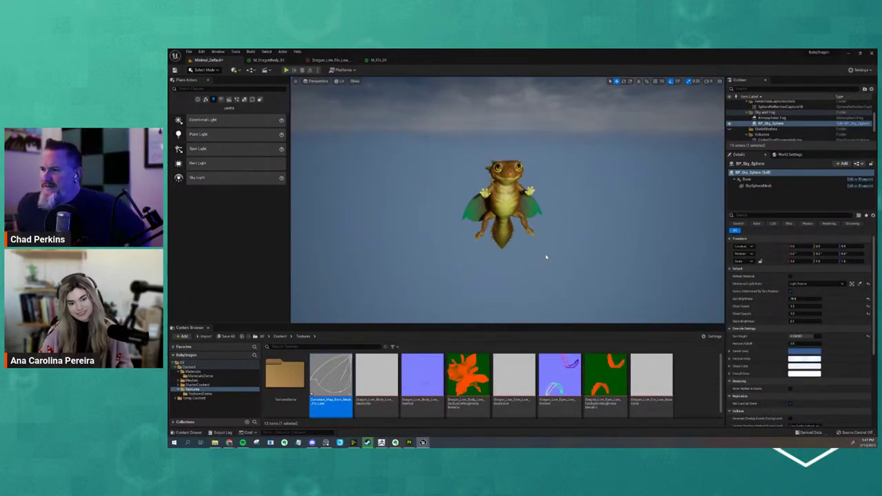
scroll(555, 260, up, 4)
alt+drag(555, 259, 604, 227)
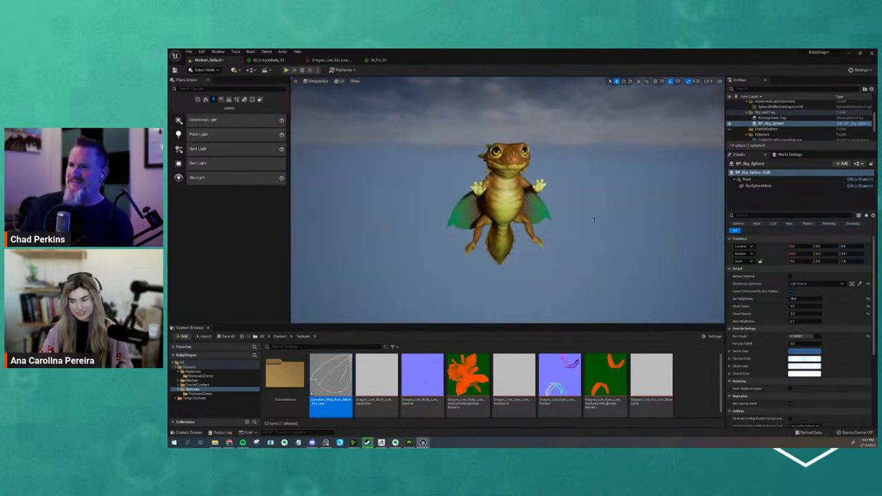
scroll(475, 223, down, 5)
key(g)
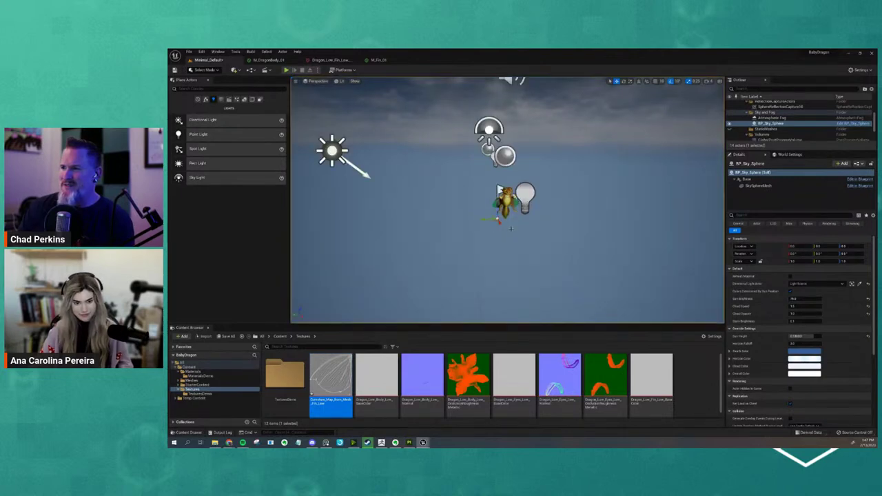
click(522, 198)
alt+drag(507, 224, 538, 144)
alt+drag(555, 228, 565, 195)
scroll(589, 238, up, 6)
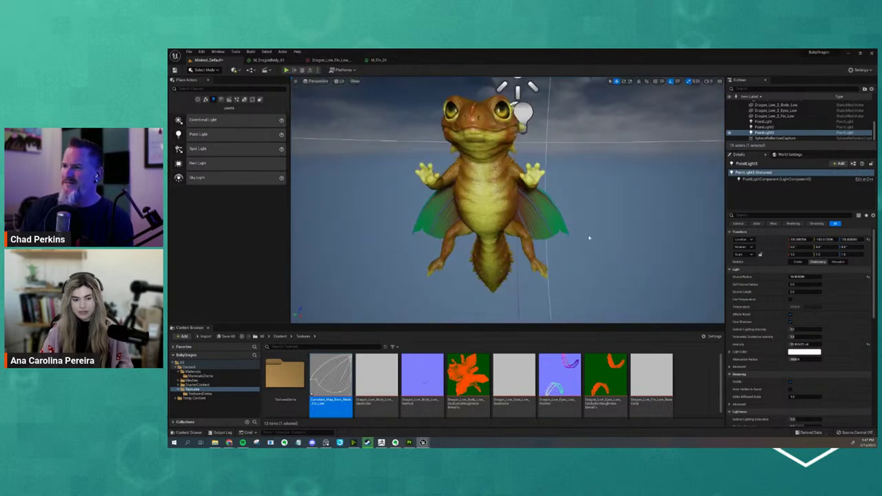
alt+drag(589, 238, 572, 195)
scroll(573, 195, down, 6)
scroll(605, 181, up, 3)
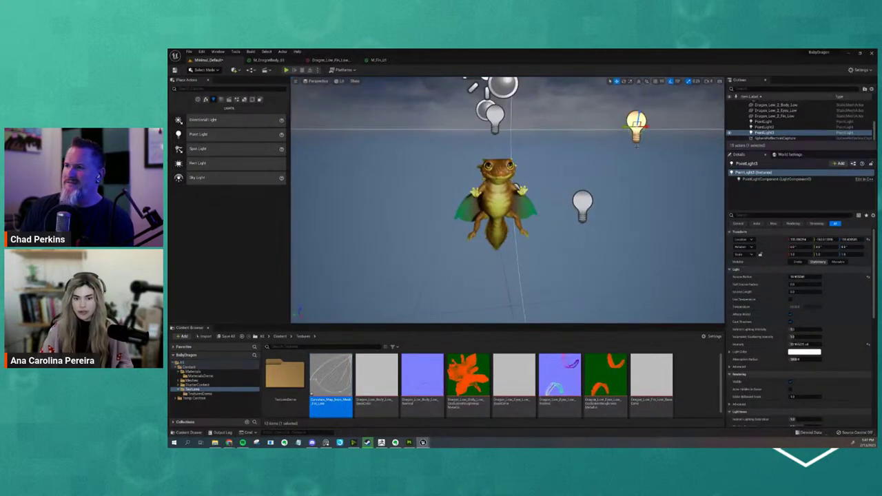
drag(628, 126, 546, 136)
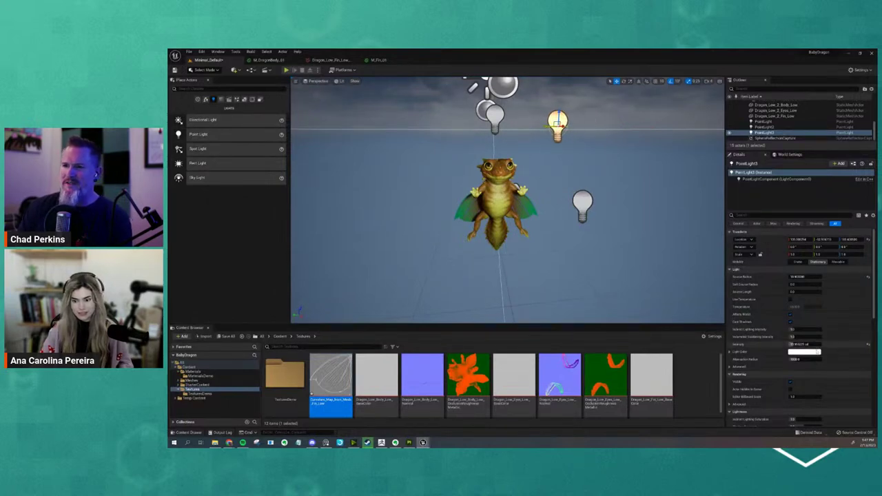
Step: Try a violet light color on PointLight3 and change it to bright cyan
click(805, 352)
click(733, 322)
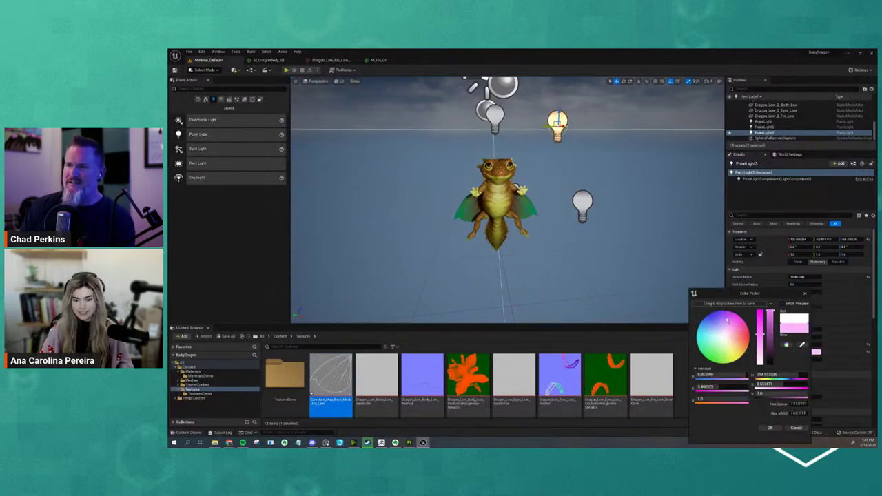
drag(728, 320, 715, 315)
click(769, 427)
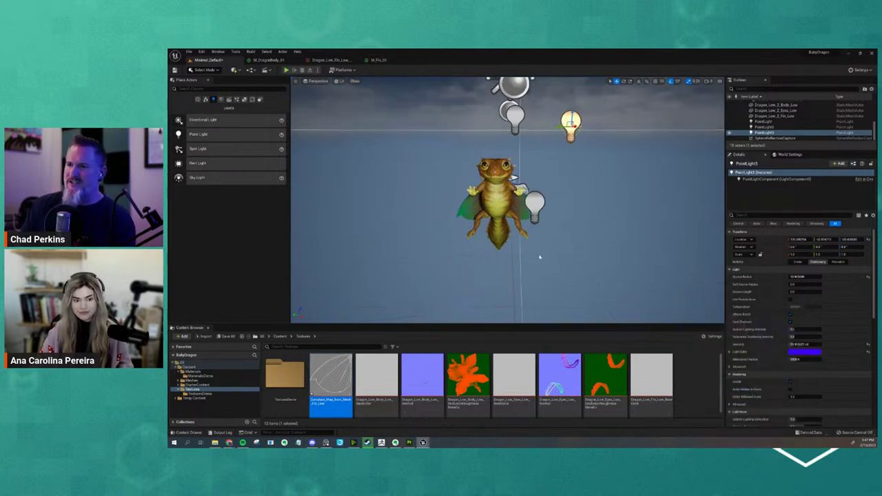
click(808, 353)
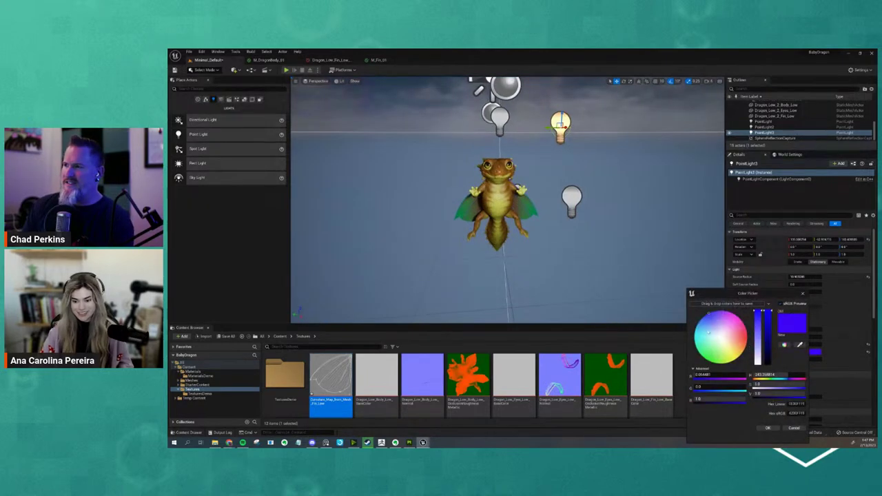
click(771, 428)
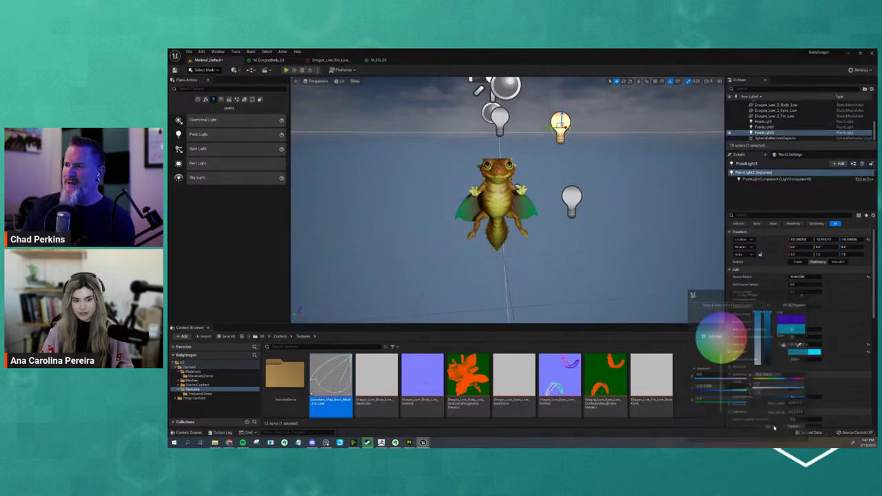
Step: Examine how the cyan point light affects the dragon's body and fins from slightly different angles
mouse_move(581, 283)
alt+mouse_down()
mouse_move(510, 283)
mouse_move(598, 283)
alt+mouse_up()
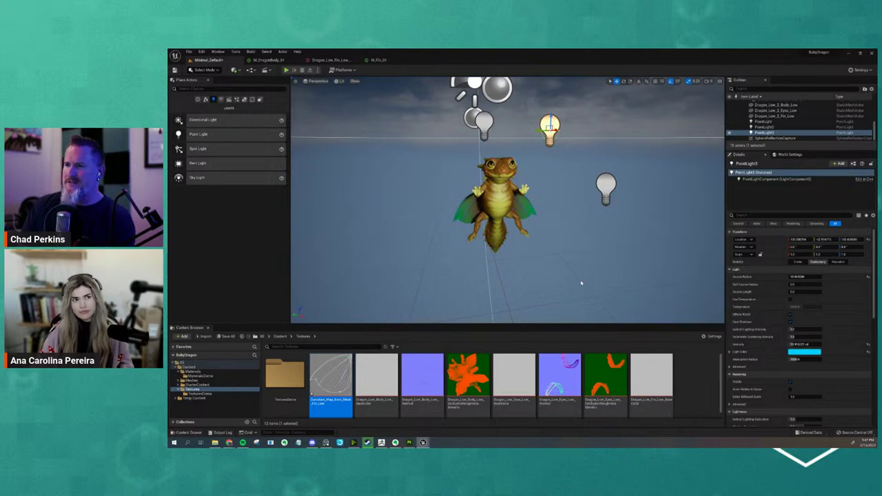
mouse_move(562, 265)
alt+mouse_down()
mouse_move(542, 264)
mouse_move(558, 266)
alt+mouse_up()
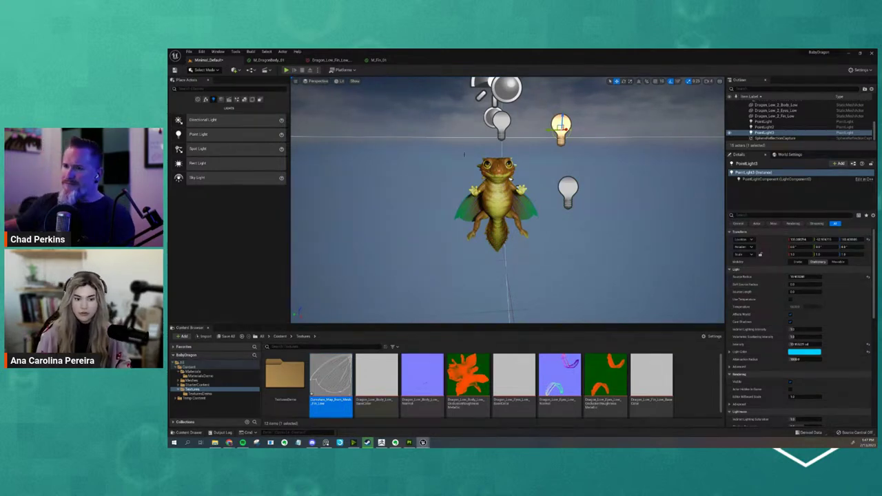
alt+drag(572, 212, 578, 216)
right_drag(579, 217, 576, 216)
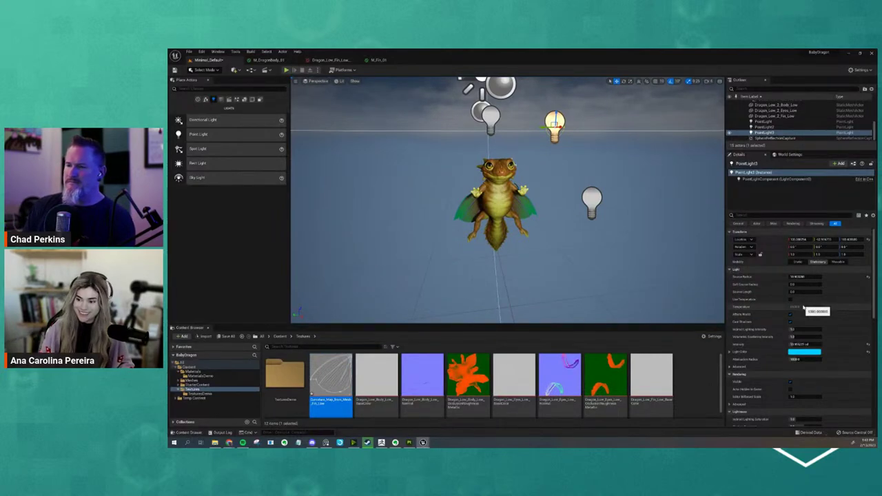
right_drag(555, 238, 543, 243)
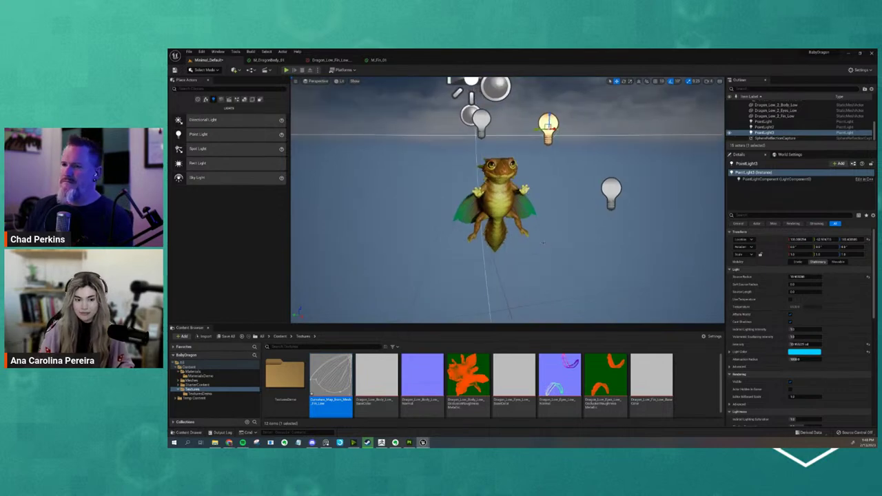
alt+drag(537, 214, 521, 217)
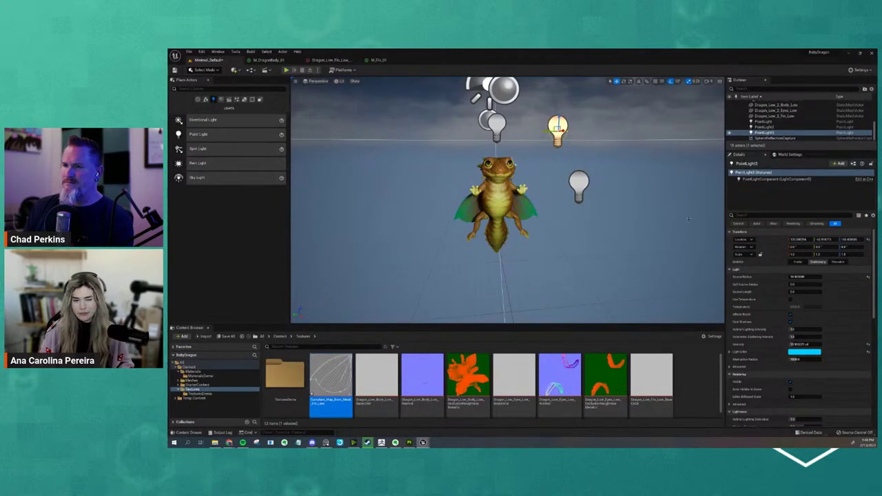
right_drag(608, 224, 604, 228)
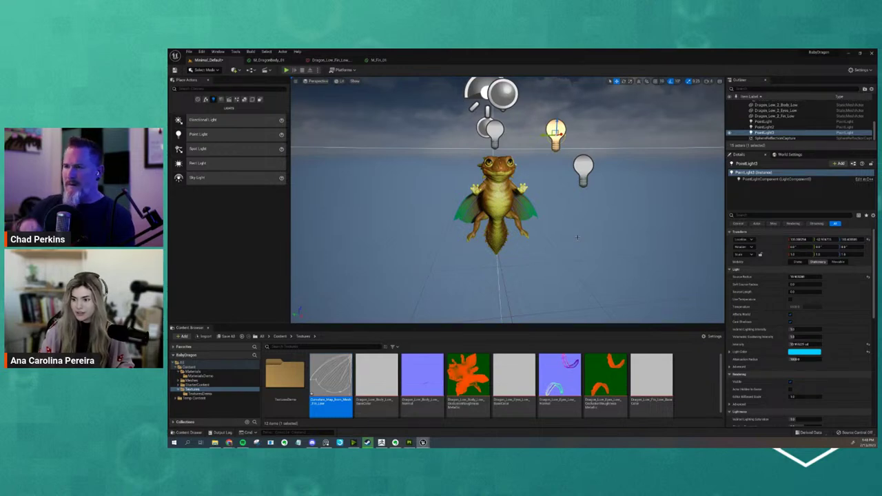
alt+drag(578, 238, 552, 219)
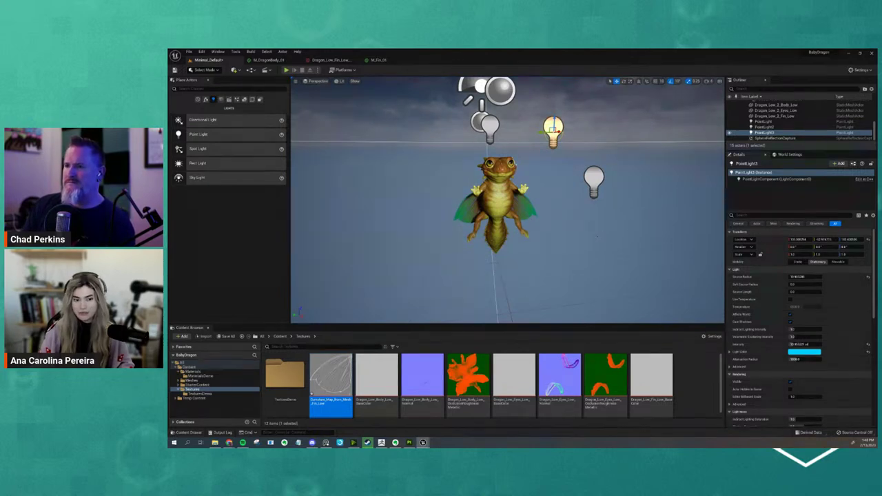
alt+drag(632, 232, 617, 249)
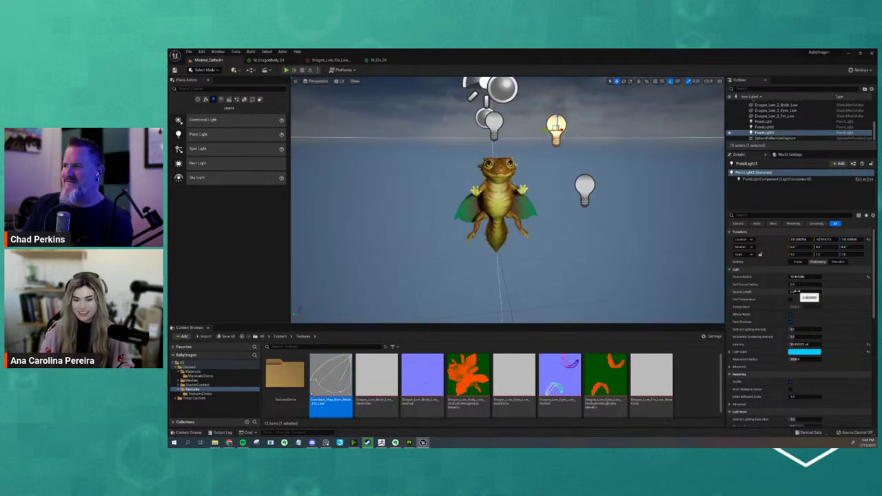
Step: Increase the source length of PointLight3 well beyond the dragon's height and undo a trial move of the light
drag(799, 292, 828, 293)
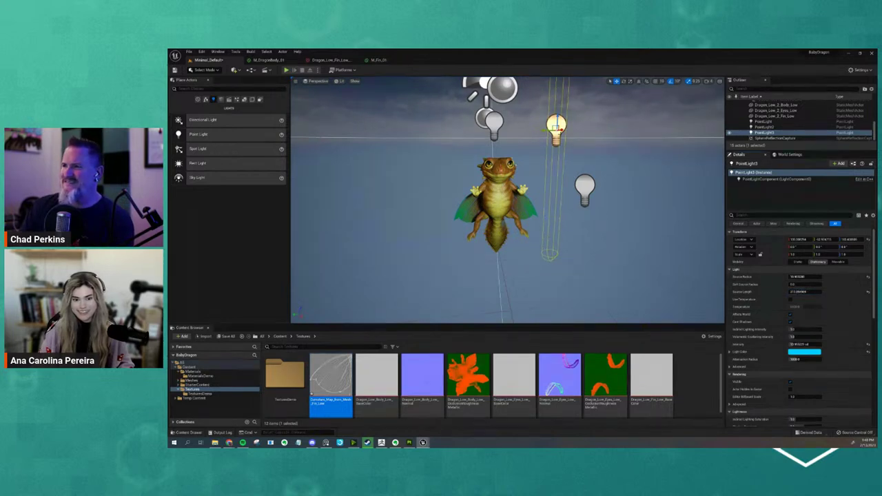
mouse_move(561, 130)
mouse_down()
mouse_move(553, 131)
mouse_move(570, 138)
mouse_up()
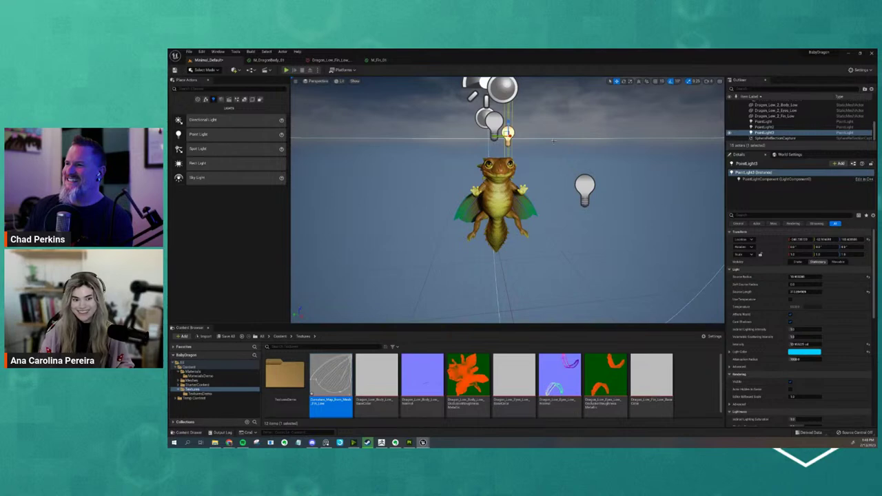
key(ctrl+z)
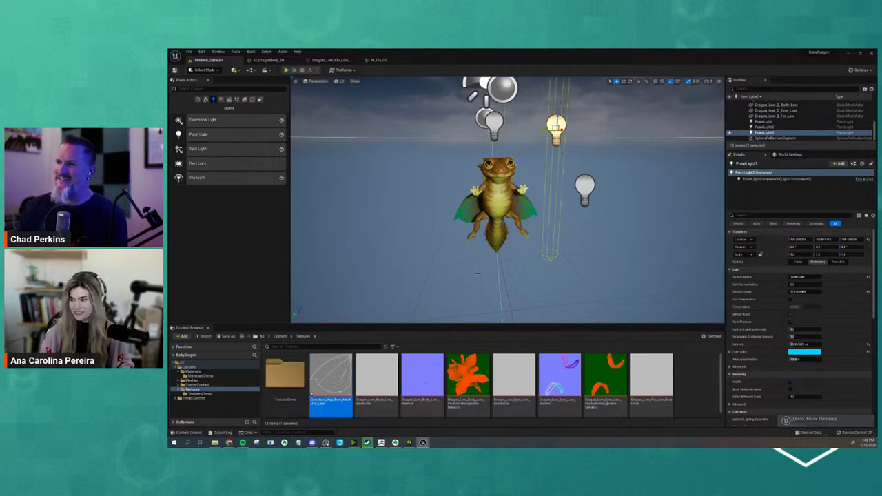
scroll(512, 274, up, 5)
alt+drag(577, 244, 577, 256)
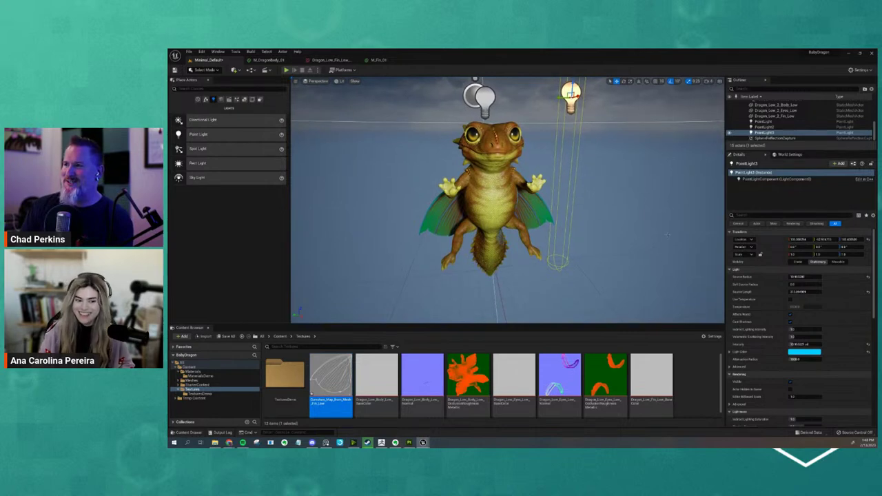
alt+drag(678, 238, 695, 276)
scroll(618, 272, down, 5)
alt+drag(618, 271, 602, 279)
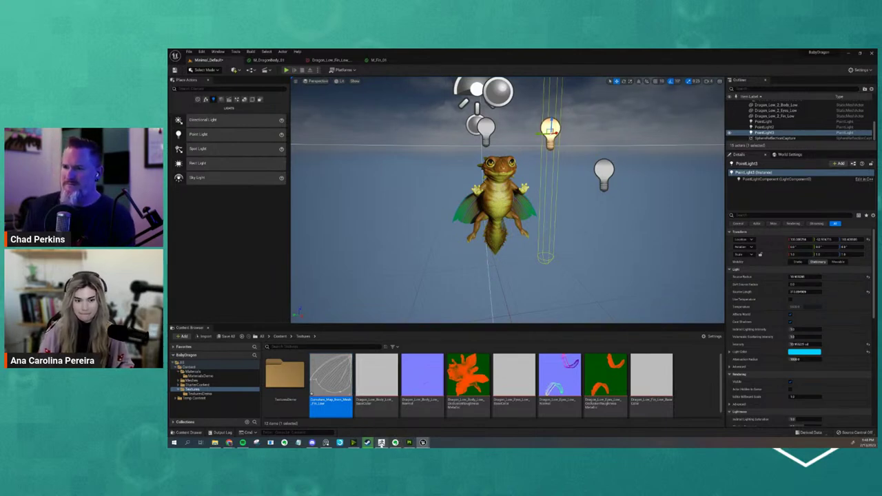
Step: Switch to ZBrush, open the subtool list and make the Body_Low and Fin_Low subtools visible with the eyes
mouse_move(382, 444)
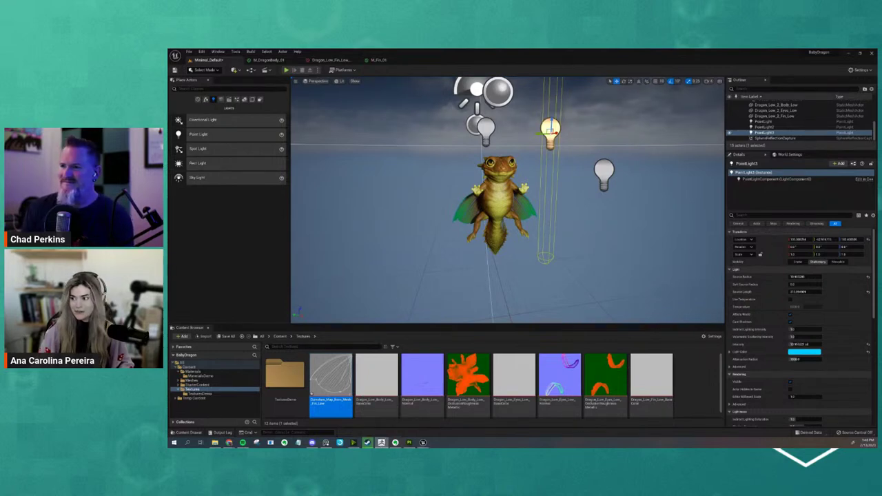
click(381, 443)
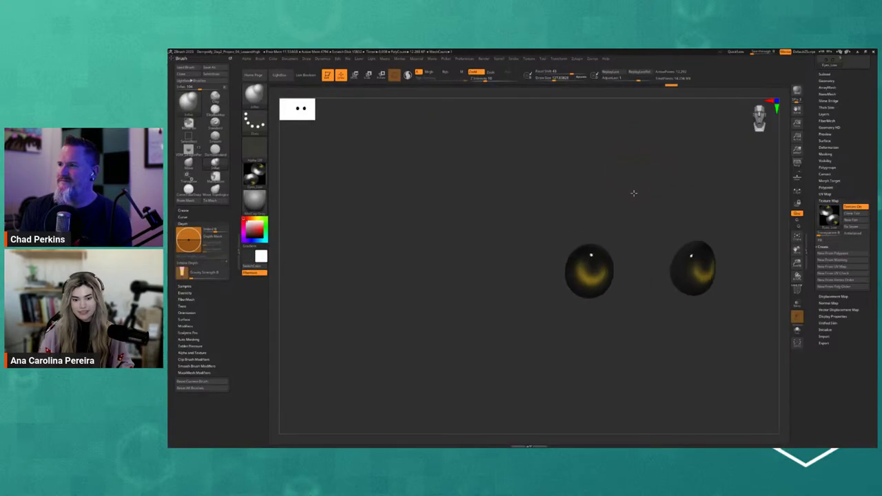
alt+drag(634, 193, 557, 207)
click(840, 194)
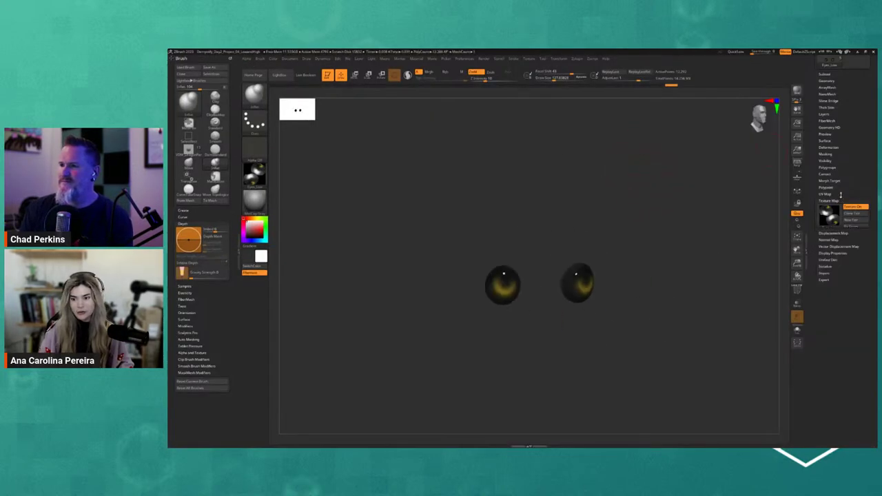
click(833, 200)
click(826, 75)
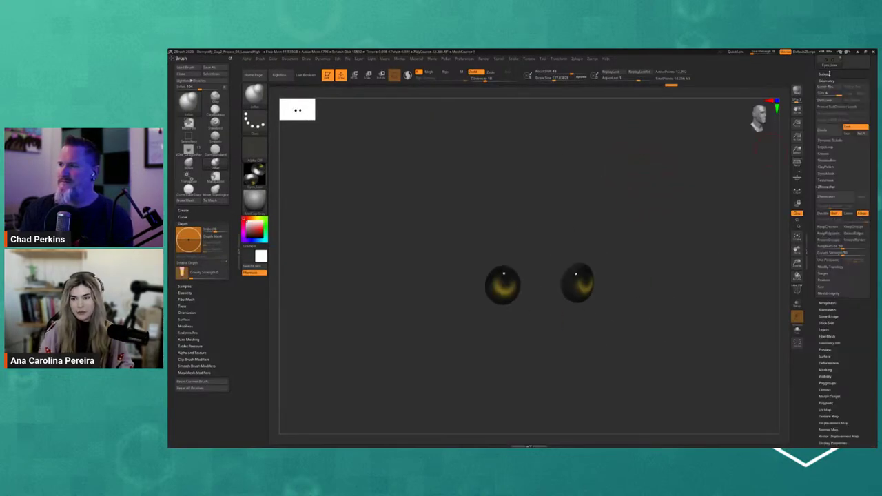
click(868, 158)
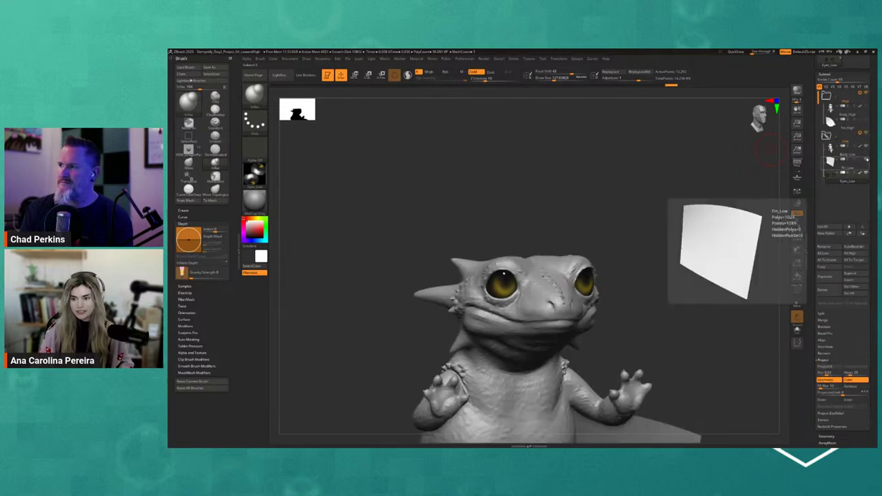
Step: Duplicate the Fin_Low subtool and mirror one of the two fins to the opposite side of the dragon's body
drag(650, 211, 653, 147)
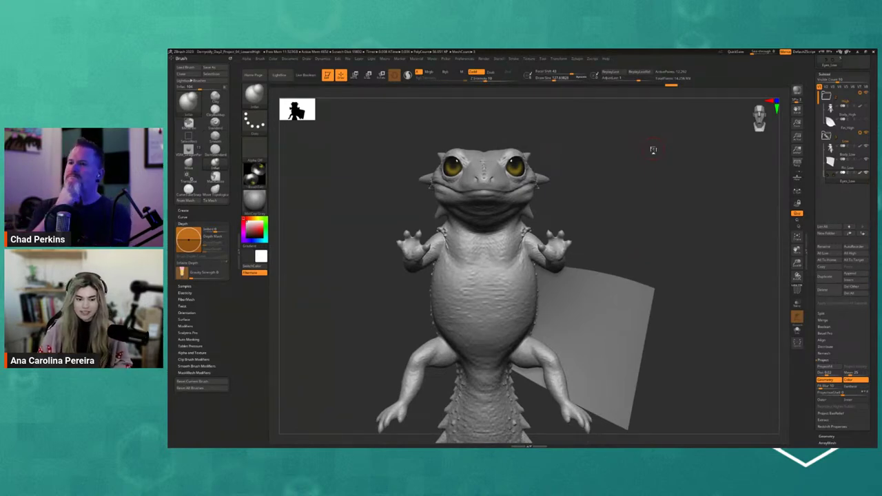
mouse_move(652, 148)
mouse_down()
mouse_move(656, 250)
mouse_move(656, 232)
mouse_move(638, 239)
mouse_move(650, 262)
mouse_up()
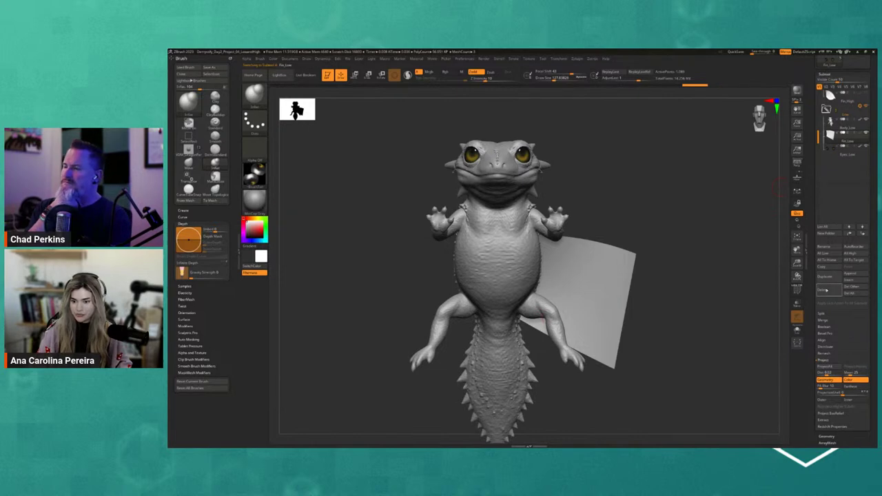
click(830, 278)
drag(813, 355, 813, 220)
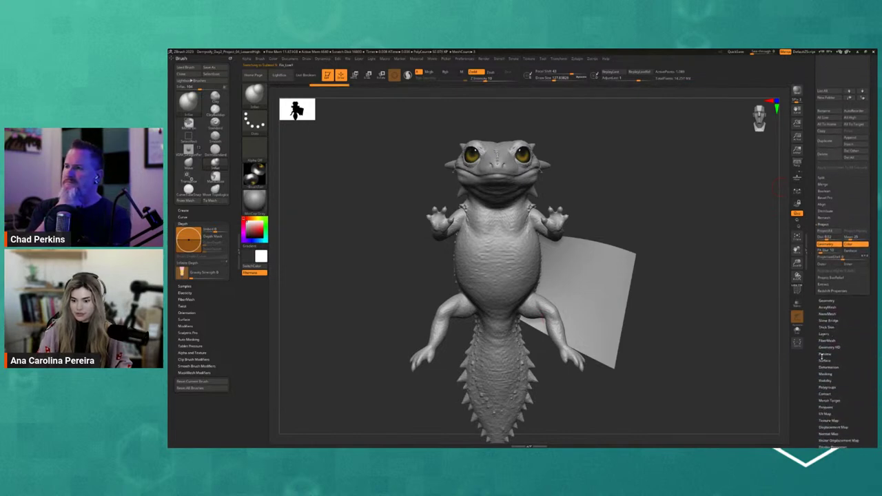
click(831, 368)
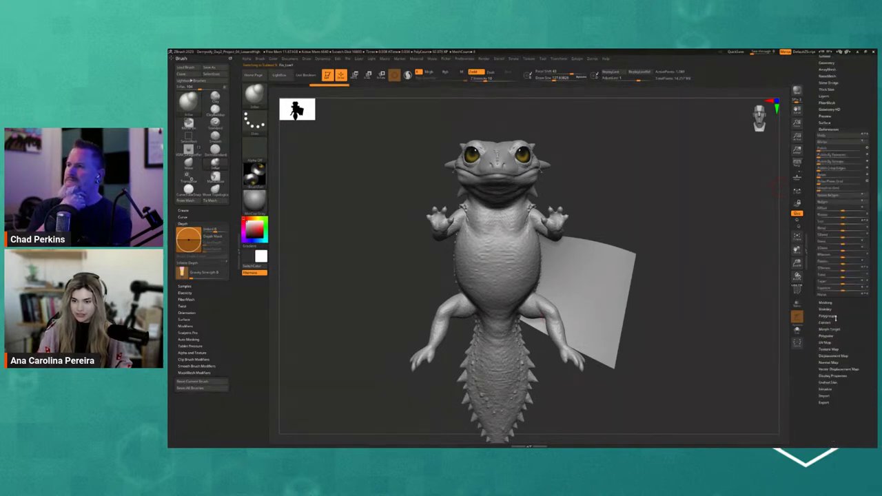
click(837, 144)
drag(690, 216, 699, 129)
Step: Merge the two low-poly fins into a single subtool with MergeDown
drag(815, 100, 814, 181)
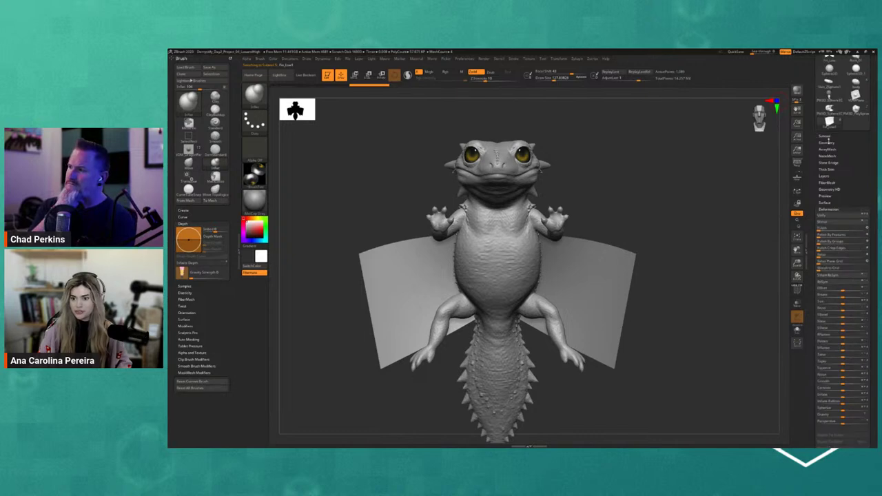
click(827, 142)
click(828, 136)
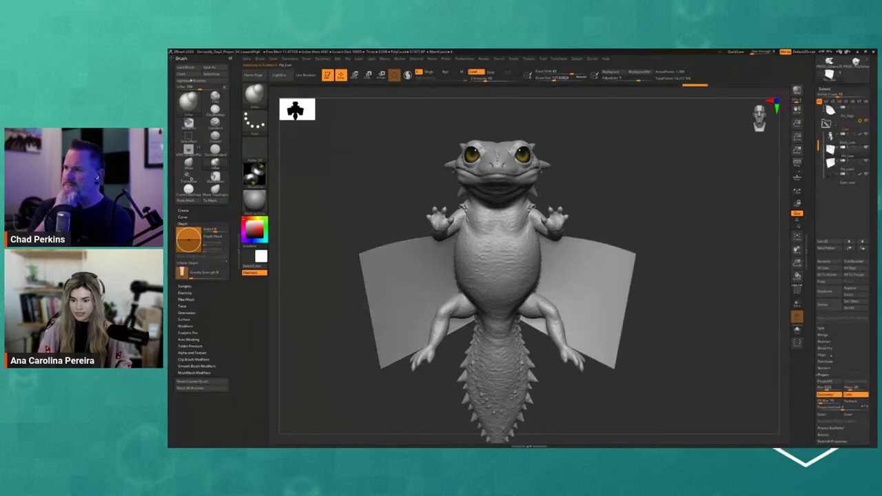
click(826, 376)
click(827, 335)
click(830, 341)
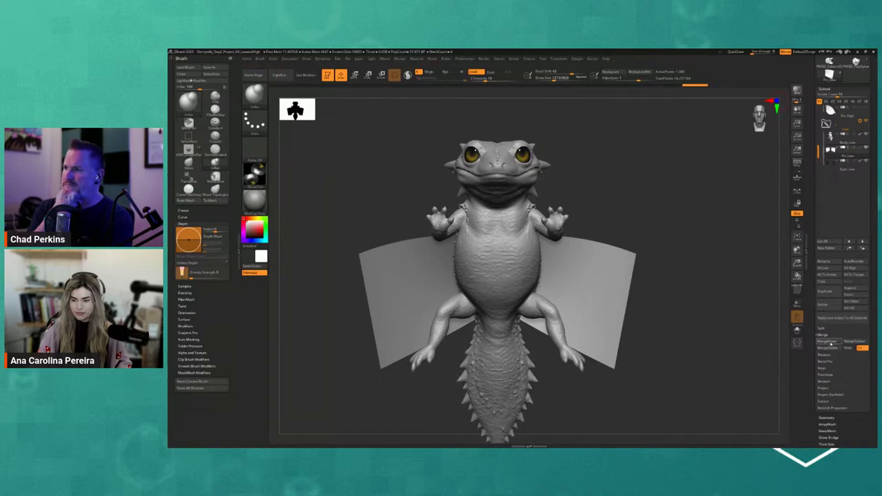
Step: Select the Body_Low and Eyes_Low subtools in turn and review which subtools the low-poly folder contains
alt+drag(731, 328, 737, 320)
alt+click(489, 231)
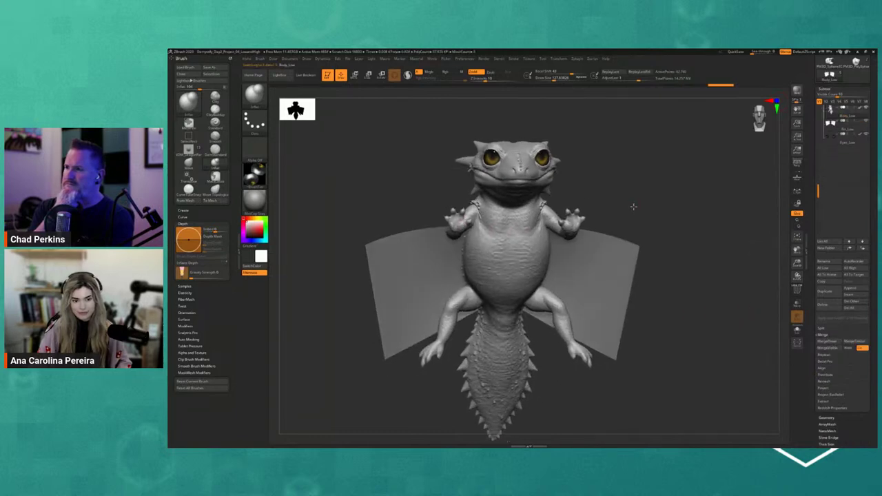
drag(696, 271, 694, 246)
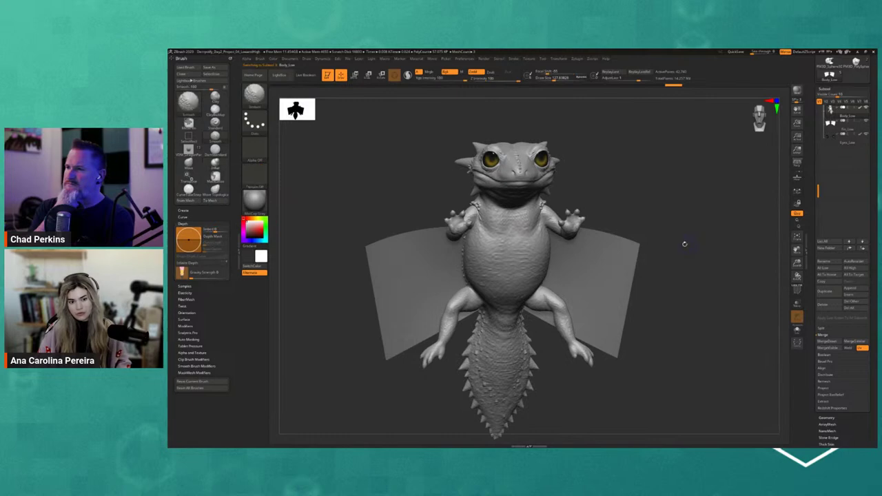
alt+click(552, 162)
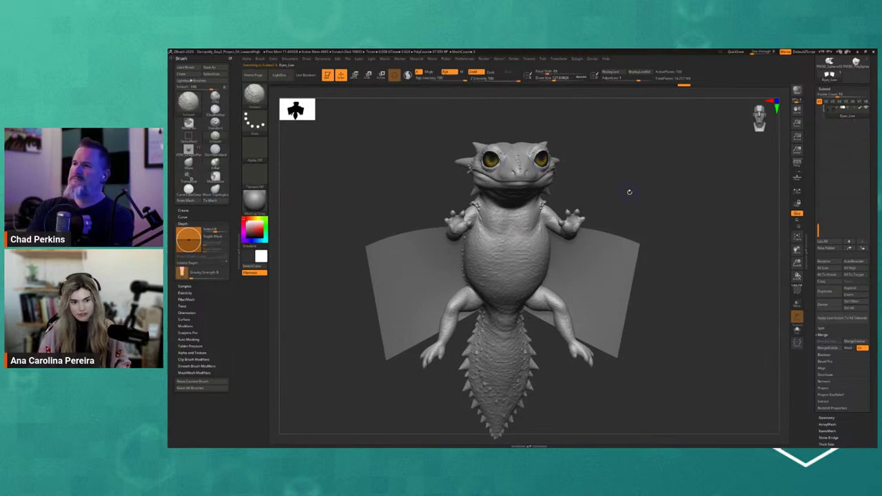
drag(813, 95, 812, 131)
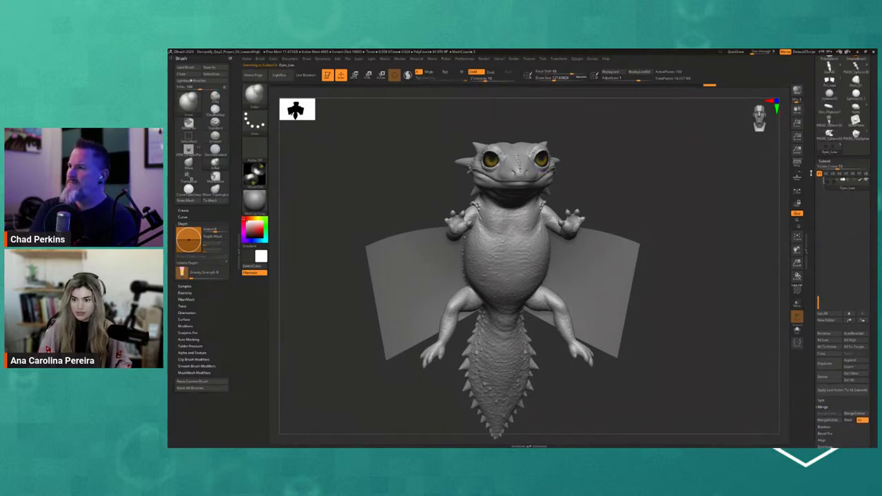
drag(819, 290, 819, 197)
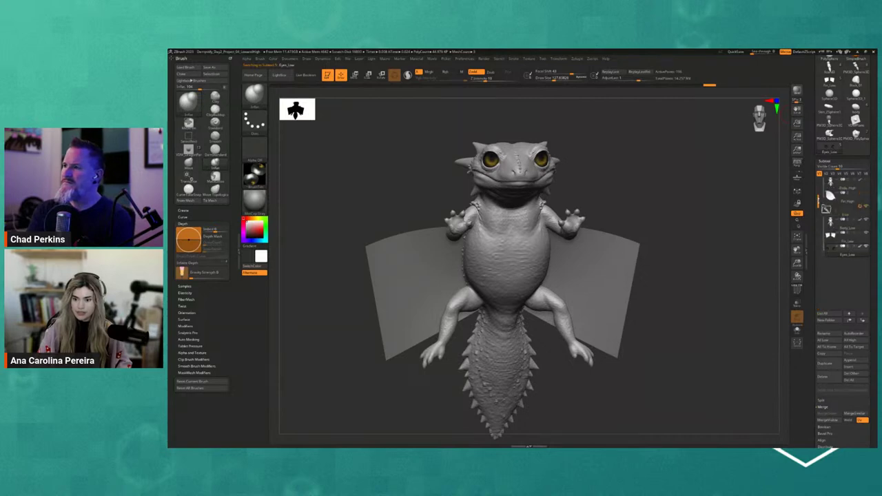
drag(752, 235, 676, 179)
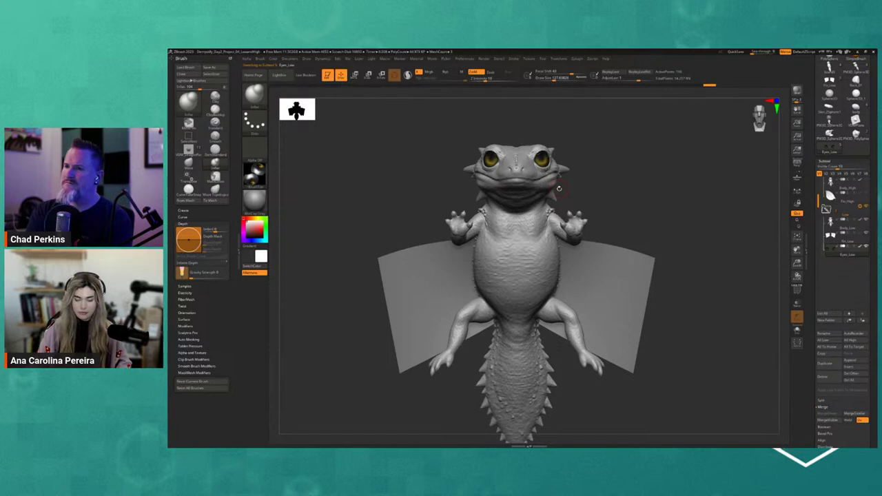
Step: Combine the visible low-poly subtools into one posing mesh with Transpose Master's TPoseMesh
click(581, 59)
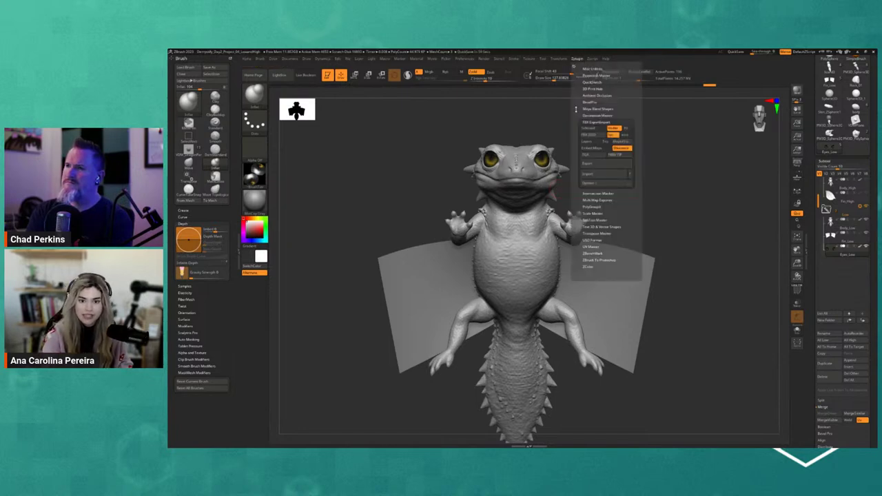
click(589, 123)
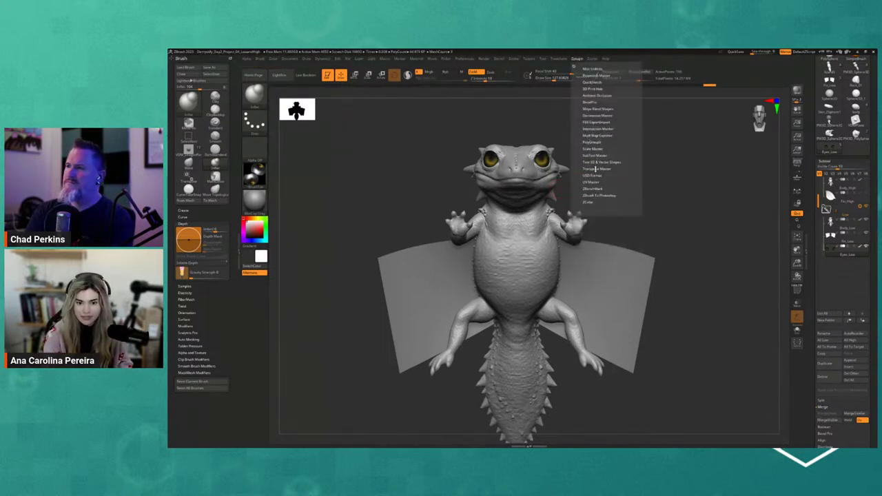
click(597, 168)
click(597, 182)
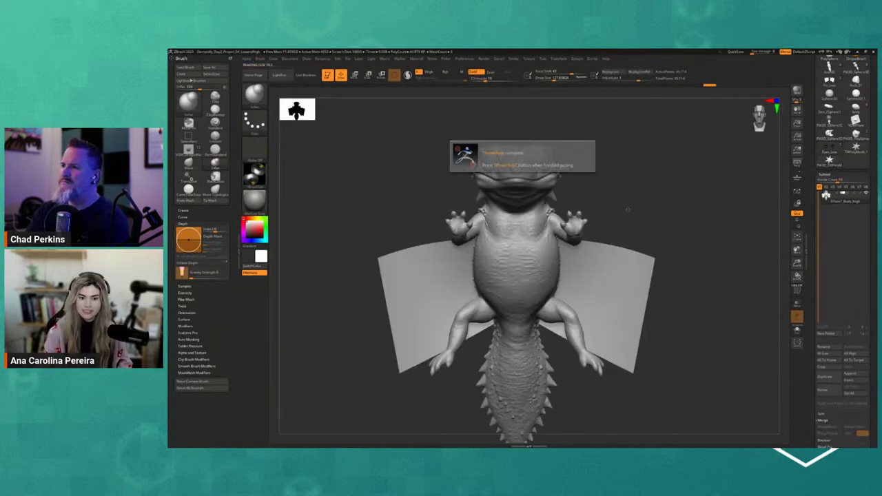
mouse_move(827, 197)
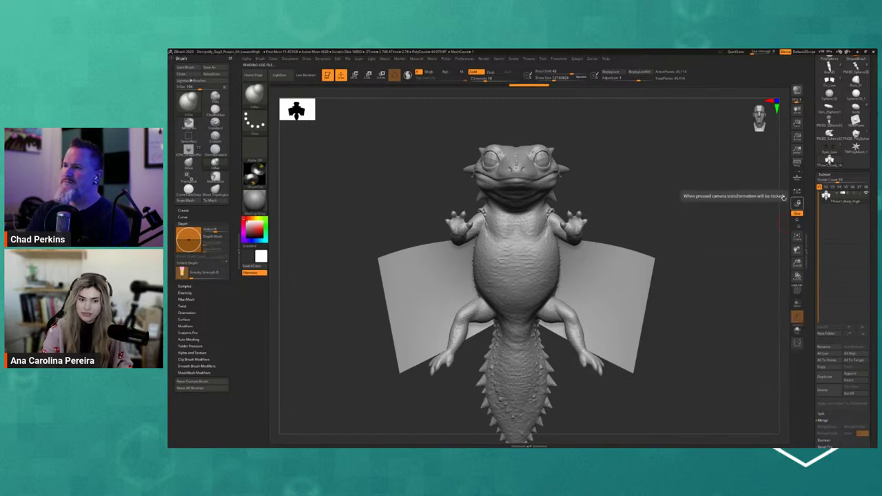
Step: Increase the brush's draw size to about 714
mouse_move(782, 211)
mouse_down()
mouse_move(799, 207)
mouse_move(782, 215)
mouse_up()
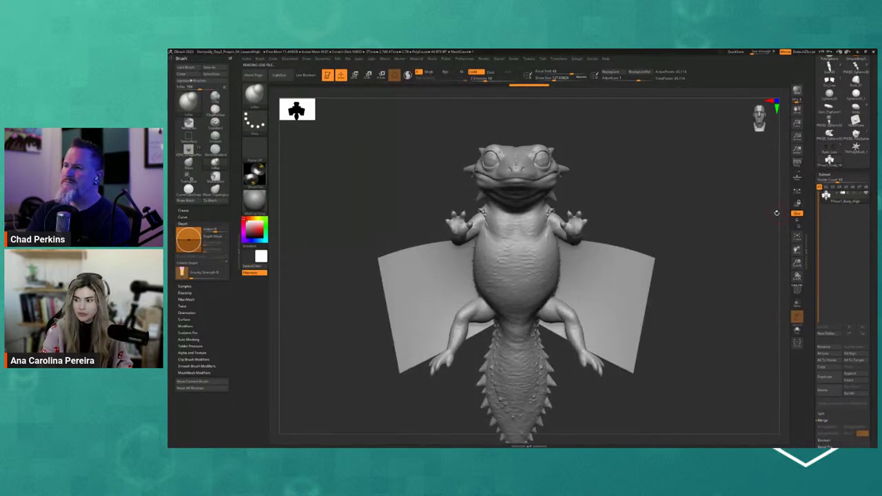
mouse_move(616, 158)
alt+mouse_down()
mouse_move(614, 149)
mouse_move(630, 148)
alt+mouse_up()
key(s)
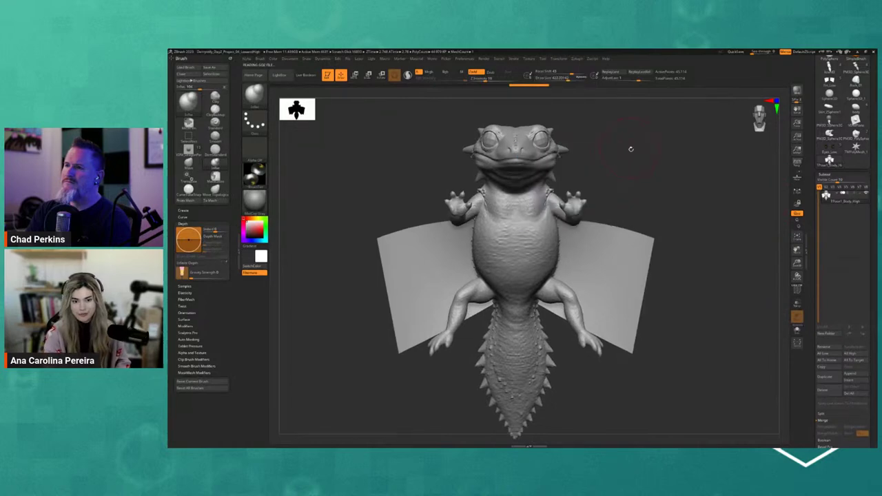
key(s)
drag(606, 192, 622, 193)
Step: Hide the fins on the posing mesh and try to apply the Bend Curve deformer to the body alone
ctrl+shift+click(600, 244)
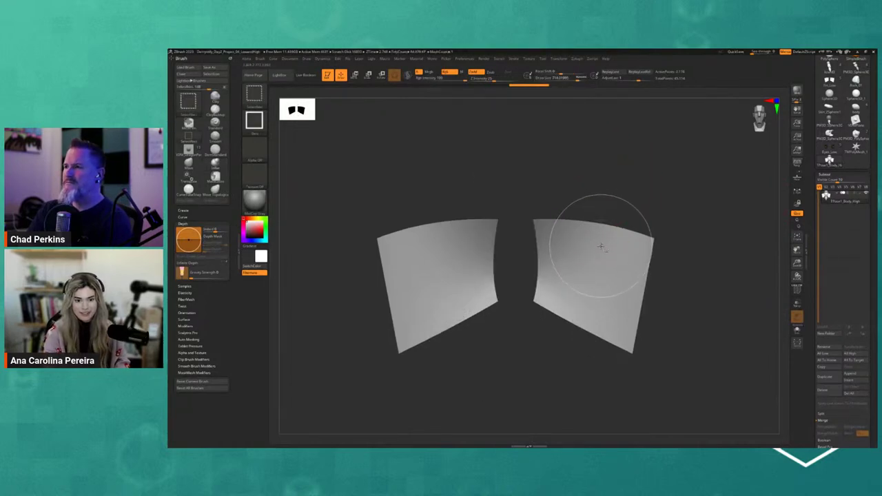
ctrl+shift+click(615, 233)
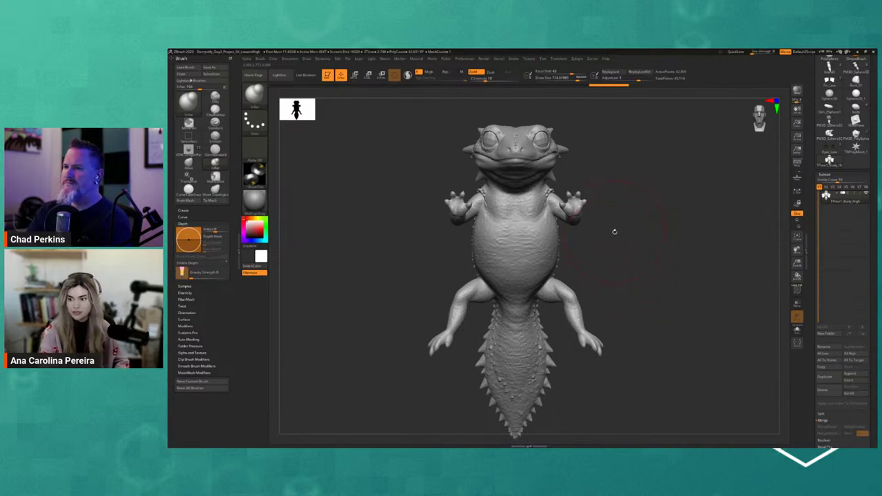
mouse_move(620, 241)
alt+mouse_down()
mouse_move(617, 229)
mouse_move(611, 239)
alt+mouse_up()
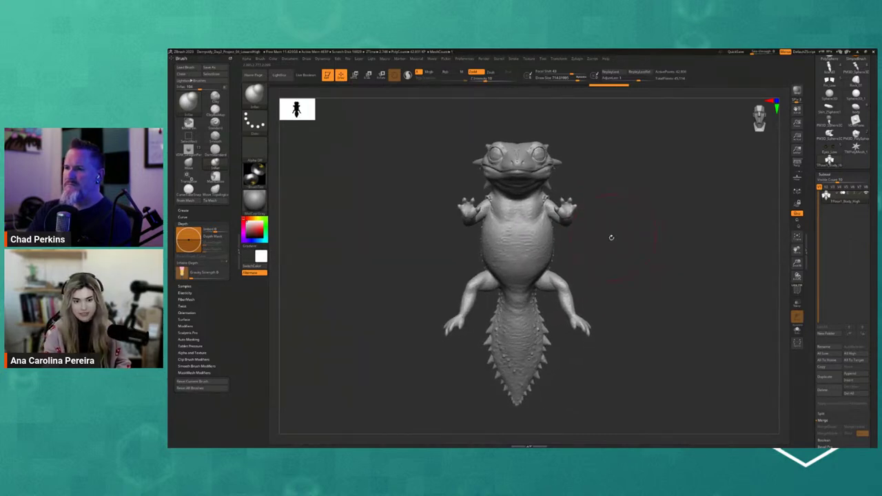
key(e)
click(489, 114)
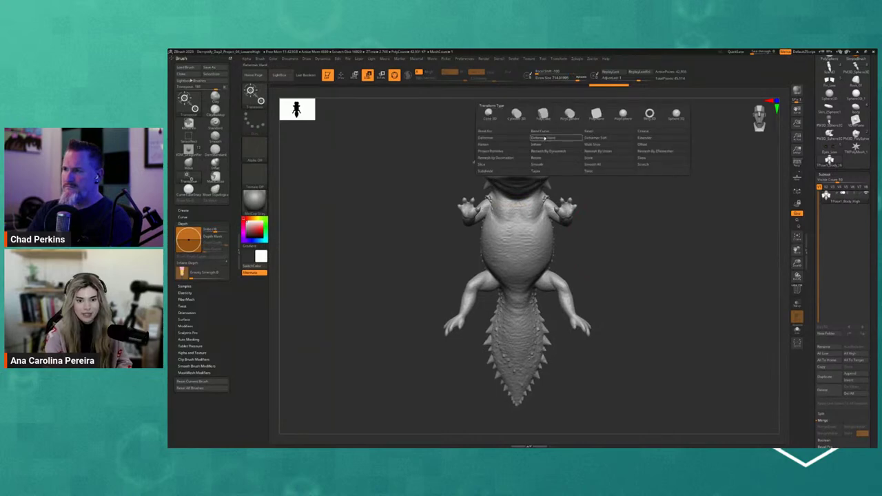
click(545, 136)
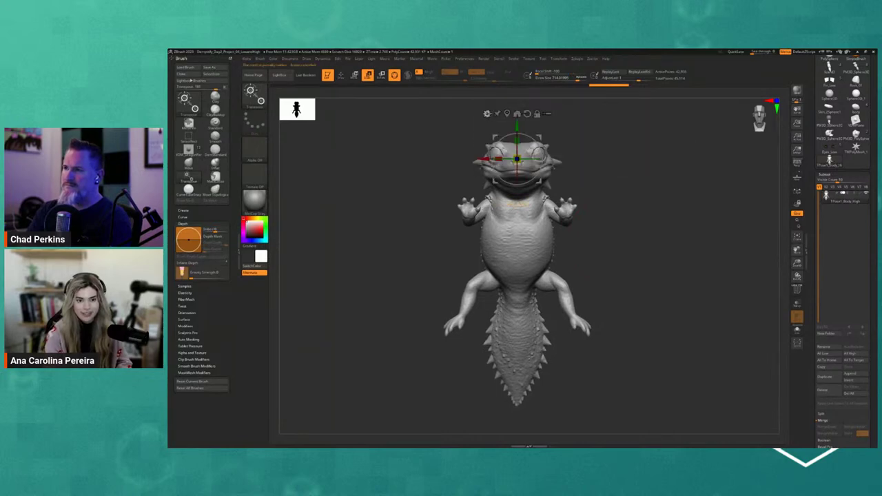
click(488, 113)
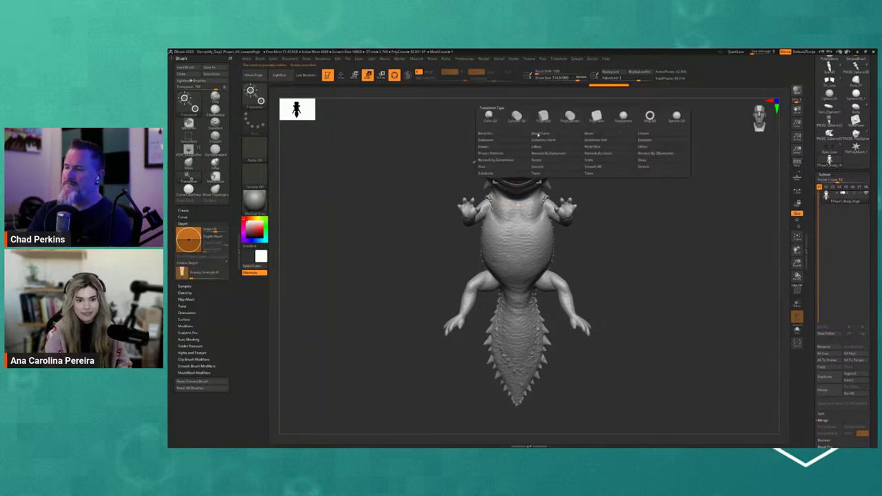
click(550, 133)
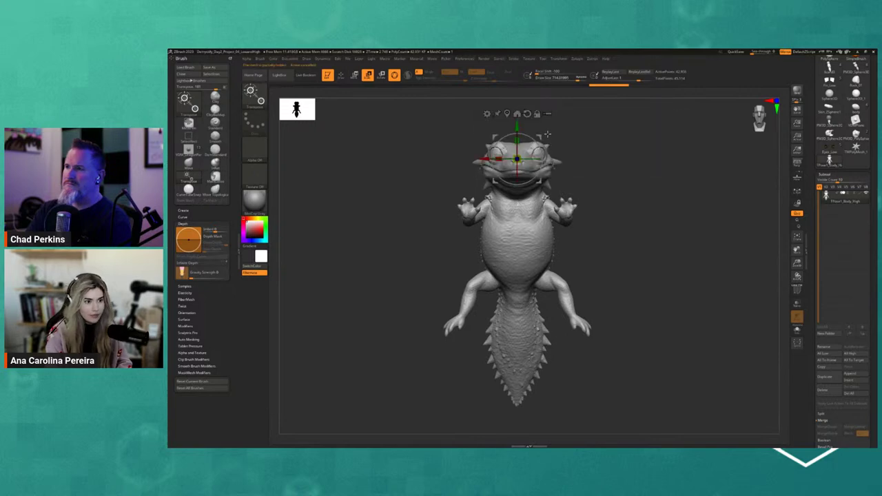
Step: Show the hidden fins again and apply the Bend Curve deformer to the whole posing mesh
ctrl+shift+click(618, 158)
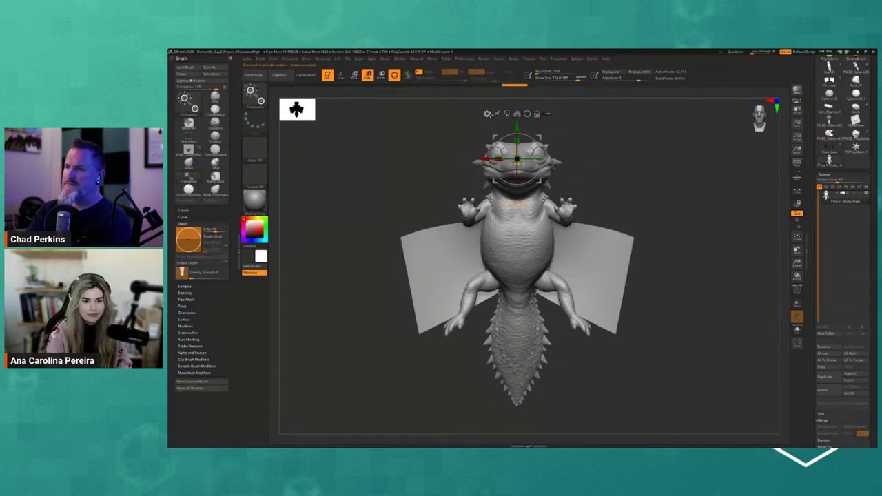
click(487, 114)
click(546, 135)
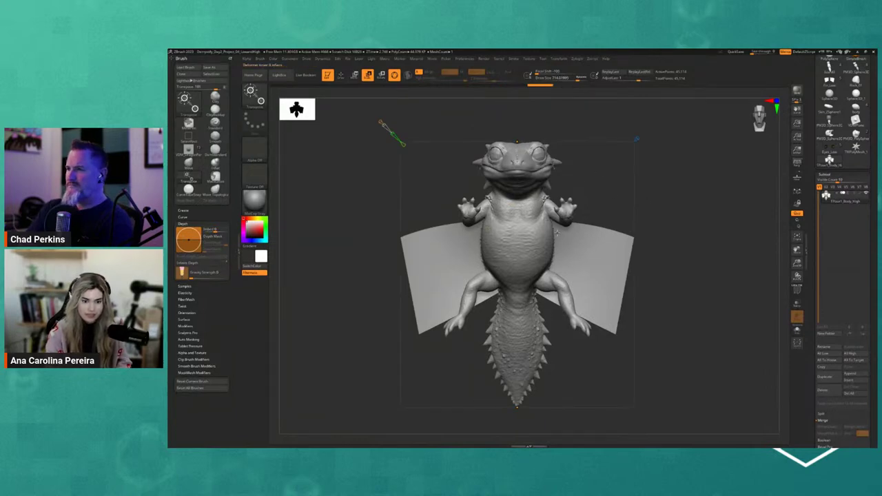
Step: Mask both fins so that only the body is affected by the Bend Curve deformer
ctrl+click(546, 228)
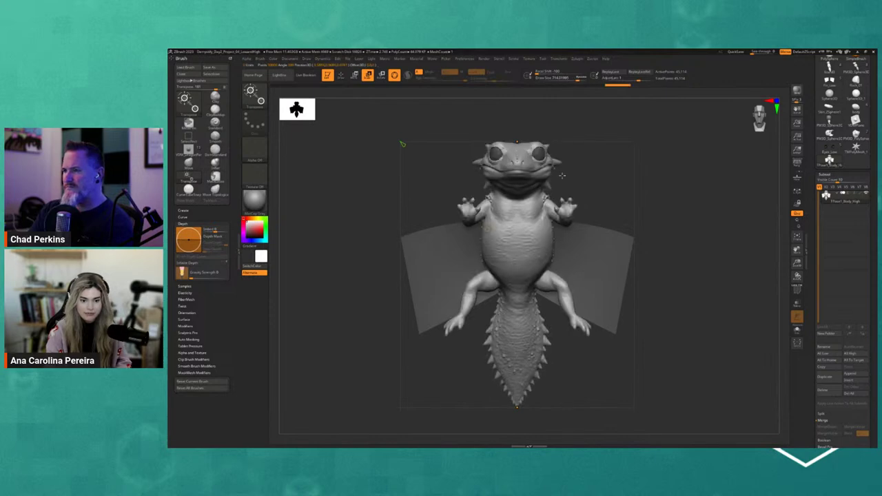
ctrl+right_drag(562, 176, 561, 188)
ctrl+click(587, 240)
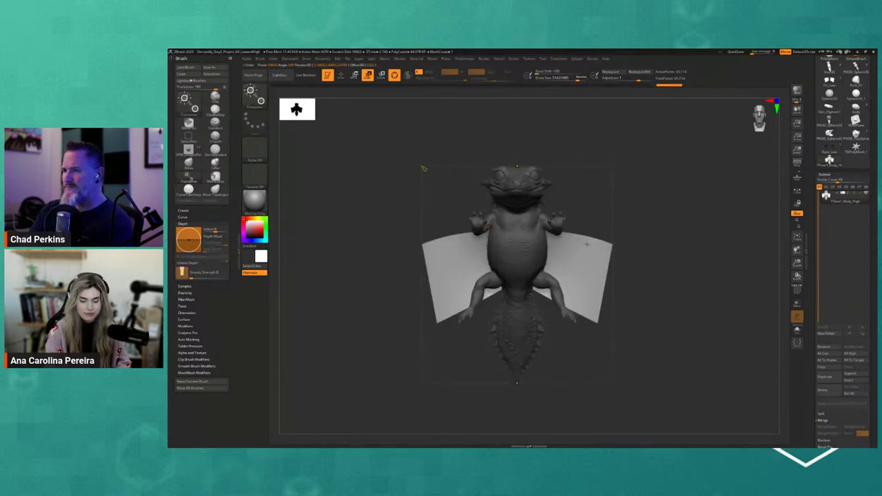
ctrl+click(642, 207)
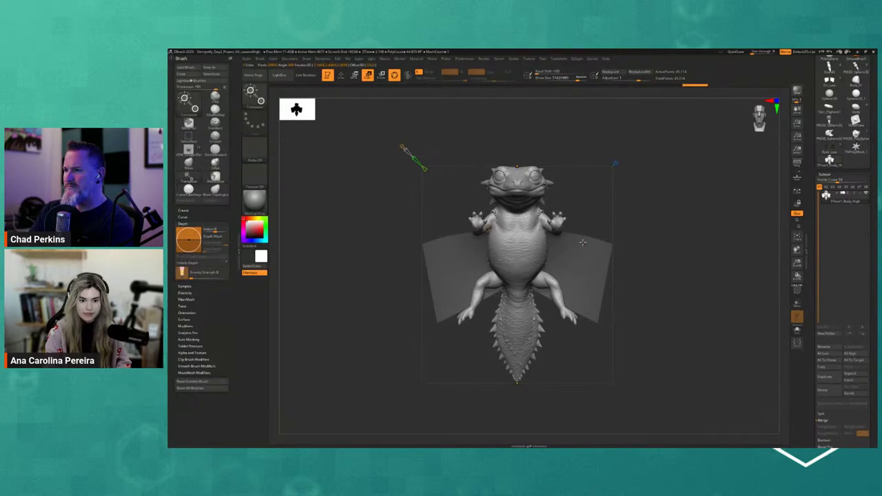
ctrl+right_drag(534, 132, 434, 147)
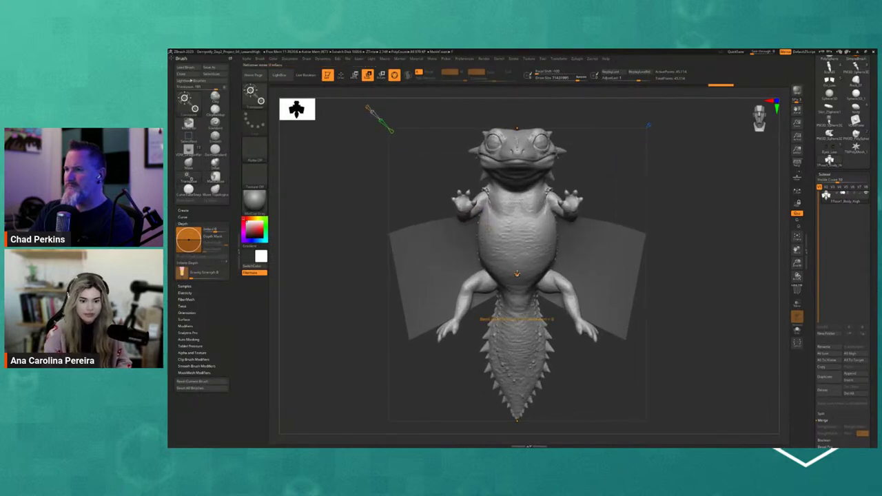
Step: Curve the dragon's pose by moving the Bend Curve's middle point to one side and its tail-end point to the other
drag(517, 274, 501, 281)
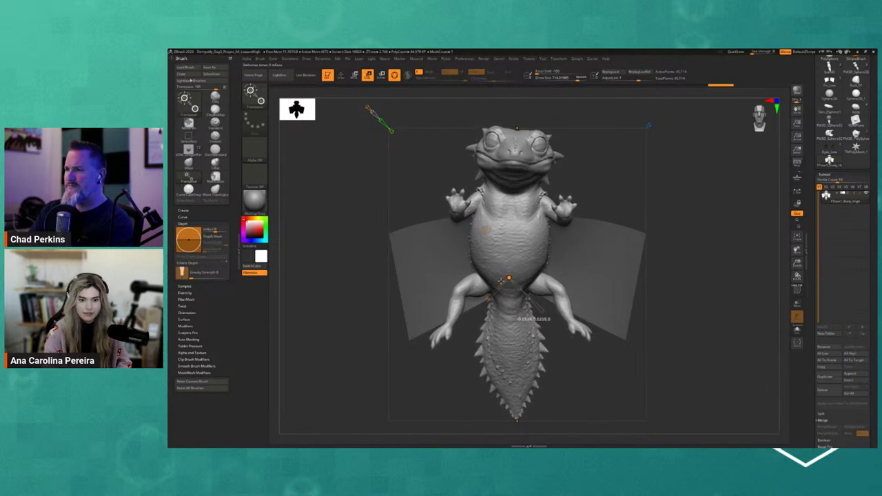
ctrl+right_drag(658, 245, 658, 207)
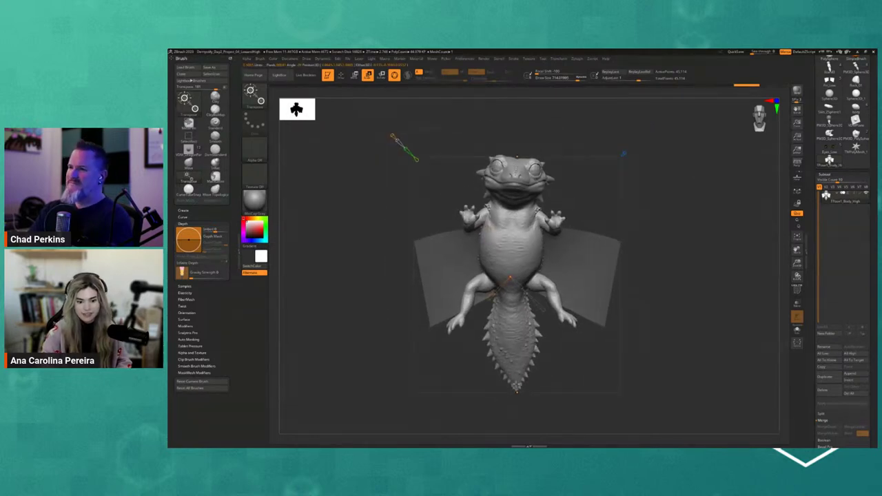
drag(517, 391, 546, 391)
right_drag(671, 342, 617, 365)
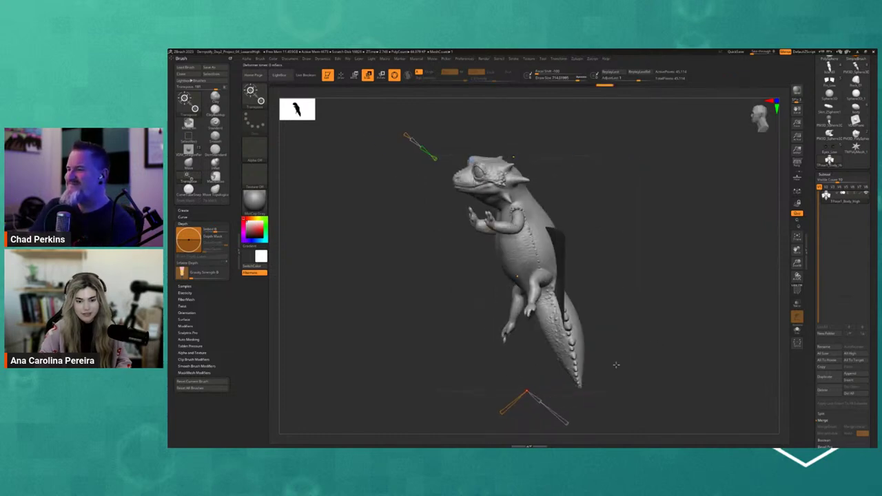
Step: Refine the Bend Curve by swinging the tail-end point outward and nudging the head point sideways, and accept the deformation
drag(636, 375, 591, 351)
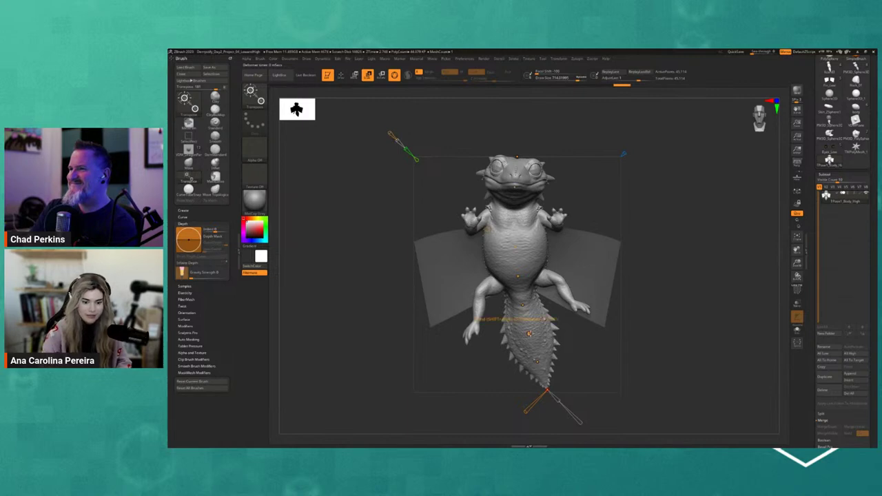
drag(529, 333, 536, 344)
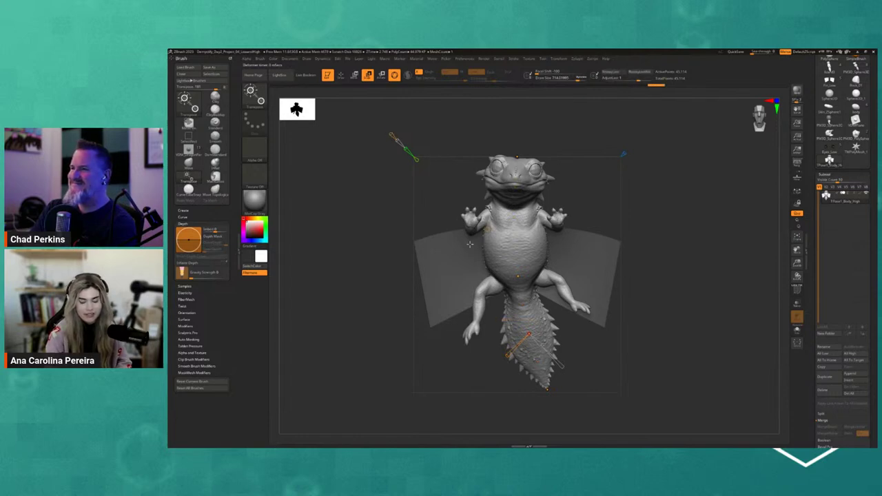
drag(548, 387, 556, 390)
key(ctrl+z)
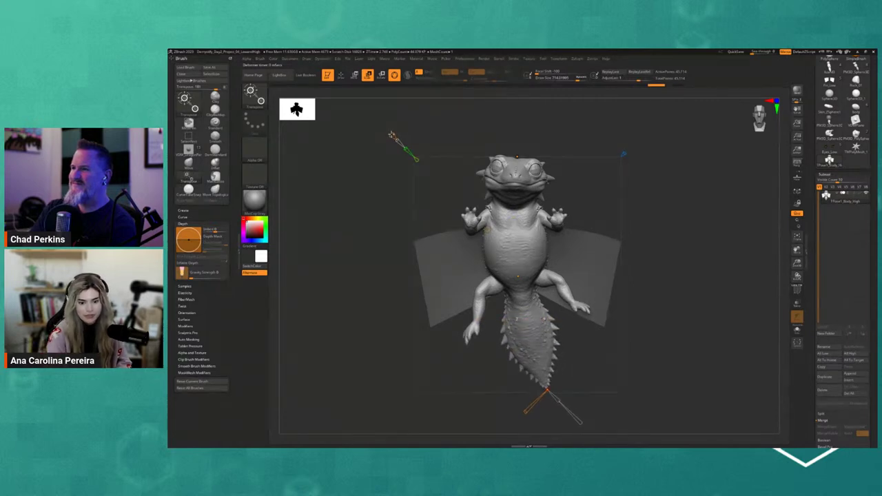
drag(547, 391, 582, 384)
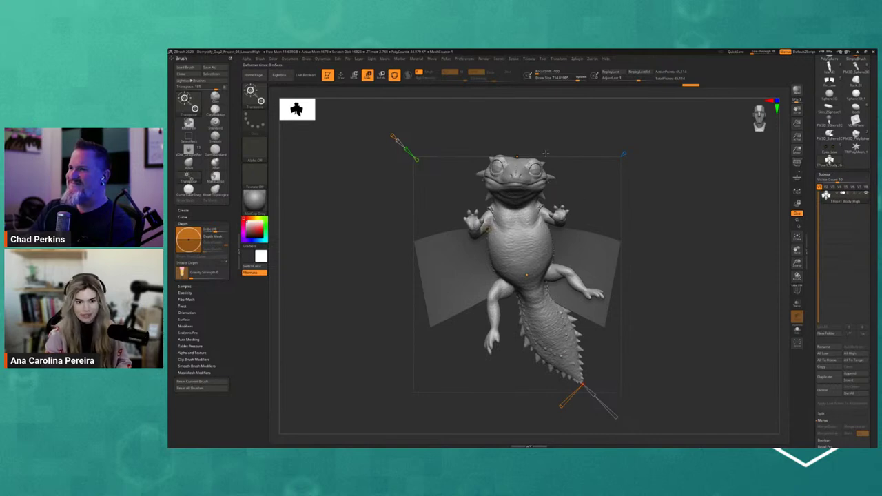
drag(518, 155, 511, 157)
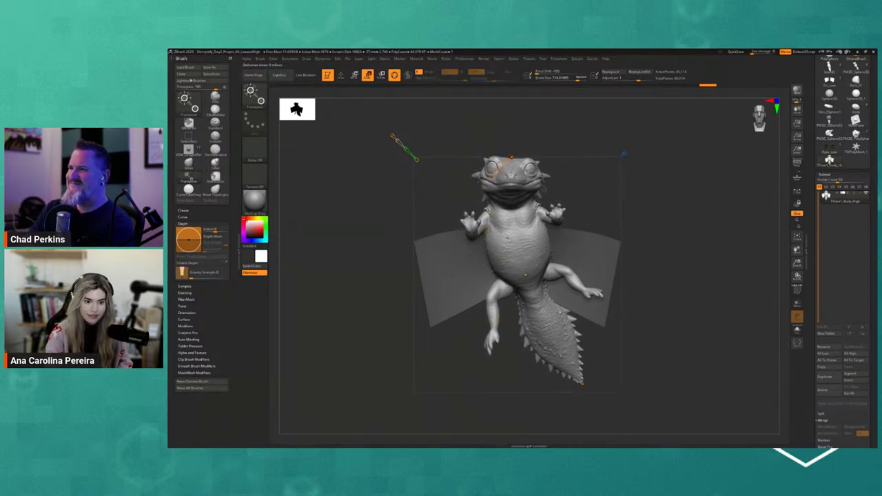
click(487, 229)
click(541, 228)
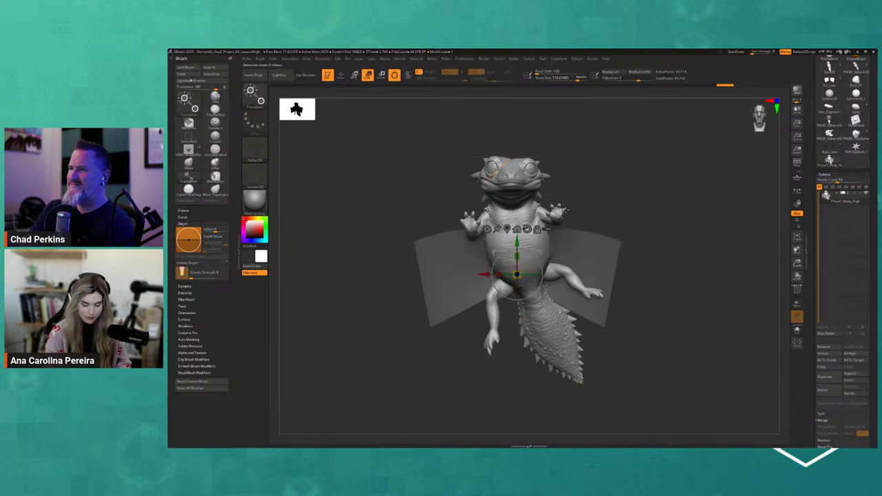
Step: Reposition the dragon's head and upper body using the Move brush with a draw size of 1000
key(v)
key(s)
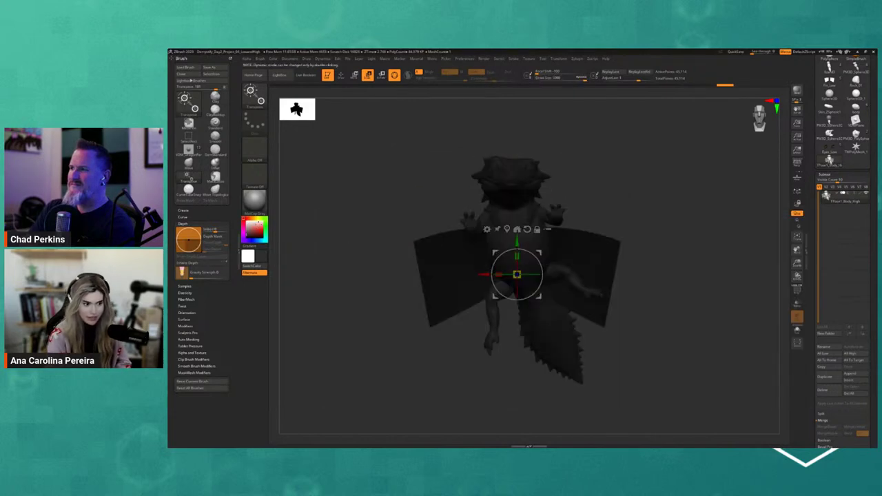
click(245, 220)
key(b)
key(m)
key(v)
key(space)
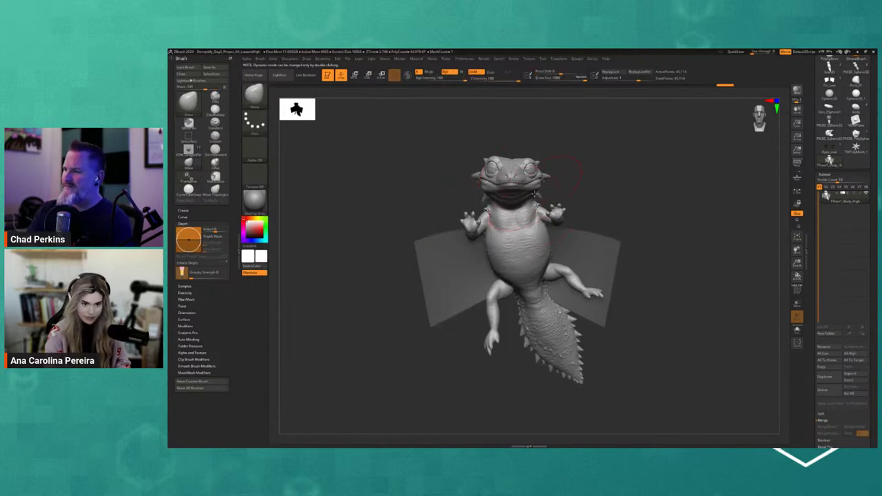
drag(559, 173, 532, 178)
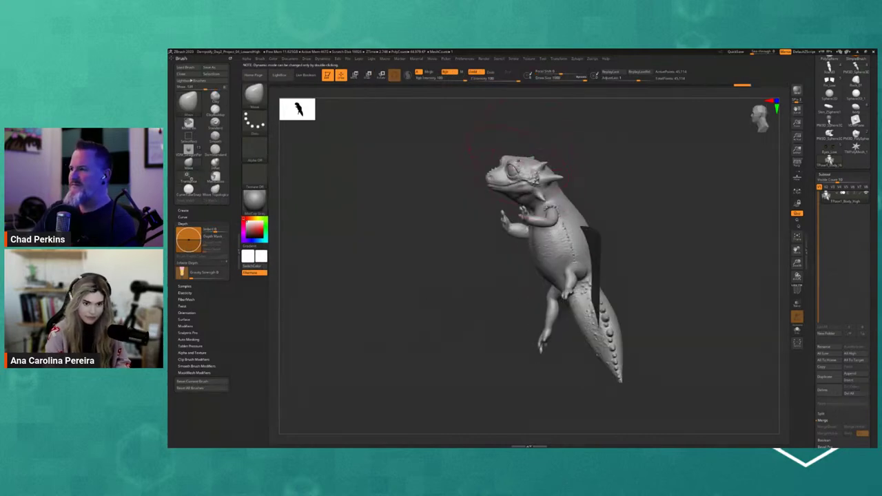
drag(532, 143, 607, 227)
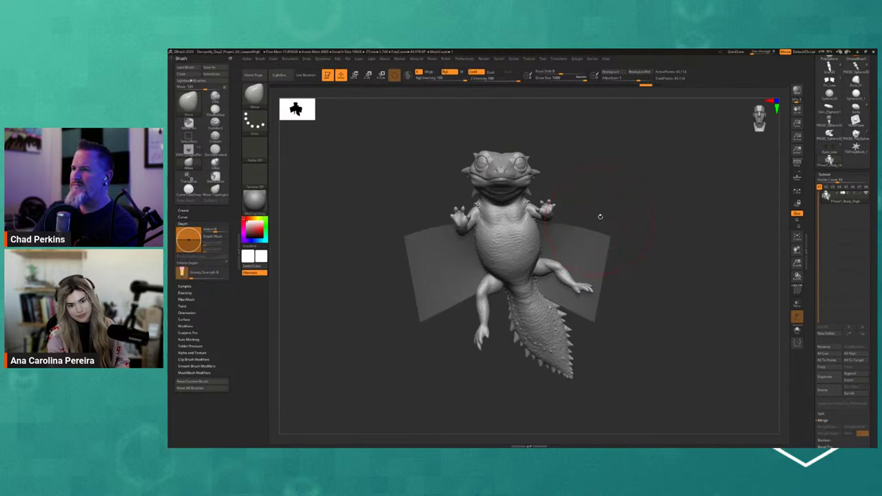
Step: Hide the fins and mask everything except the lower part of the outstretched hind leg
drag(605, 197, 544, 259)
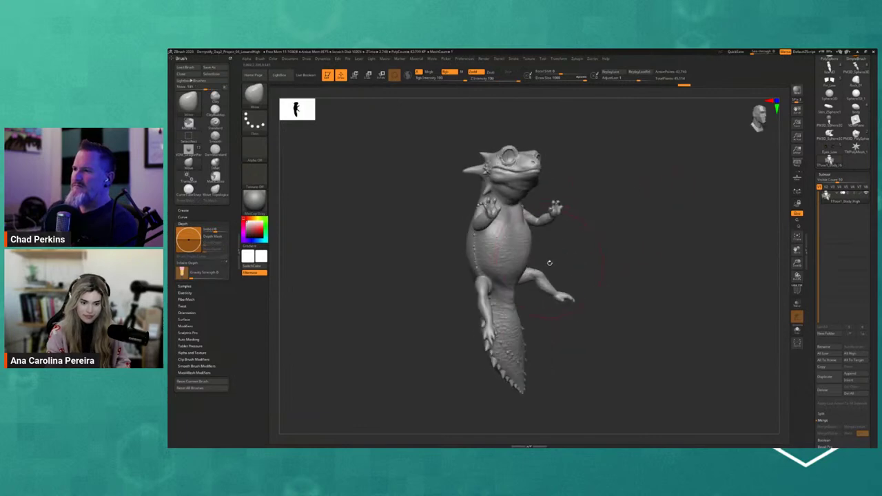
mouse_move(556, 327)
ctrl+mouse_down()
mouse_move(599, 292)
mouse_move(554, 239)
ctrl+mouse_up()
ctrl+click(572, 275)
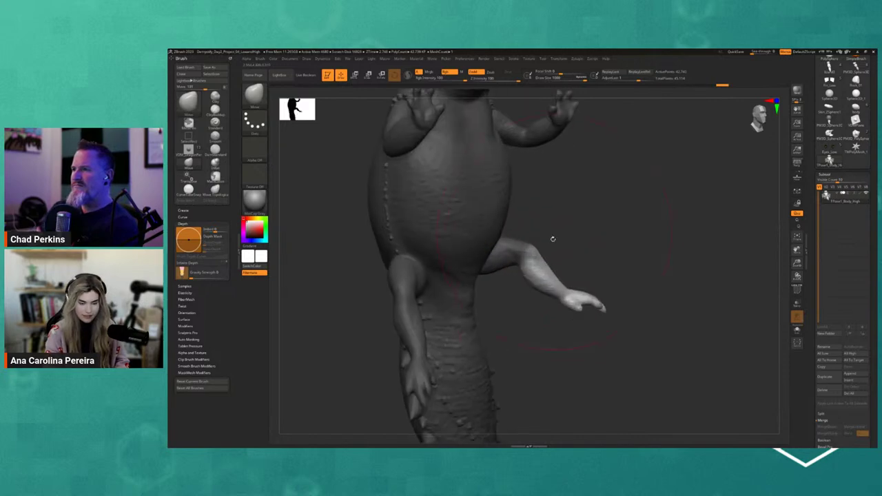
Step: Set the Gizmo at the knee and rotate the unmasked lower hind leg downward, checking the bend from several sides
key(w)
key(space)
click(535, 253)
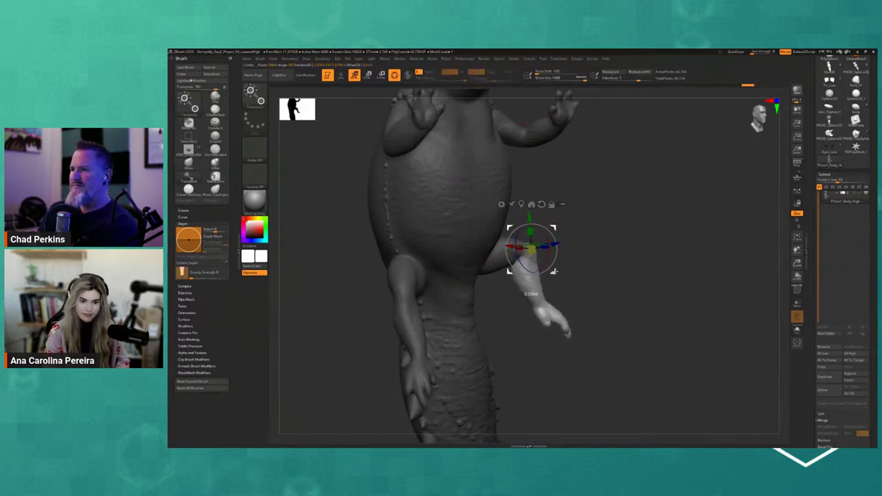
drag(620, 289, 431, 290)
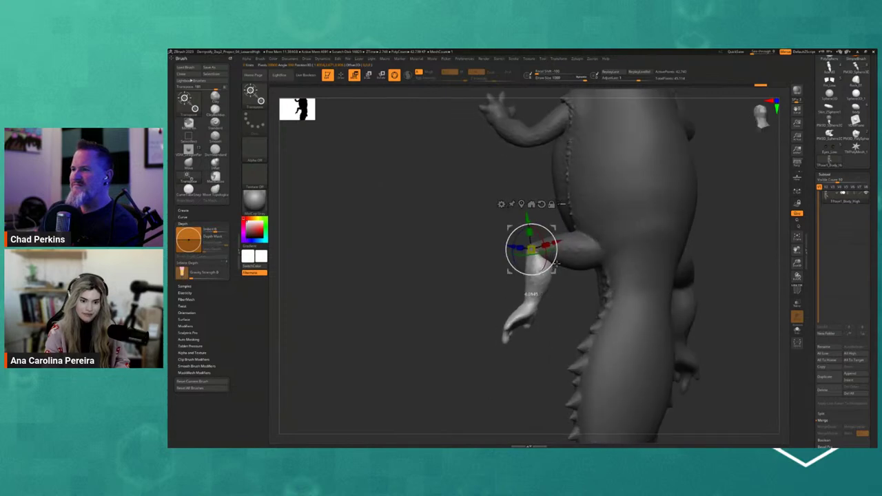
mouse_move(556, 263)
mouse_down()
mouse_move(592, 315)
mouse_move(587, 321)
mouse_move(590, 272)
mouse_move(568, 286)
mouse_move(554, 269)
mouse_move(529, 304)
mouse_up()
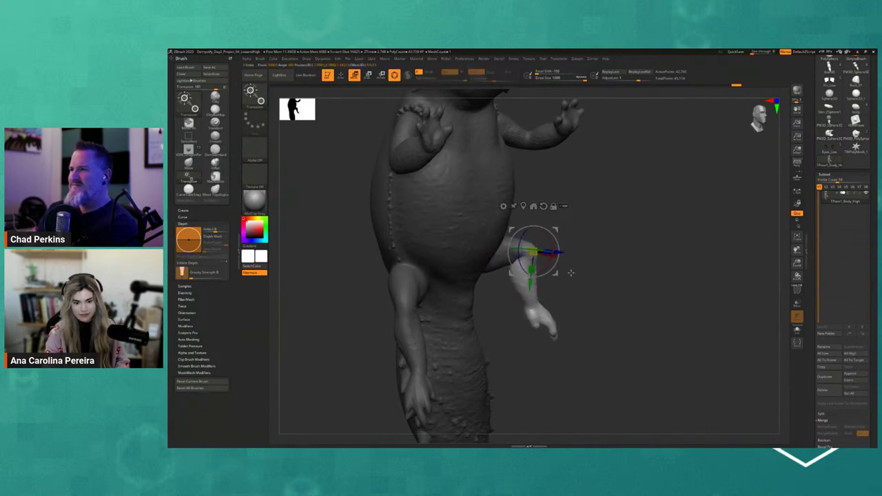
mouse_move(571, 273)
mouse_down()
mouse_move(555, 280)
mouse_move(577, 291)
mouse_up()
Step: Clear the mask and touch up the inside of the bent knee with a smaller sculpting brush
key(b)
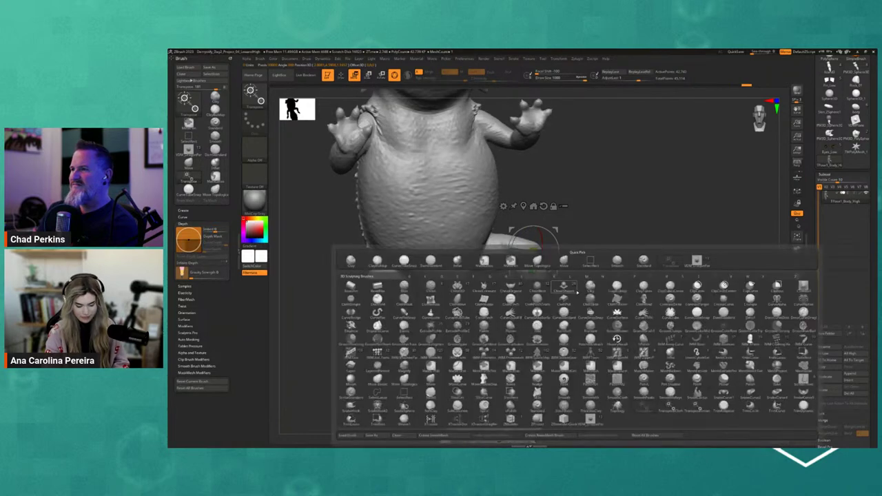
click(564, 261)
key(space)
drag(506, 267, 515, 266)
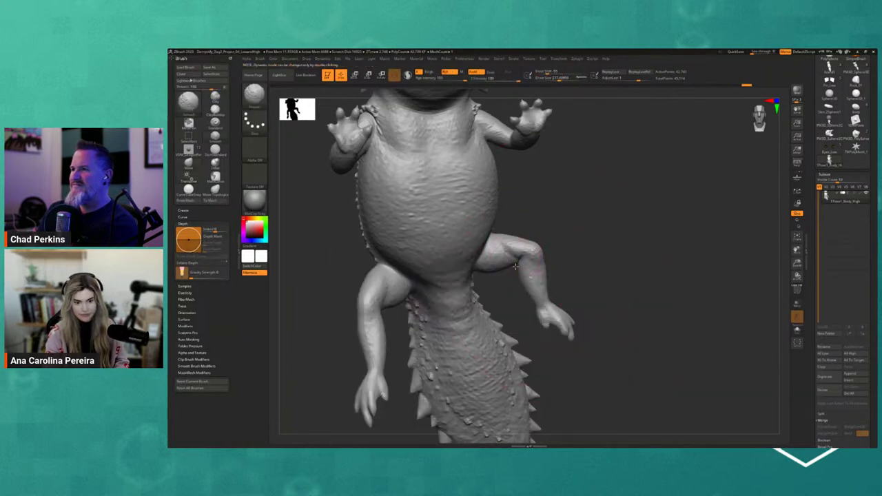
Step: Mask everything except the front arm on the same side as the bent leg, ready for the Gizmo
key(f)
mouse_move(565, 218)
mouse_down()
mouse_move(573, 222)
mouse_move(558, 227)
mouse_move(537, 203)
mouse_move(547, 187)
mouse_move(525, 185)
mouse_move(573, 149)
mouse_move(522, 190)
mouse_up()
key(ctrl)
key(space)
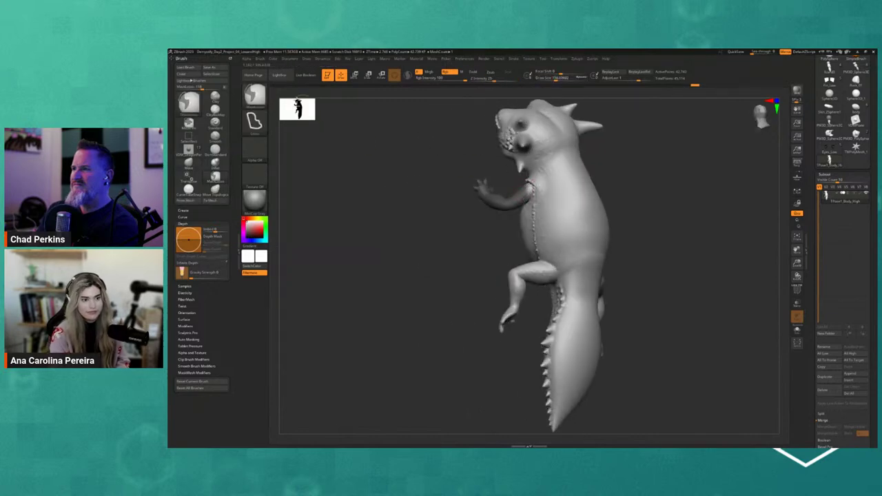
key(b)
click(315, 101)
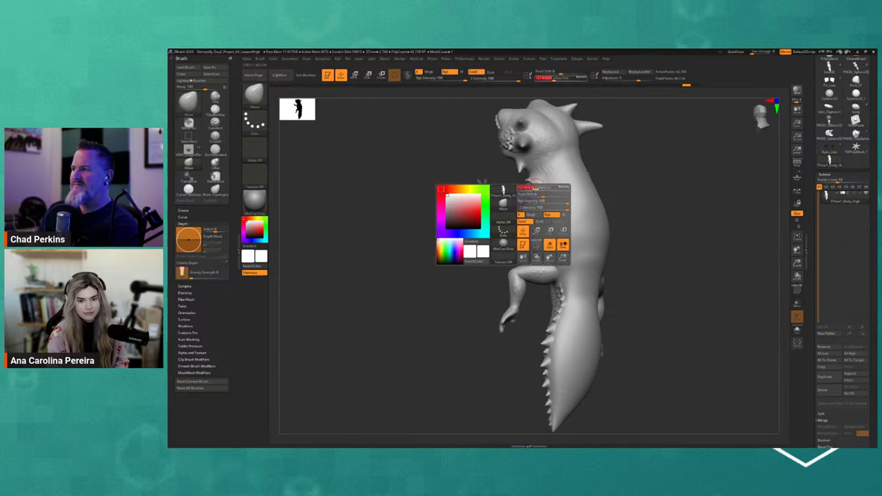
mouse_move(511, 193)
mouse_down()
mouse_move(503, 144)
mouse_move(557, 170)
mouse_move(527, 187)
mouse_move(501, 238)
mouse_move(550, 200)
mouse_up()
key(w)
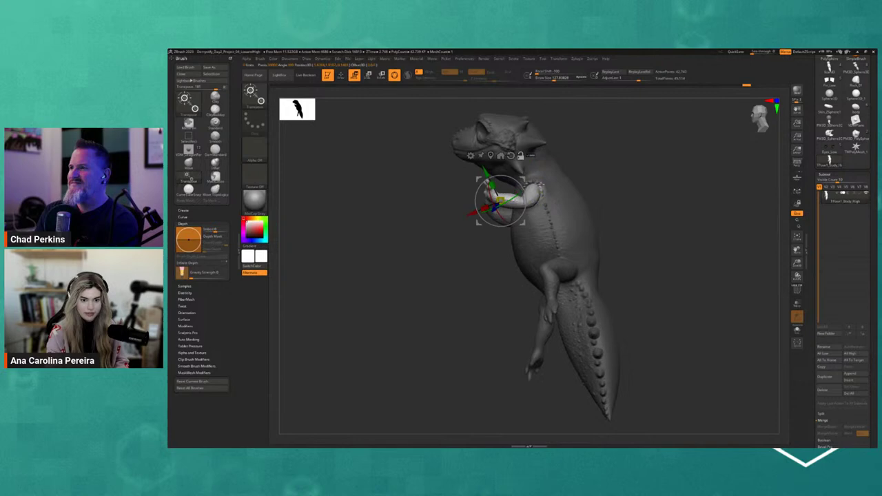
Step: Place the Gizmo pivot at the shoulder and rotate the unmasked front arm into a new pose
alt+click(540, 189)
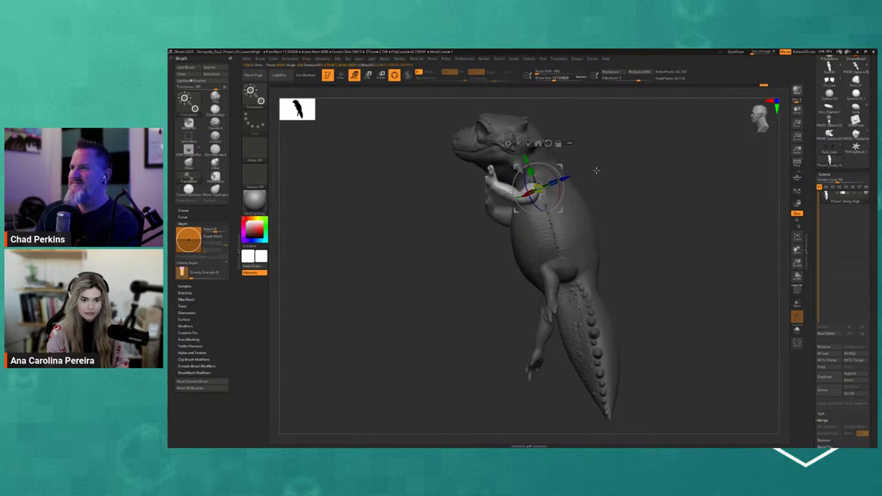
shift+drag(597, 170, 561, 195)
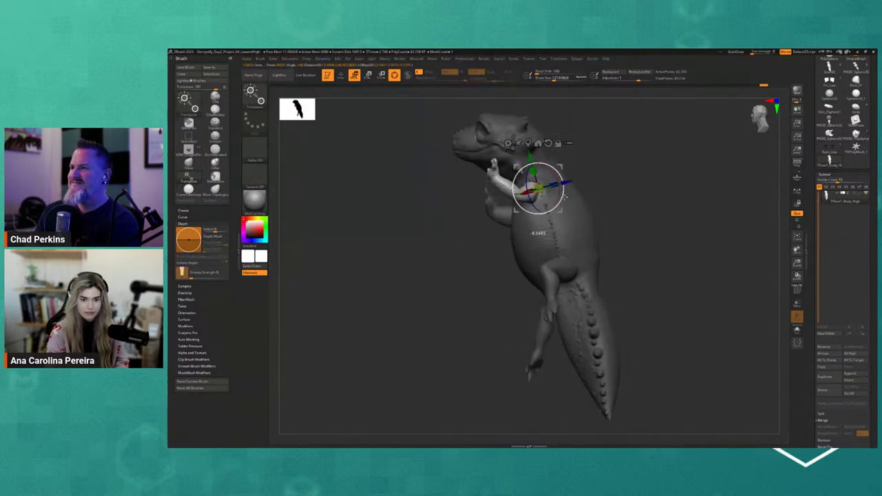
alt+click(573, 217)
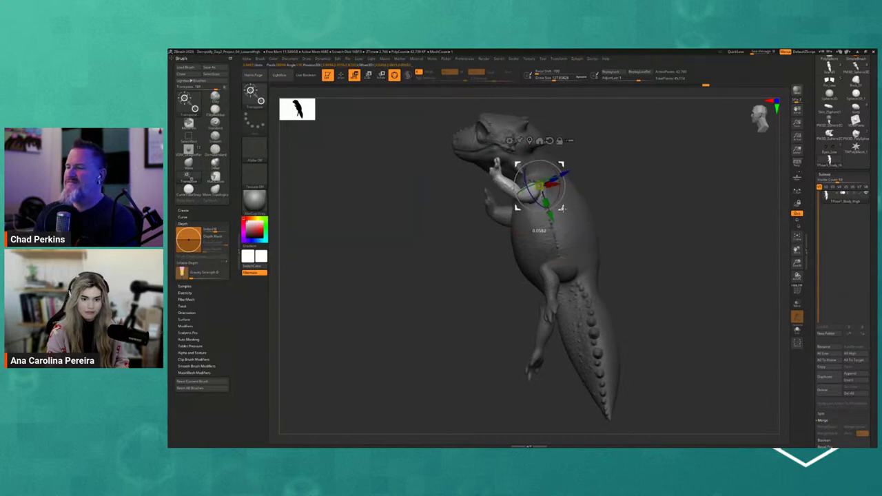
mouse_move(583, 196)
mouse_down()
mouse_move(632, 184)
mouse_move(511, 261)
mouse_up()
Step: Refine the mask around the shoulder of the unmasked front arm
key(q)
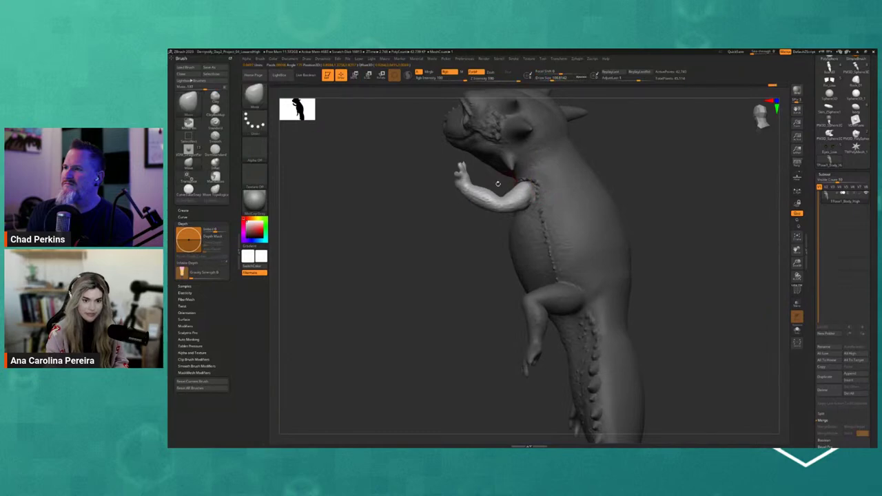
drag(498, 183, 513, 185)
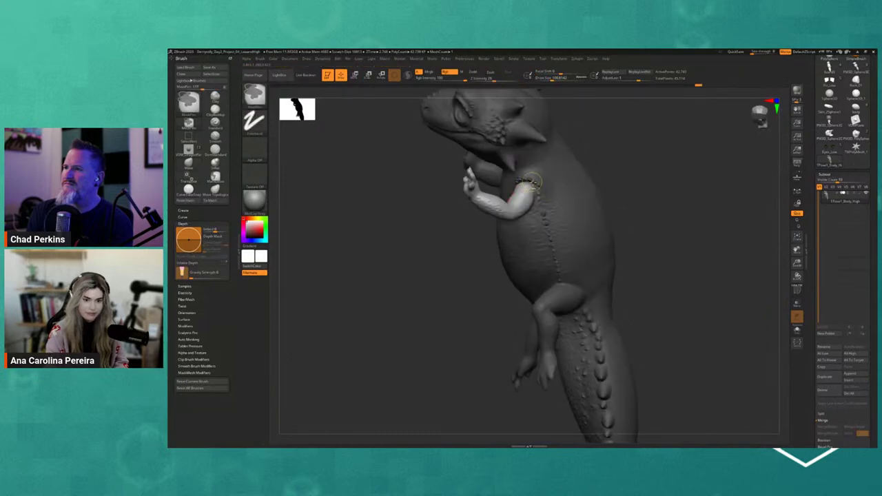
drag(613, 173, 561, 198)
Step: Shift the unmasked front arm at the shoulder with the Gizmo and clear the mask
key(w)
mouse_move(562, 198)
right_down()
mouse_move(601, 209)
mouse_move(566, 204)
right_up()
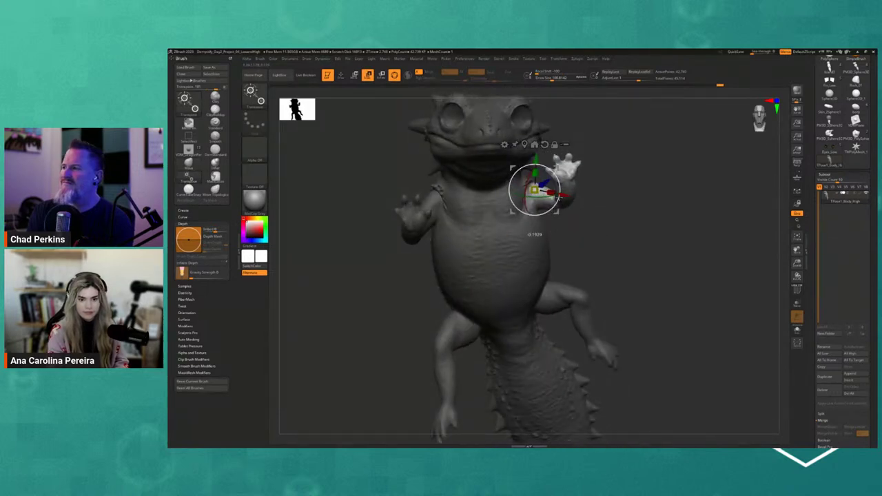
drag(558, 197, 560, 196)
ctrl+right_drag(595, 199, 593, 185)
ctrl+drag(593, 186, 615, 235)
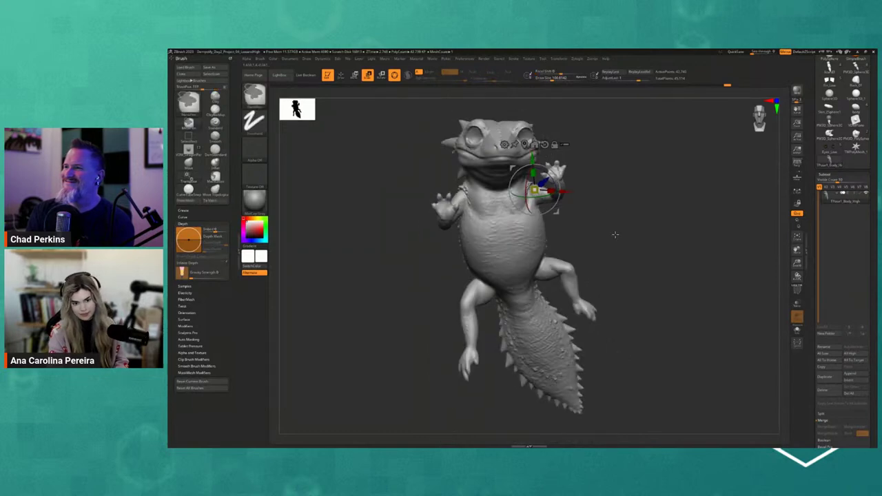
Step: Set the masking brush to MaskLasso and mask the whole body except the tail
mouse_move(611, 244)
alt+right_down()
mouse_move(608, 211)
mouse_move(575, 273)
alt+right_up()
key(b)
key(m)
key(v)
key(ctrl)
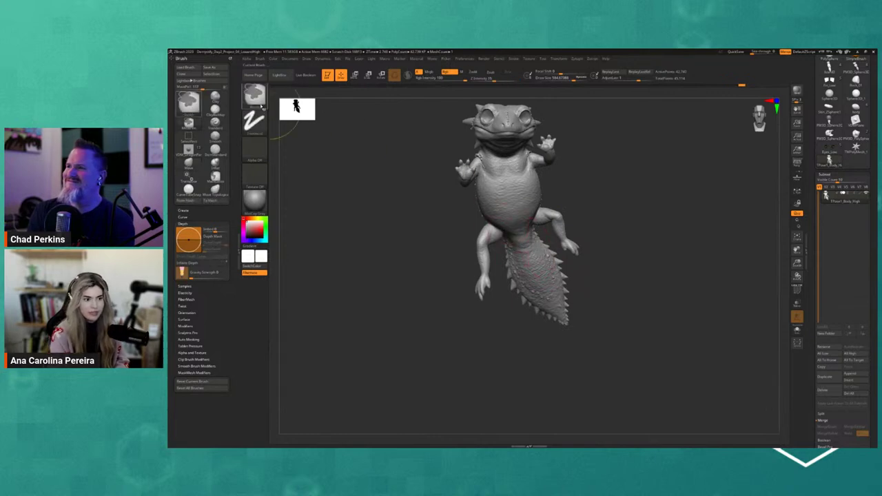
ctrl+click(254, 97)
ctrl+click(307, 121)
right_drag(551, 240, 541, 232)
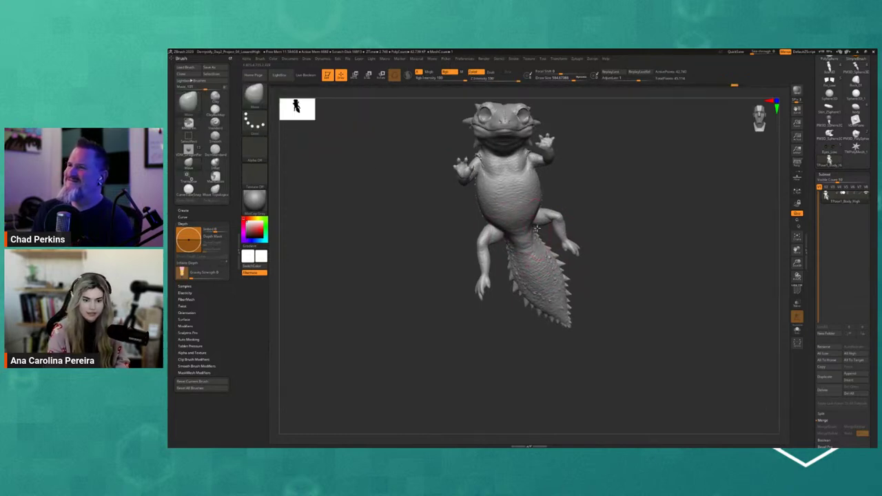
key(ctrl)
mouse_move(500, 264)
ctrl+mouse_down()
mouse_move(567, 338)
mouse_move(589, 283)
mouse_move(573, 264)
ctrl+mouse_up()
ctrl+click(595, 235)
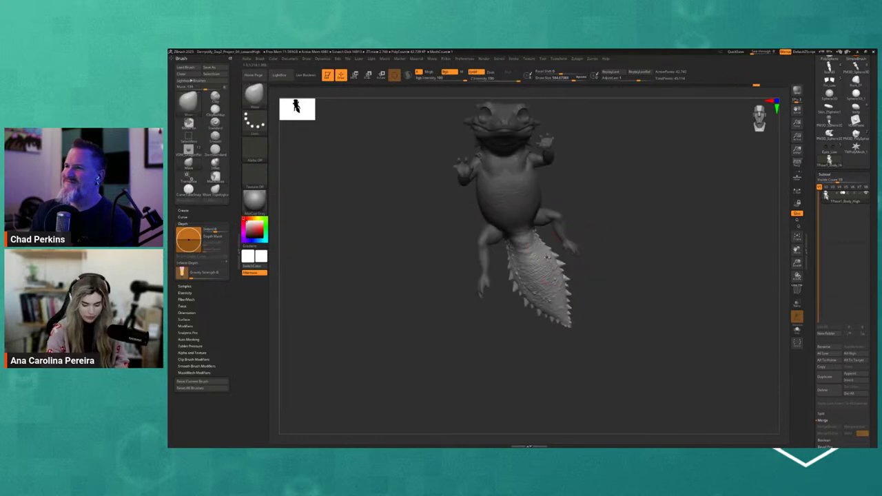
Step: Try to reshape the curve of the unmasked tail with the Move brush
key(b)
key(m)
key(v)
key(space)
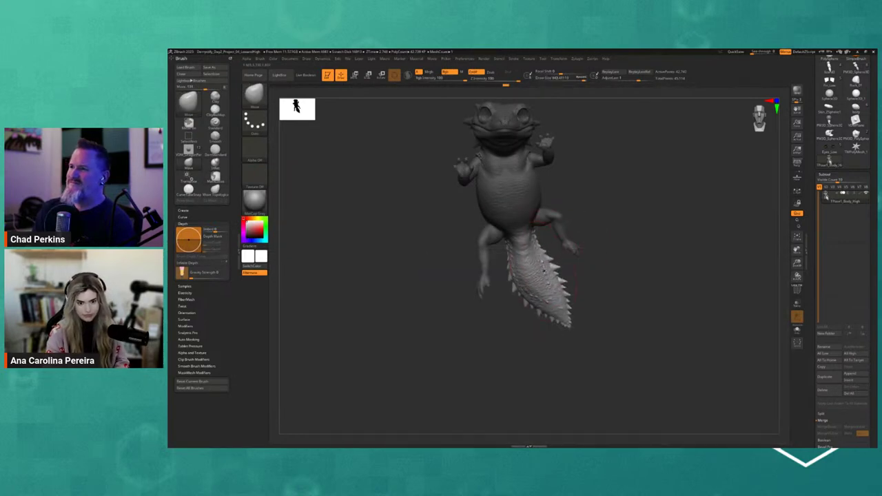
key(ctrl+z)
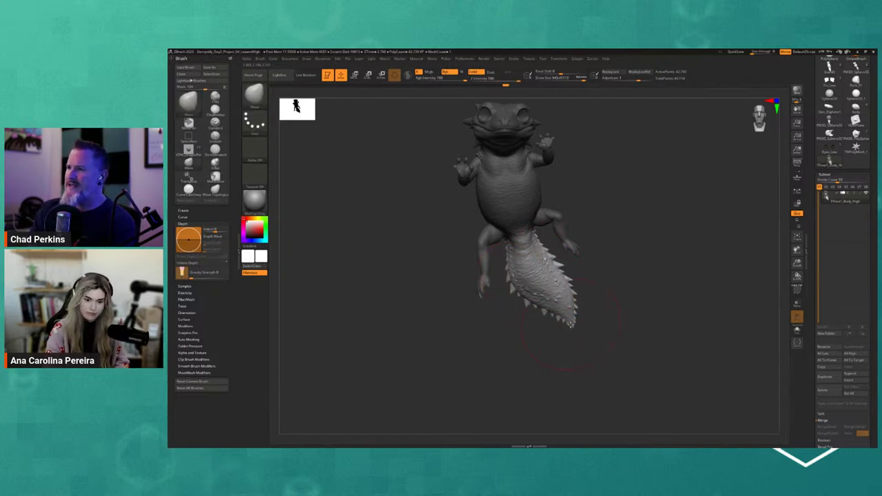
drag(591, 292, 587, 311)
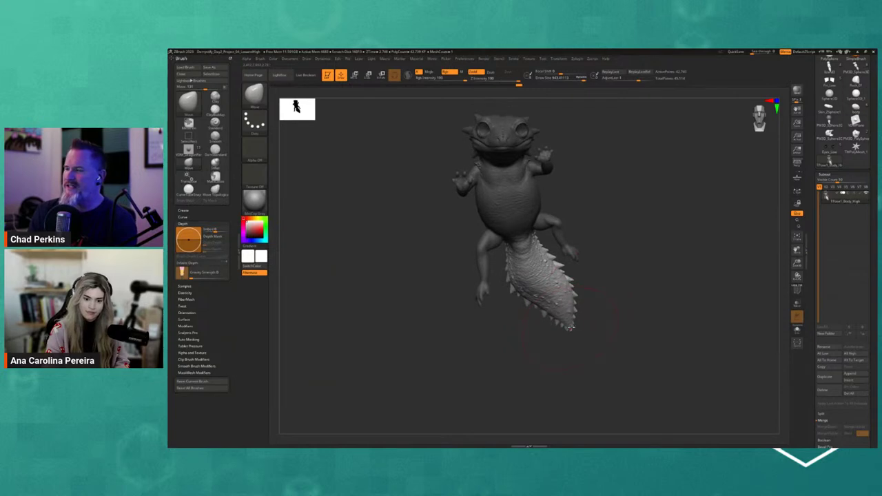
Step: Undo the recent Move brush edits on the tail
key(ctrl+z)
key(ctrl+z)
key(ctrl+z)
key(ctrl+z)
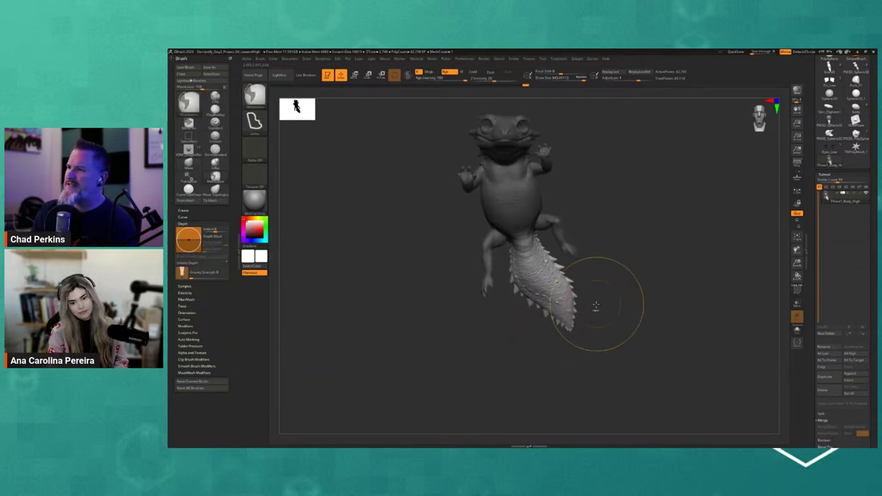
key(ctrl+z)
key(ctrl+z)
key(ctrl+z)
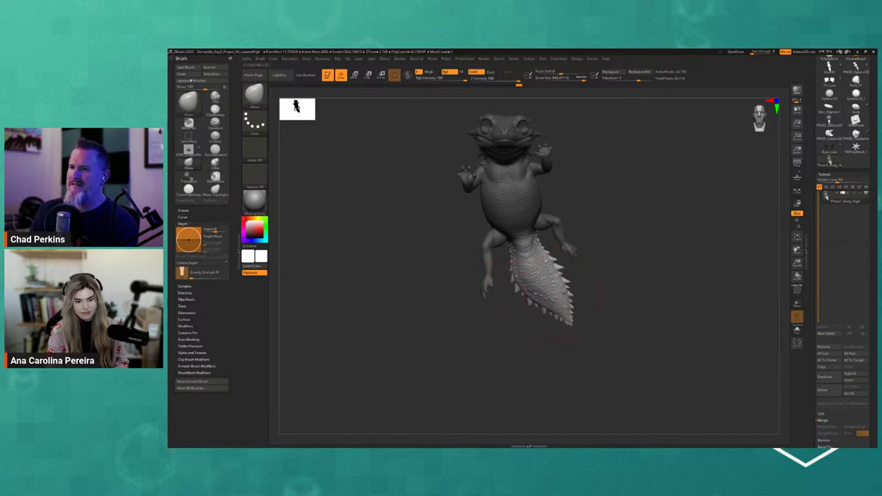
Step: Set the Move brush's draw size to 1000, reshape the unmasked tail, and clear the mask with the side planes shown again
right_drag(562, 296, 517, 314)
key(space)
drag(569, 279, 579, 278)
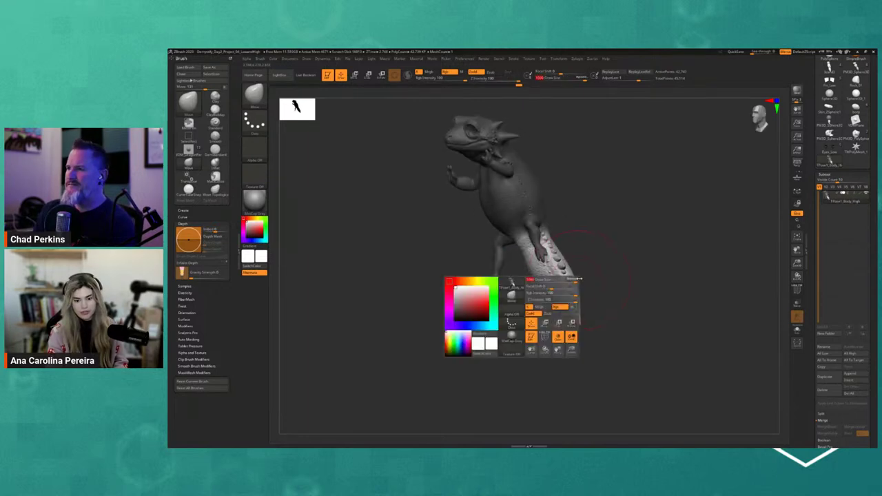
mouse_move(583, 281)
right_down()
mouse_move(603, 278)
mouse_move(602, 269)
right_up()
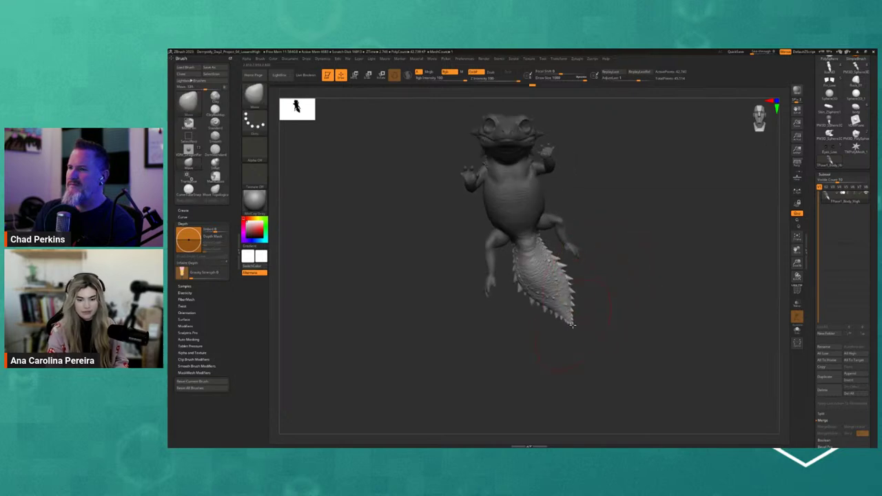
right_drag(579, 315, 579, 241)
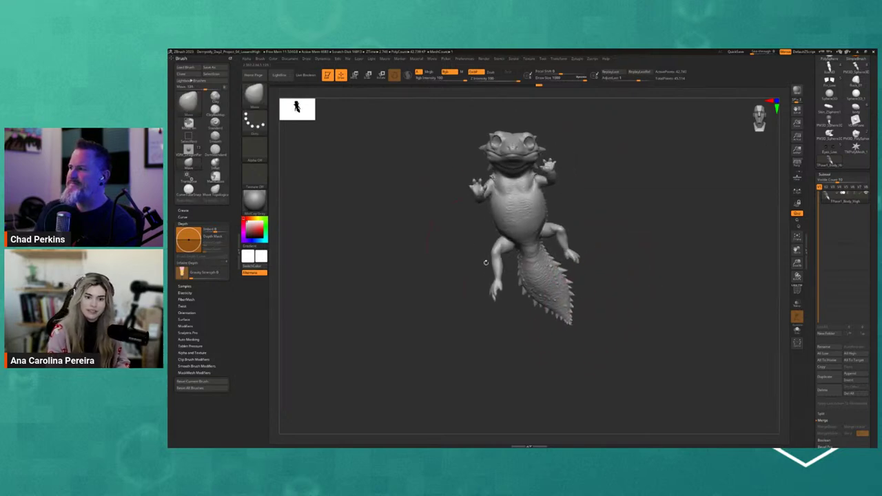
right_drag(486, 262, 639, 253)
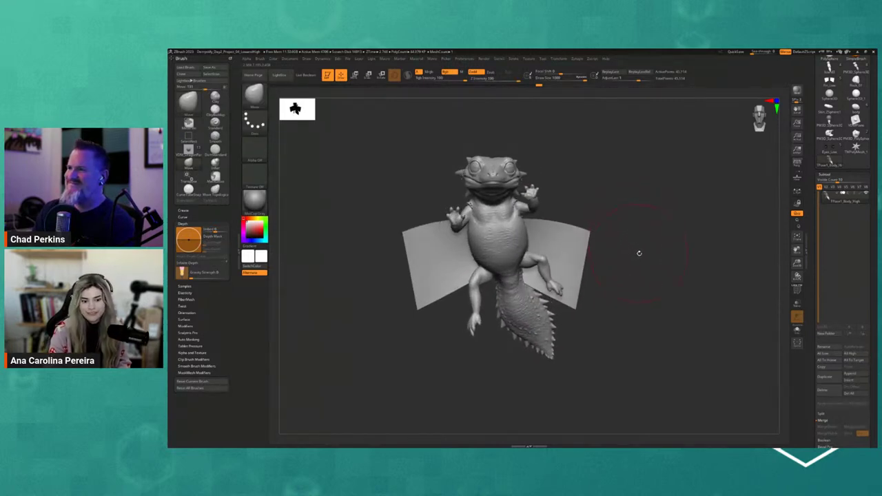
Step: Isolate the body by hiding the flat side planes and reduce the Move brush's draw size
ctrl+shift+click(515, 237)
mouse_move(490, 309)
right_down()
mouse_move(483, 303)
mouse_move(521, 299)
mouse_move(496, 303)
mouse_move(479, 289)
mouse_move(423, 316)
right_up()
key(space)
drag(476, 280, 459, 280)
mouse_move(476, 310)
right_down()
mouse_move(489, 277)
mouse_move(502, 276)
mouse_move(490, 275)
right_up()
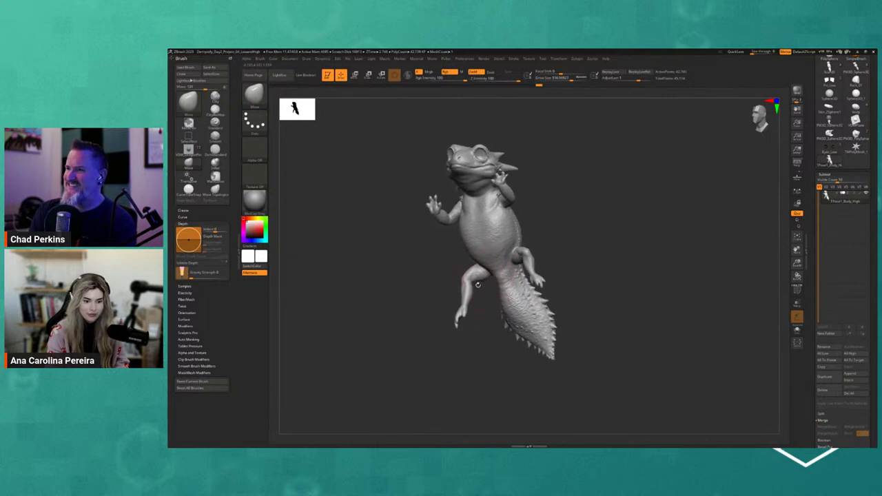
Step: Mask the body except the lower hind leg and try to adjust that leg from the knee with the Gizmo
mouse_move(473, 279)
ctrl+mouse_down()
mouse_move(458, 278)
mouse_move(478, 349)
mouse_move(493, 312)
ctrl+mouse_up()
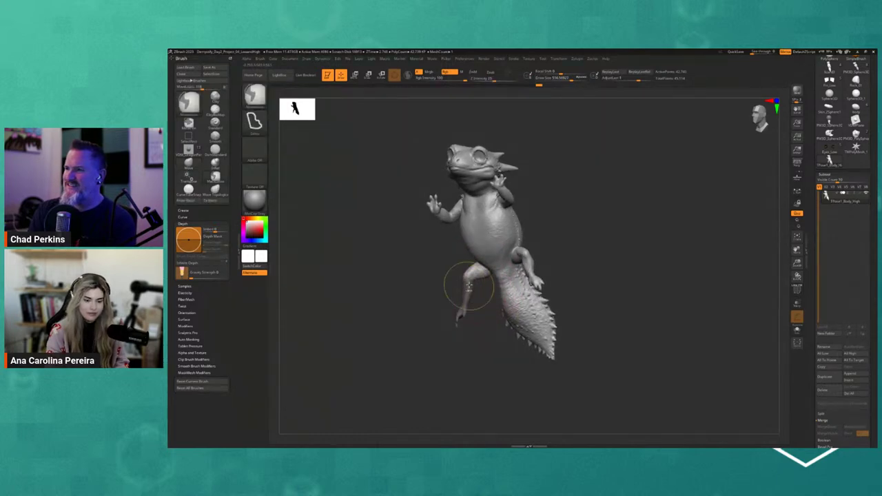
ctrl+click(484, 288)
key(r)
alt+click(464, 278)
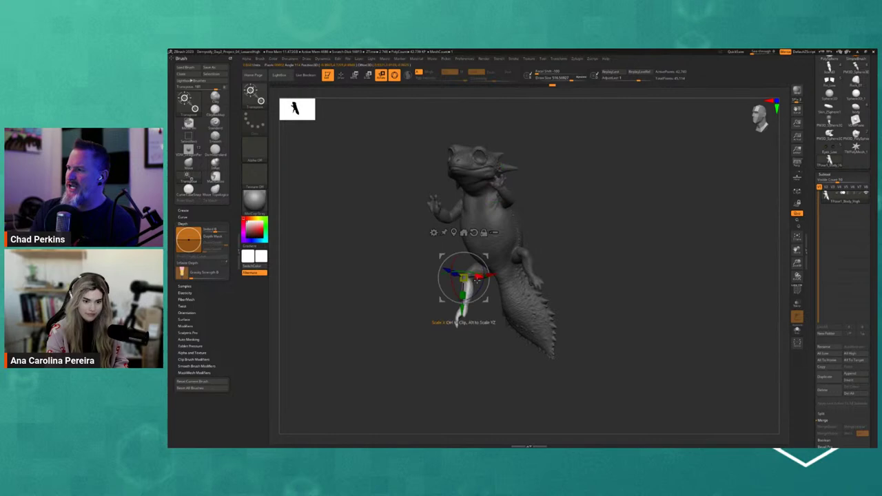
mouse_move(483, 315)
right_down()
mouse_move(526, 311)
mouse_move(518, 306)
mouse_move(497, 355)
mouse_move(480, 354)
mouse_move(488, 370)
mouse_move(489, 303)
right_up()
alt+click(512, 273)
key(ctrl+z)
key(ctrl+z)
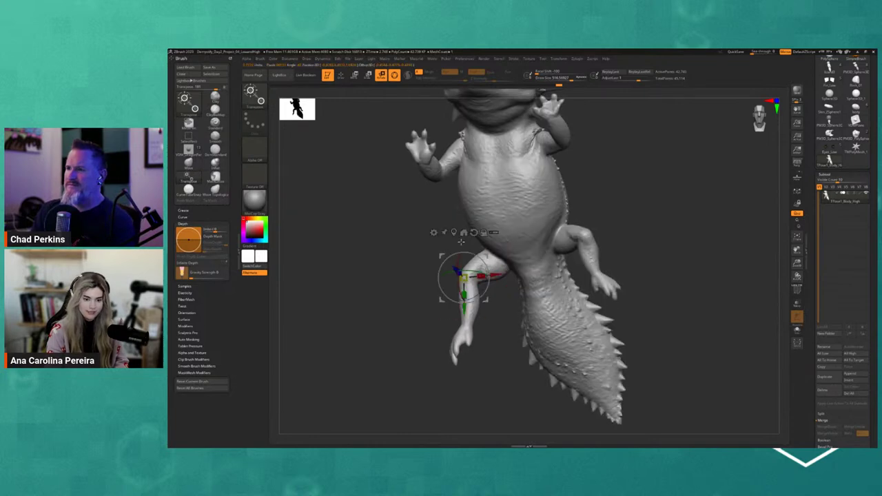
Step: Mask the whole hind leg, invert the mask so only the leg is editable, and reposition the Gizmo
mouse_move(501, 258)
ctrl+mouse_down()
mouse_move(508, 311)
mouse_move(426, 323)
mouse_move(494, 287)
mouse_move(508, 221)
ctrl+mouse_up()
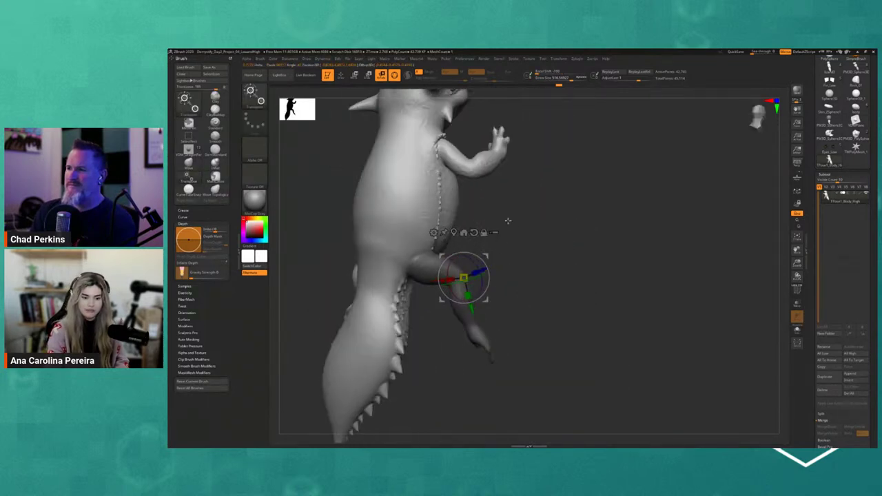
ctrl+click(508, 220)
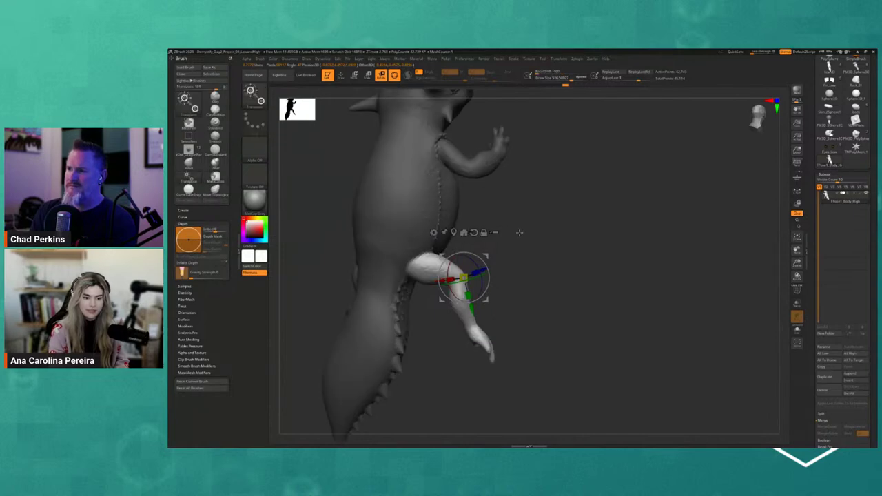
mouse_move(474, 252)
ctrl+mouse_down()
mouse_move(437, 248)
mouse_move(421, 215)
ctrl+mouse_up()
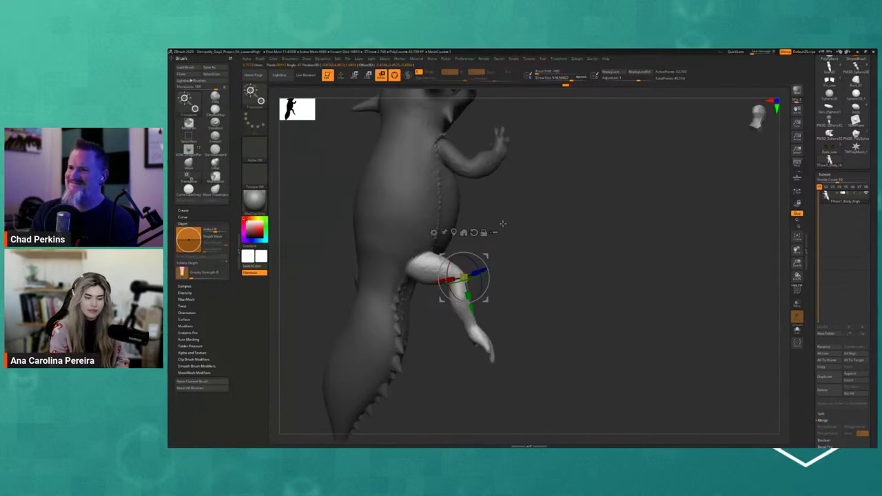
mouse_move(502, 223)
mouse_down()
mouse_move(463, 227)
mouse_move(493, 227)
mouse_up()
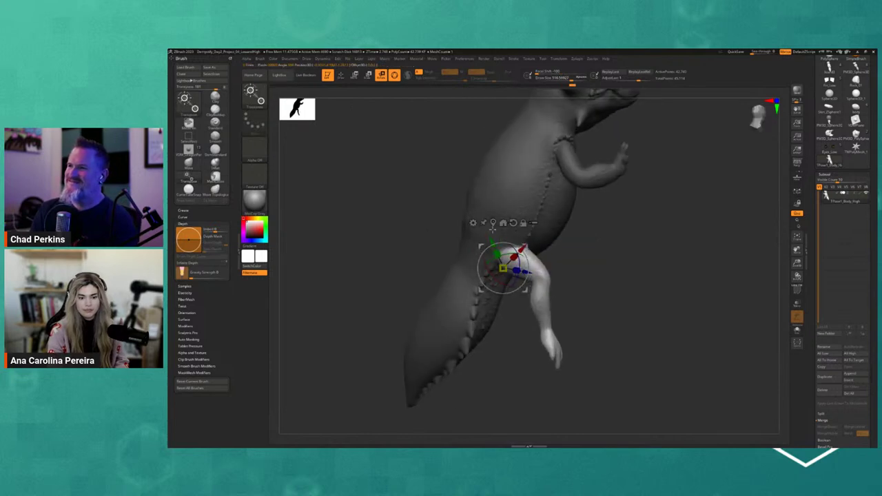
alt+click(553, 211)
Step: Adjust the unmasked hind leg with the Move brush and place the Gizmo at its hip joint
key(b)
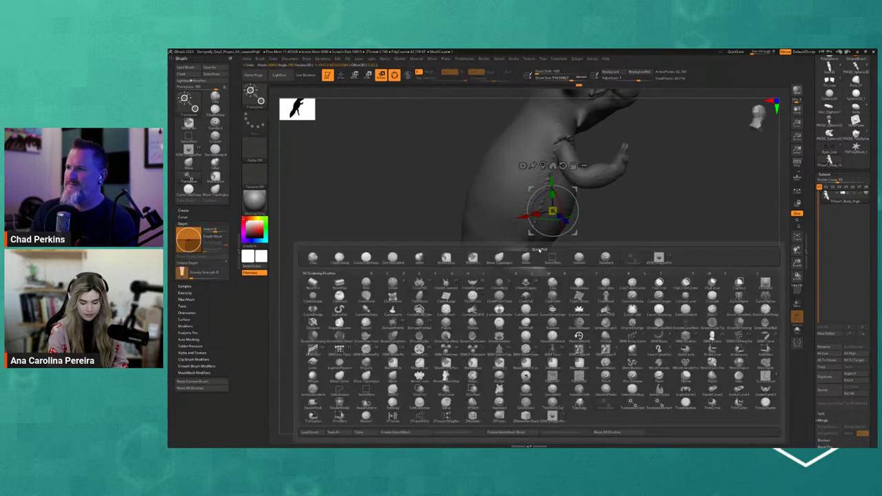
key(m)
key(v)
mouse_move(567, 241)
mouse_down()
mouse_move(571, 235)
mouse_move(534, 263)
mouse_up()
key(w)
alt+click(498, 254)
drag(621, 275, 526, 263)
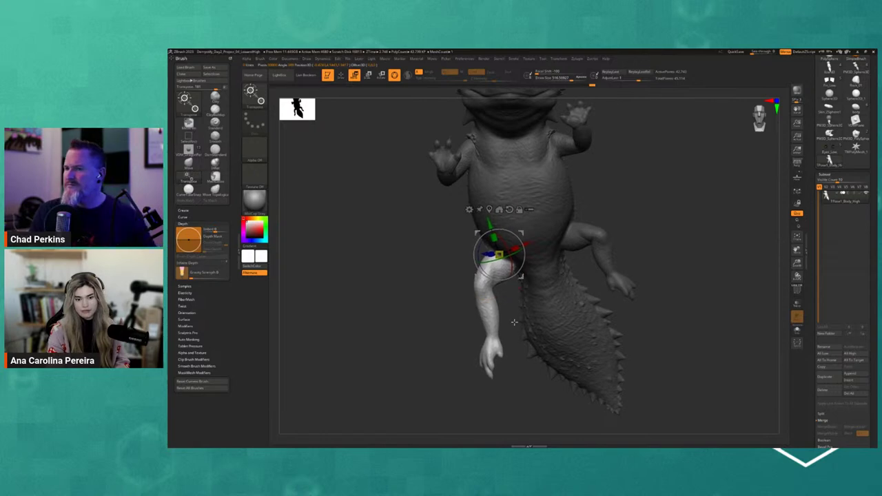
Step: Try to rotate the unmasked hind leg about the hip with the Gizmo, and undo the rotation
key(q)
mouse_move(621, 265)
mouse_down()
mouse_move(669, 248)
mouse_move(635, 211)
mouse_move(621, 214)
mouse_up()
key(e)
drag(504, 257, 513, 255)
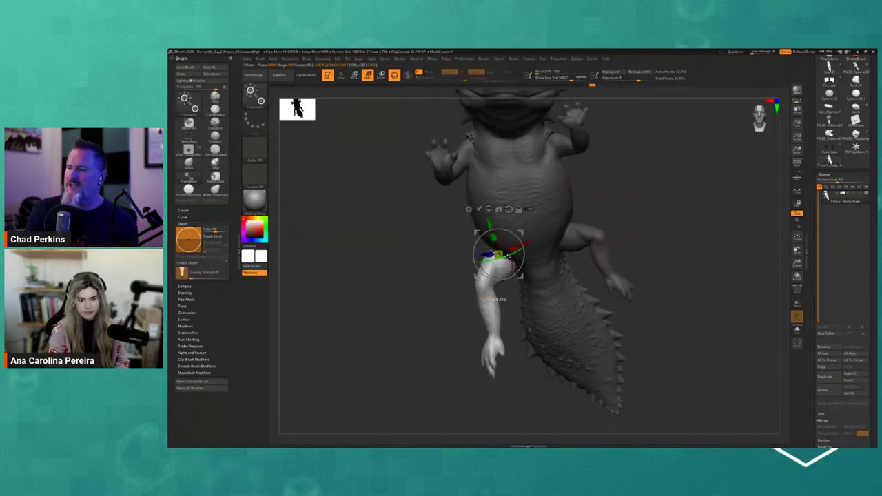
key(ctrl+z)
Step: Reposition the Gizmo at the hip and rotate the unmasked hind leg, working from side and front views
drag(457, 296, 518, 292)
alt+click(536, 275)
right_drag(536, 275, 524, 304)
alt+click(506, 253)
right_drag(531, 265, 560, 230)
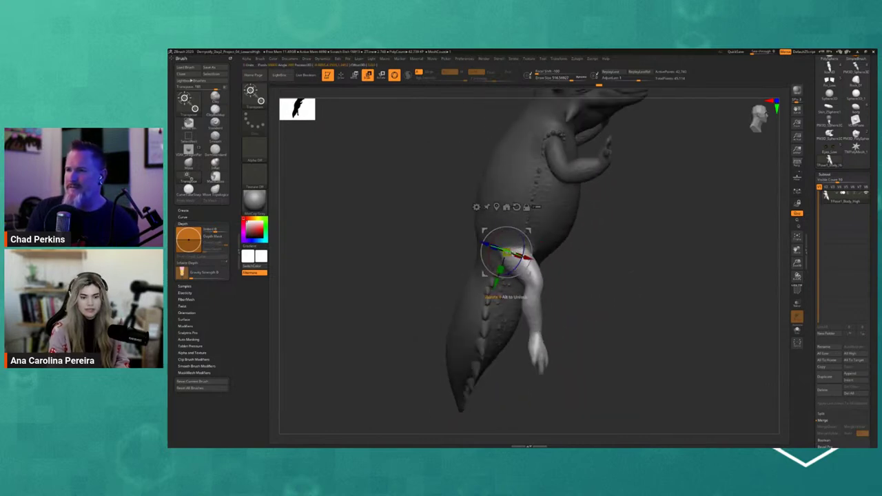
right_drag(624, 273, 542, 277)
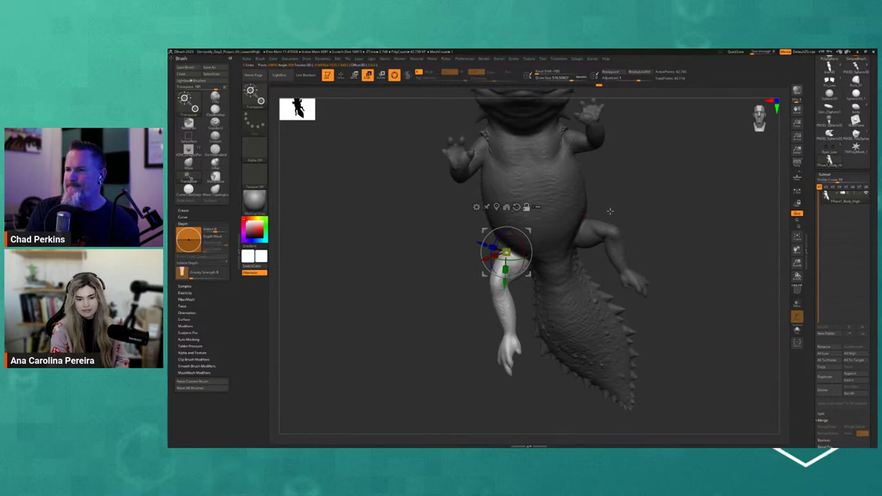
drag(610, 211, 584, 217)
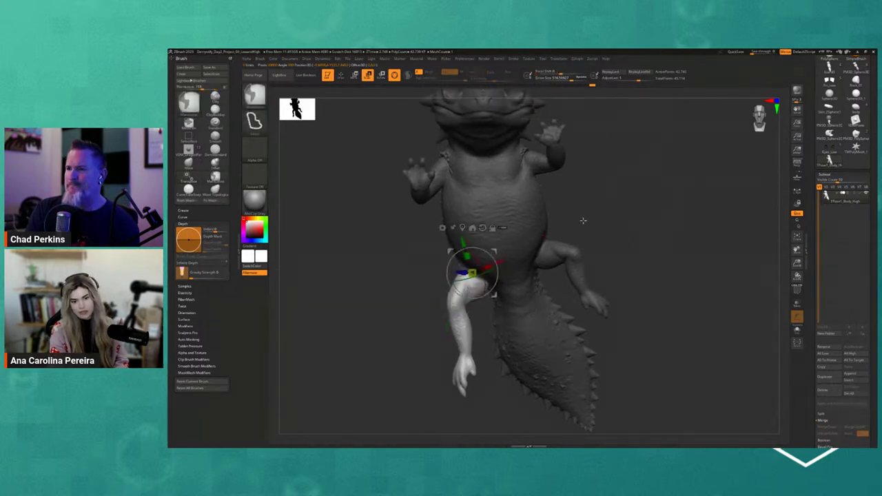
Step: Step back through the hind leg edits to compare poses, and restore the latest state from the undo history
key(ctrl+z)
key(ctrl+z)
key(ctrl+z)
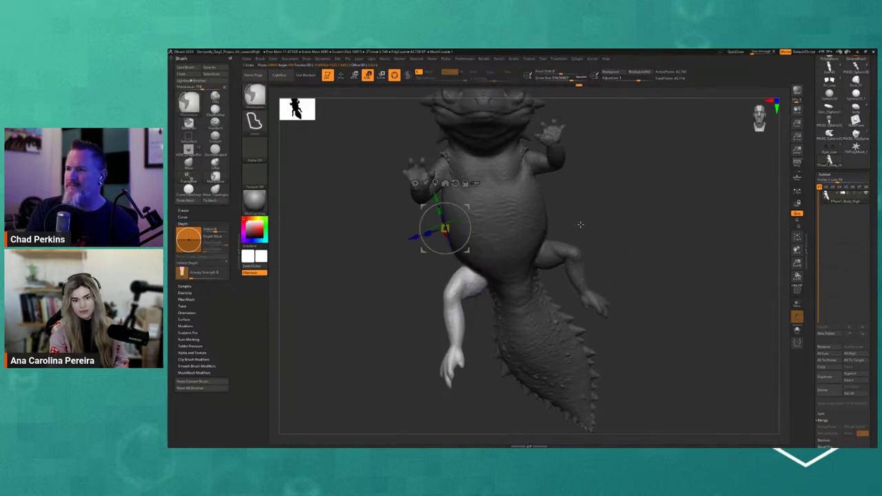
key(ctrl+z)
key(ctrl+z)
key(ctrl+z)
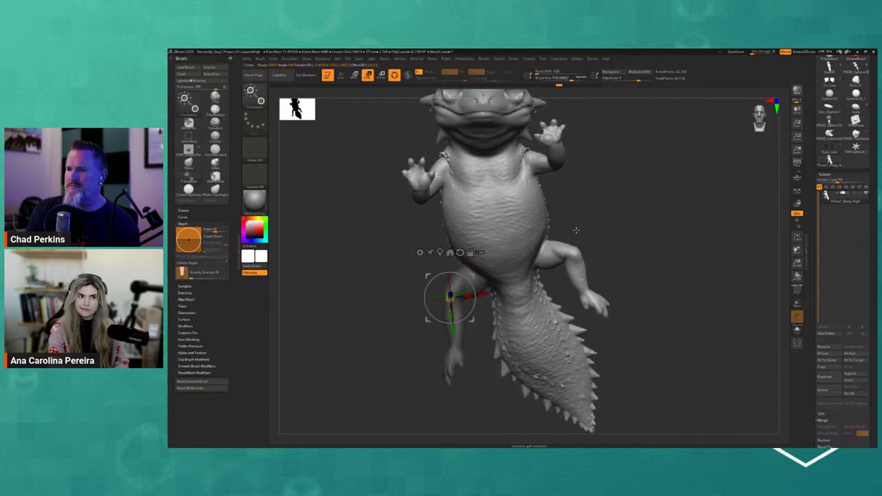
click(600, 86)
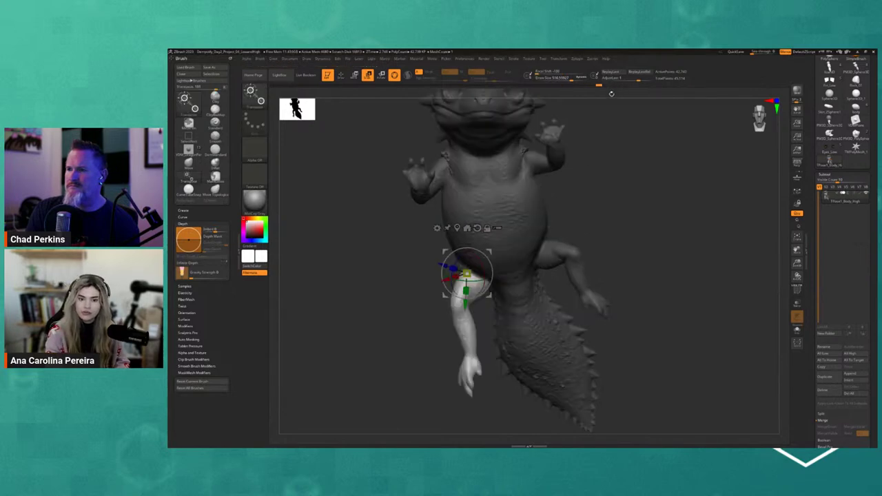
Step: Clear the leg mask, unhide the flat side planes, and mask the body
mouse_move(611, 140)
mouse_down()
mouse_move(605, 124)
mouse_move(609, 182)
mouse_move(617, 175)
mouse_move(614, 228)
mouse_up()
ctrl+shift+click(678, 235)
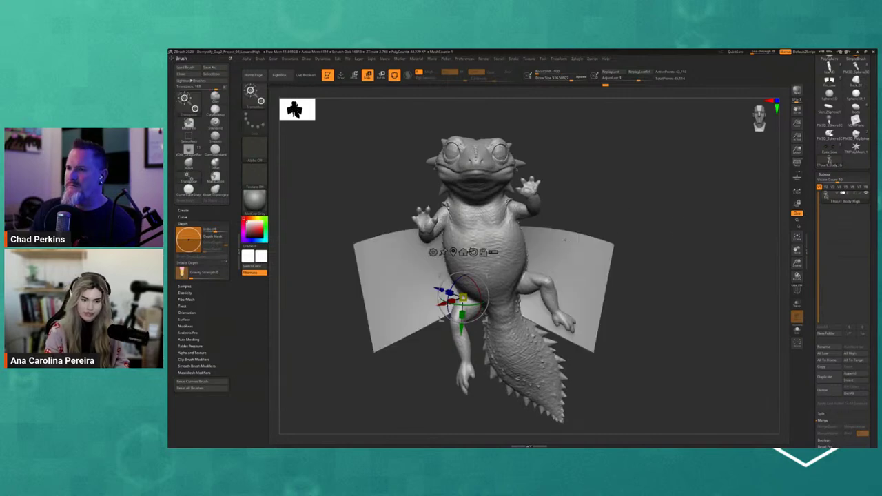
key(ctrl+shift+z)
Step: Rotate the unmasked side planes with the Gizmo to follow the posed body, and clear the mask
drag(451, 268, 457, 295)
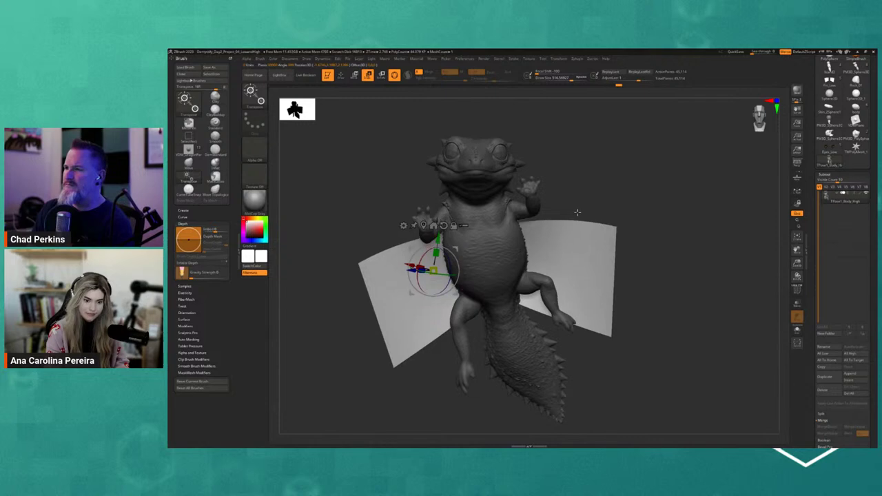
shift+drag(577, 213, 549, 214)
shift+drag(486, 271, 517, 270)
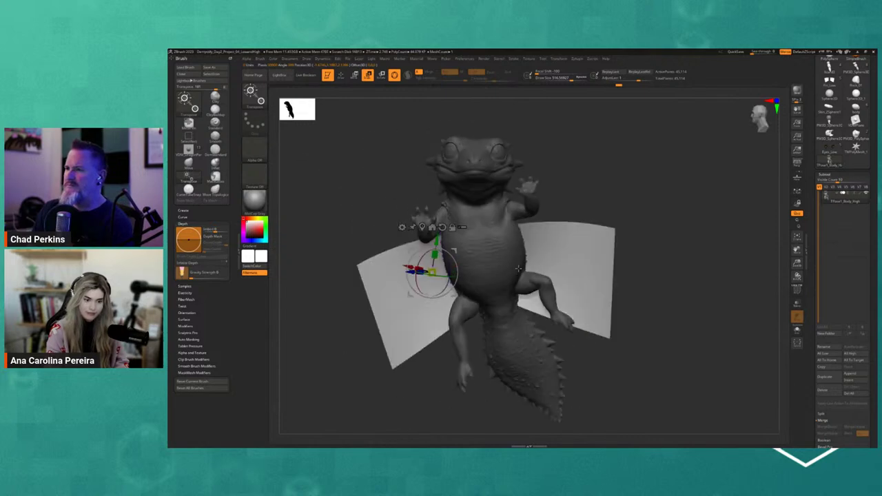
drag(459, 273, 459, 295)
ctrl+drag(638, 268, 646, 276)
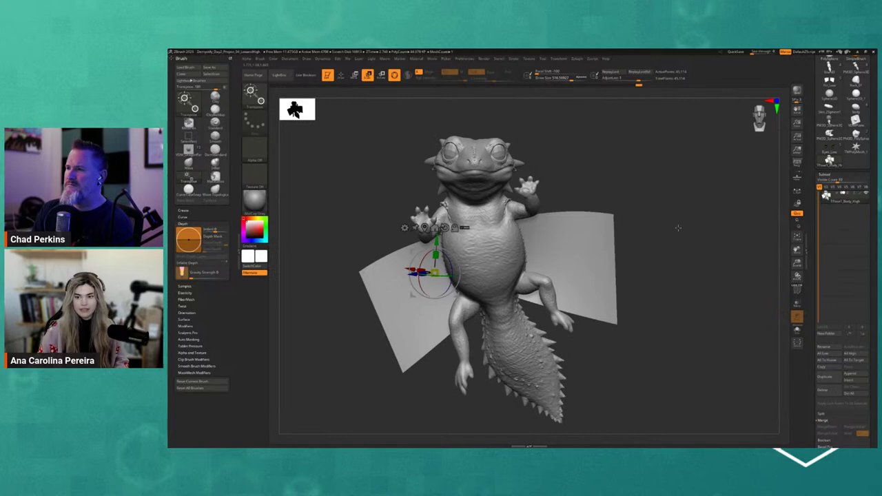
Step: Transfer the posed TPoseMesh back to the original subtools with Transpose Master's TPose|SubT
drag(813, 147, 814, 171)
drag(683, 228, 655, 230)
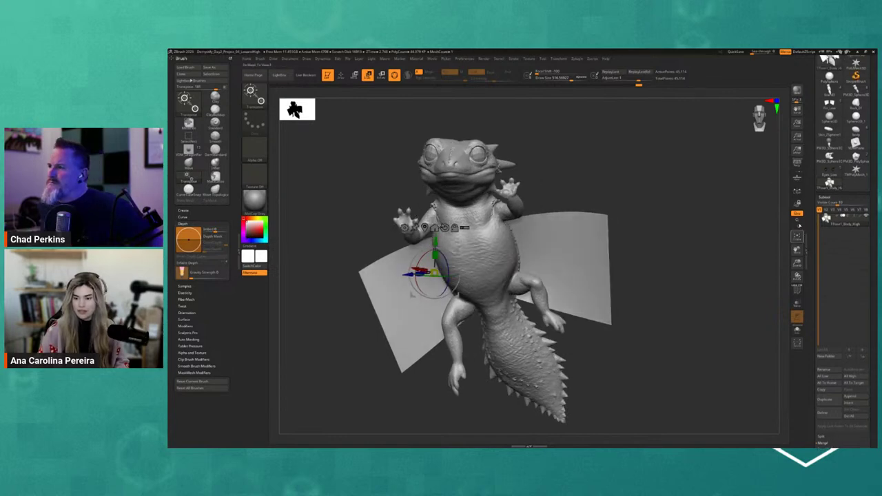
click(576, 58)
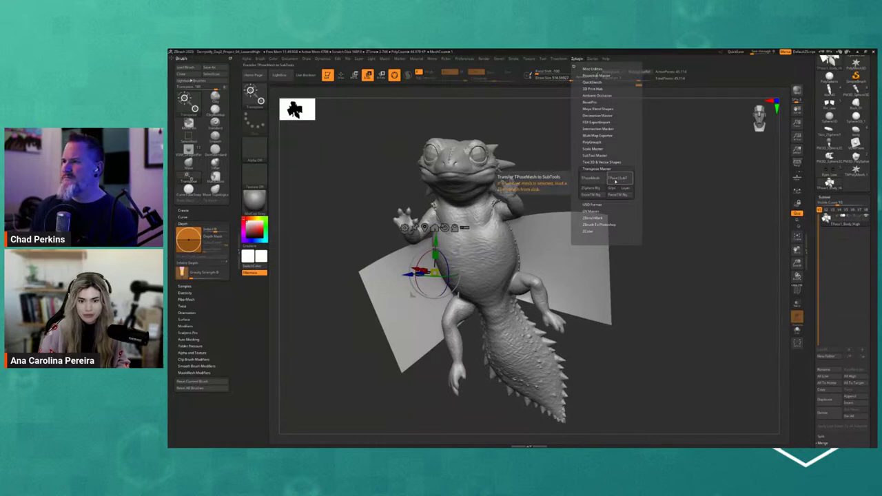
click(616, 181)
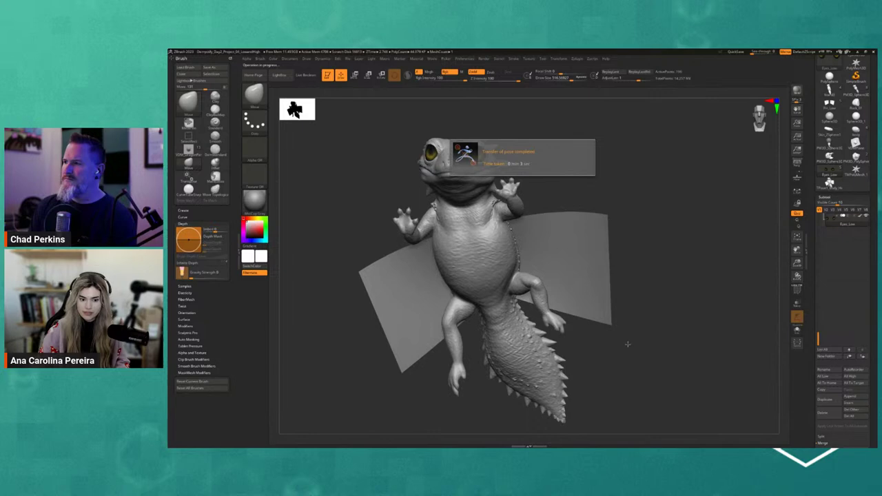
drag(654, 333, 672, 325)
drag(722, 268, 708, 271)
Step: Export the visible low-poly subtools with FBX ExportImport as Dragon_Low_Fixed in the Baking folder
click(817, 231)
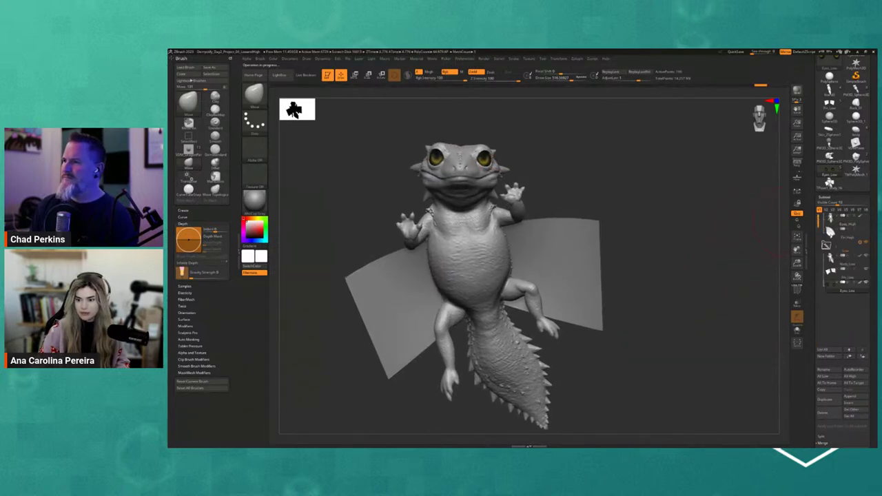
click(576, 61)
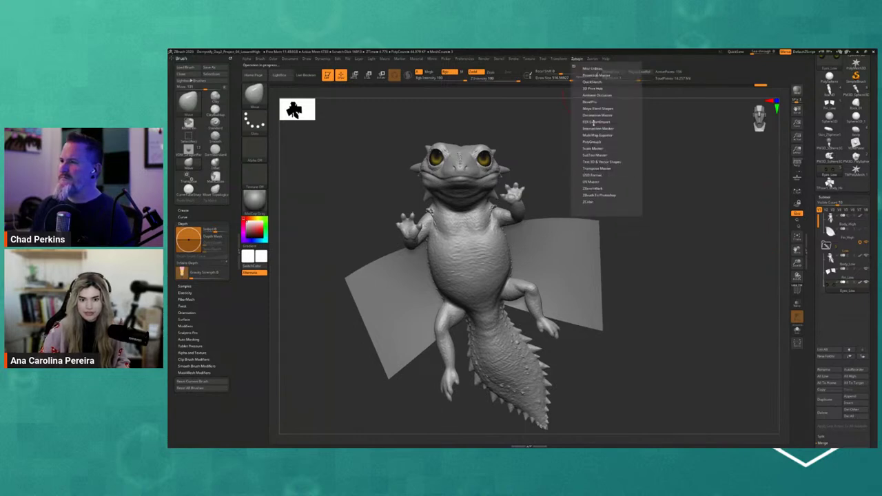
click(597, 122)
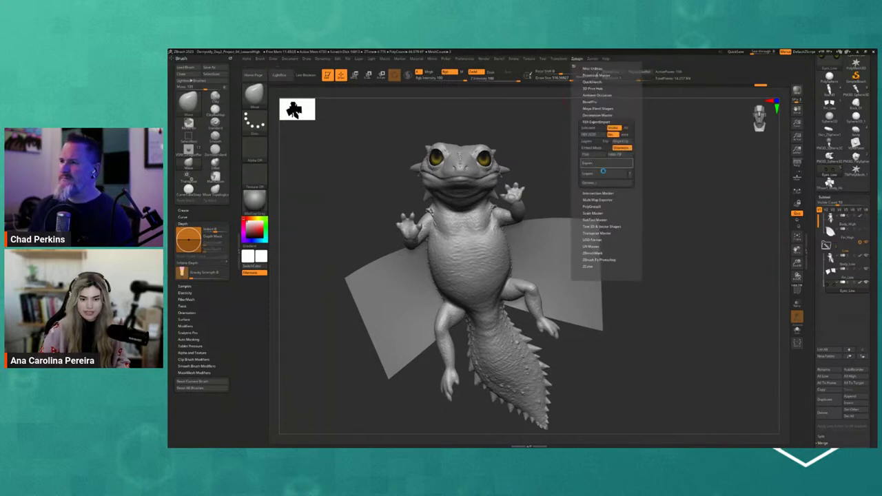
click(582, 179)
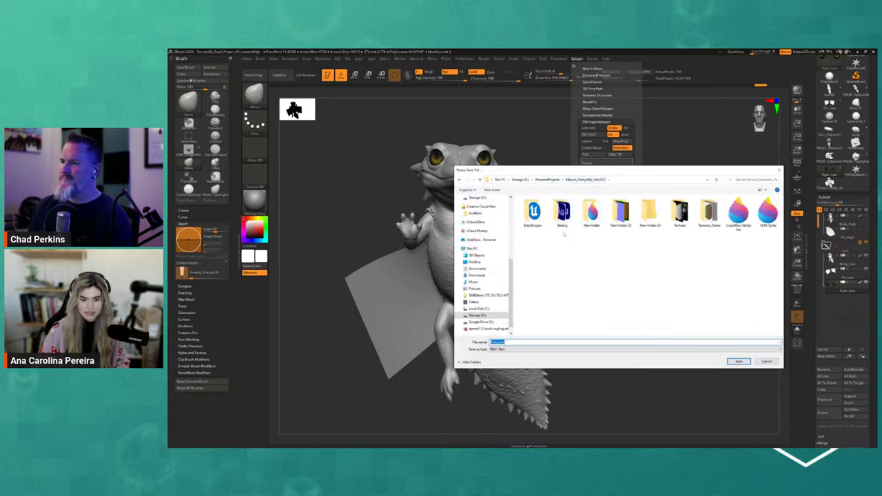
double_click(555, 219)
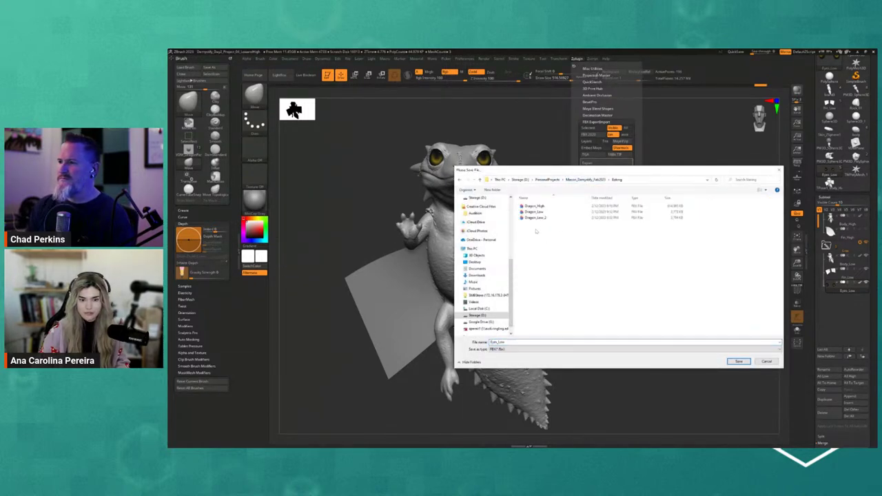
click(535, 218)
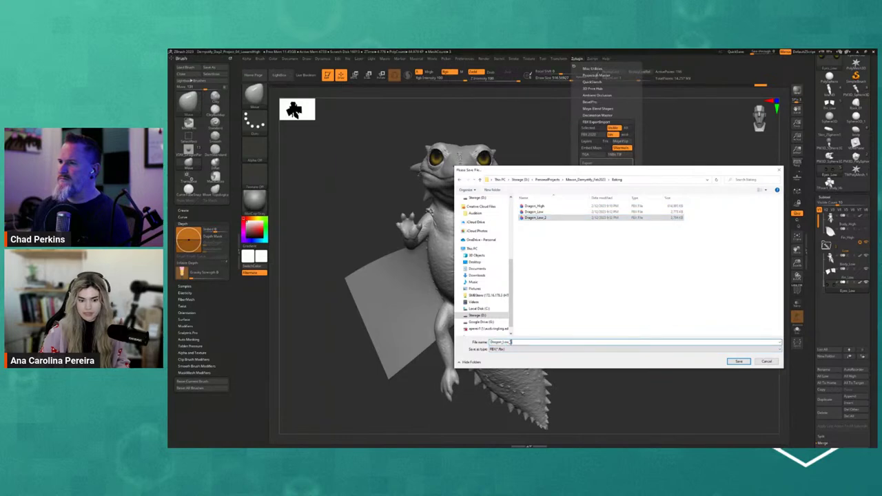
text(Fix)
text(xed)
key(Return)
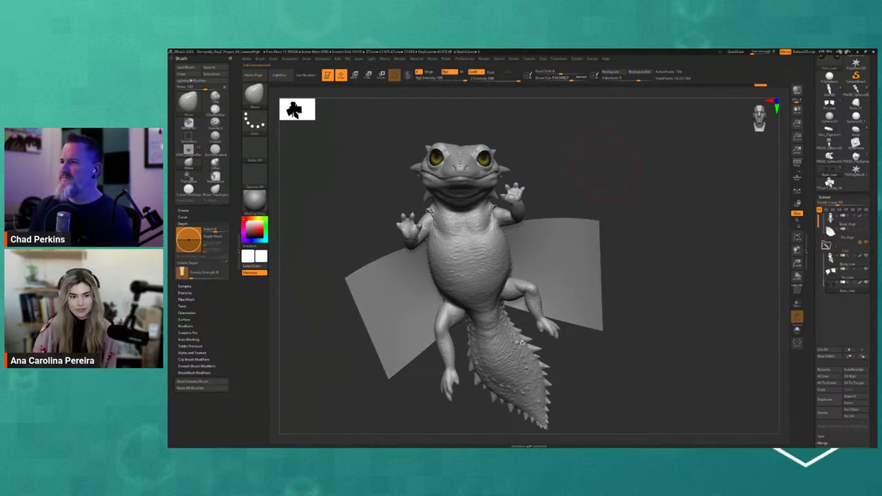
Step: Switch to Unreal Editor and create and open a DemoDragon_Posed folder inside the project's Meshes folder
key(alt+Tab)
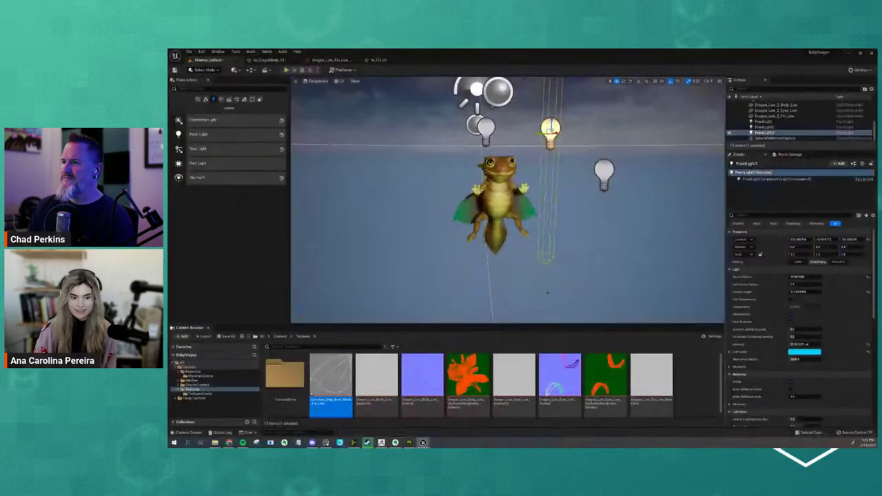
click(280, 336)
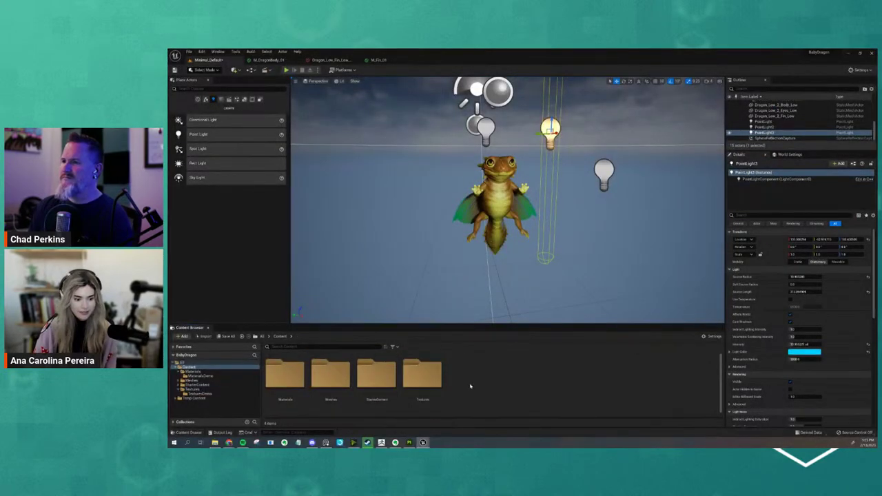
double_click(331, 375)
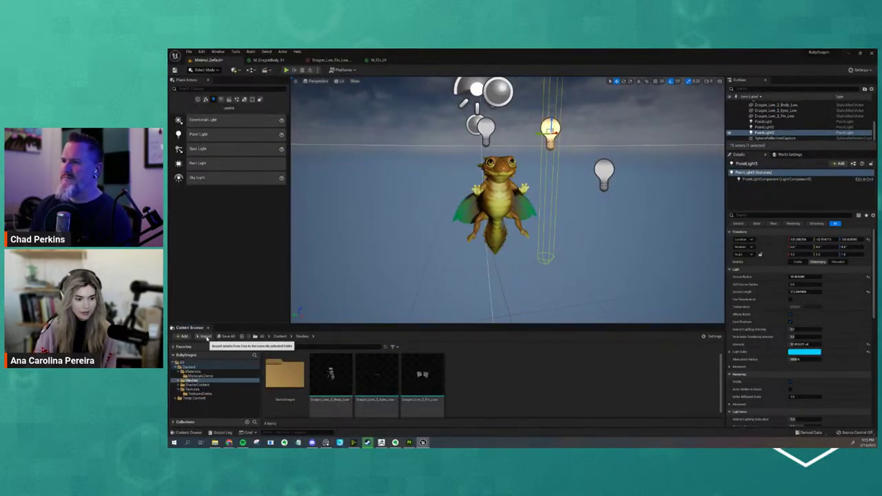
right_click(463, 384)
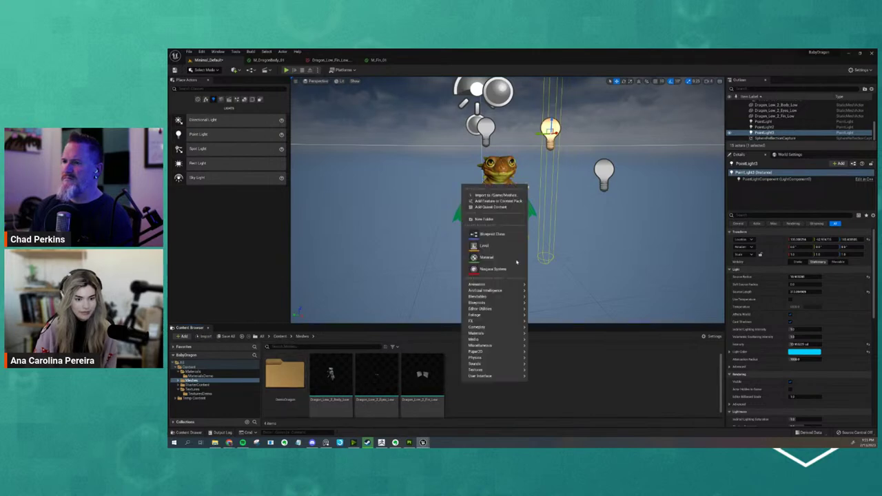
click(484, 219)
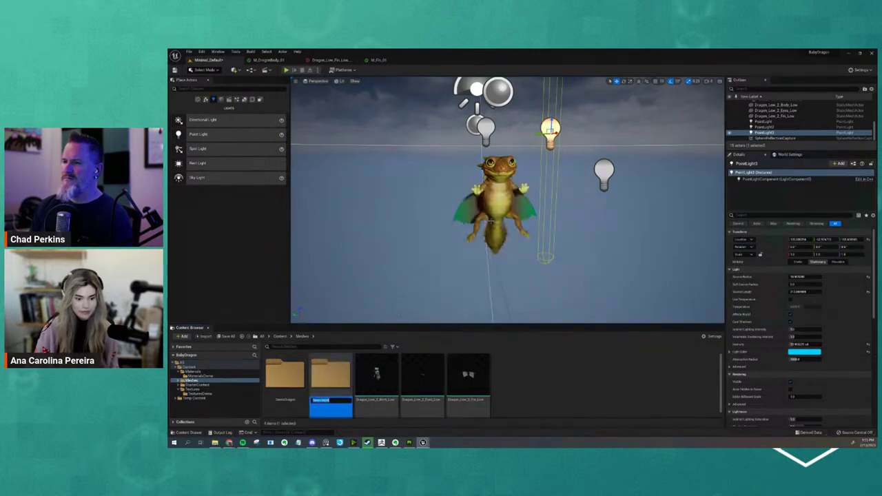
double_click(331, 375)
Step: Import the Dragon_Low_Posed file into the DemoDragon_Posed folder
click(205, 337)
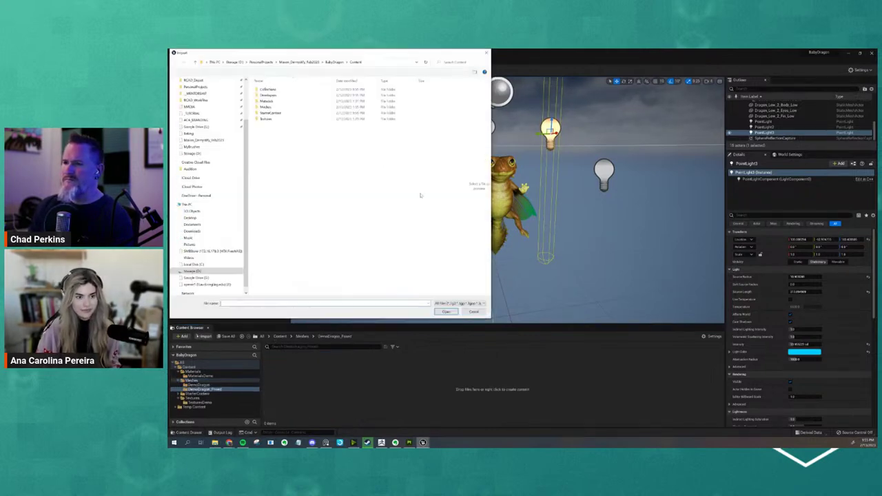
drag(301, 54, 0, 54)
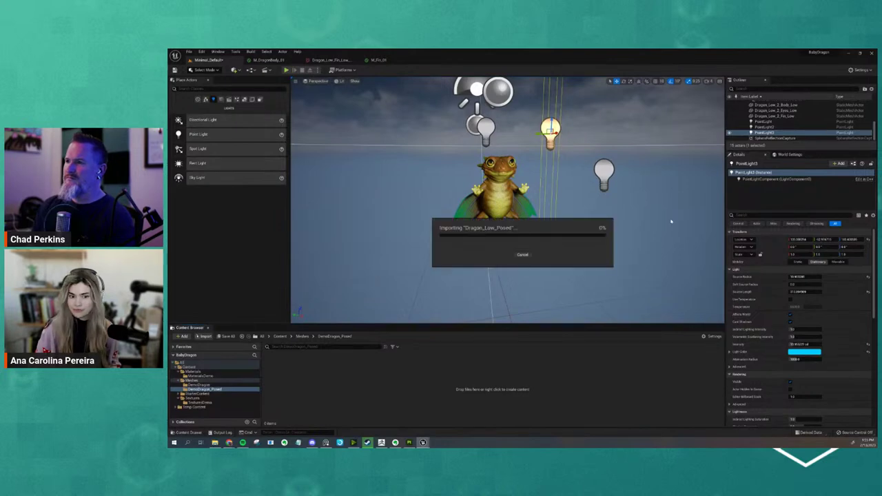
click(507, 351)
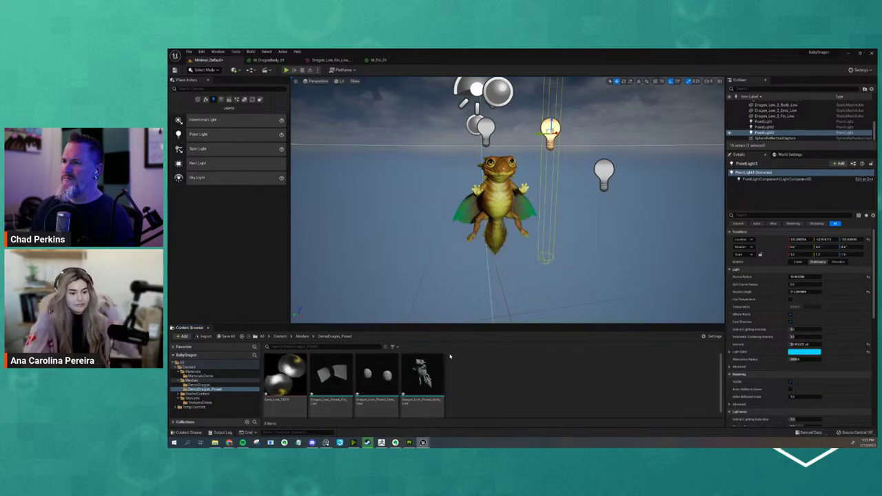
Step: Place the posed body, eyes and fin meshes together in the level beside the existing dragon
click(422, 375)
shift+click(331, 375)
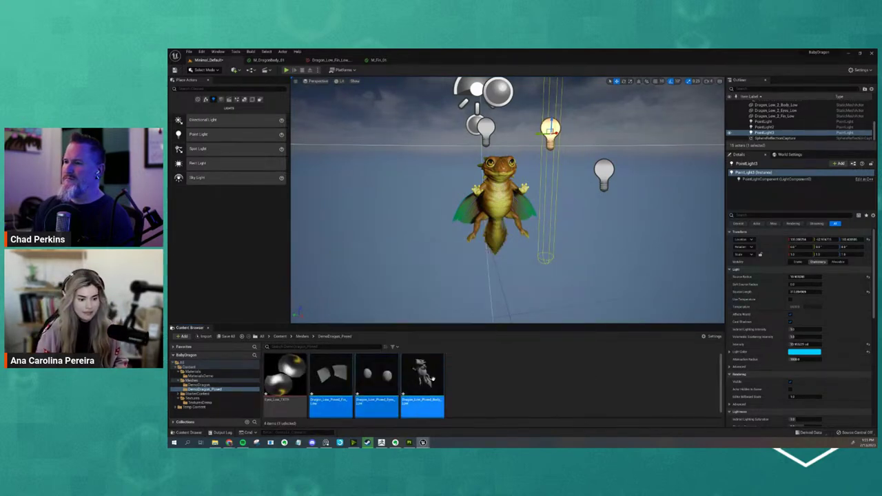
drag(428, 377, 594, 222)
drag(505, 213, 405, 155)
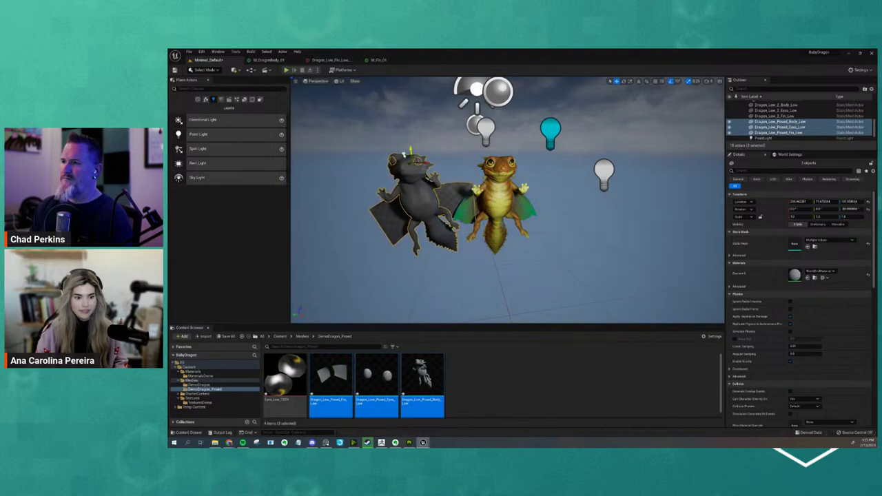
Step: Locate the existing dragon's body material M_DragonBody_01 and apply it to the posed body
click(490, 215)
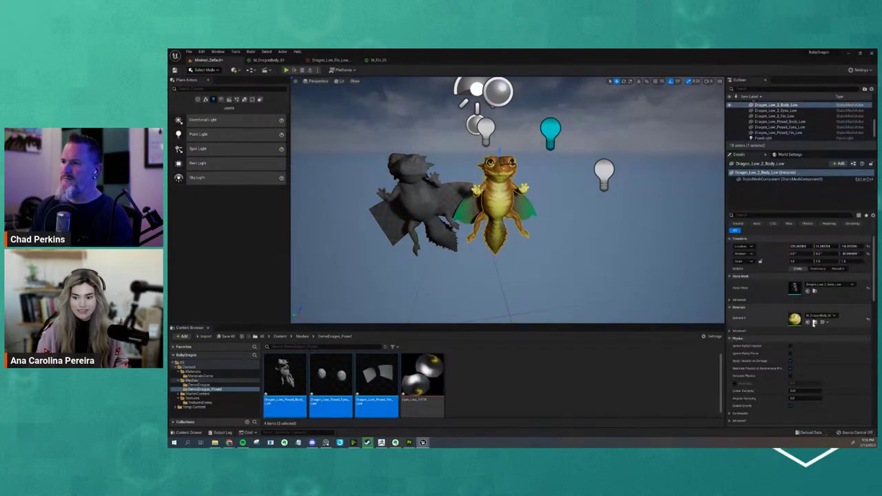
click(815, 322)
drag(285, 375, 431, 207)
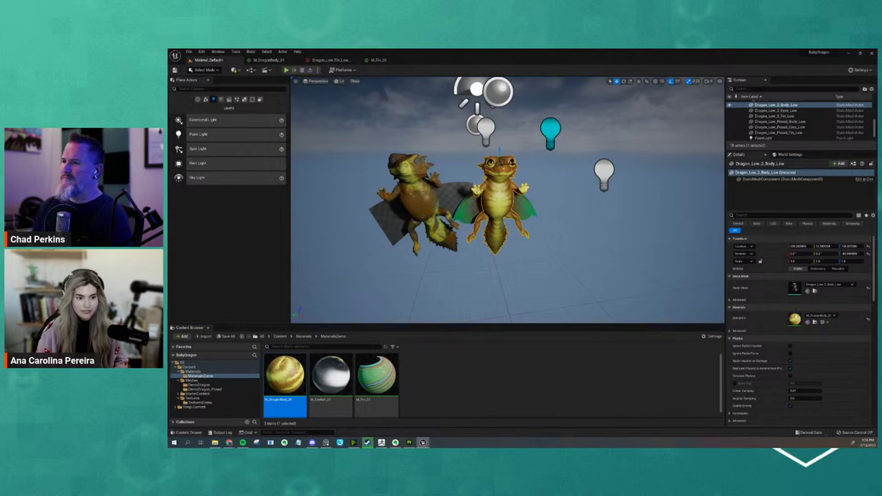
alt+drag(513, 281, 581, 282)
scroll(513, 284, up, 5)
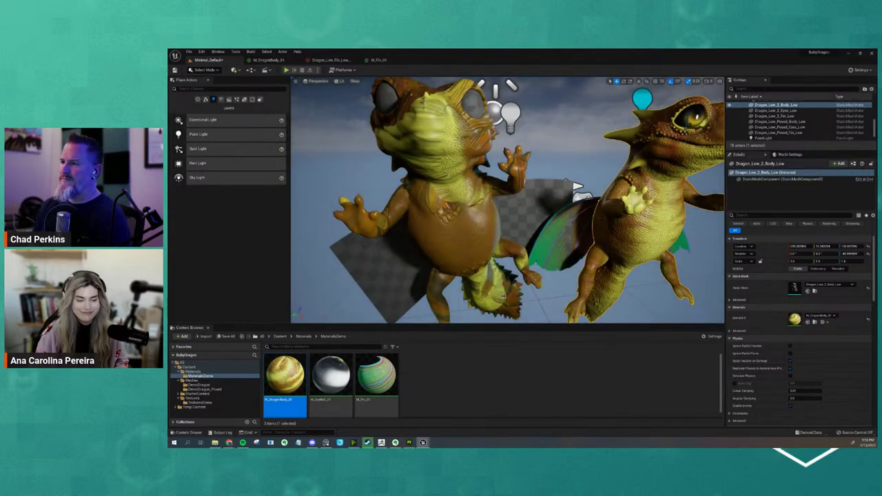
scroll(506, 295, down, 5)
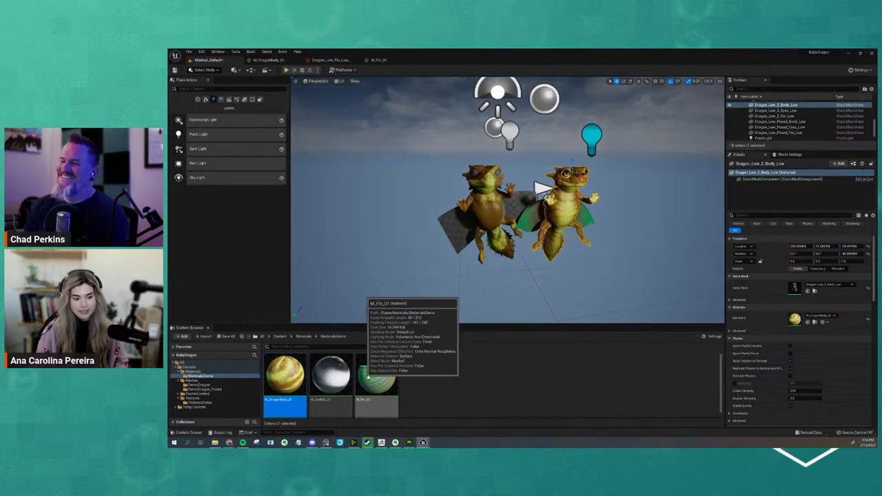
Step: Apply M_Fin_01 to the posed dragon's fins and M_Eyeball_01 to its eyes
drag(369, 376, 513, 207)
drag(331, 376, 494, 170)
scroll(491, 207, up, 7)
scroll(488, 214, down, 2)
Step: Reapply M_DragonBody_01 to the posed body and compare its texturing with the original dragon
double_click(487, 218)
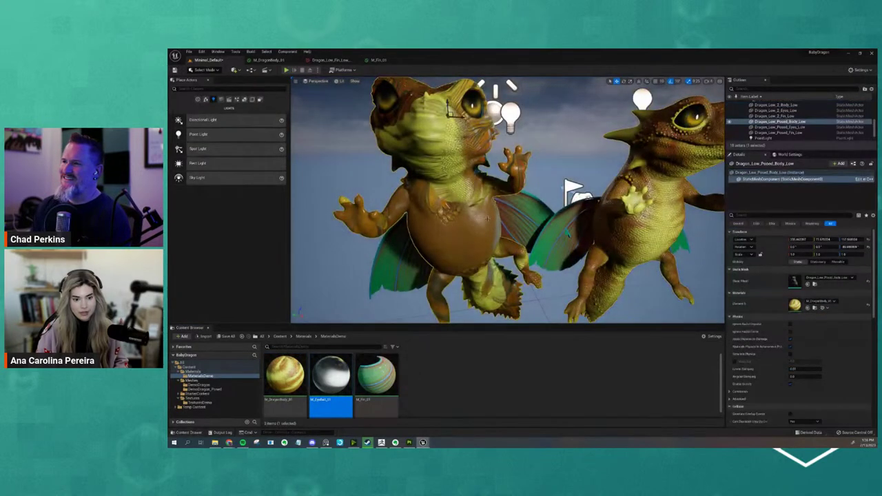
scroll(488, 218, down, 5)
mouse_move(487, 219)
alt+mouse_down()
mouse_move(538, 214)
mouse_move(493, 217)
alt+mouse_up()
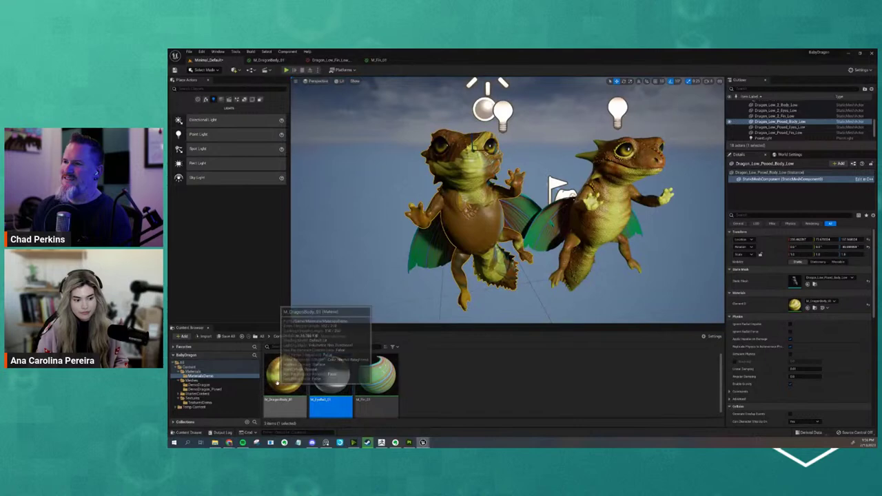
drag(278, 383, 454, 230)
alt+drag(489, 283, 531, 298)
scroll(620, 234, down, 3)
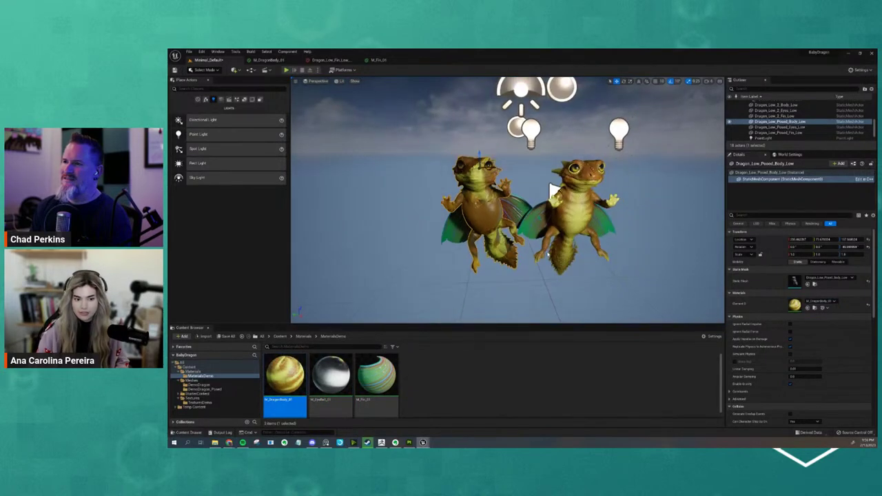
mouse_move(555, 192)
right_down()
mouse_move(532, 191)
mouse_move(551, 193)
right_up()
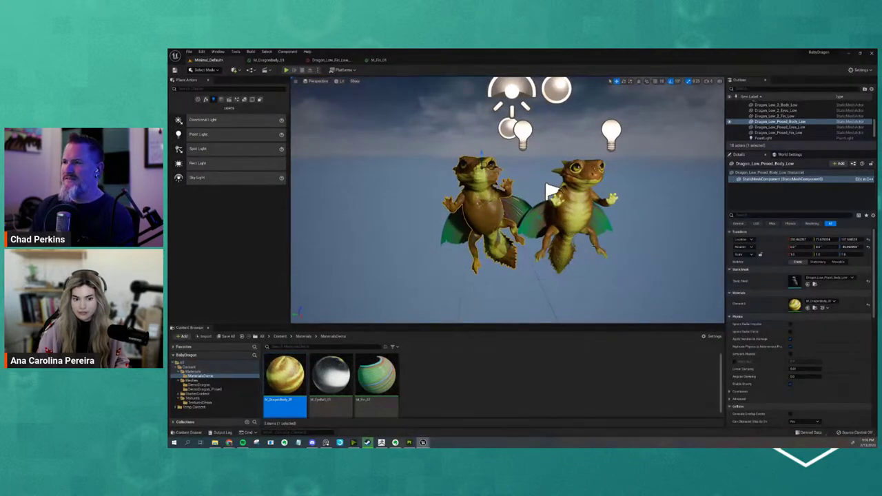
scroll(624, 197, up, 5)
scroll(590, 194, down, 2)
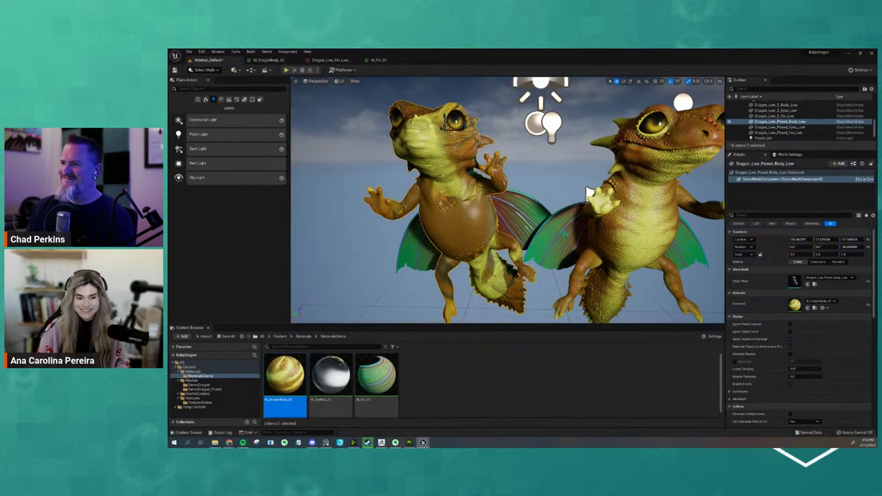
scroll(590, 195, down, 4)
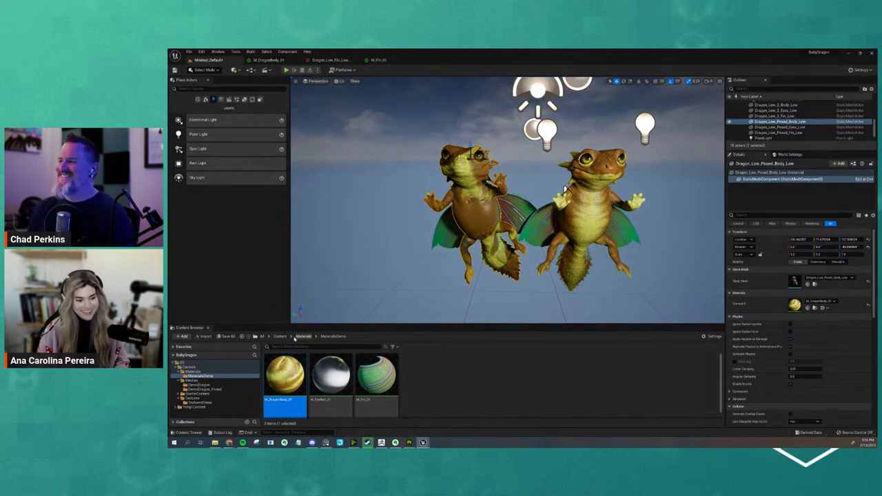
Step: Apply the M_BabyDragon_Body material from the Materials folder to the posed dragon's body
click(281, 336)
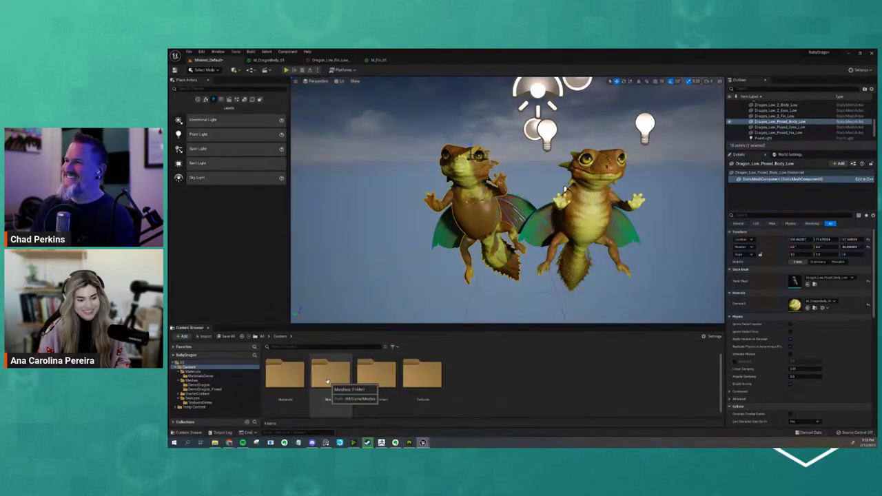
double_click(285, 376)
drag(331, 376, 471, 221)
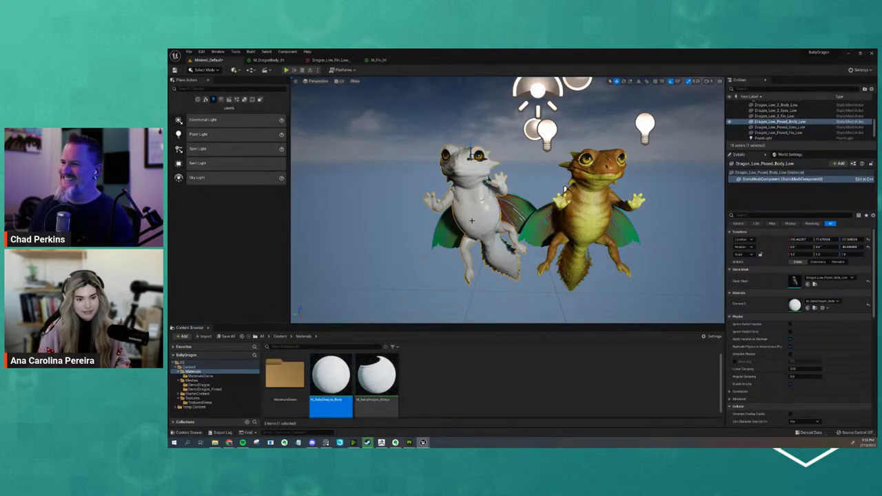
alt+drag(490, 293, 551, 293)
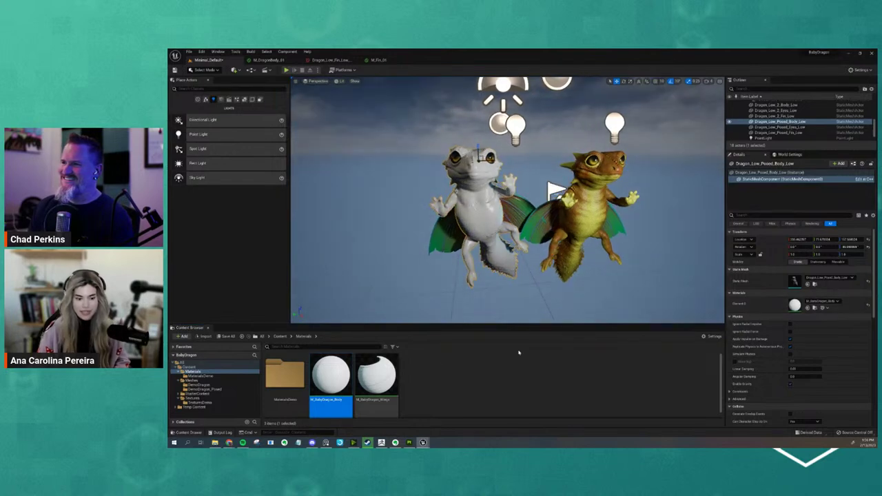
Step: Browse from the Content root back to the MaterialsDemo folder
click(420, 373)
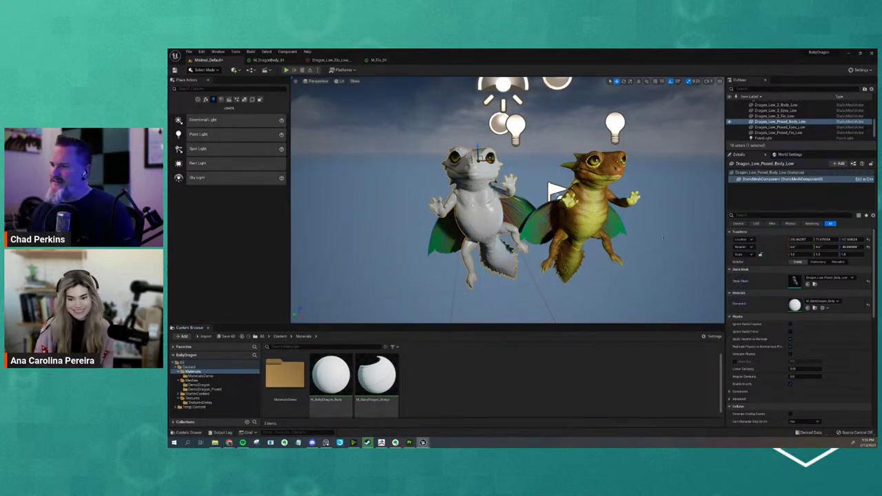
click(280, 336)
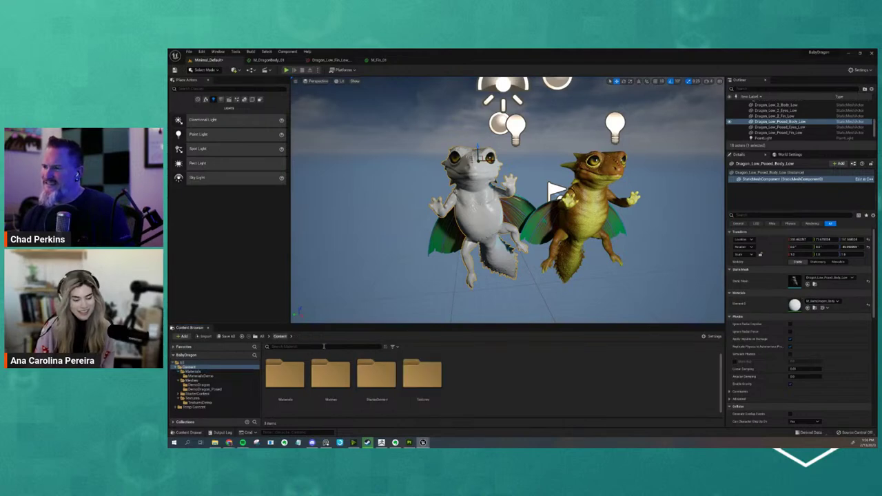
double_click(285, 376)
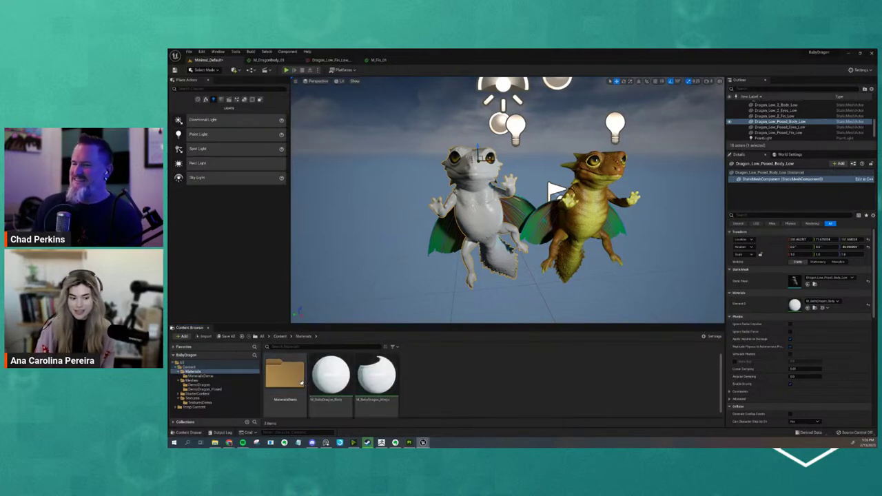
double_click(285, 376)
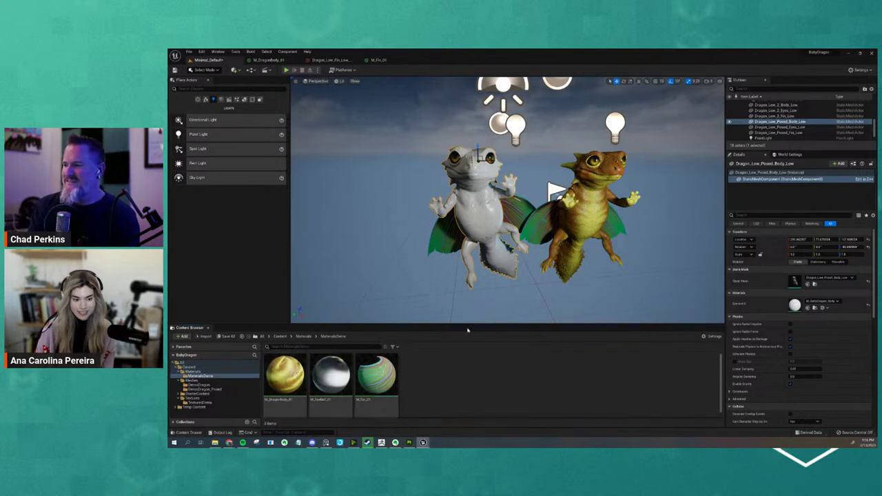
Step: Deselect the posed dragon and hide the light icons and grid with Game View
click(565, 297)
alt+drag(565, 297, 553, 296)
key(g)
key(g)
key(g)
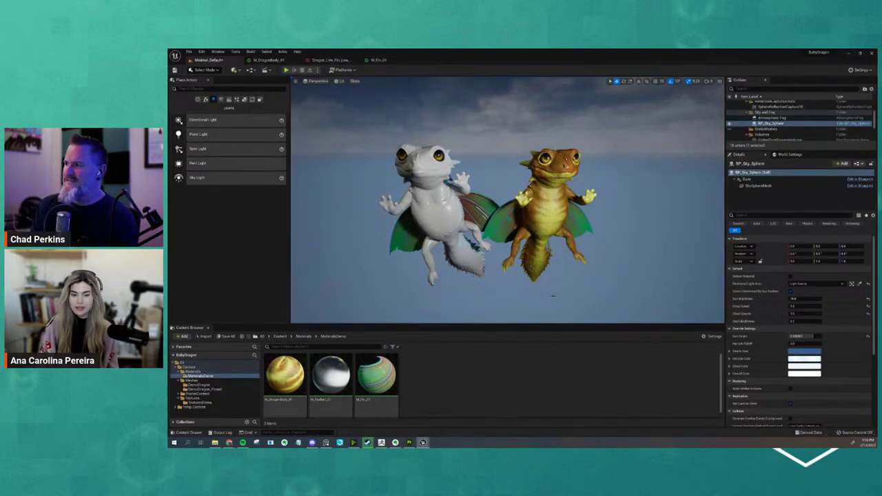